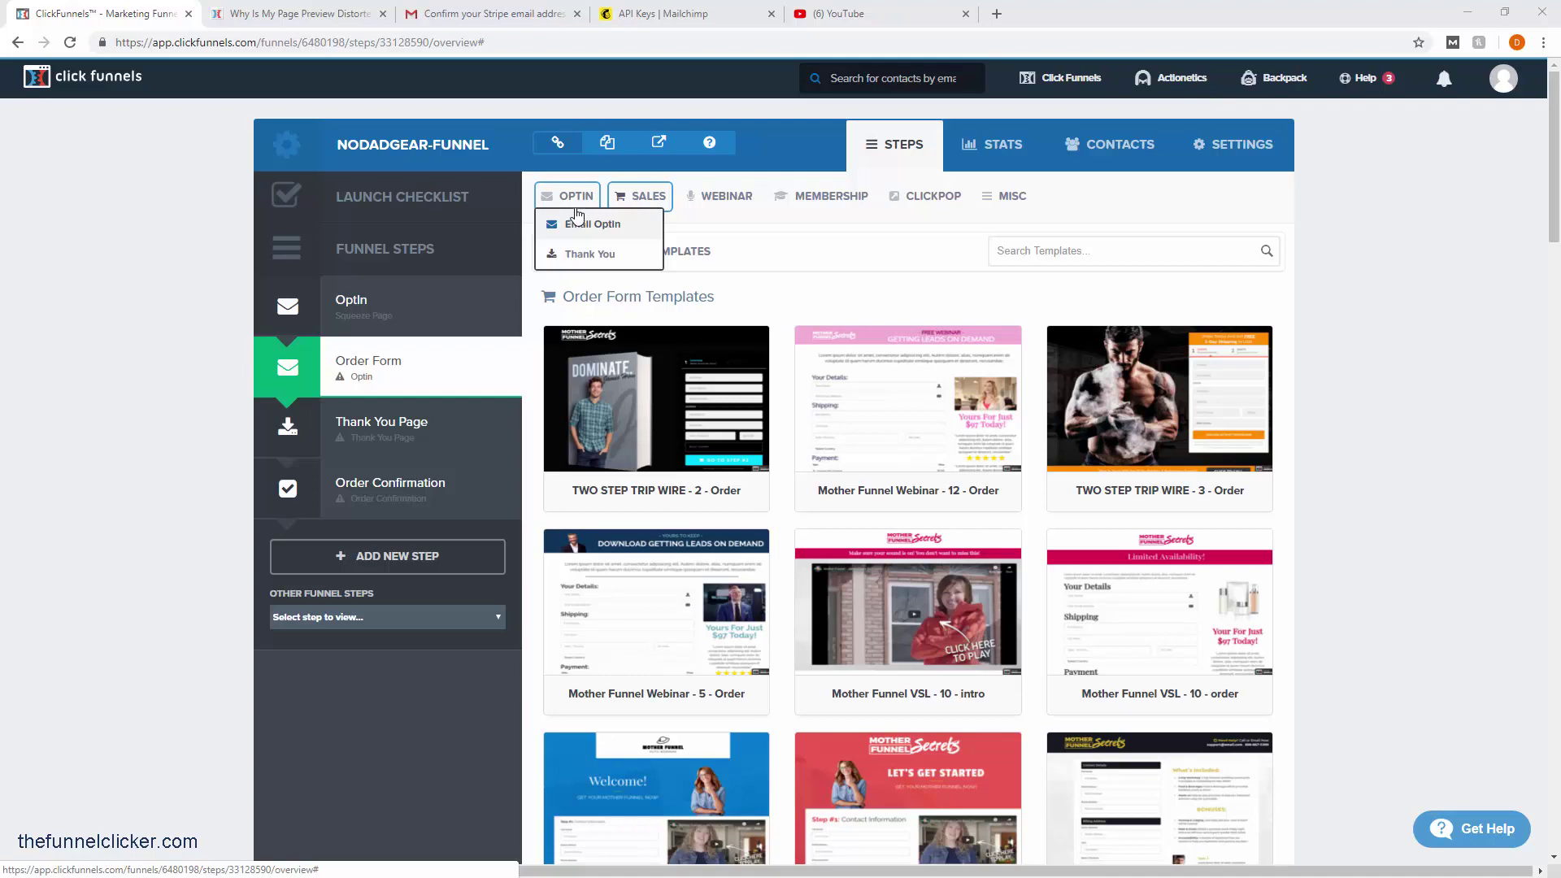
# - Select the TWO STEP TRIP WIRE - 3 - Order template from the Order Form sales templates for the Order Form step
pyautogui.moveTo(631, 203)
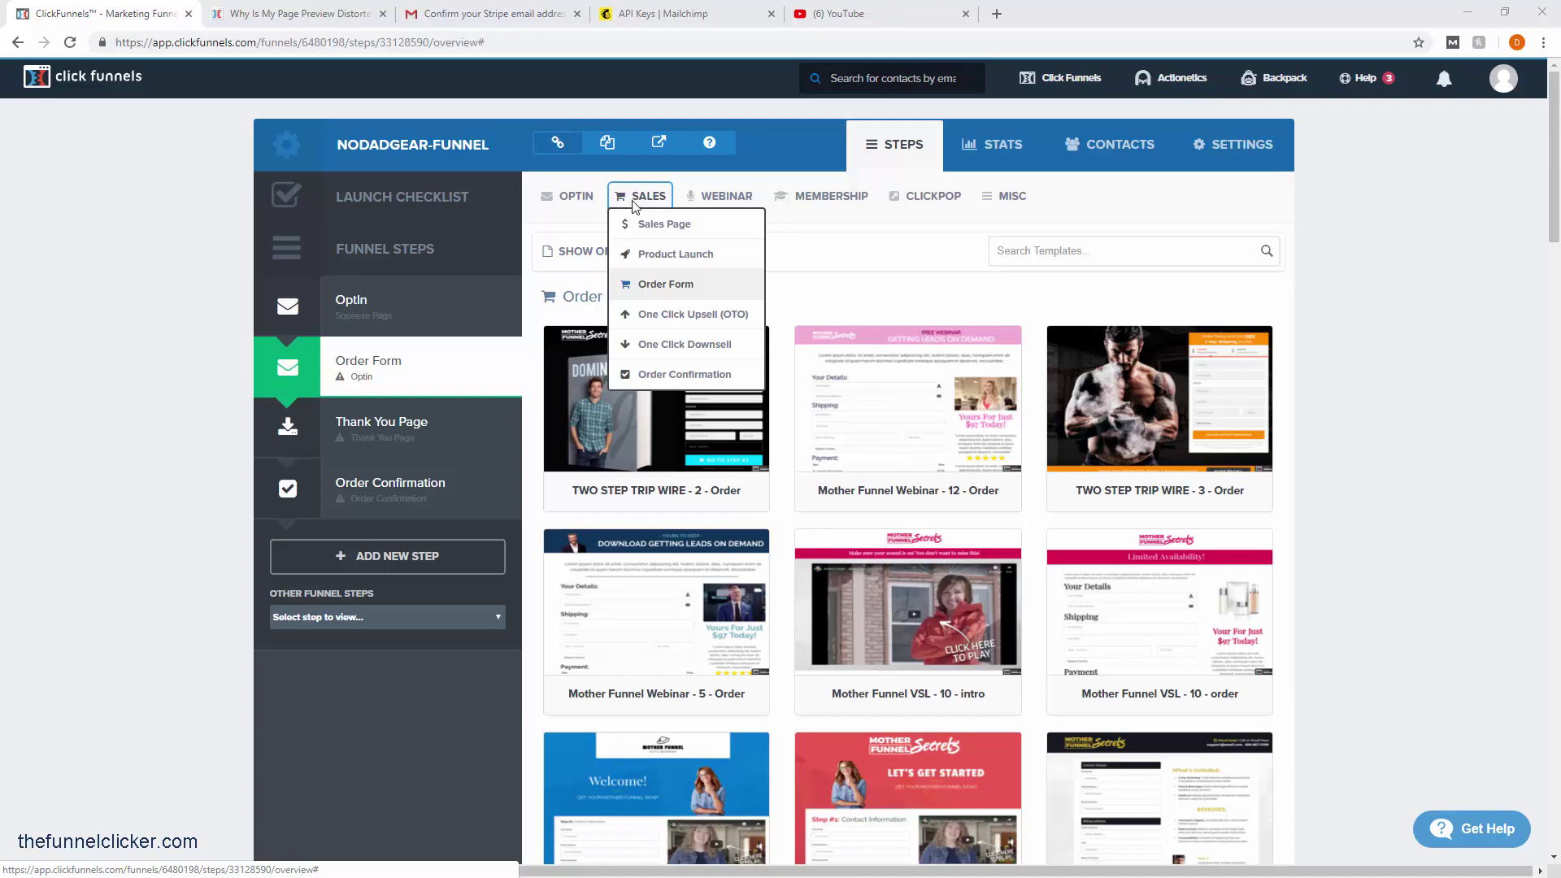
pyautogui.click(680, 286)
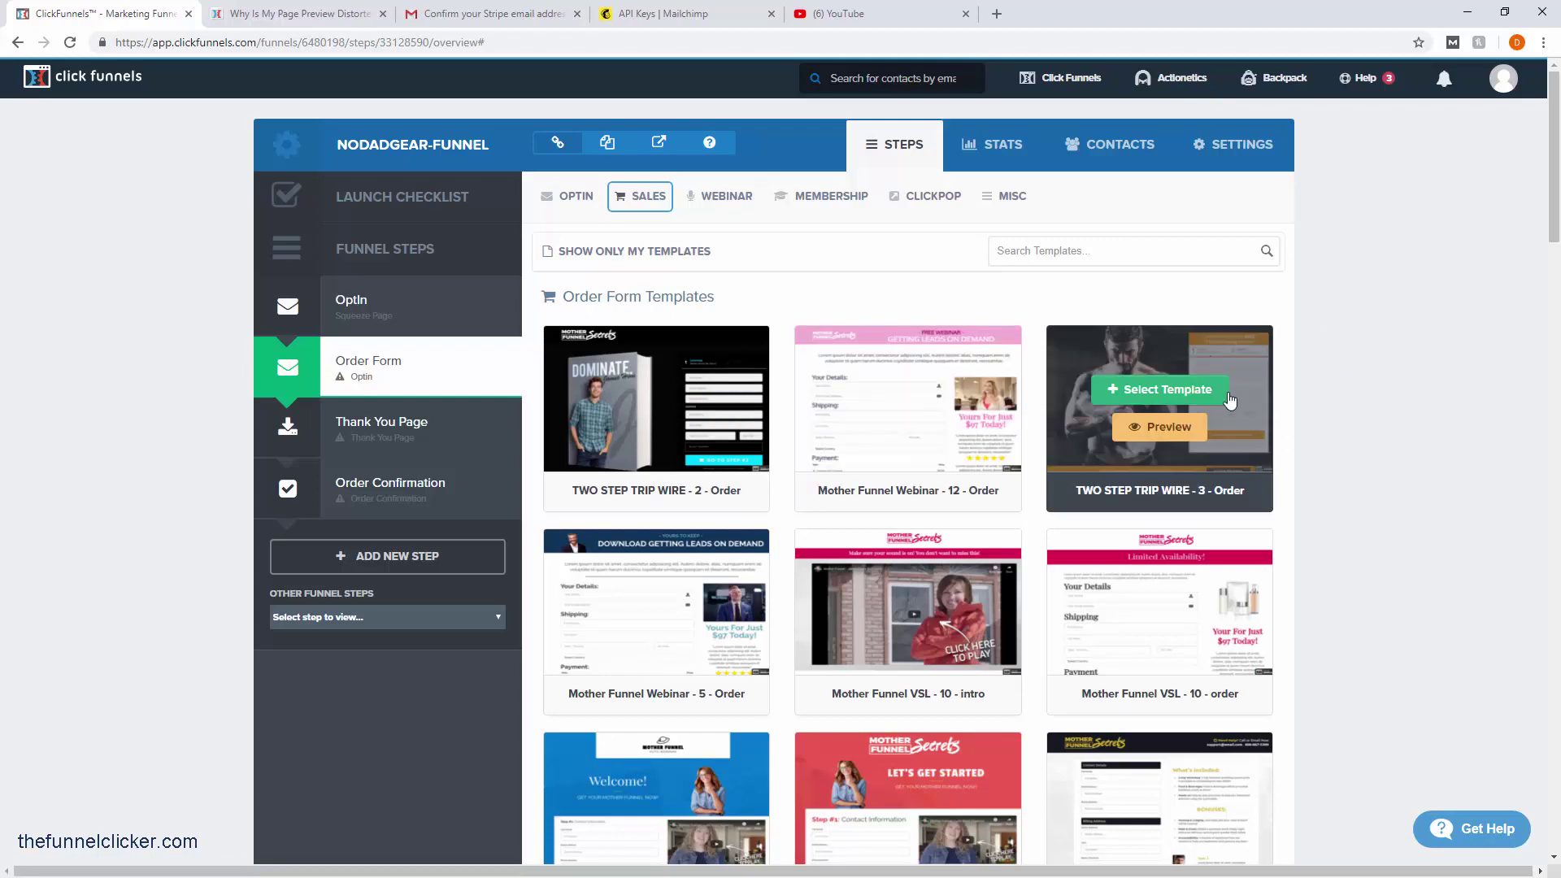
pyautogui.click(1155, 397)
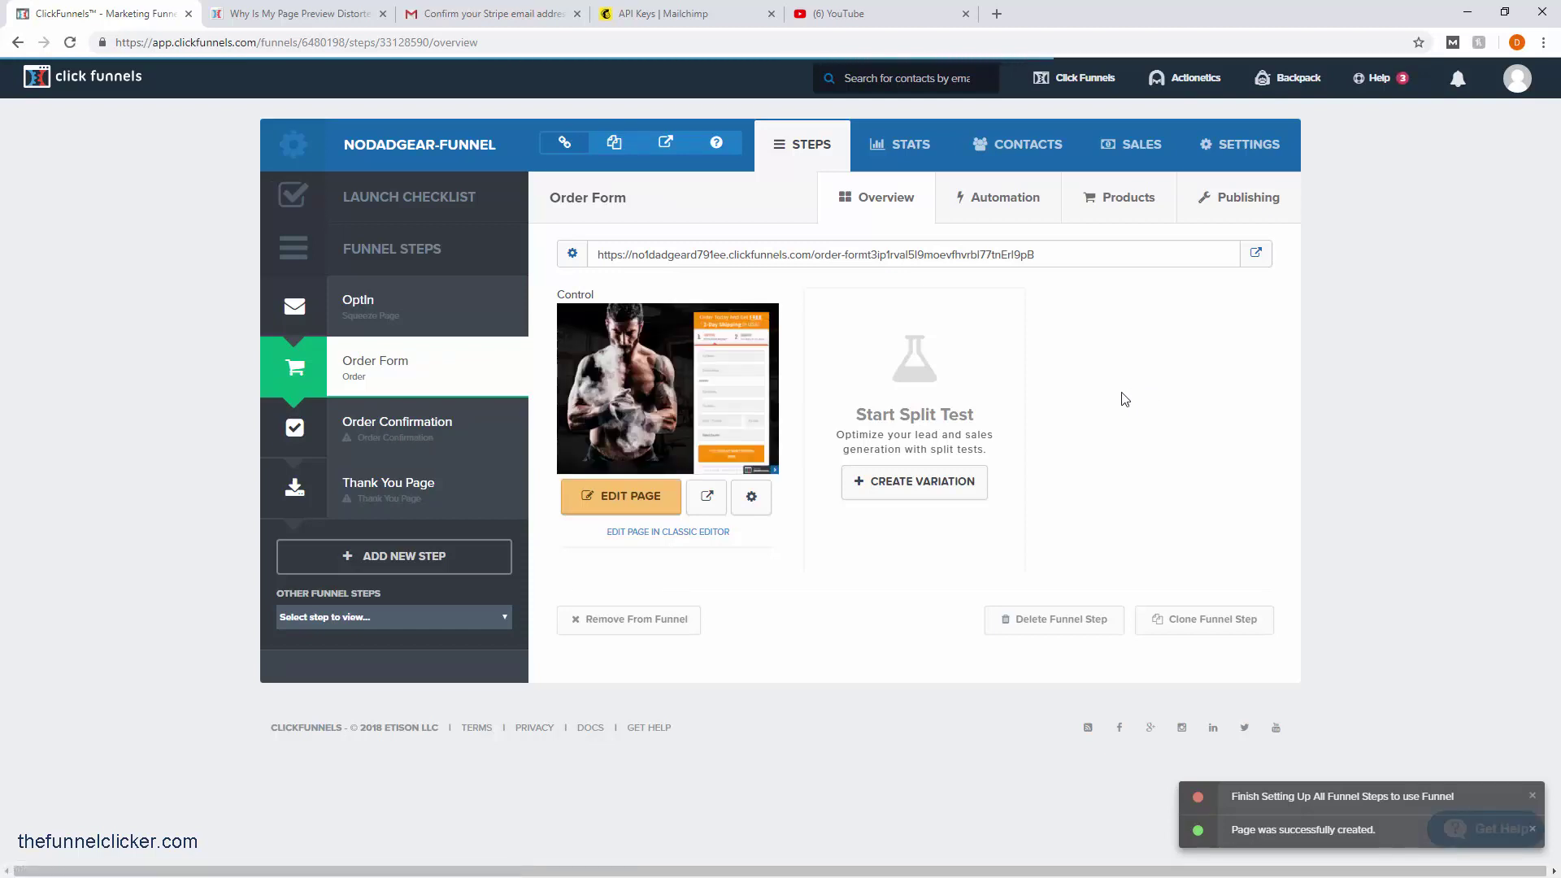
# - Shorten the Order Form step's path to order-form and update the funnel step
pyautogui.click(653, 502)
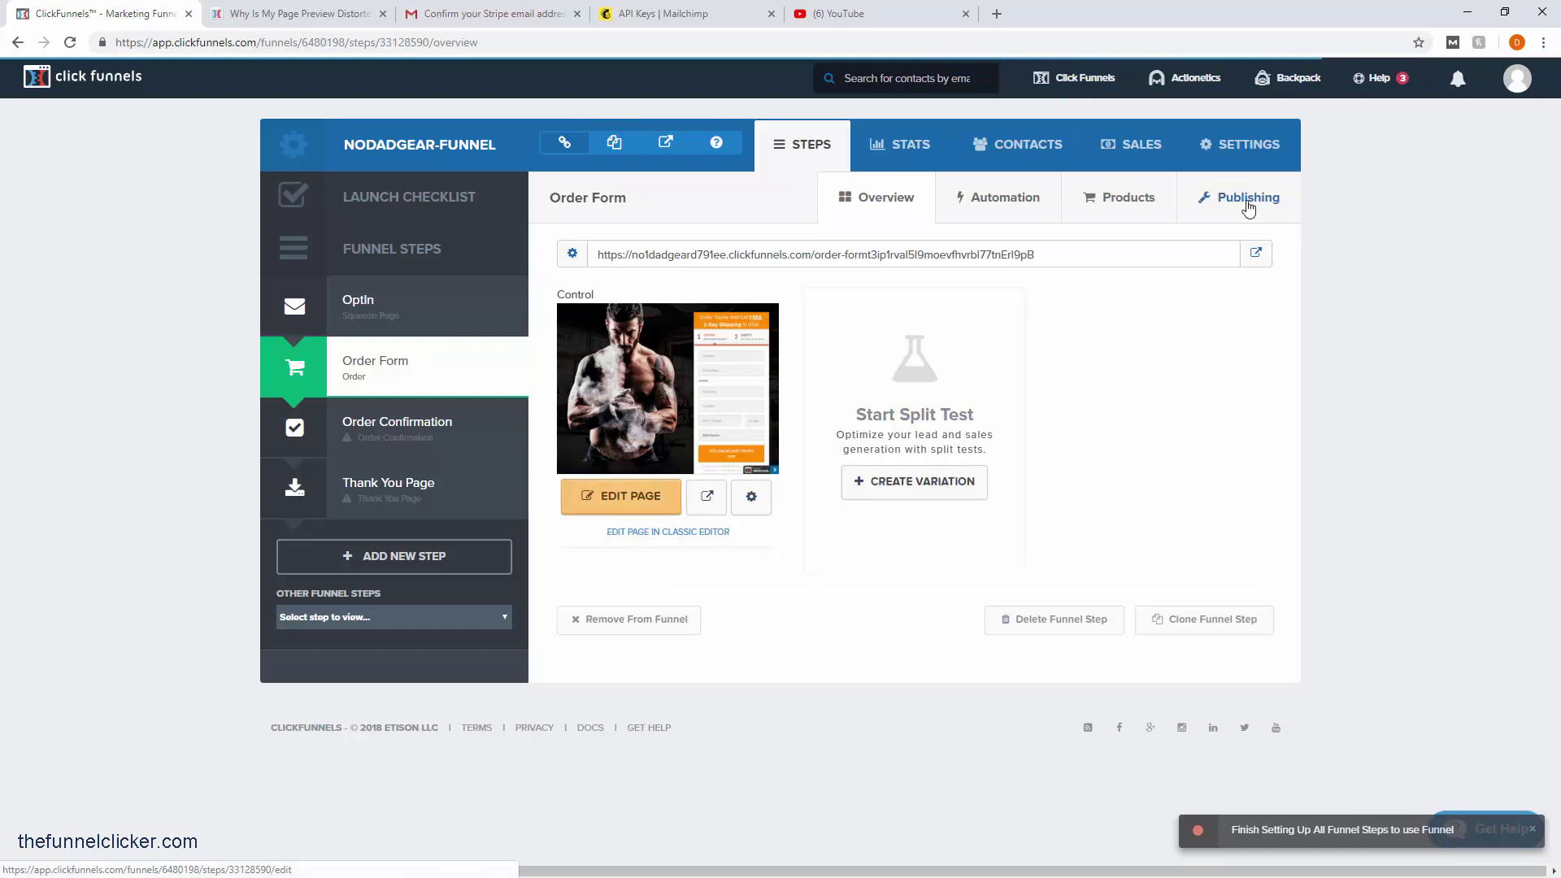
pyautogui.click(1249, 203)
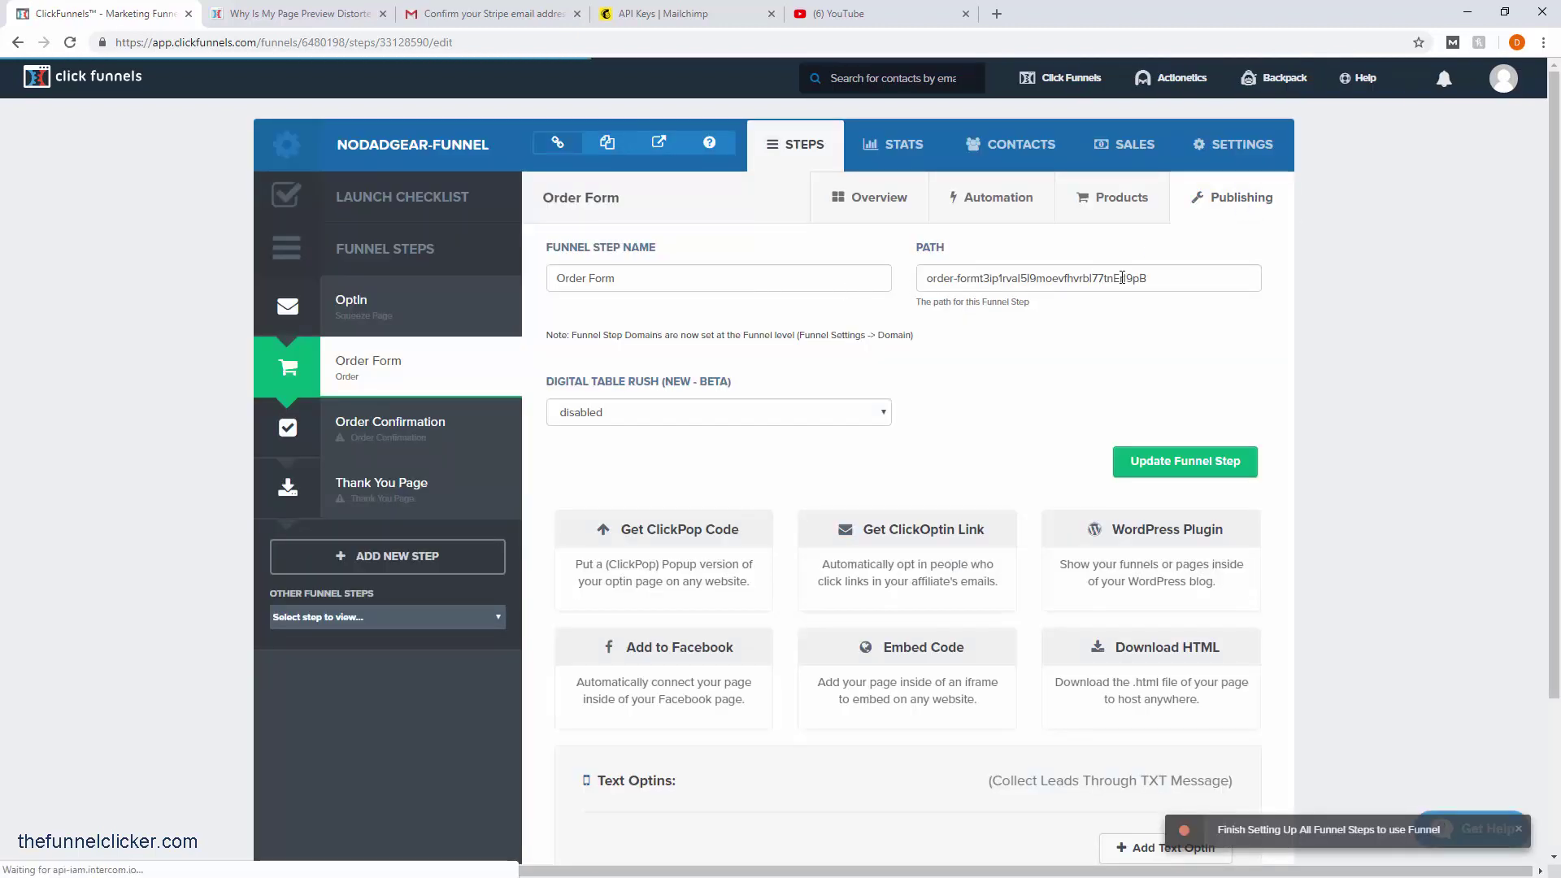
pyautogui.moveTo(1168, 274); pyautogui.dragTo(984, 269)
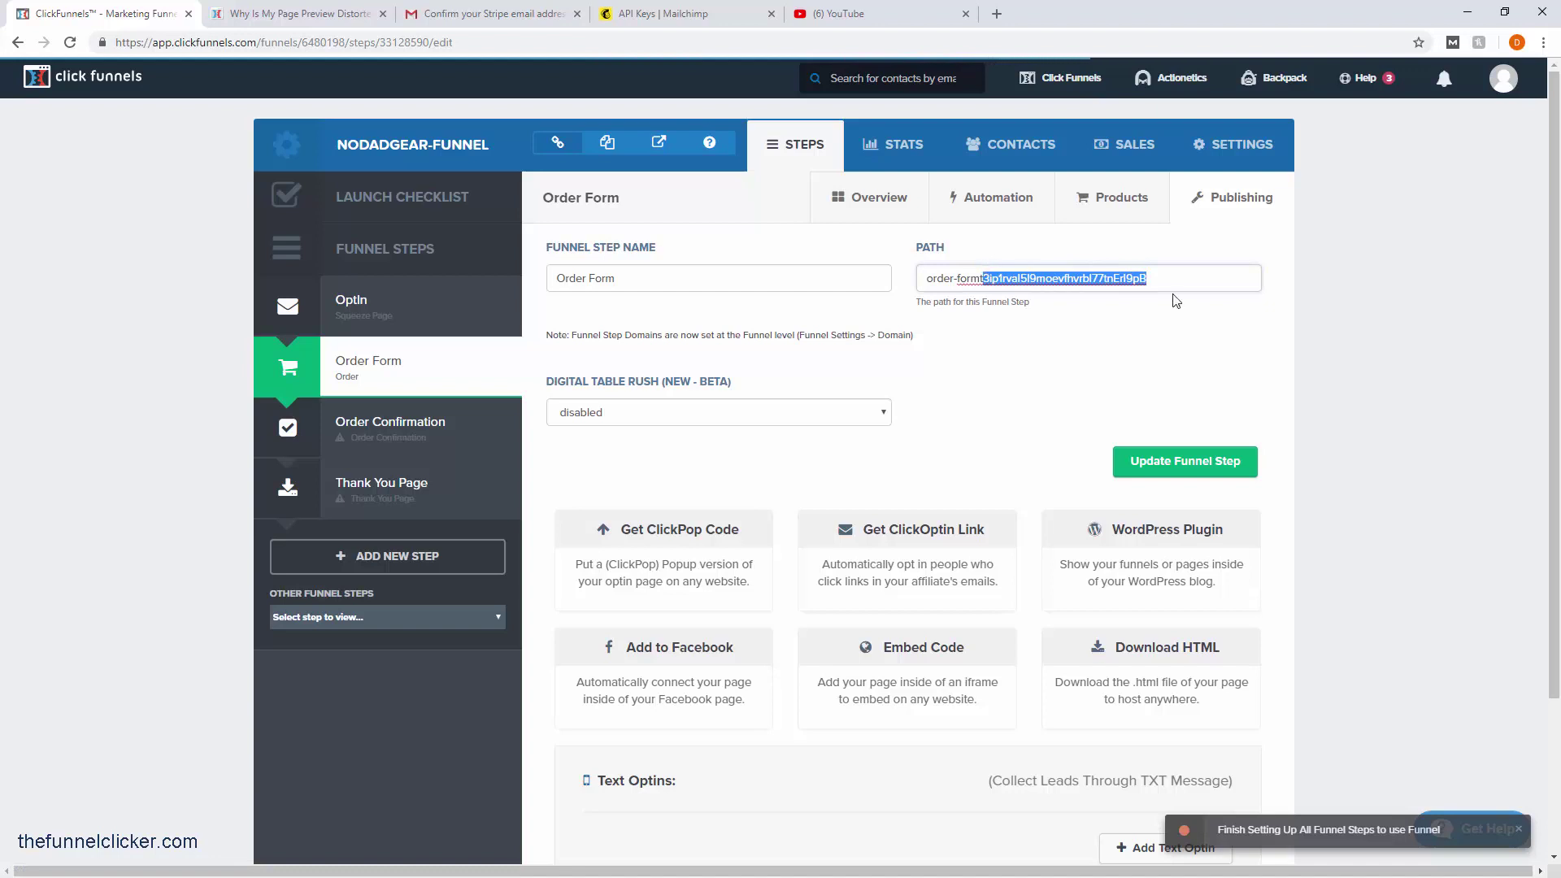
pyautogui.press('BackSpace')
pyautogui.press('BackSpace')
pyautogui.click(1084, 313)
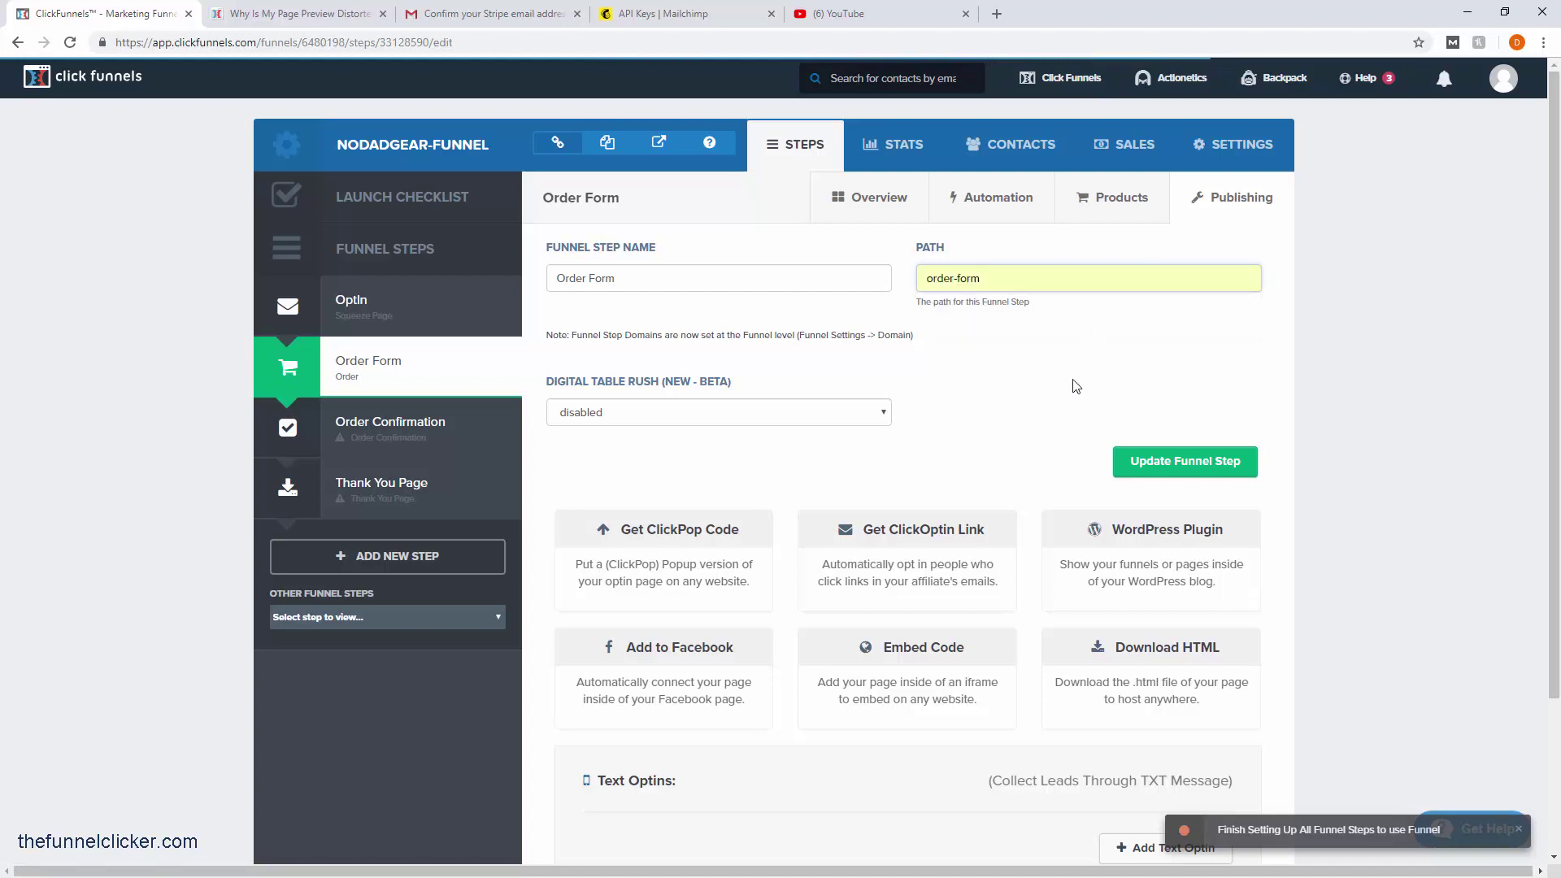
pyautogui.click(1197, 482)
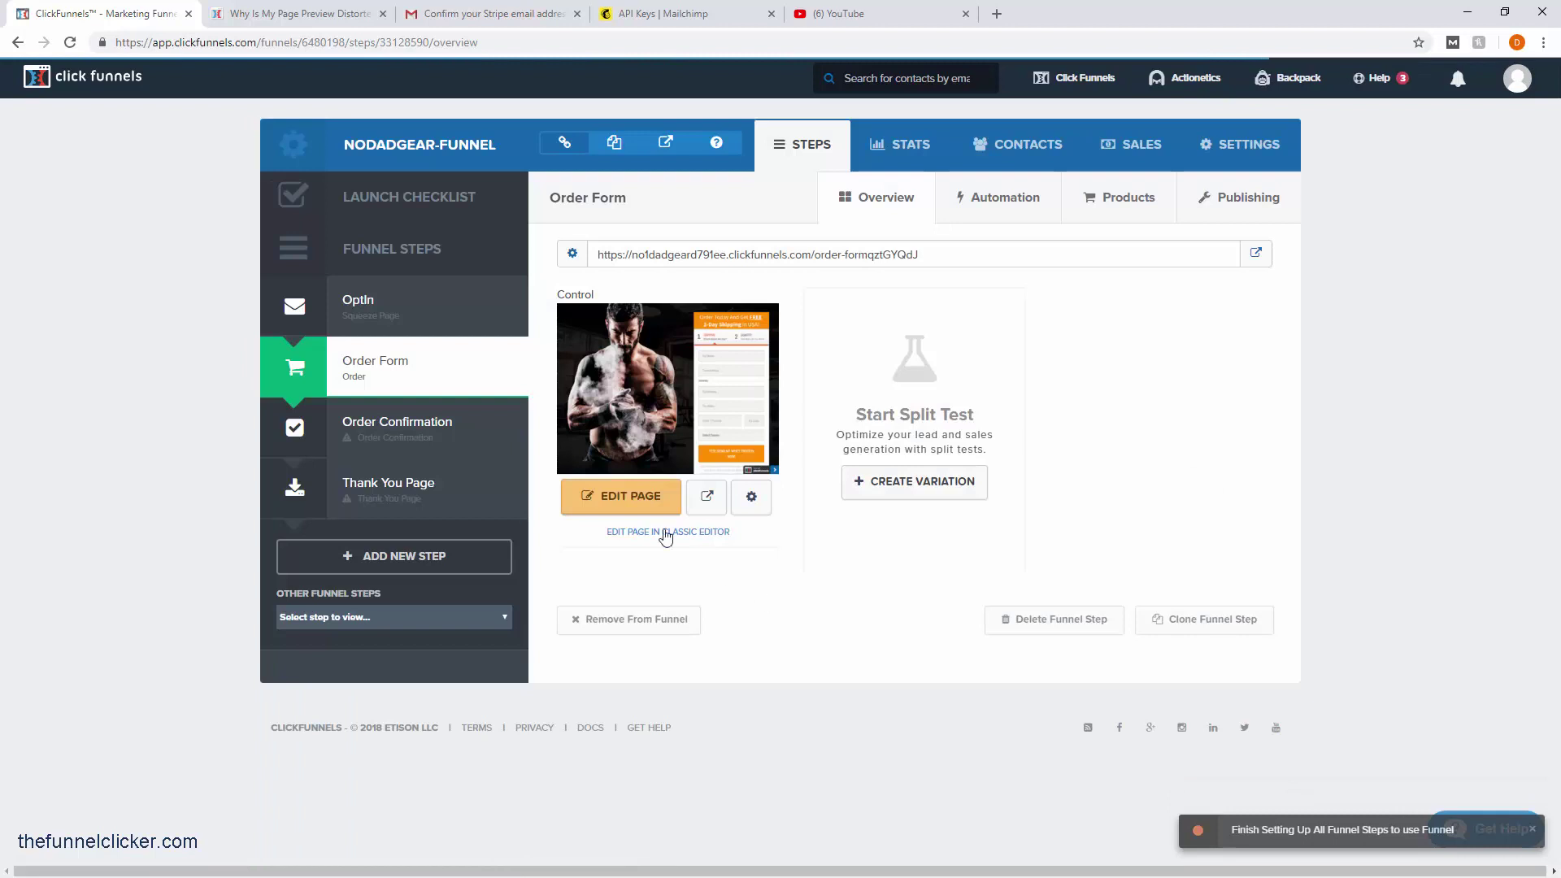
# - Open the Order Form page for editing and delete the shipping form, Post Workout, and Benefits & Results sections
pyautogui.click(632, 502)
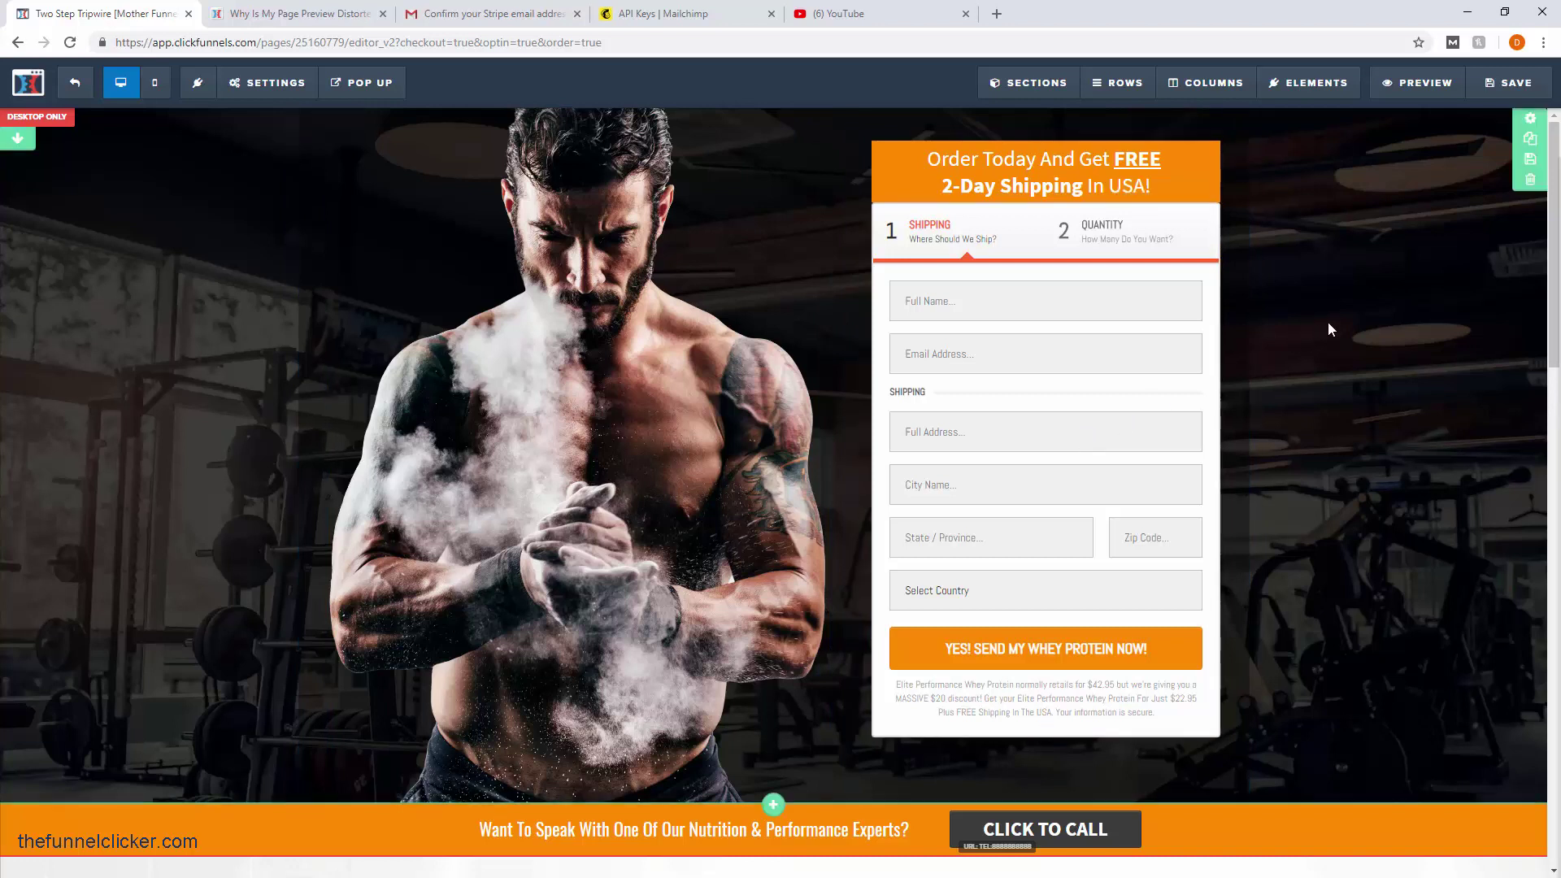
pyautogui.click(1533, 187)
pyautogui.click(850, 134)
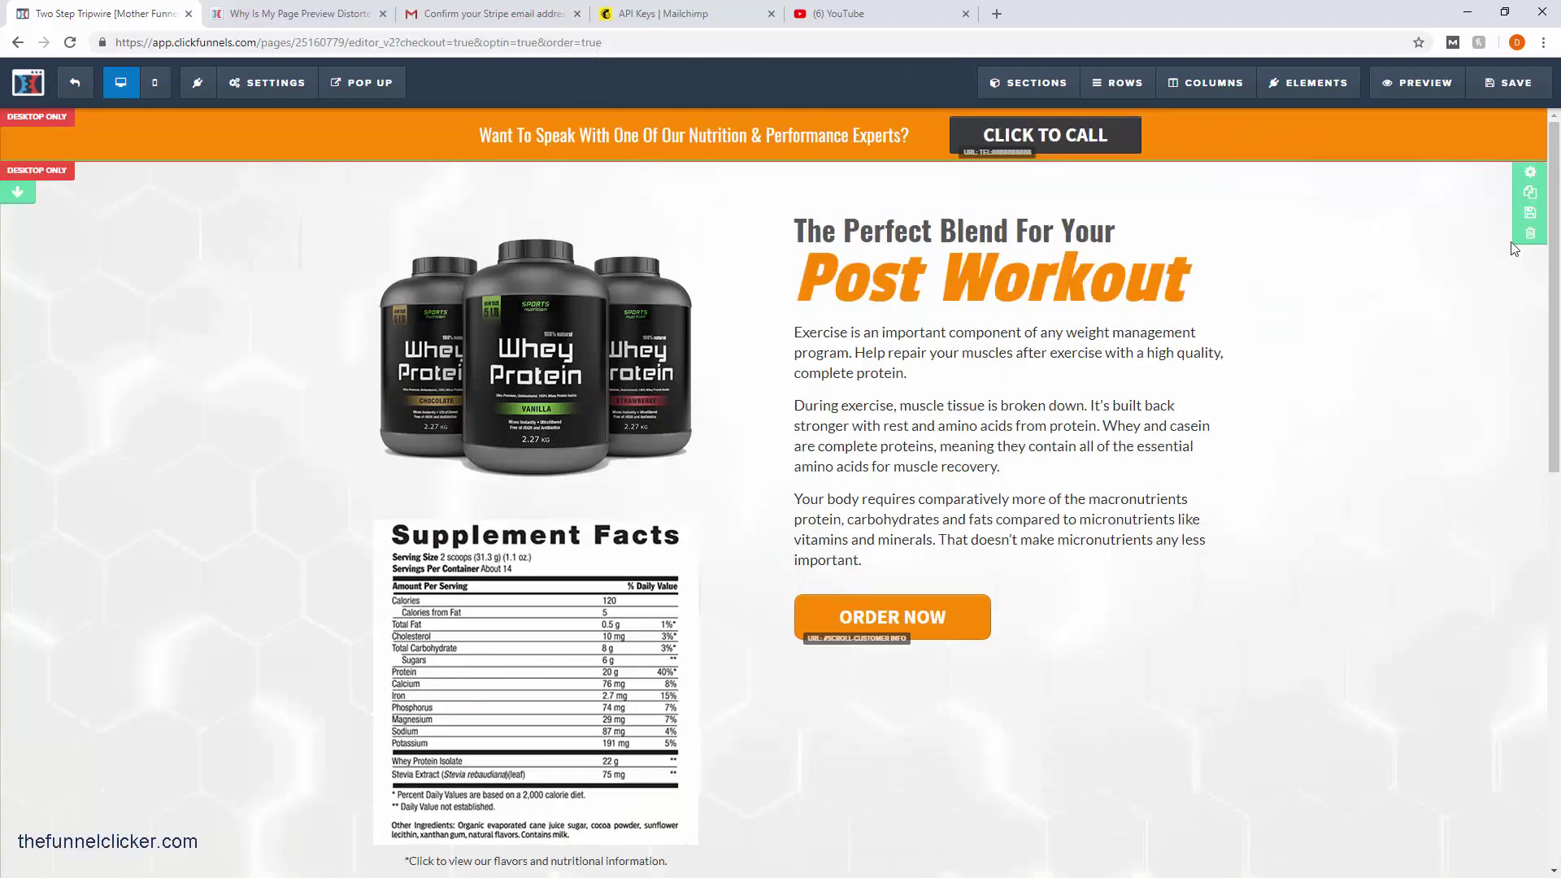
pyautogui.click(1530, 233)
pyautogui.click(862, 144)
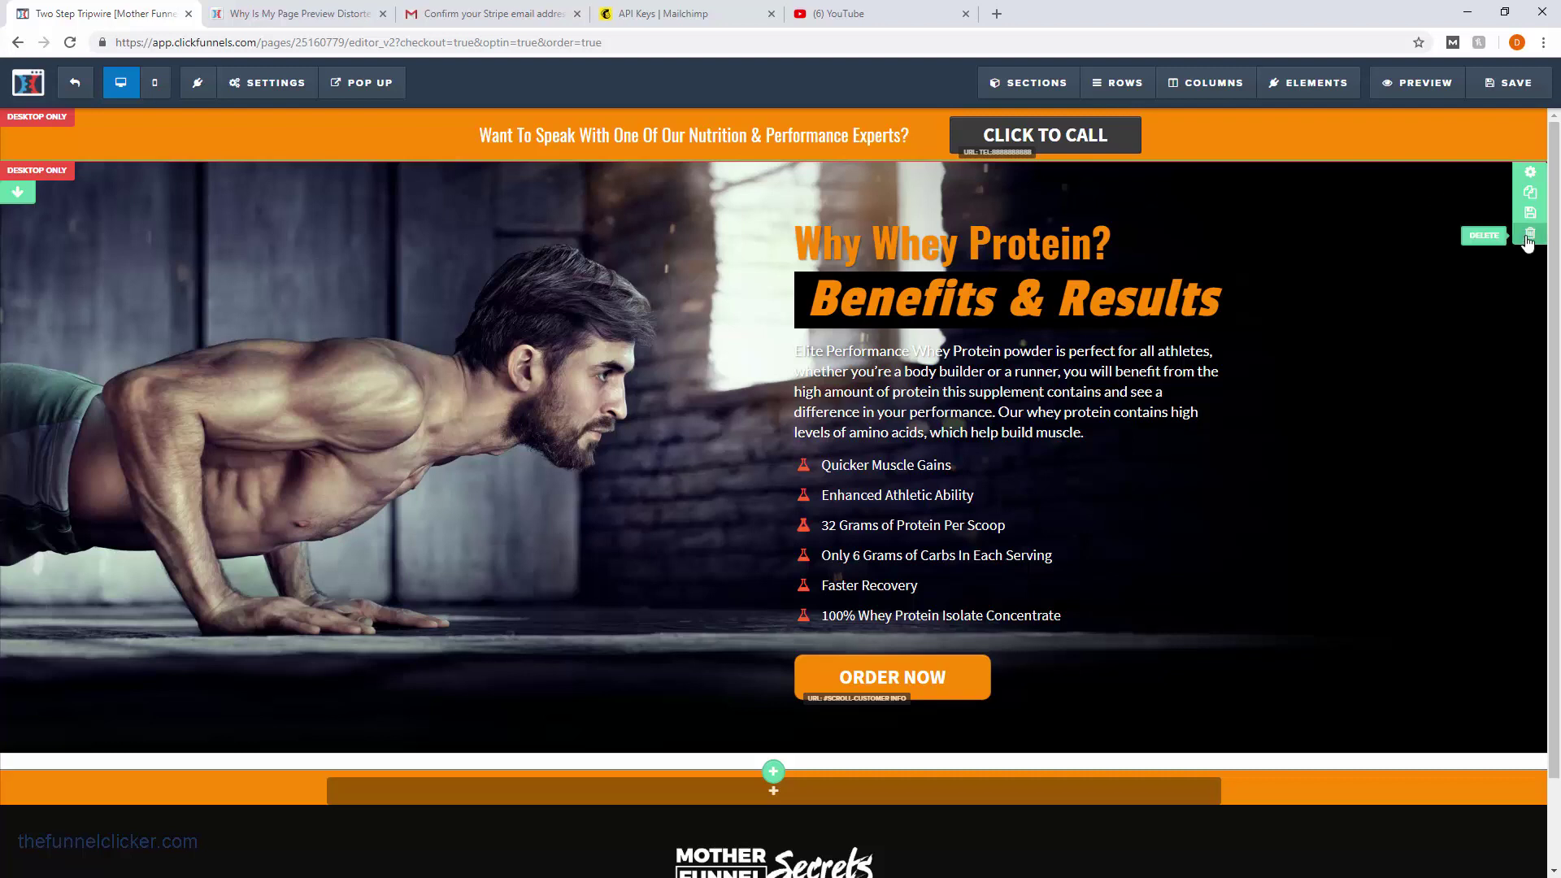
pyautogui.click(1529, 236)
pyautogui.click(856, 136)
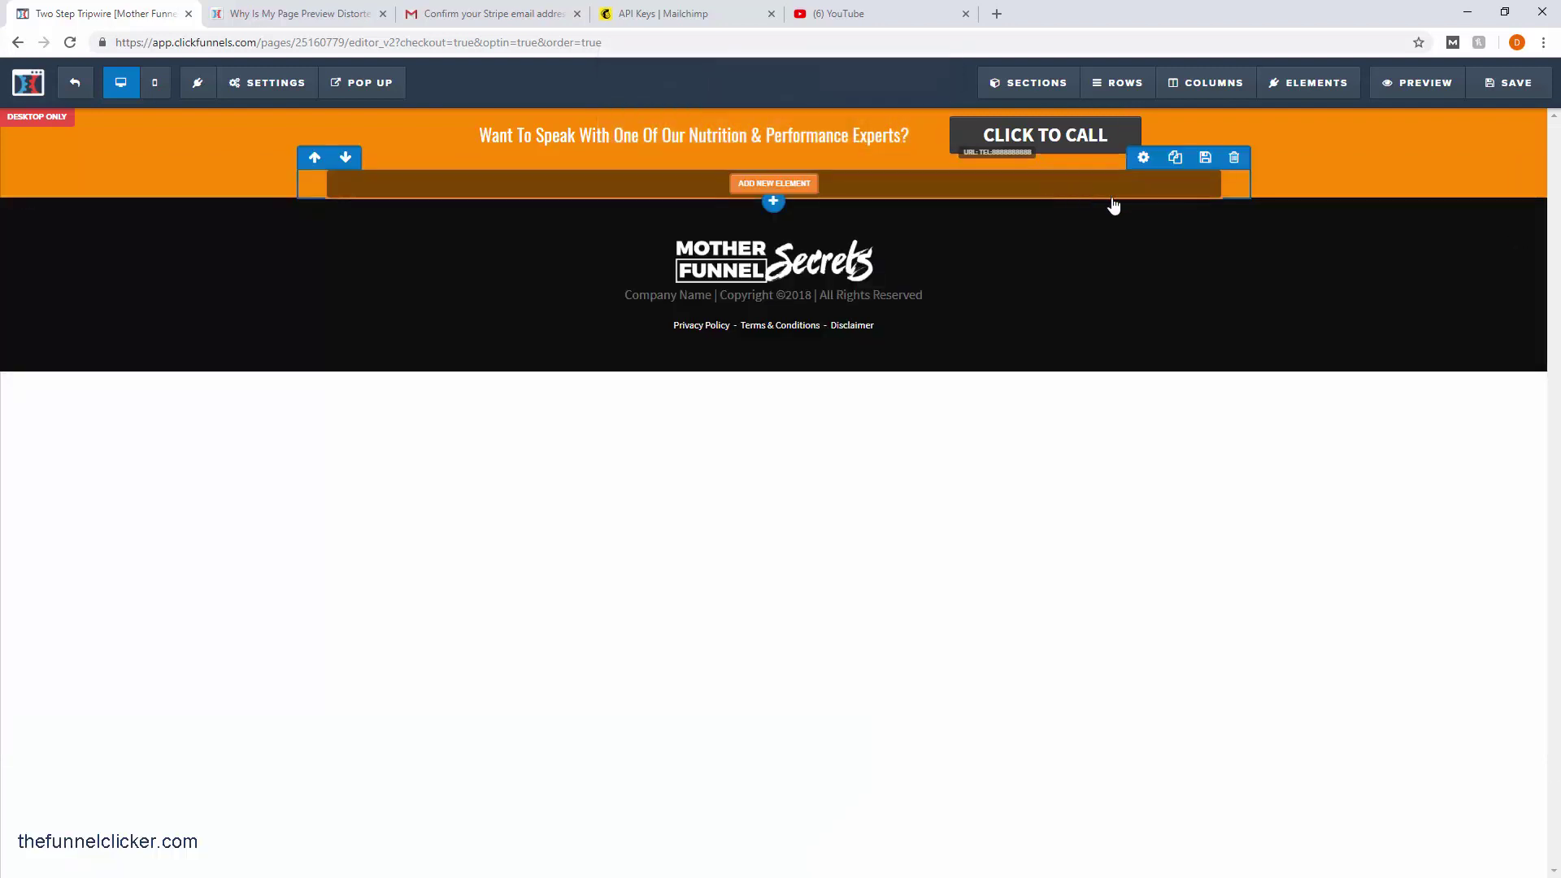
# - Delete the footer, the empty orange section and the Click To Call section, and save the blank page
pyautogui.click(1527, 272)
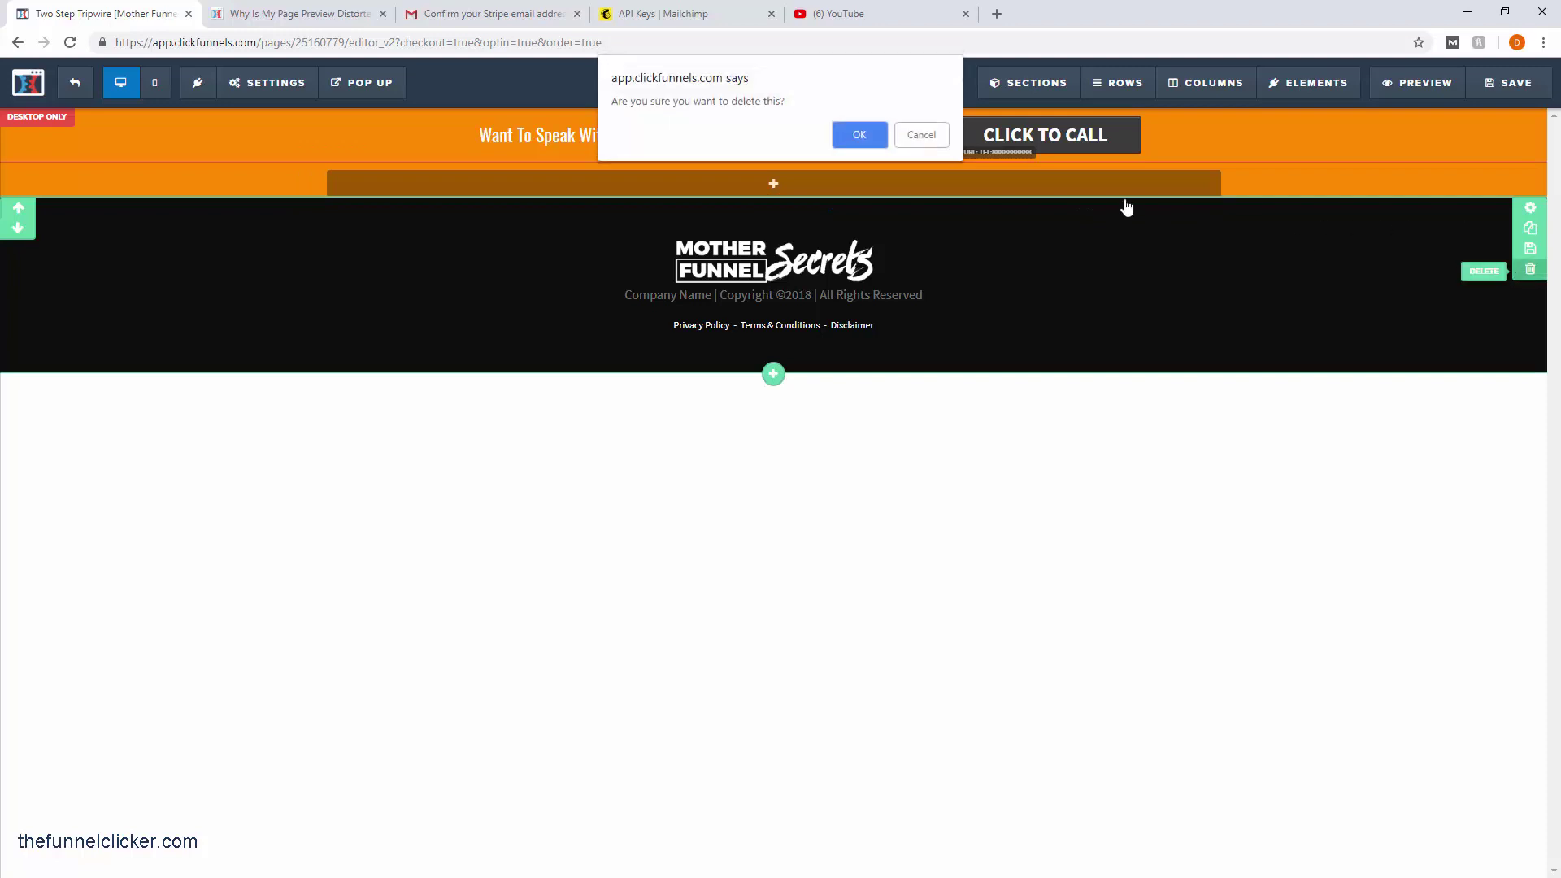
pyautogui.click(861, 135)
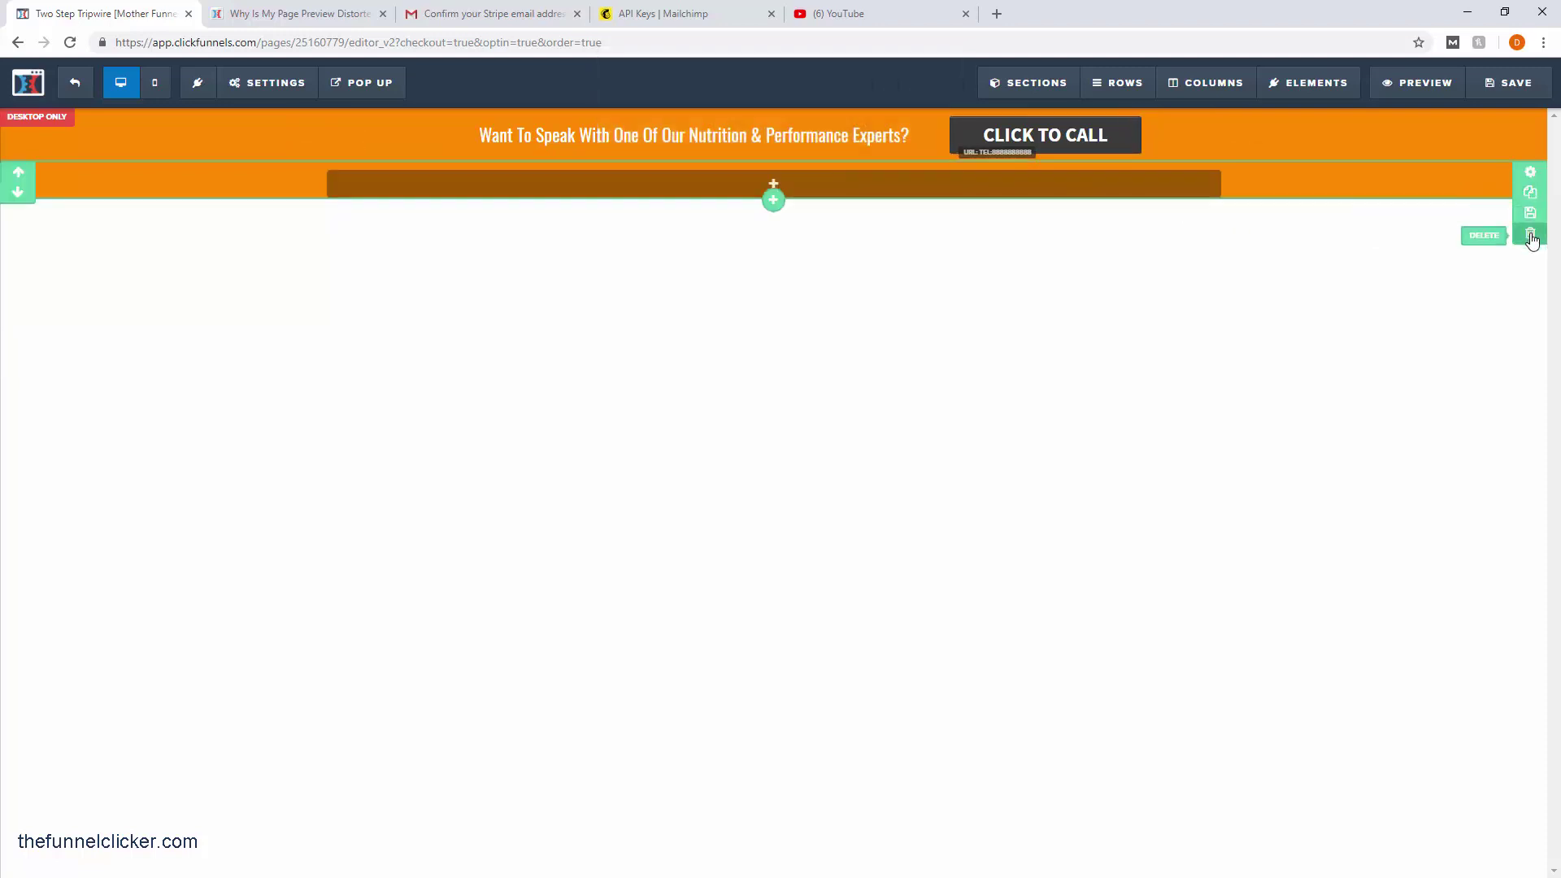
pyautogui.click(1532, 236)
pyautogui.click(855, 134)
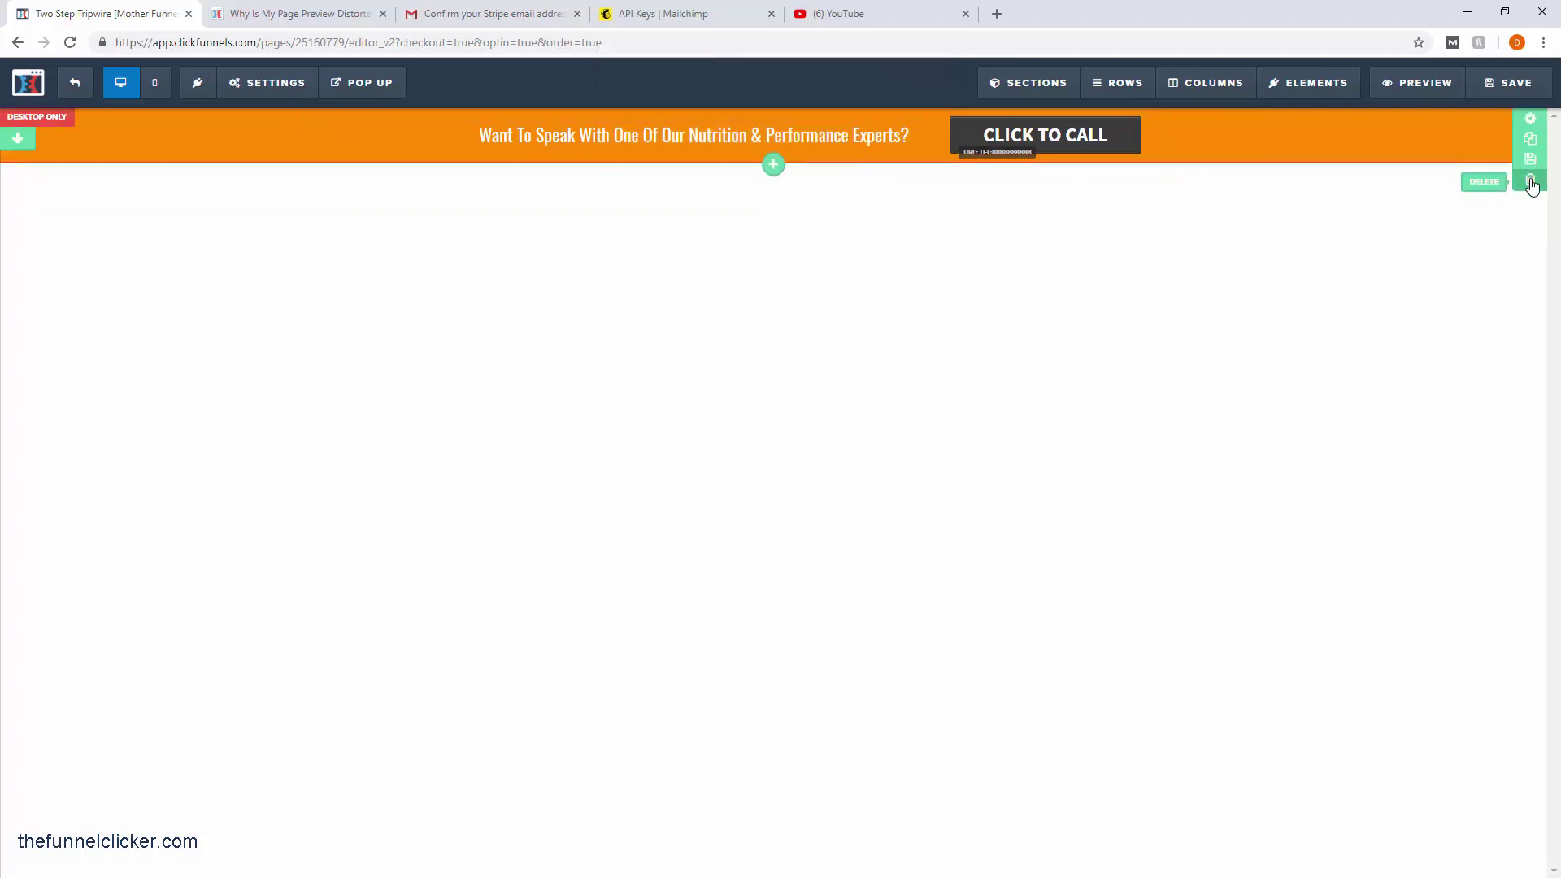
pyautogui.click(1530, 180)
pyautogui.click(858, 135)
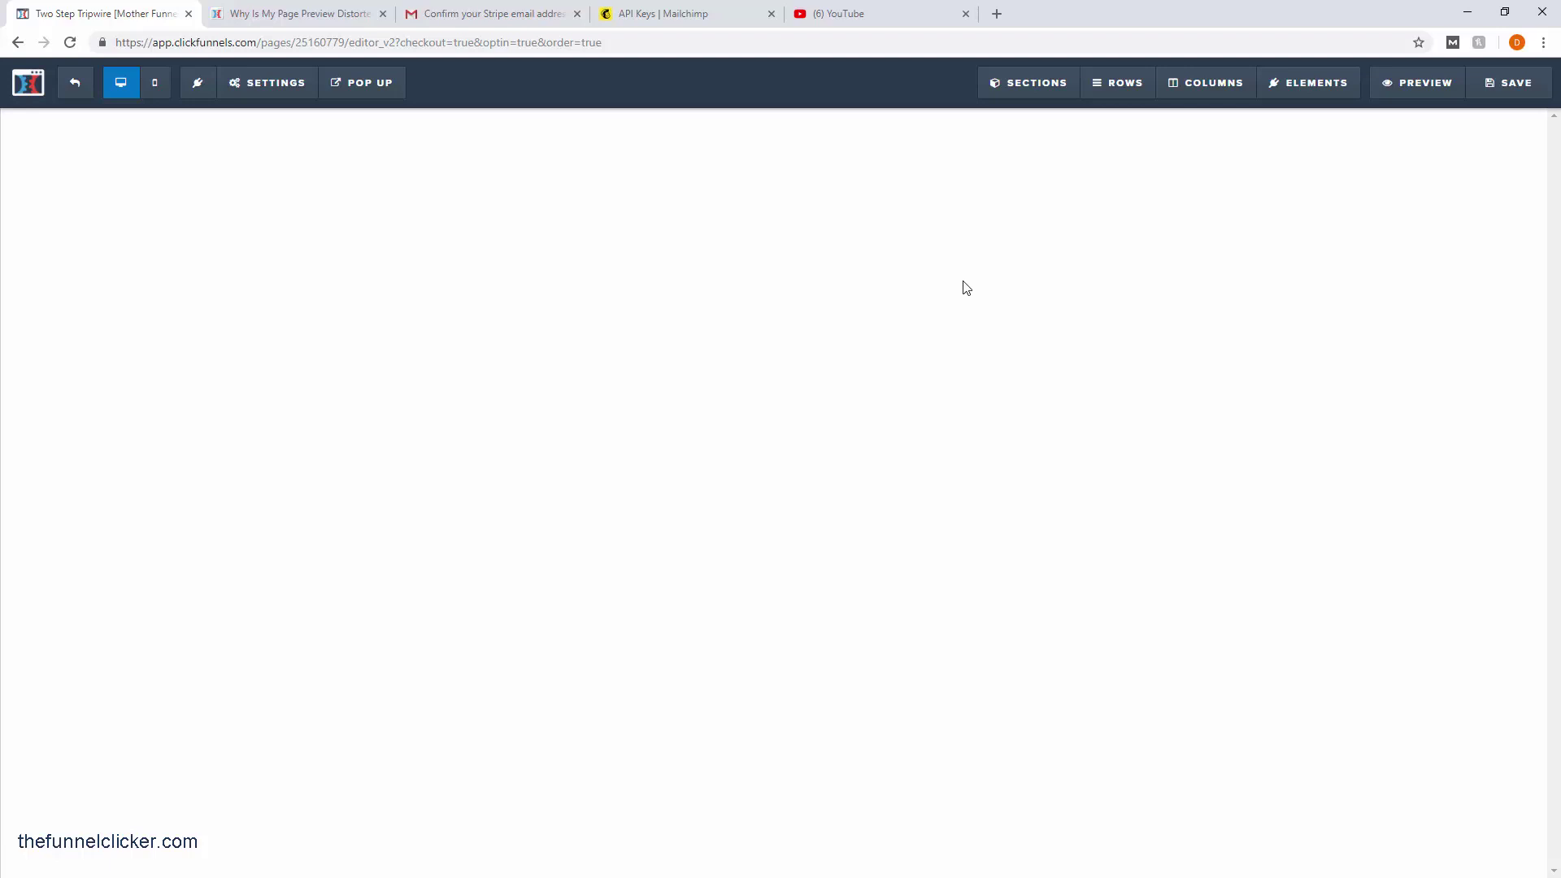
pyautogui.click(1507, 96)
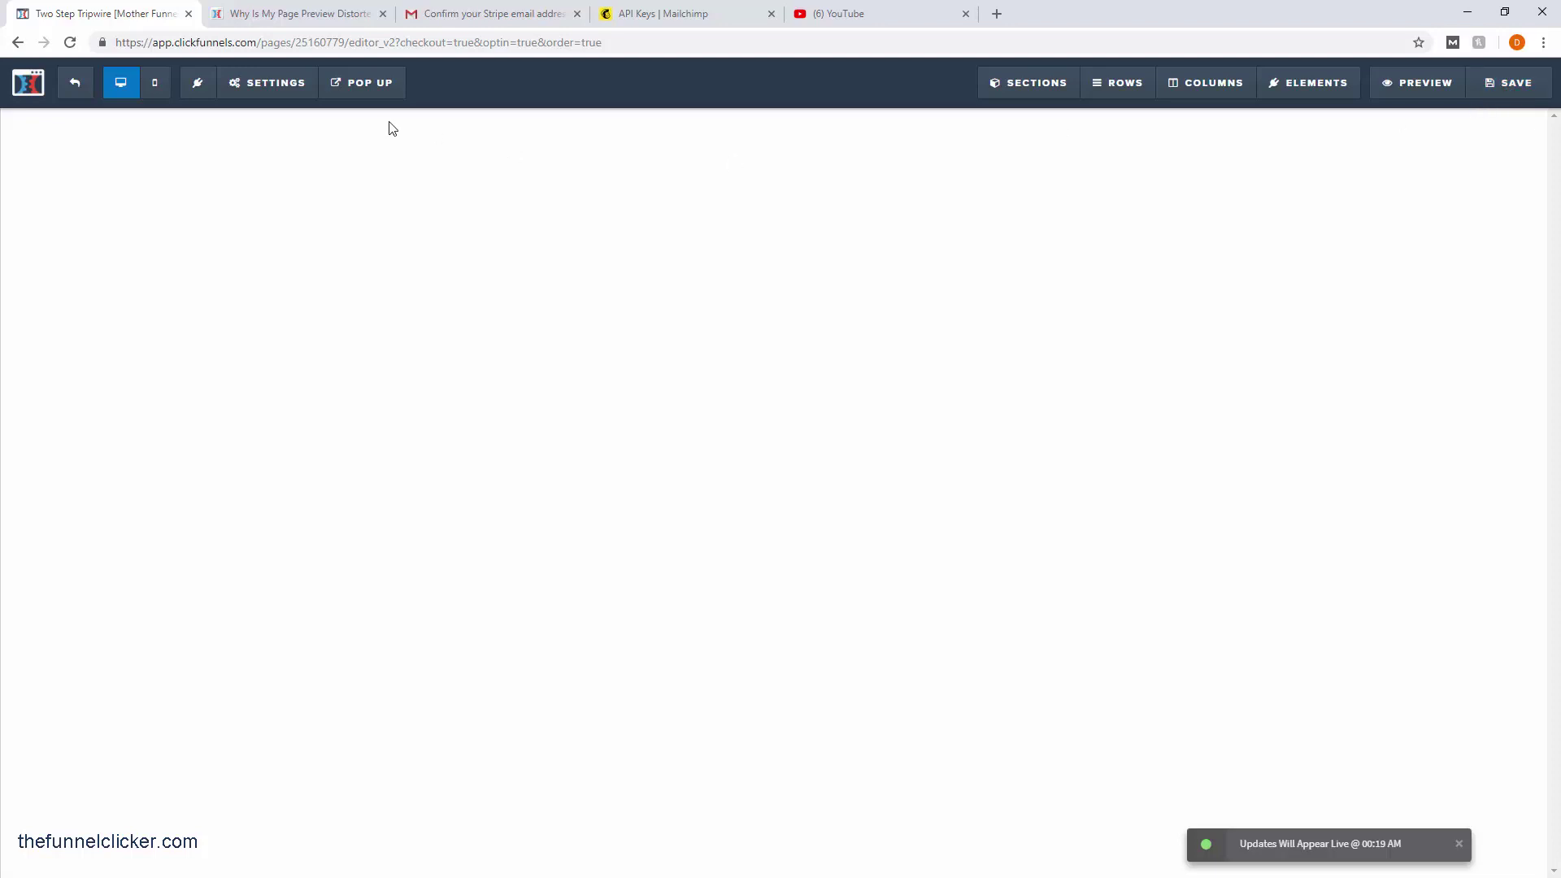
# - Set the page's background image to the preset blue gradient with the polygon pattern
pyautogui.click(268, 84)
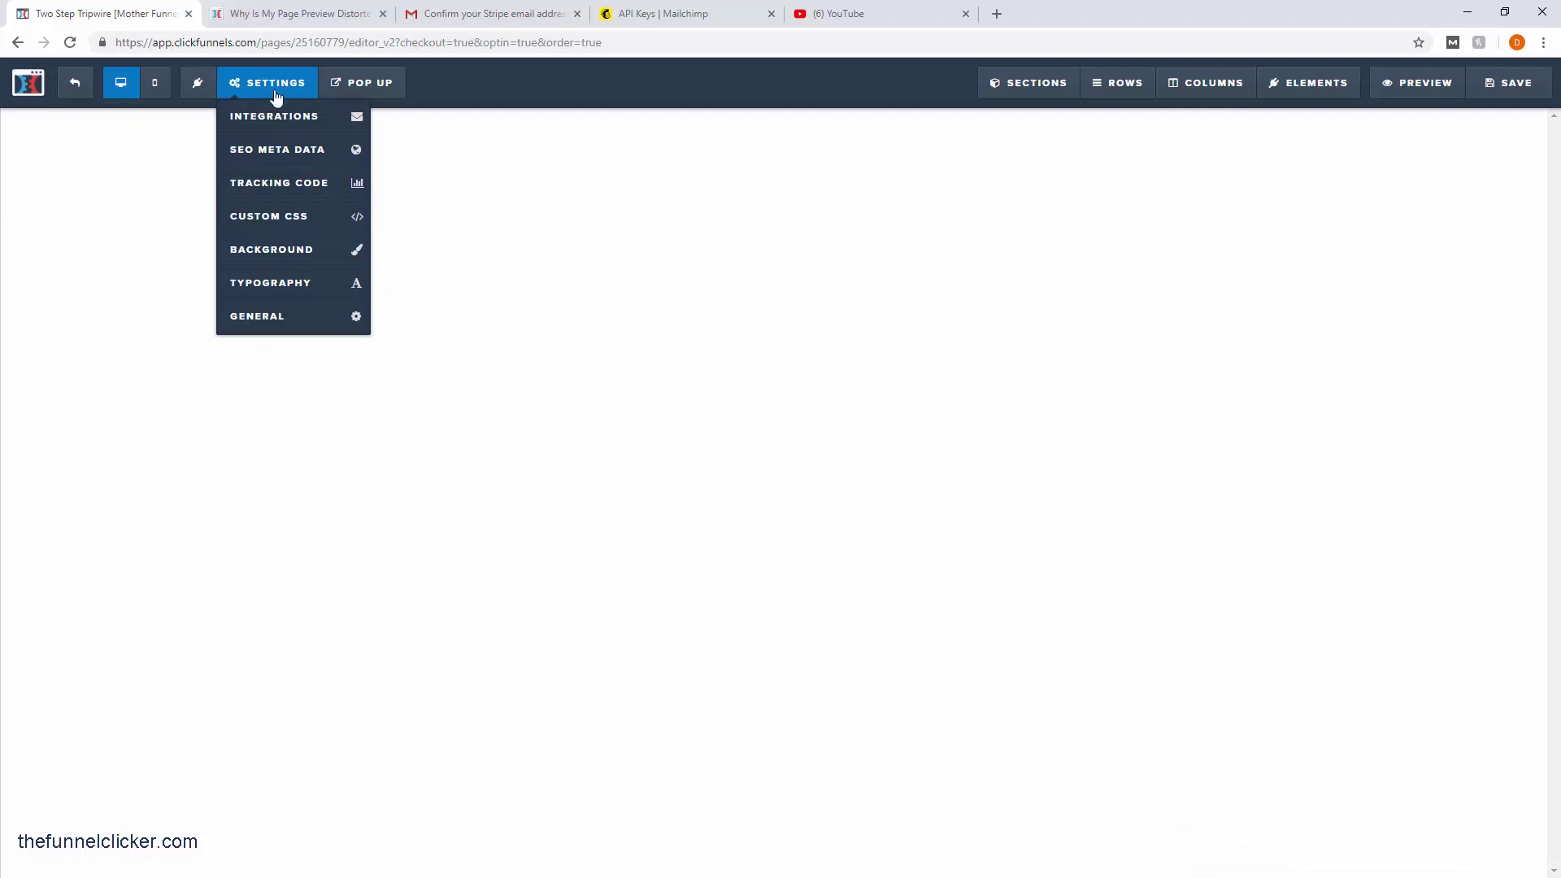
pyautogui.click(309, 257)
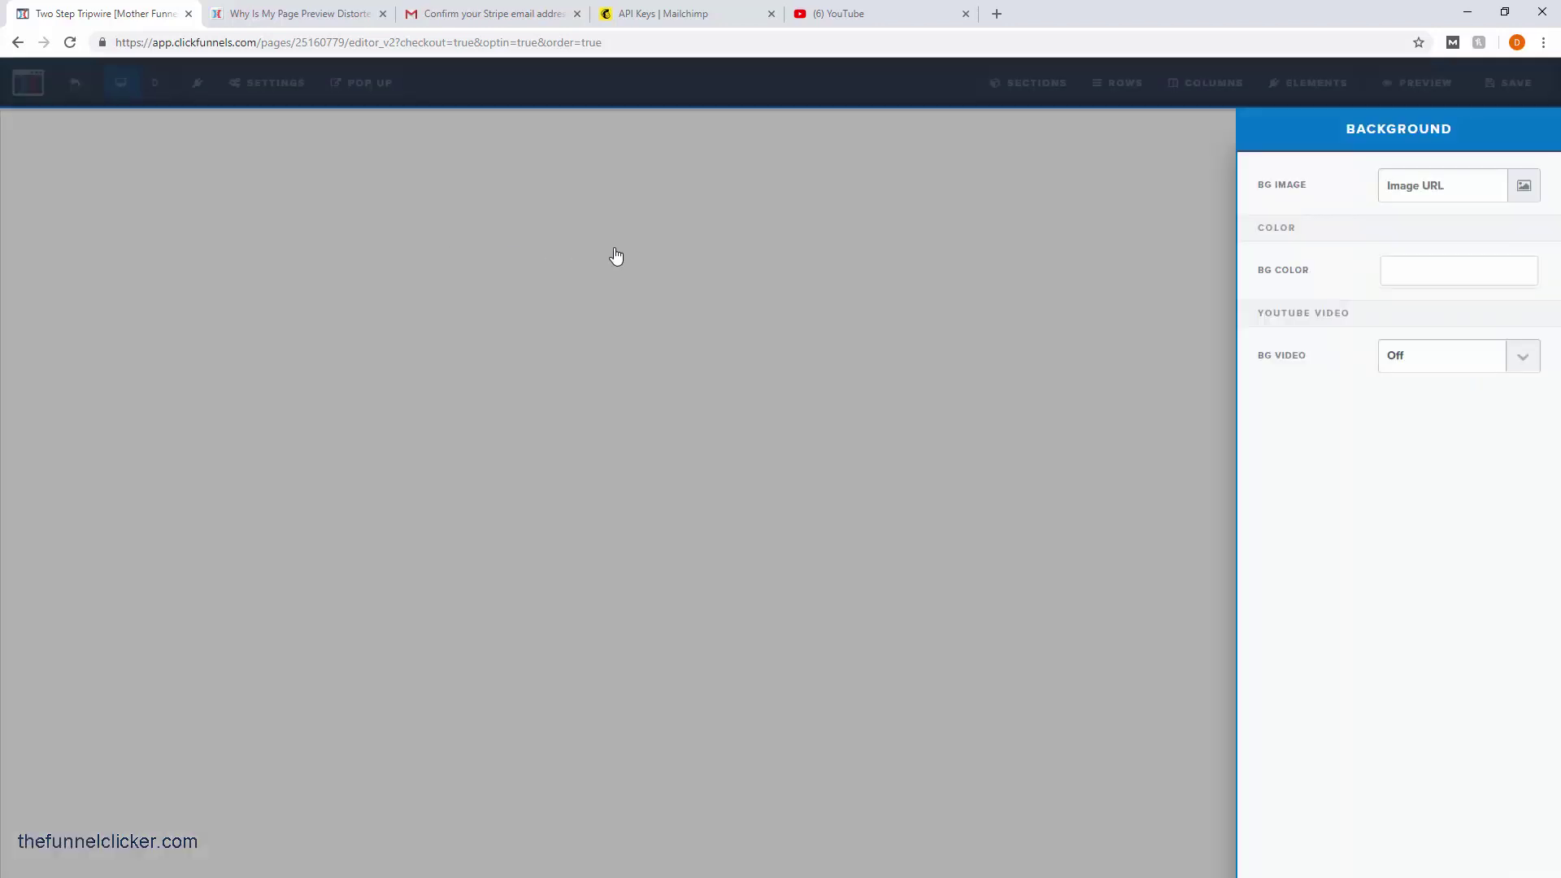
pyautogui.click(1523, 187)
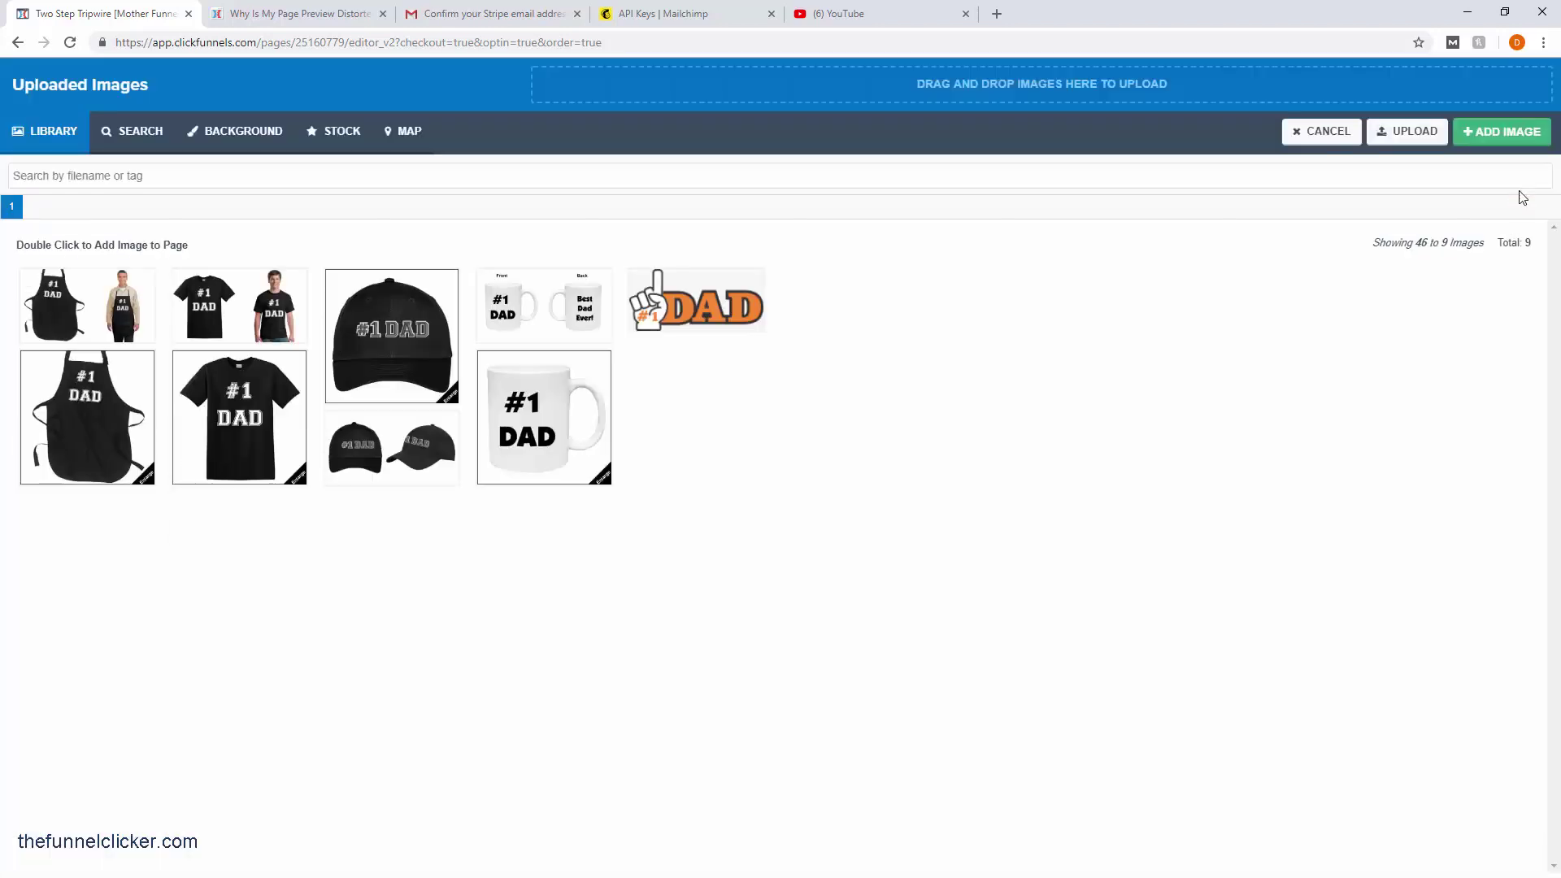
pyautogui.click(259, 139)
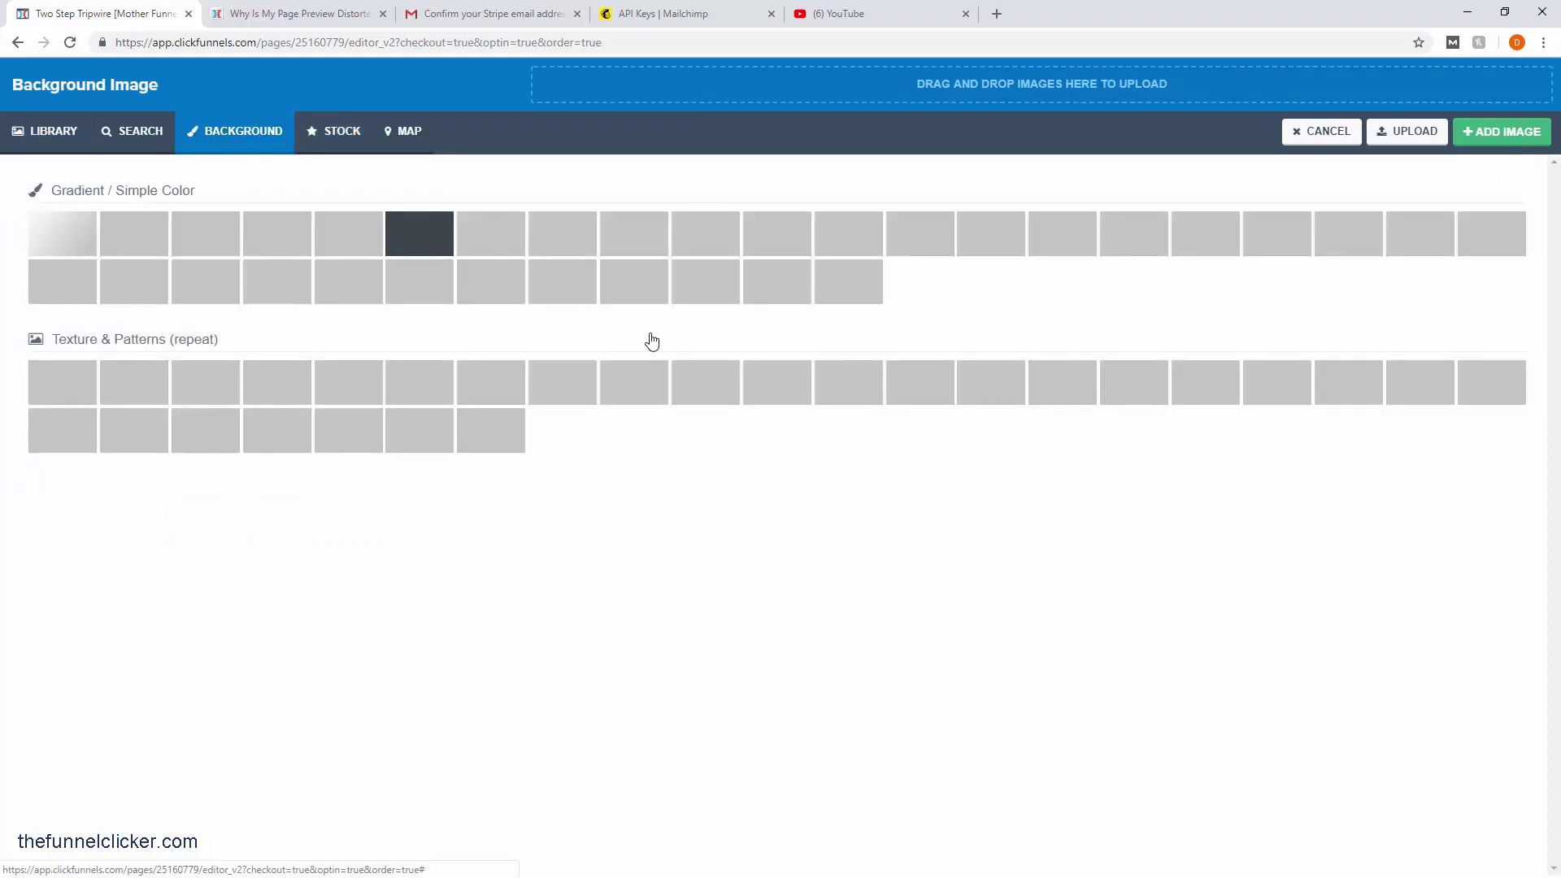
pyautogui.click(570, 293)
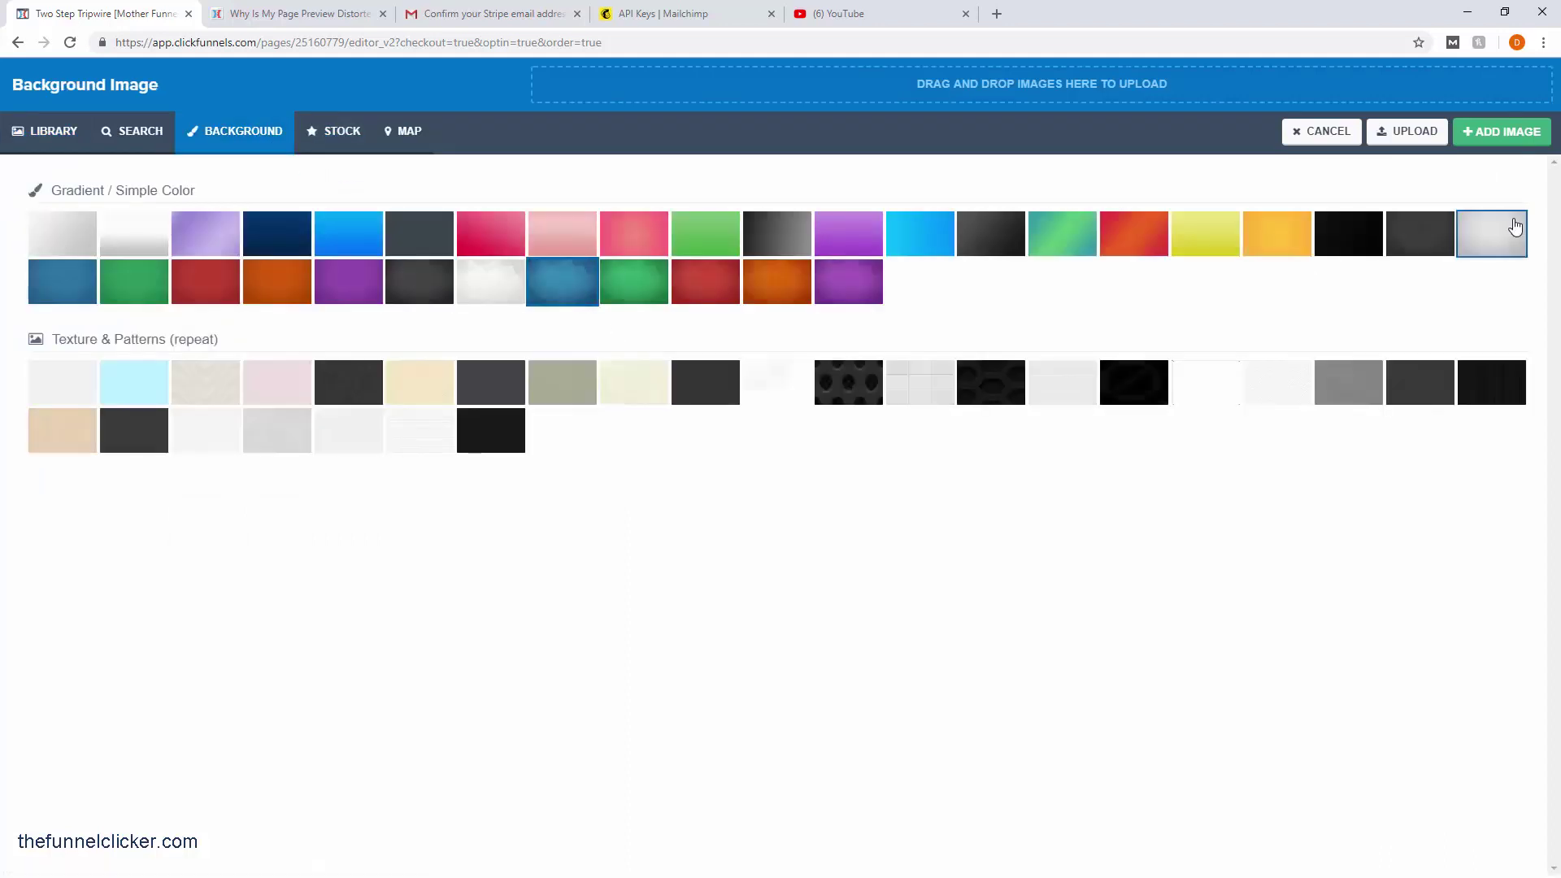
pyautogui.click(1503, 132)
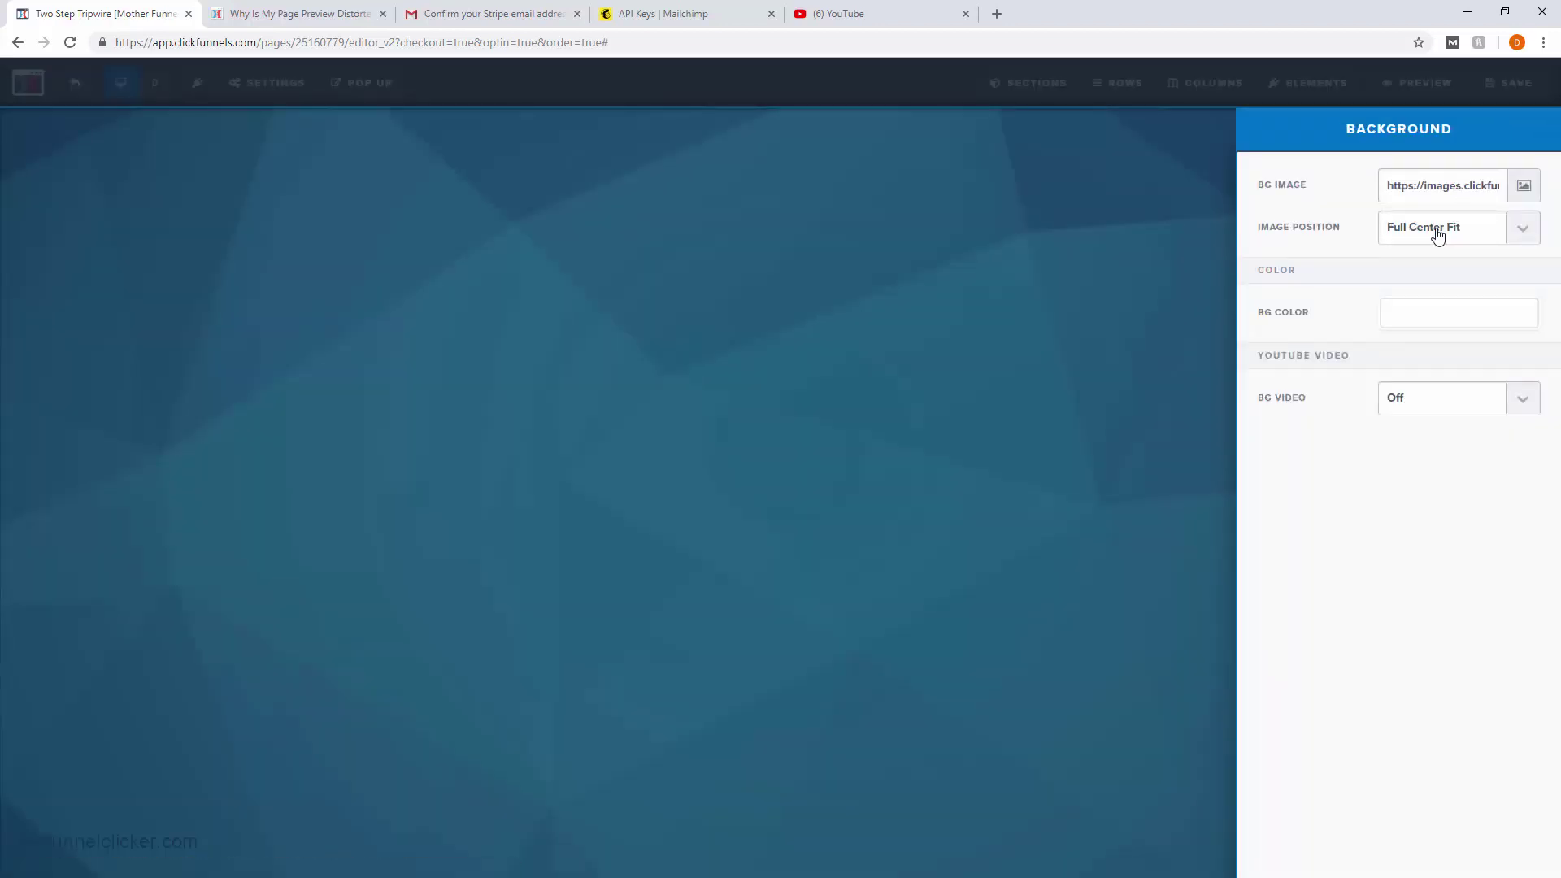
pyautogui.click(860, 396)
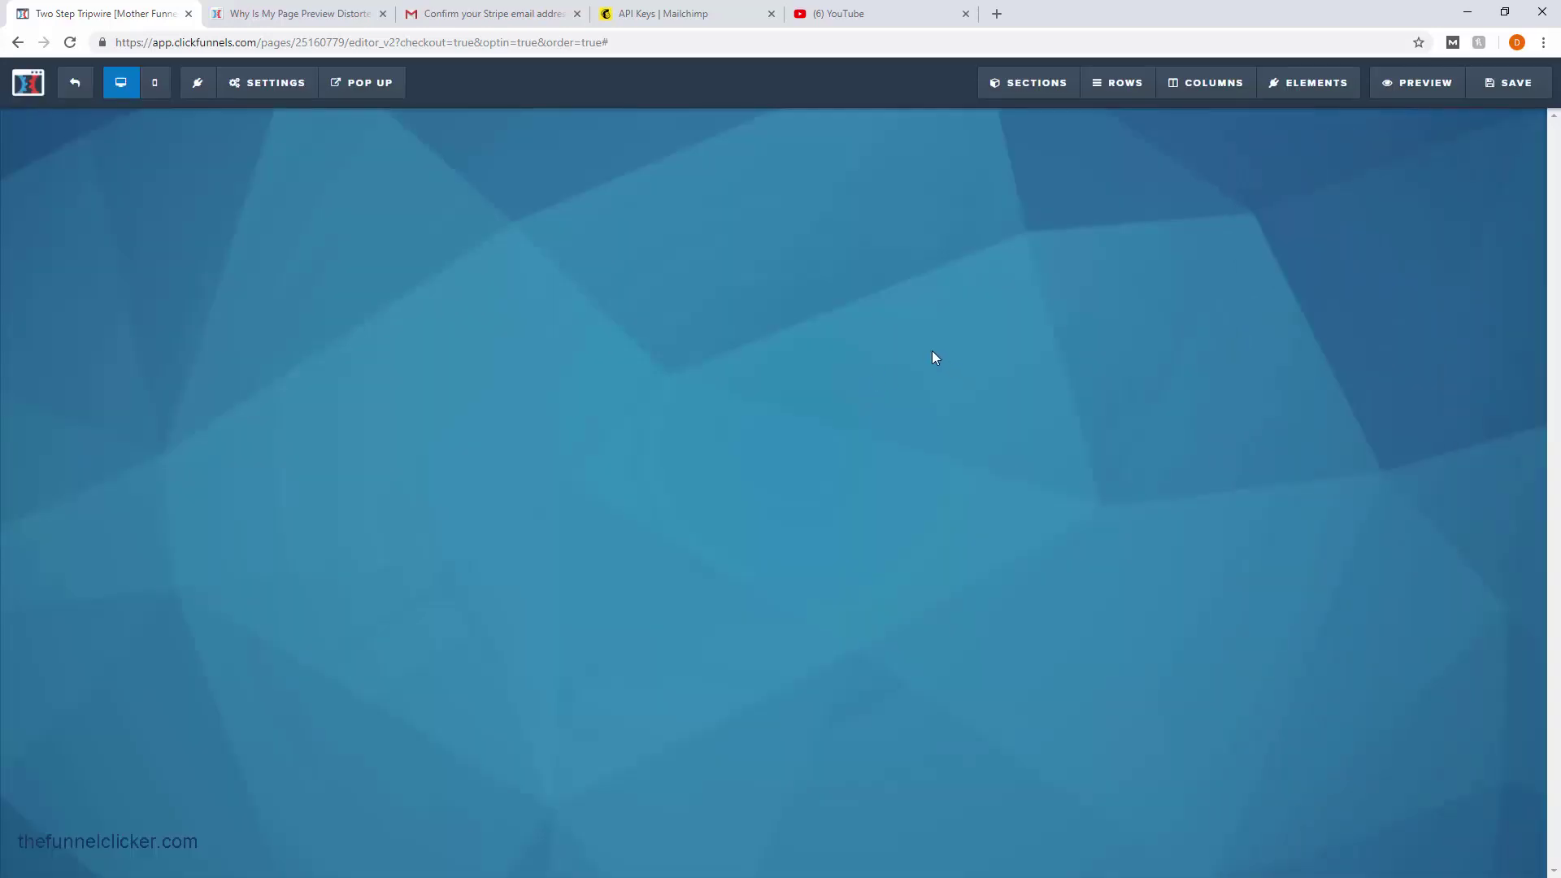
pyautogui.moveTo(1031, 88)
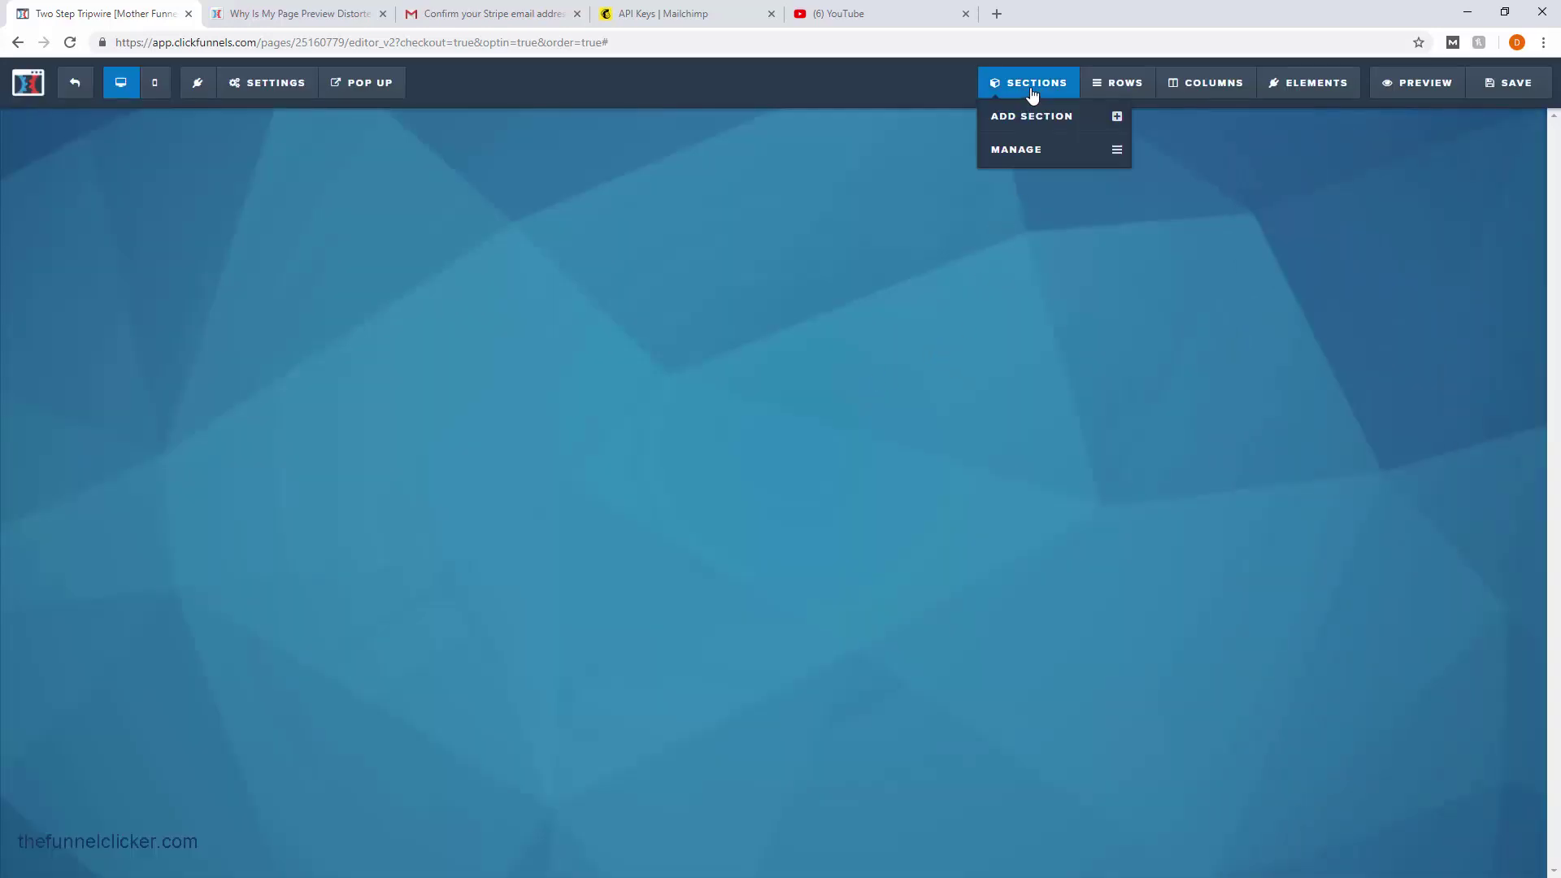
pyautogui.click(1027, 120)
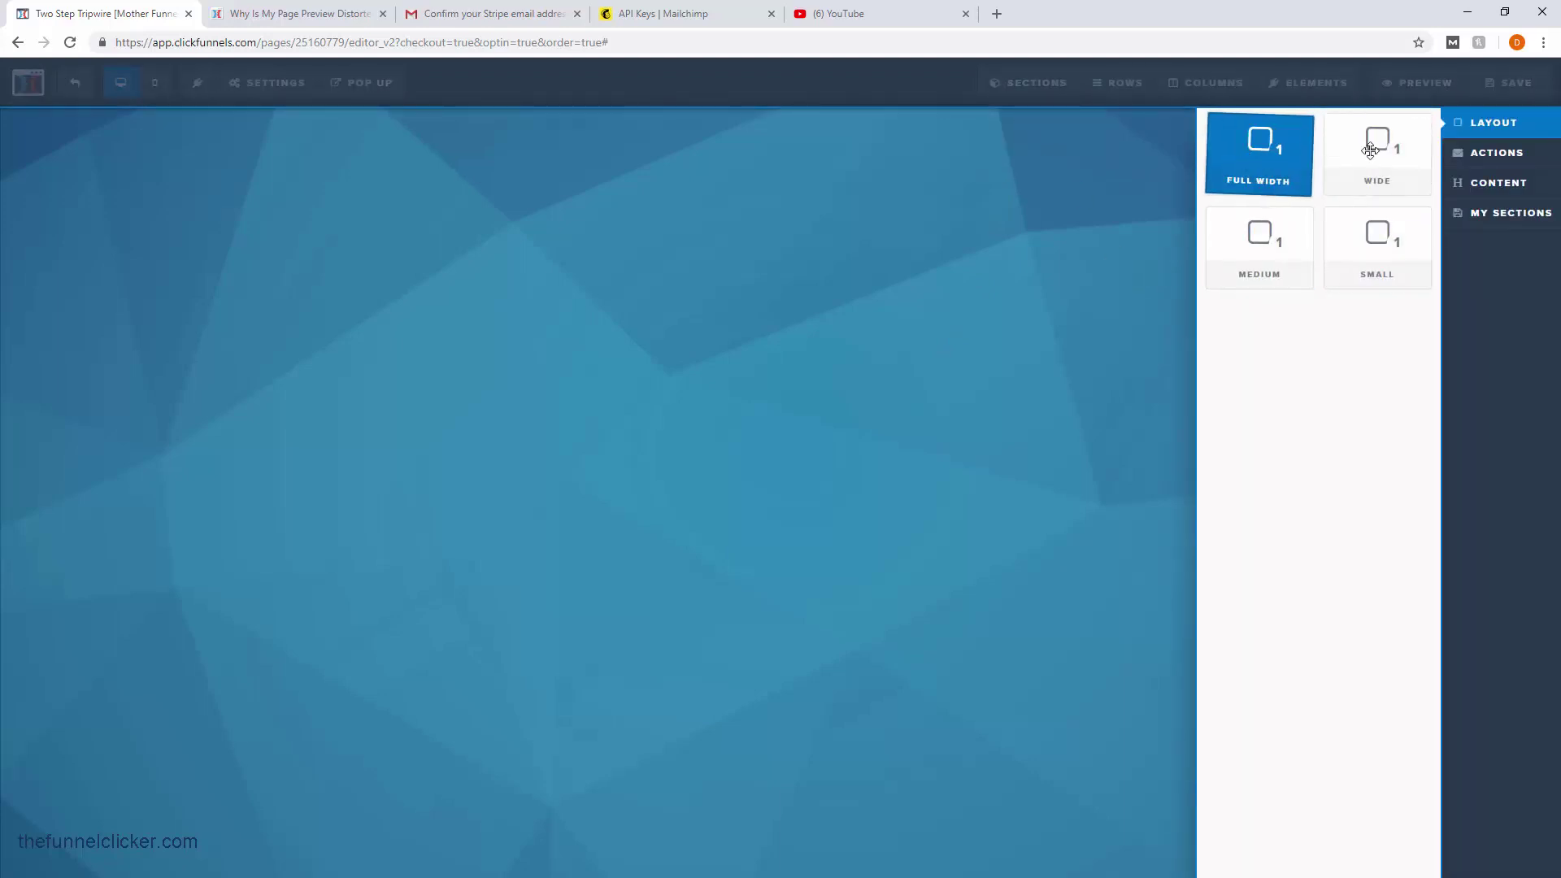
pyautogui.moveTo(1362, 142); pyautogui.dragTo(1380, 139)
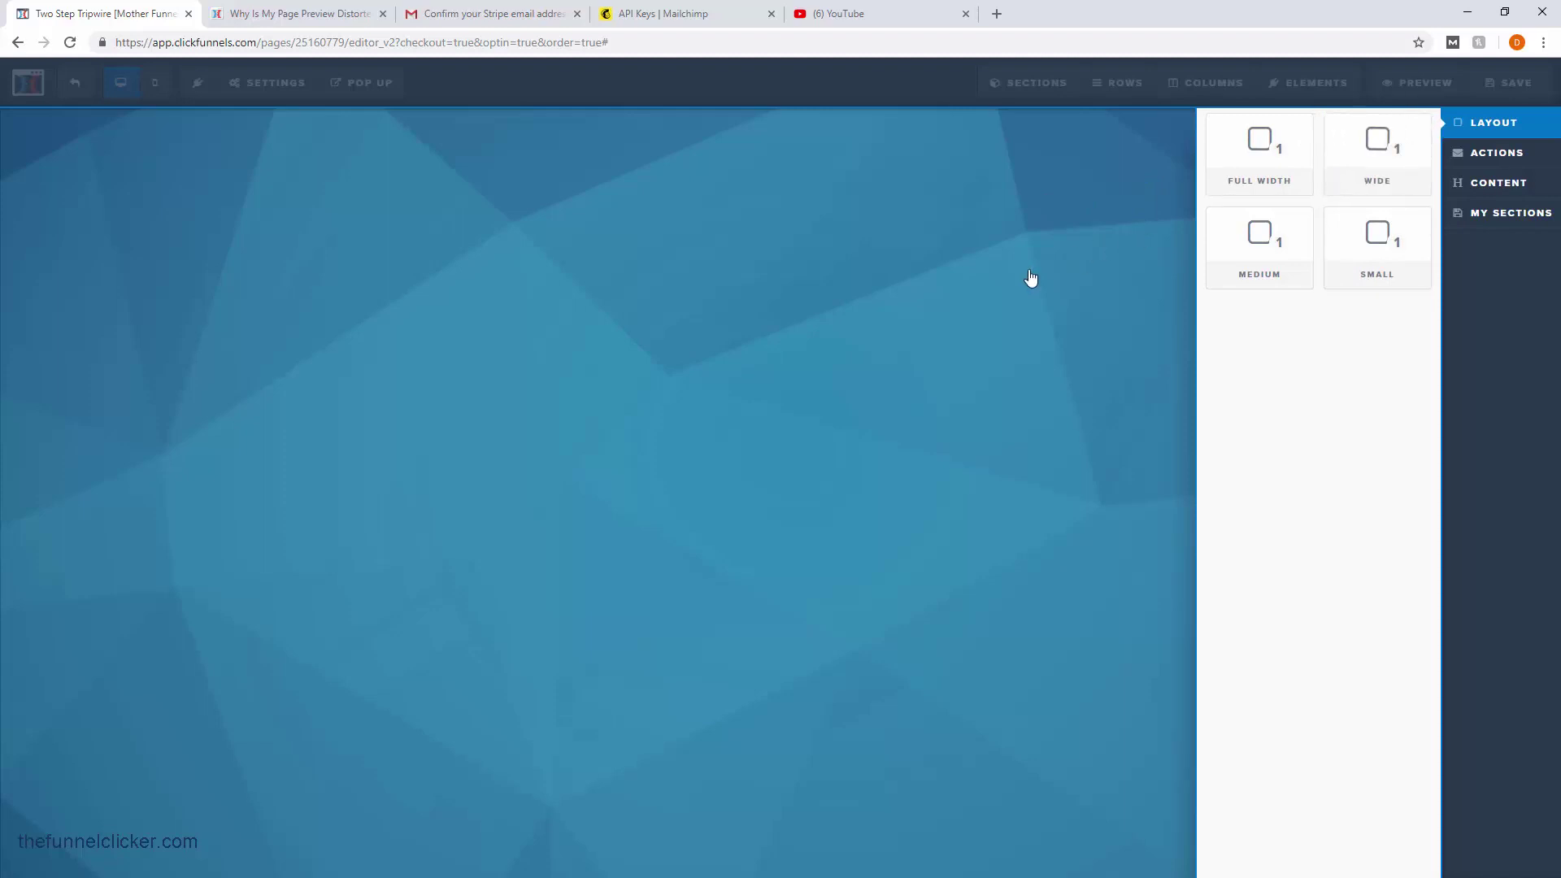
pyautogui.click(980, 268)
# - Add a wide section to the page and place a one-column row inside it
pyautogui.click(1029, 82)
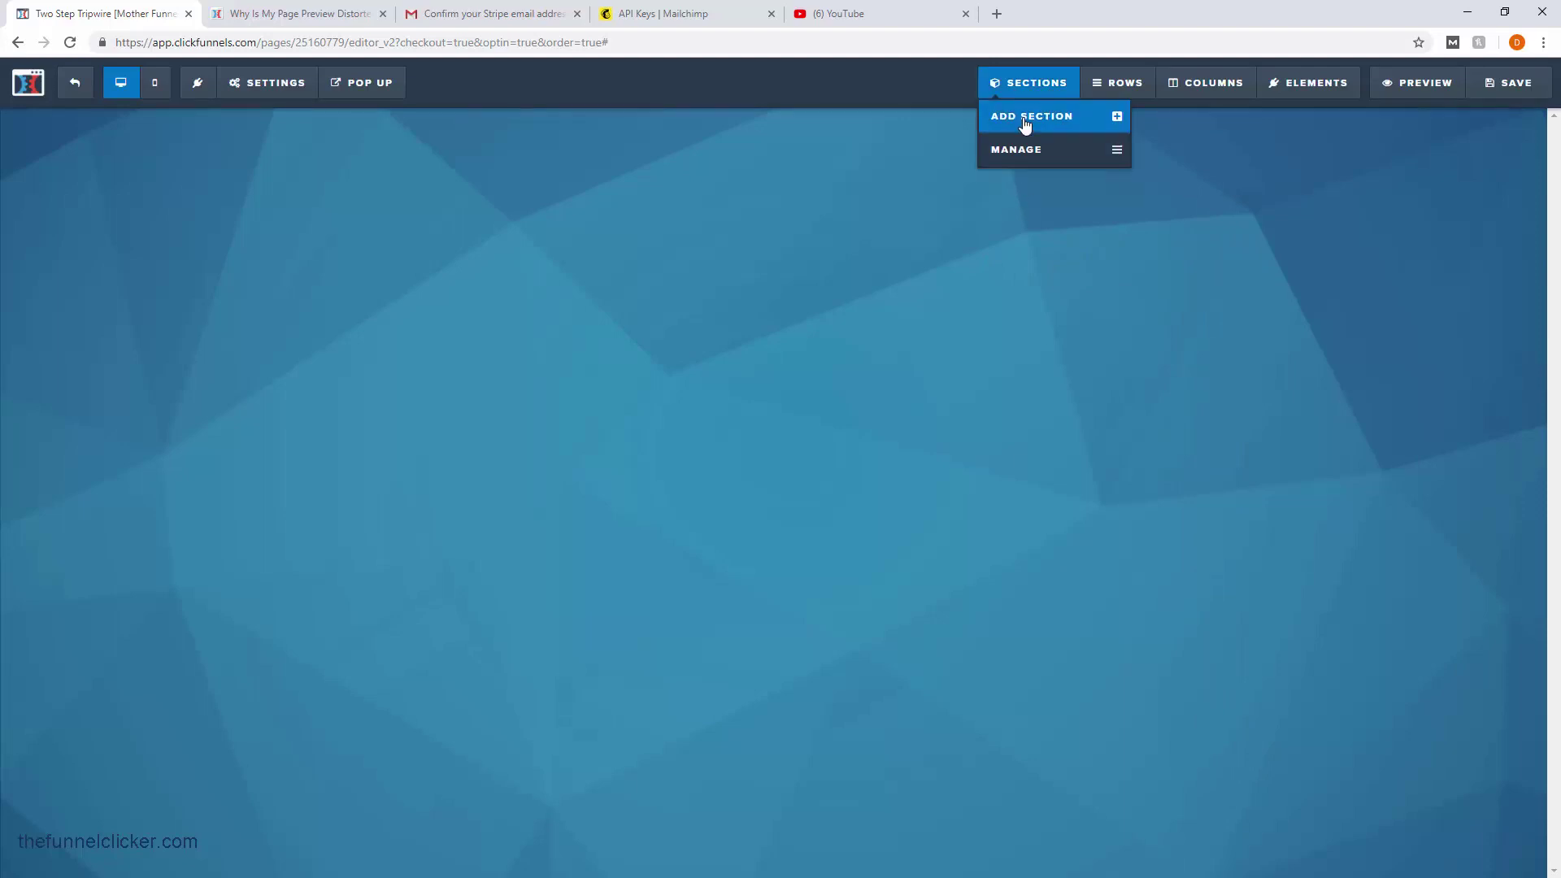
pyautogui.click(1023, 118)
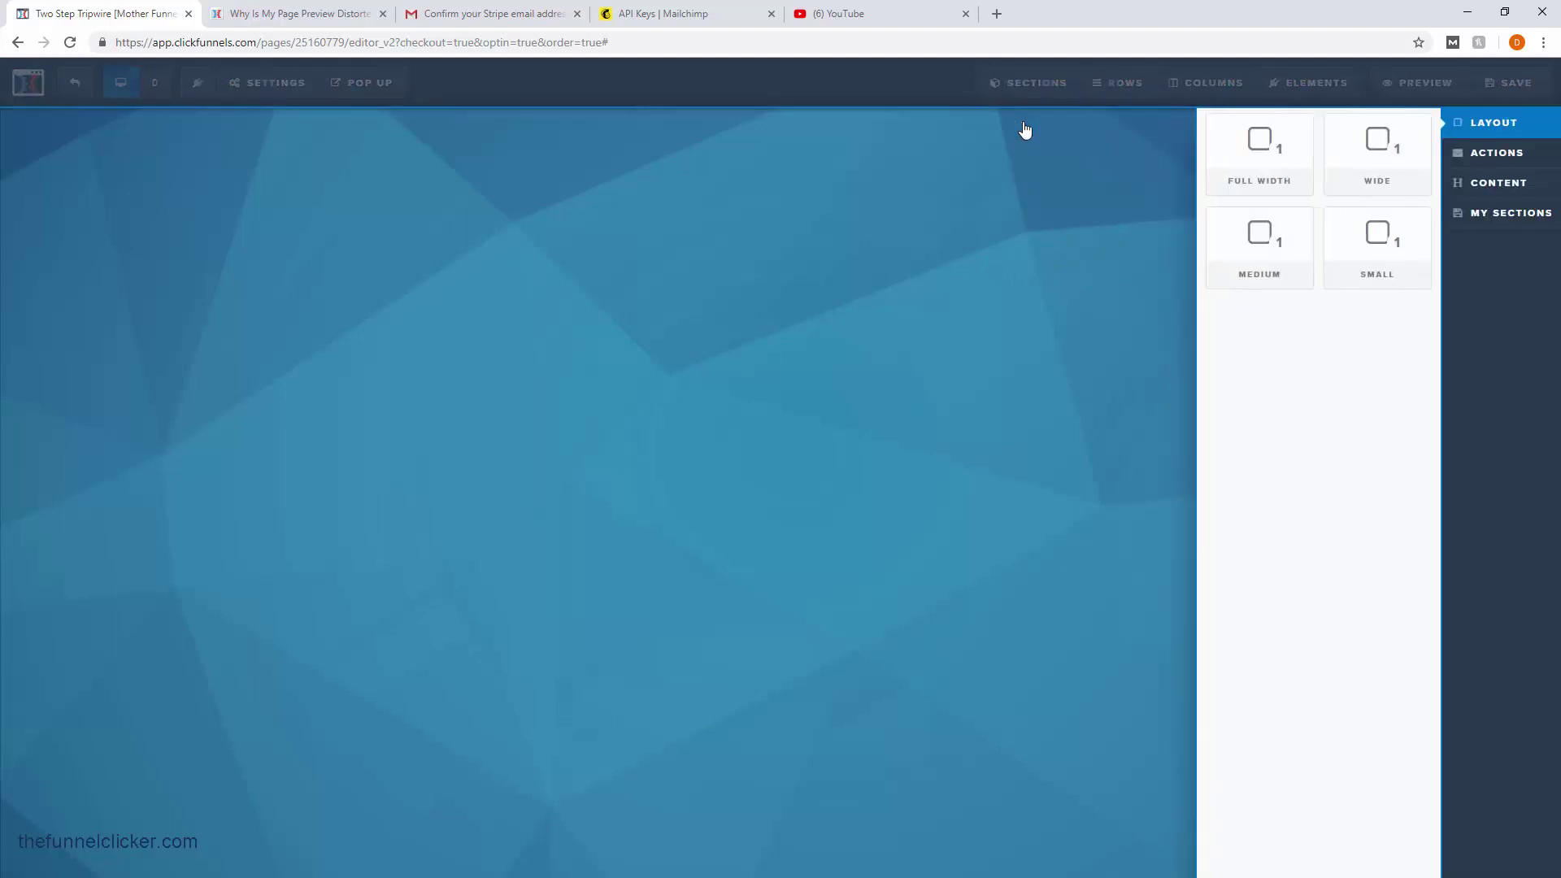
pyautogui.click(1381, 138)
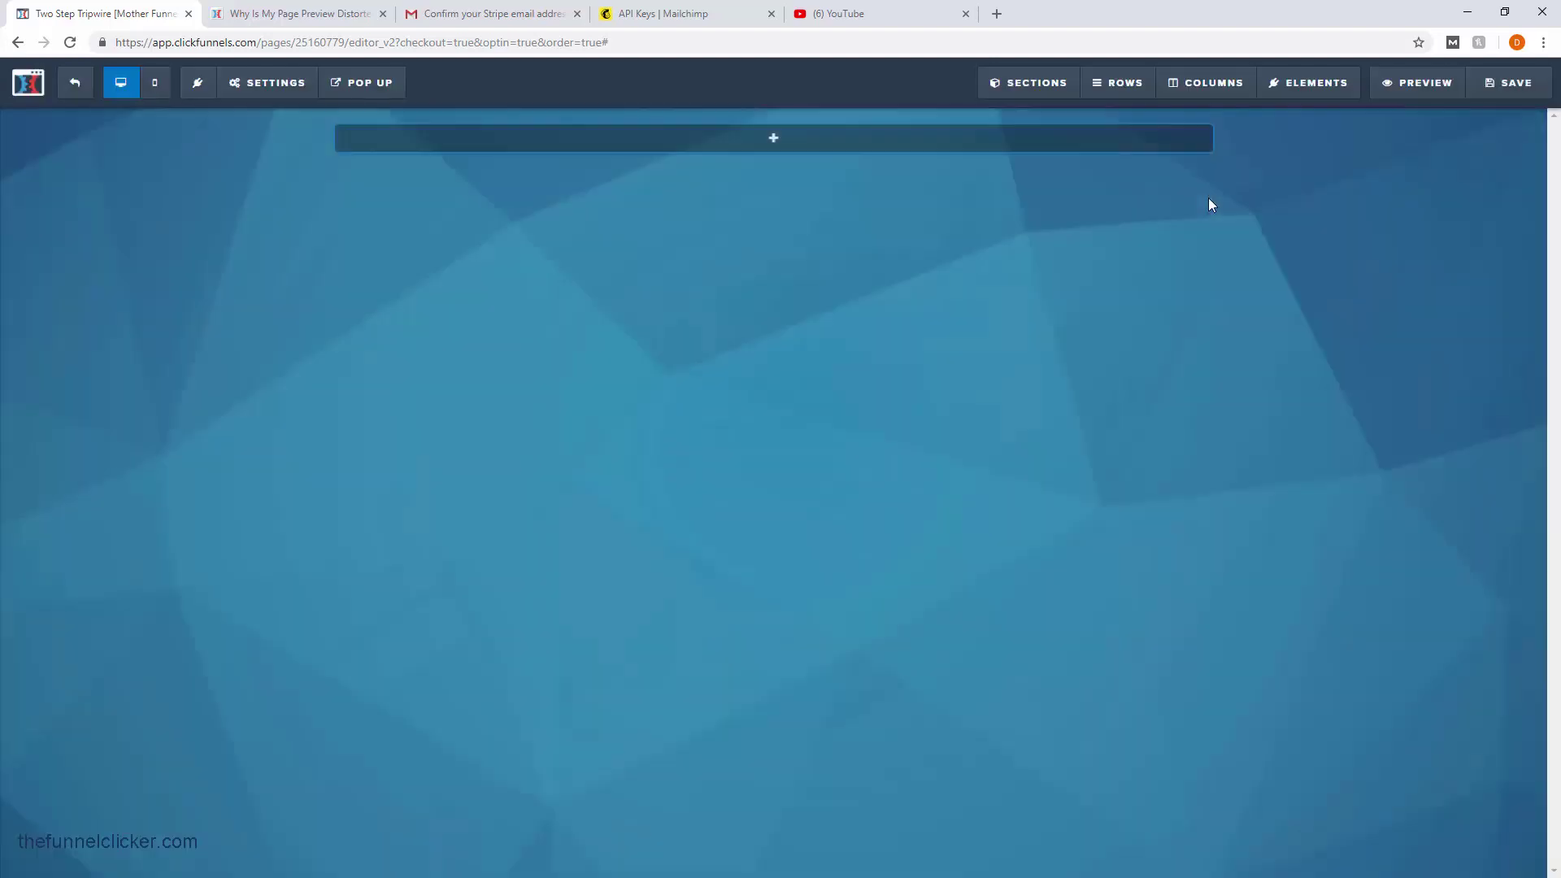
pyautogui.moveTo(826, 150)
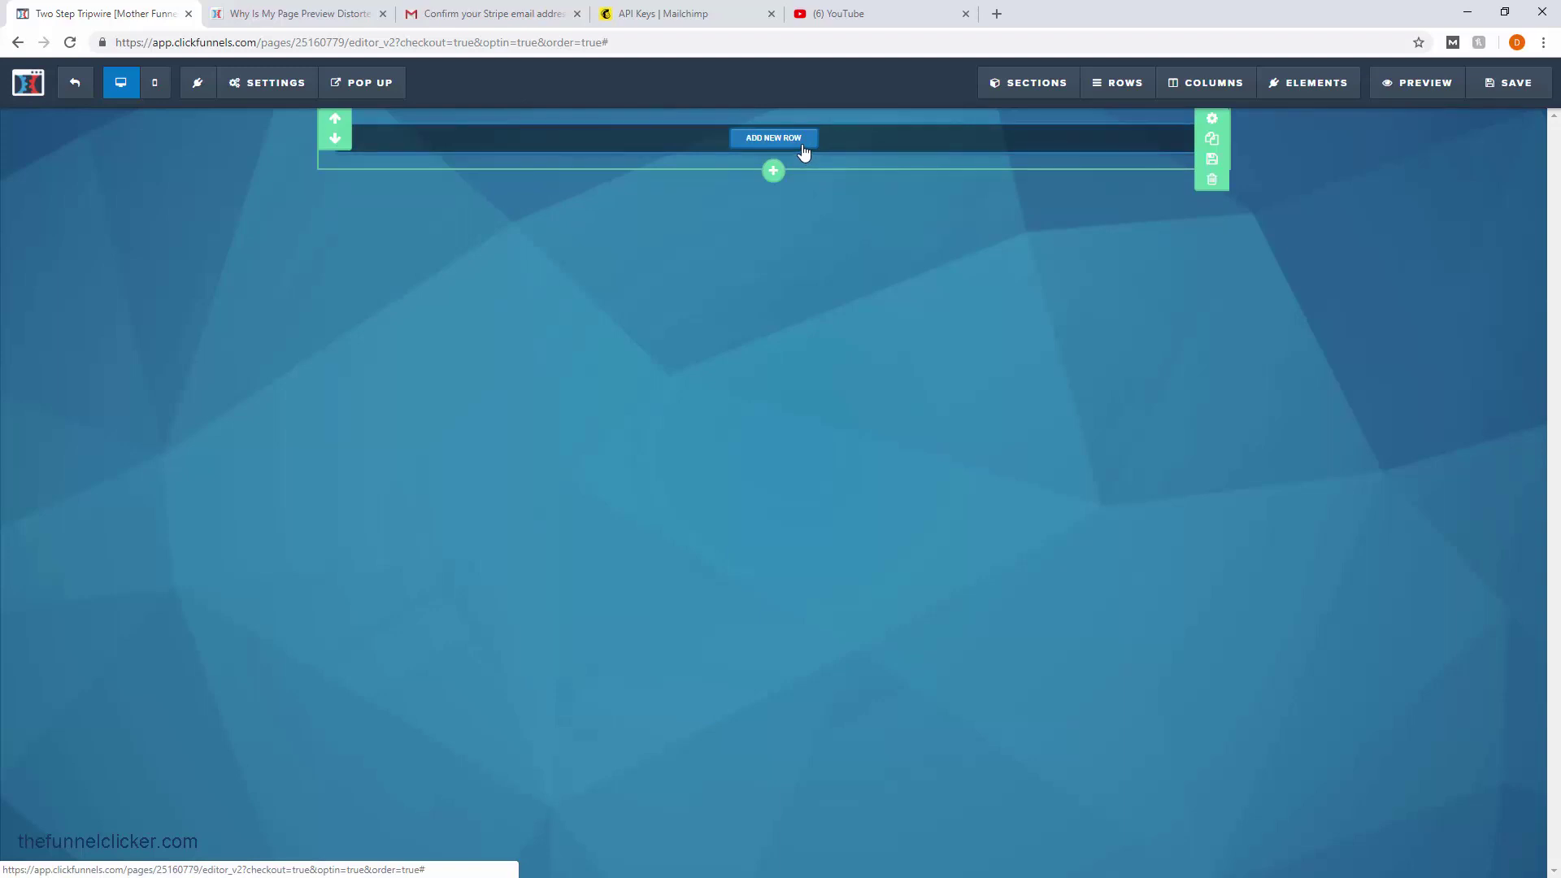
pyautogui.click(800, 144)
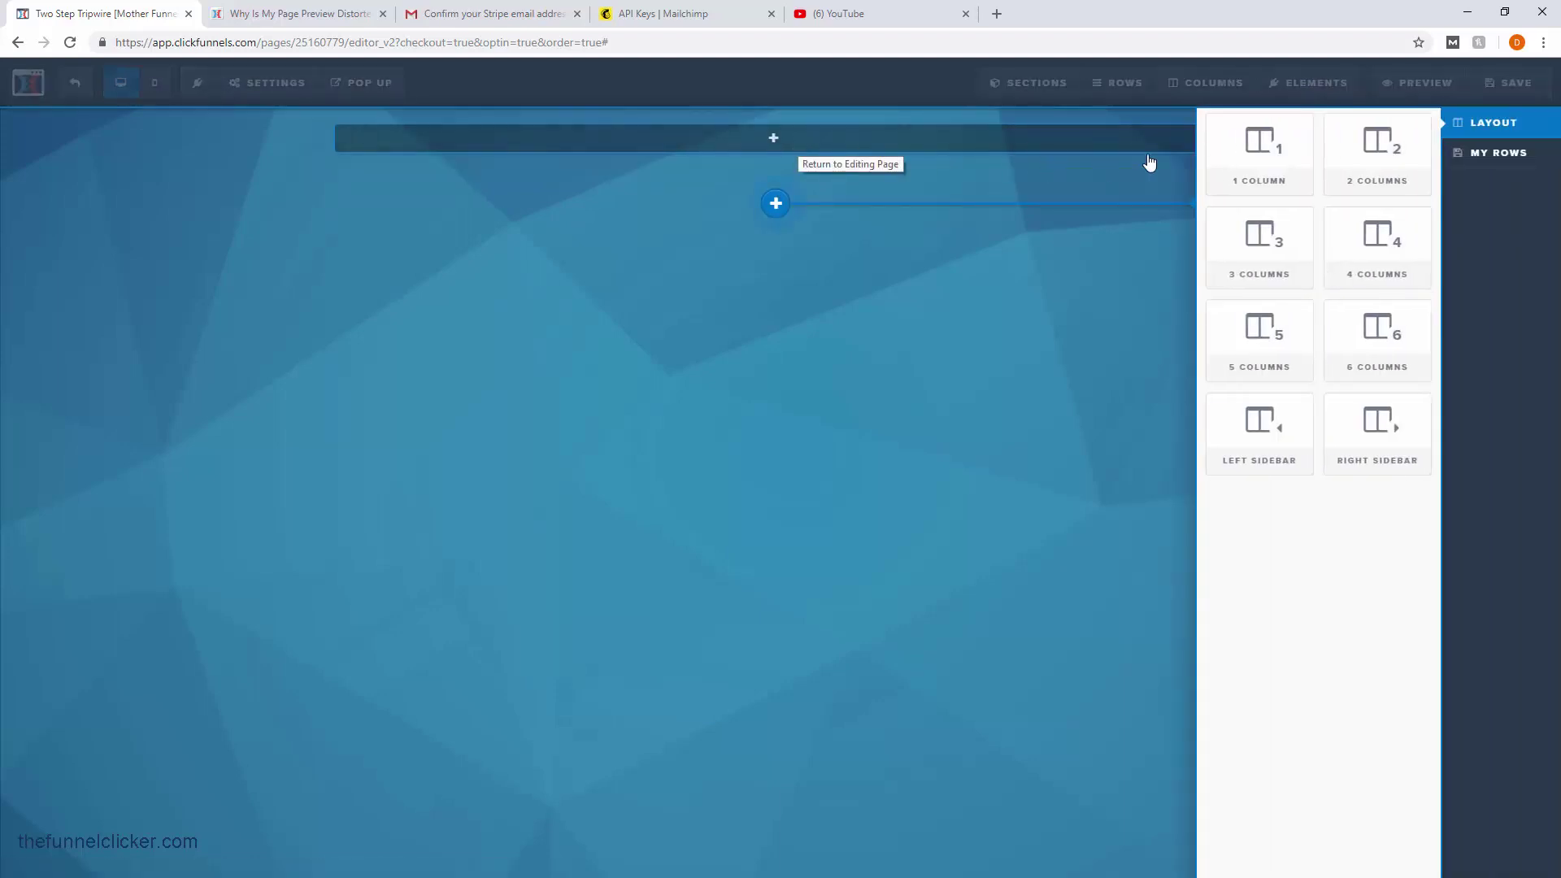
pyautogui.click(1263, 140)
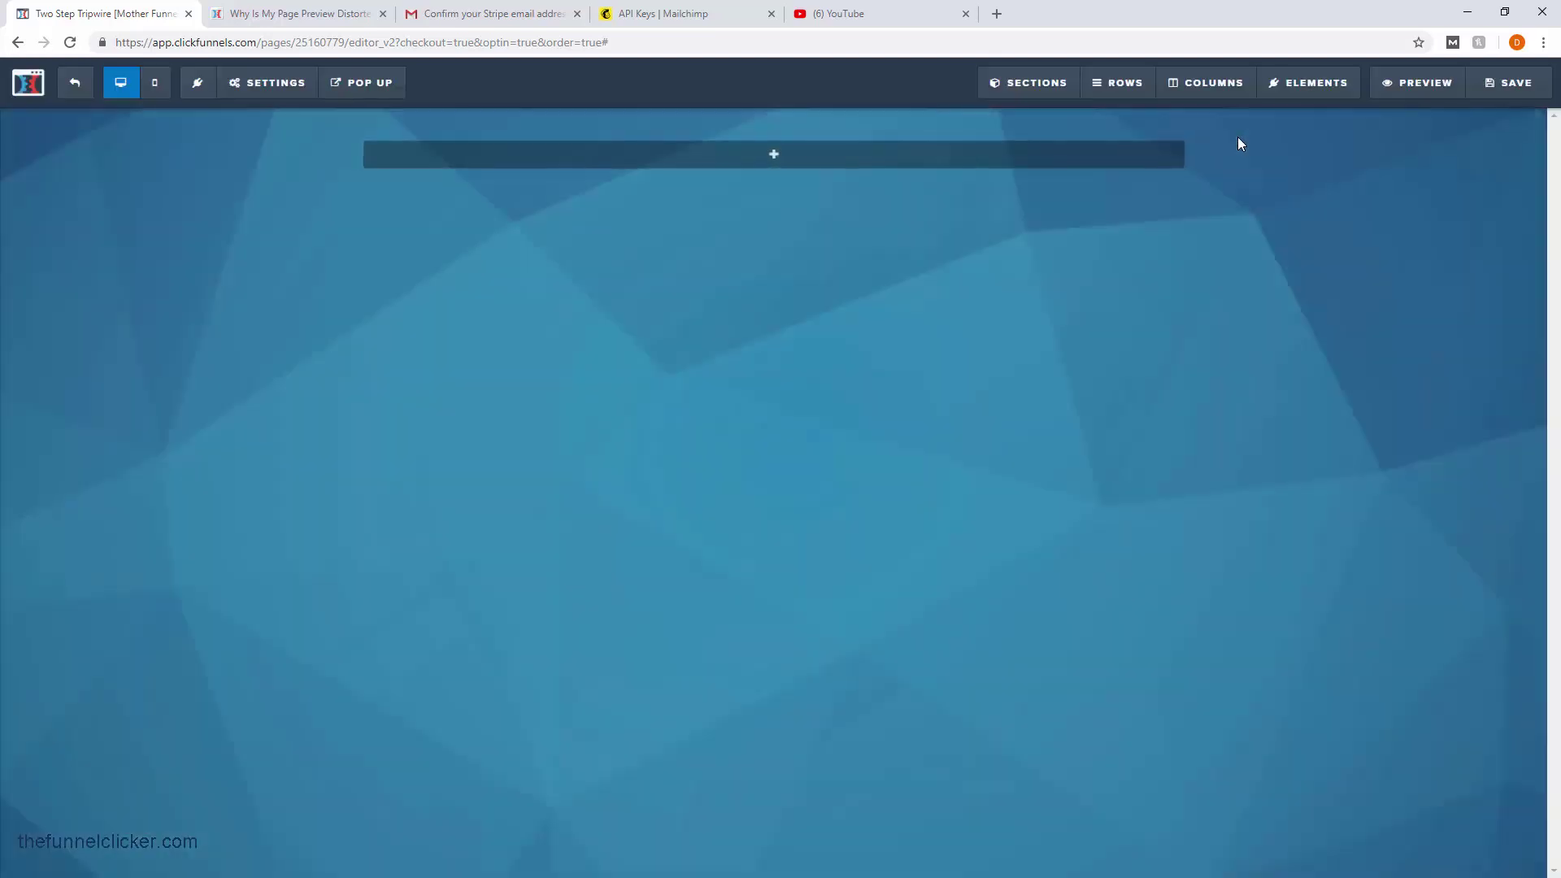
# - Add an image element to the empty one-column row
pyautogui.moveTo(803, 155)
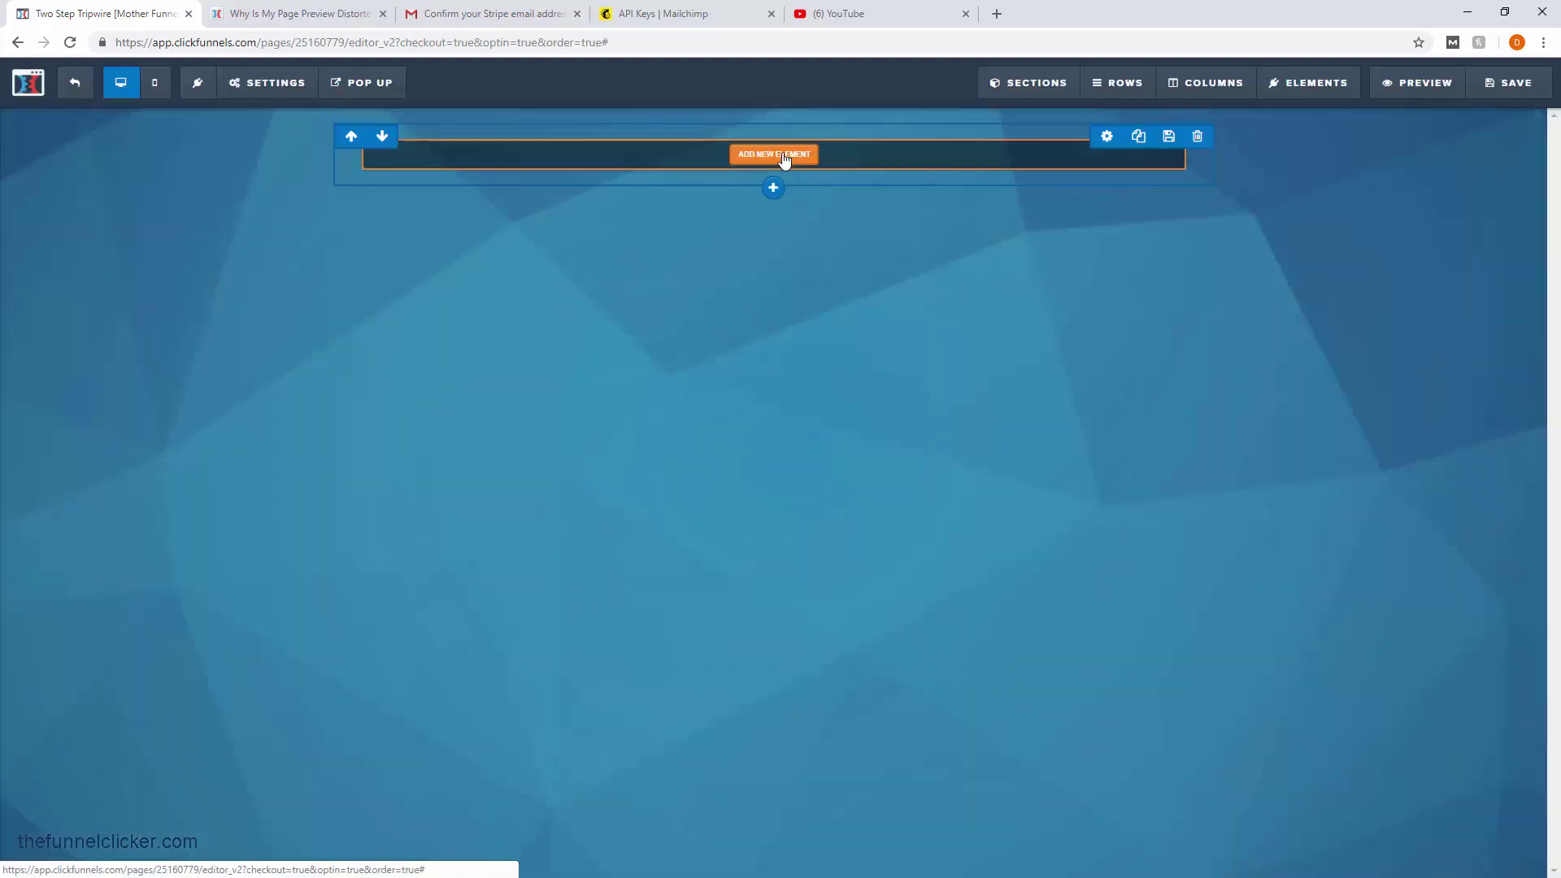
pyautogui.click(783, 157)
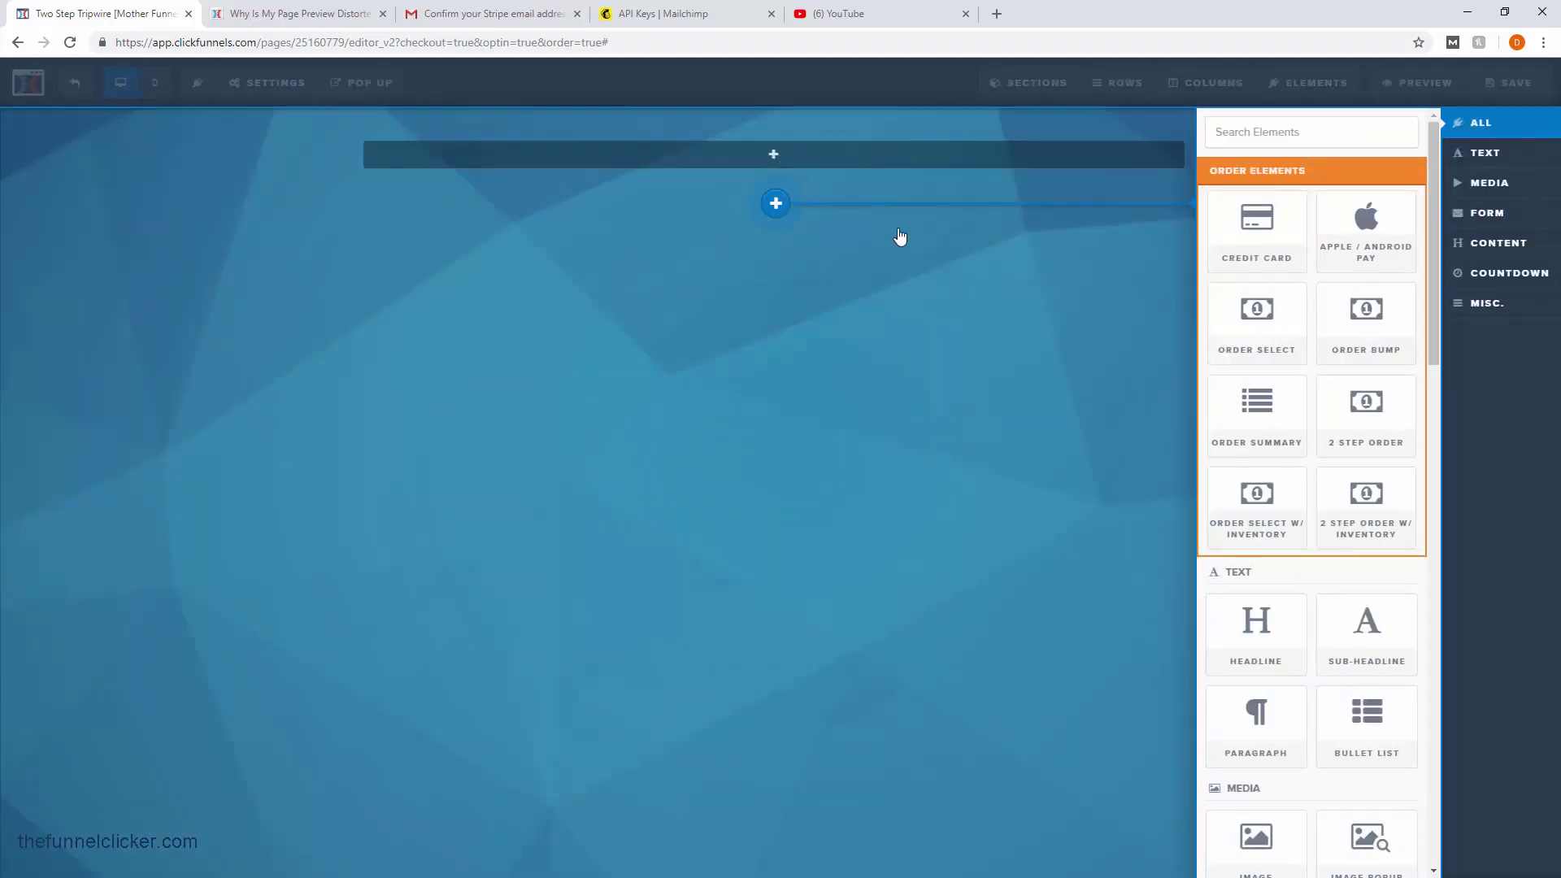
pyautogui.scroll(-2, 1285, 673)
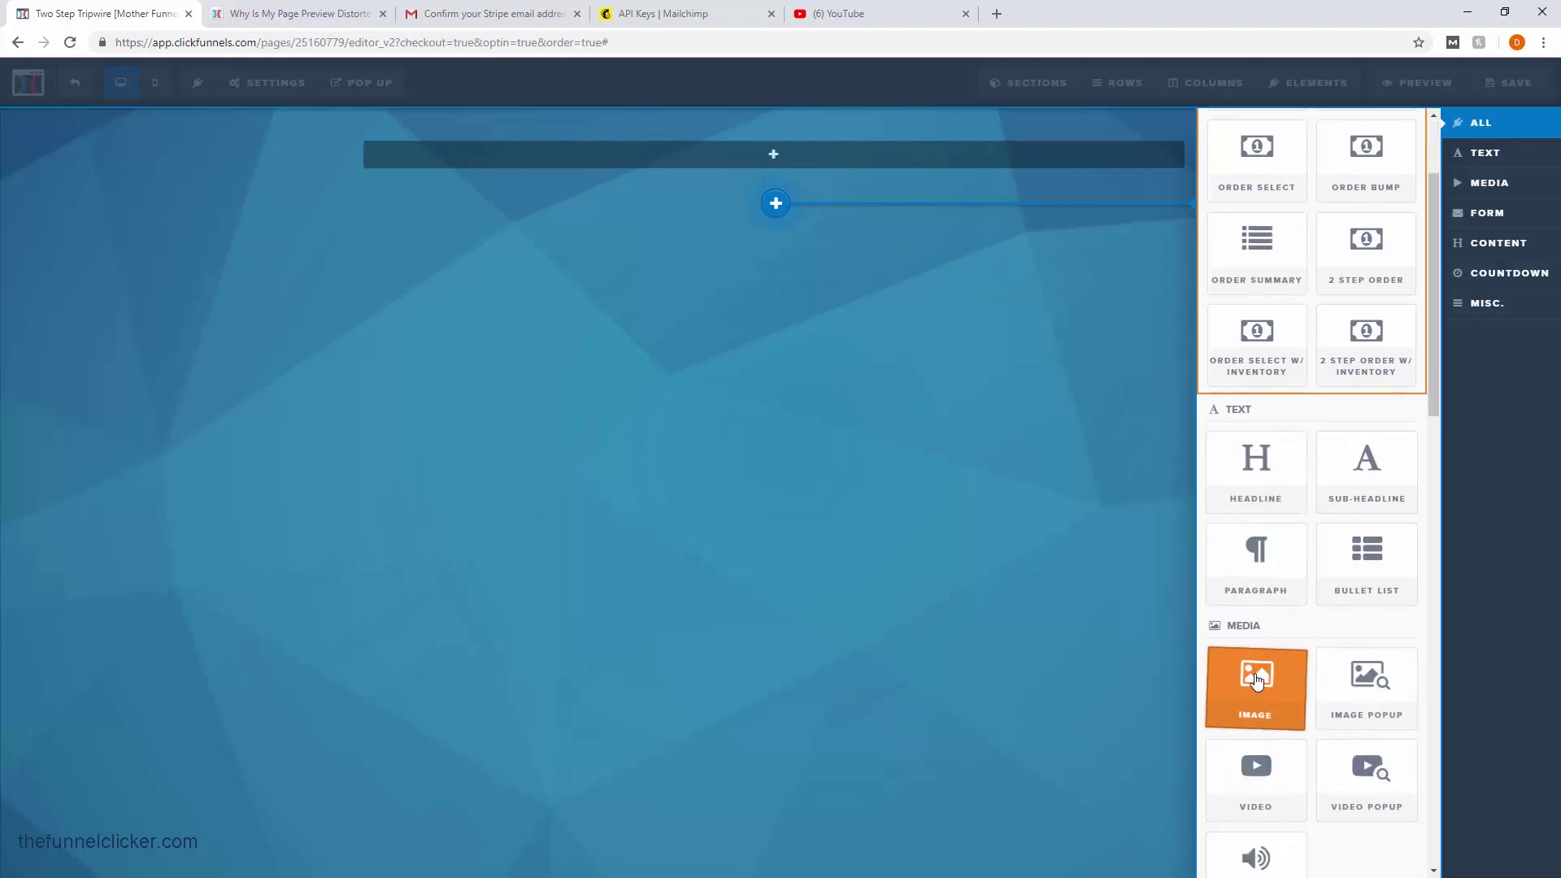
pyautogui.click(1257, 680)
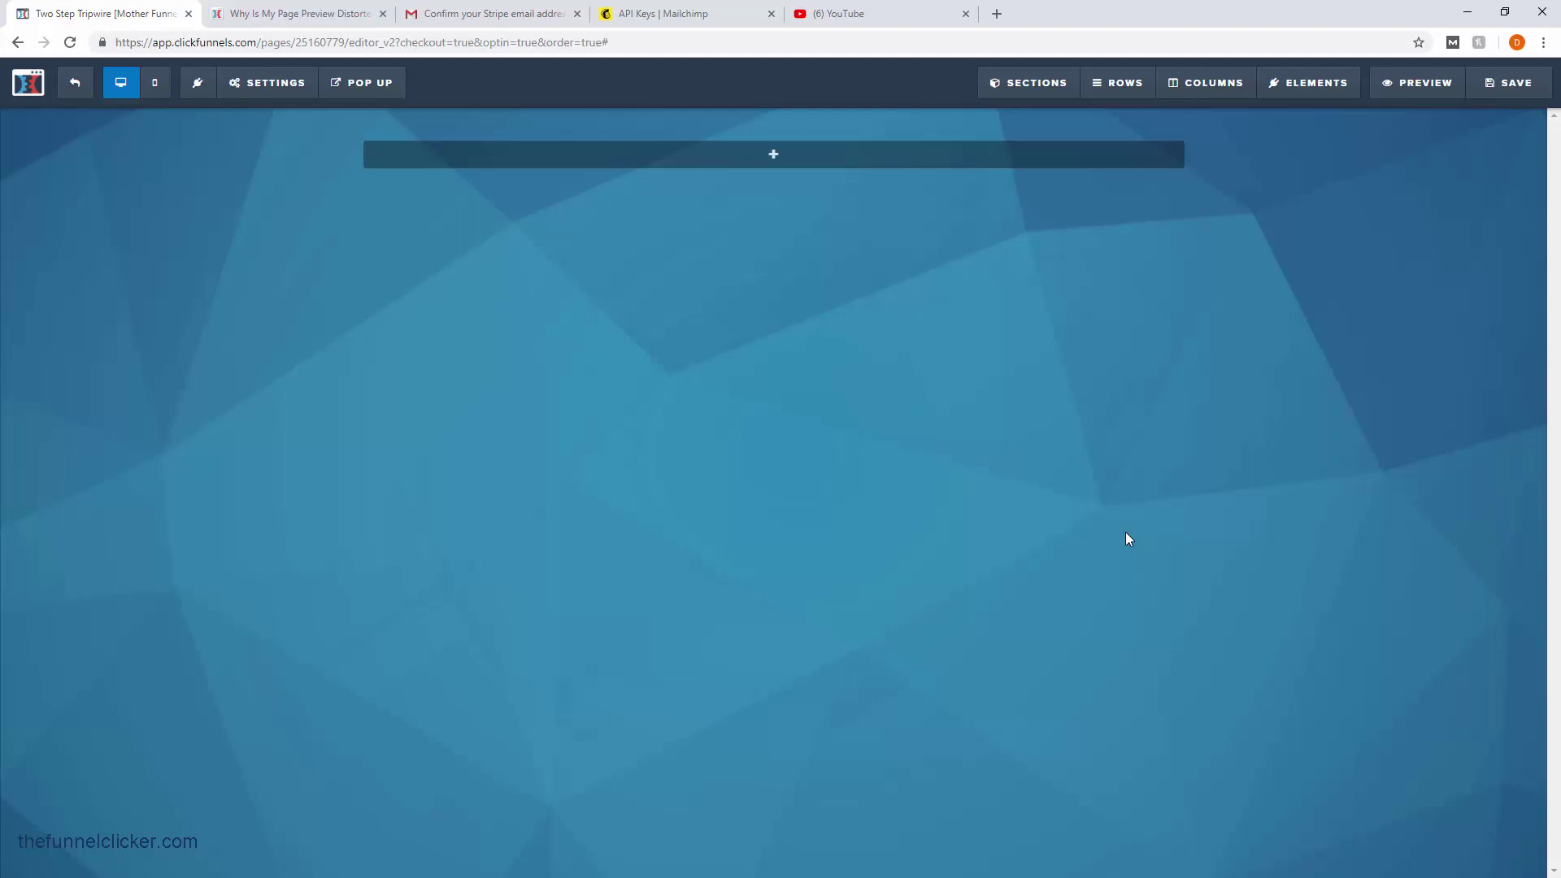
pyautogui.click(770, 155)
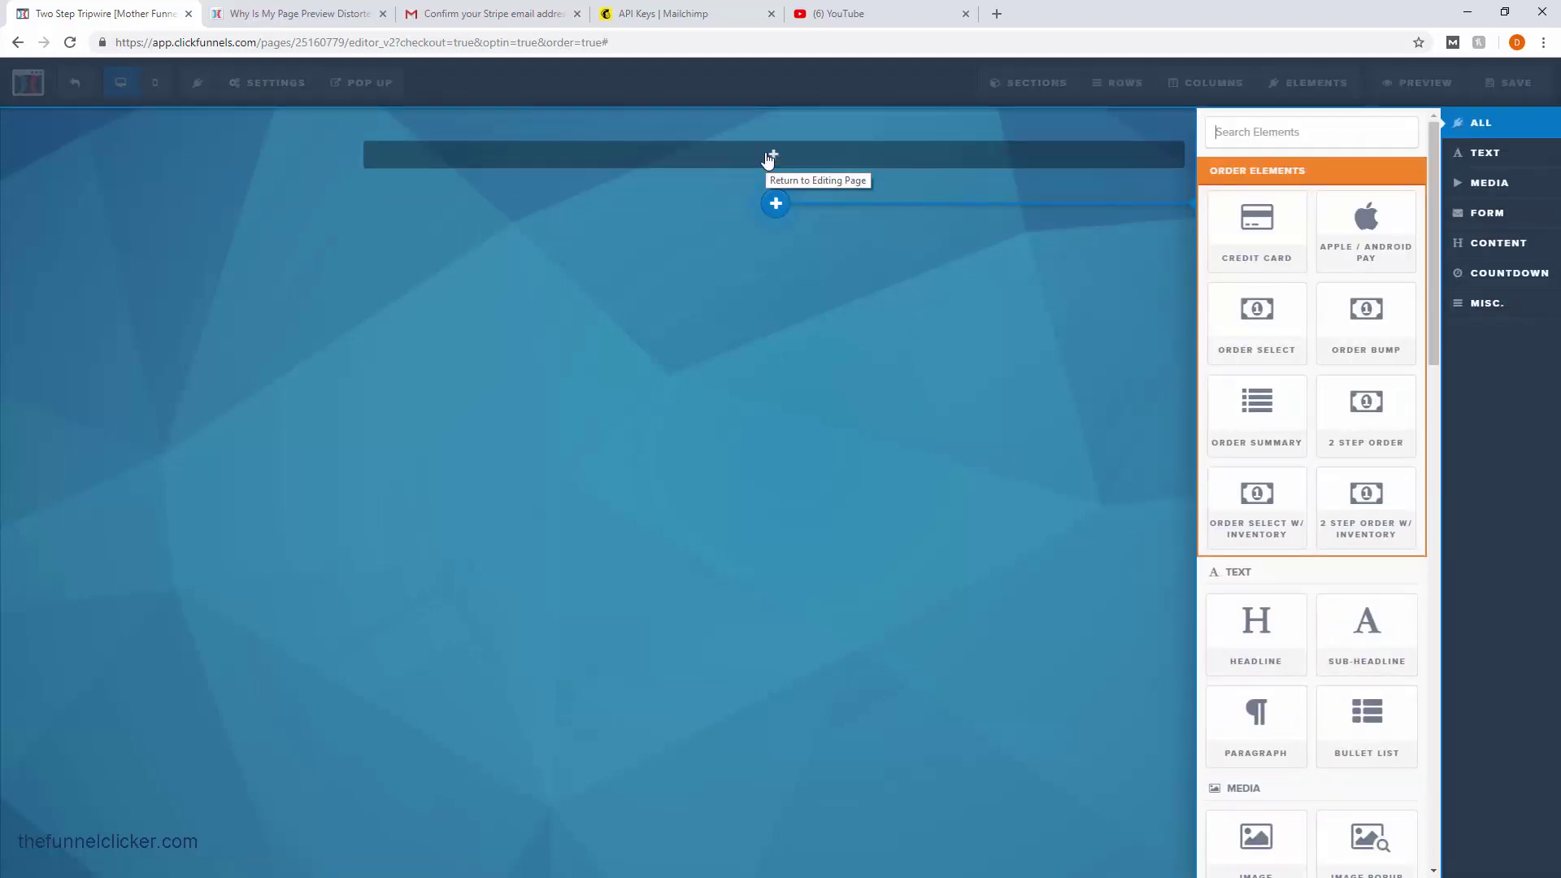
pyautogui.scroll(-1, 1259, 728)
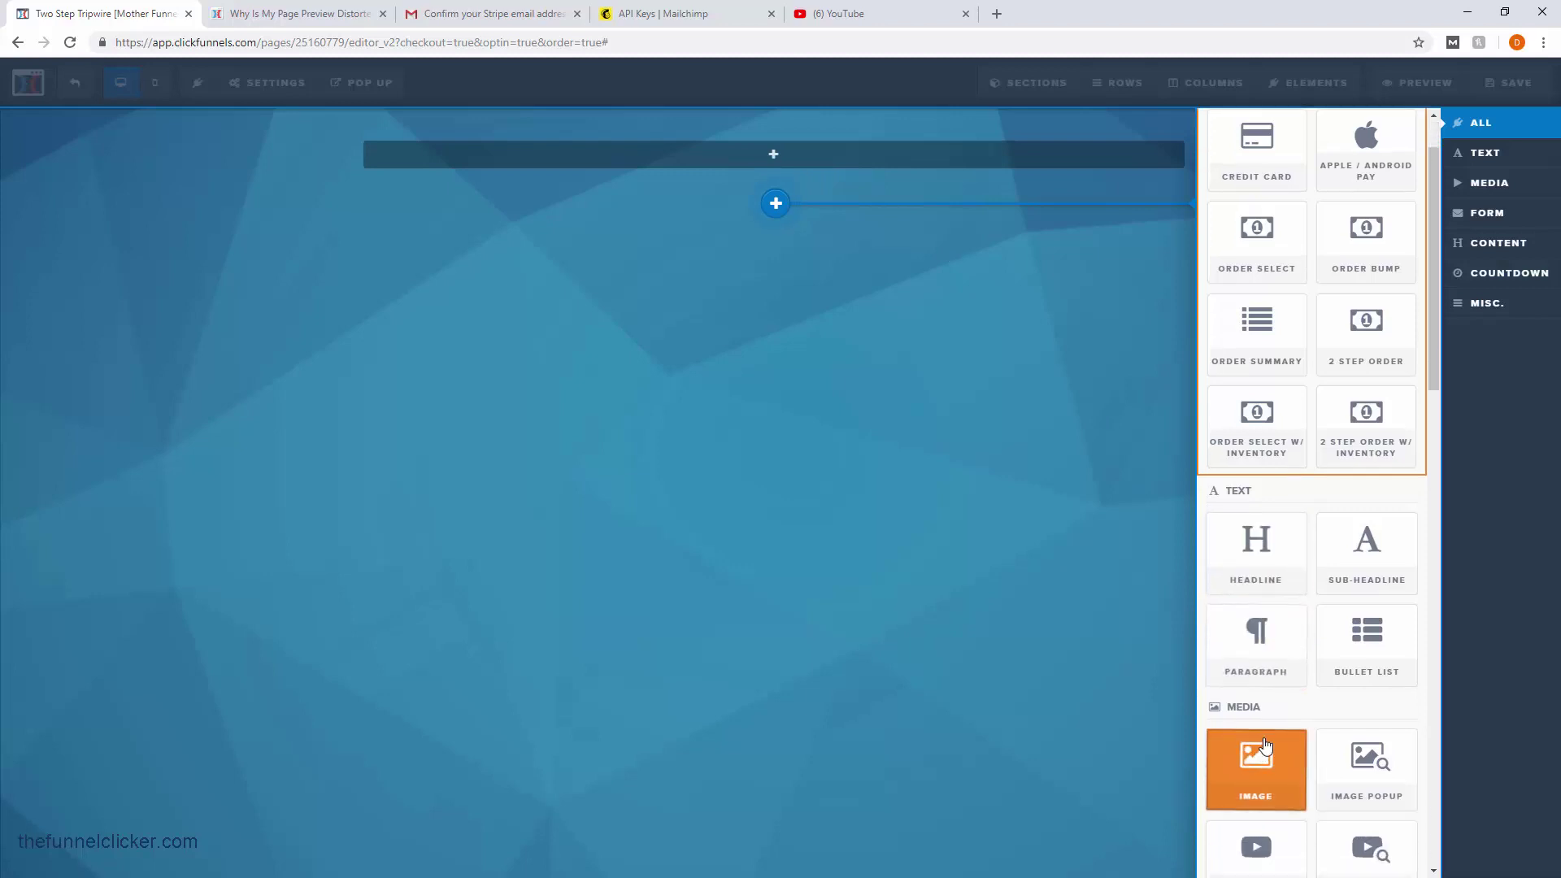
pyautogui.click(1261, 753)
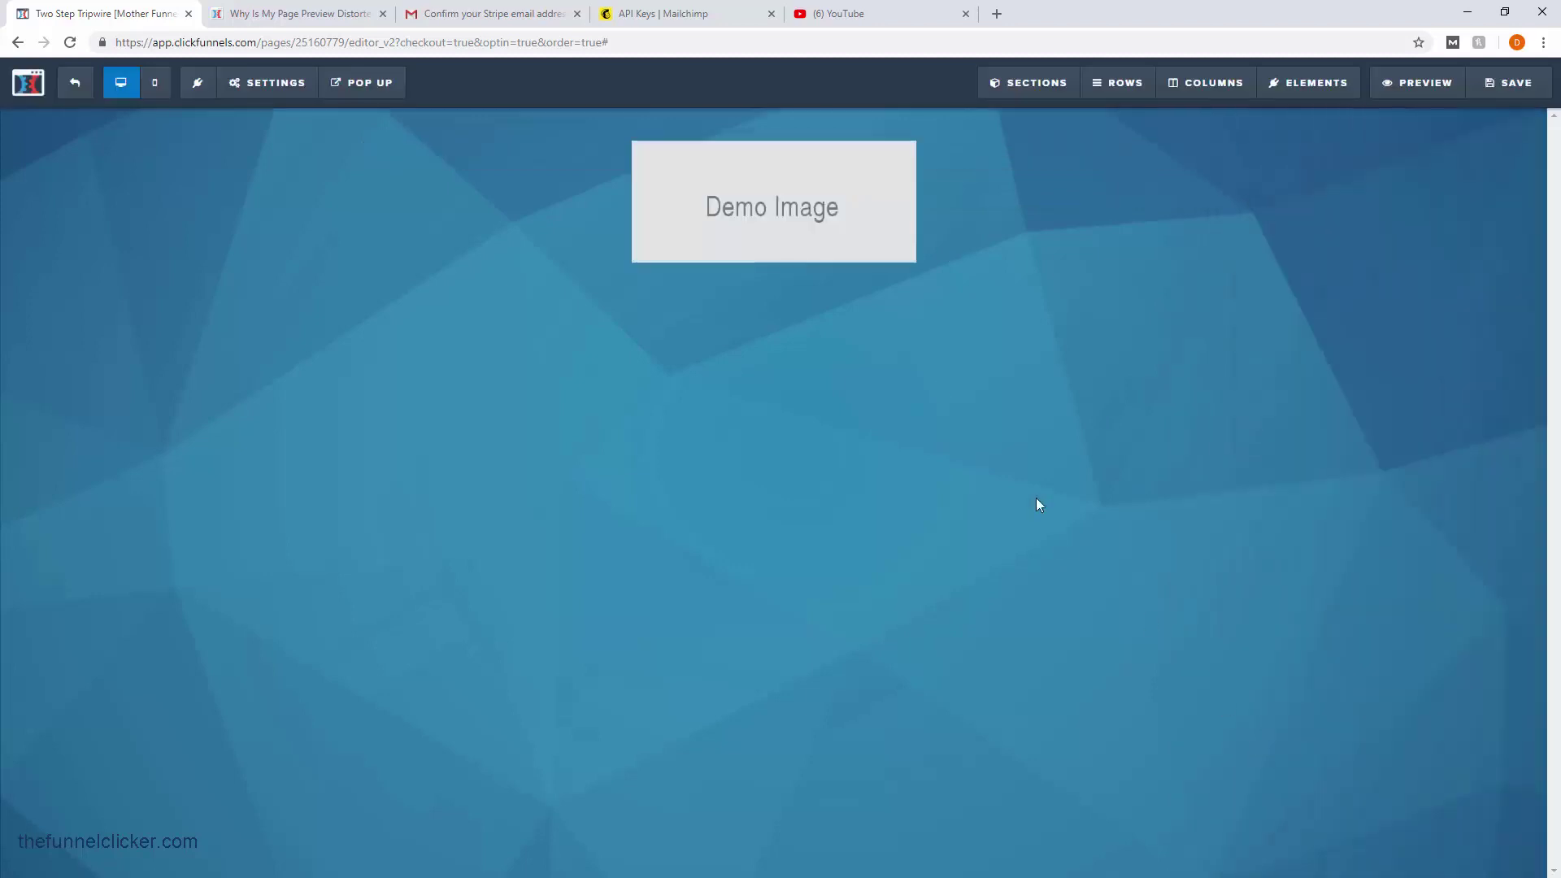
# - Replace the demo image with the #1 DAD logo from the uploaded images and set its alt text to "No1DadGear Logo"
pyautogui.click(817, 208)
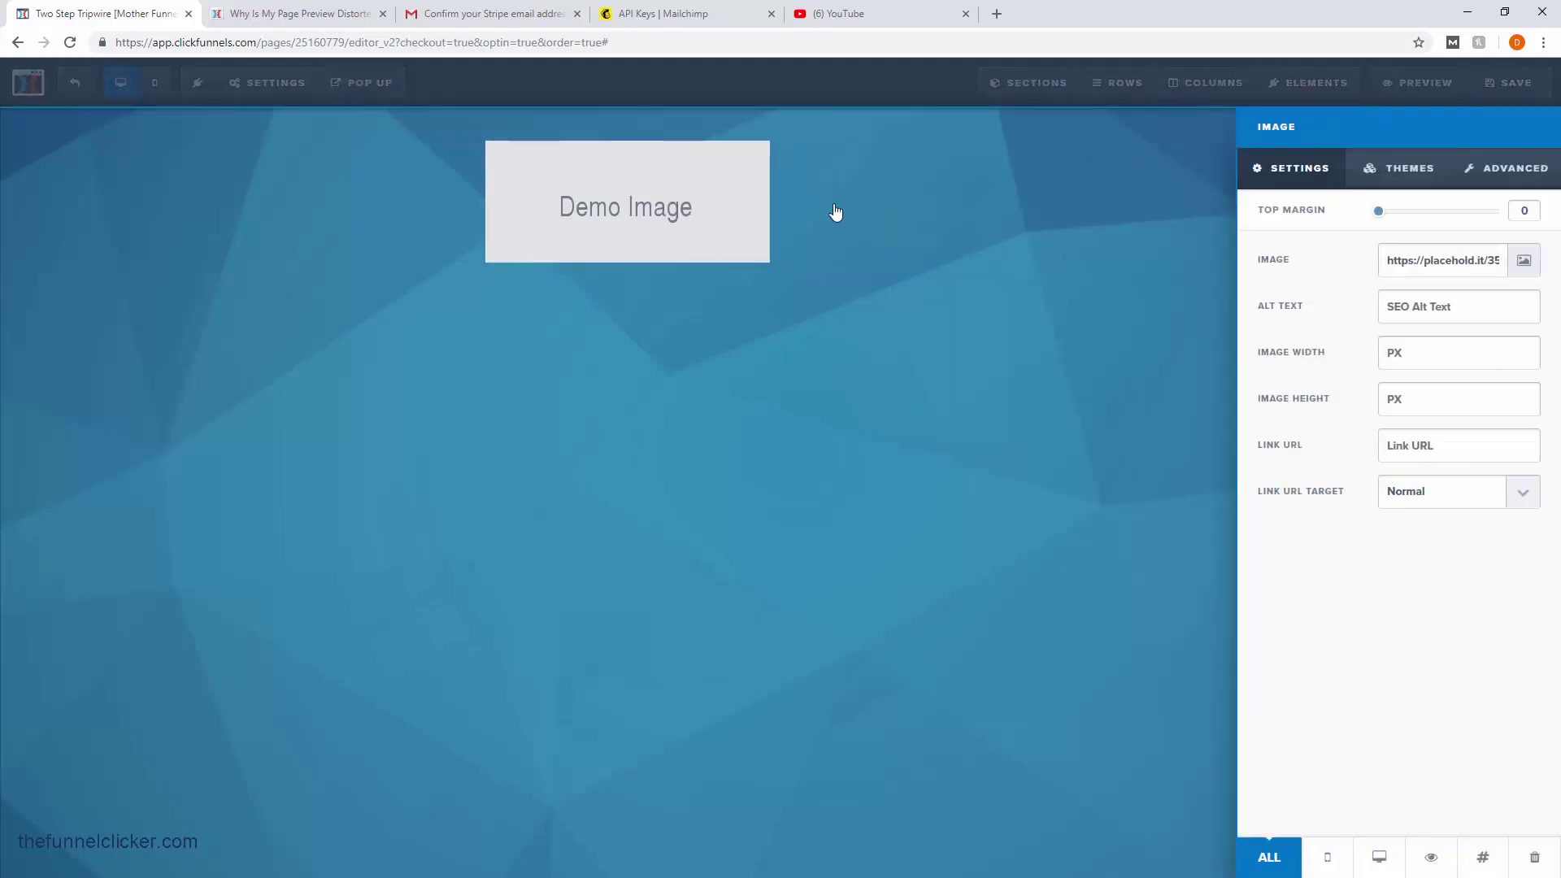
pyautogui.click(1523, 261)
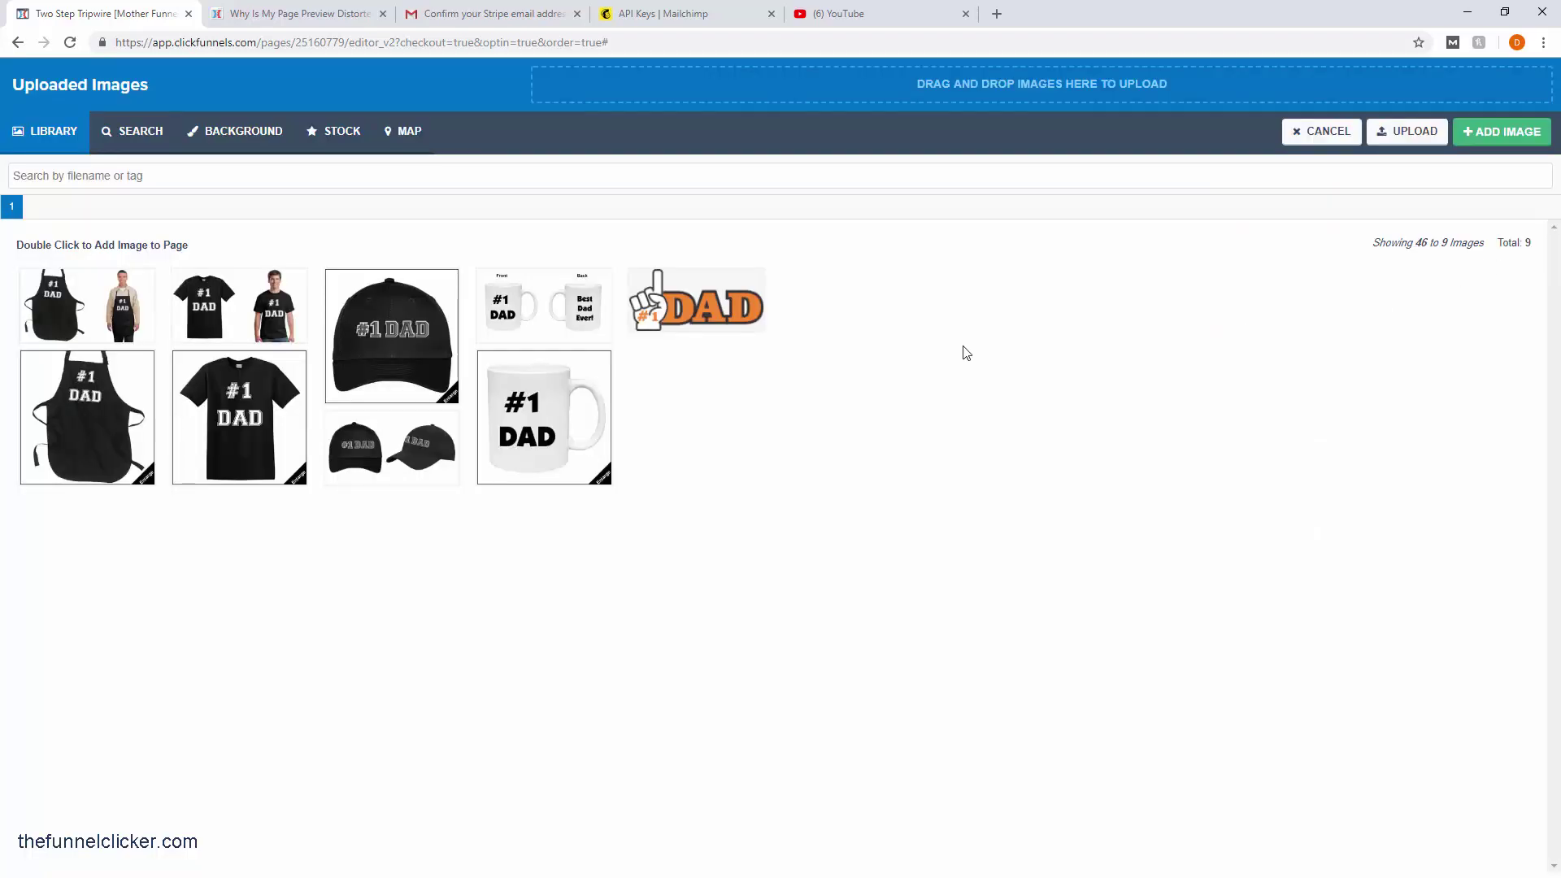
pyautogui.click(731, 313)
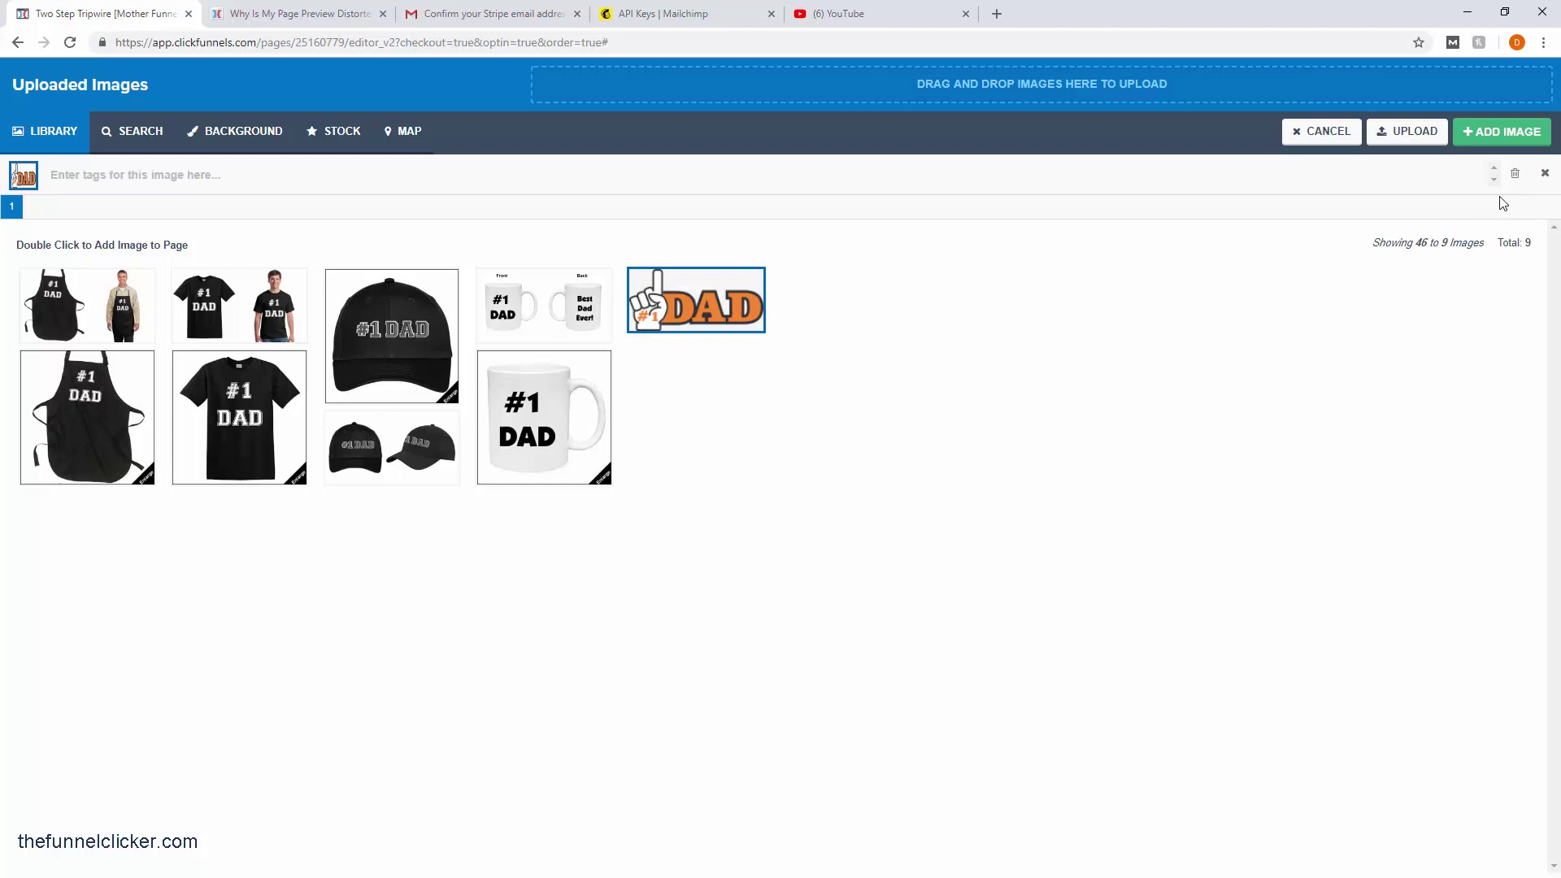
pyautogui.click(1502, 134)
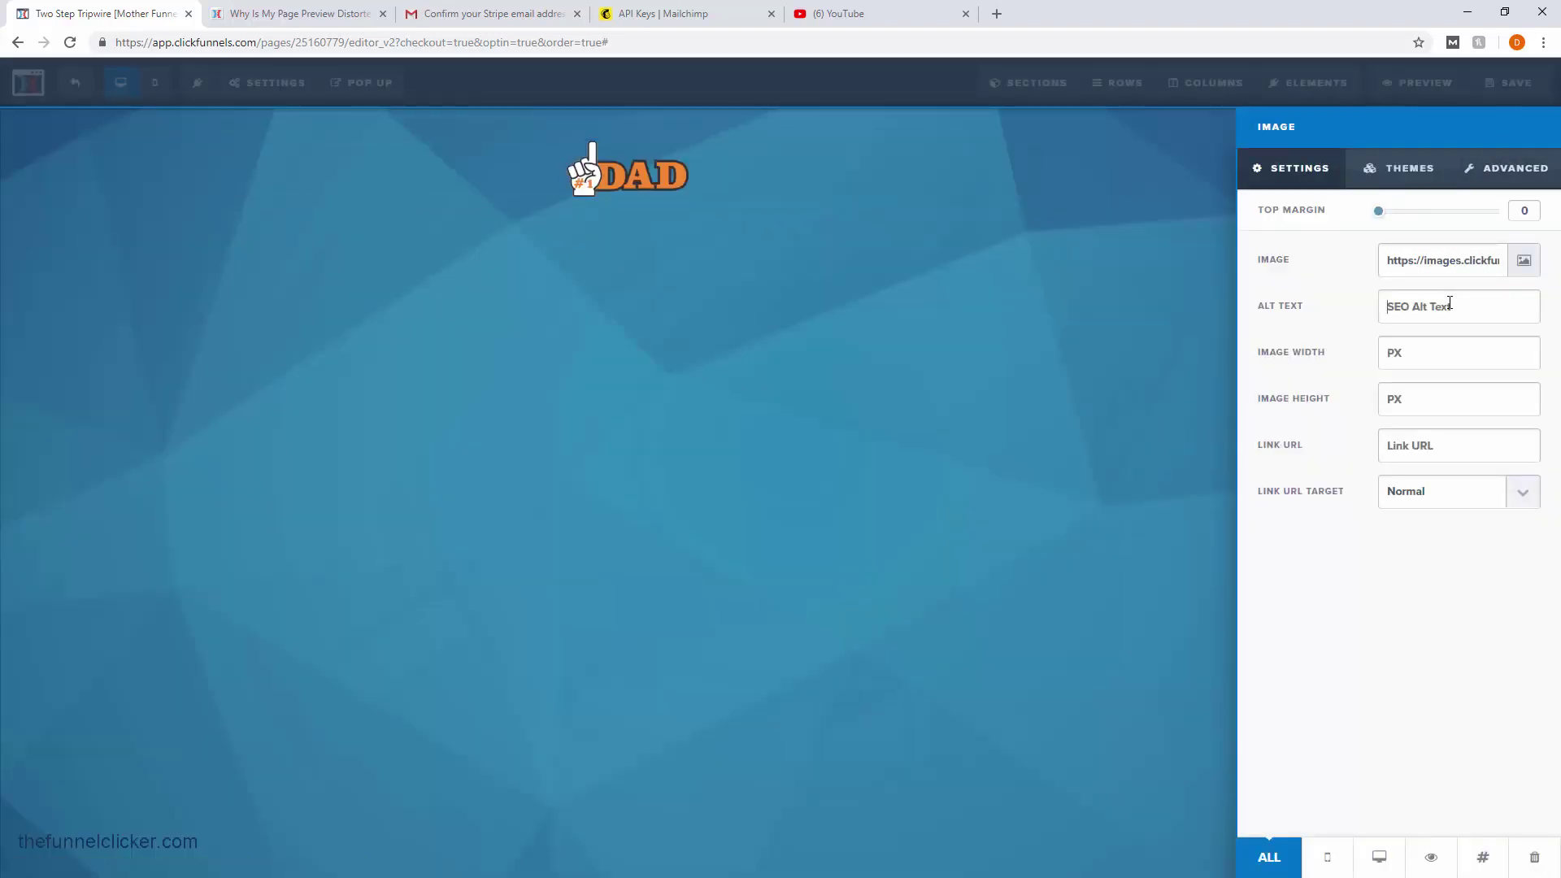
pyautogui.write('No1DadGear Logo')
pyautogui.click(948, 325)
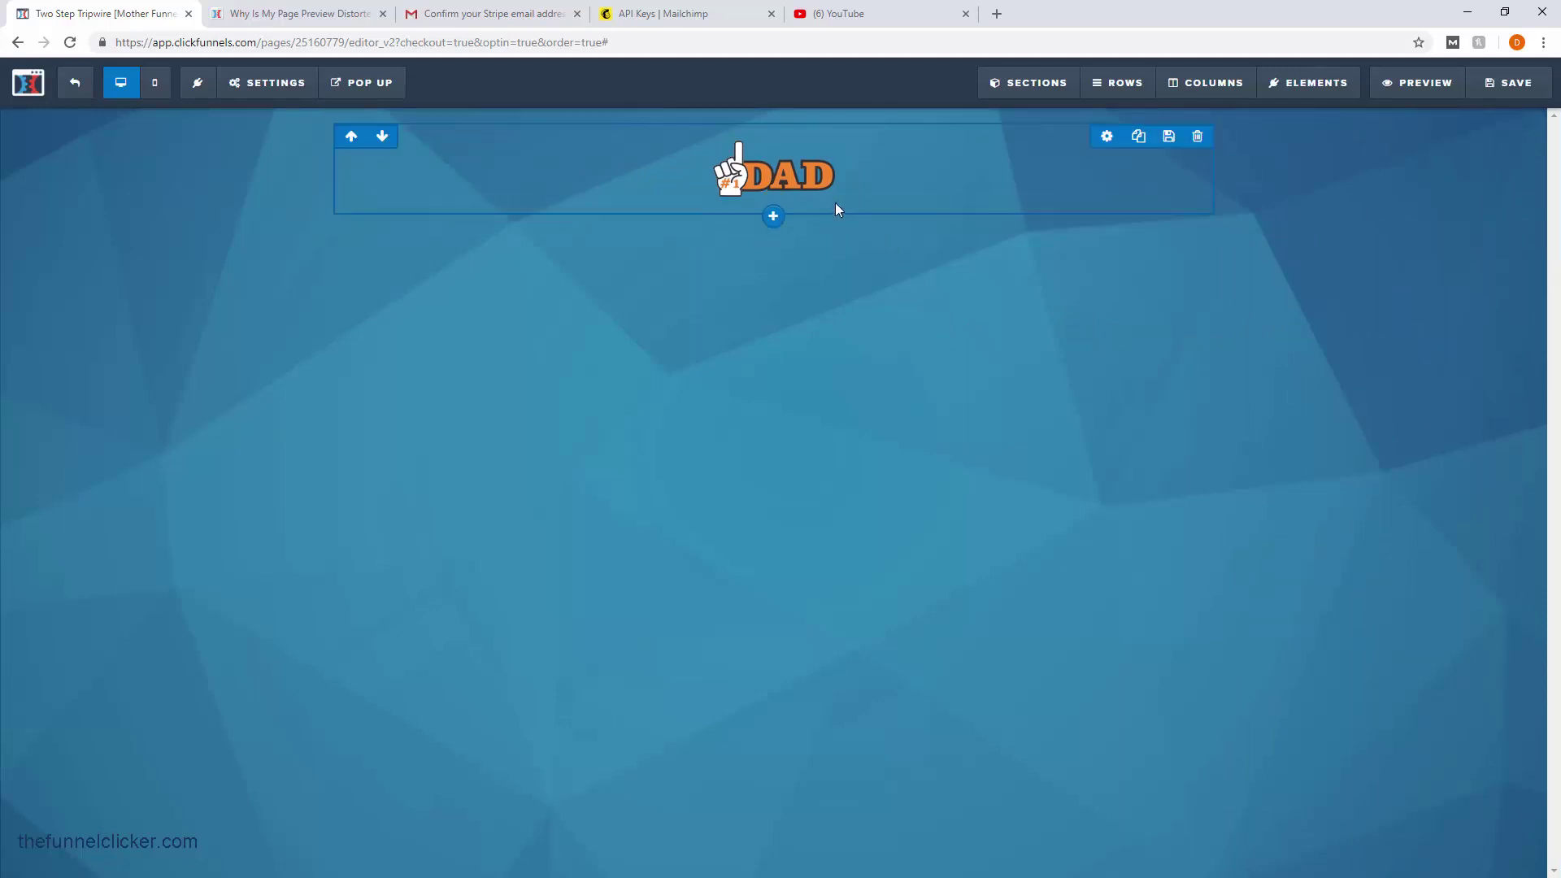
# - Add a one-column row below the logo and place a headline element in it
pyautogui.click(774, 218)
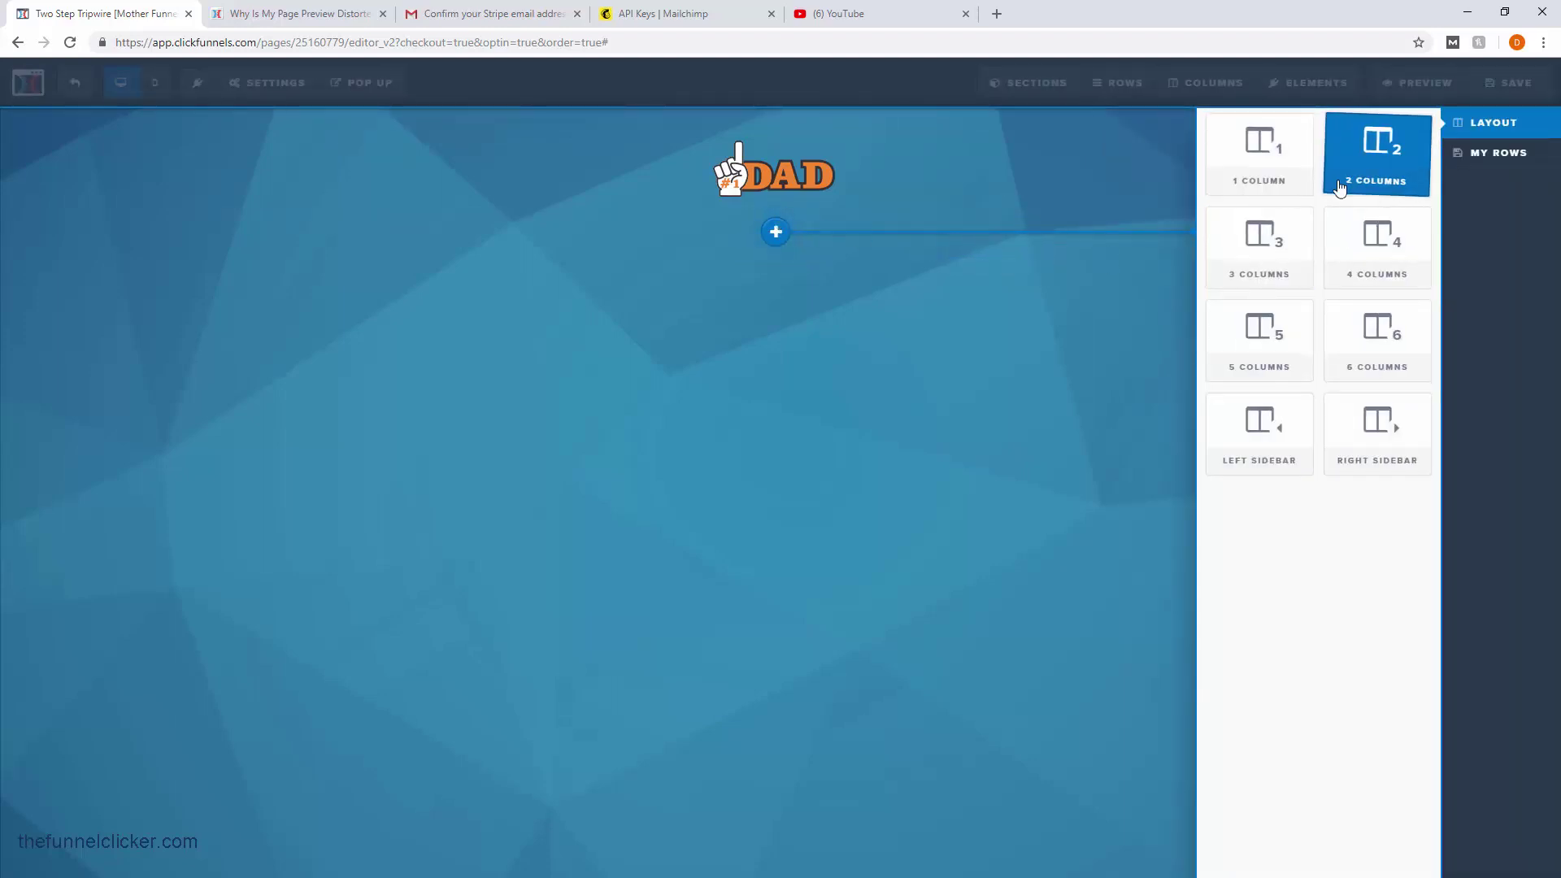
pyautogui.click(1263, 160)
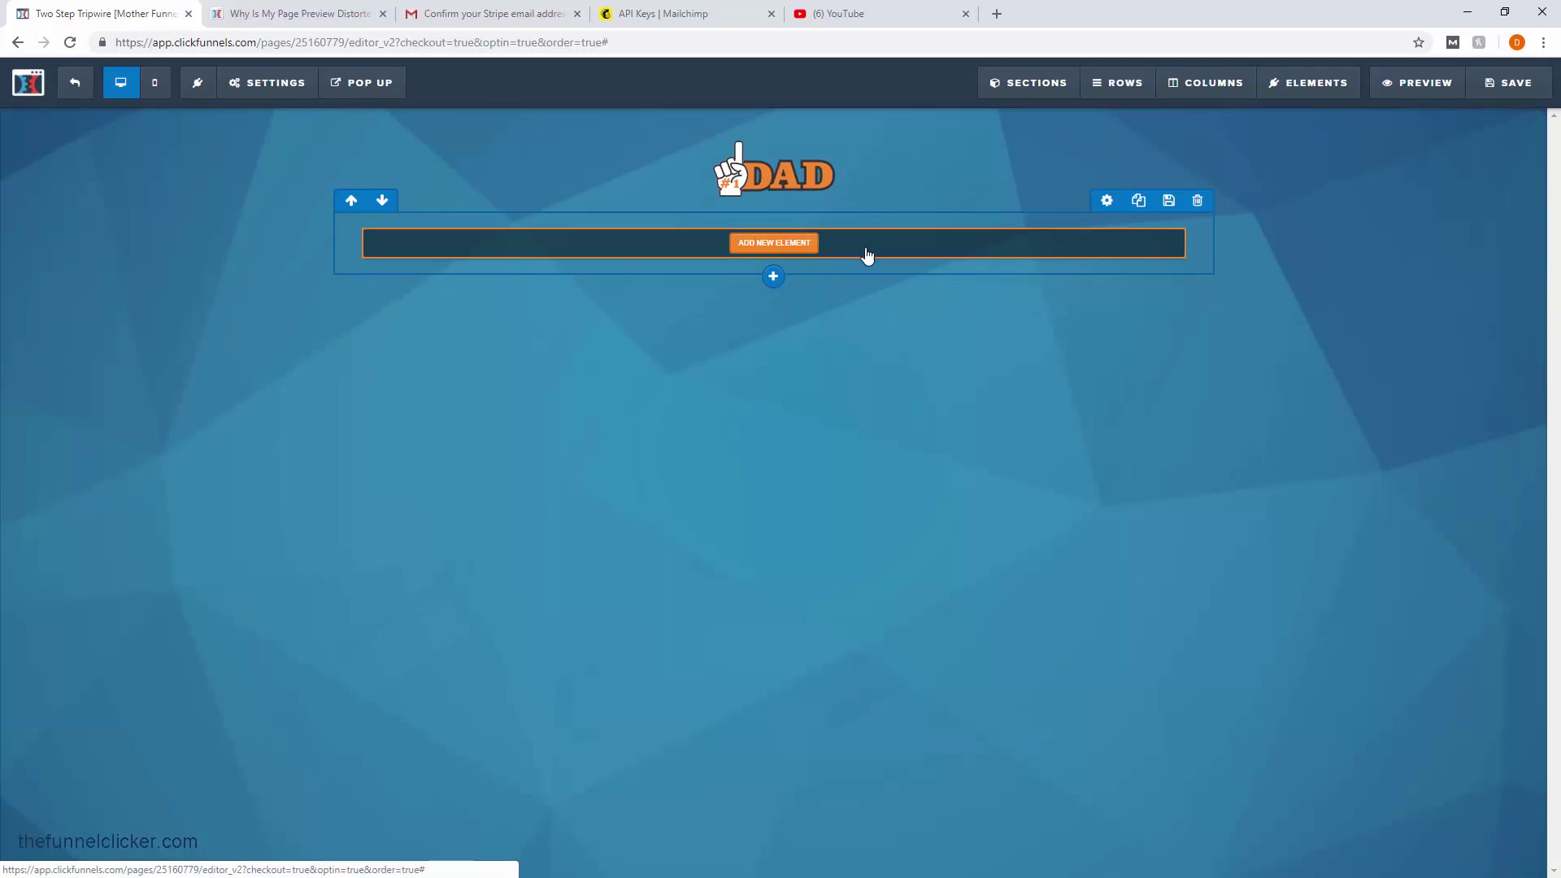
pyautogui.click(793, 244)
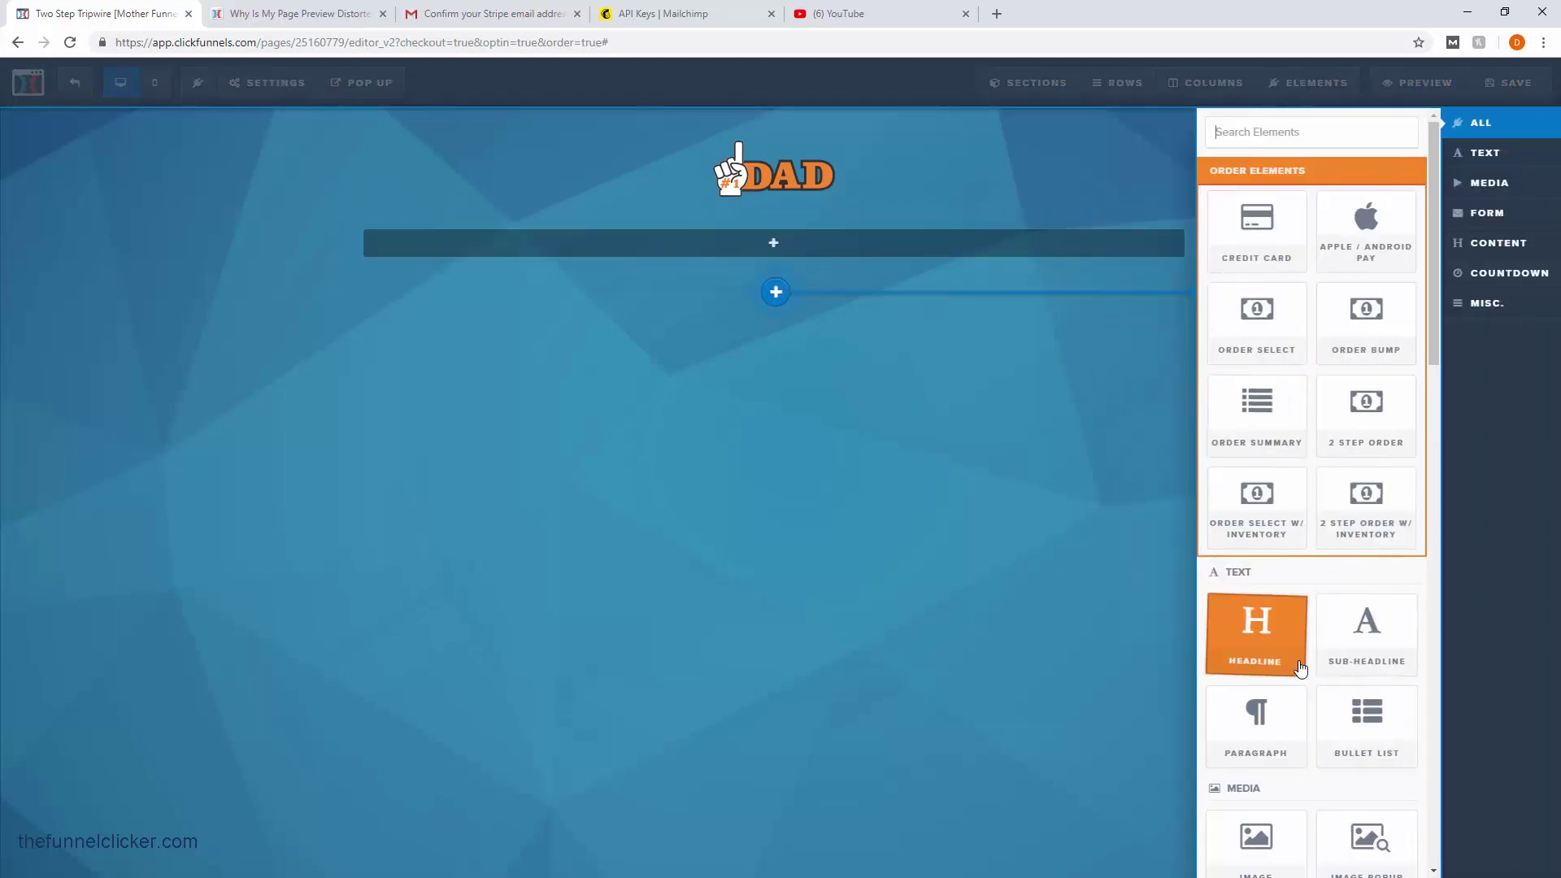
pyautogui.click(1278, 627)
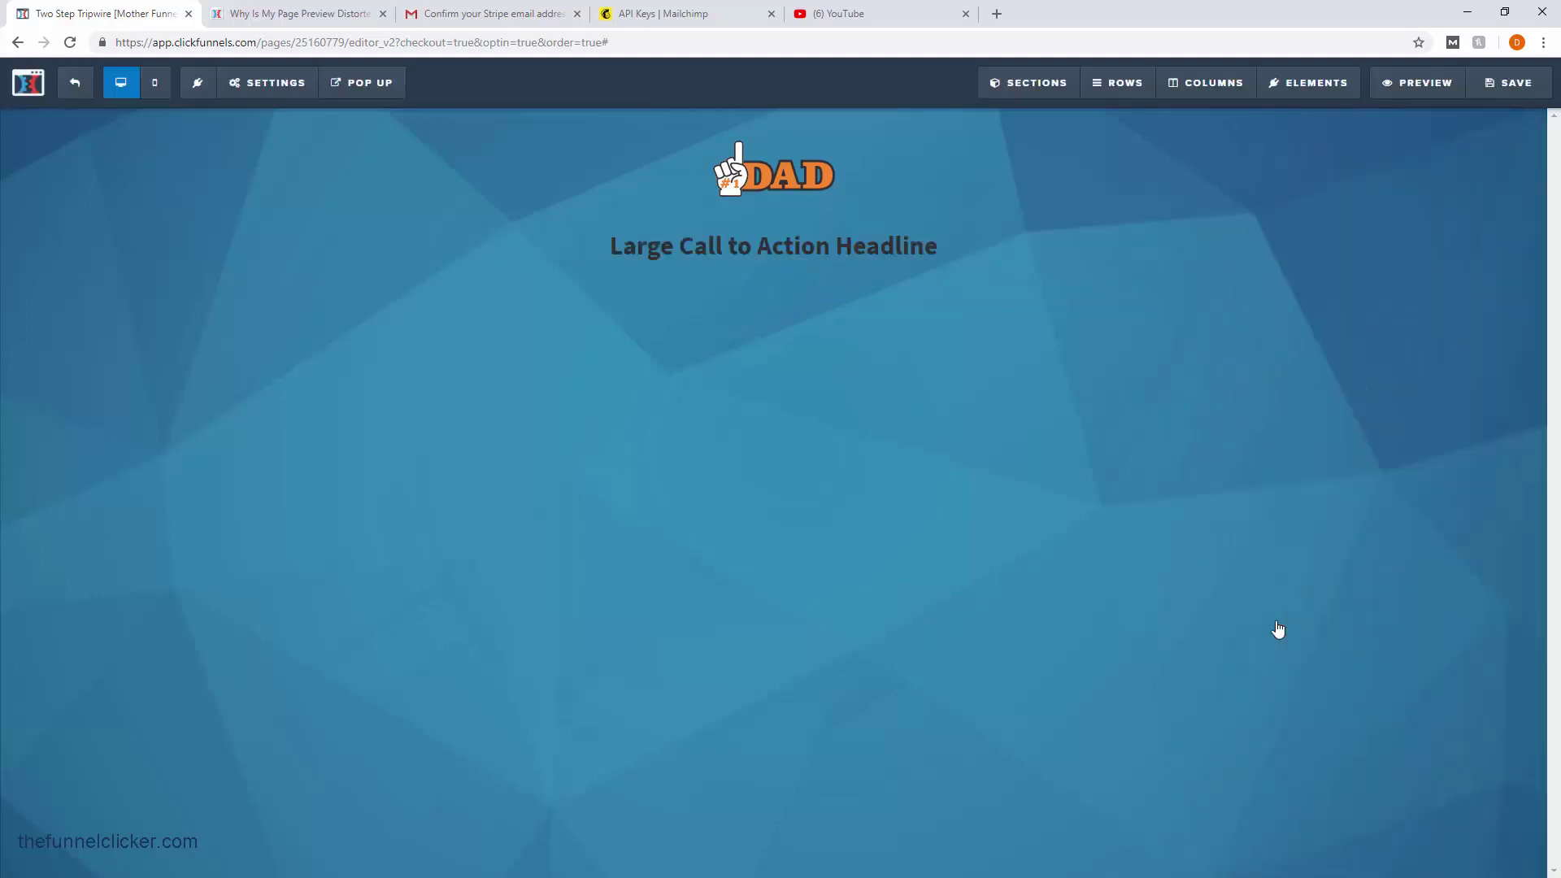
# - Replace the placeholder headline text with "Get Your #1 Dad Gear"
pyautogui.doubleClick(868, 257)
pyautogui.click(909, 248)
pyautogui.moveTo(940, 249); pyautogui.dragTo(605, 244)
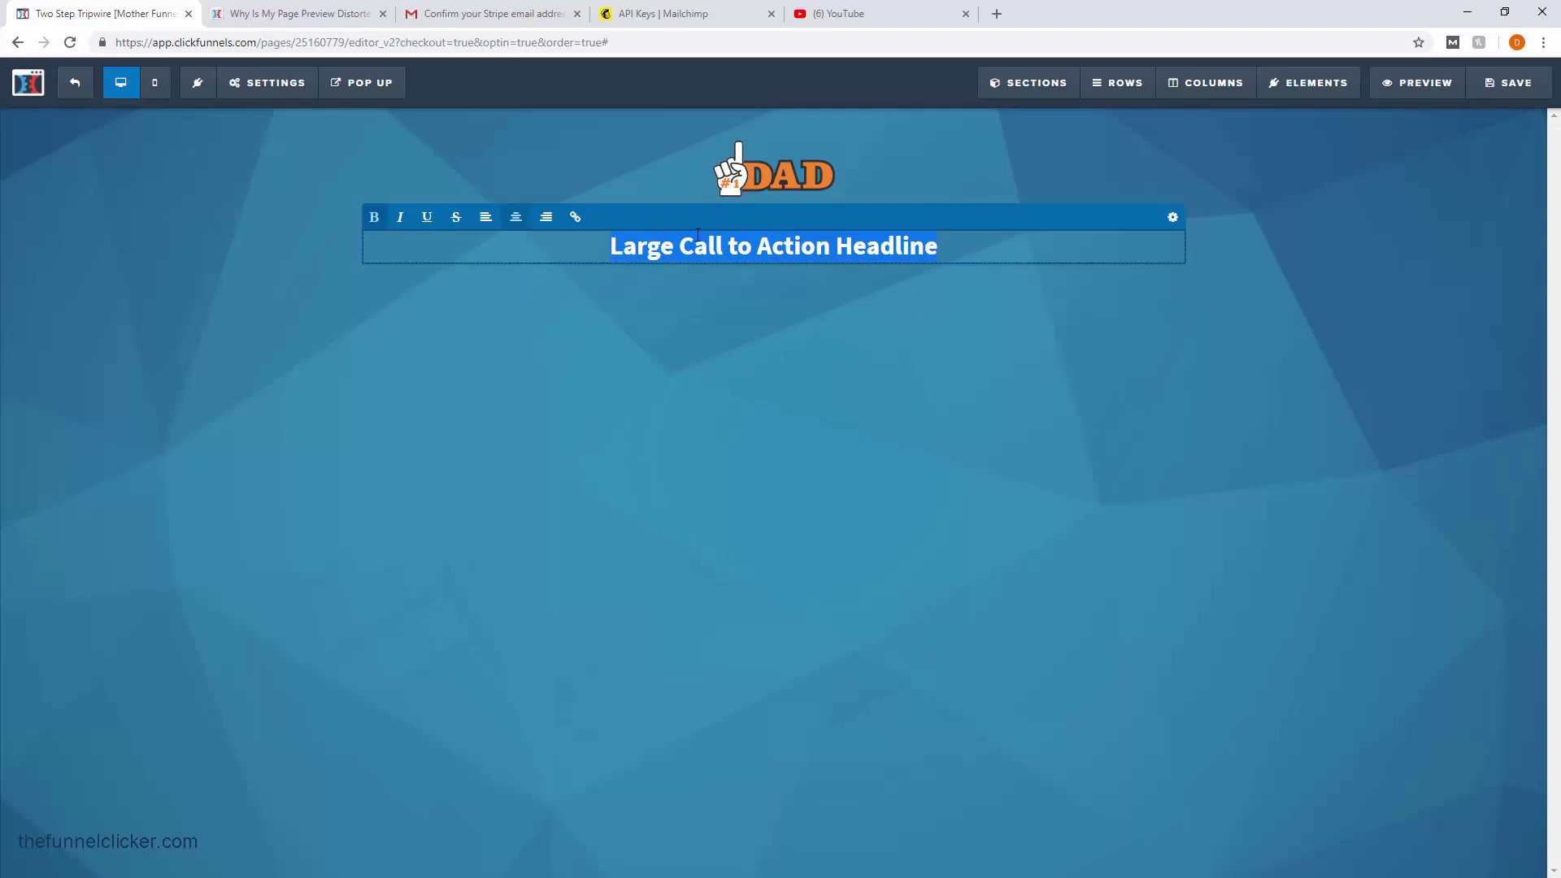
pyautogui.write('Get')
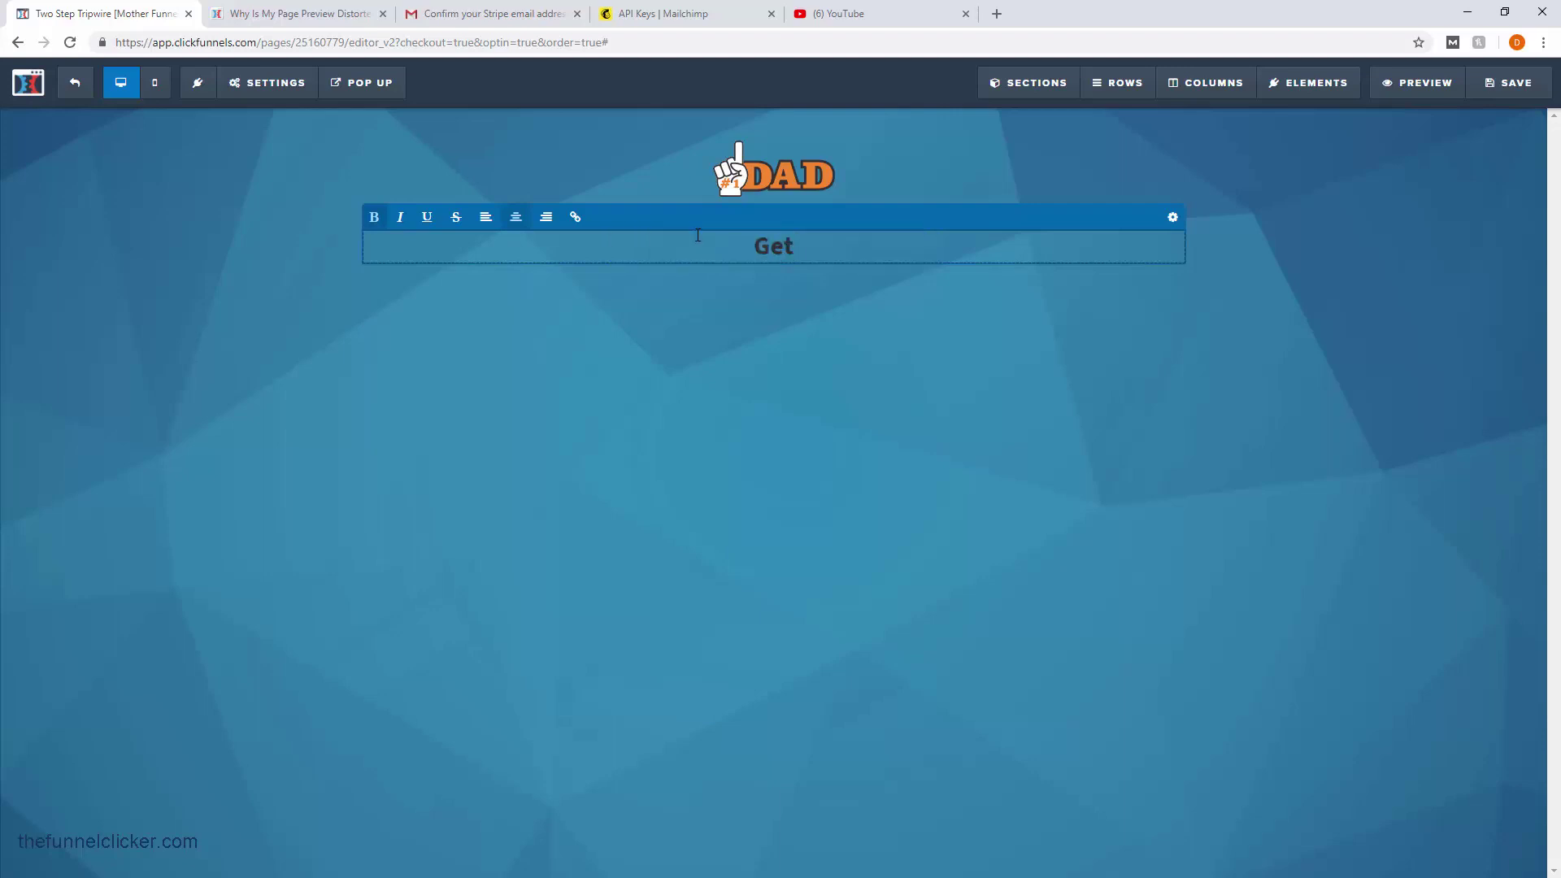
pyautogui.write(' Your #1')
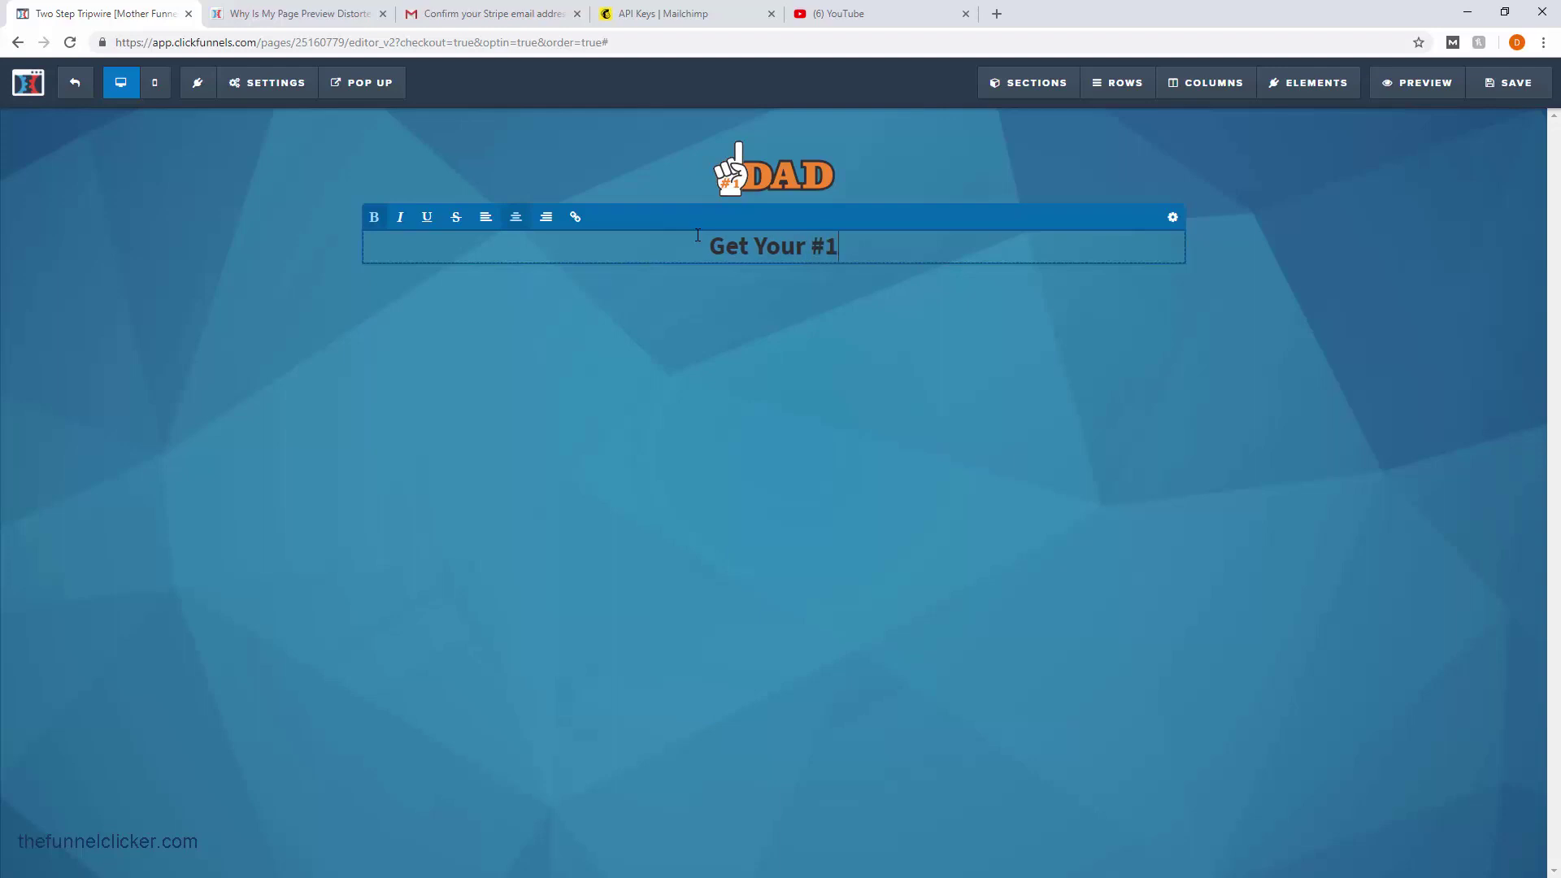
pyautogui.write(' Dad Ge')
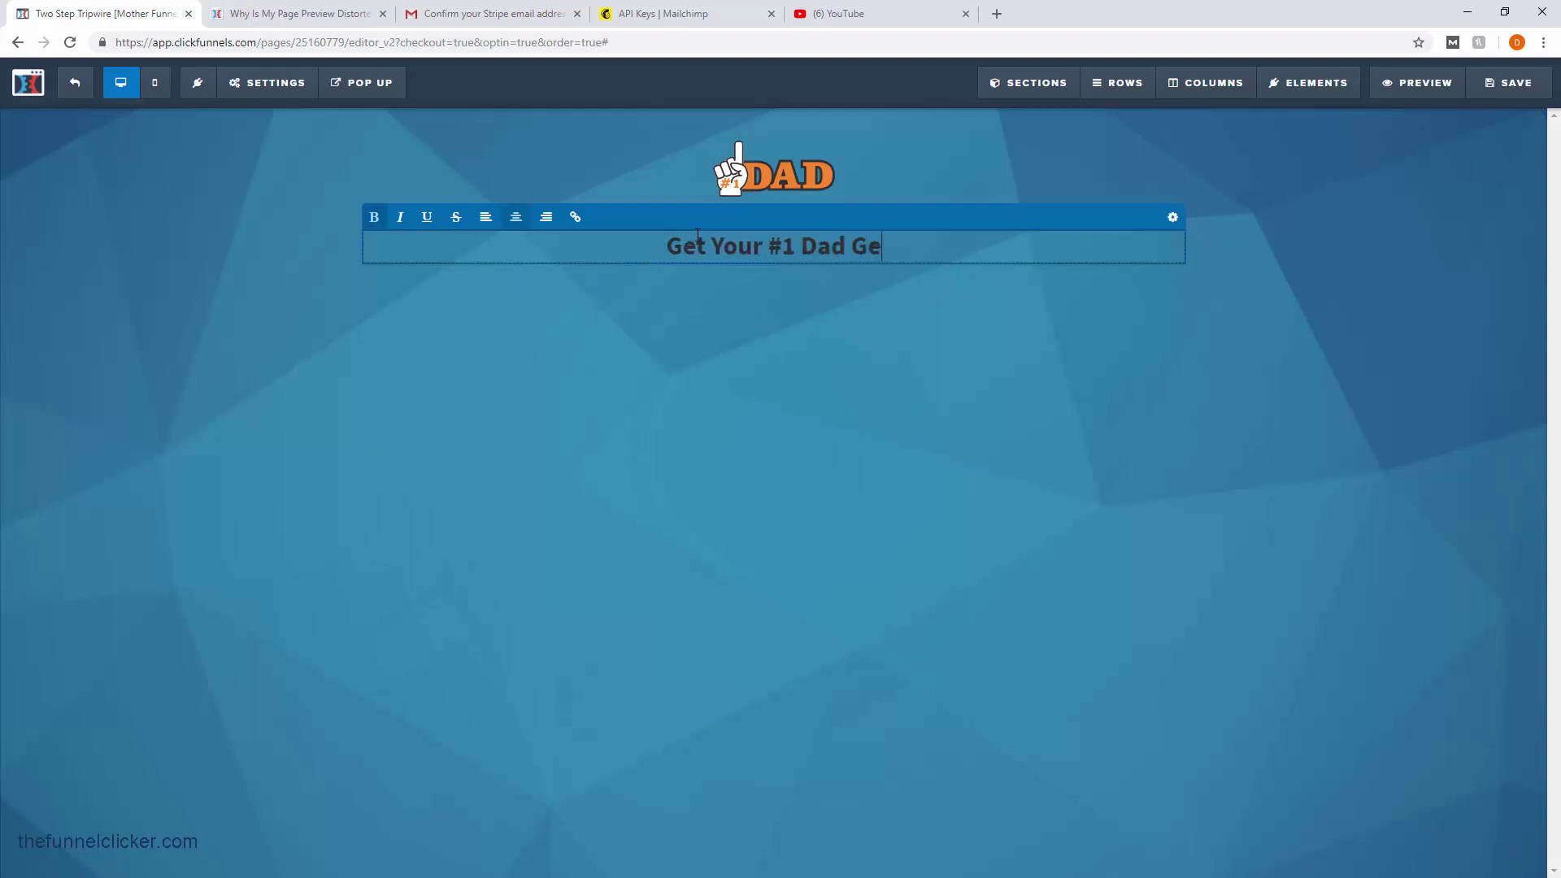
pyautogui.write('ar')
pyautogui.click(752, 322)
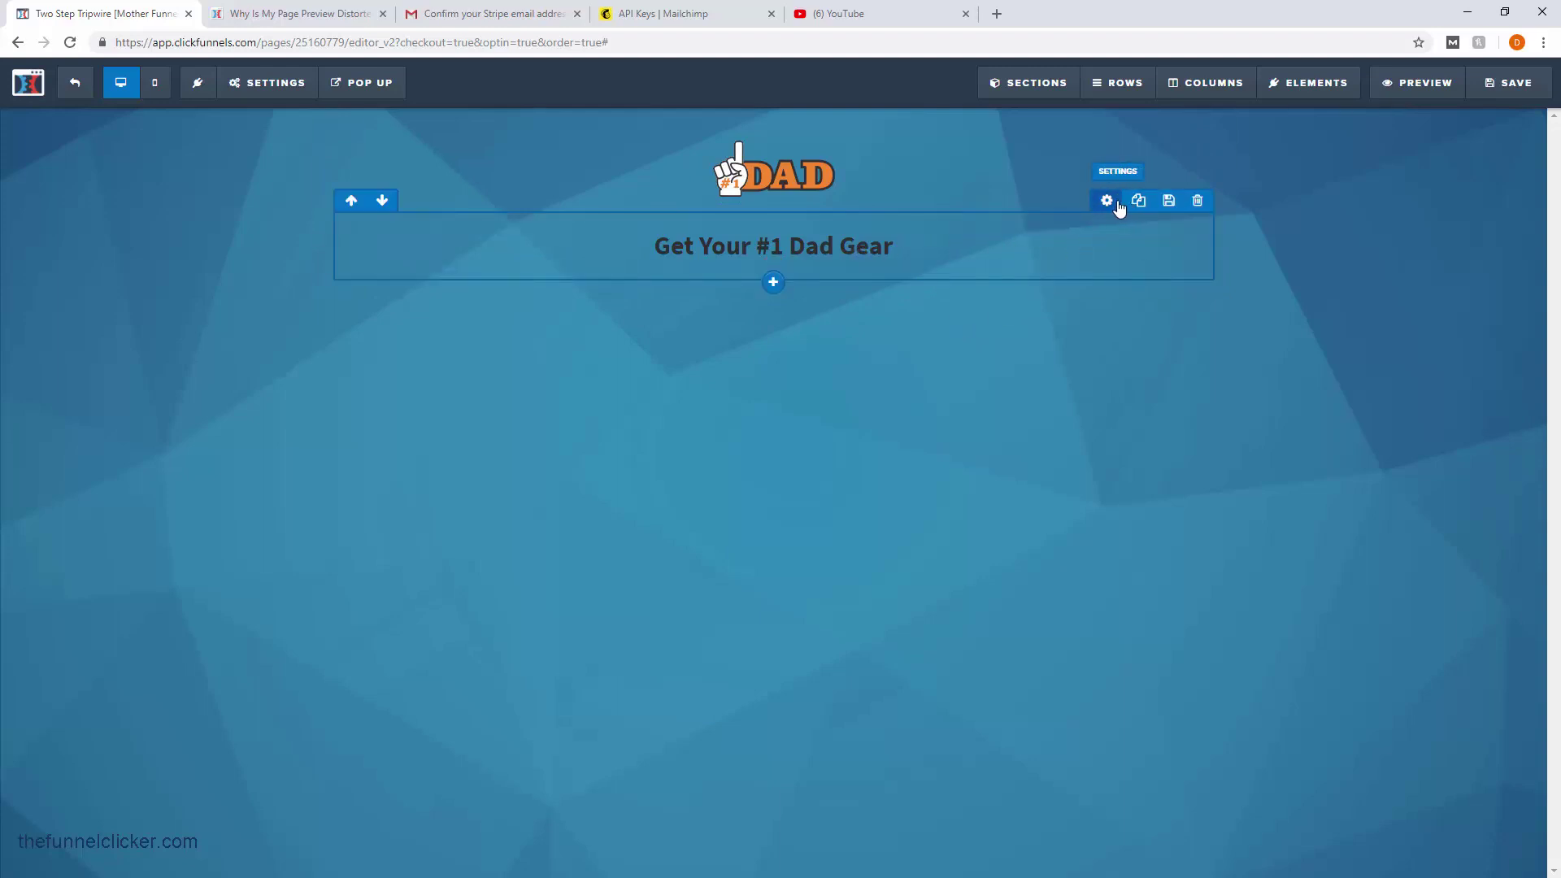
# - Set the headline's bold color and text color to white (#ffffff)
pyautogui.click(1108, 202)
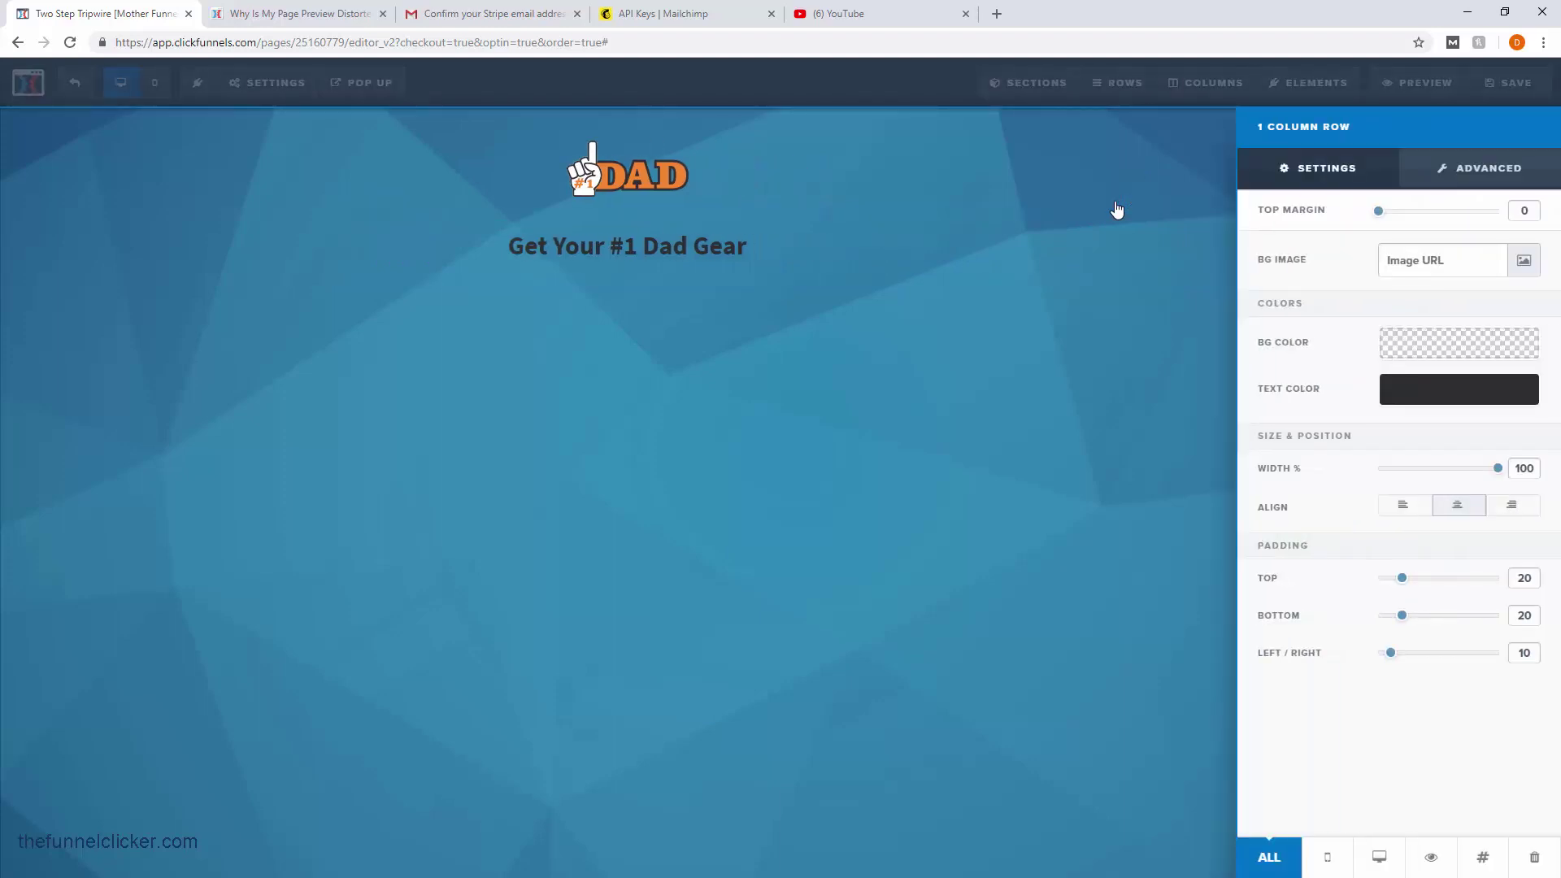
pyautogui.click(1047, 277)
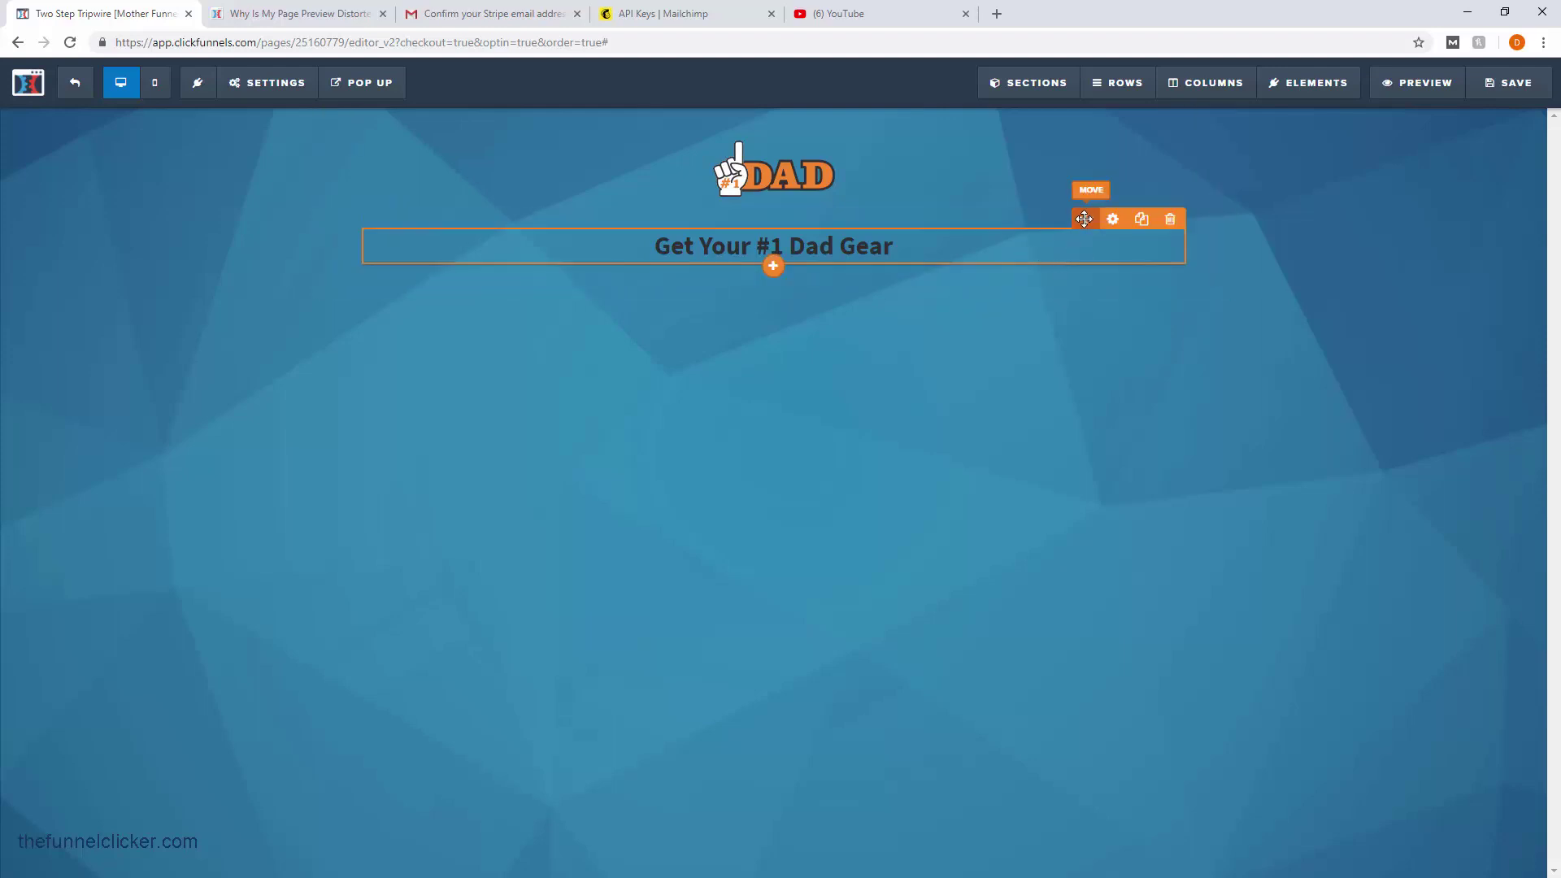
pyautogui.click(1111, 220)
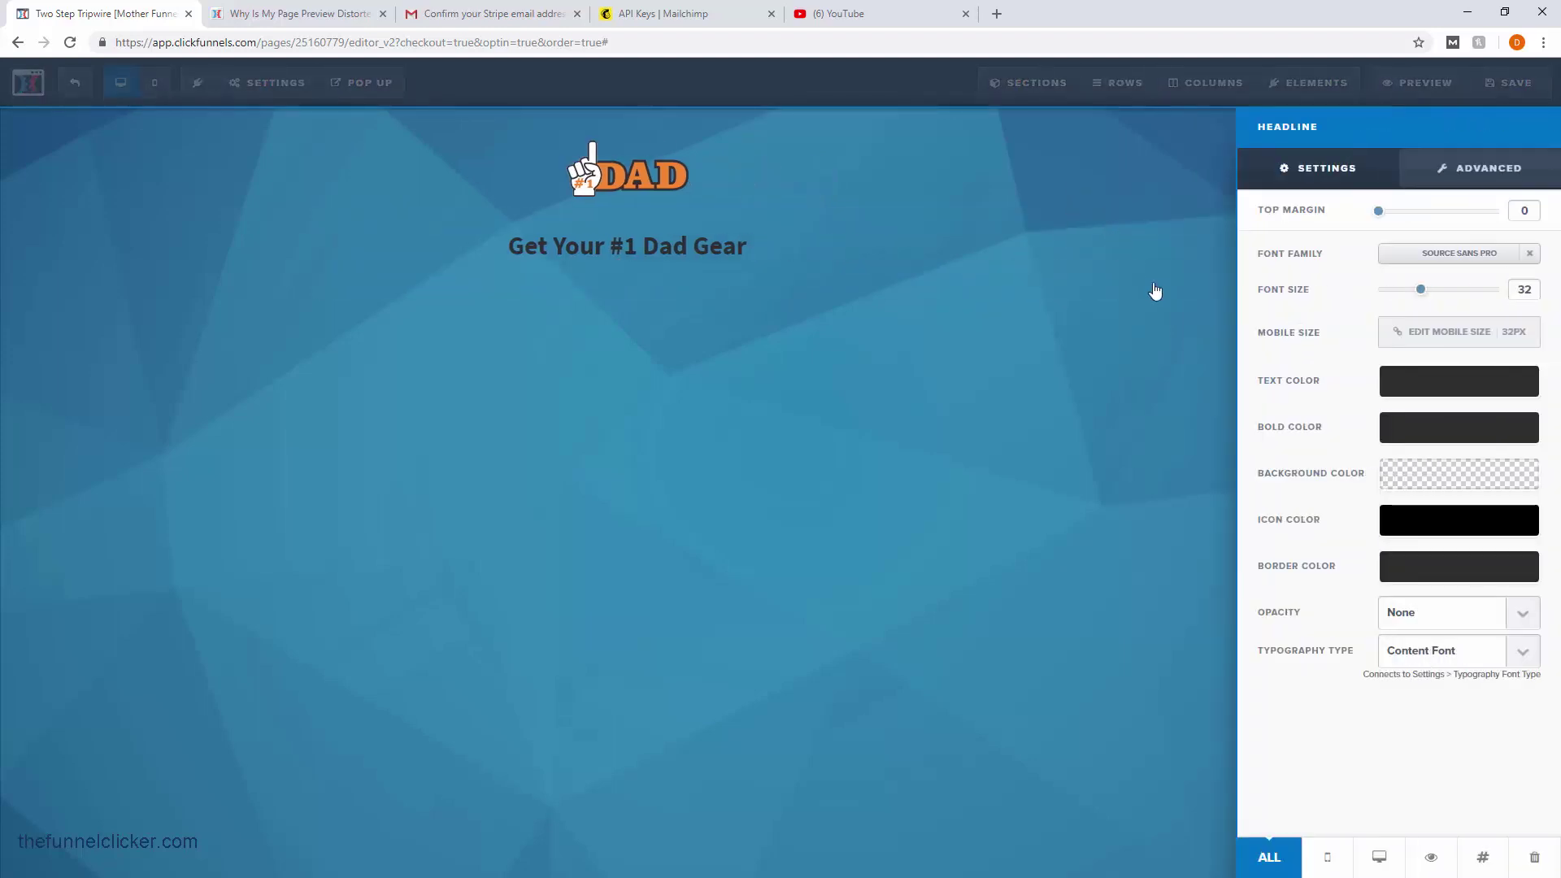
pyautogui.click(1418, 425)
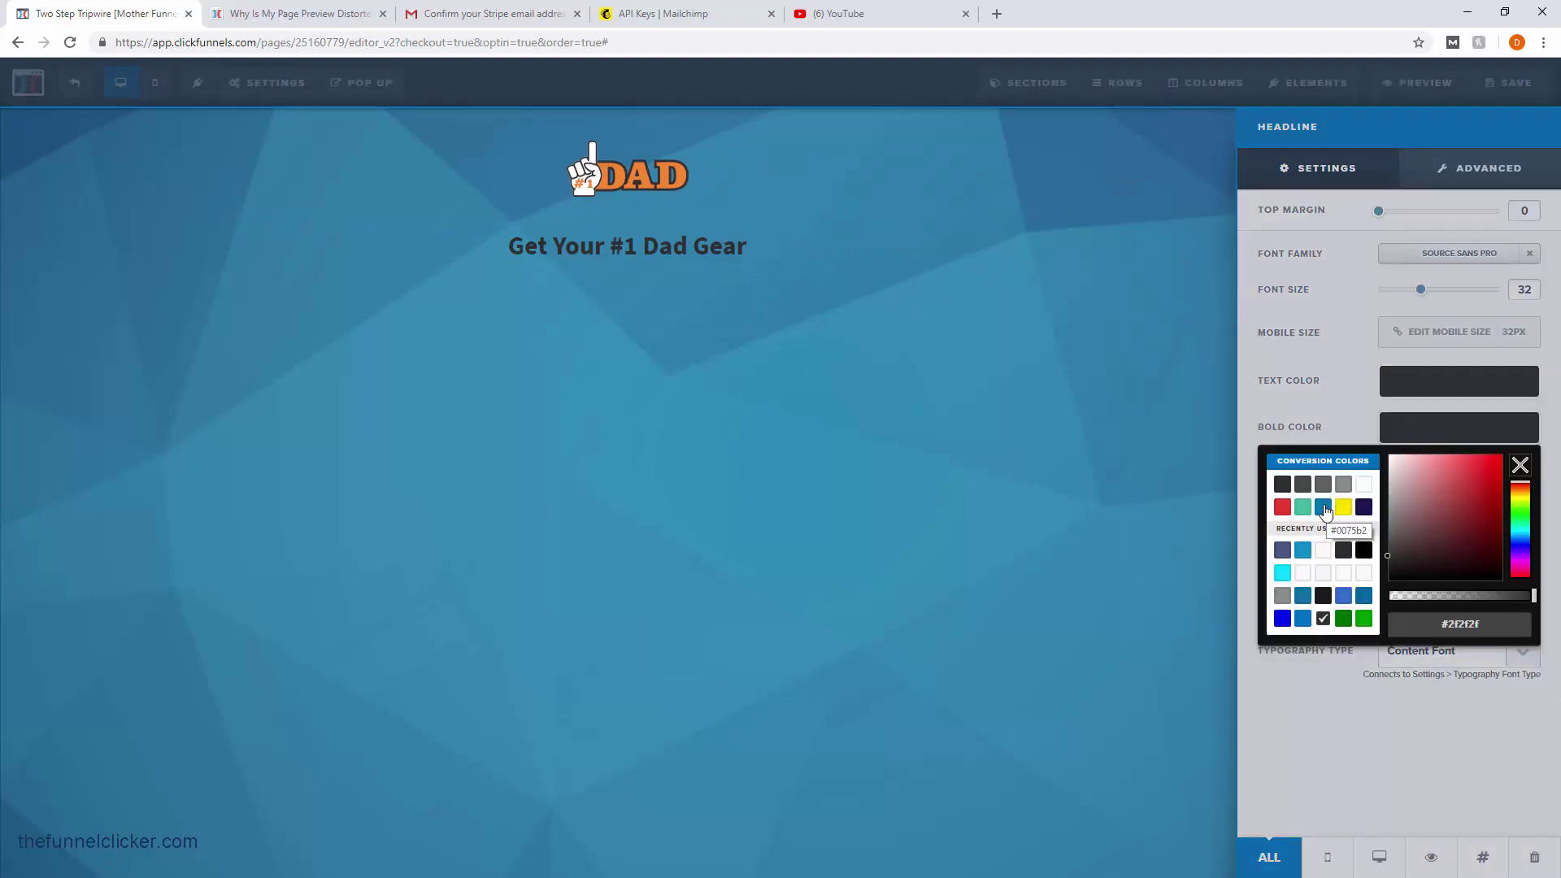
pyautogui.click(1363, 484)
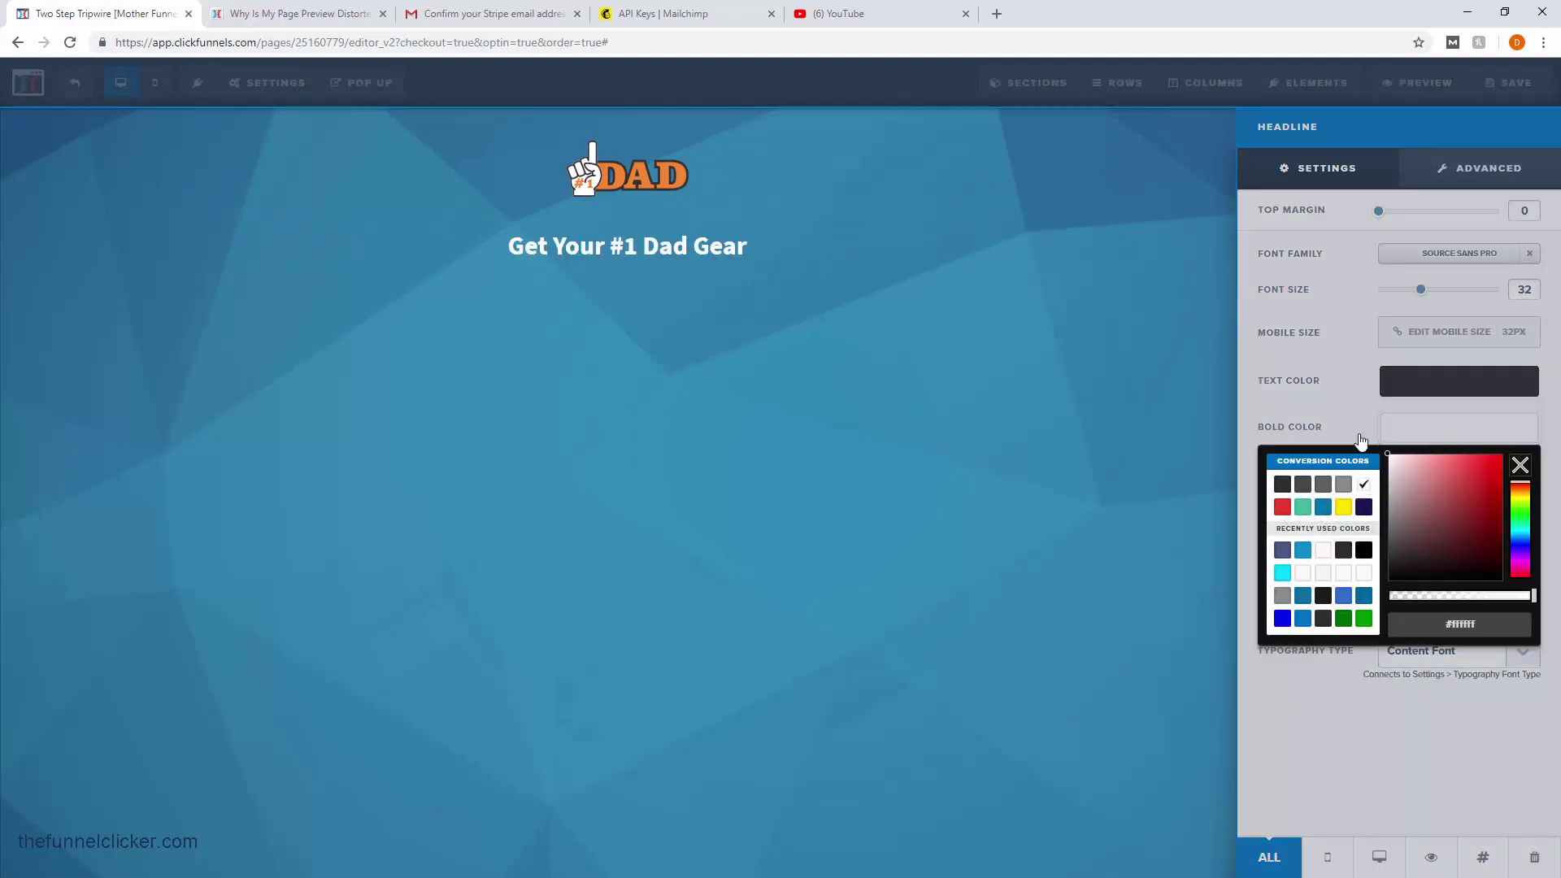
pyautogui.click(1408, 387)
pyautogui.click(1408, 387)
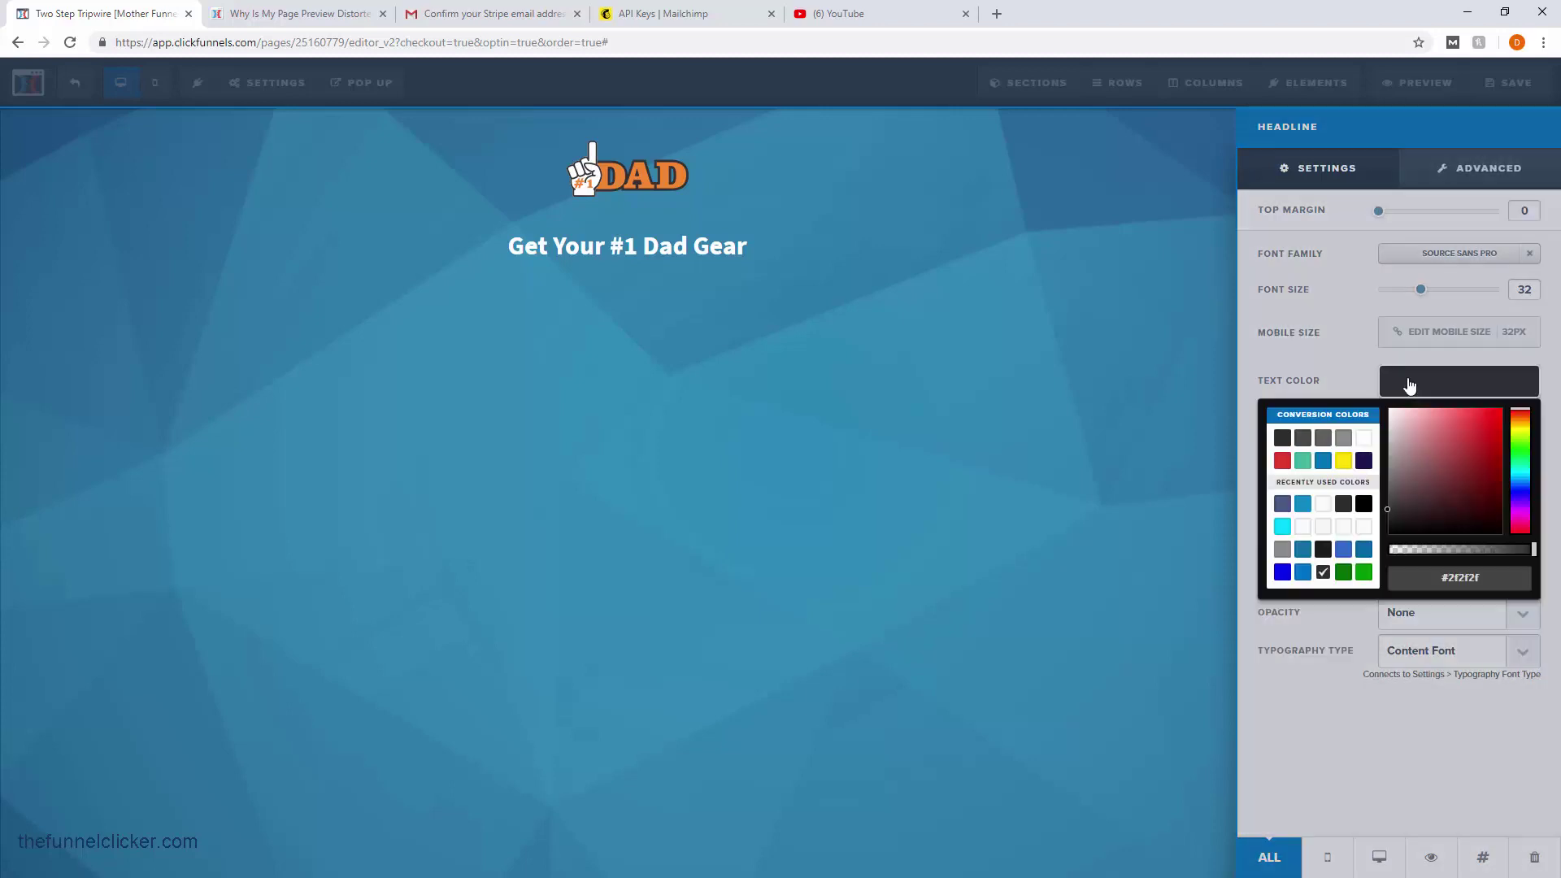
pyautogui.click(1365, 441)
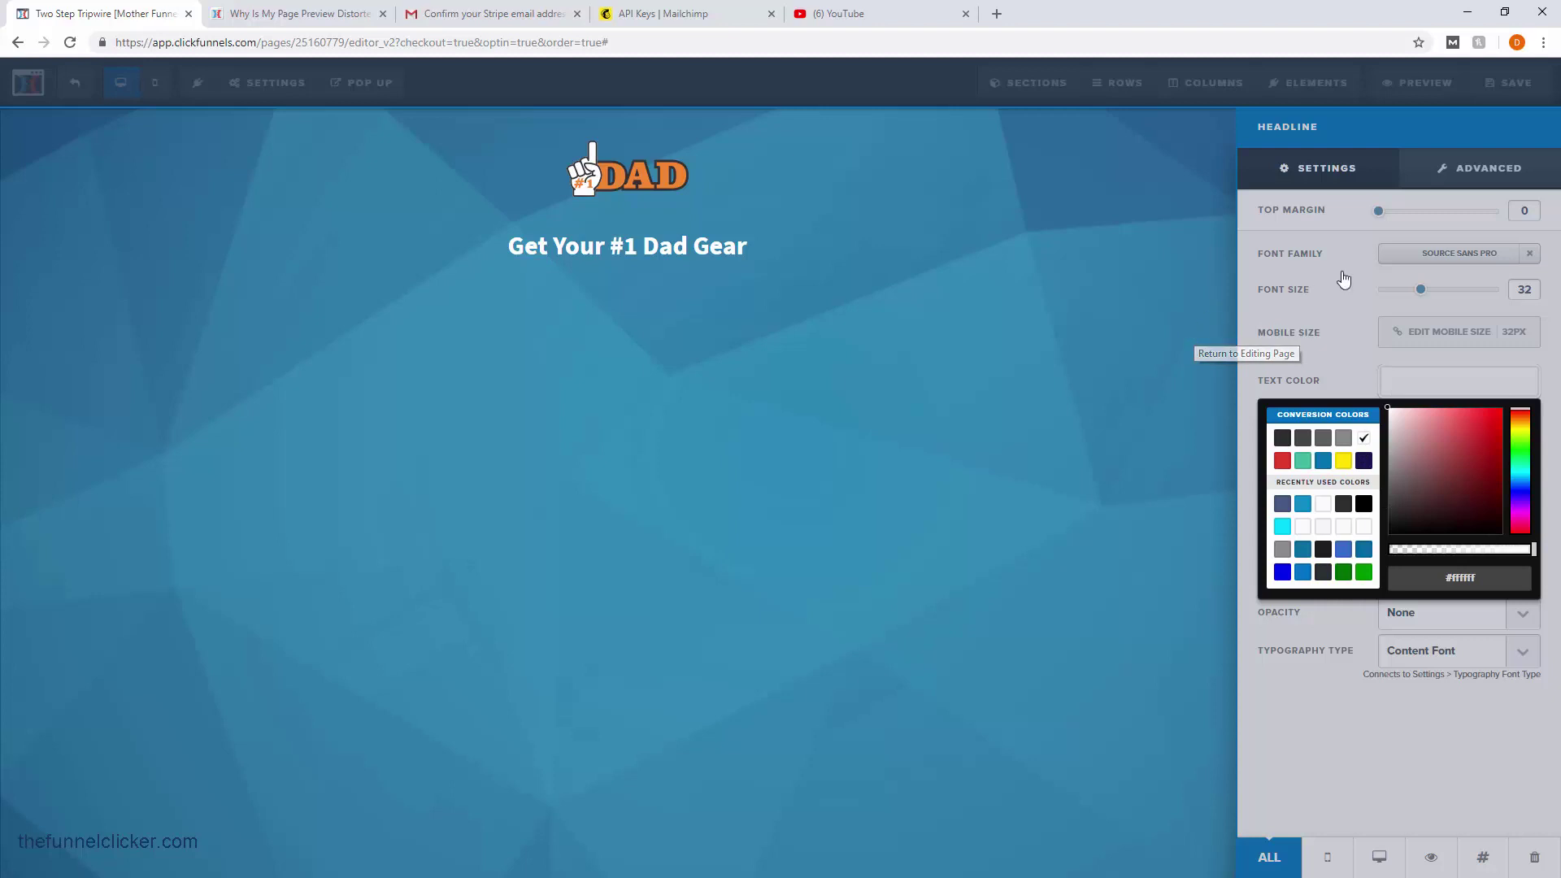
# - Change the headline's font family to Lato and return to the page
pyautogui.click(1464, 257)
pyautogui.click(1464, 254)
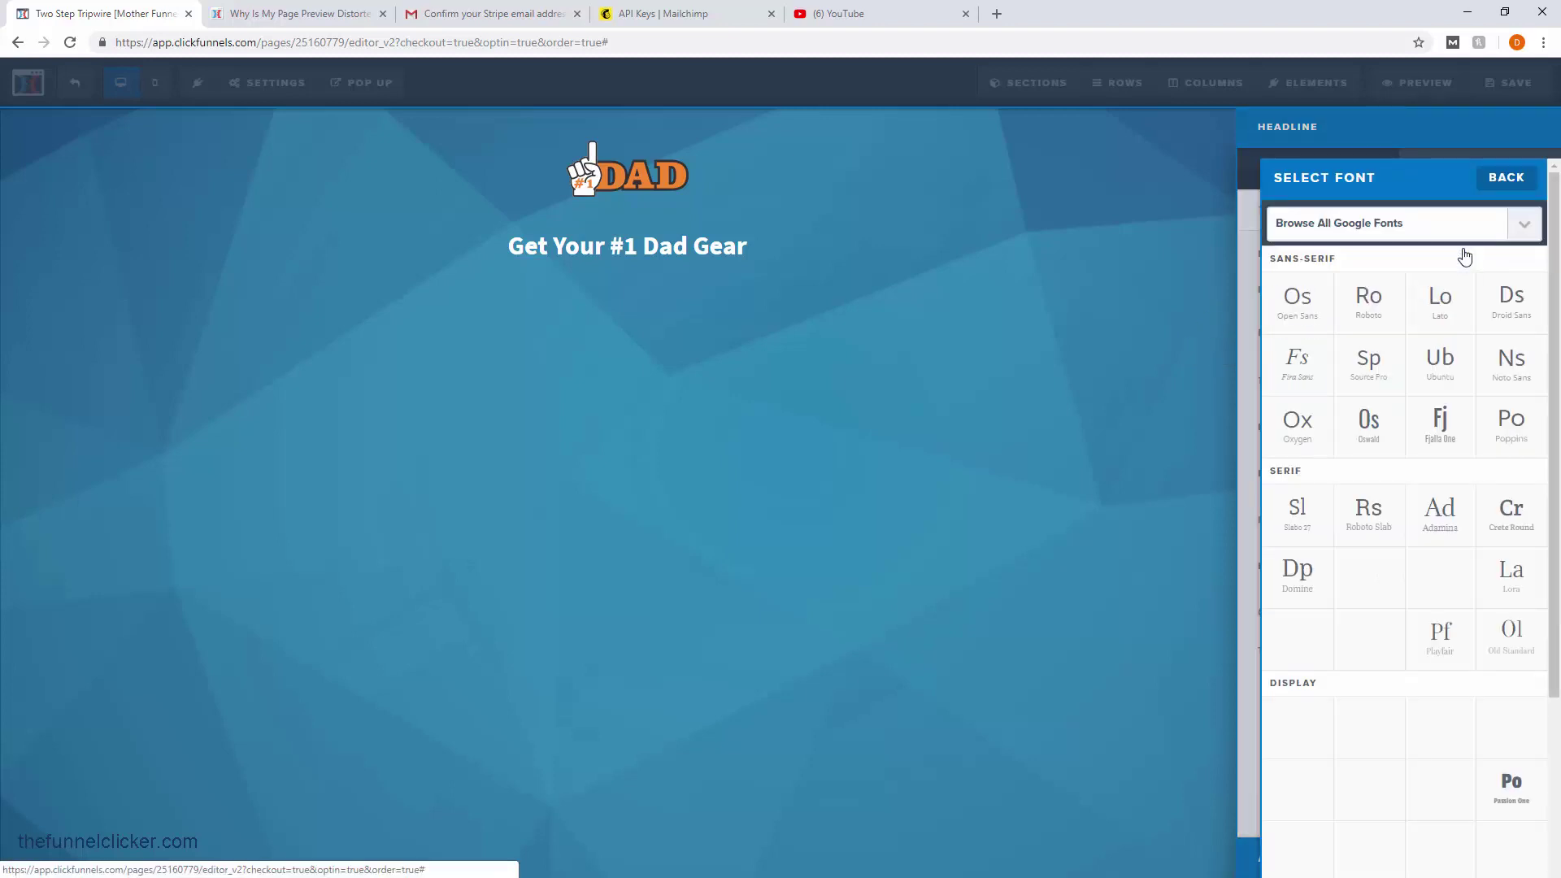
pyautogui.click(1448, 297)
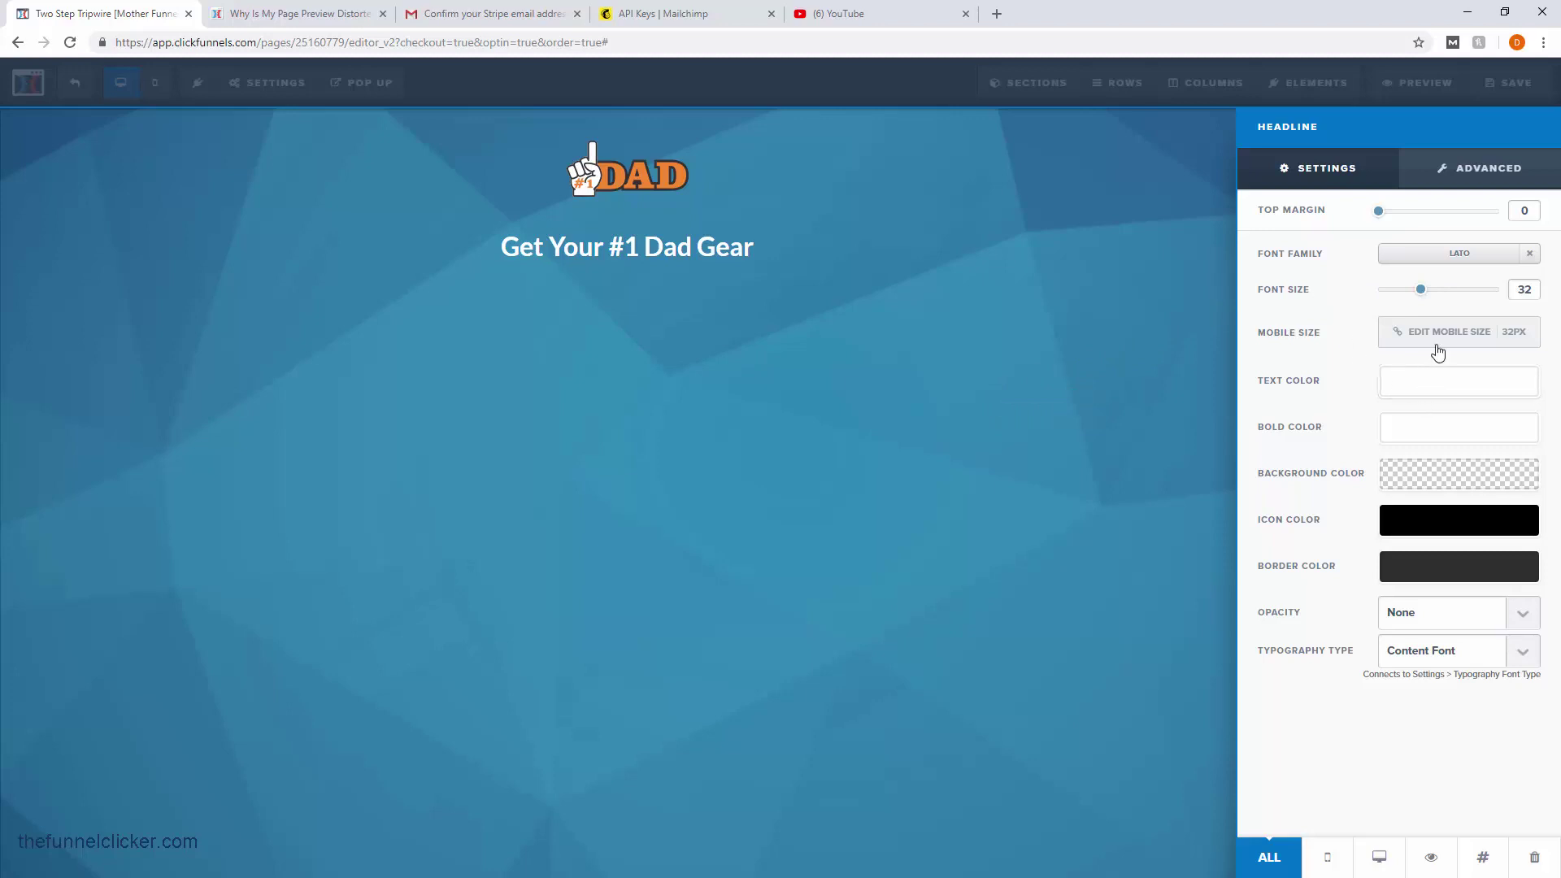
pyautogui.click(1024, 350)
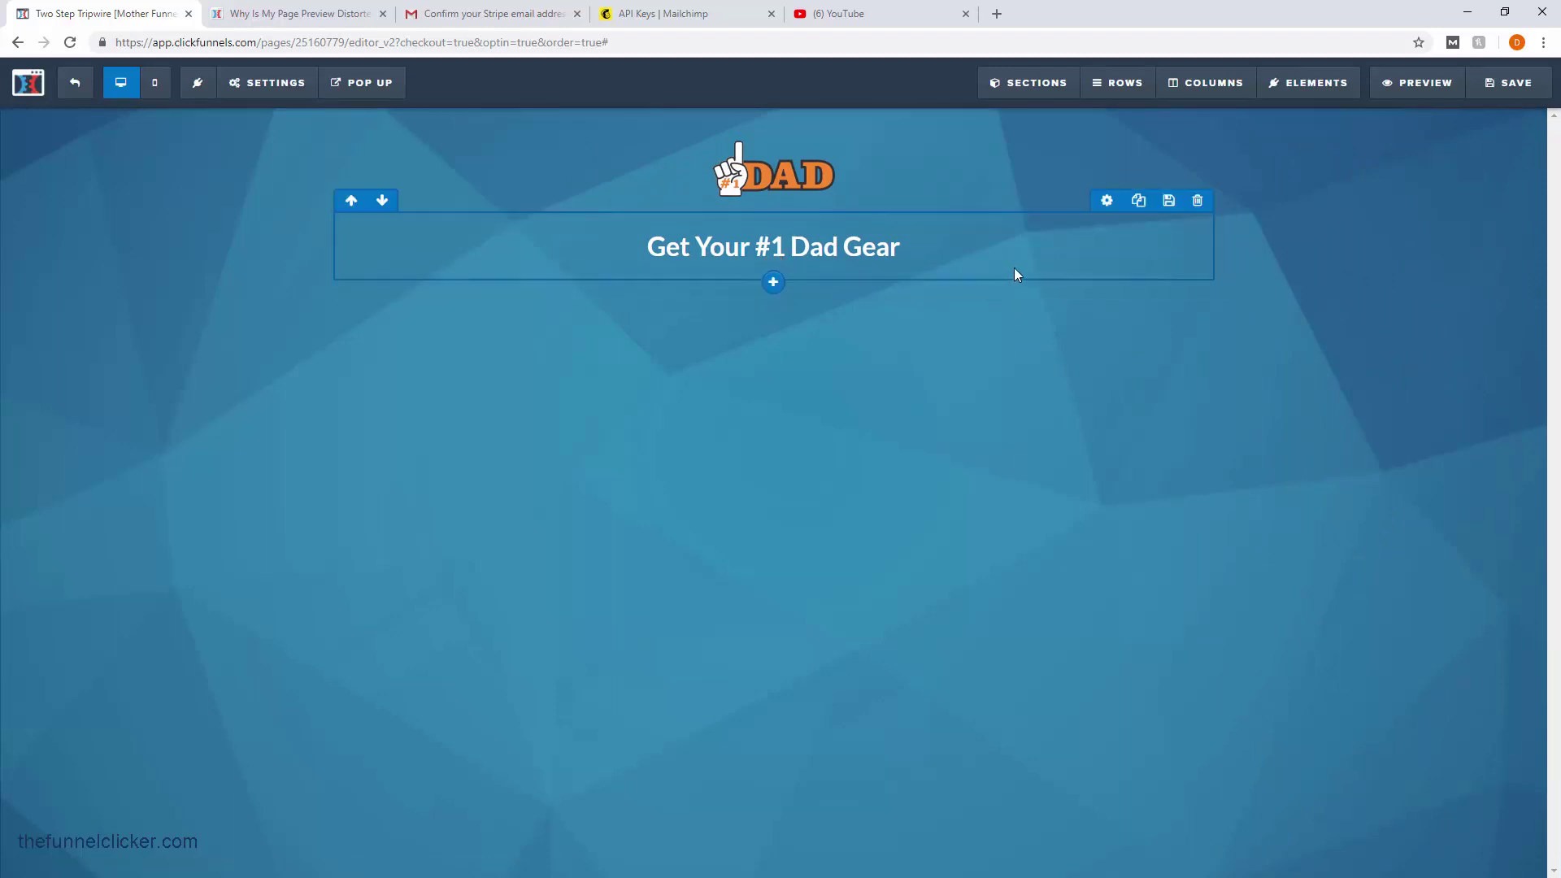
# - Set the headline row's background image to the preset orange gradient with the polygon pattern
pyautogui.click(1108, 201)
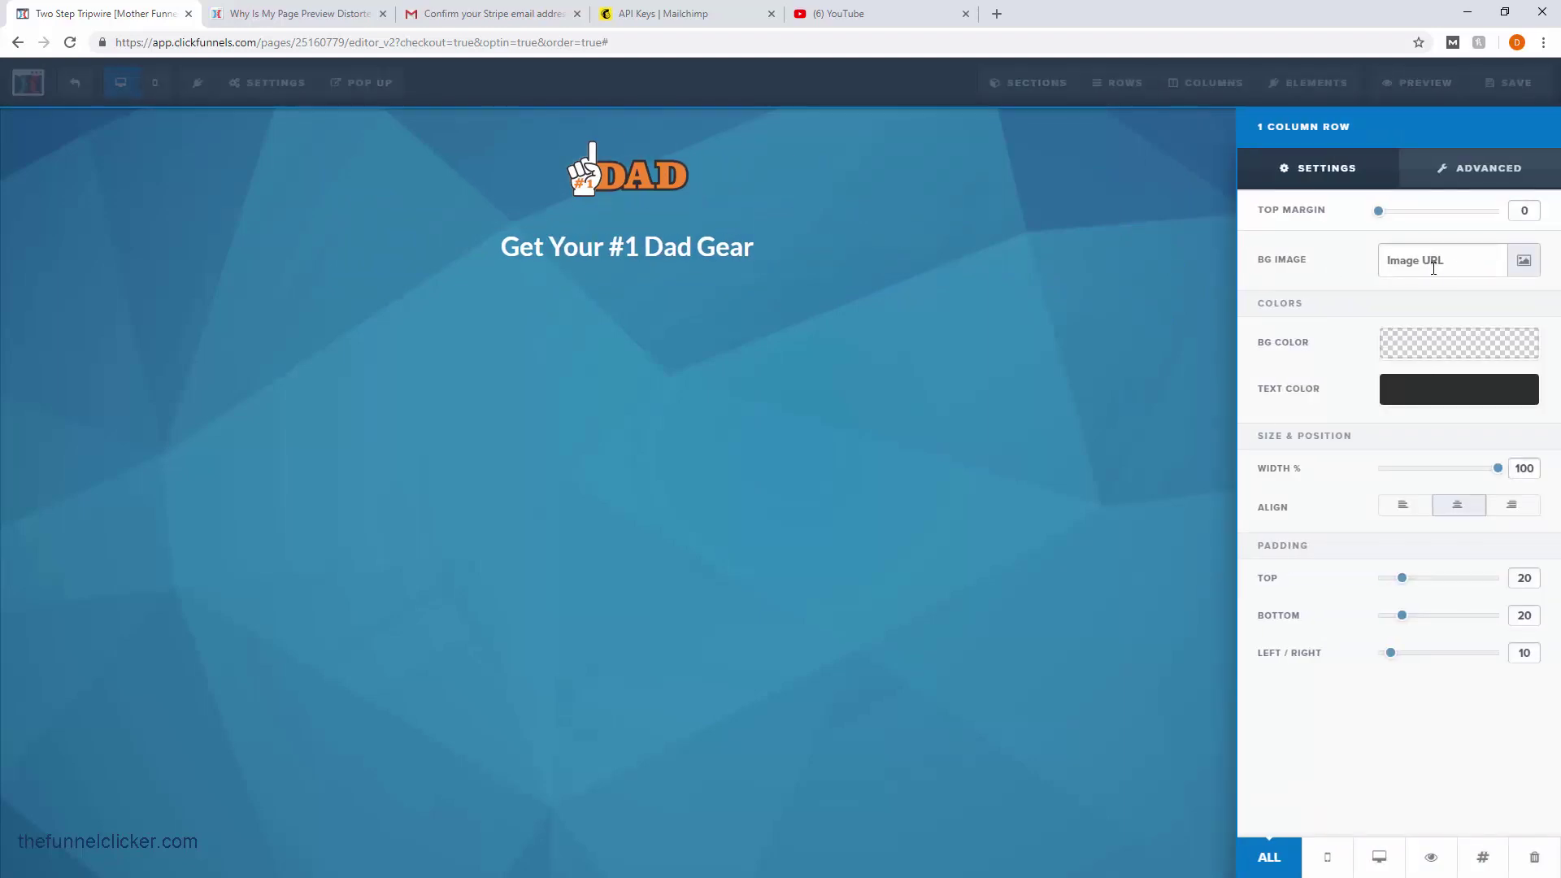
pyautogui.click(1524, 260)
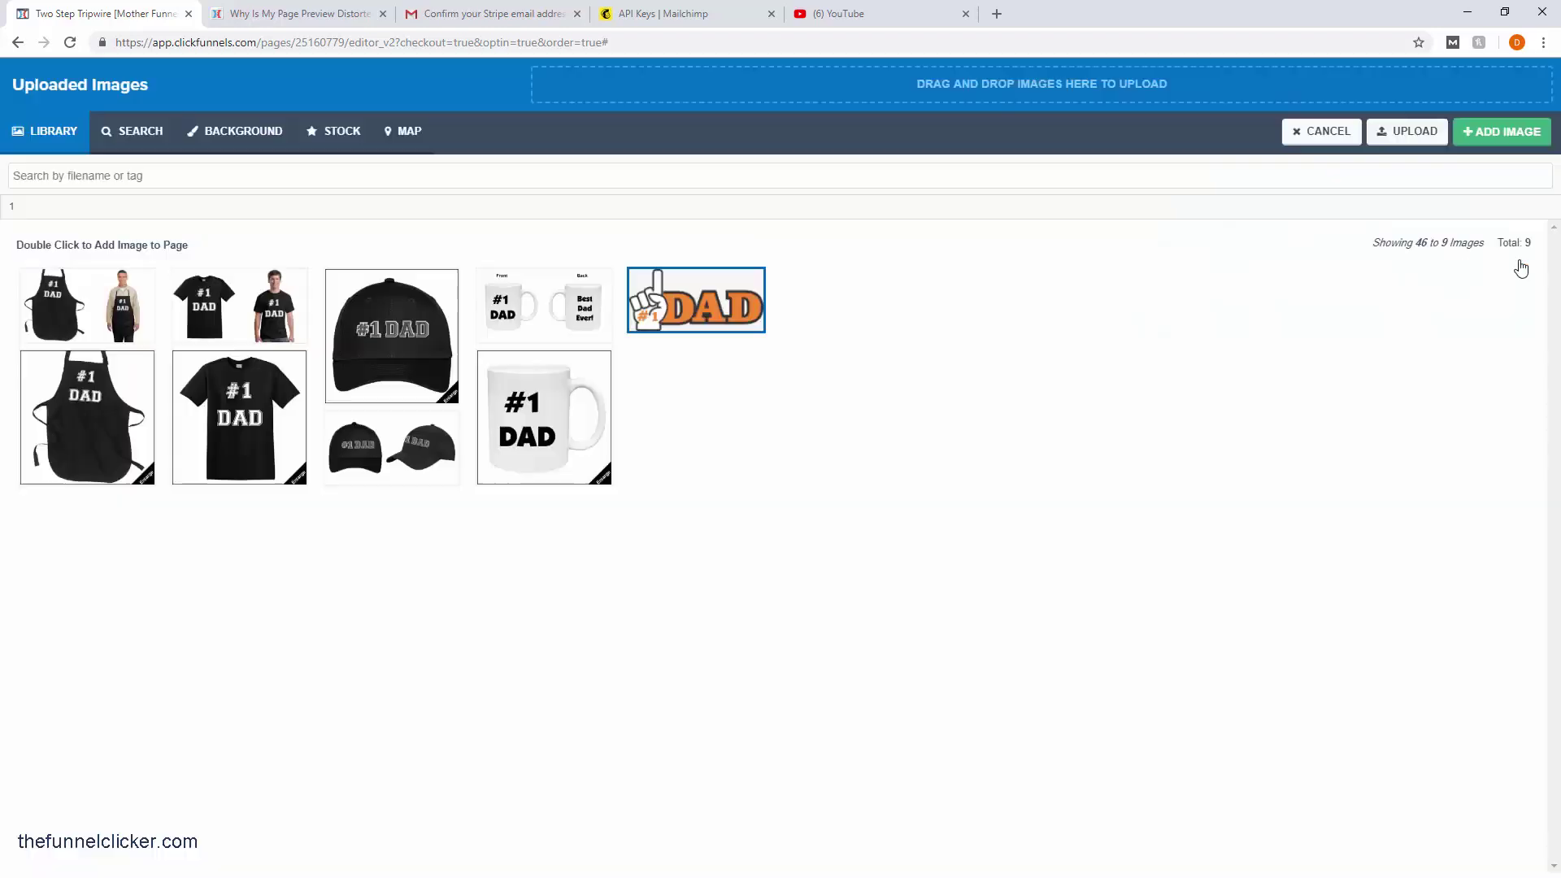
pyautogui.click(263, 144)
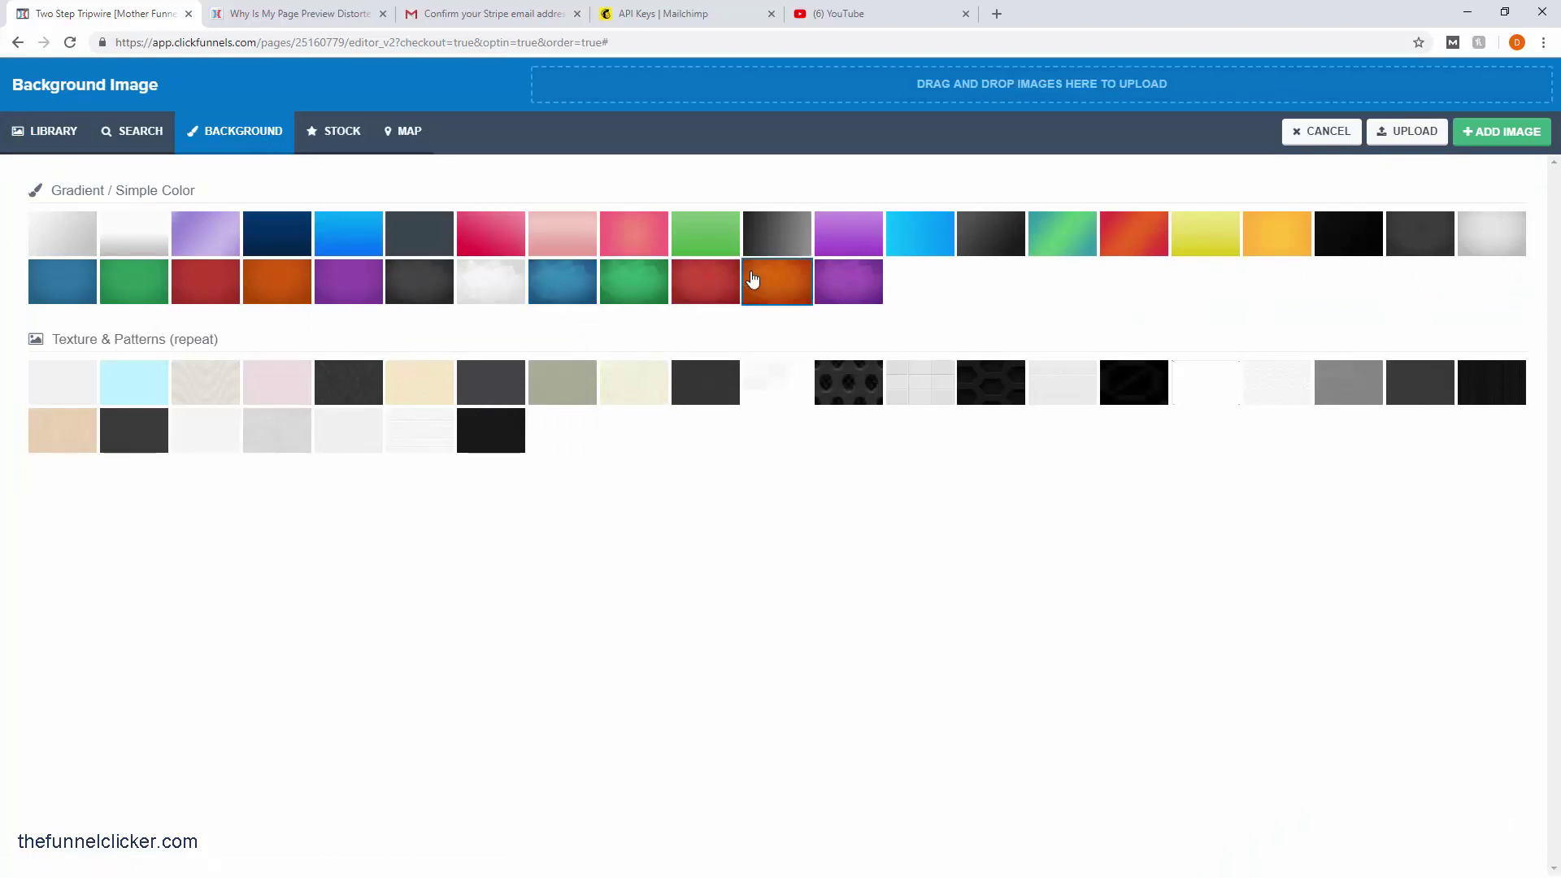
pyautogui.click(757, 280)
pyautogui.click(1501, 133)
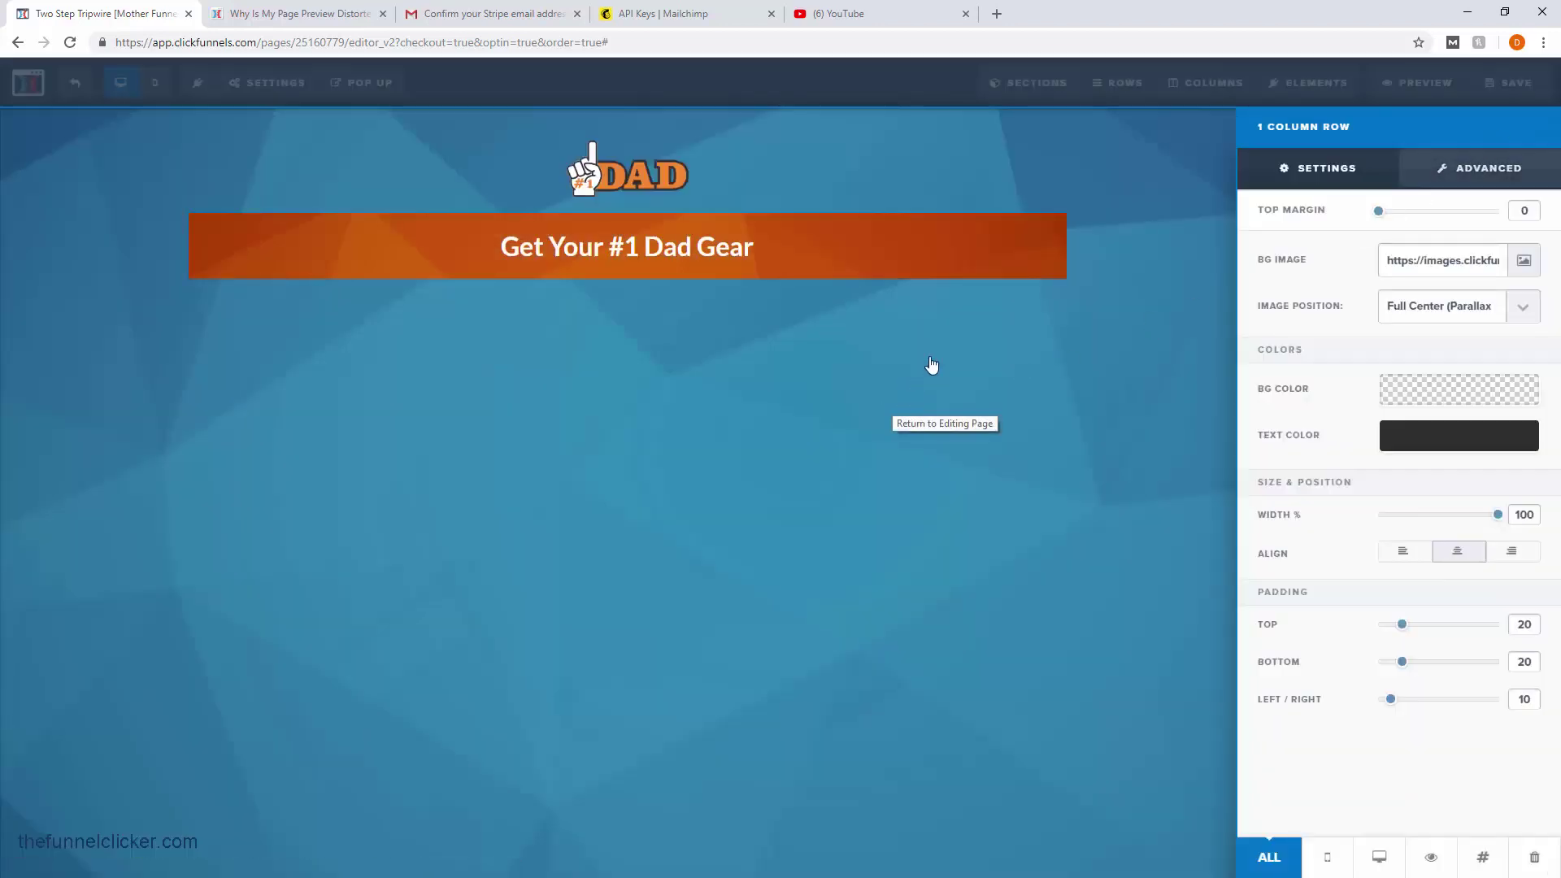
# - Toggle the bold formatting of the "Get Your #1 Dad Gear" headline off and back on
pyautogui.click(760, 257)
pyautogui.click(846, 246)
pyautogui.tripleClick(863, 247)
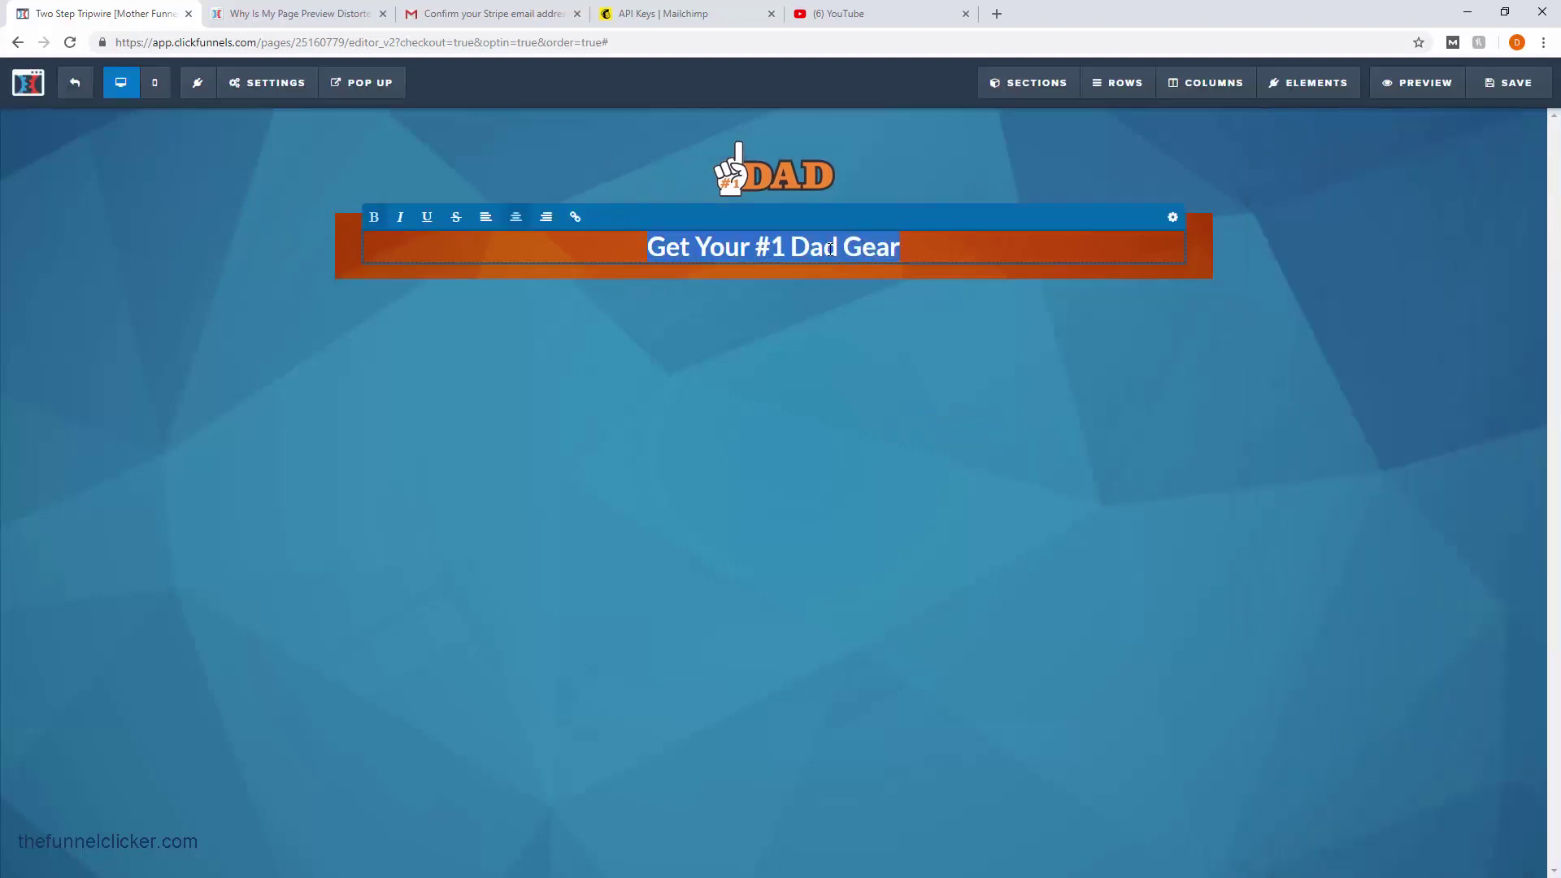
pyautogui.click(374, 217)
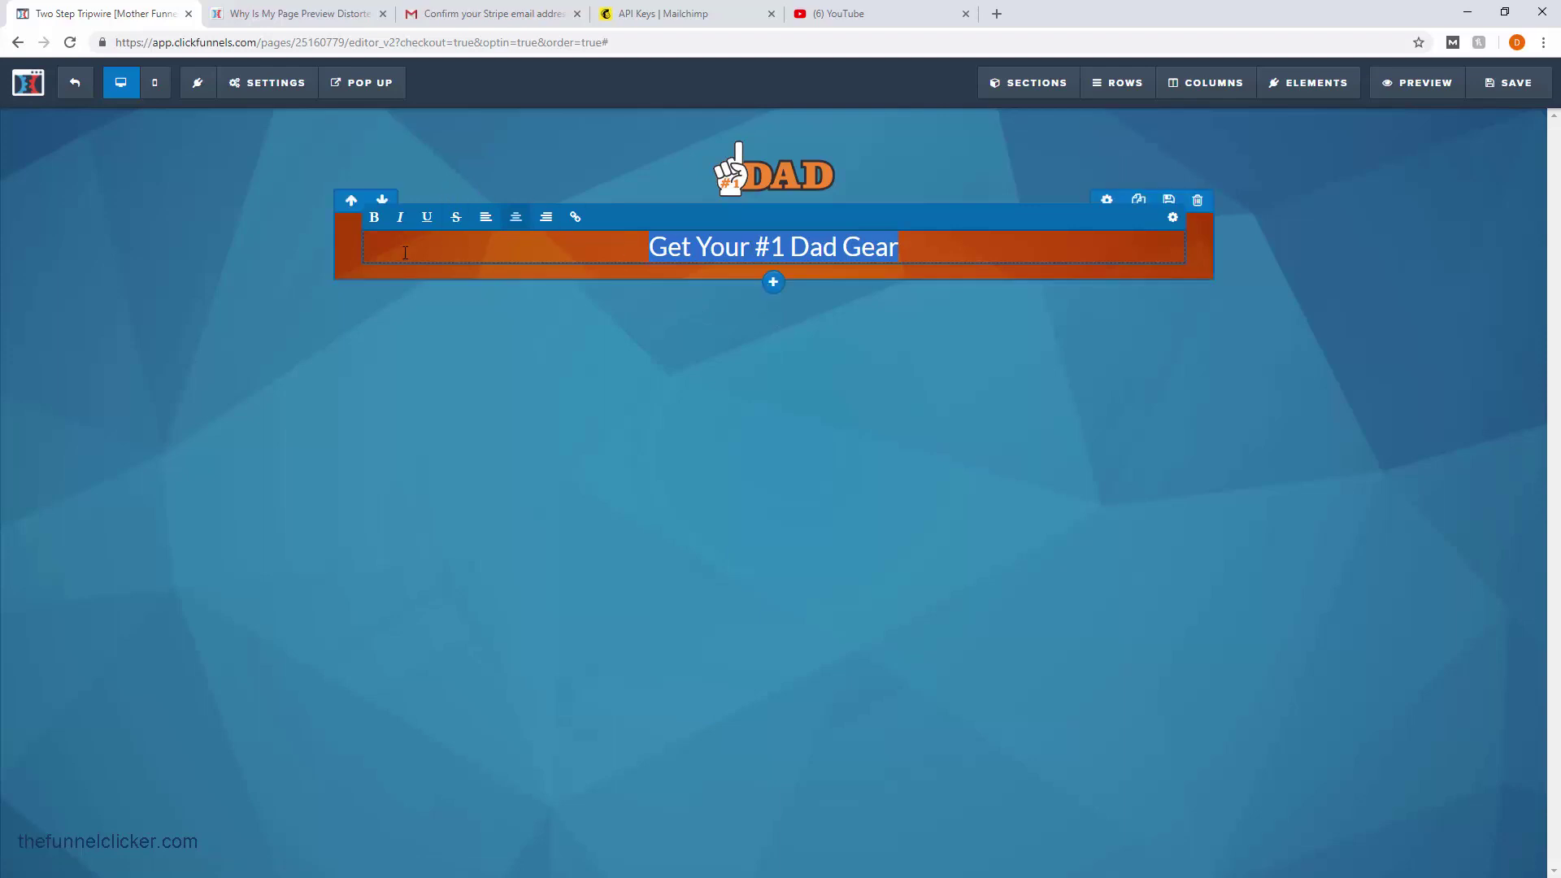
pyautogui.click(374, 217)
pyautogui.click(735, 330)
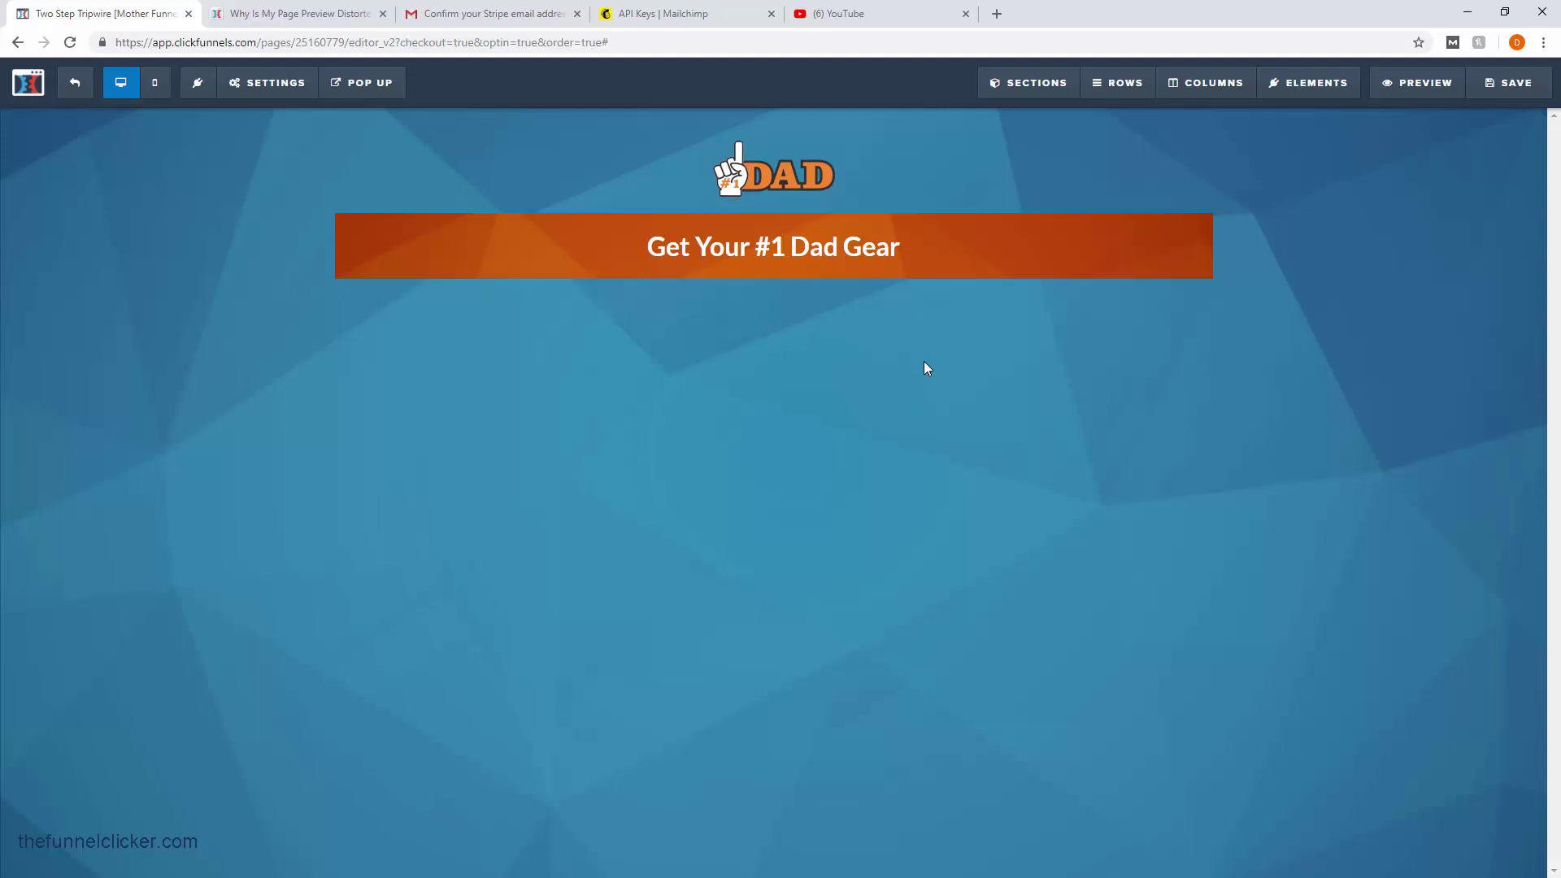
# - Add a two-column row directly below the headline row
pyautogui.moveTo(899, 266)
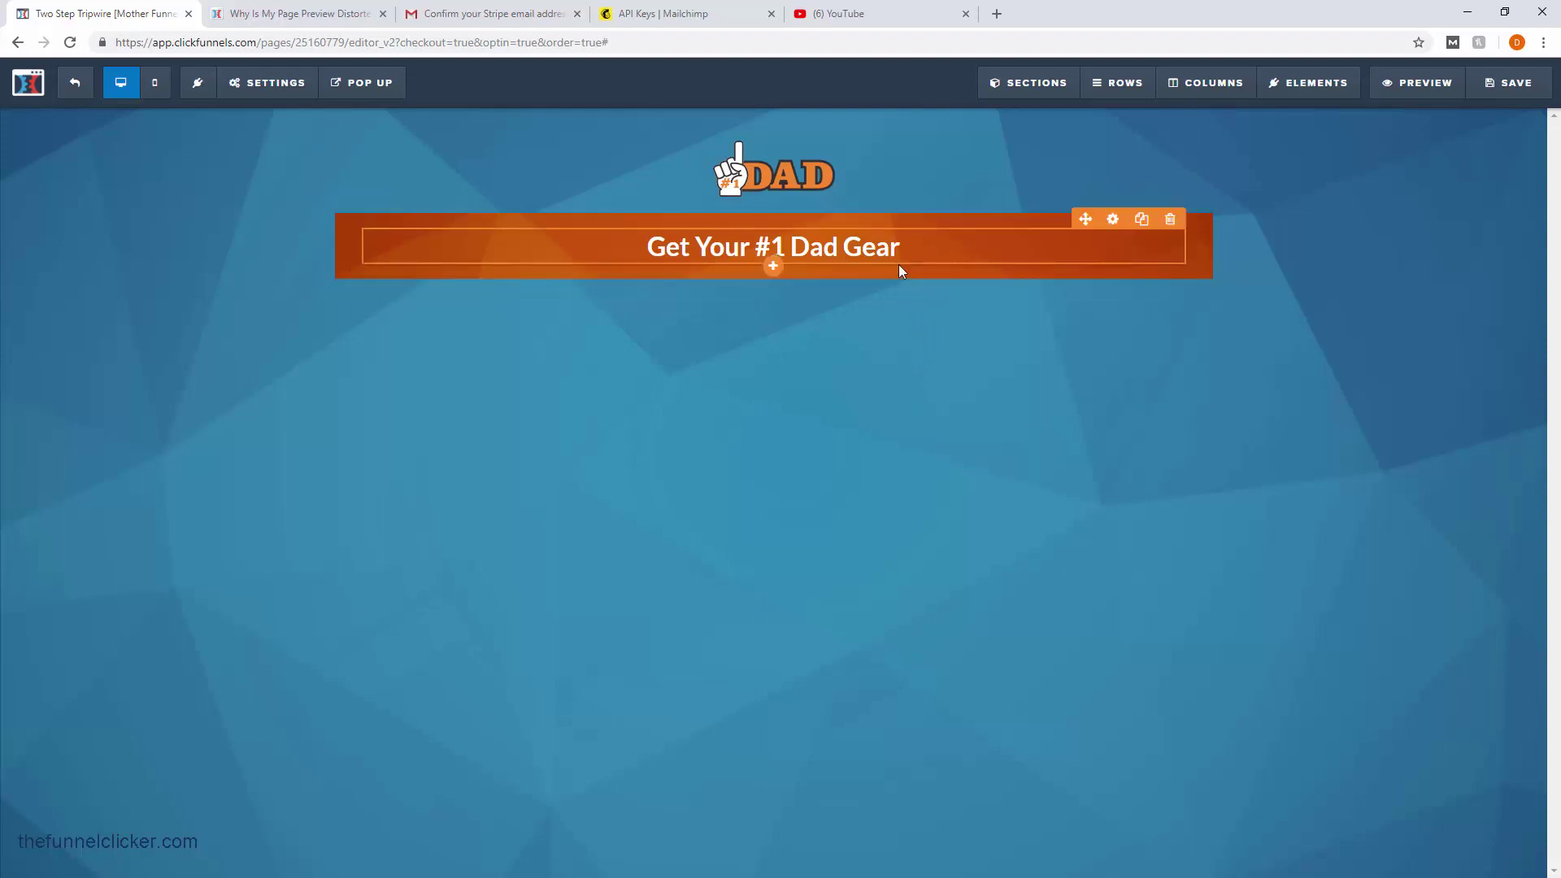
pyautogui.click(773, 282)
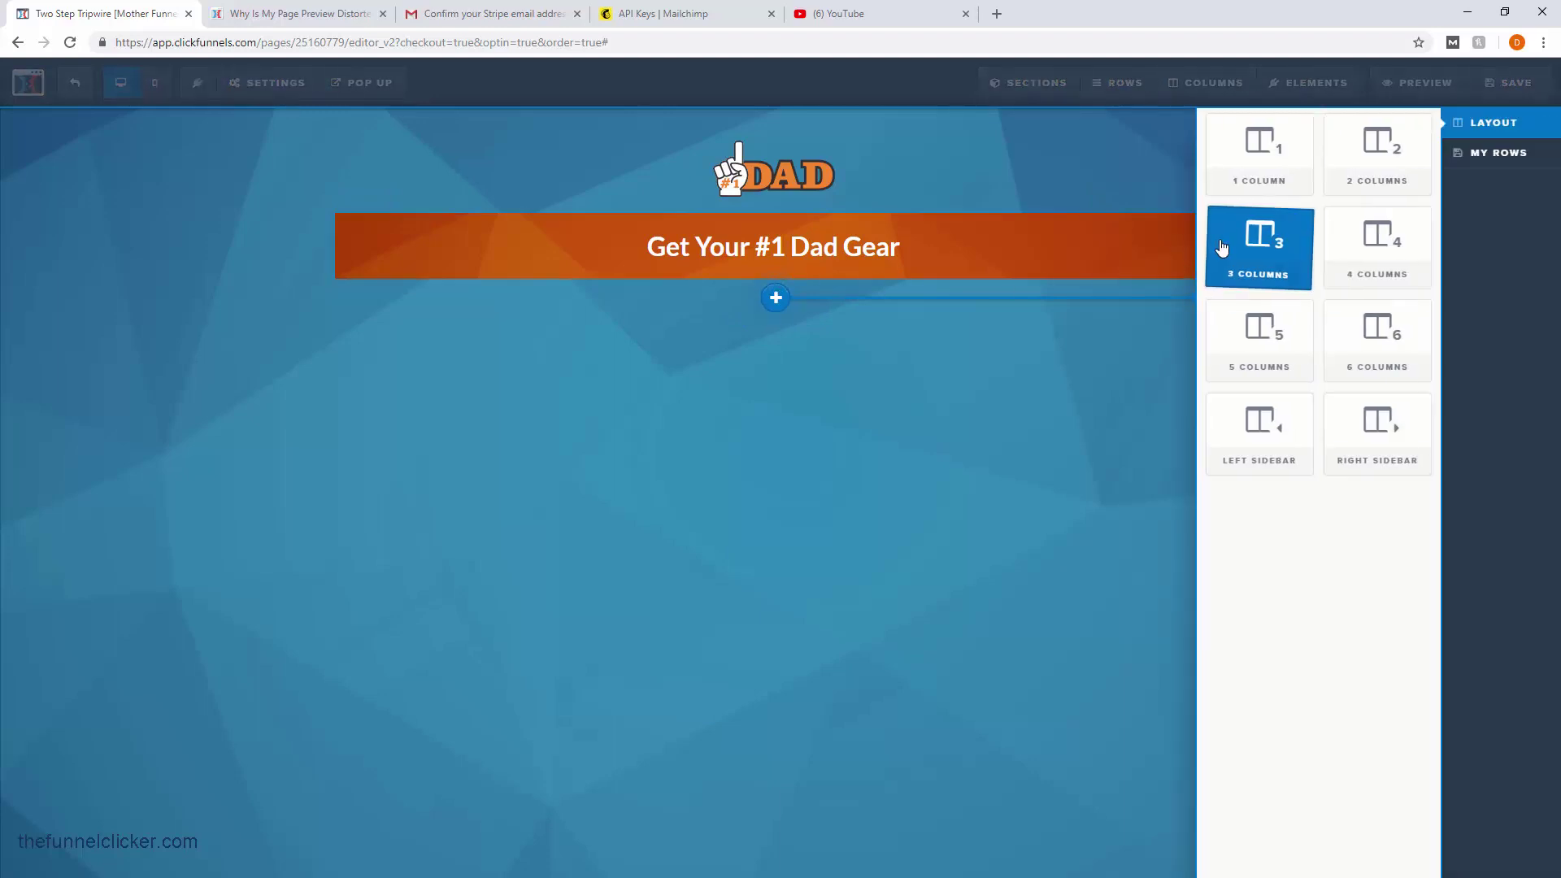
pyautogui.click(1404, 174)
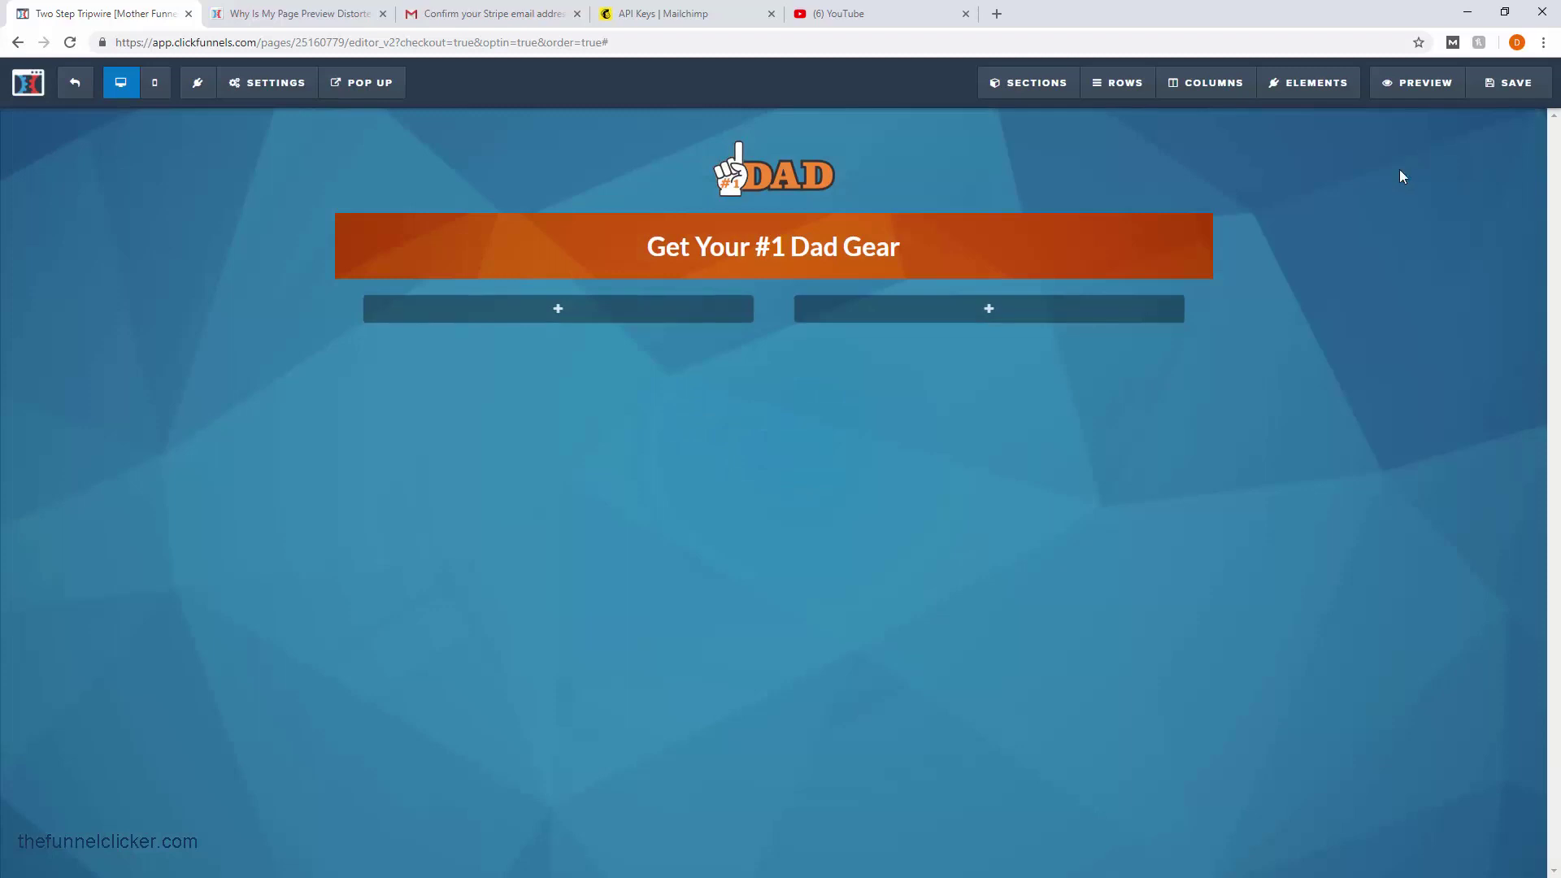
# - Set the background color of the new two-column row to white (#ffffff)
pyautogui.moveTo(1182, 331)
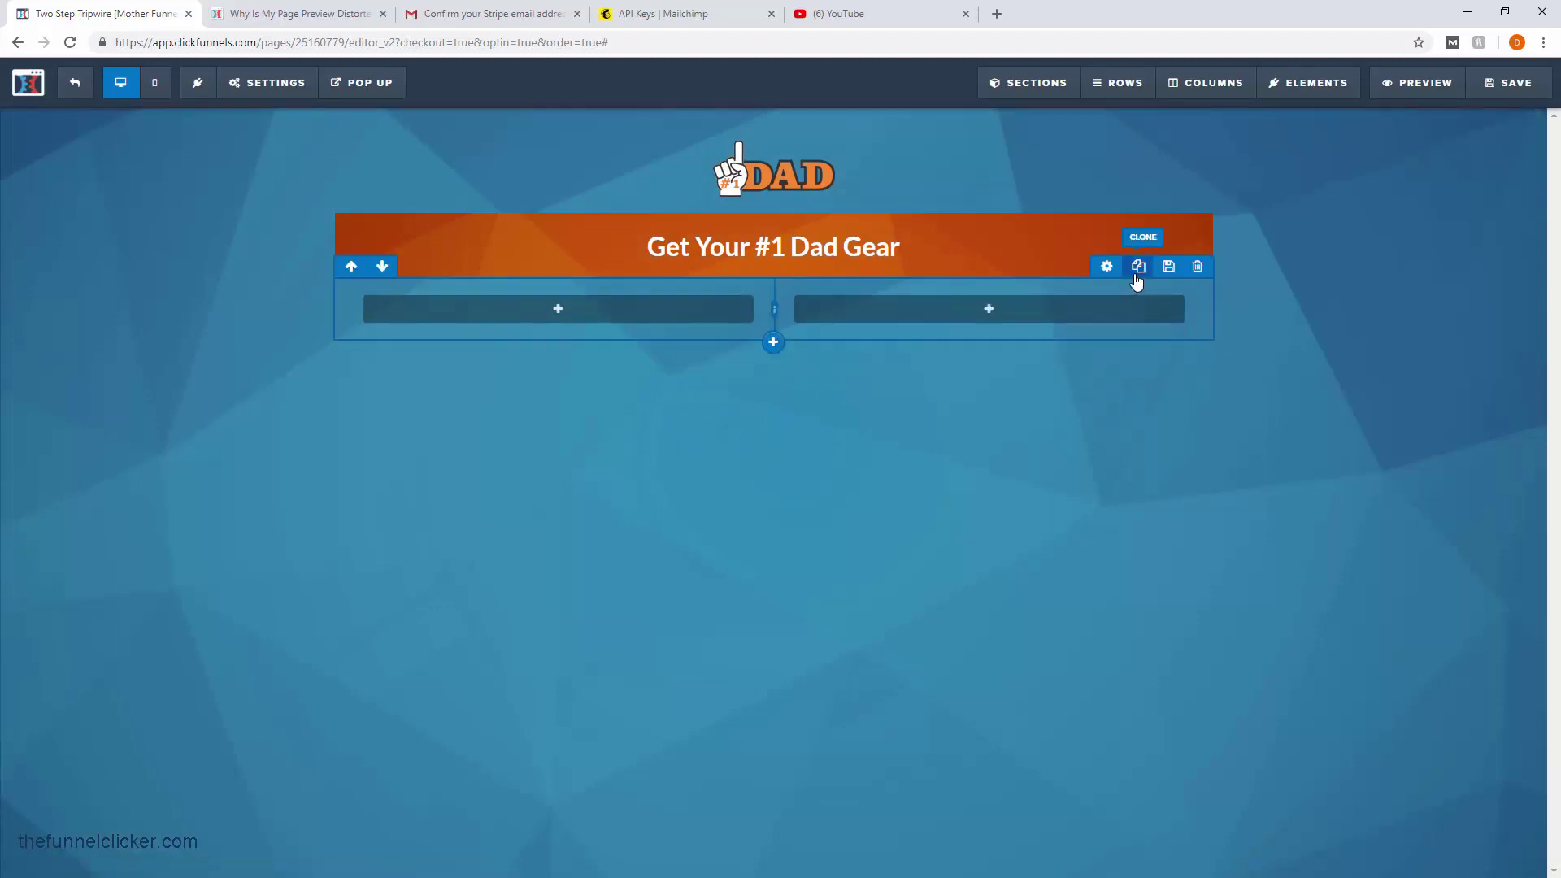
pyautogui.click(1106, 268)
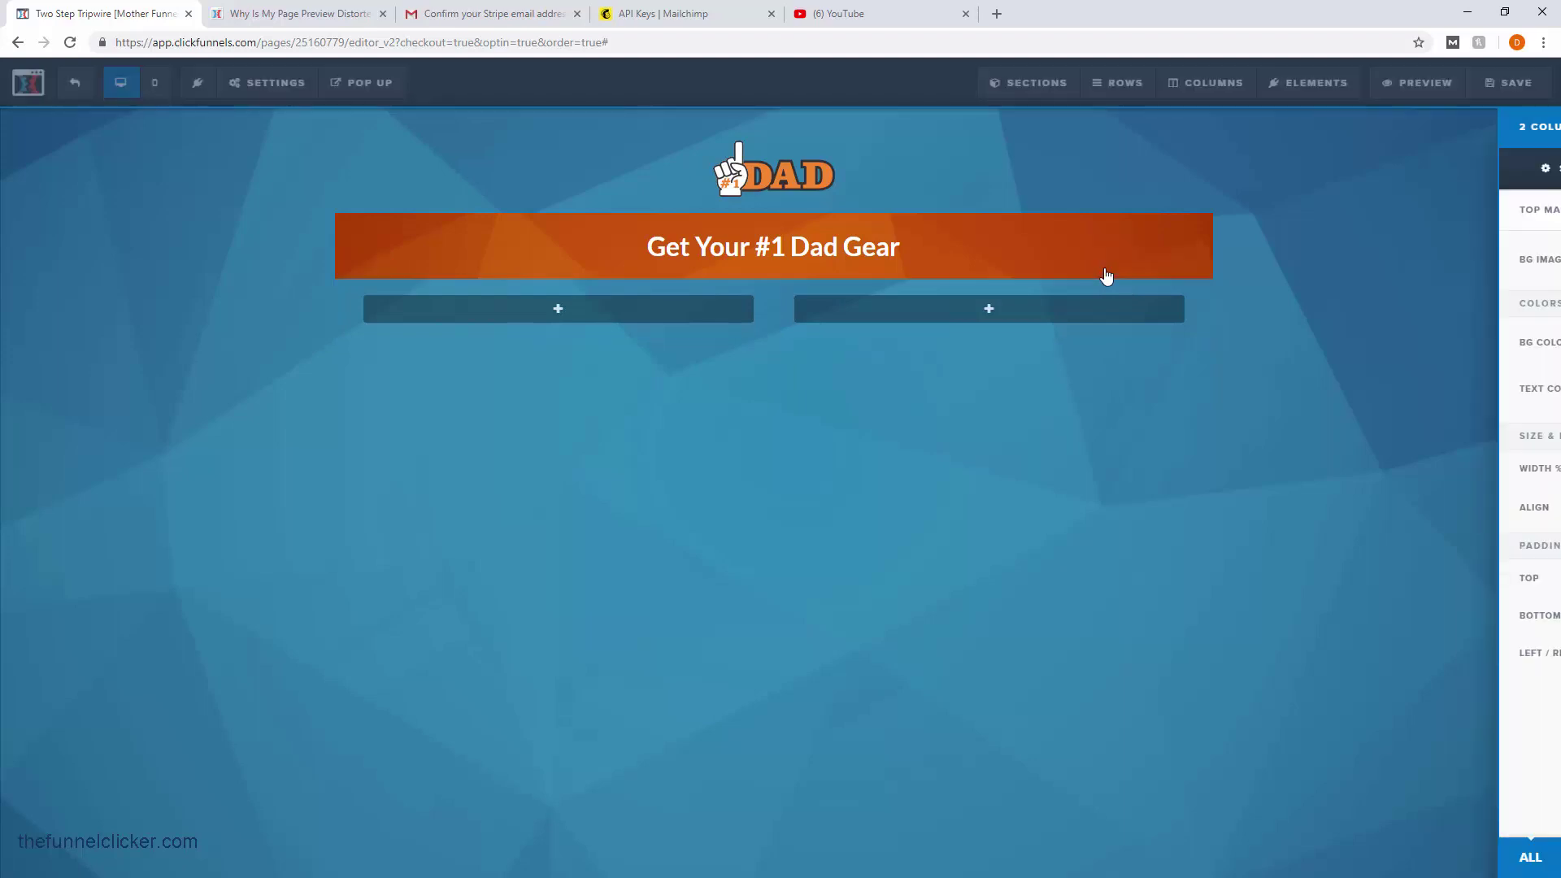
pyautogui.click(1436, 348)
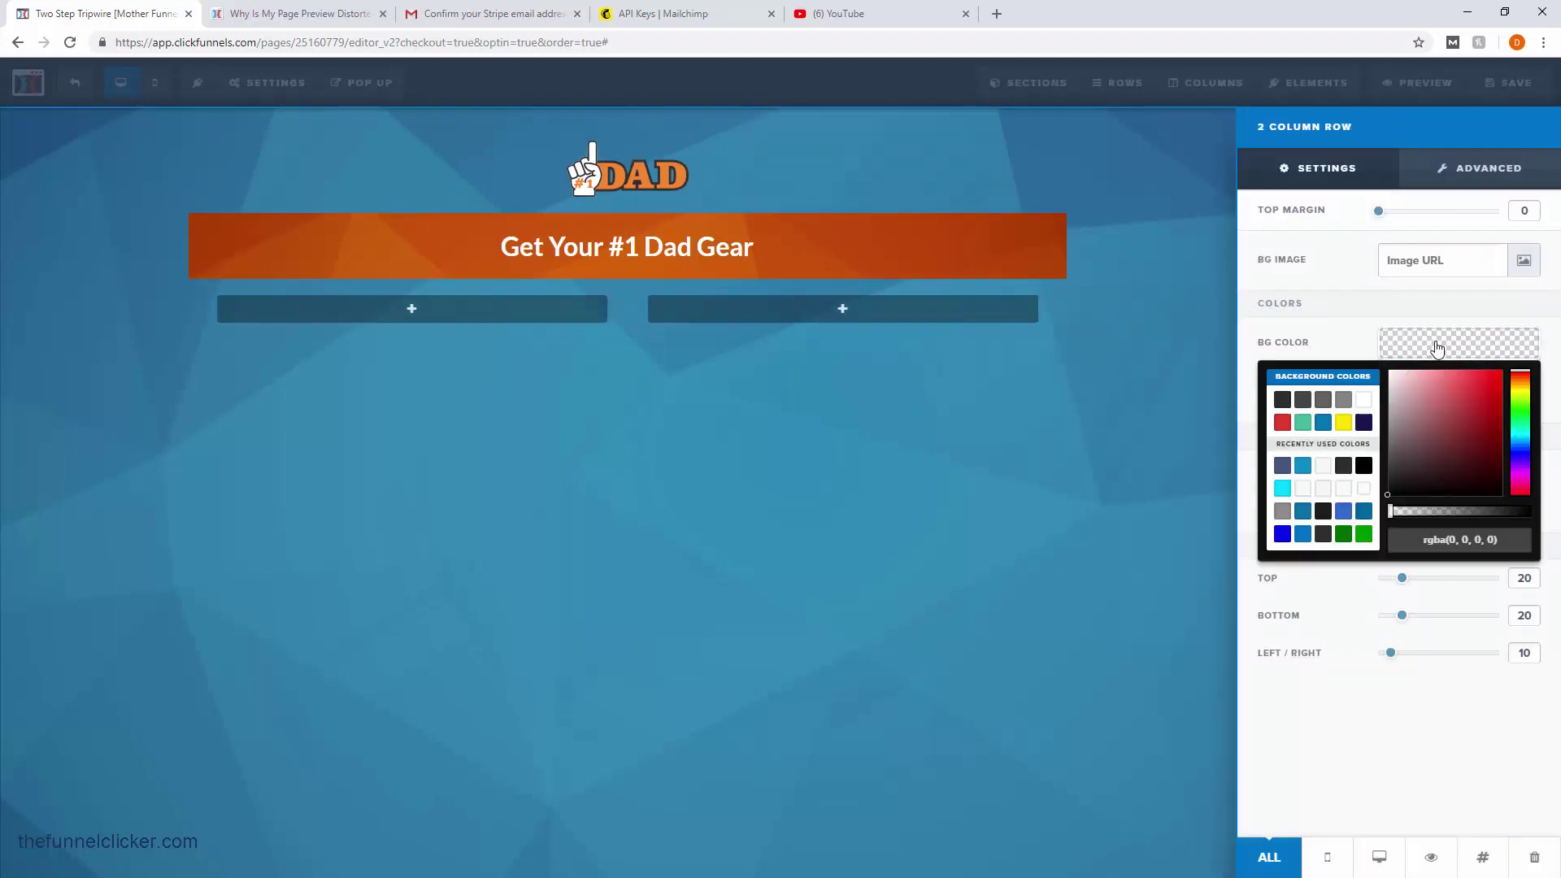
pyautogui.click(1364, 399)
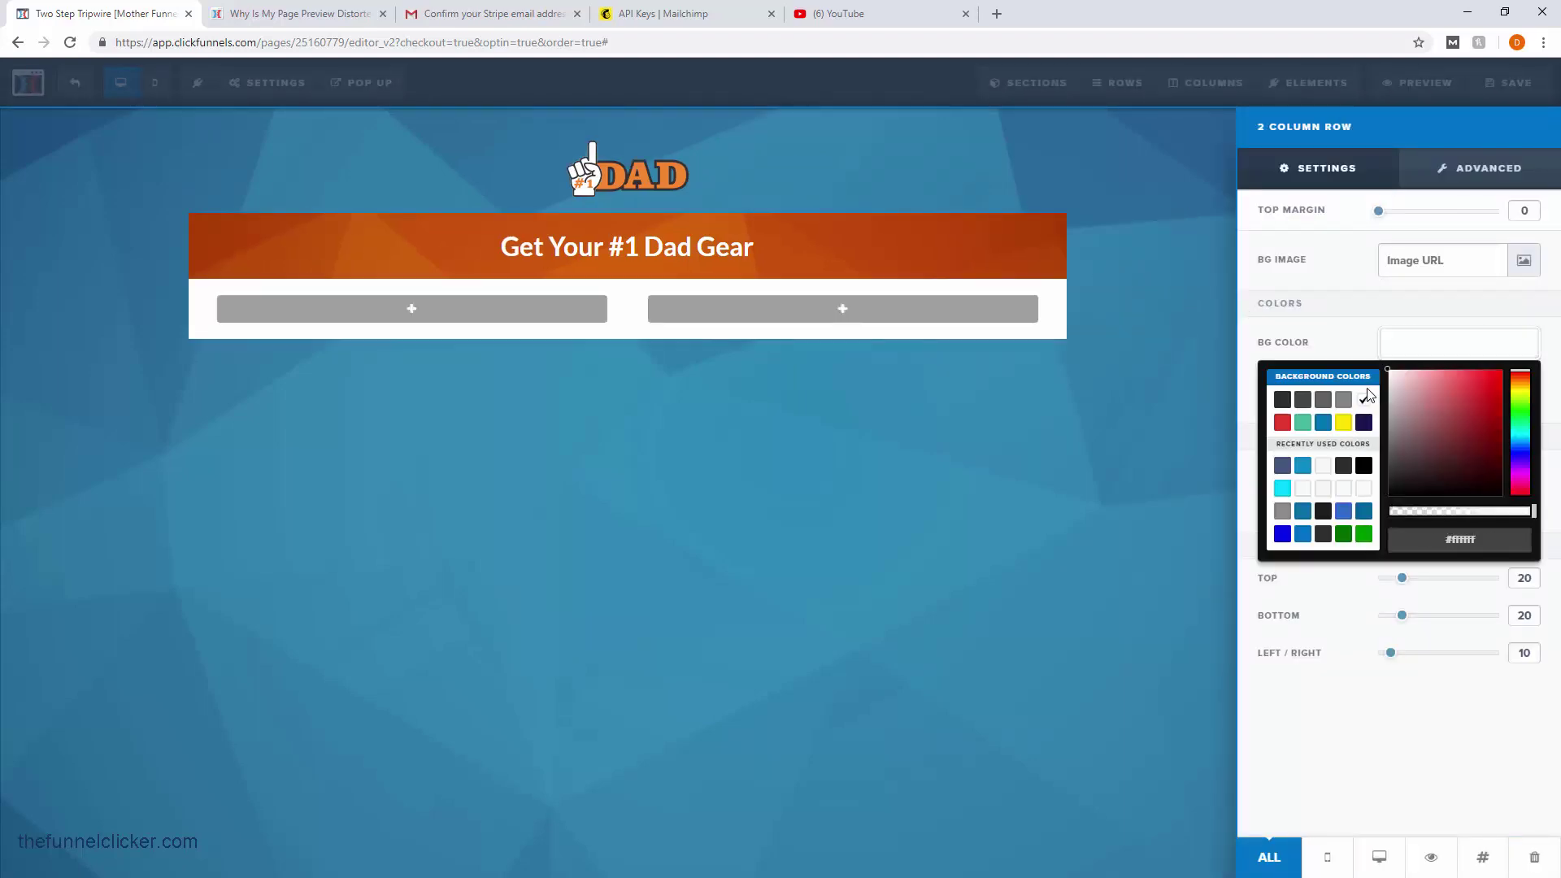
pyautogui.click(1252, 332)
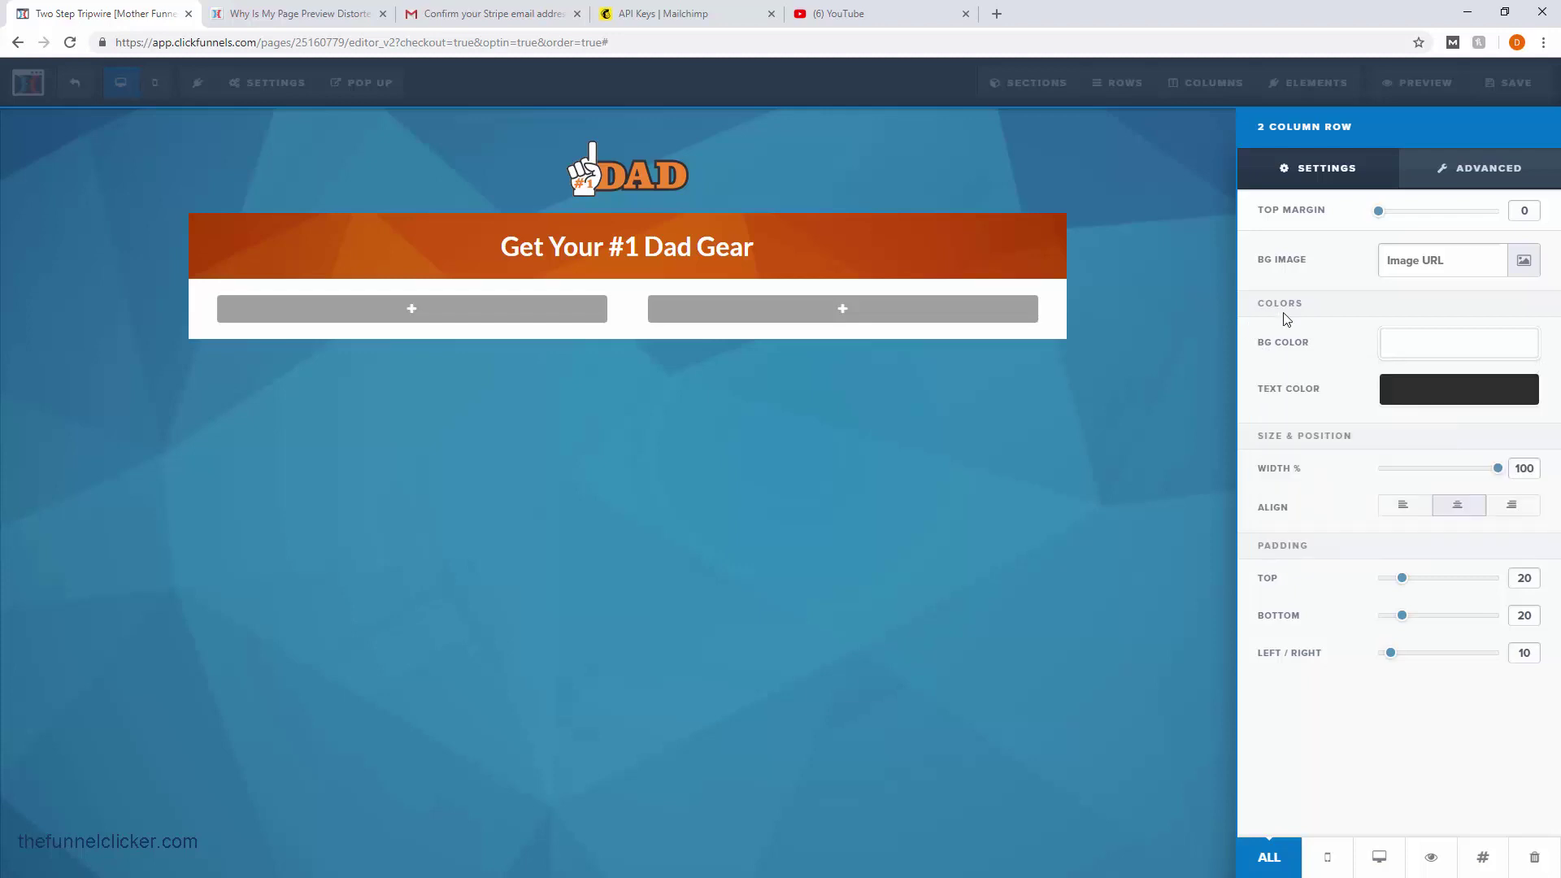
# - Give the two-column row a 10px corner radius on the bottom edges only
pyautogui.click(1473, 174)
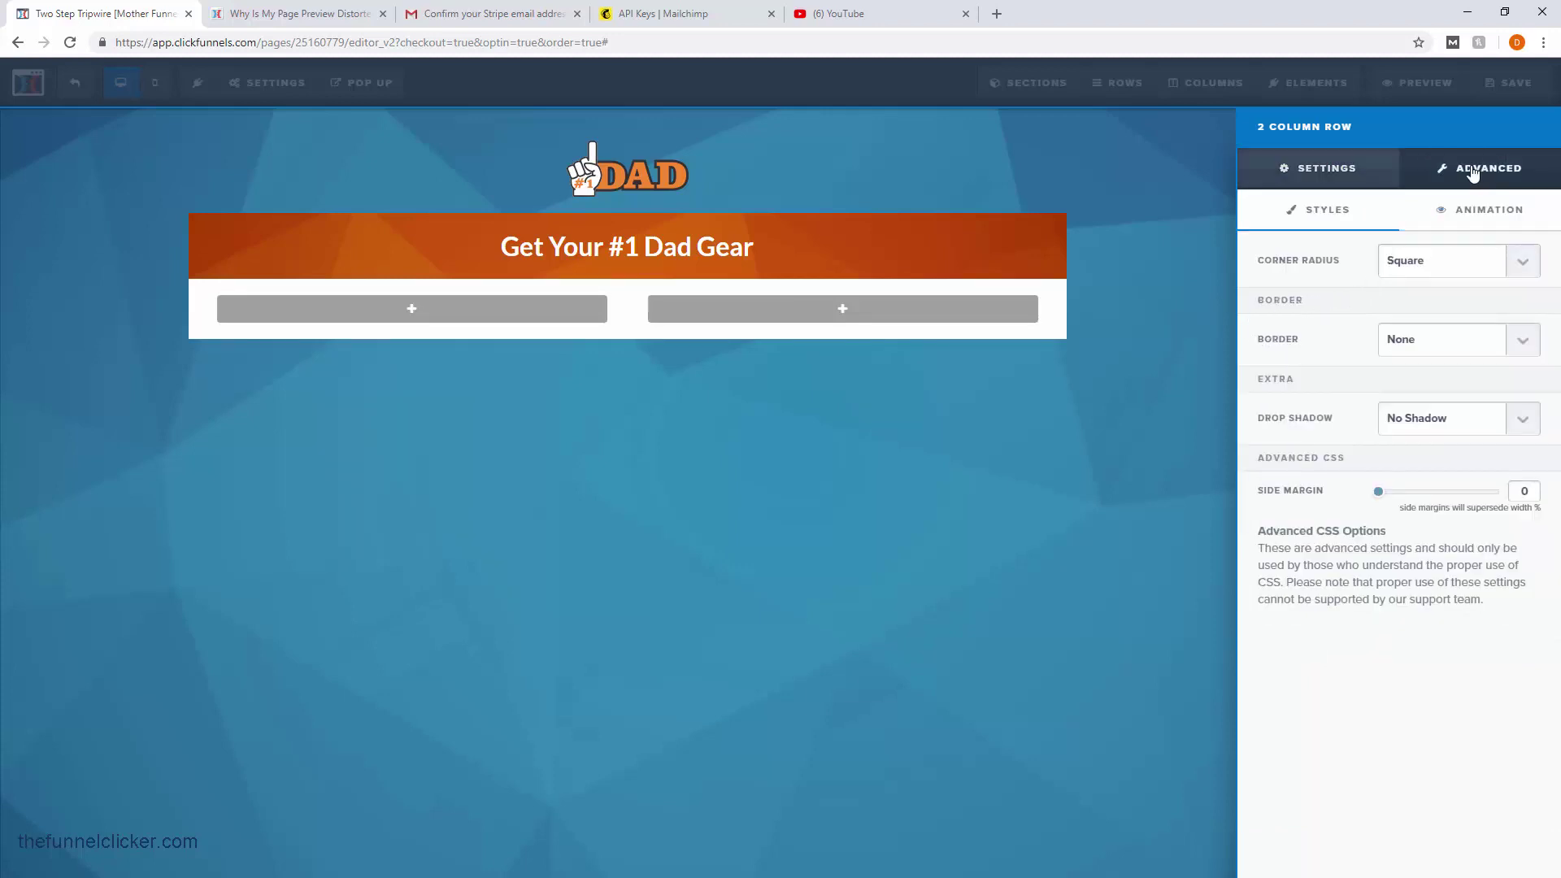
pyautogui.click(1502, 261)
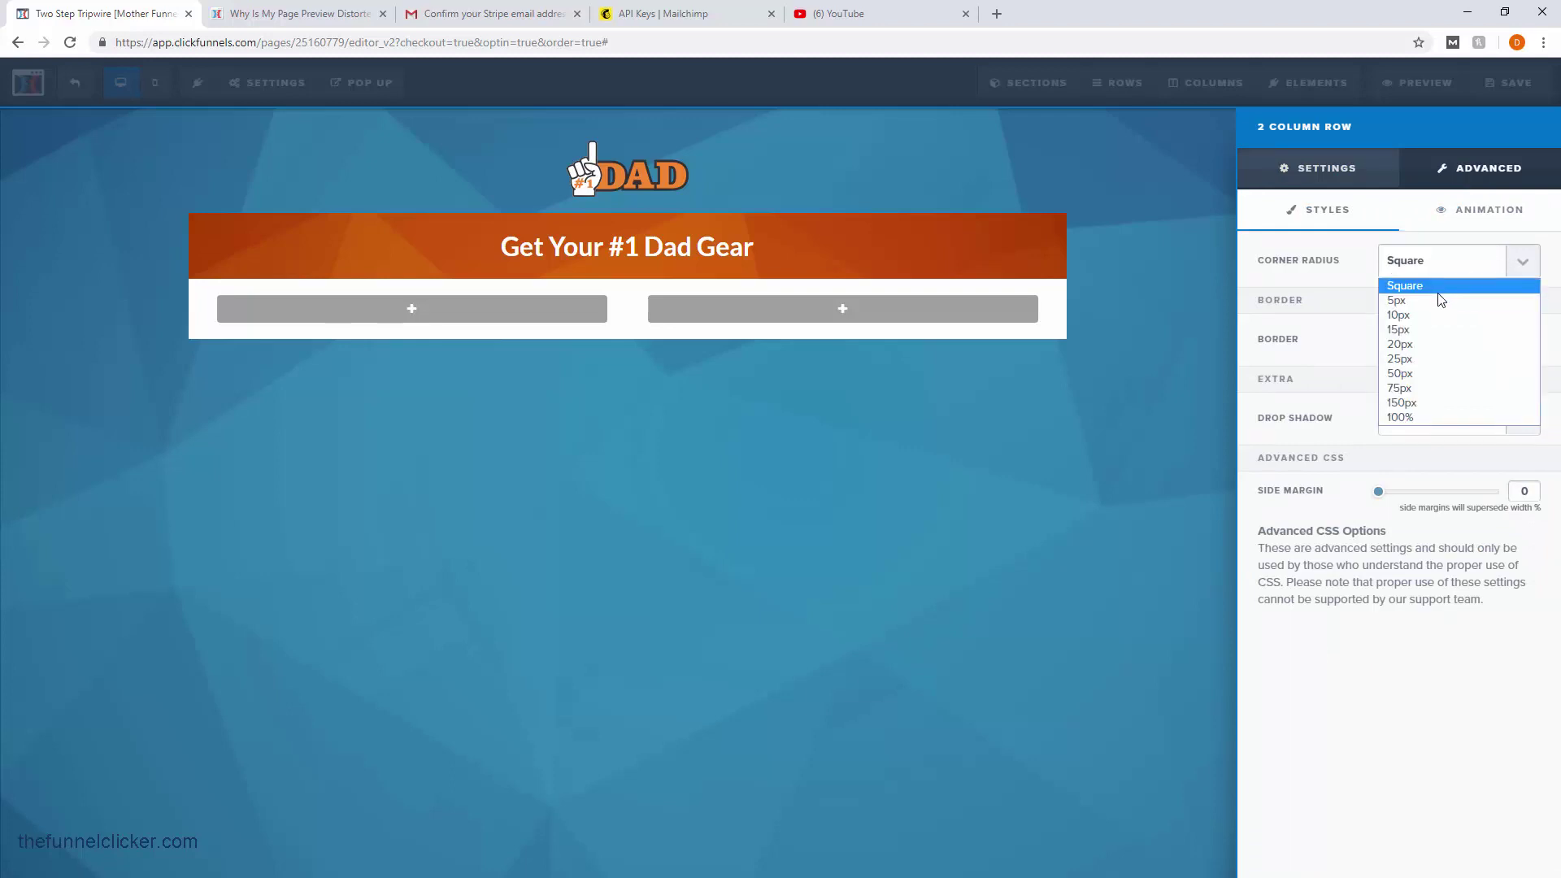
pyautogui.click(1427, 317)
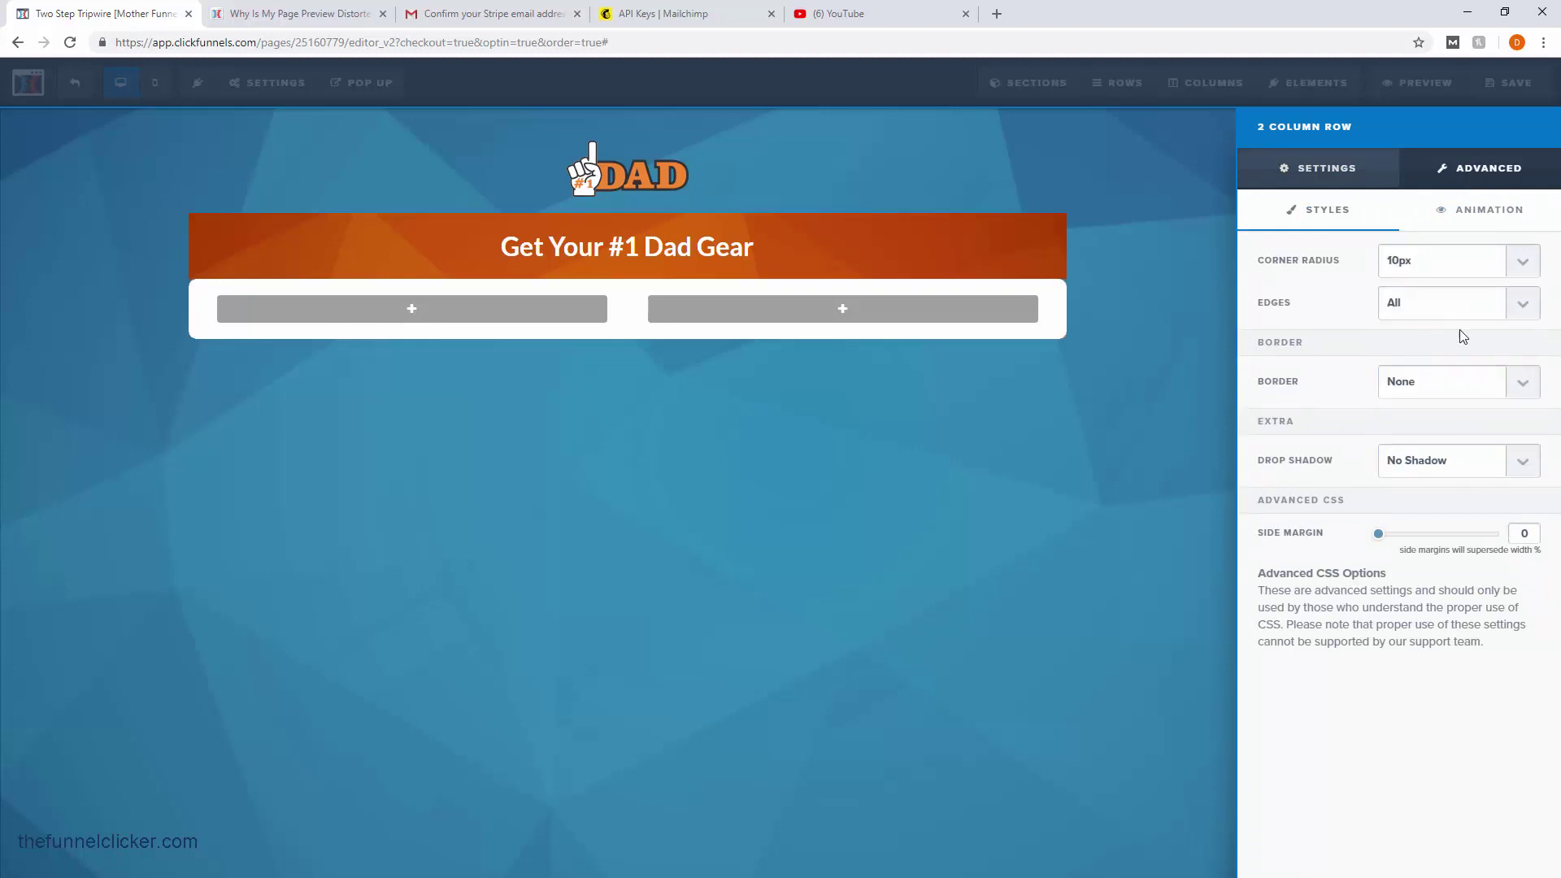
pyautogui.click(1492, 308)
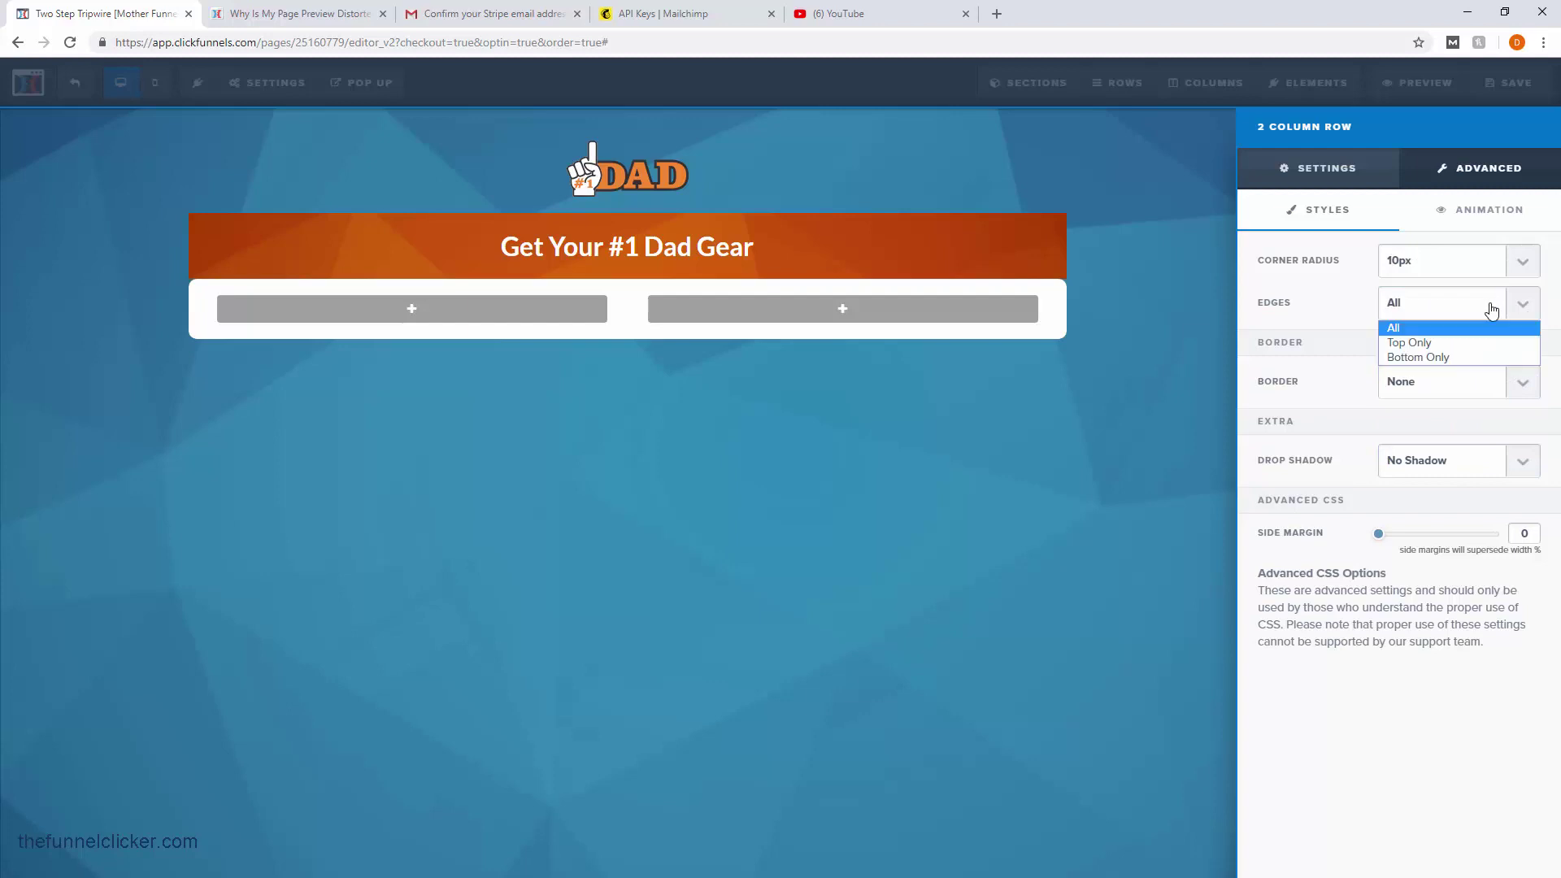
pyautogui.click(1445, 360)
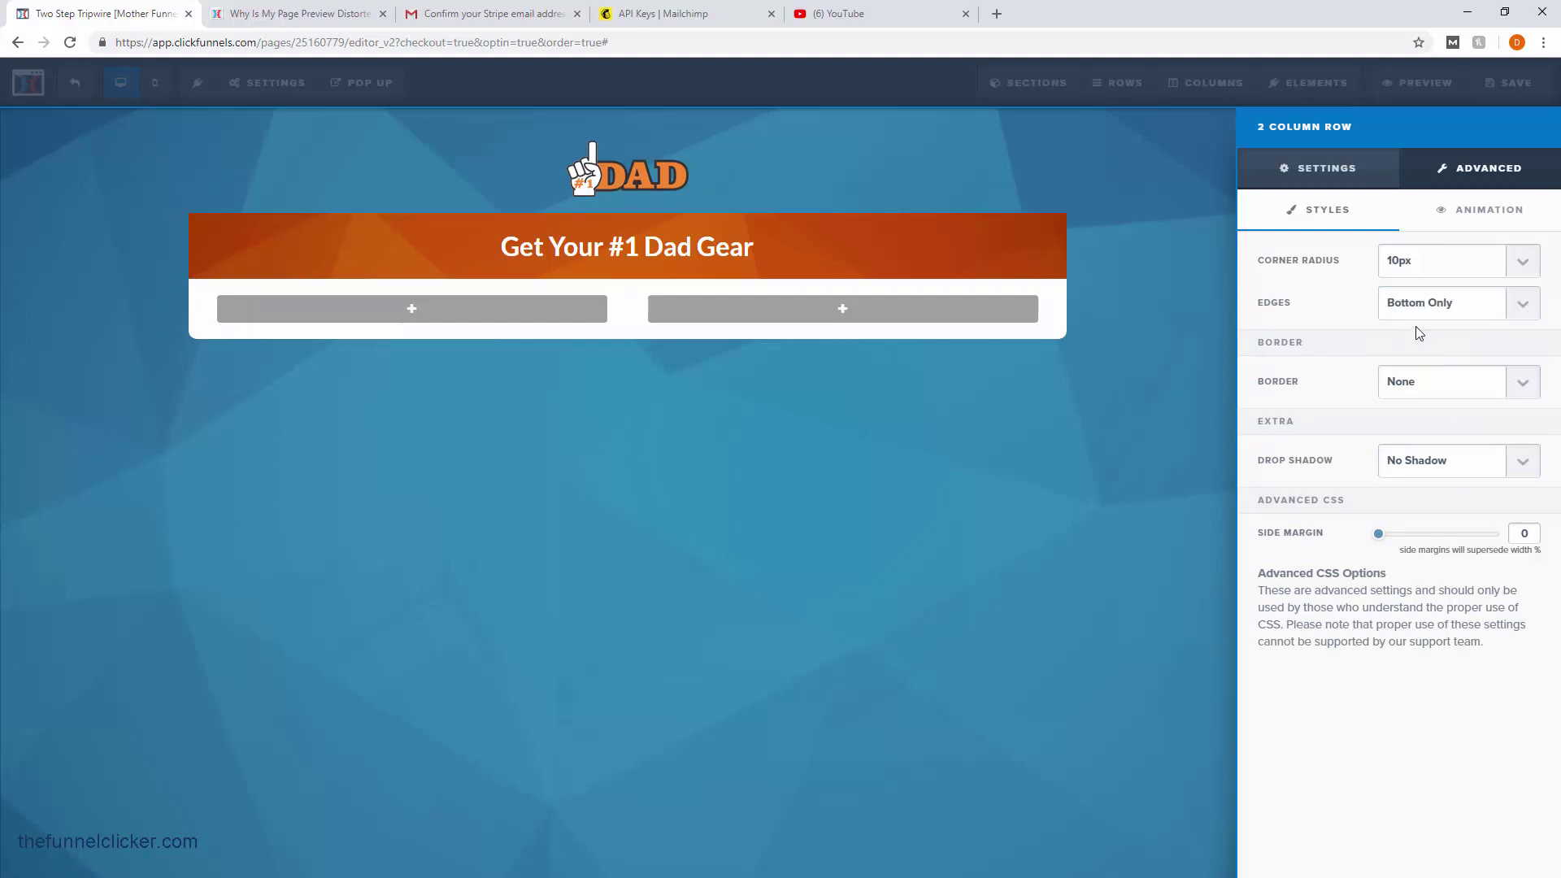
# - Set the two-column row's width to 96% and return to the page
pyautogui.click(1340, 174)
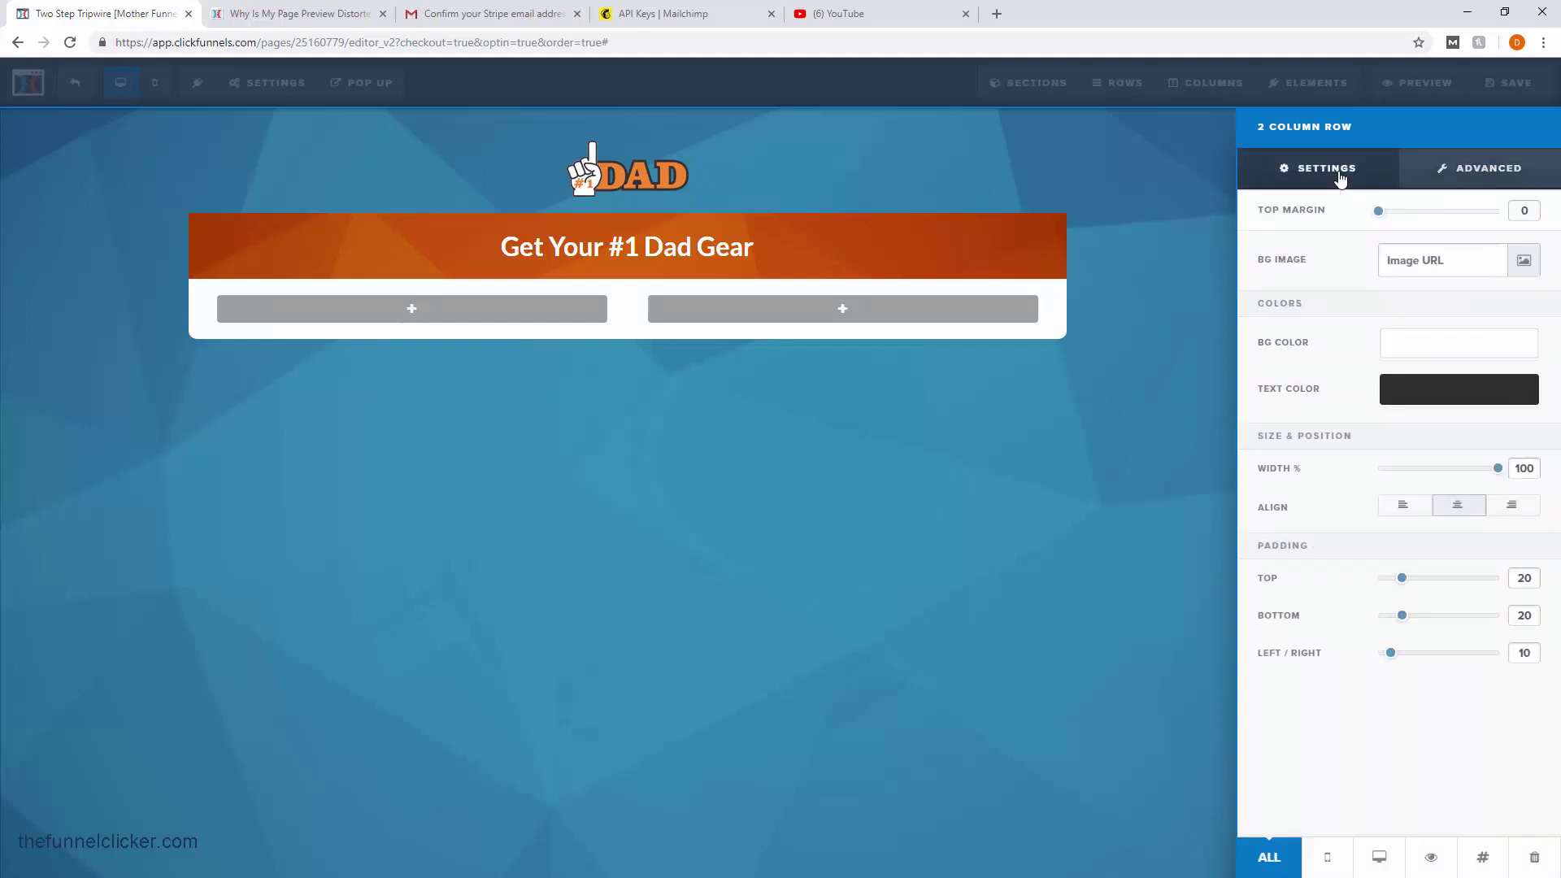
pyautogui.moveTo(1537, 469); pyautogui.dragTo(1501, 473)
pyautogui.write('96')
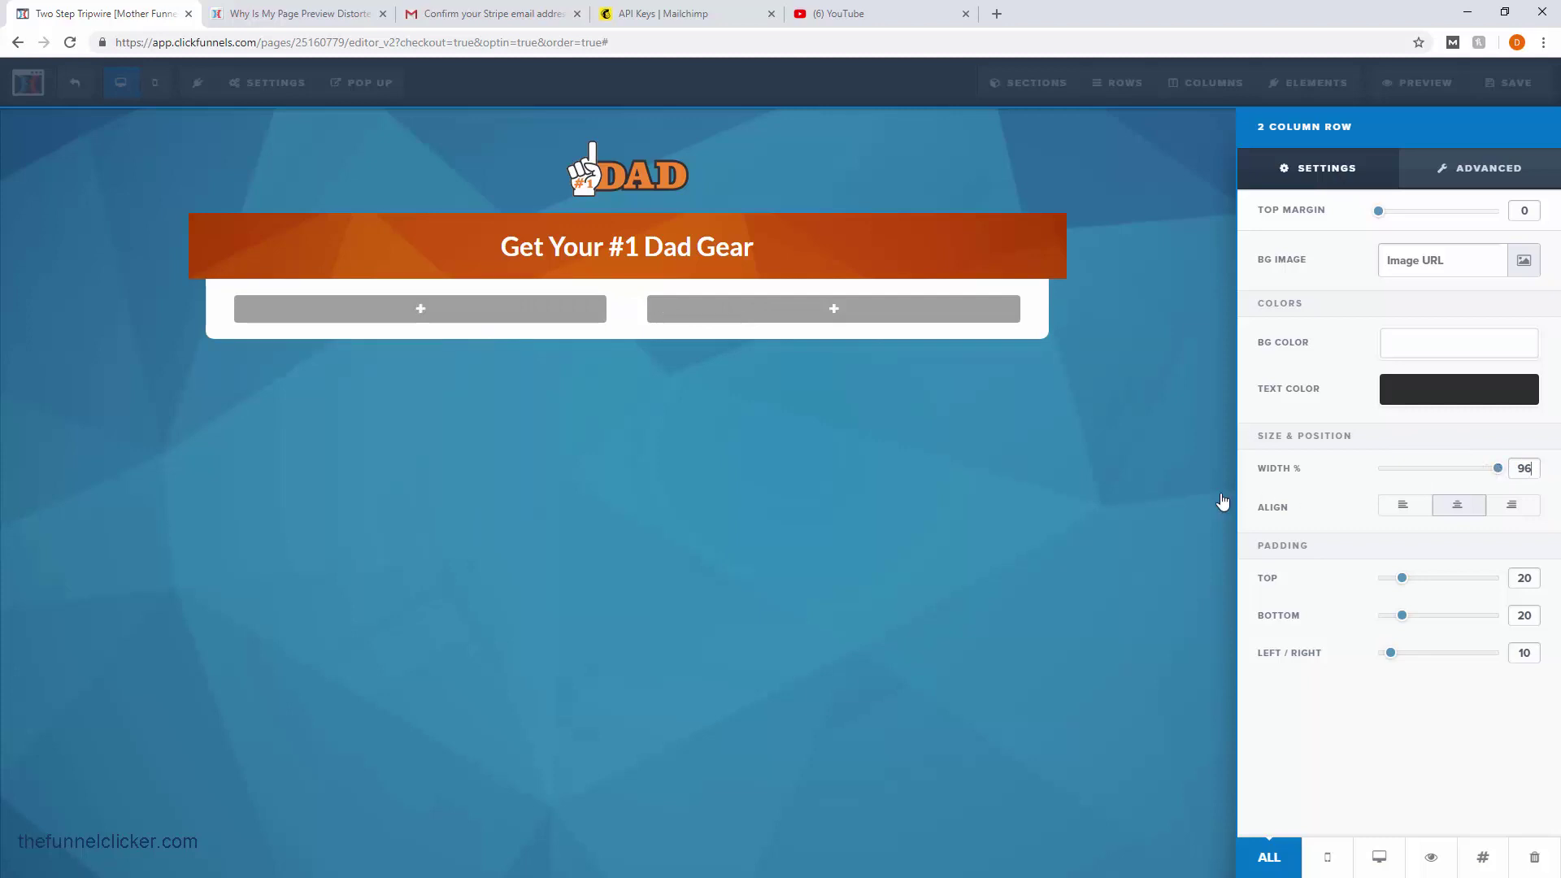
pyautogui.click(1162, 502)
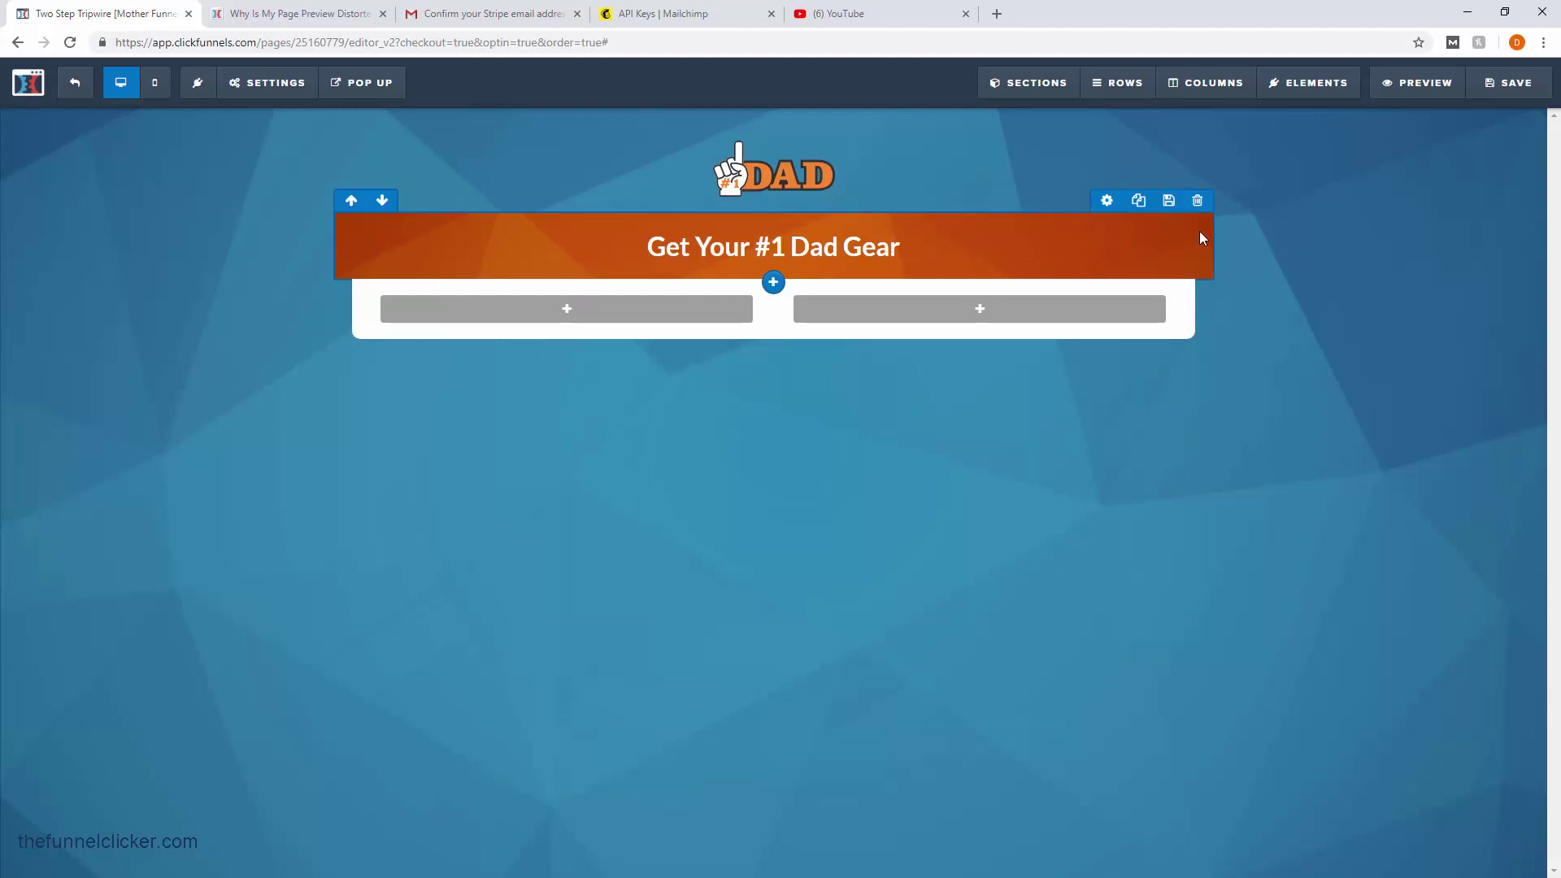
# - Apply a 40% drop shadow to the headline row and save the page
pyautogui.click(1112, 202)
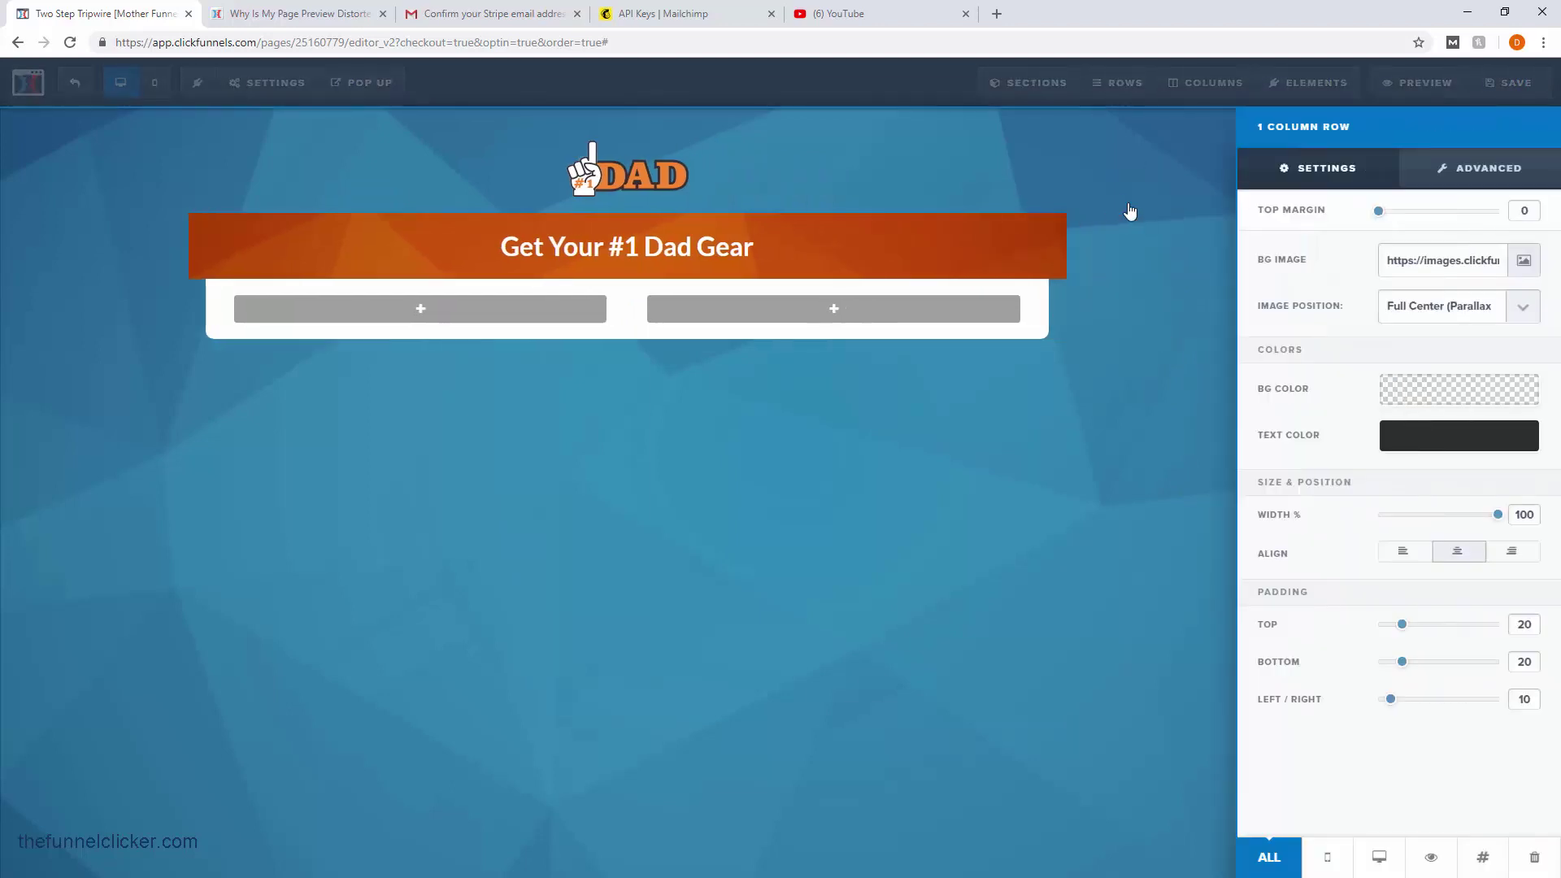
pyautogui.click(1459, 169)
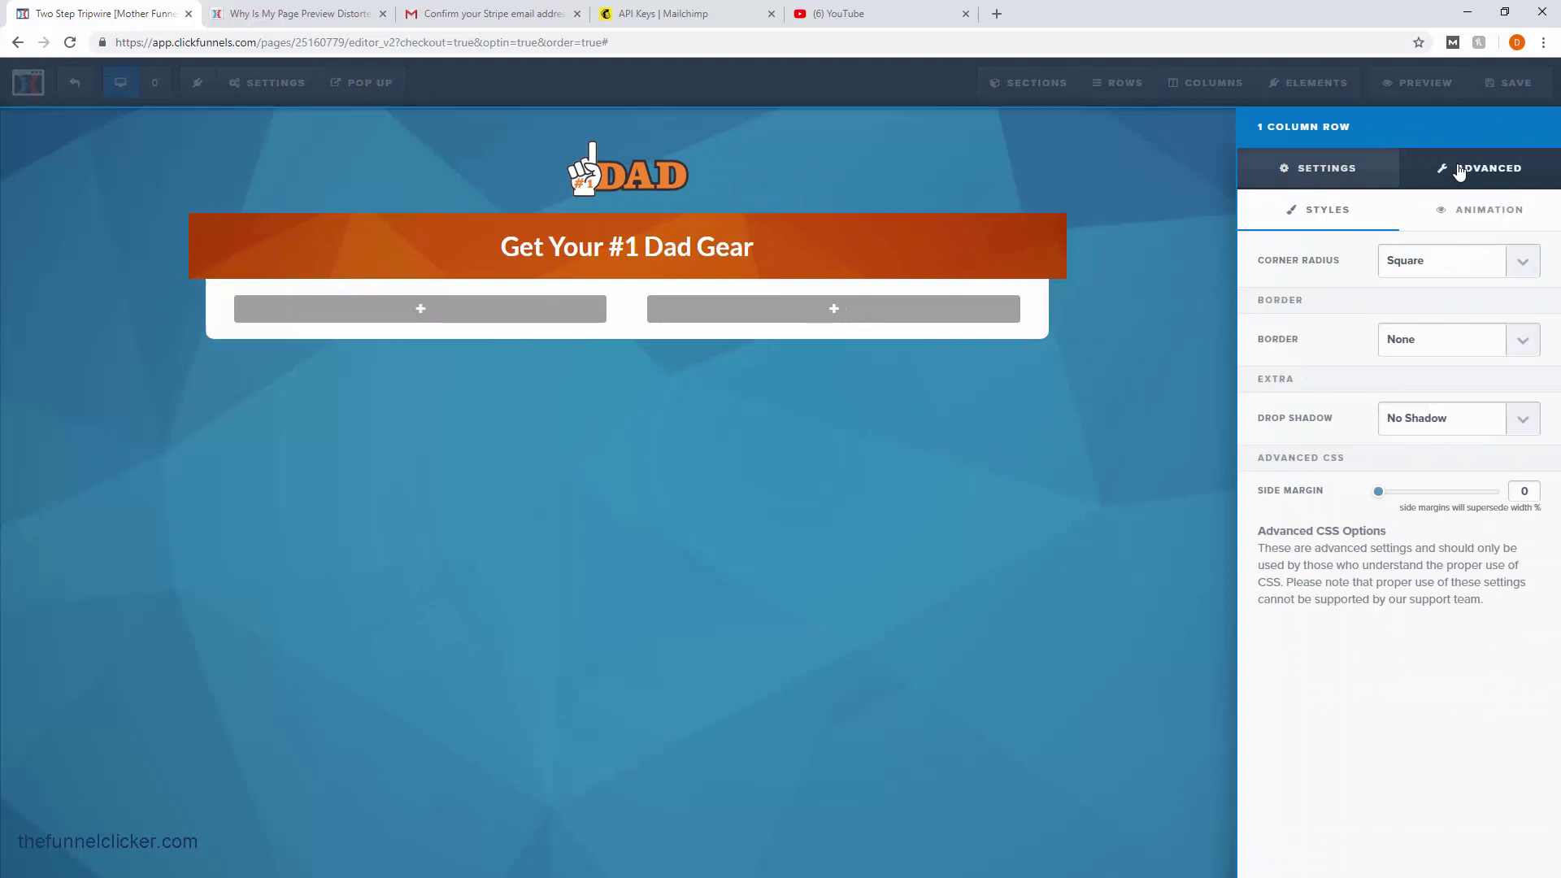
pyautogui.click(1522, 420)
pyautogui.click(1417, 518)
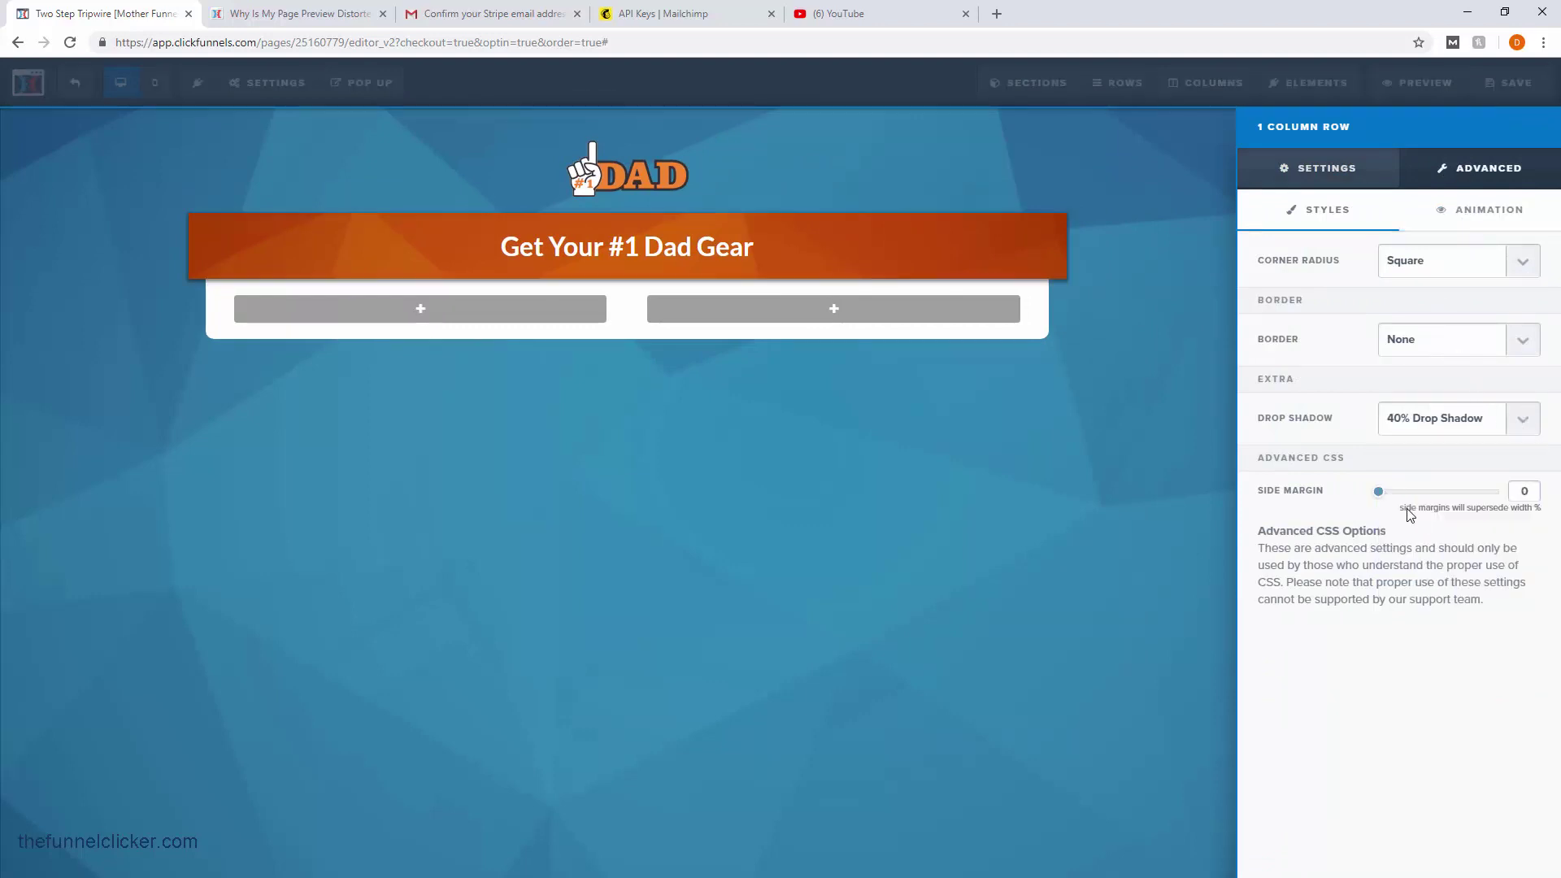
pyautogui.click(1114, 430)
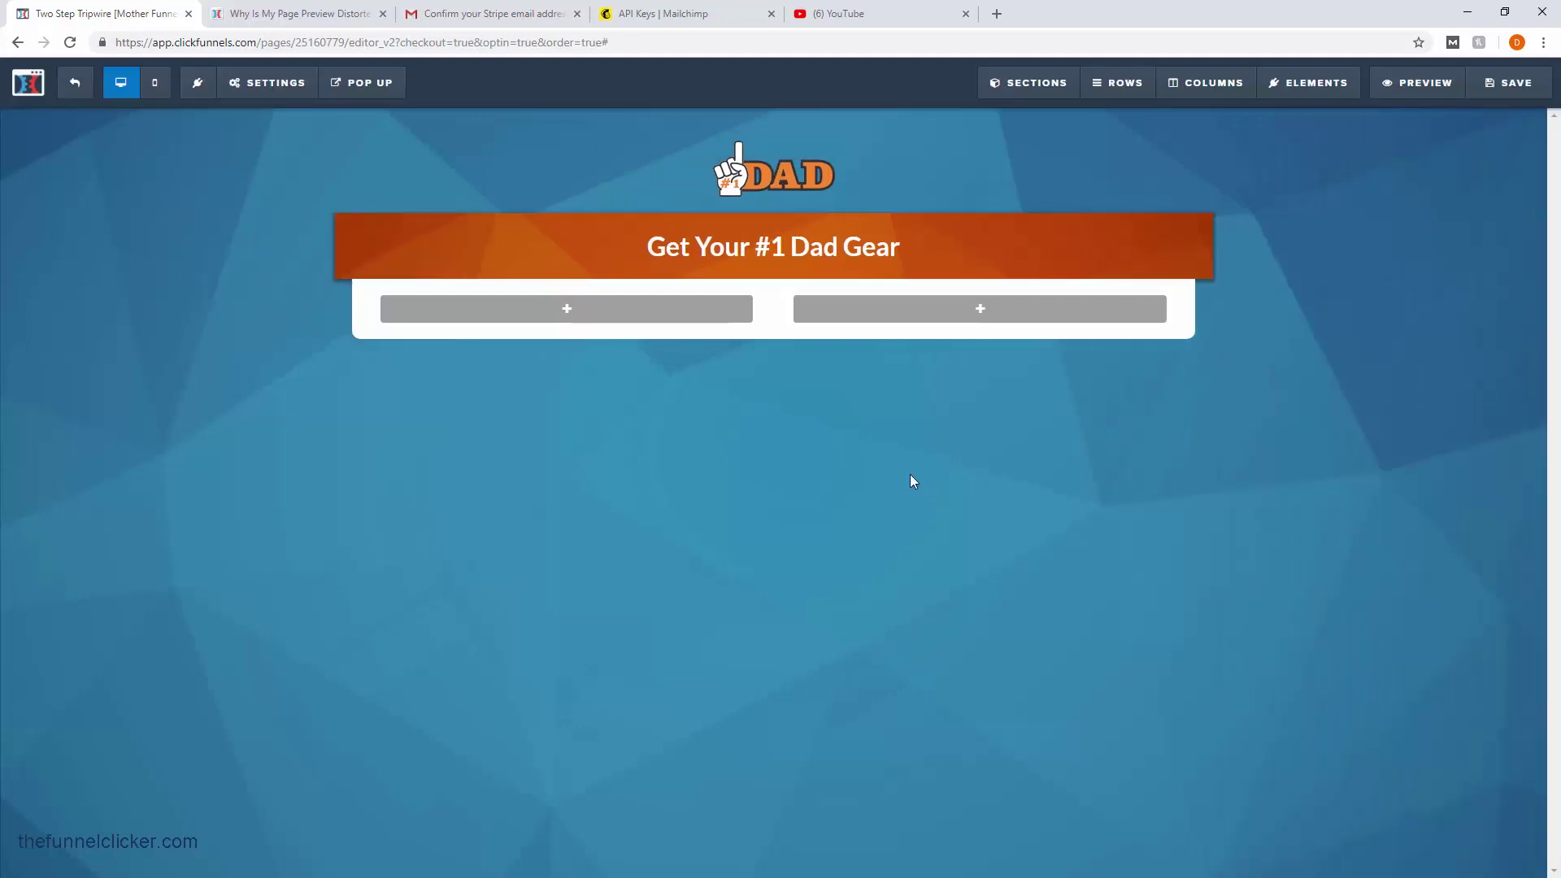
pyautogui.click(1528, 88)
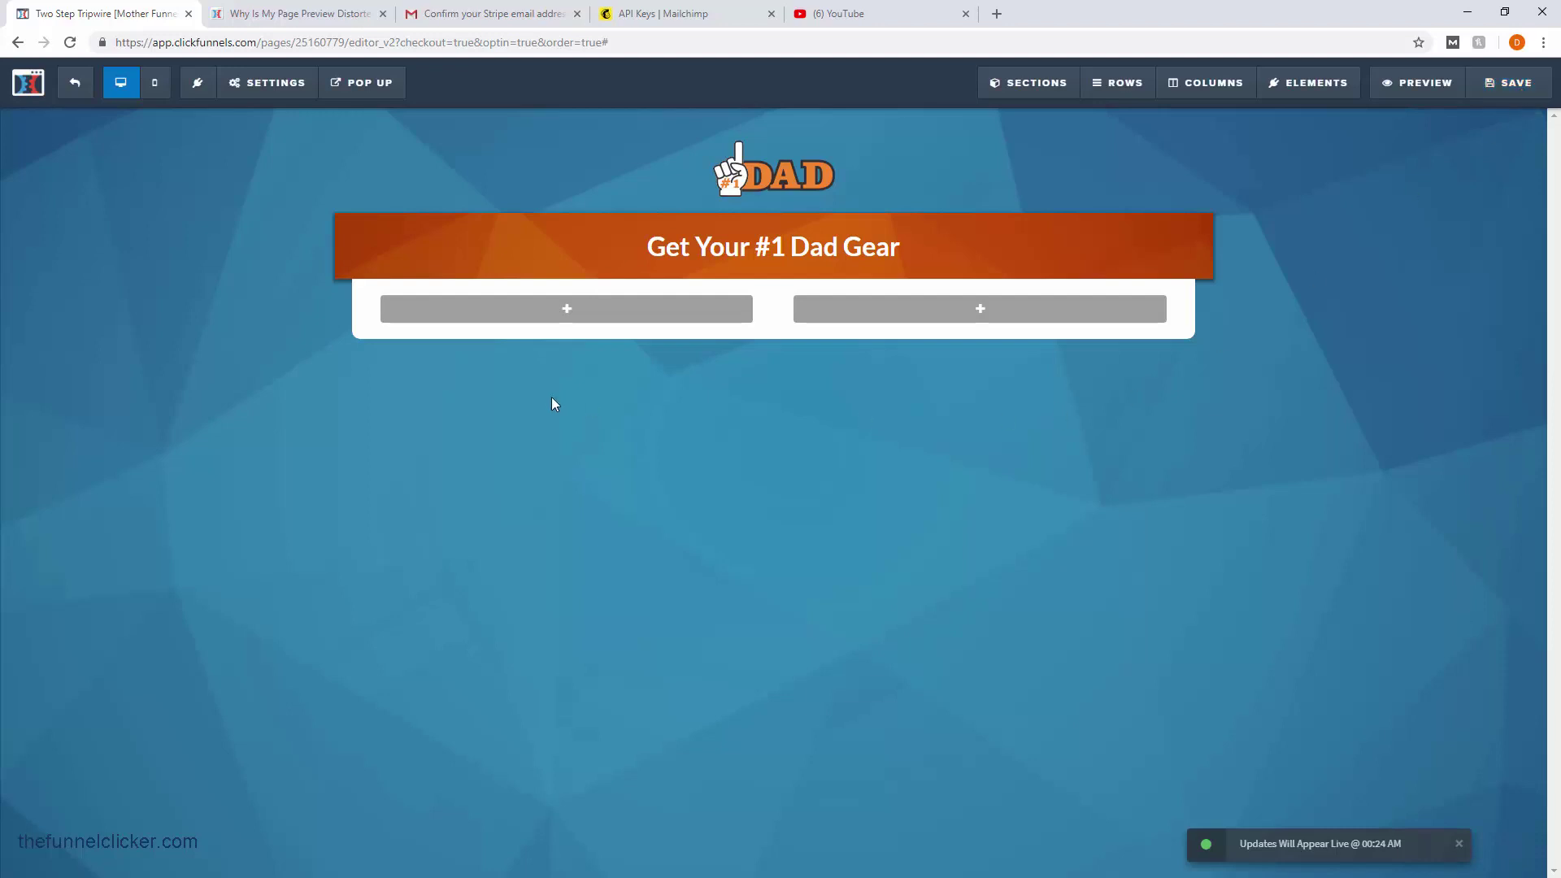
# - Add an Image Popup element to the first column of the two-column row
pyautogui.moveTo(550, 317)
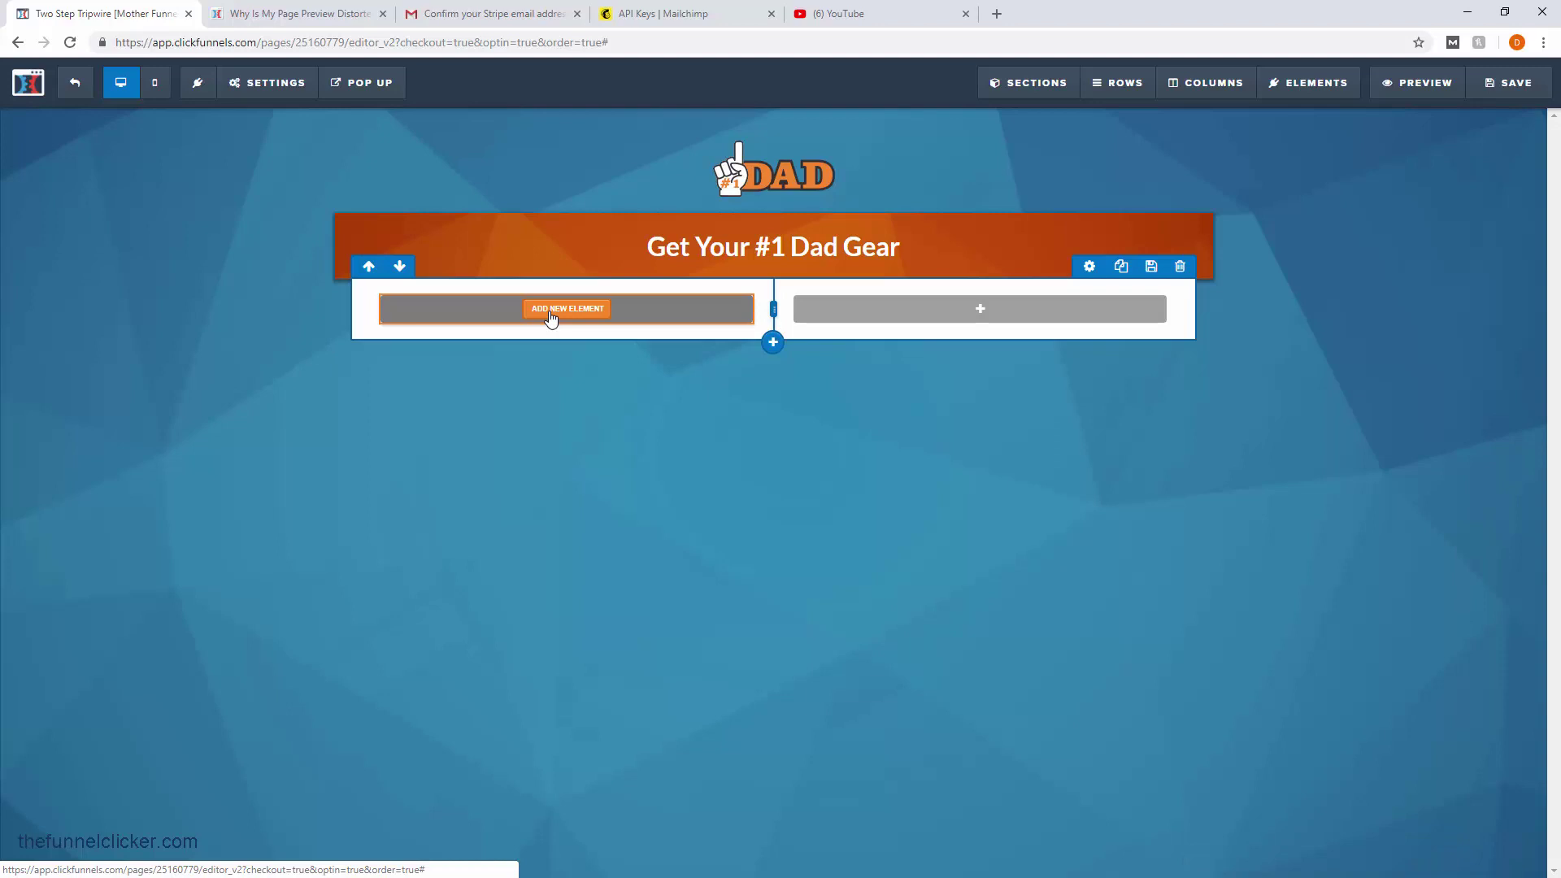
pyautogui.click(551, 313)
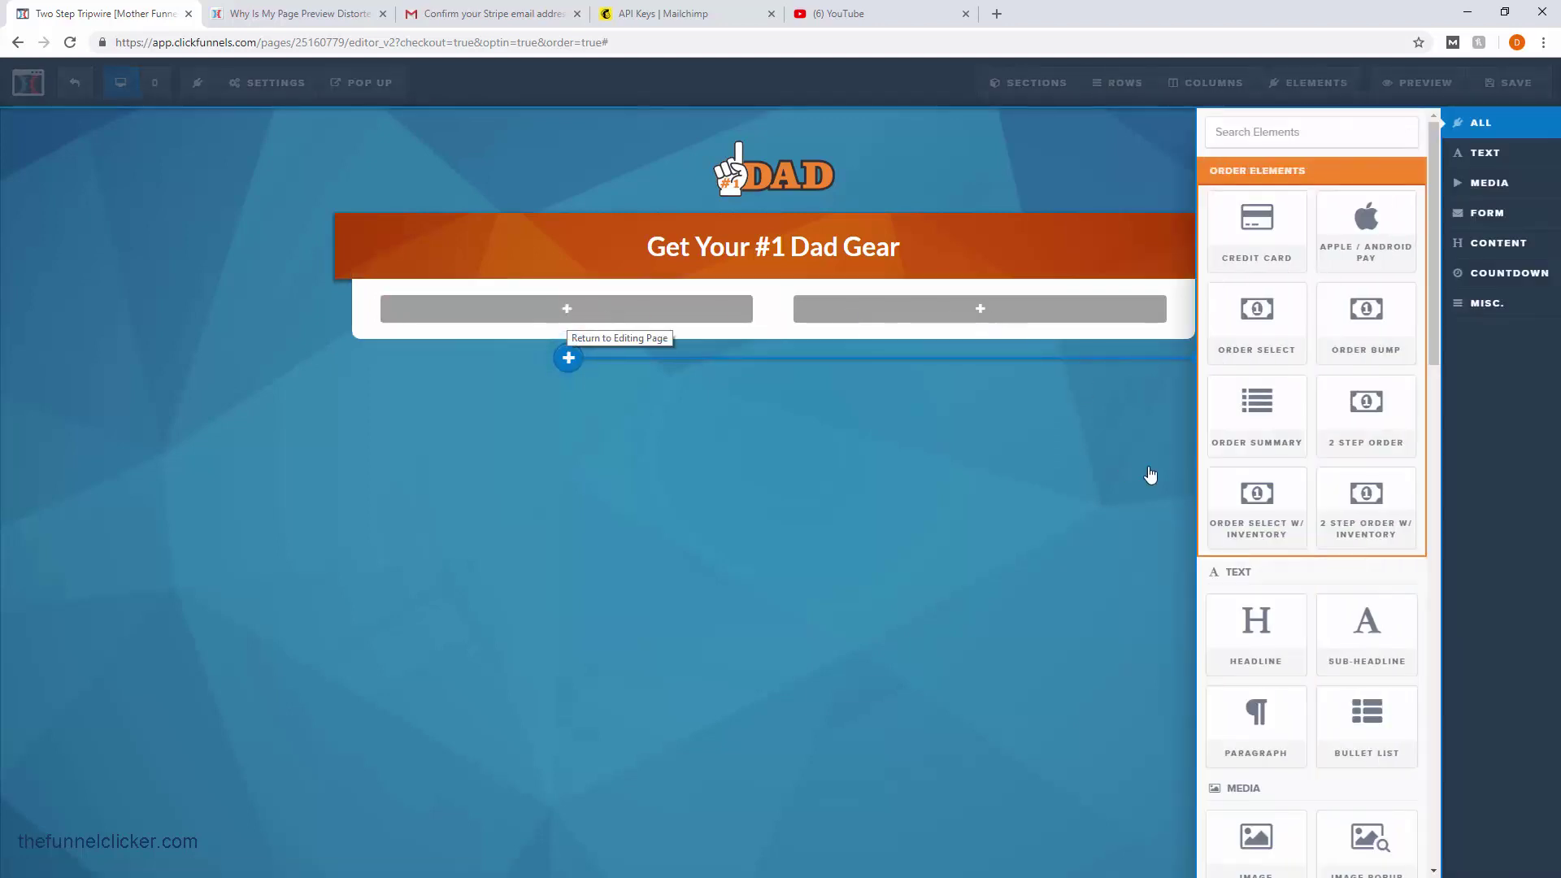
pyautogui.scroll(-2, 1370, 724)
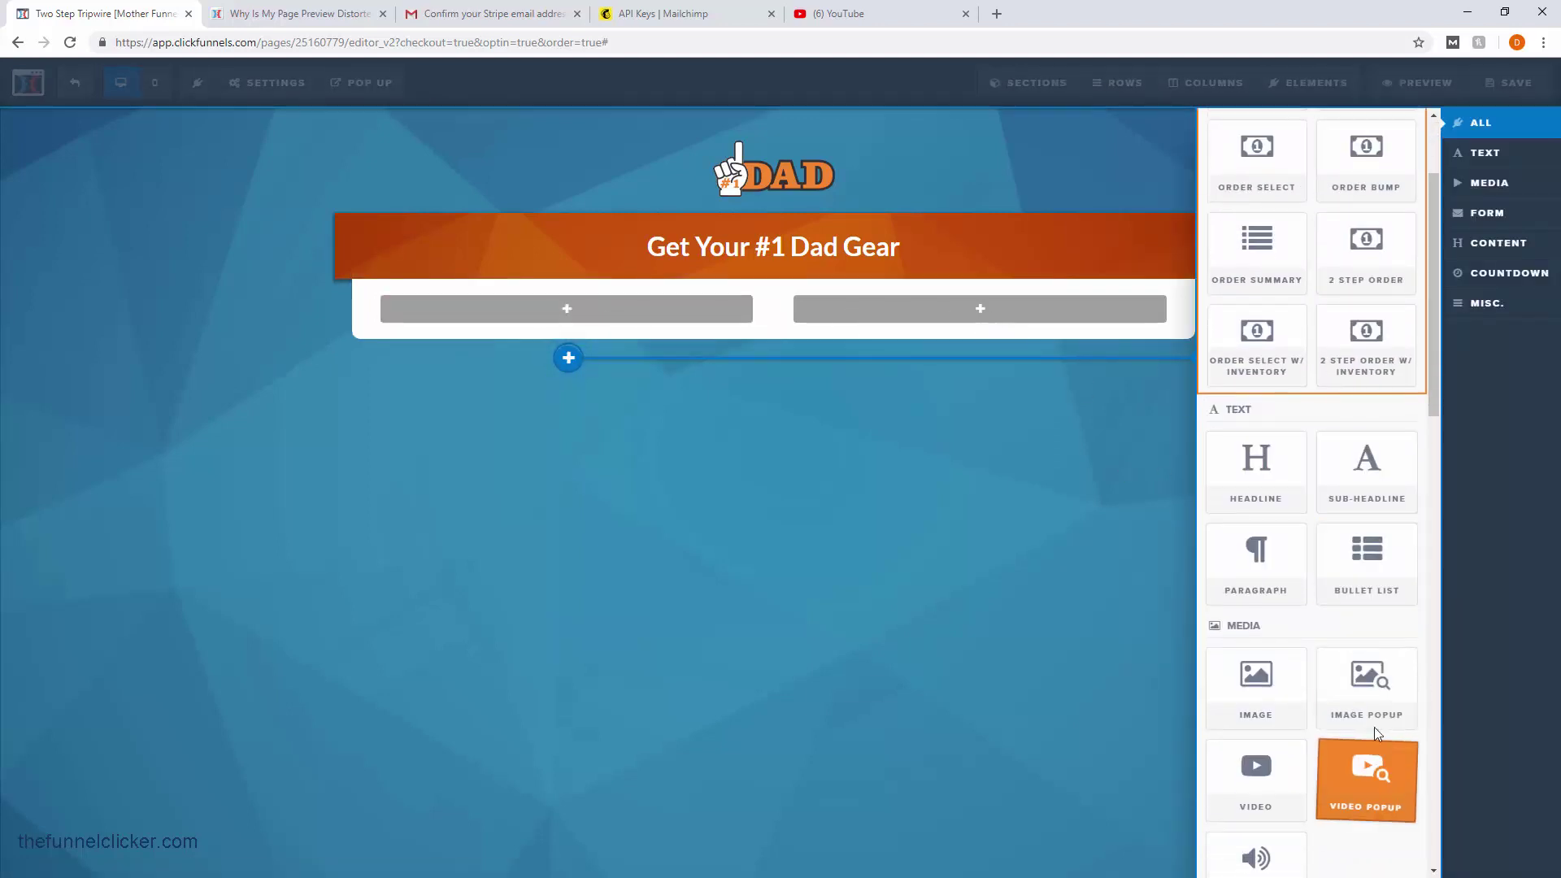
pyautogui.click(1374, 733)
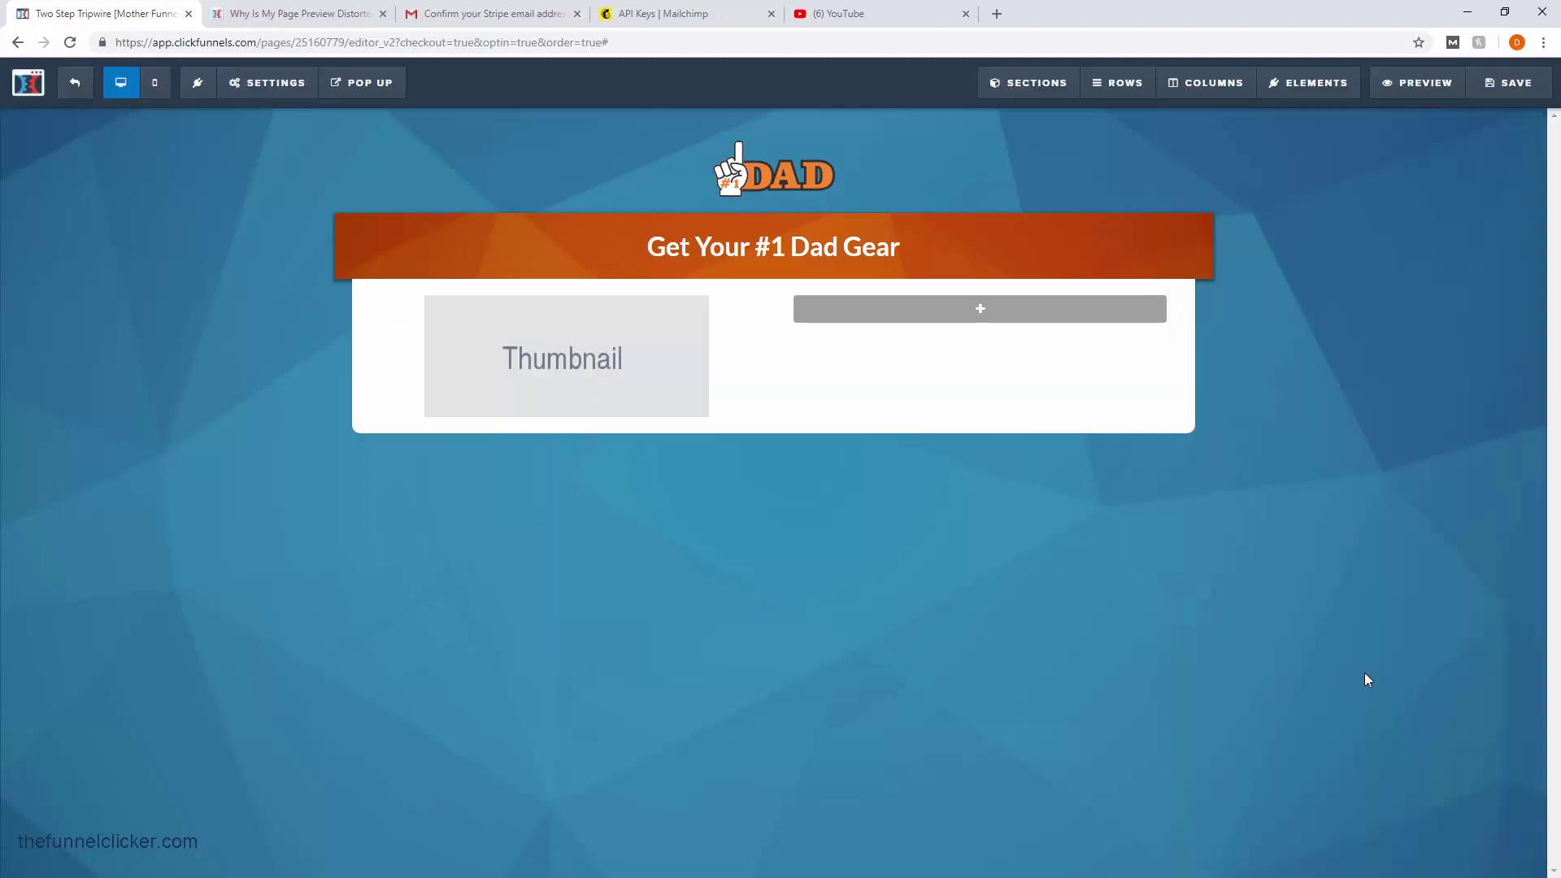
# - Set the image popup's thumbnail to the single #1 Dad mug image from the library
pyautogui.click(599, 377)
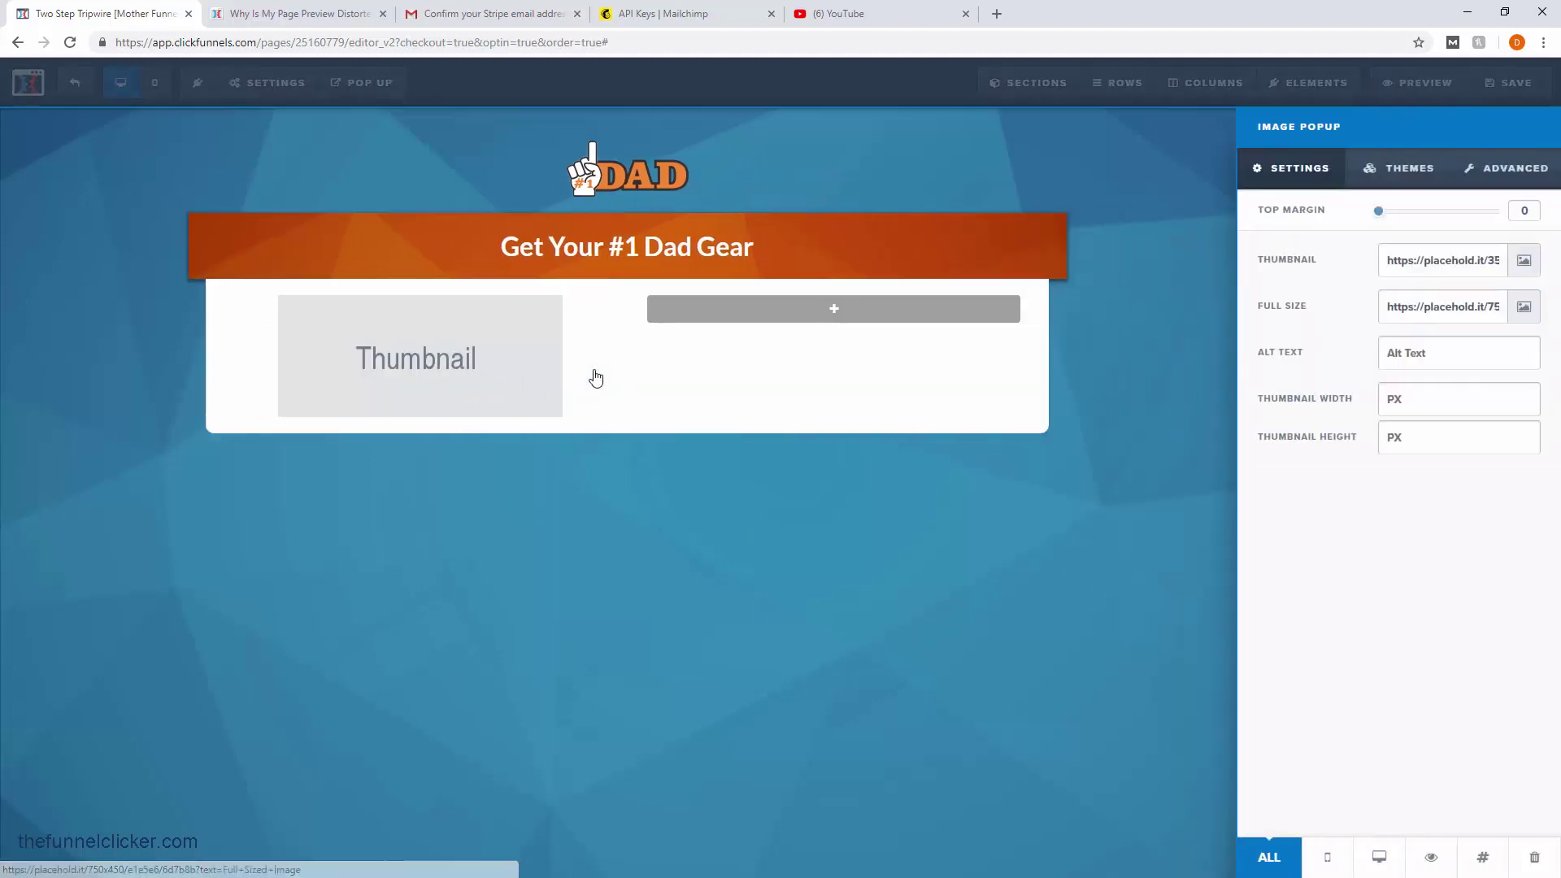
pyautogui.click(1524, 260)
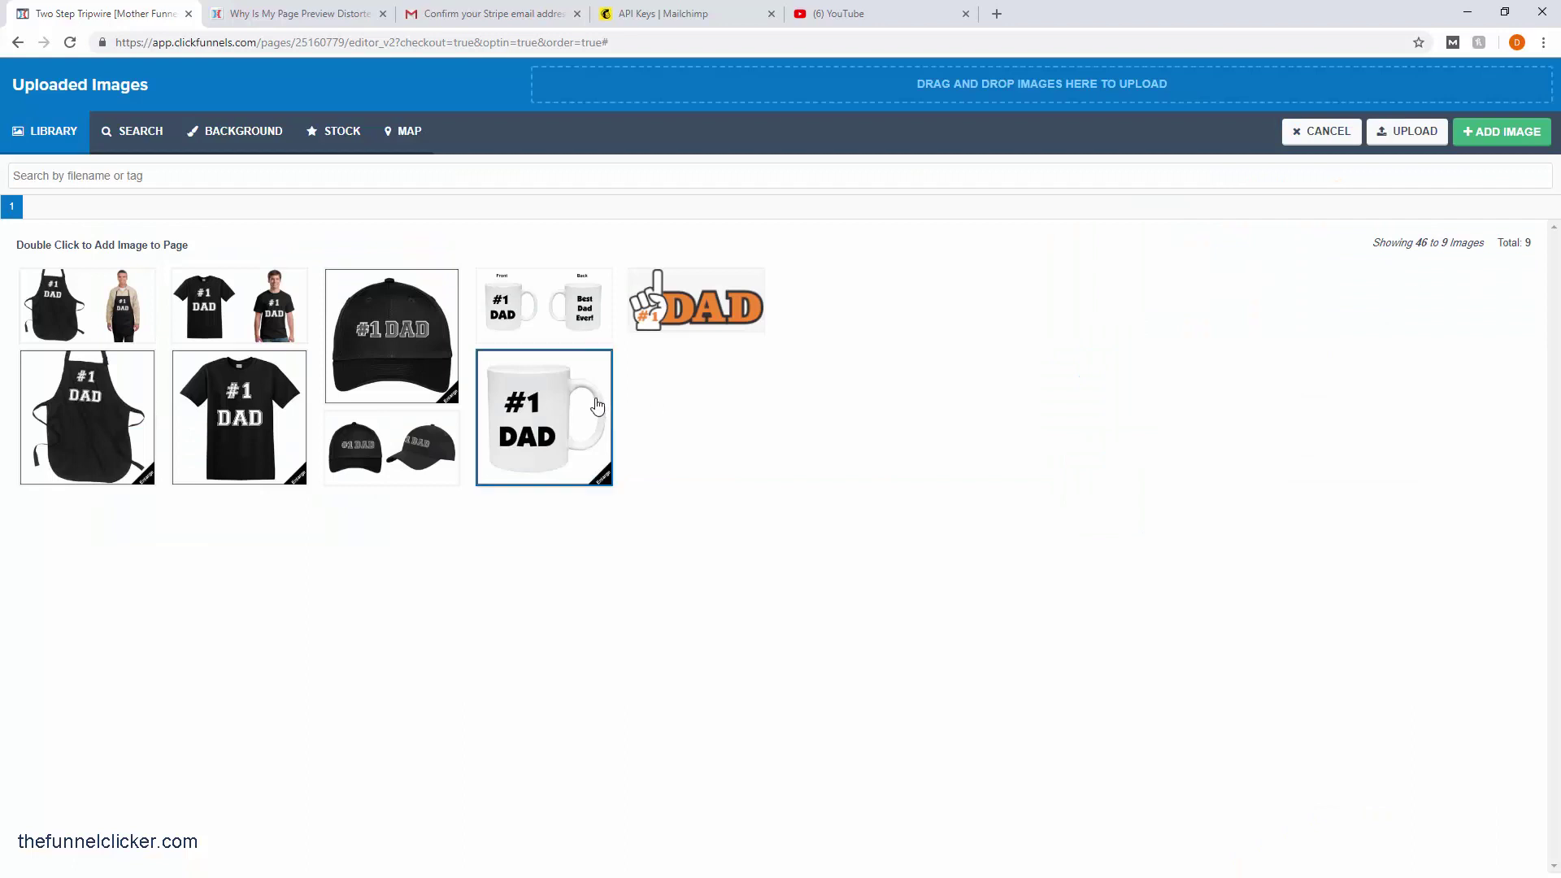
pyautogui.click(529, 419)
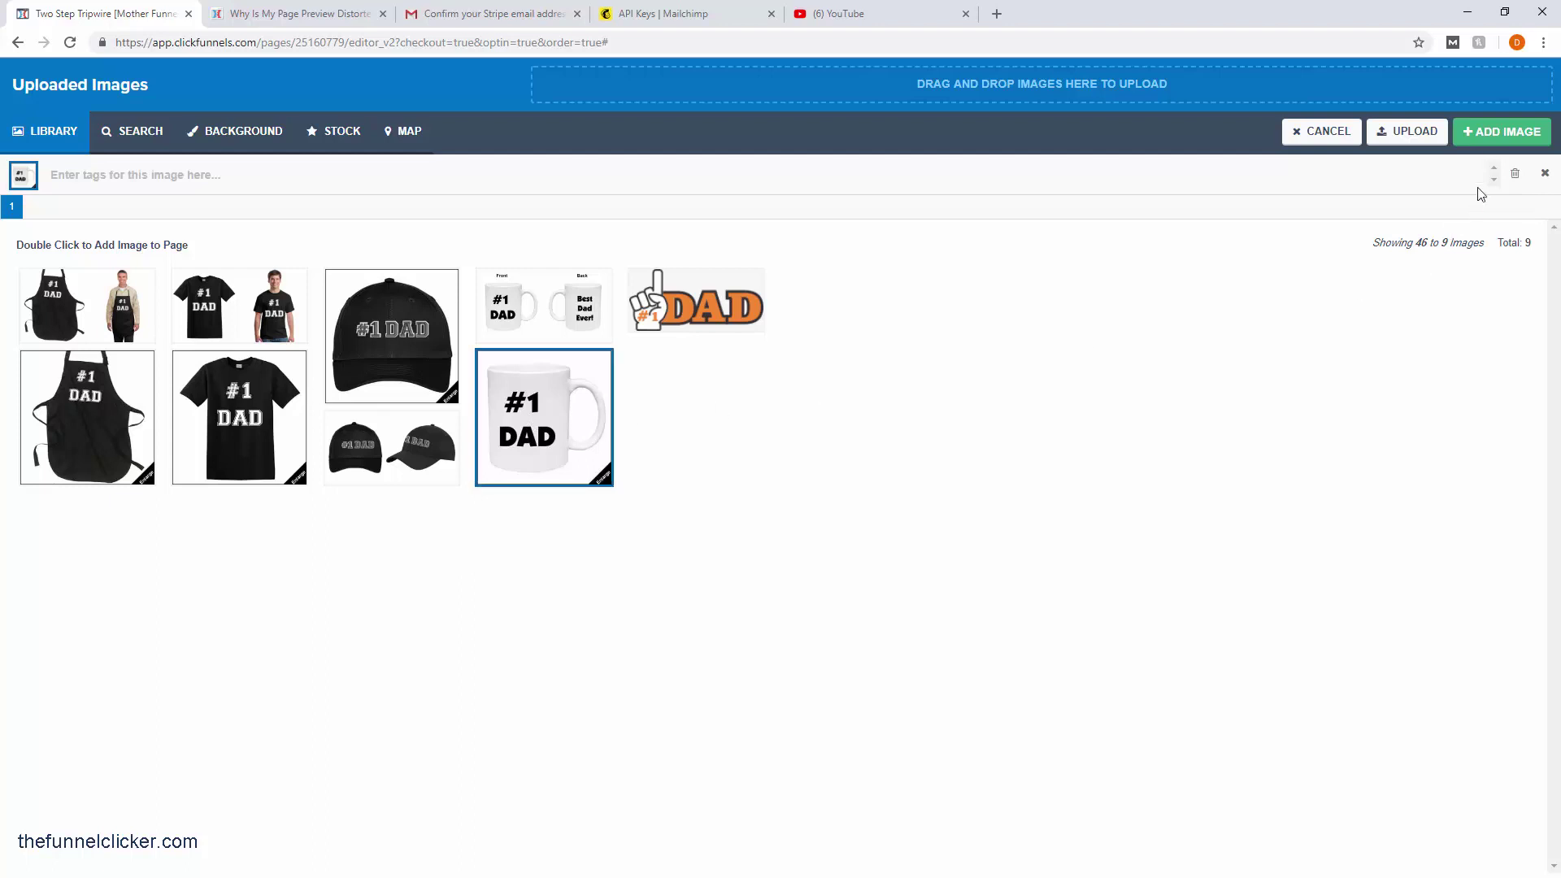
pyautogui.click(1501, 132)
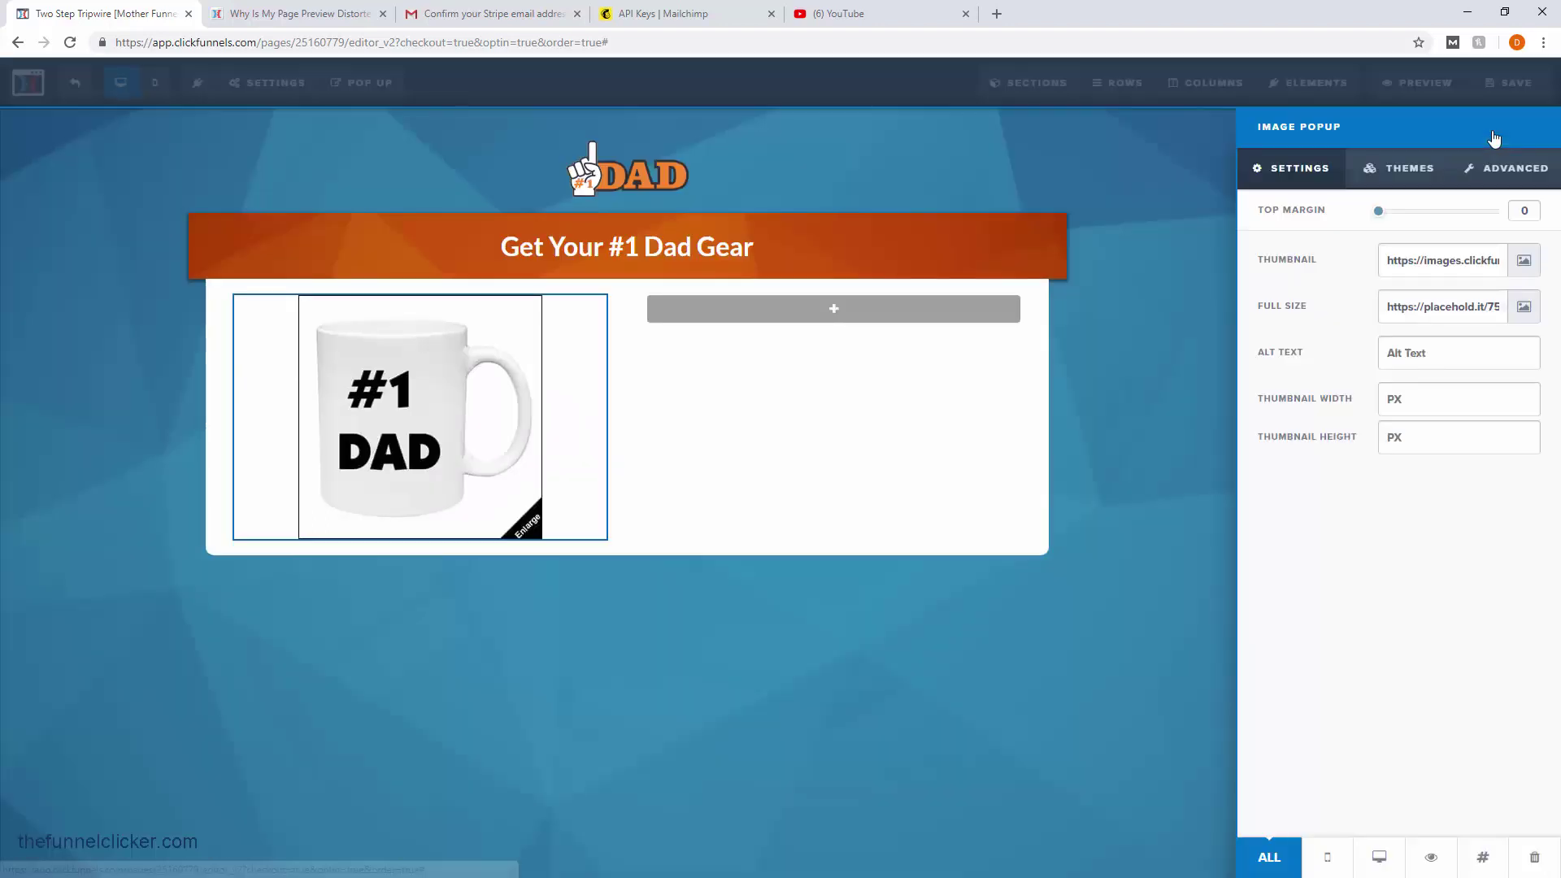
# - Set the image popup's full-size image to the front-and-back mug picture and return to the page
pyautogui.click(1523, 309)
pyautogui.click(564, 318)
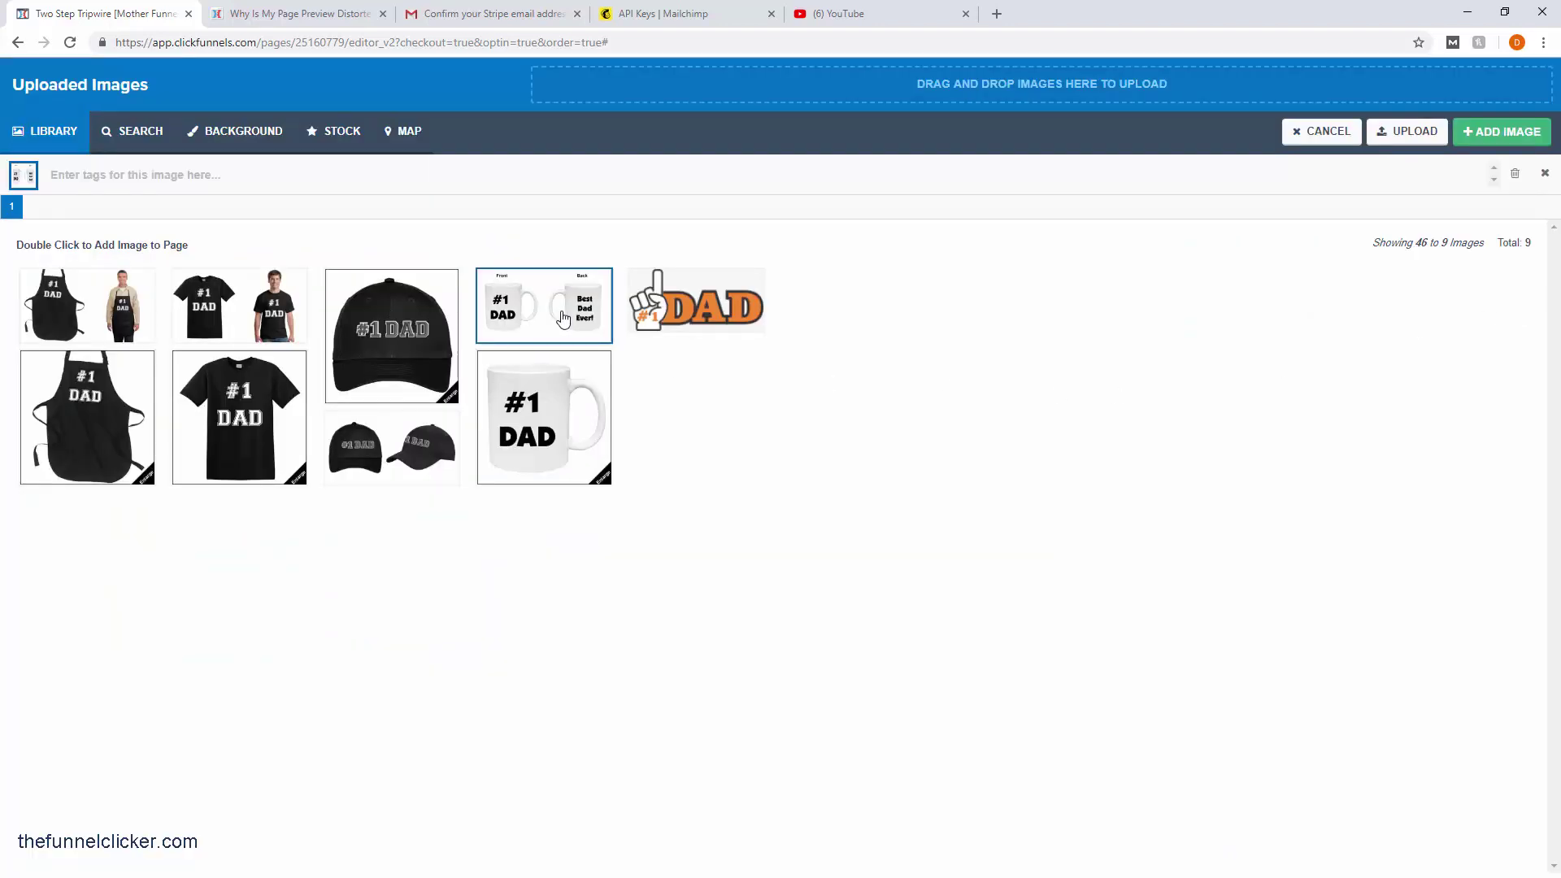
pyautogui.click(1502, 131)
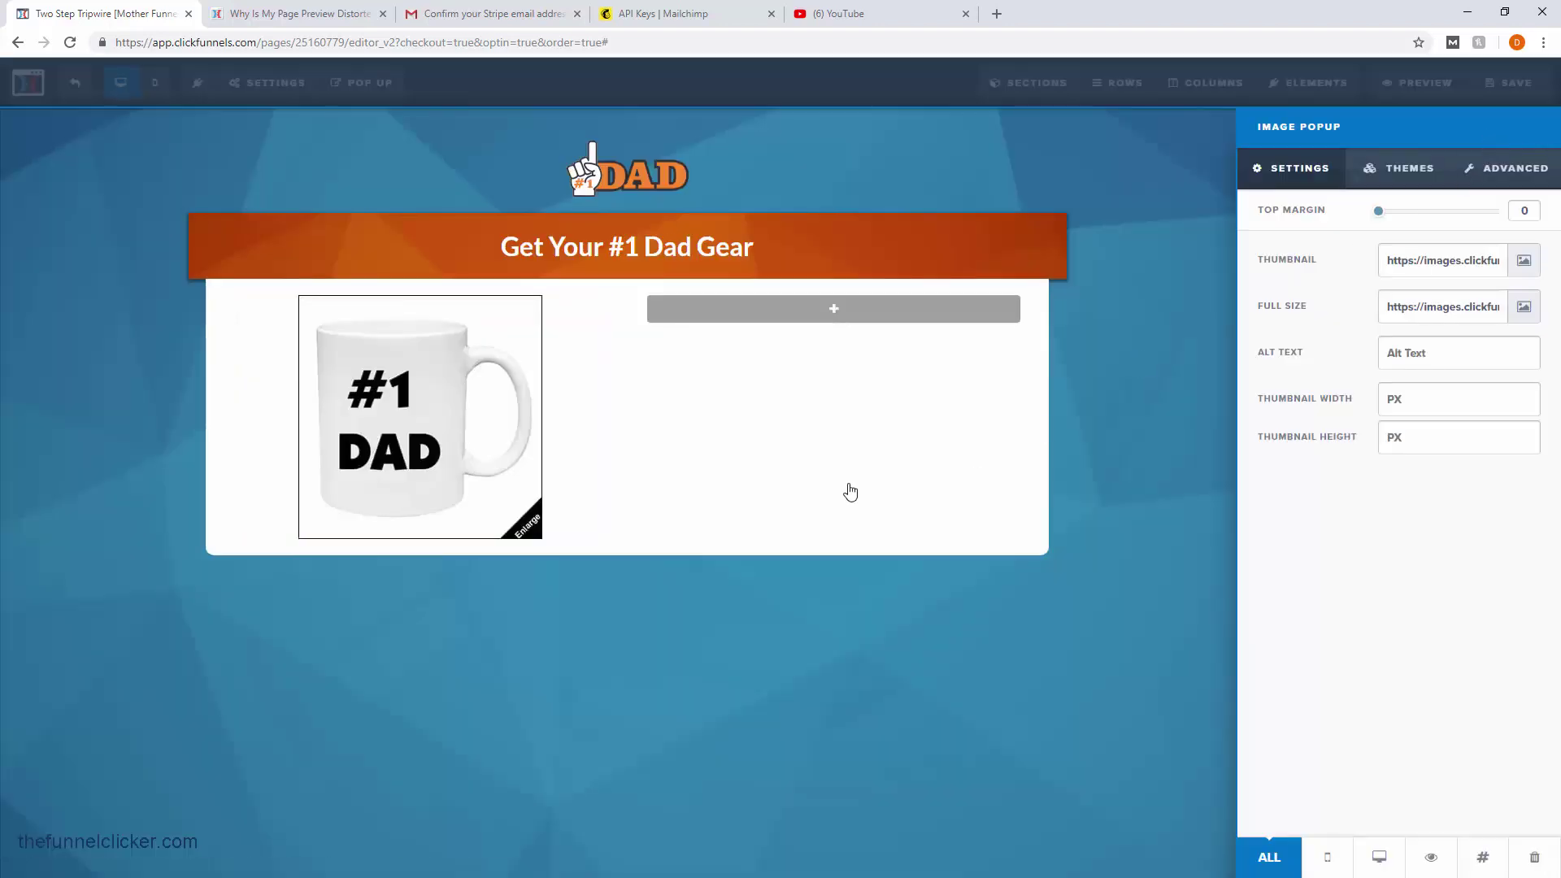
pyautogui.click(1139, 527)
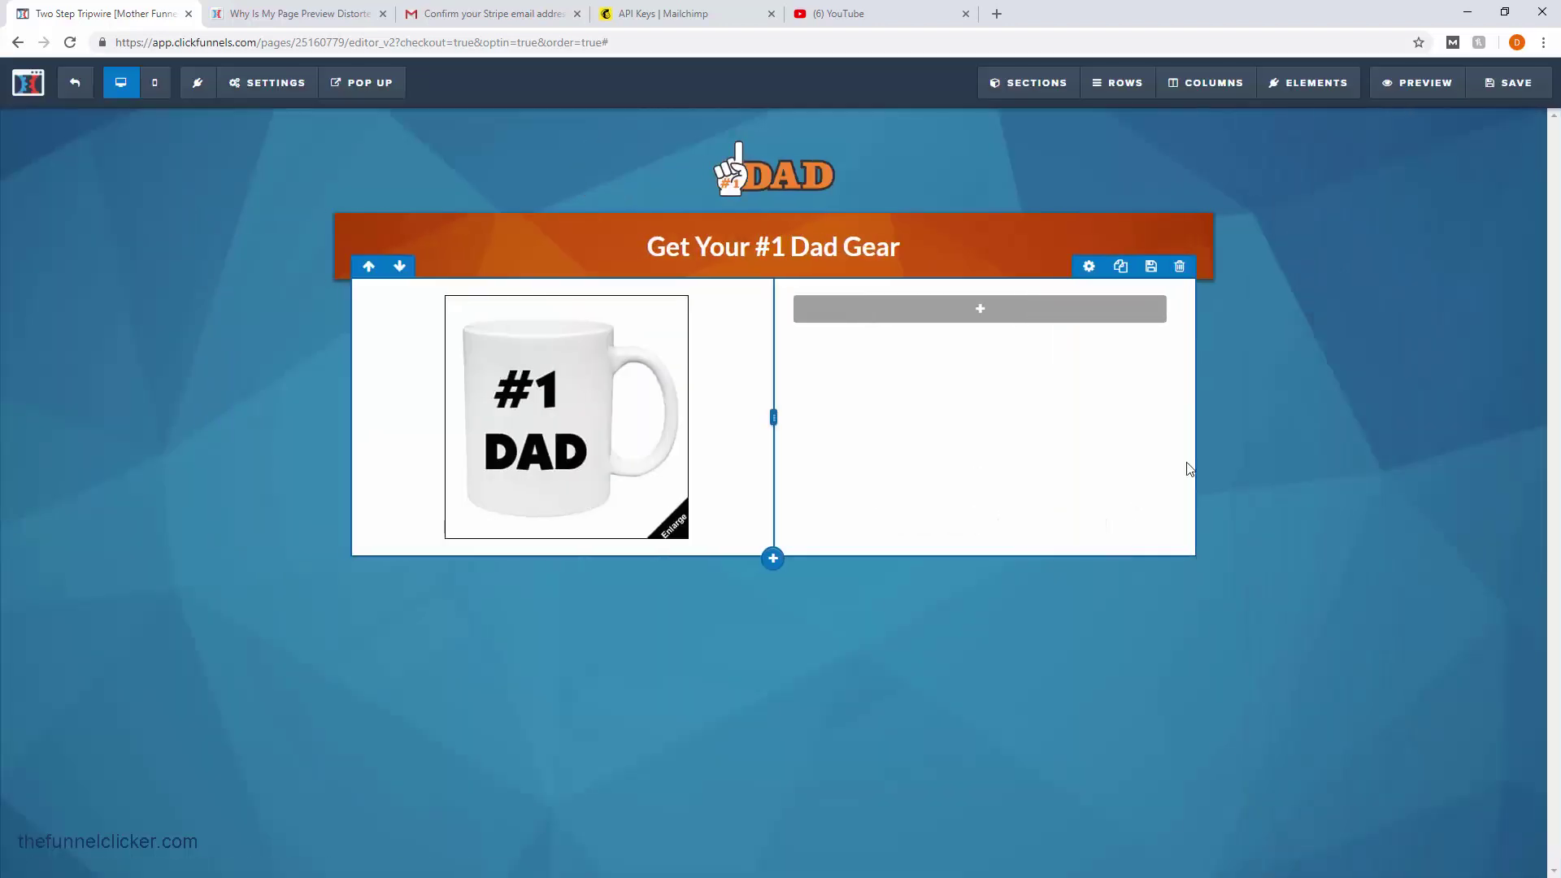
# - Save the page, preview it in a new tab and return to the editor
pyautogui.click(1508, 91)
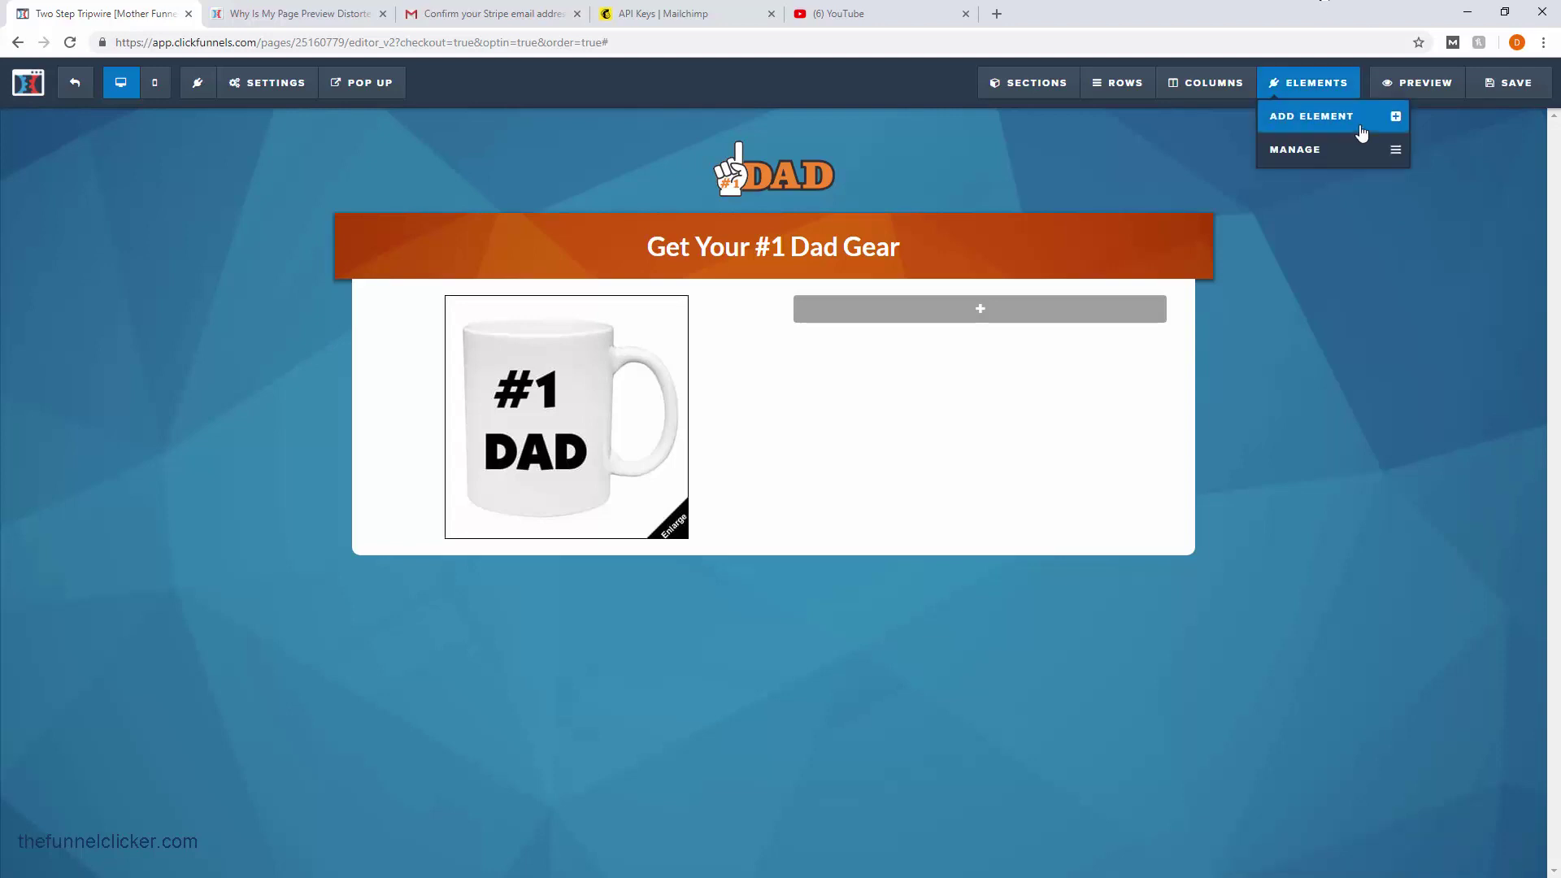
pyautogui.click(1434, 87)
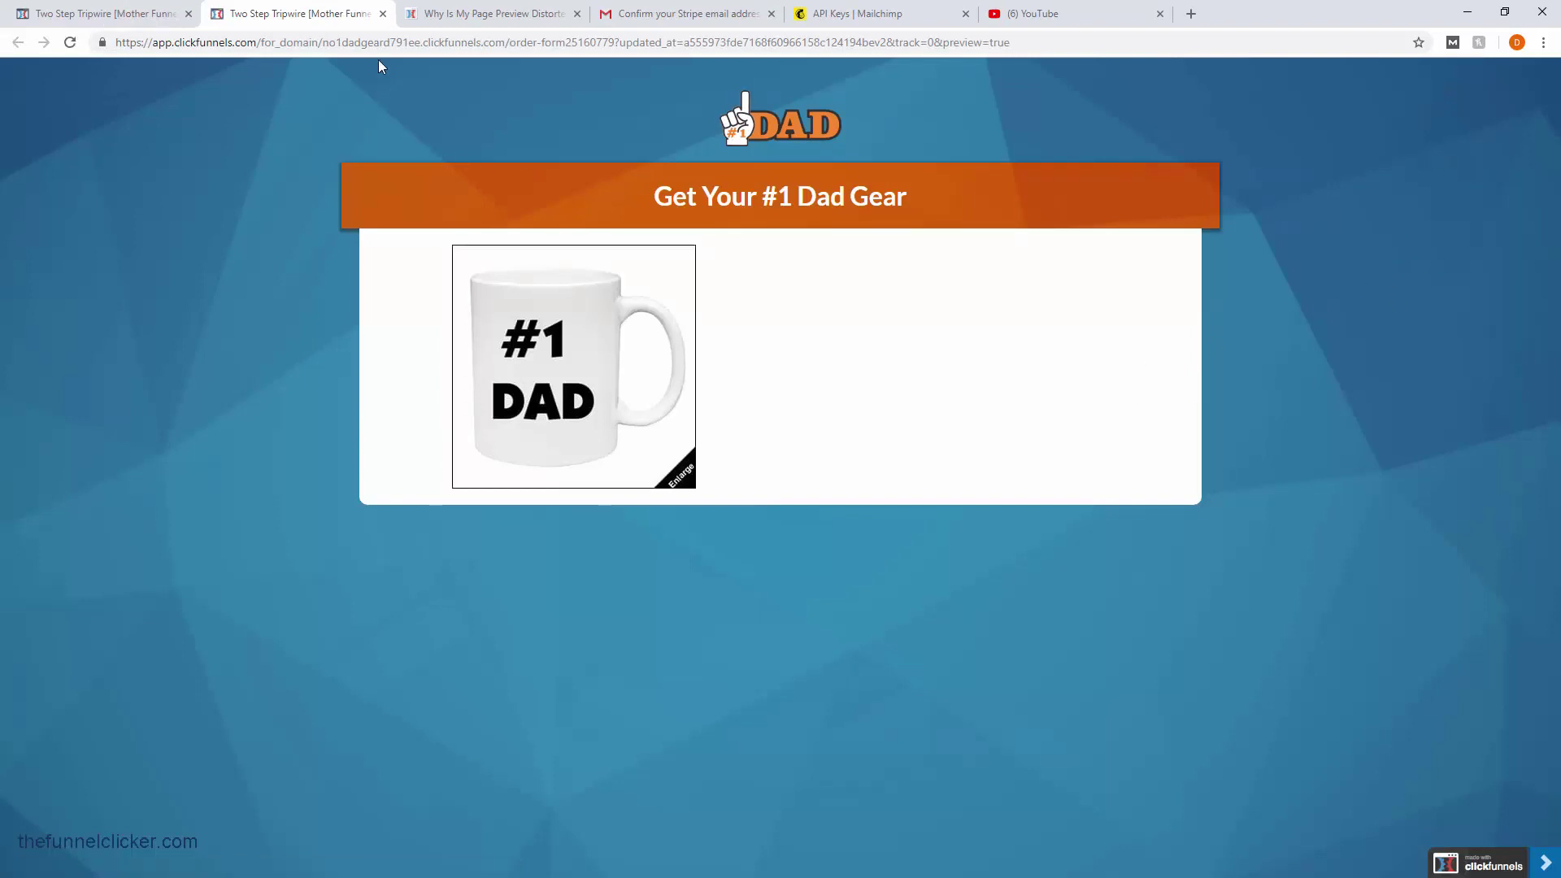
pyautogui.click(383, 14)
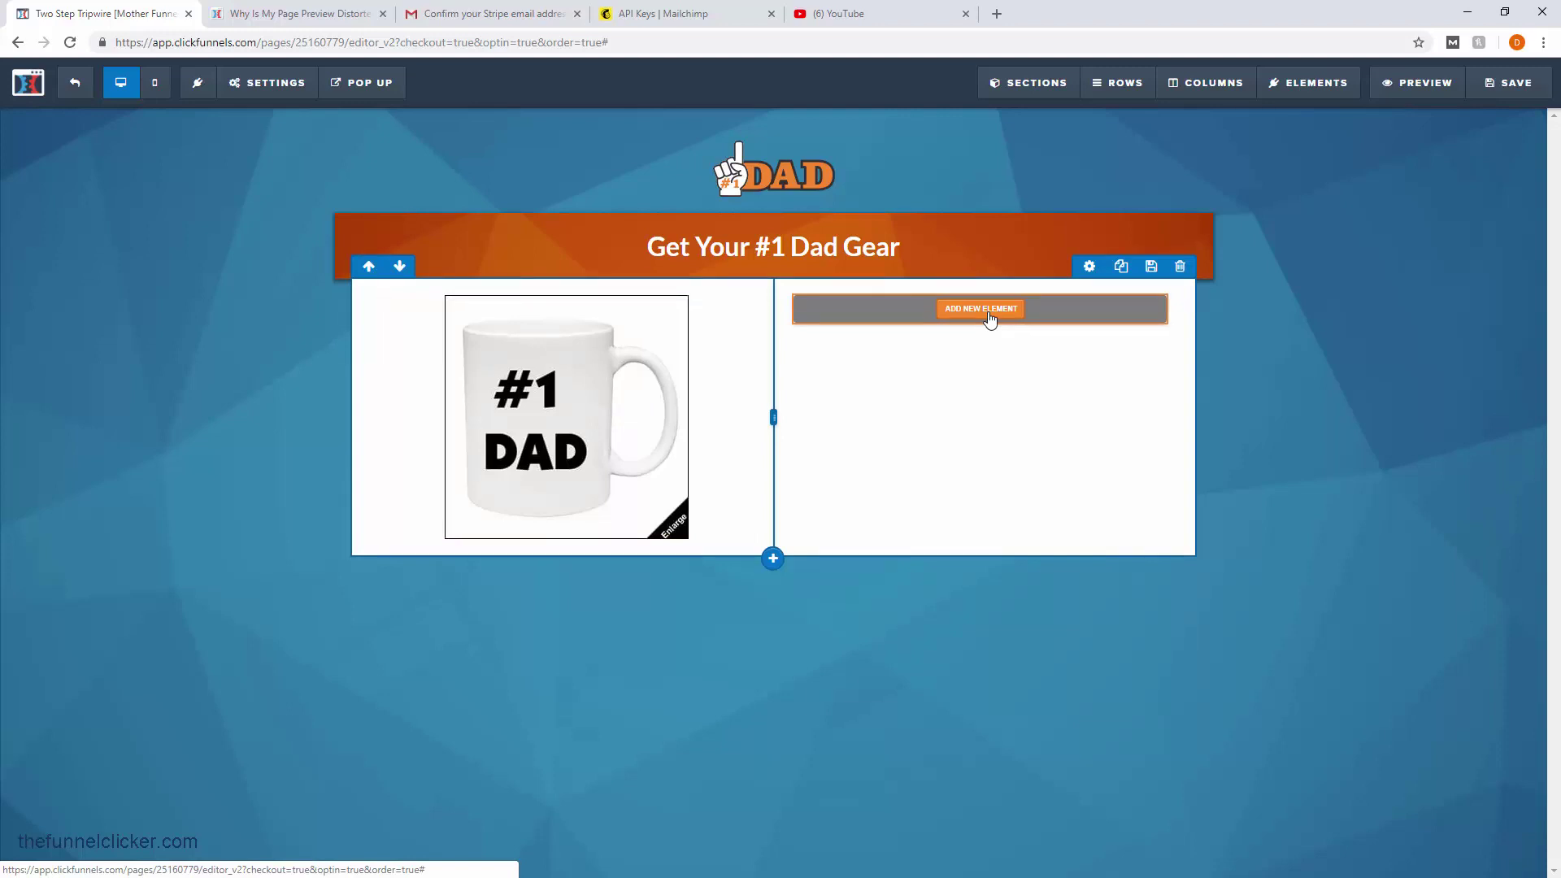
# - Add a 2 Step Order element to the empty second column of the two-column row
pyautogui.click(989, 318)
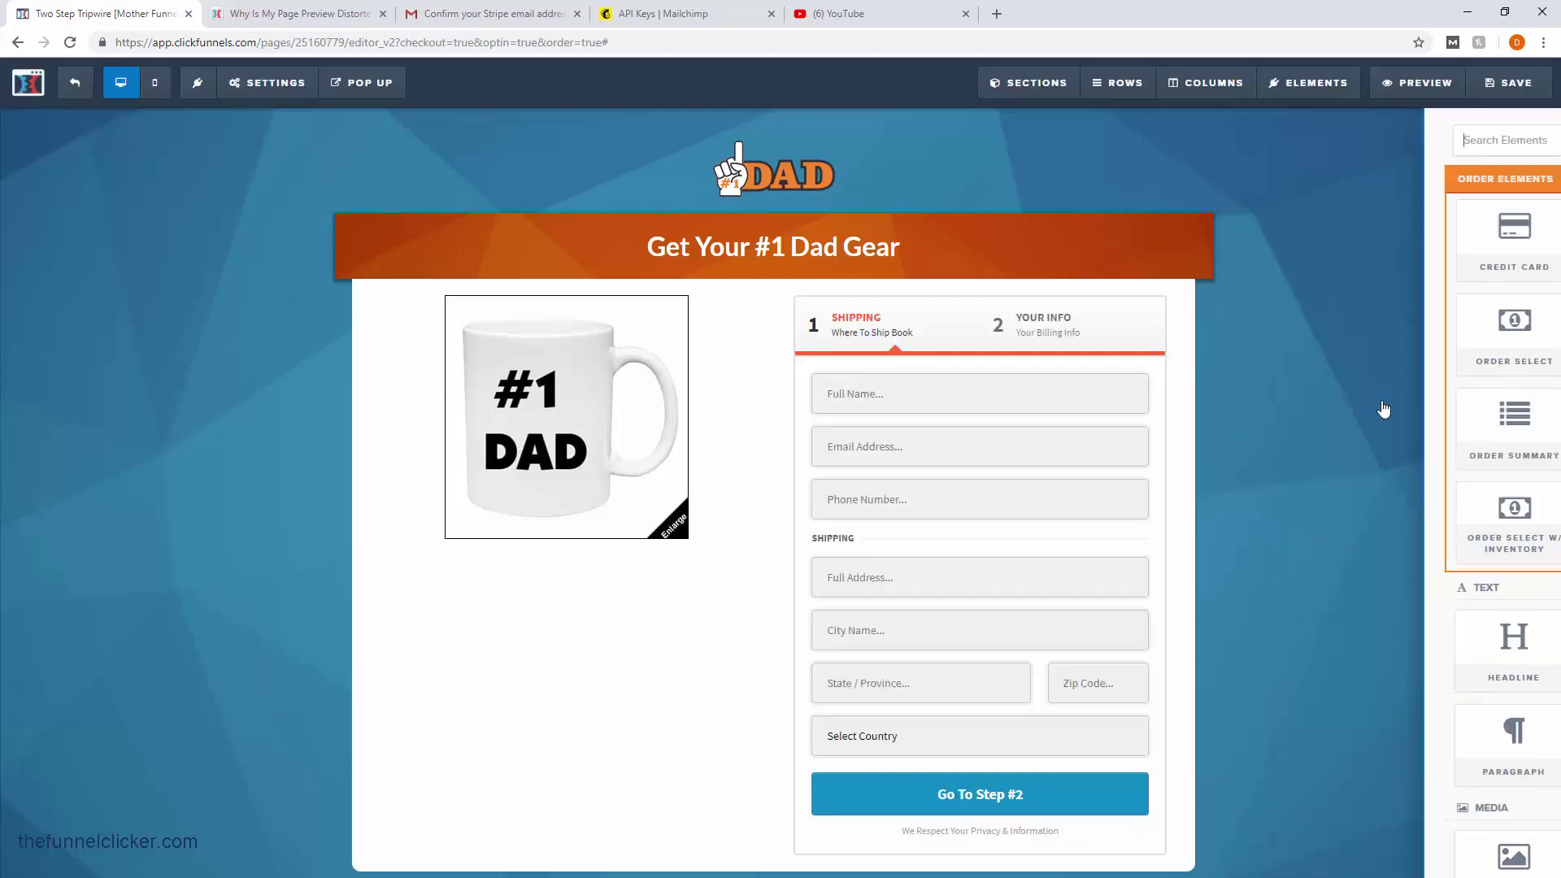
pyautogui.click(1382, 408)
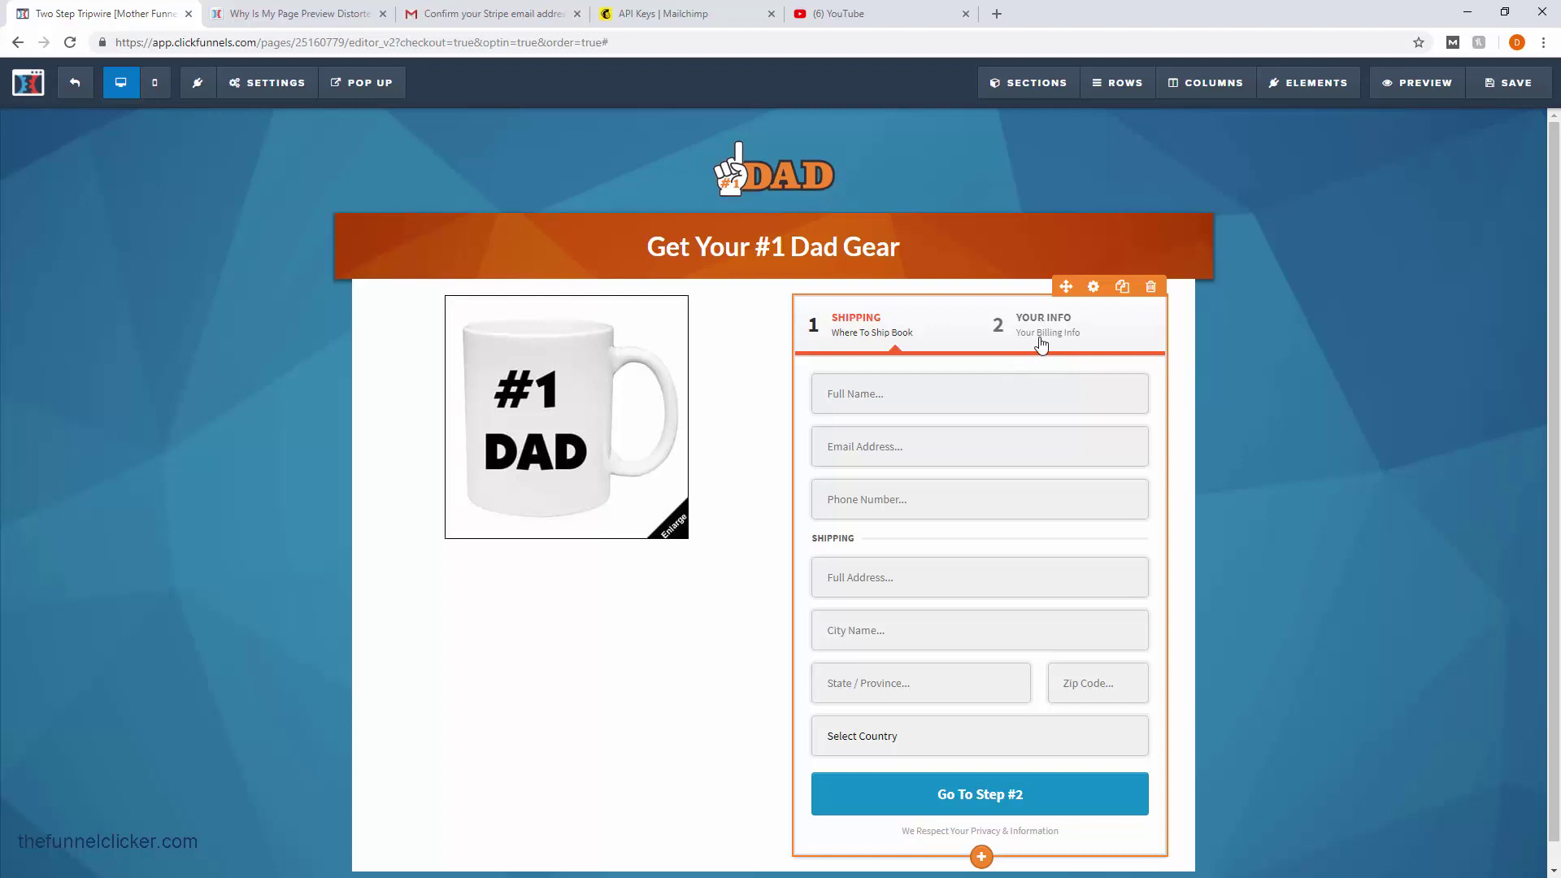
# - Preview Step #2 of the two-step order form, return to the page and save it
pyautogui.click(1026, 464)
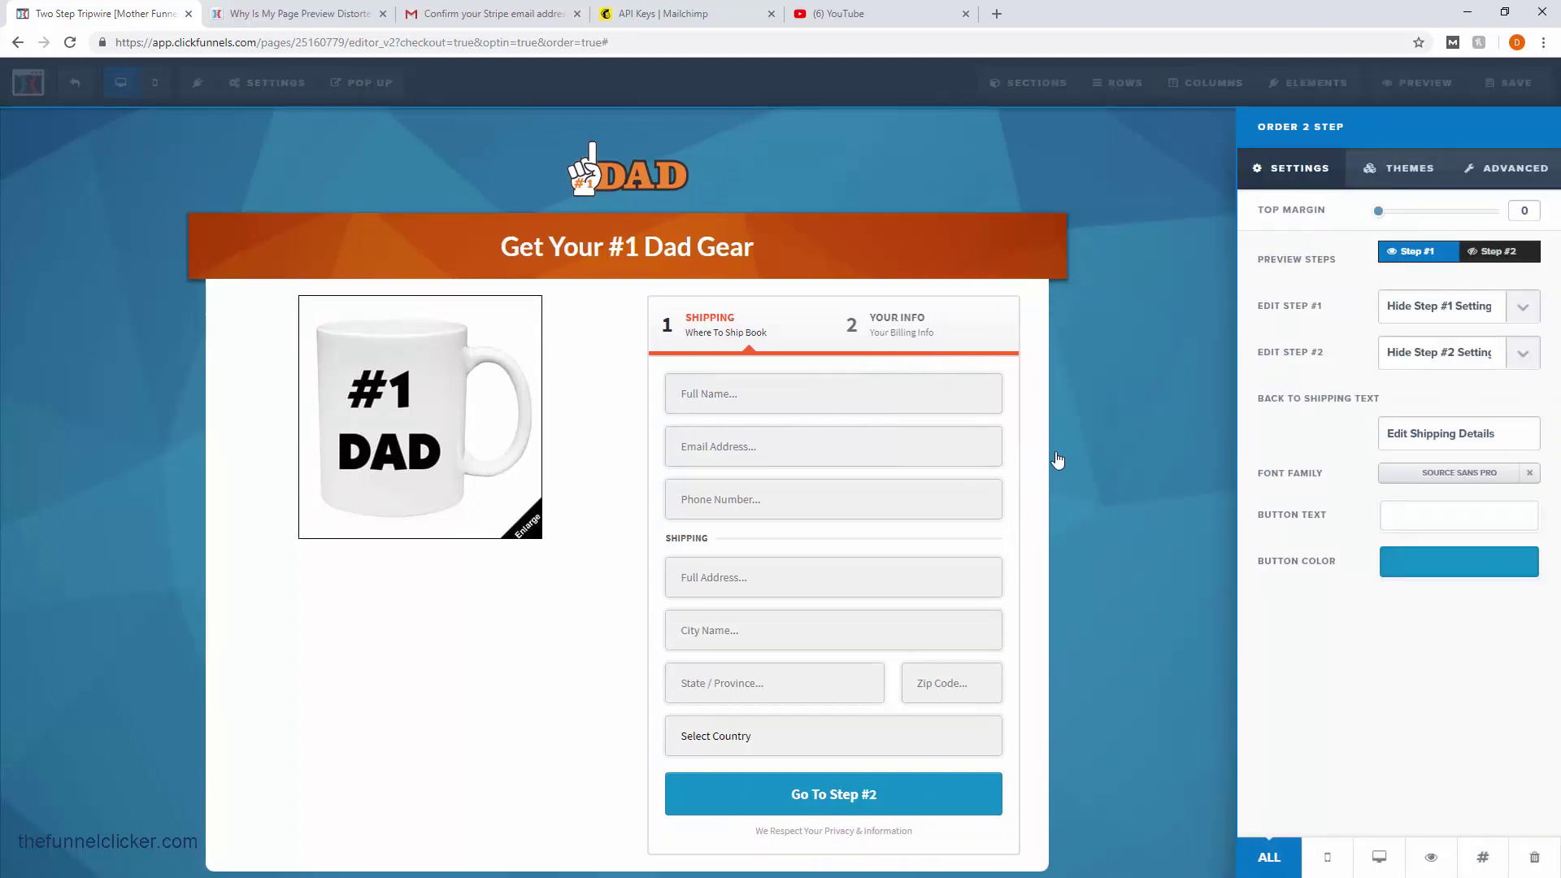
pyautogui.click(1507, 258)
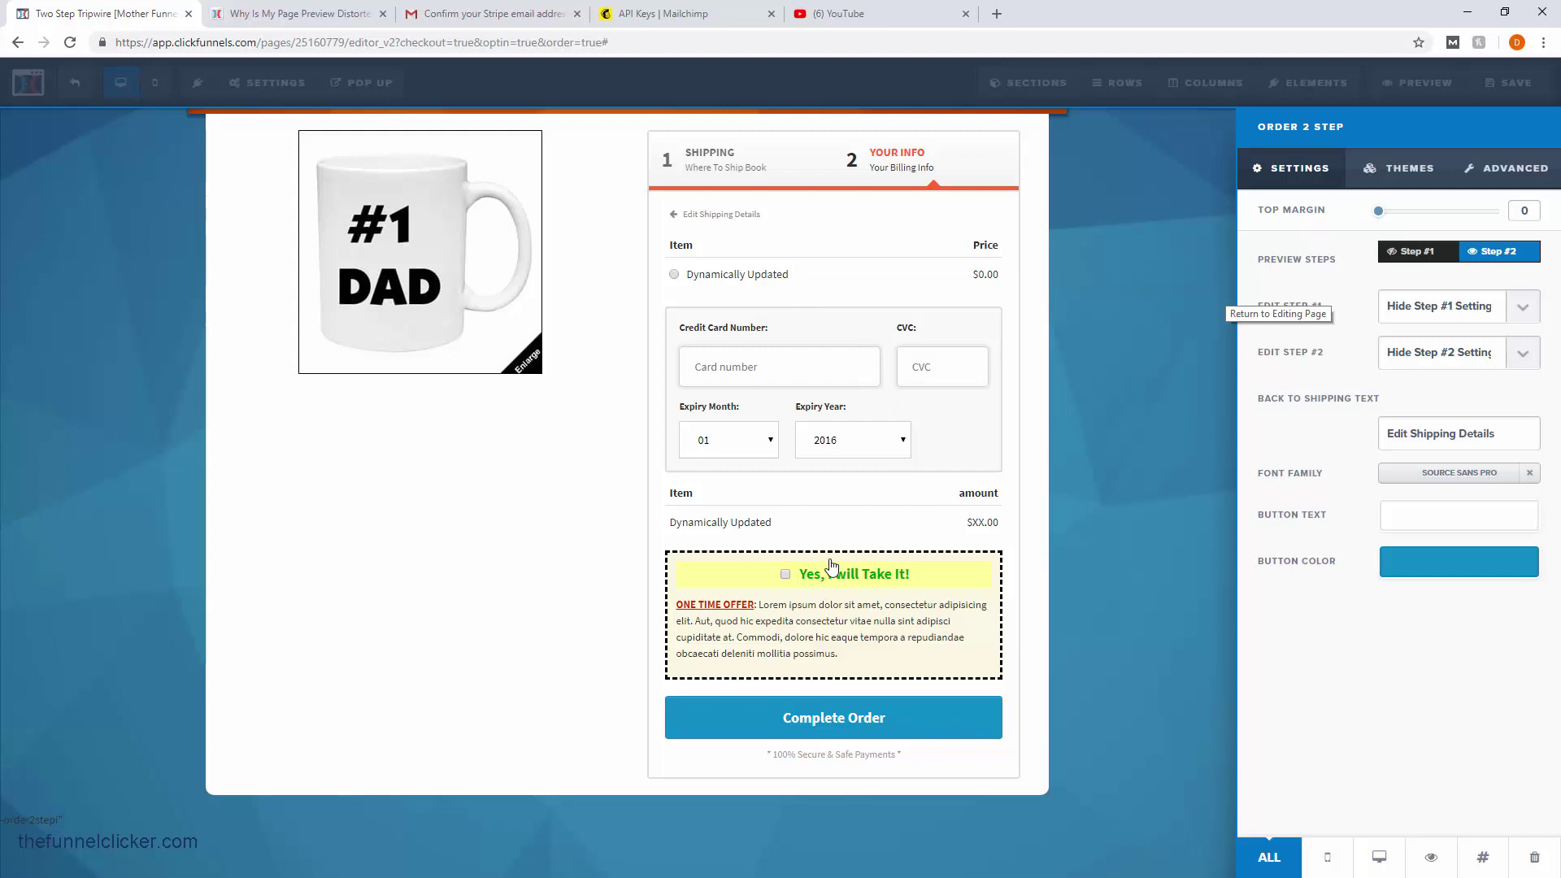
pyautogui.click(1152, 462)
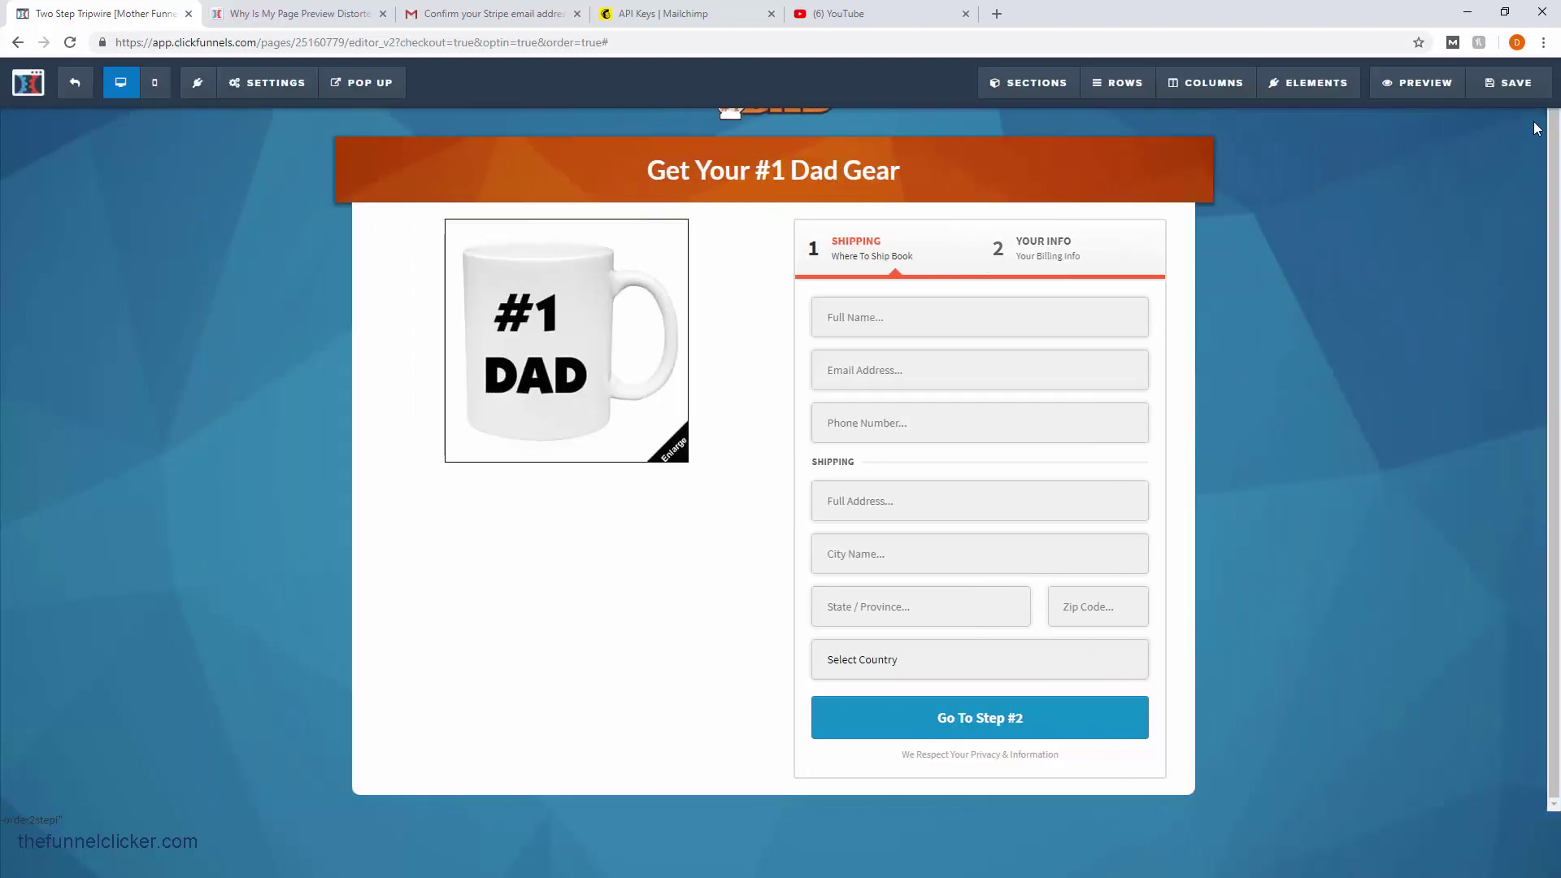
pyautogui.click(1517, 91)
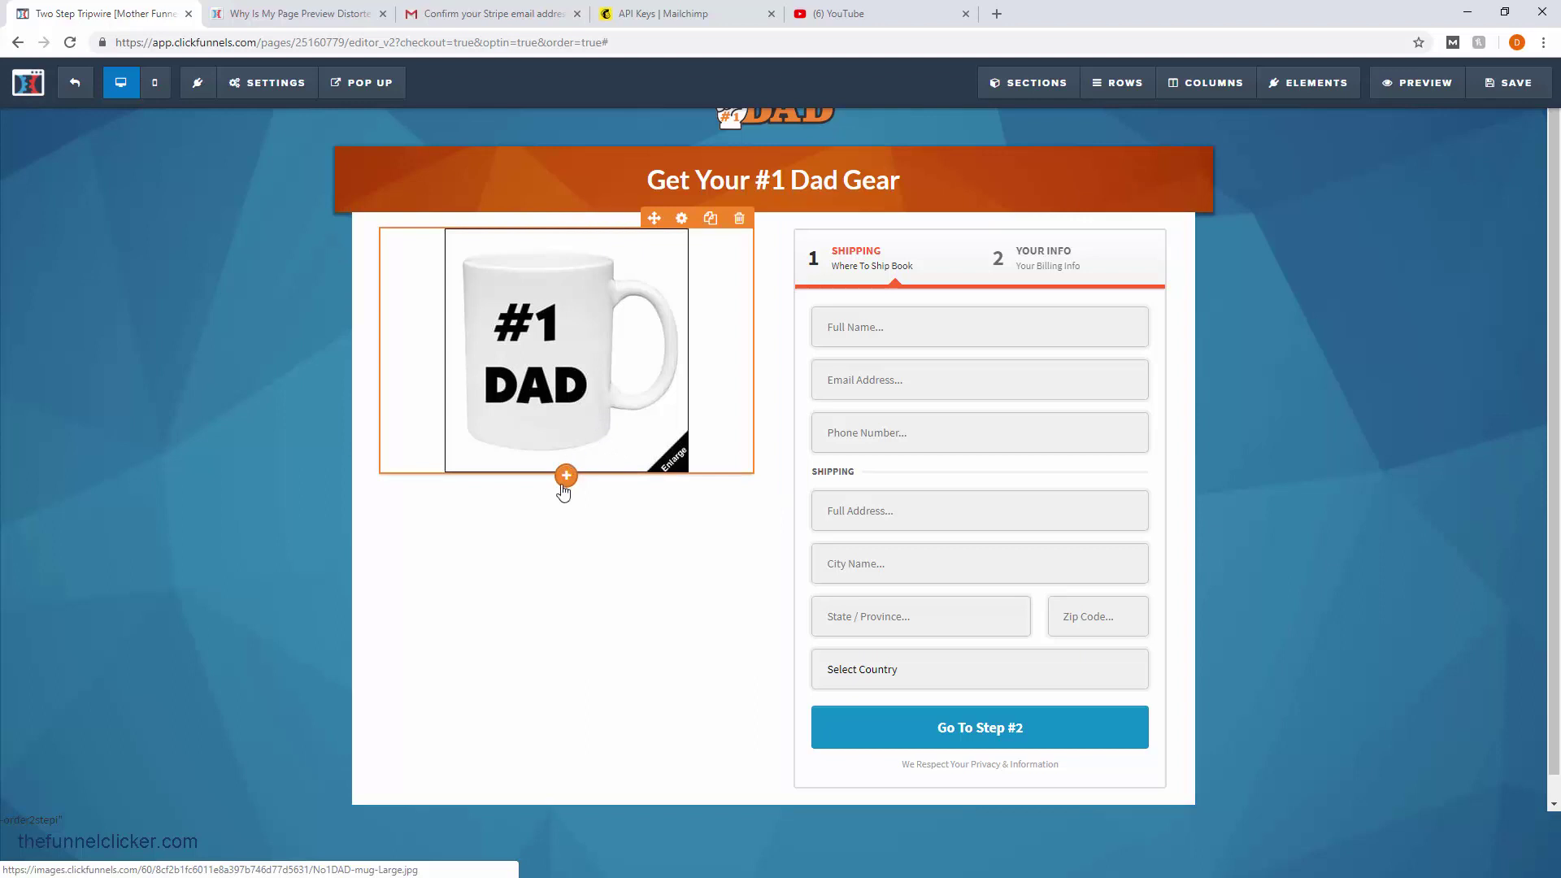
# - Set the mug image popup's top margin to 50
pyautogui.click(682, 218)
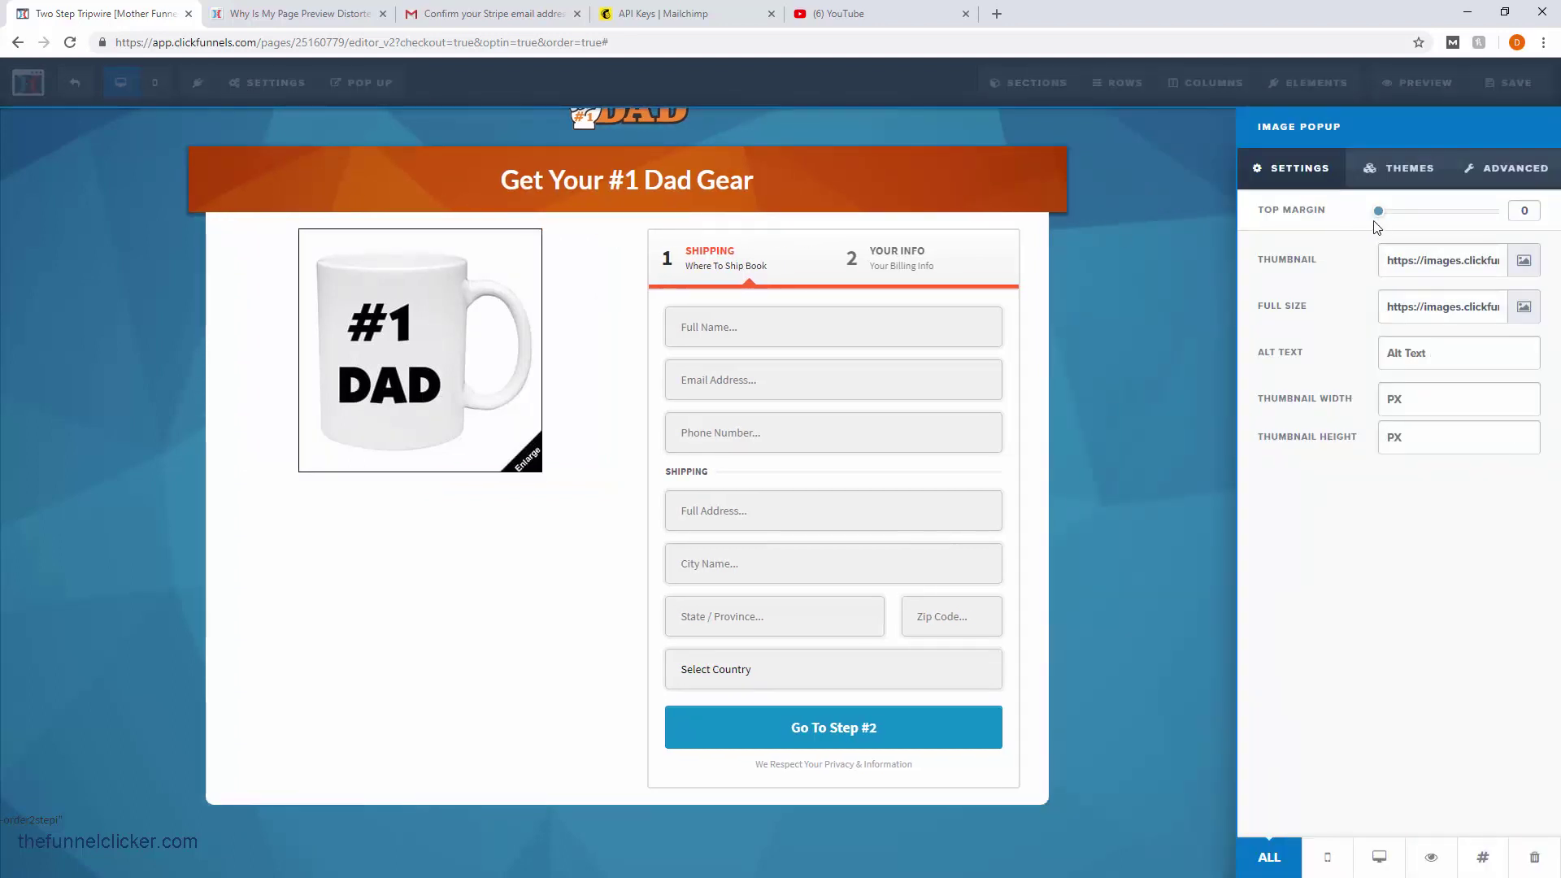
pyautogui.moveTo(1380, 212); pyautogui.dragTo(1439, 209)
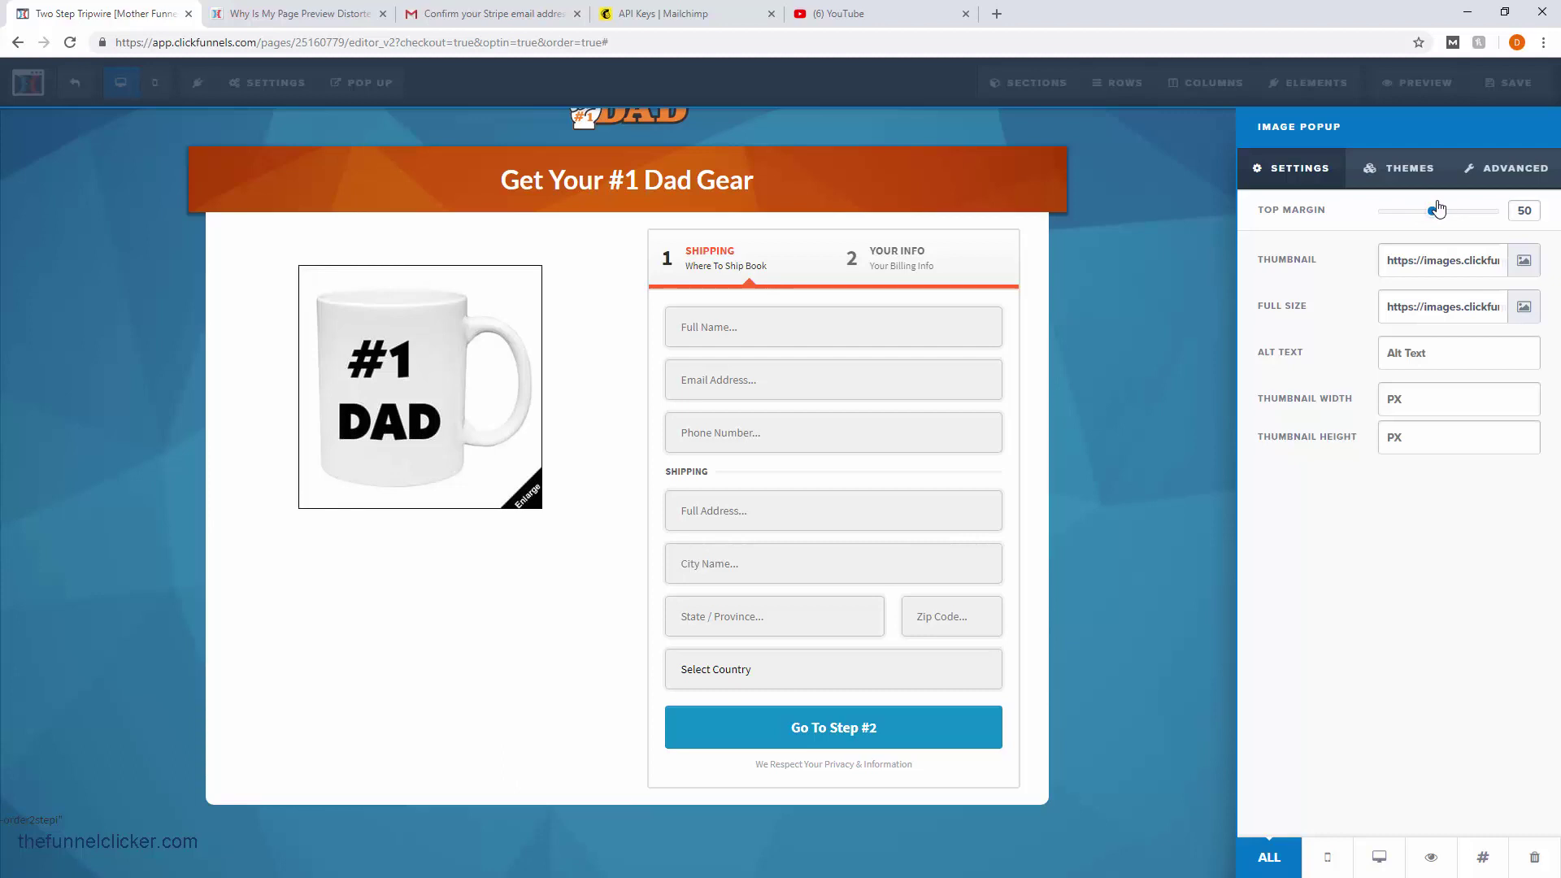
pyautogui.click(1192, 384)
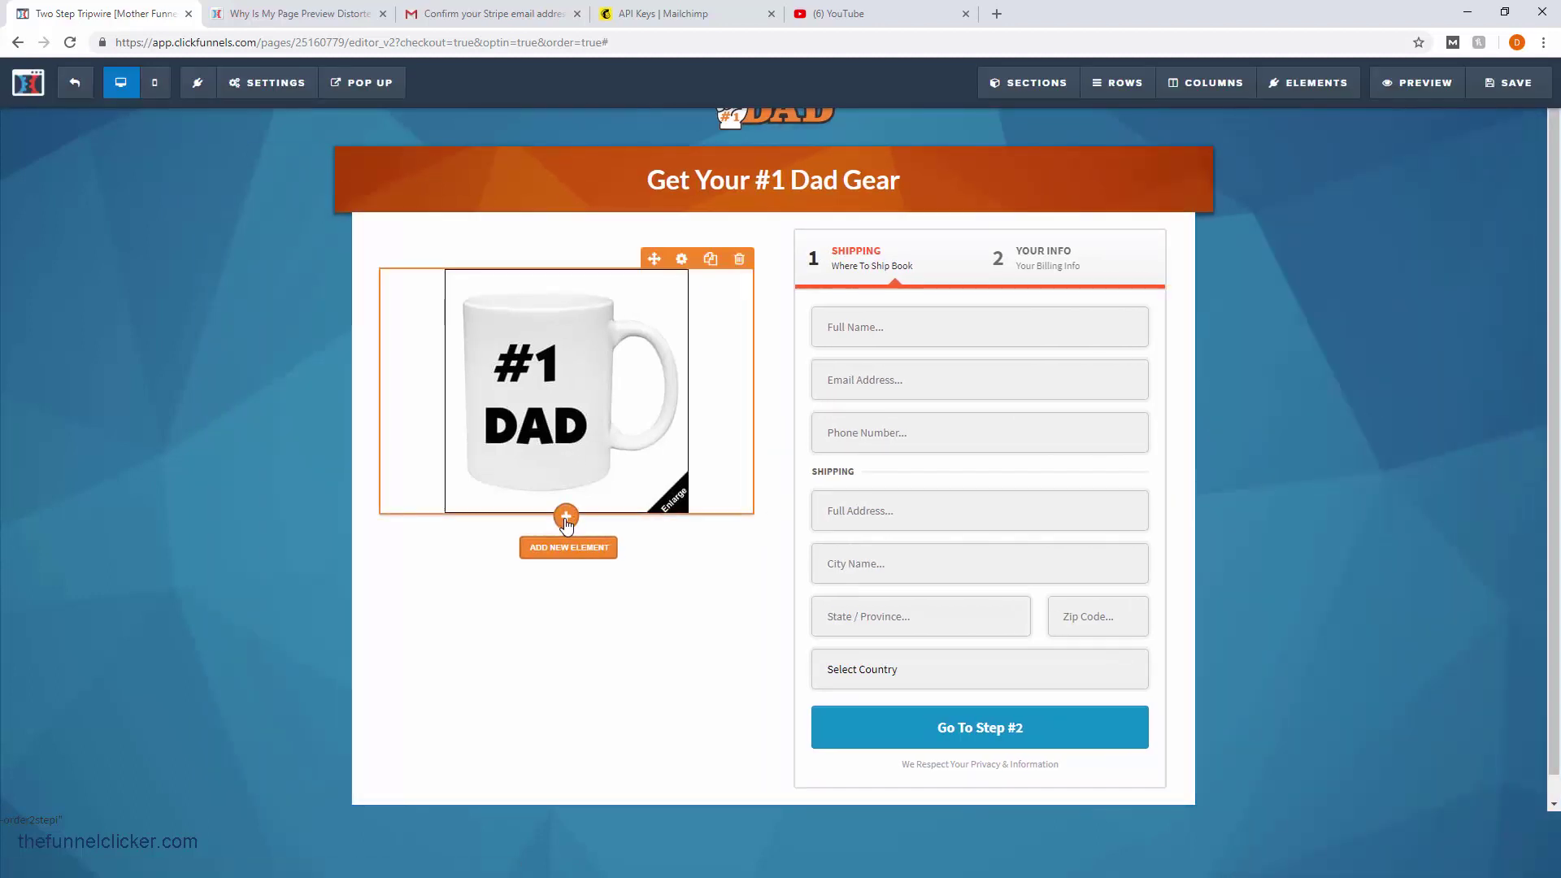
# - Add a sub-headline below the mug image popup and a paragraph below that sub-headline
pyautogui.click(567, 519)
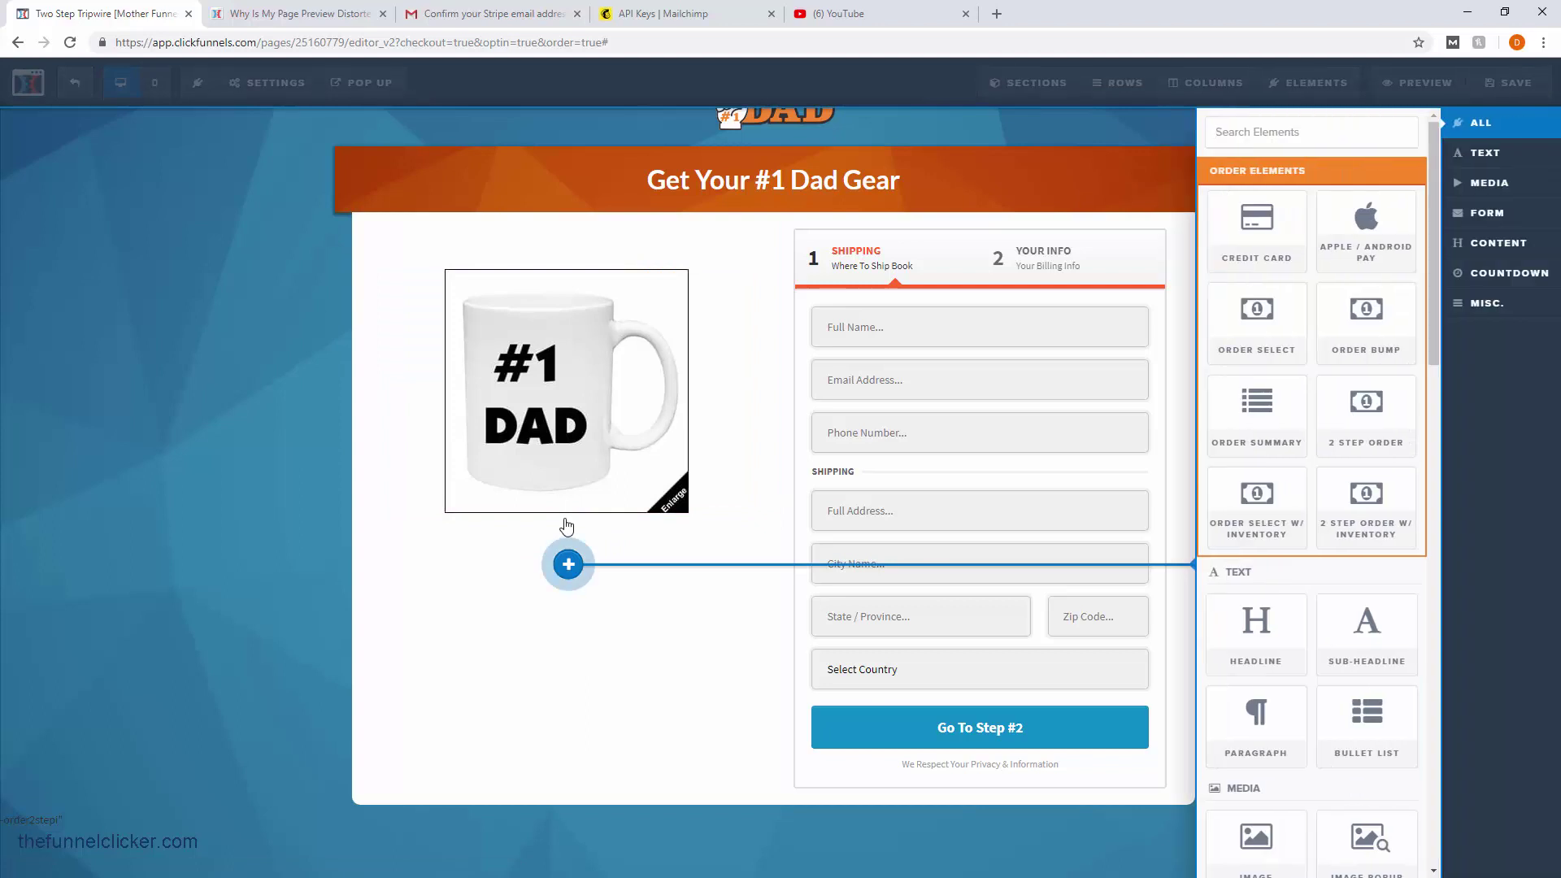
pyautogui.click(1364, 626)
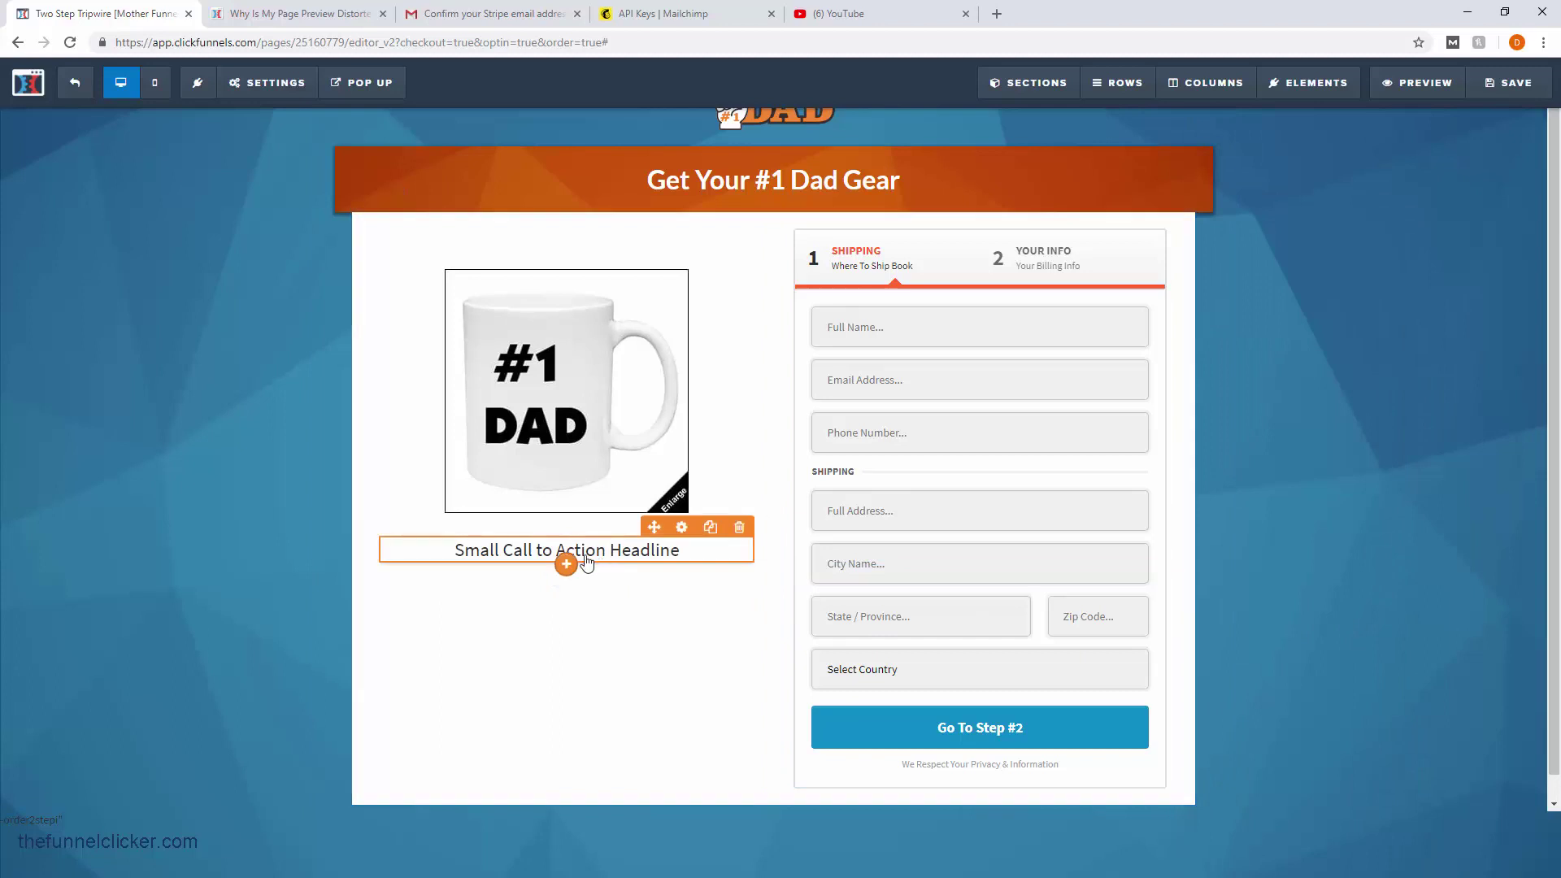
pyautogui.click(566, 564)
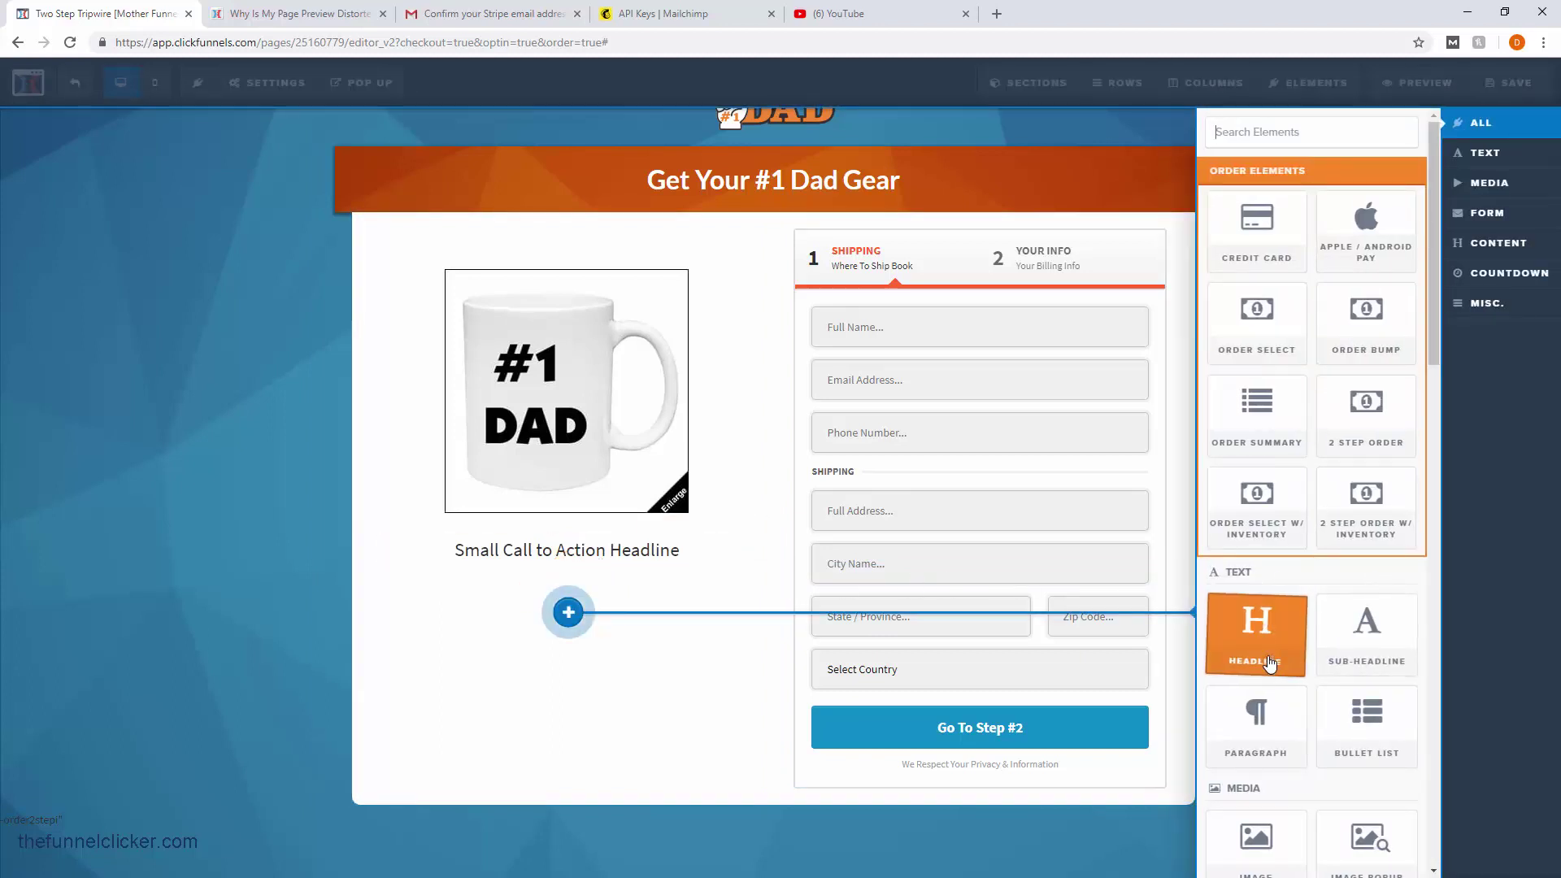
pyautogui.click(1257, 715)
# - Add a bullet list element below the paragraph in the first column
pyautogui.moveTo(660, 584)
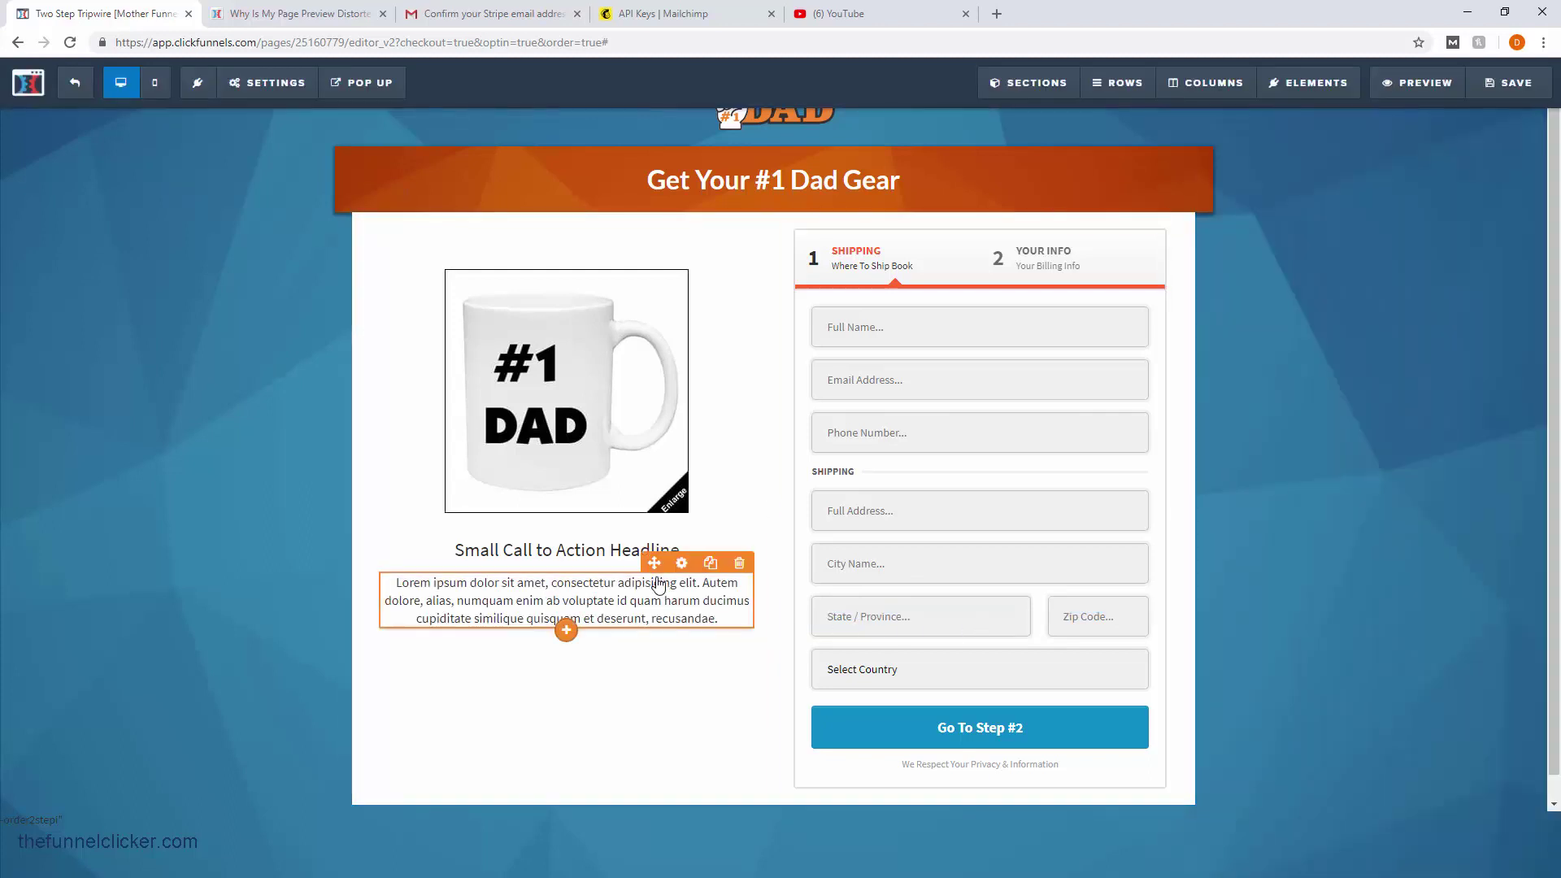
pyautogui.click(567, 632)
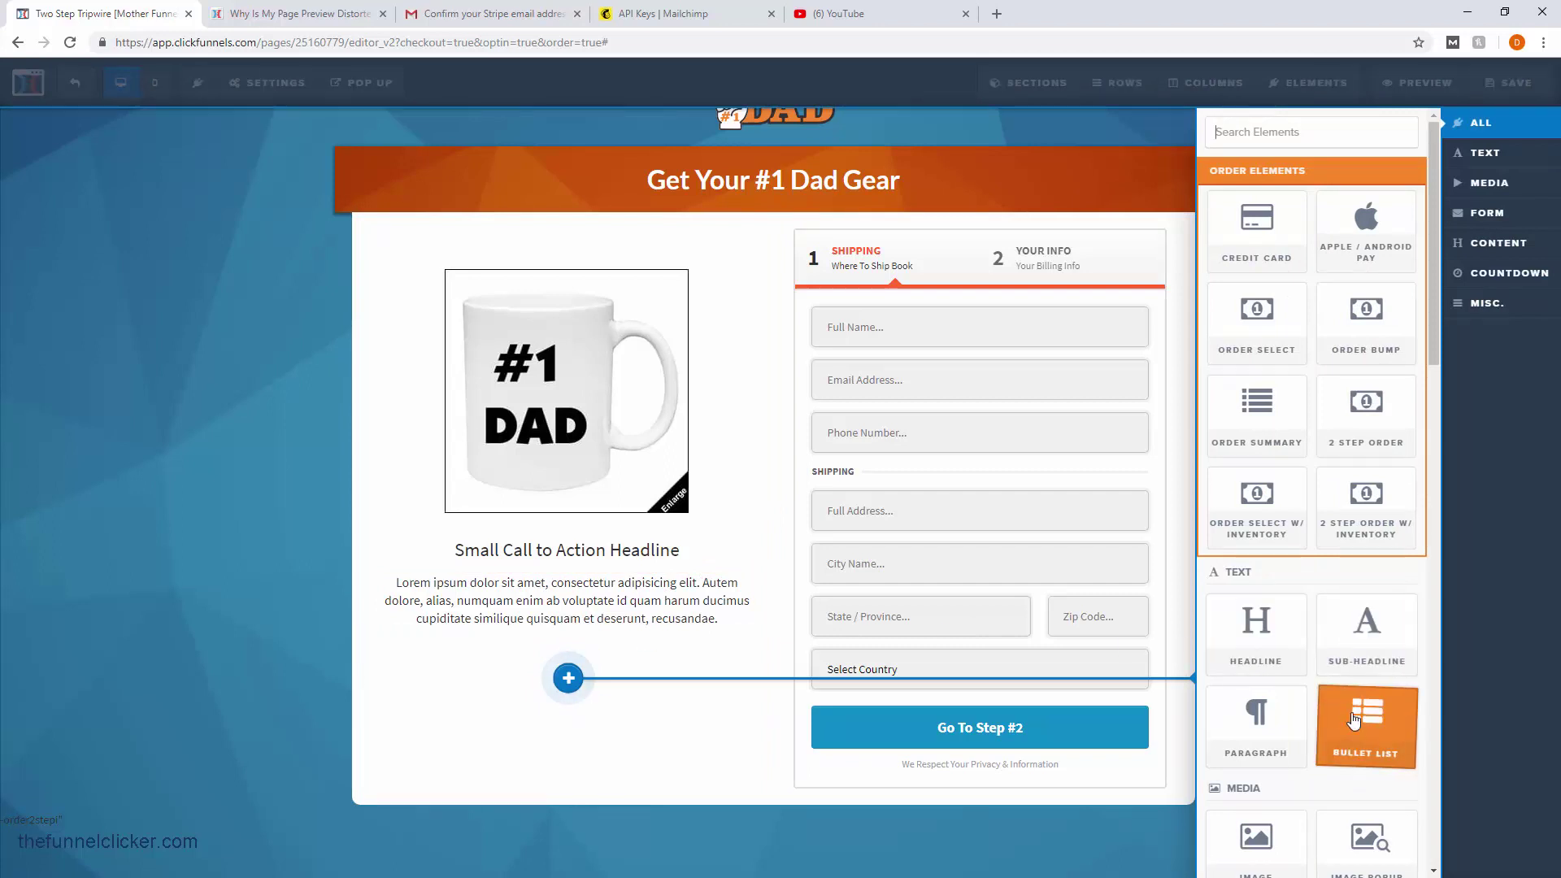
pyautogui.click(1358, 721)
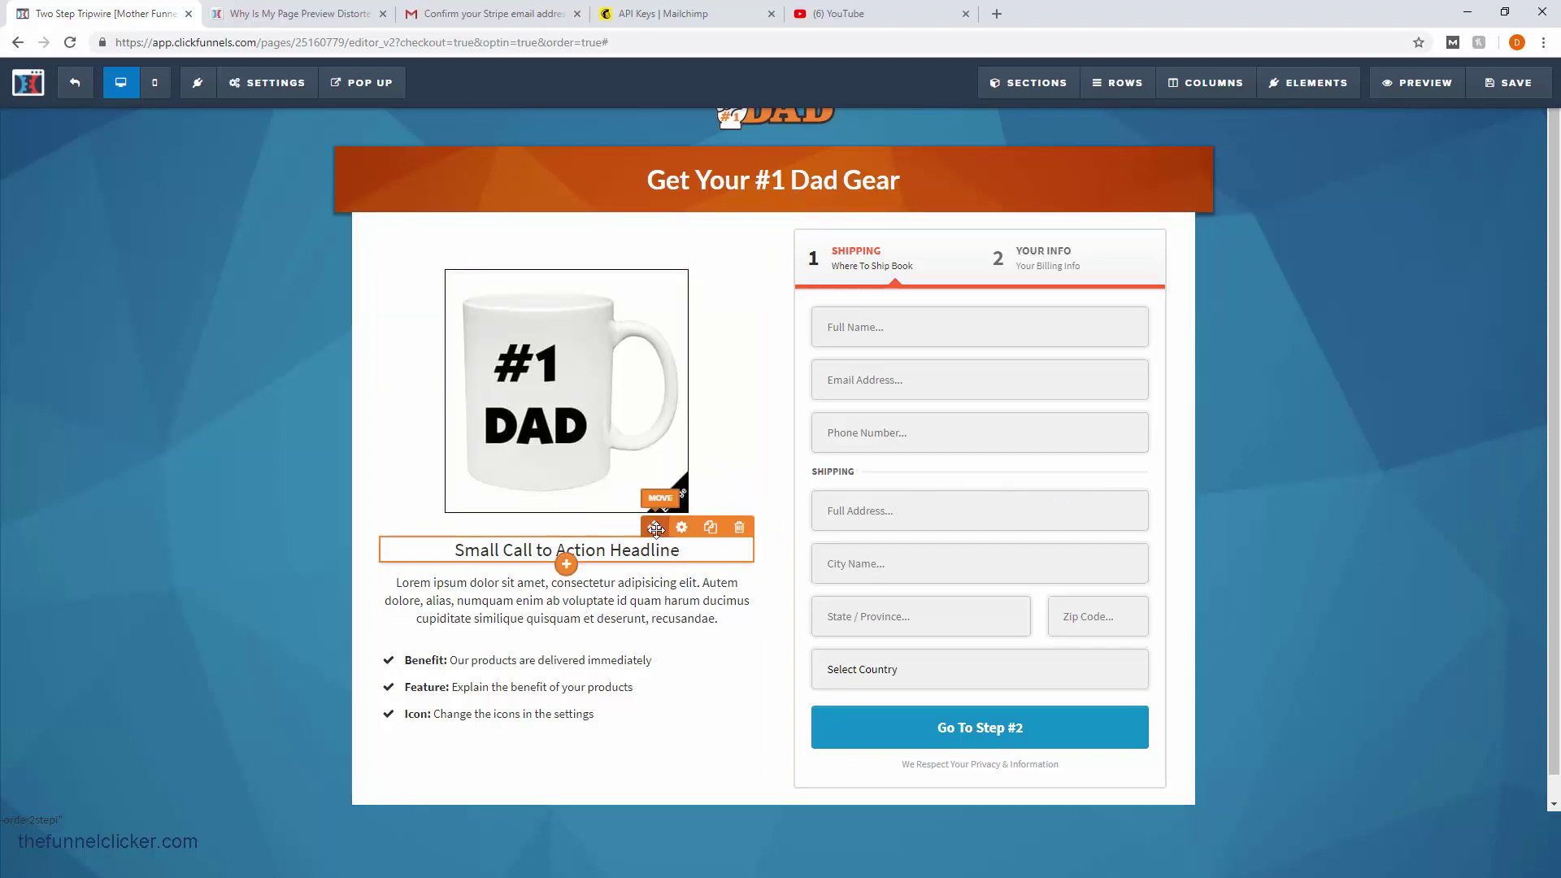
# - Set the sub-headline's text color and bold color to the blue #0075b2 and return to the page
pyautogui.click(682, 528)
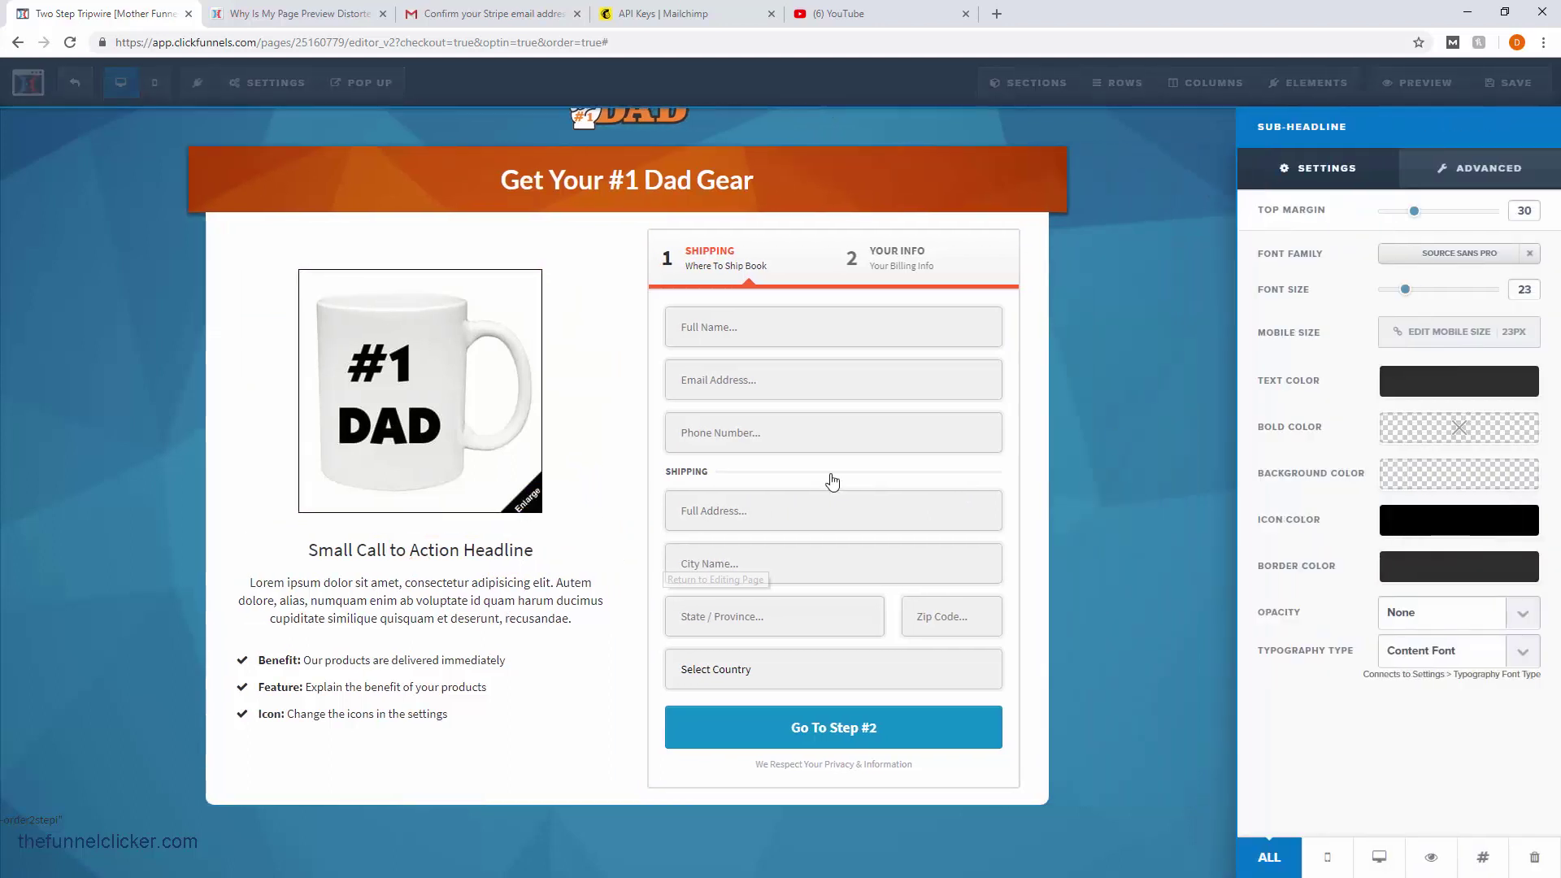
pyautogui.click(1448, 392)
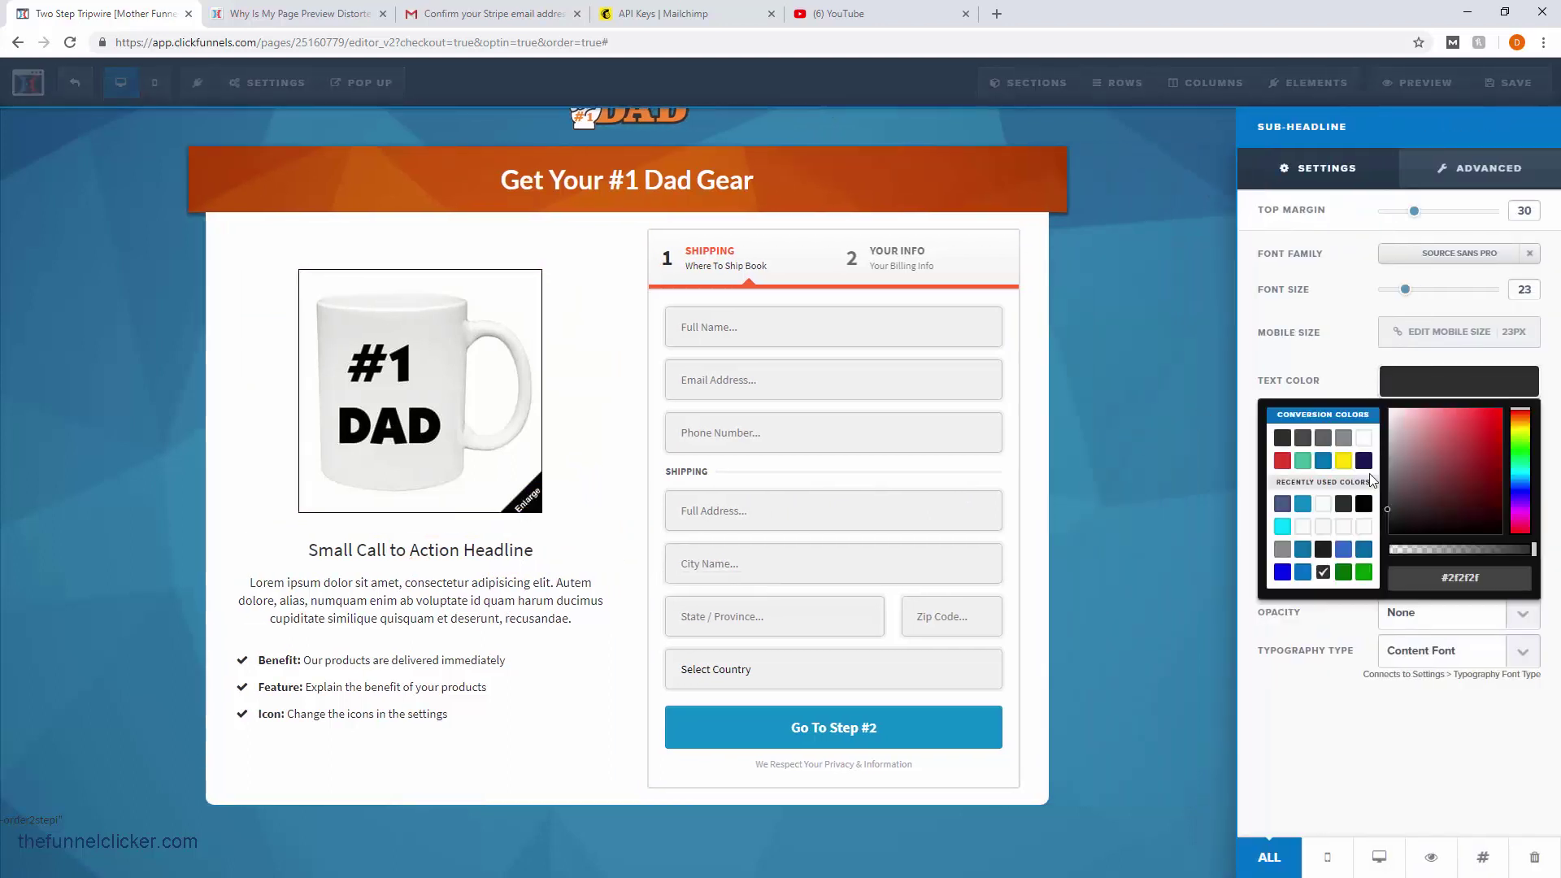
pyautogui.click(1323, 461)
pyautogui.click(1331, 365)
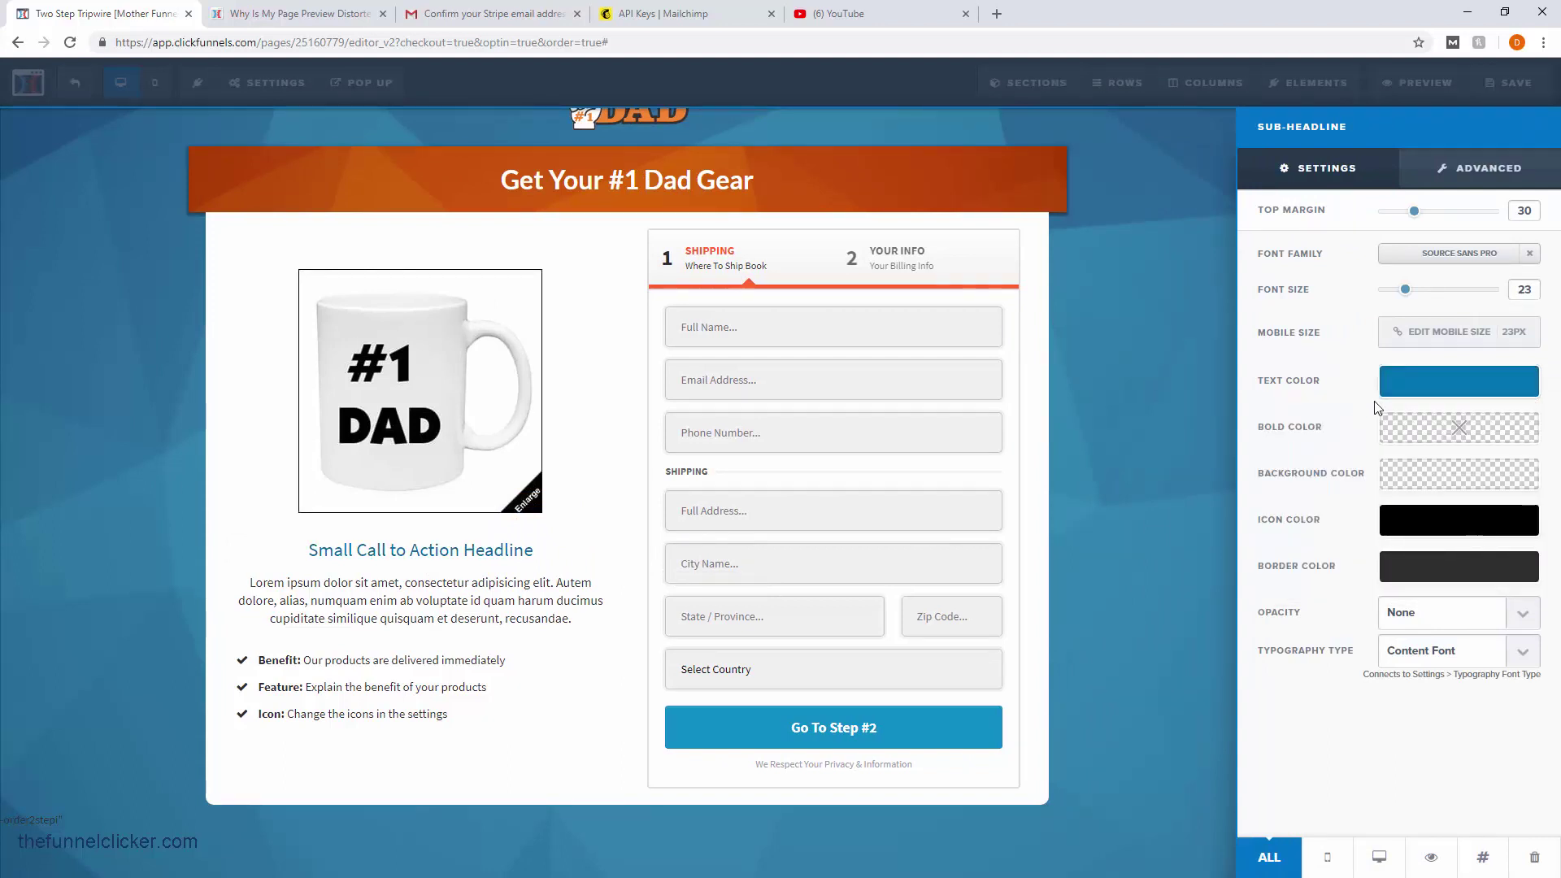
pyautogui.click(1436, 432)
pyautogui.click(1322, 508)
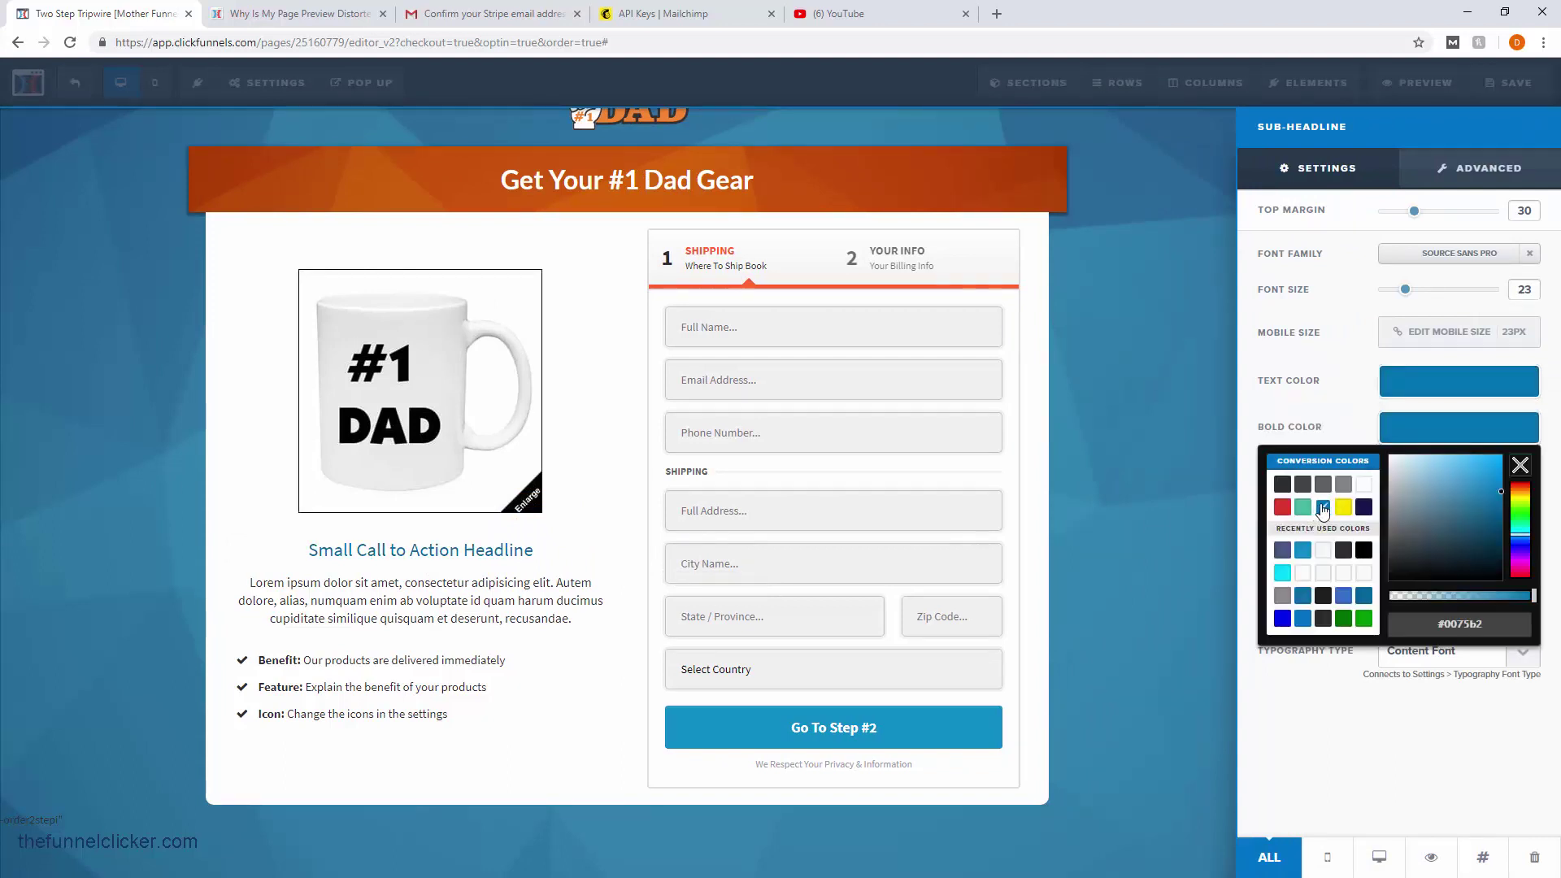
pyautogui.click(1266, 361)
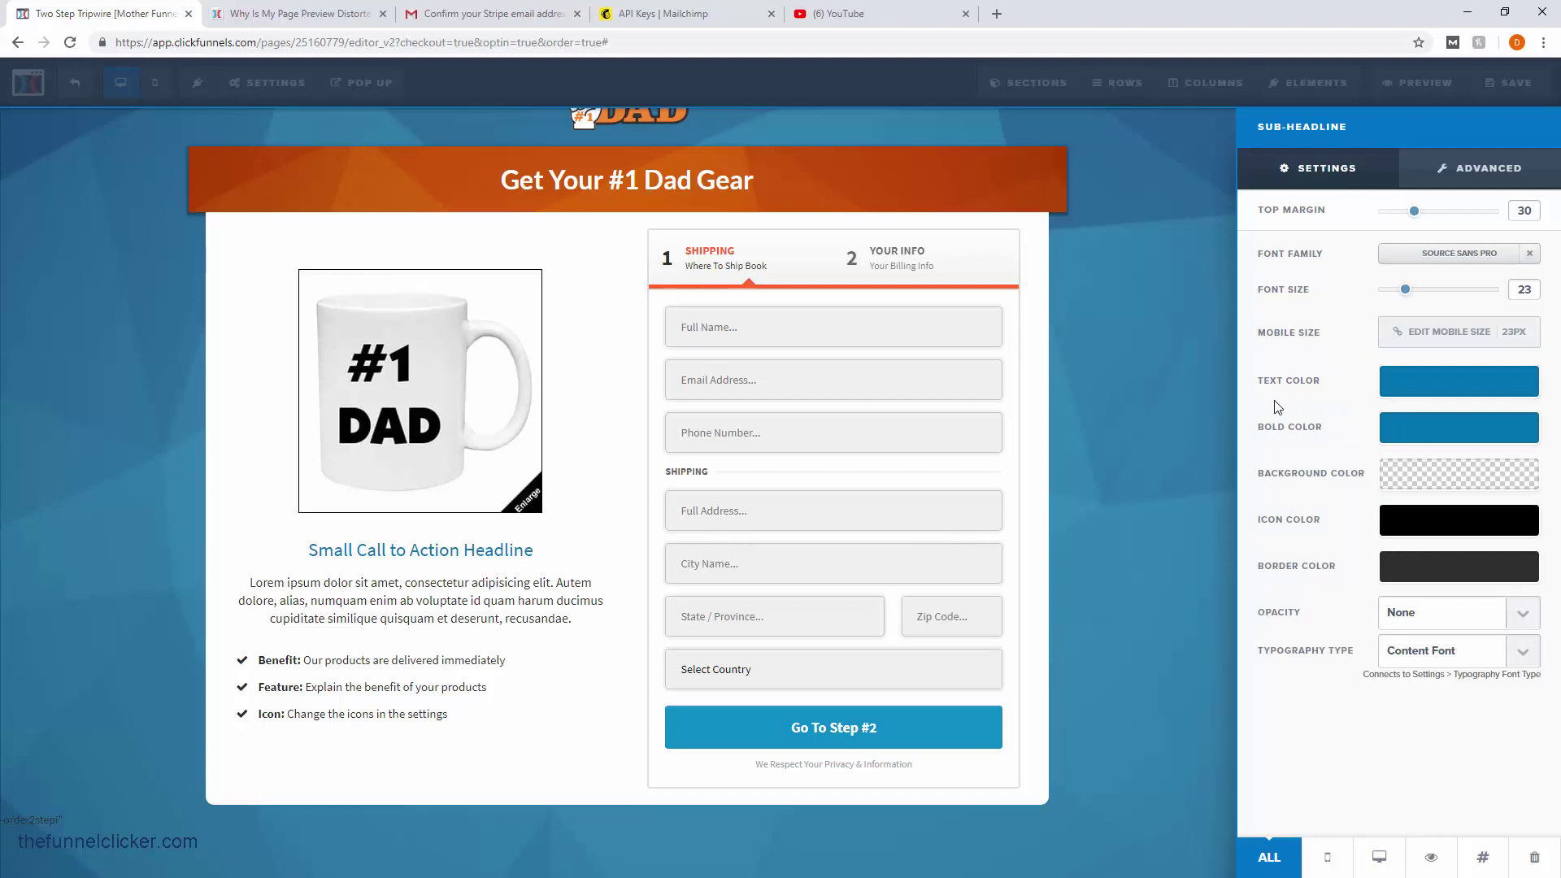
pyautogui.click(623, 543)
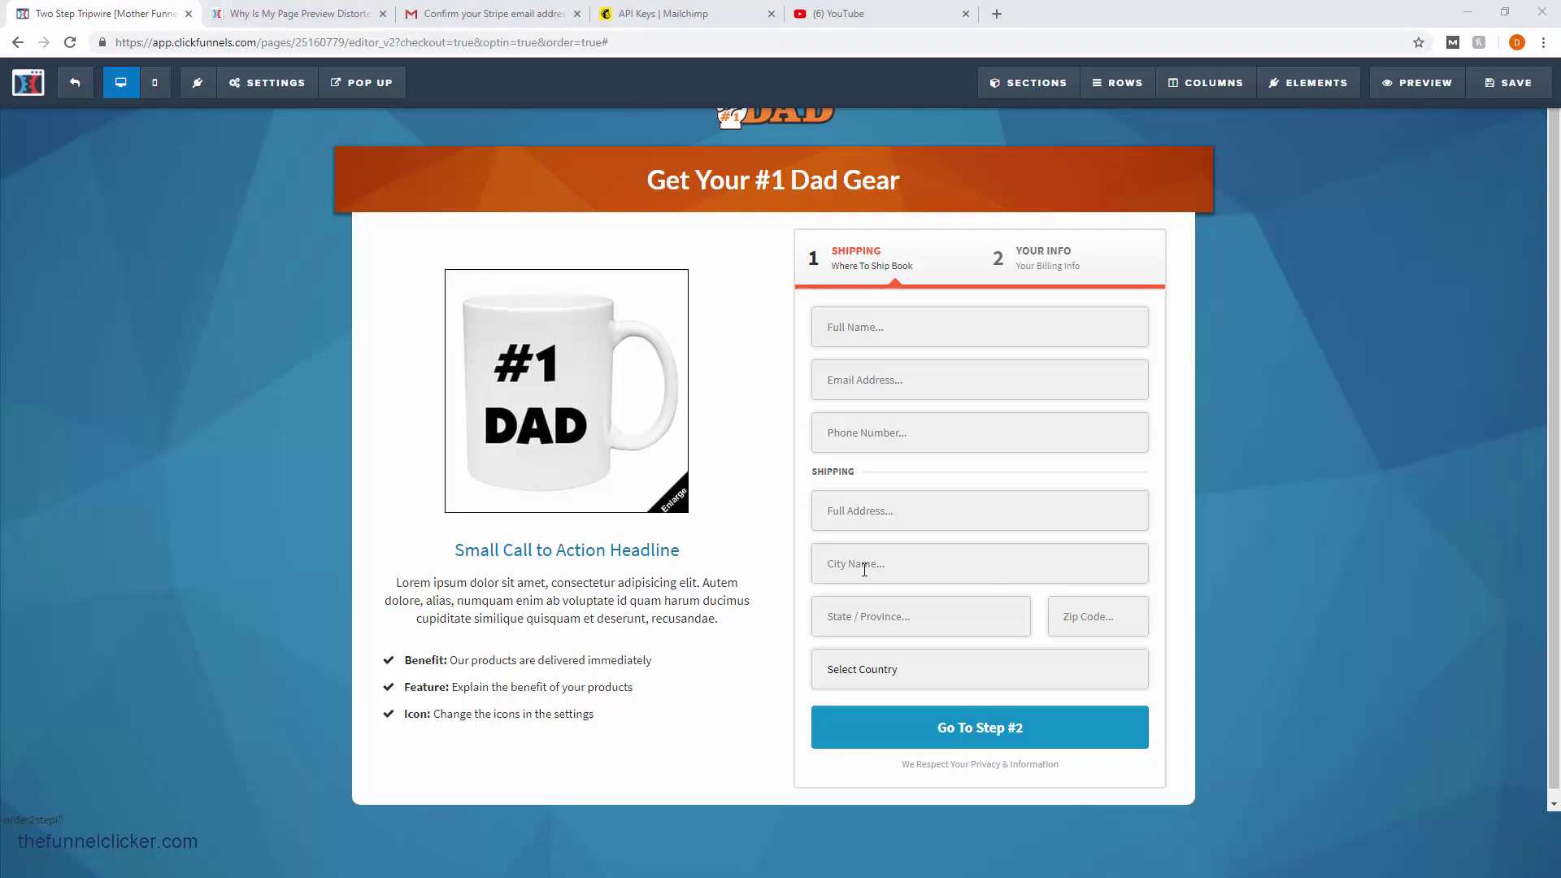
# - Replace the sub-headline text with "#1 DAD Mug" and make it bold
pyautogui.click(606, 549)
pyautogui.tripleClick(607, 550)
pyautogui.rightClick(602, 554)
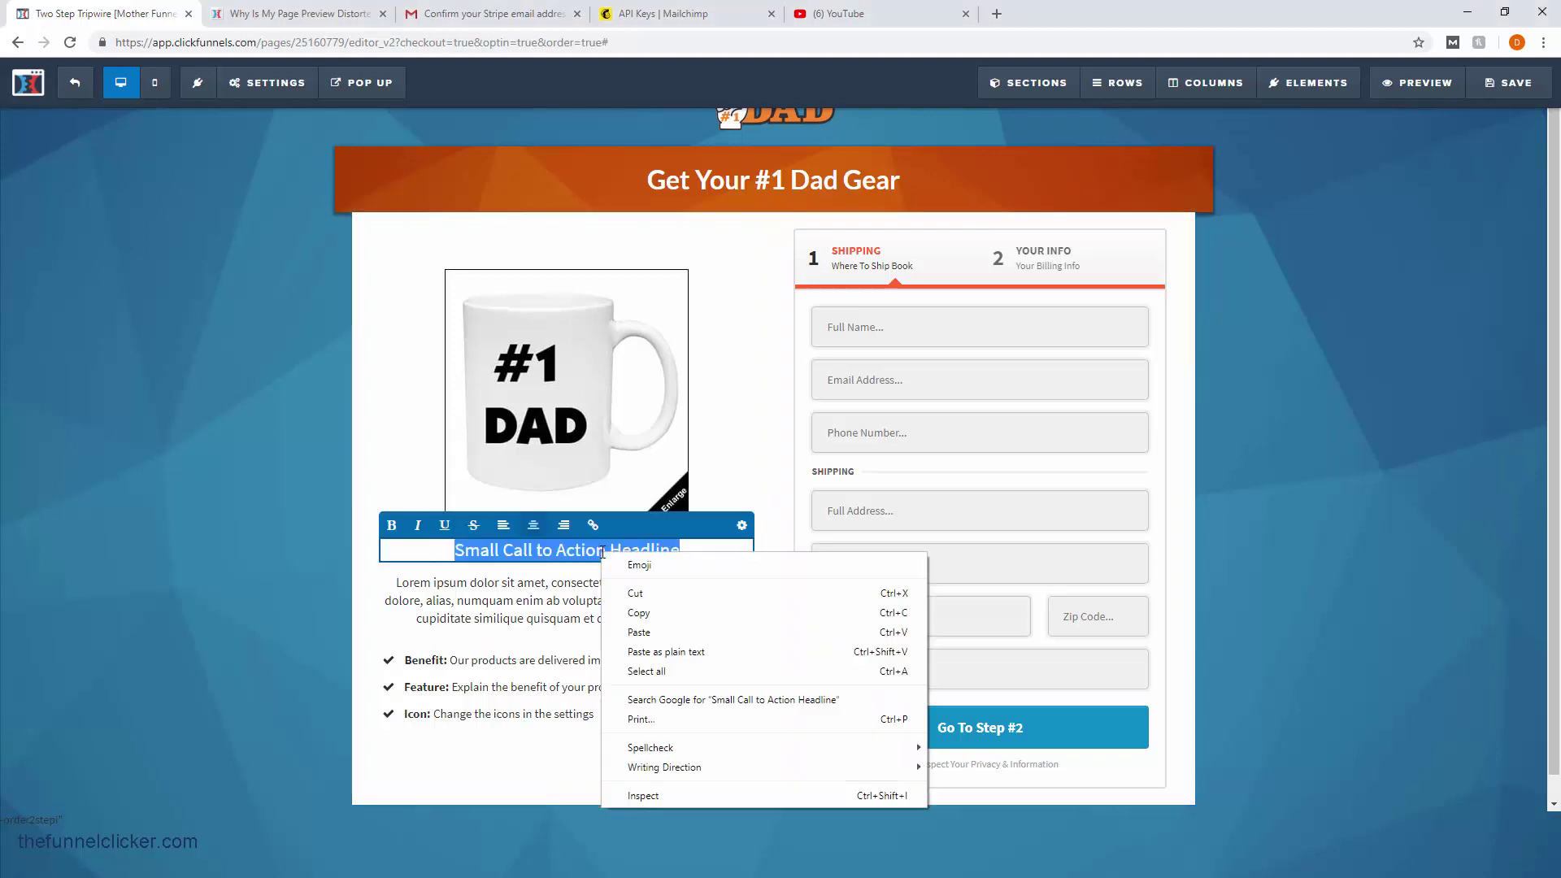
pyautogui.click(650, 633)
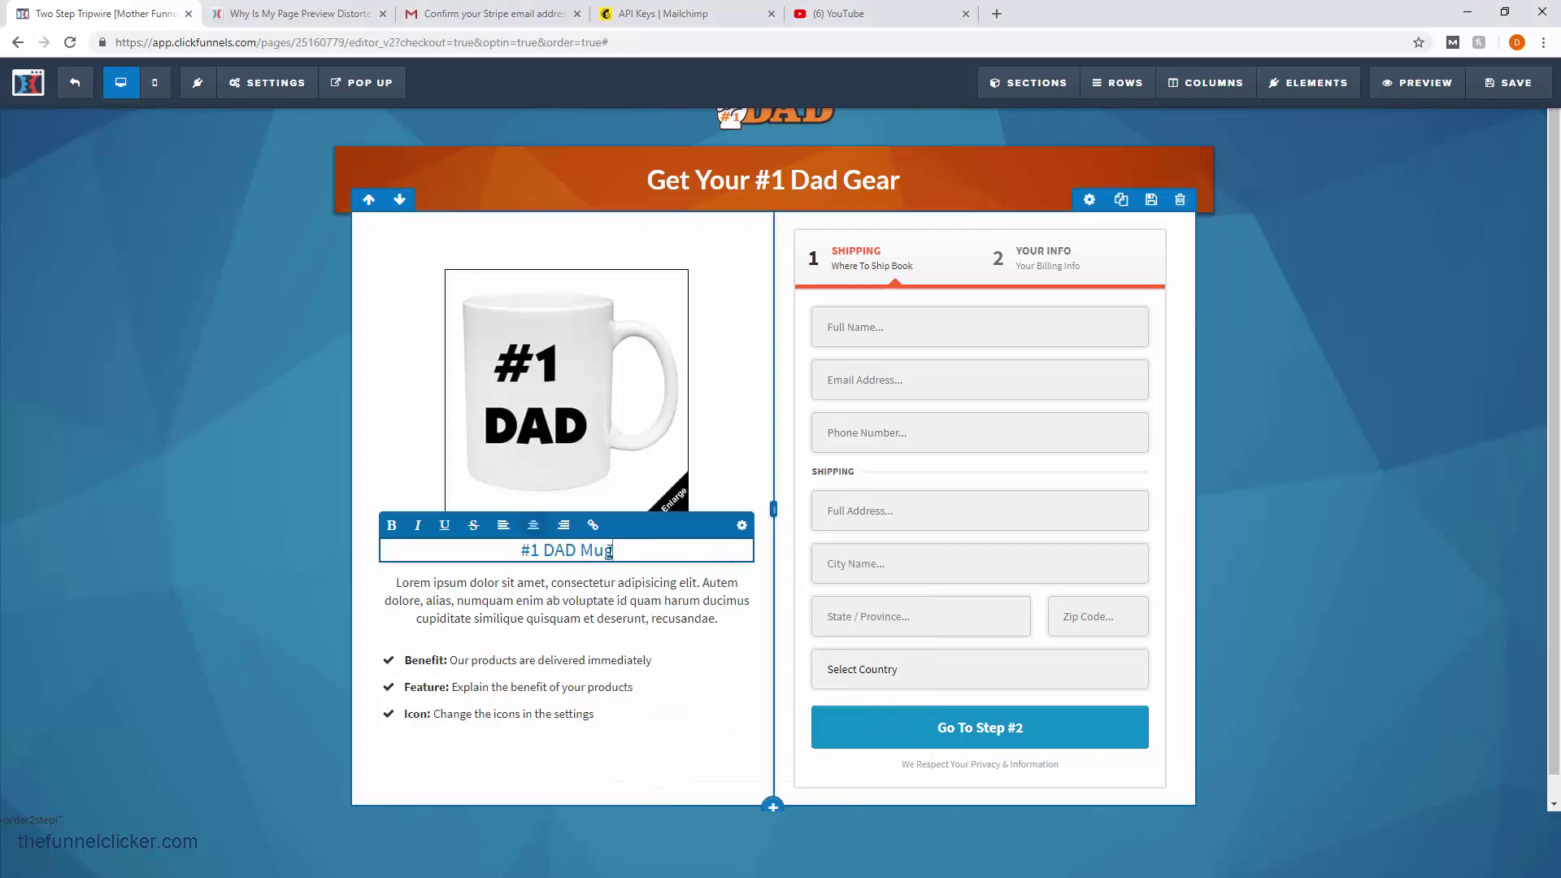
pyautogui.moveTo(609, 551); pyautogui.dragTo(519, 551)
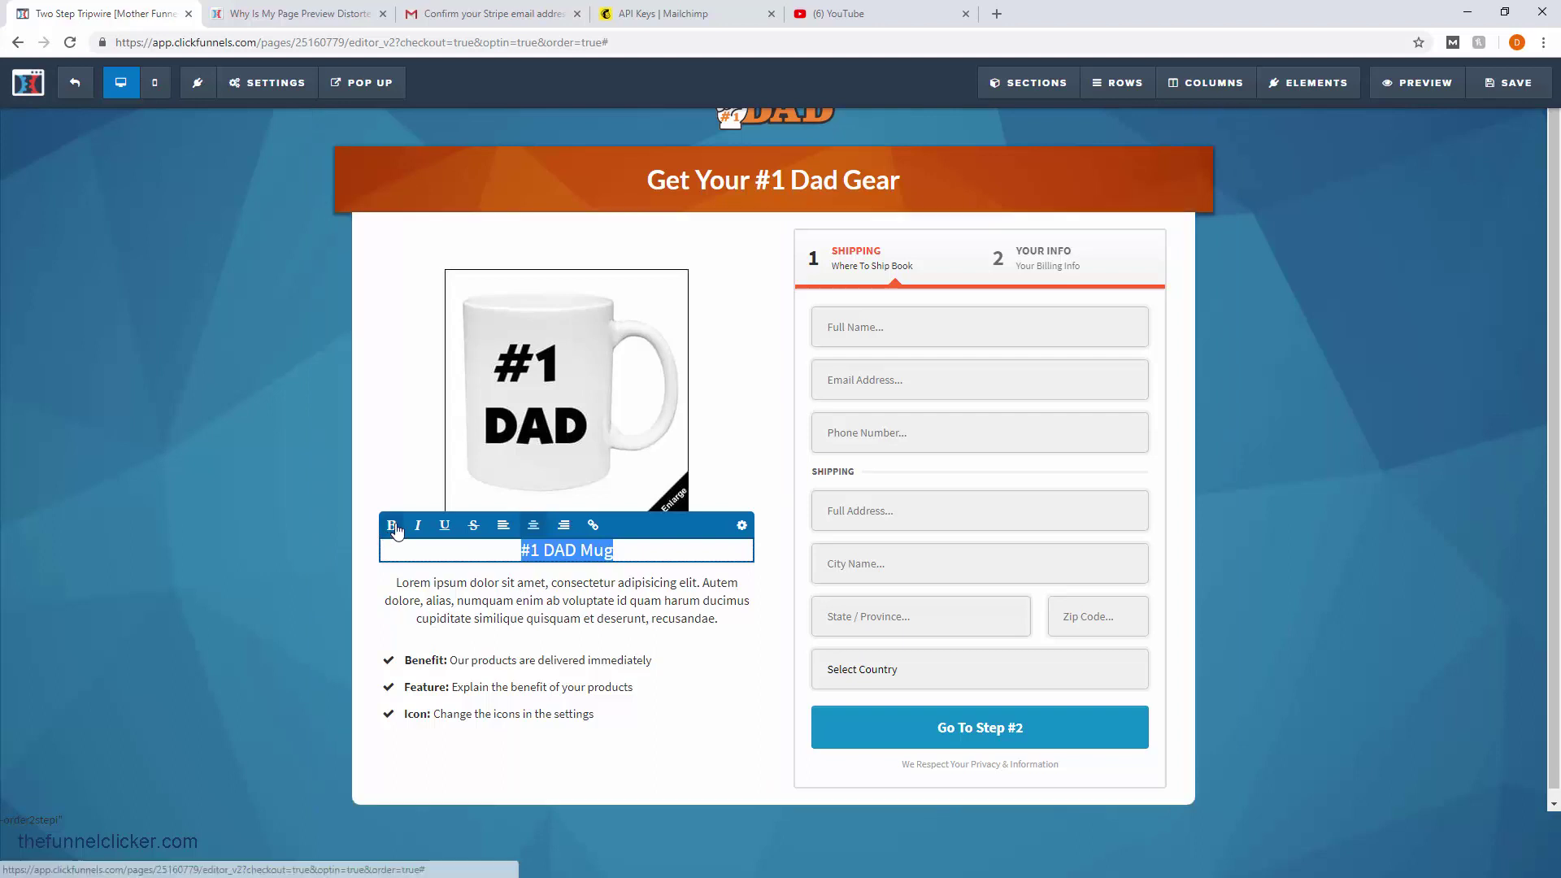
pyautogui.click(392, 526)
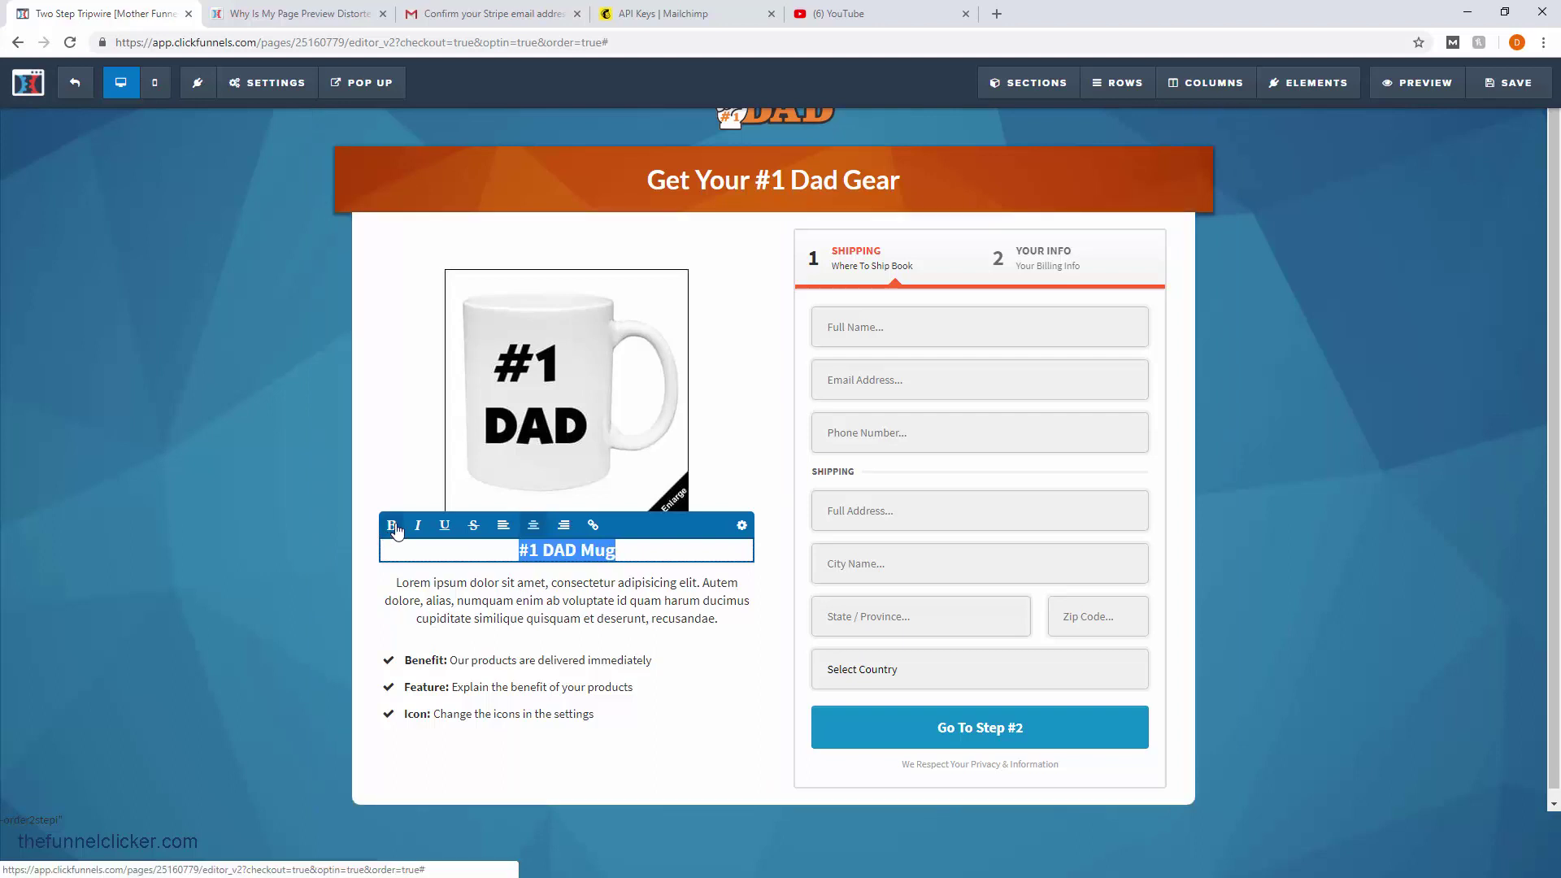
# - Replace the paragraph with "A great Fathers Day gift or birthday gift for the #1 DAD or Best Dad Ever." and left-align it
pyautogui.click(565, 587)
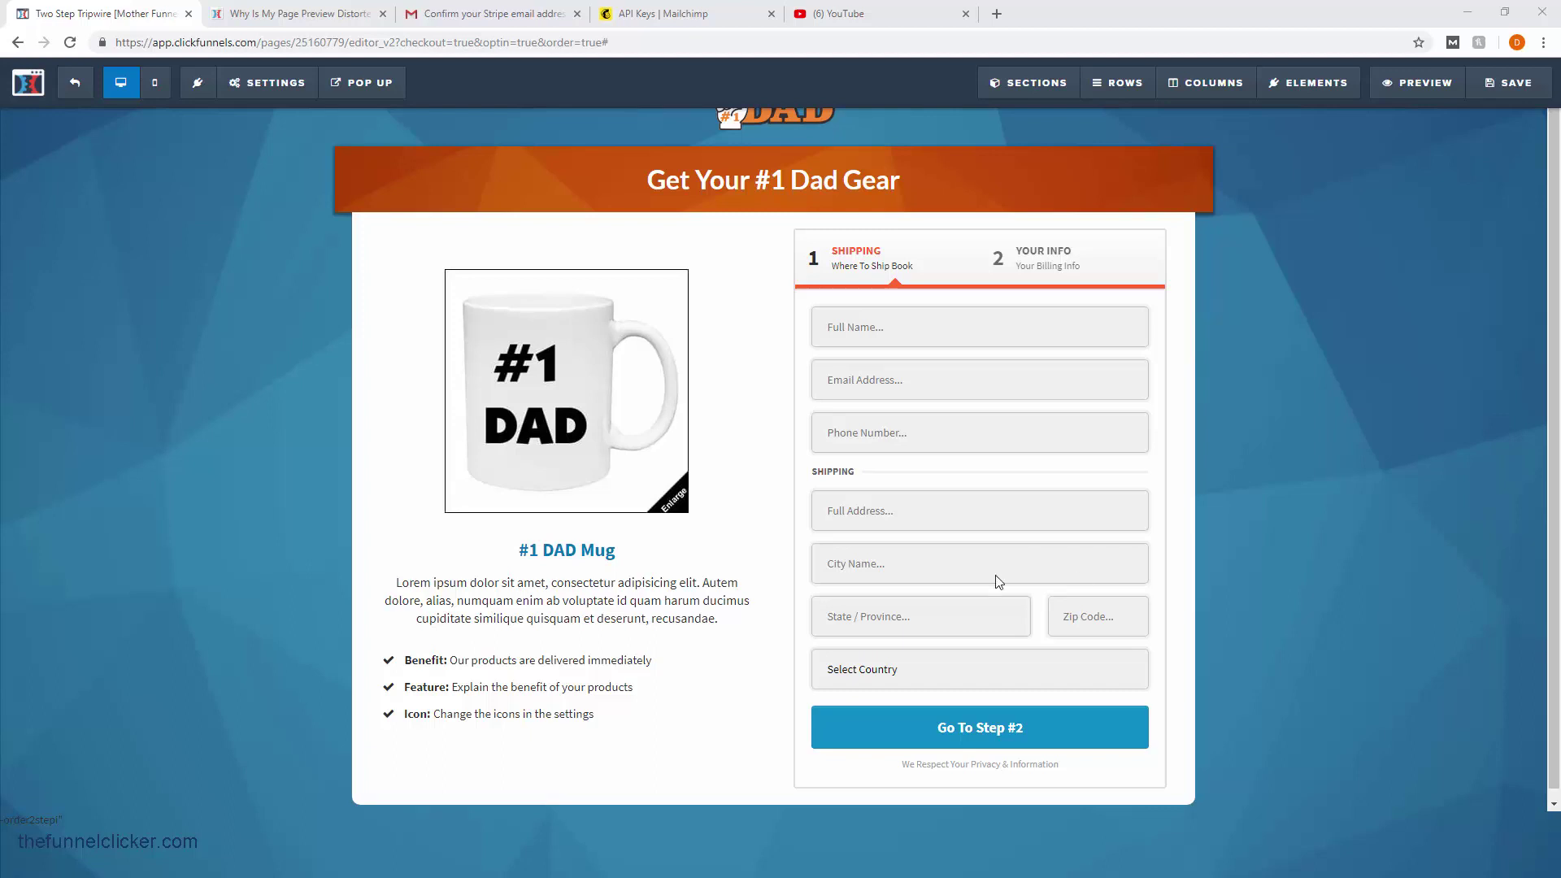
pyautogui.tripleClick(680, 605)
pyautogui.rightClick(680, 606)
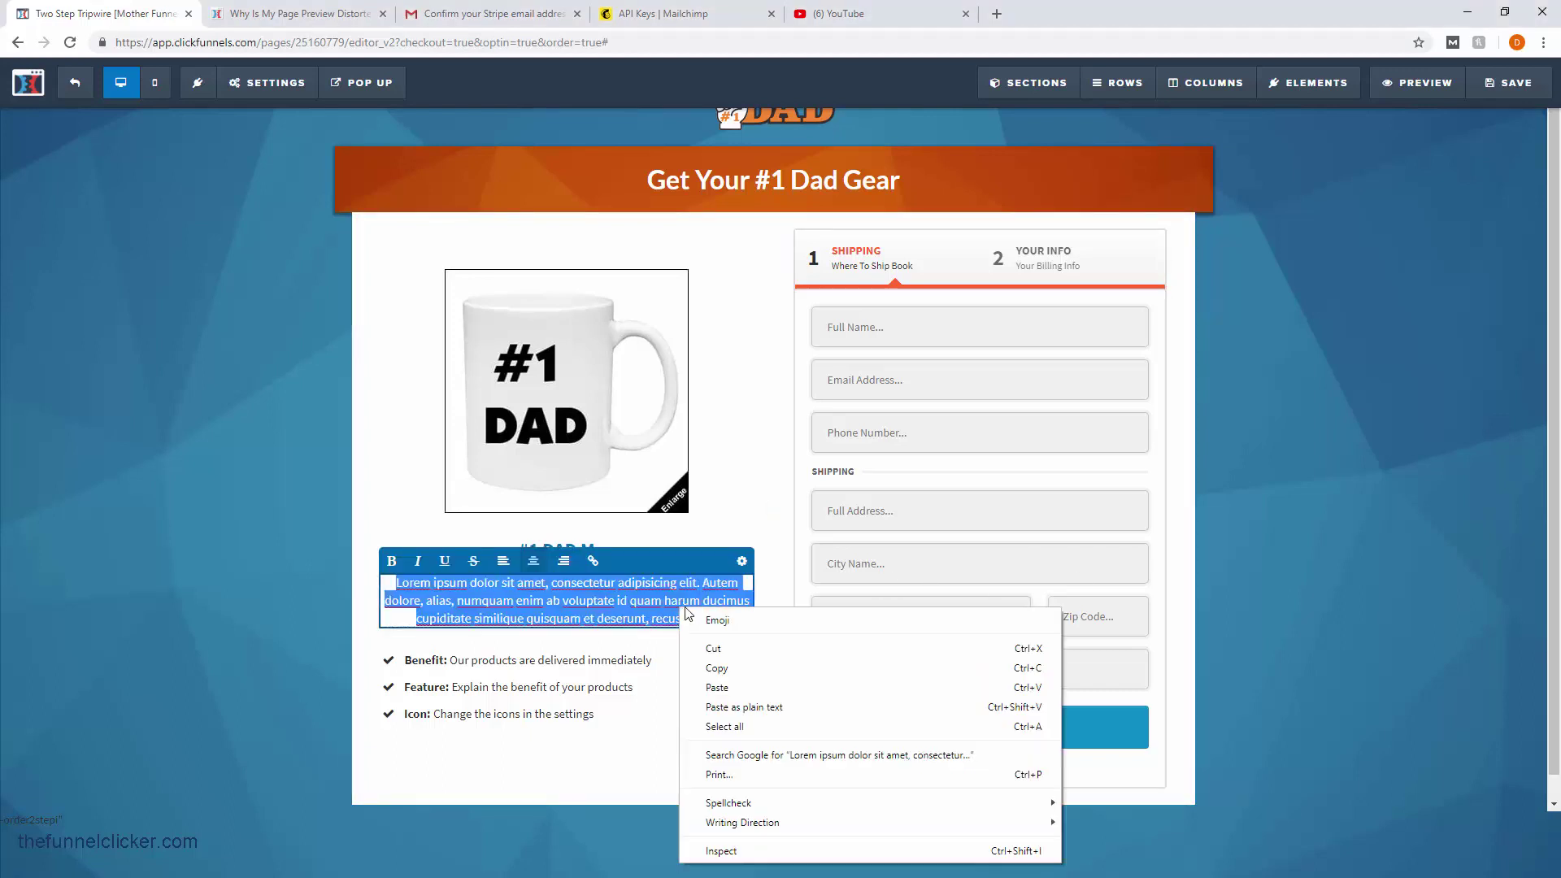
pyautogui.click(757, 683)
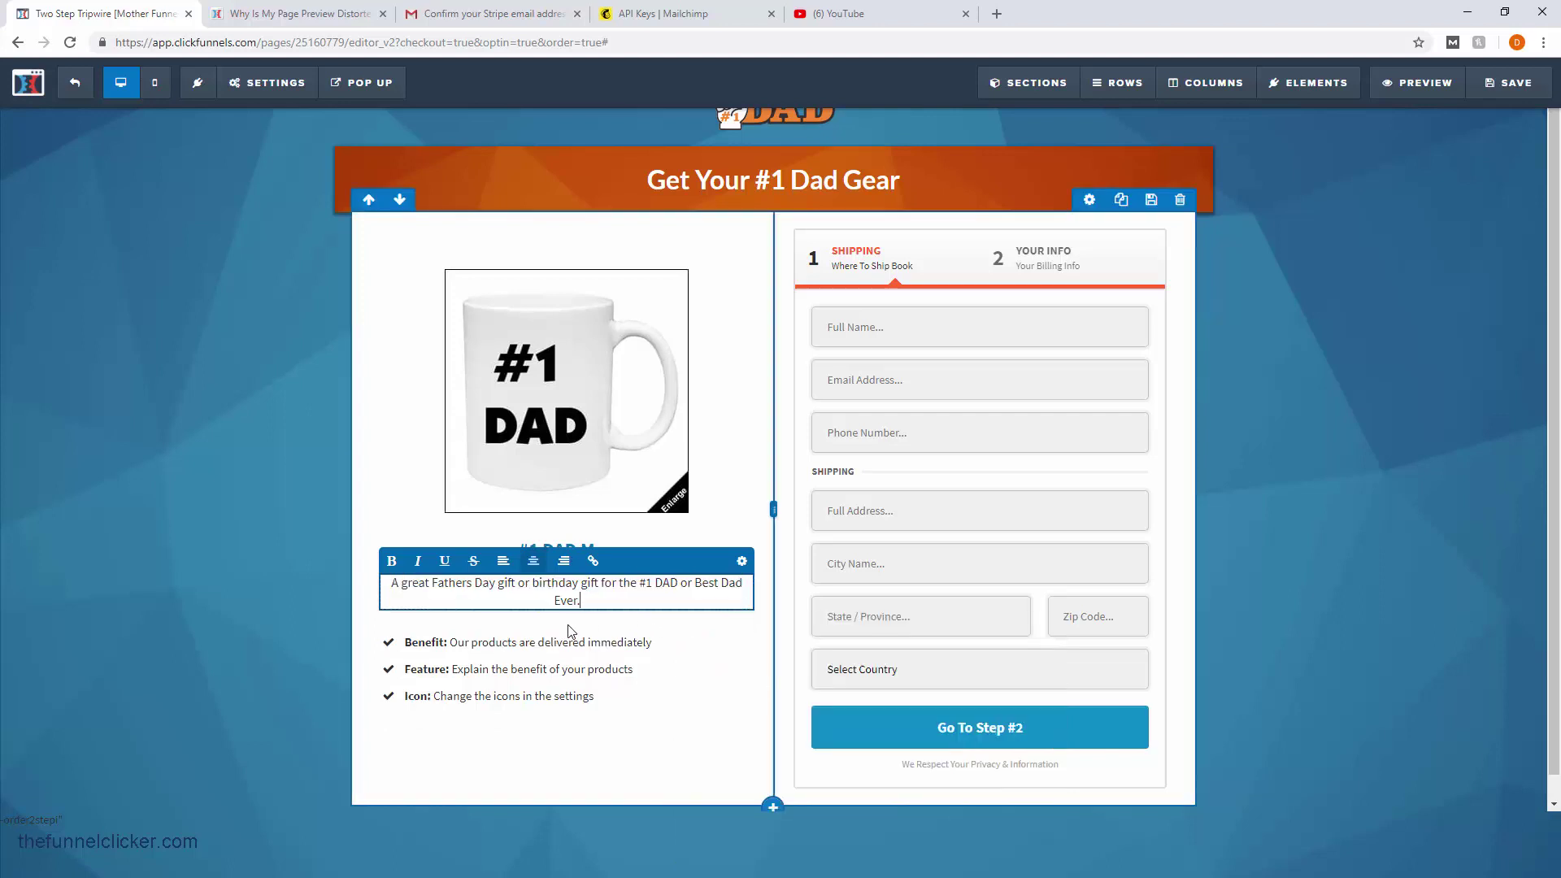
pyautogui.click(503, 560)
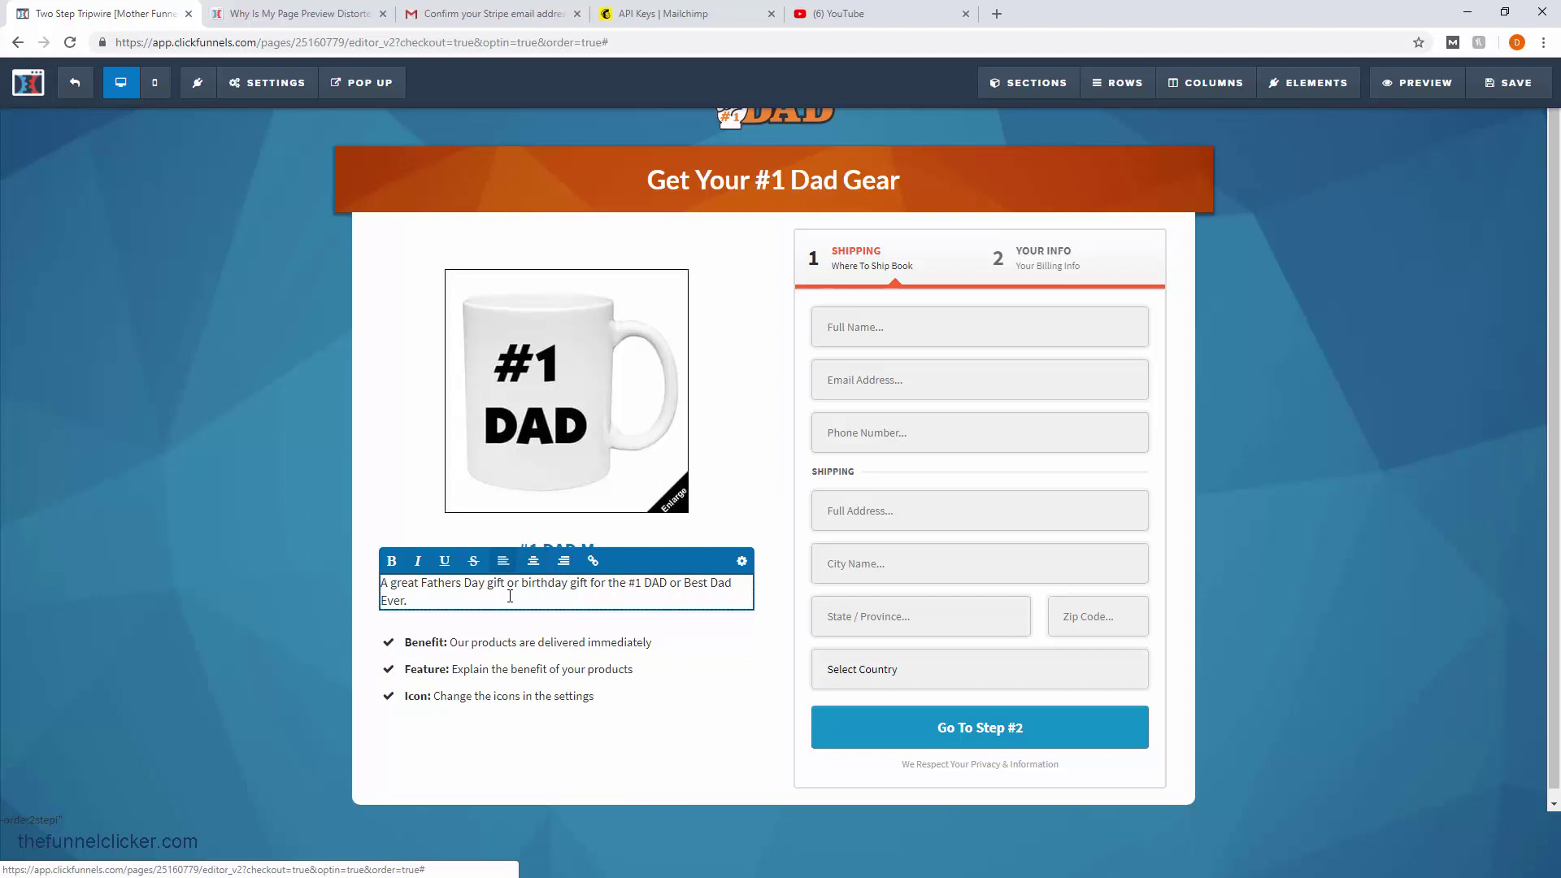
# - Replace the three placeholder bullet items under the paragraph with the copied mug feature text
pyautogui.click(478, 639)
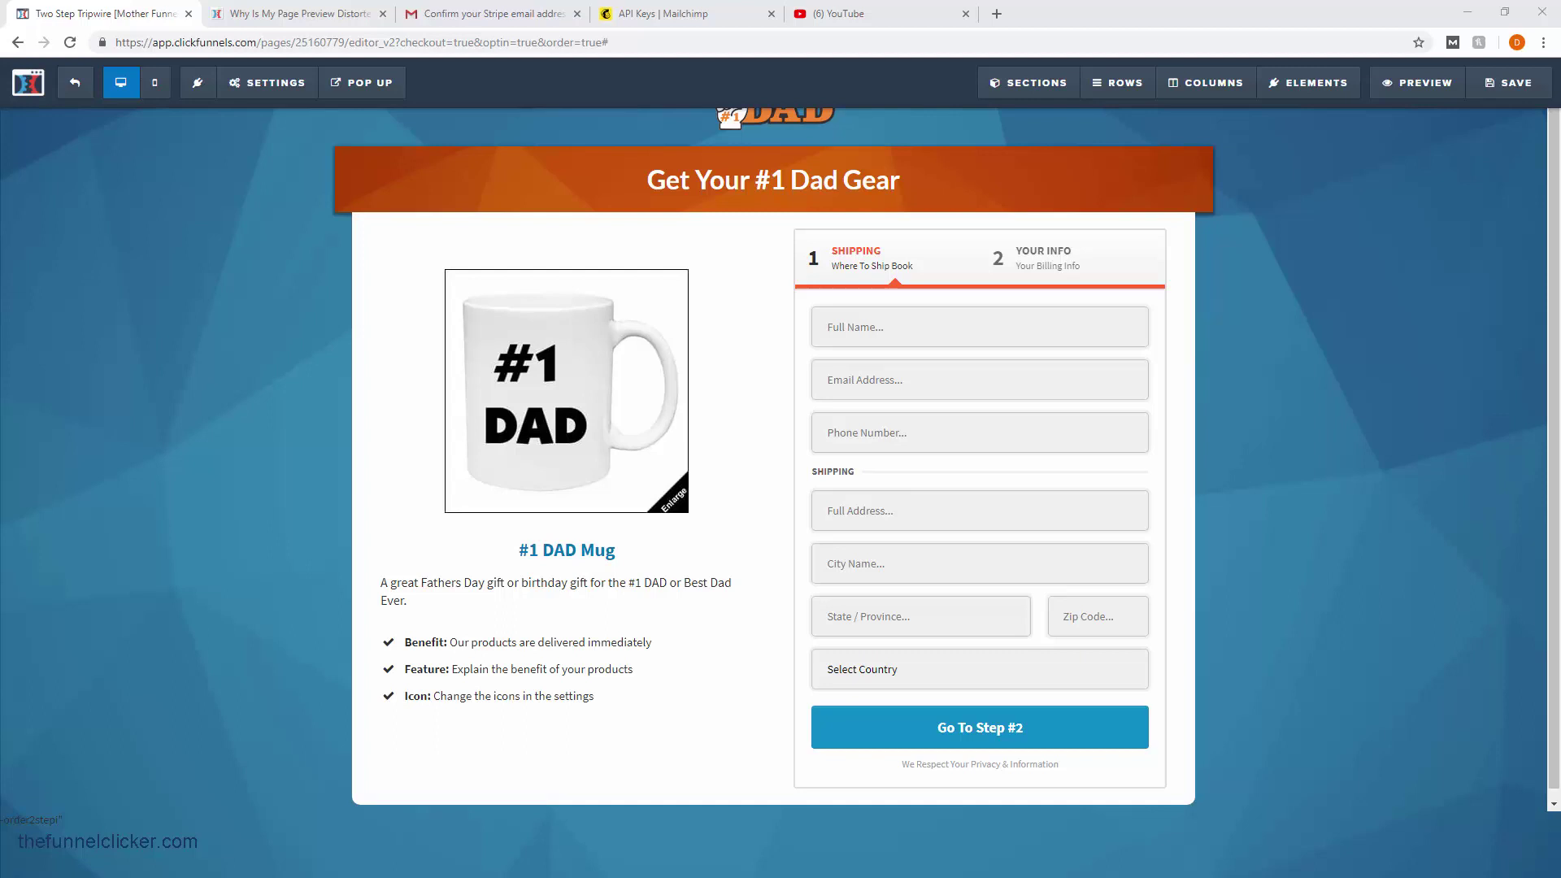
pyautogui.click(517, 669)
pyautogui.tripleClick(596, 668)
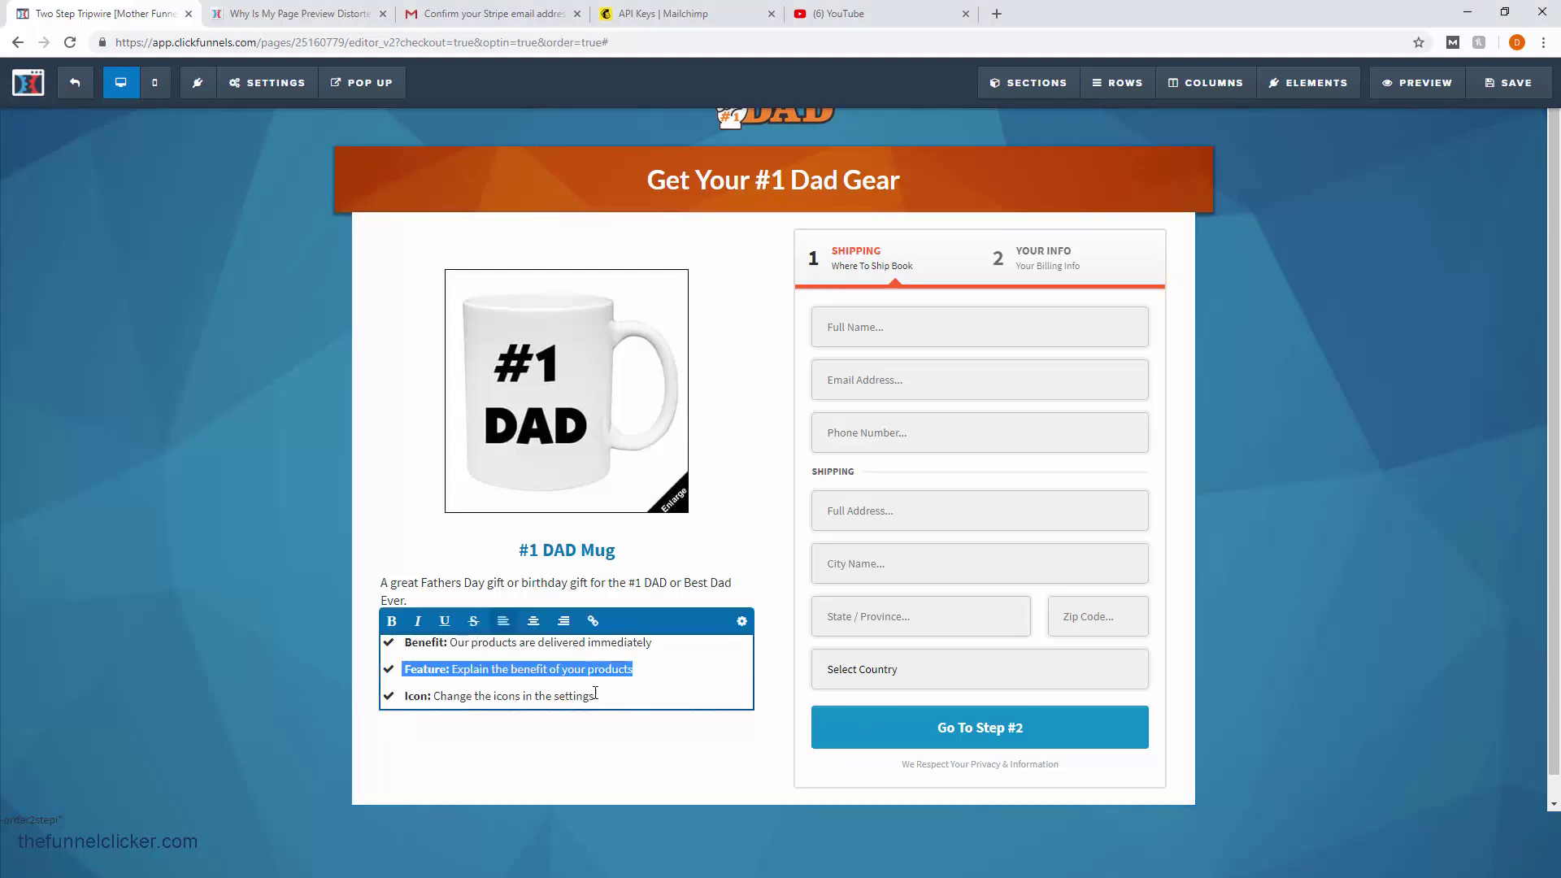
pyautogui.moveTo(595, 693); pyautogui.dragTo(408, 643)
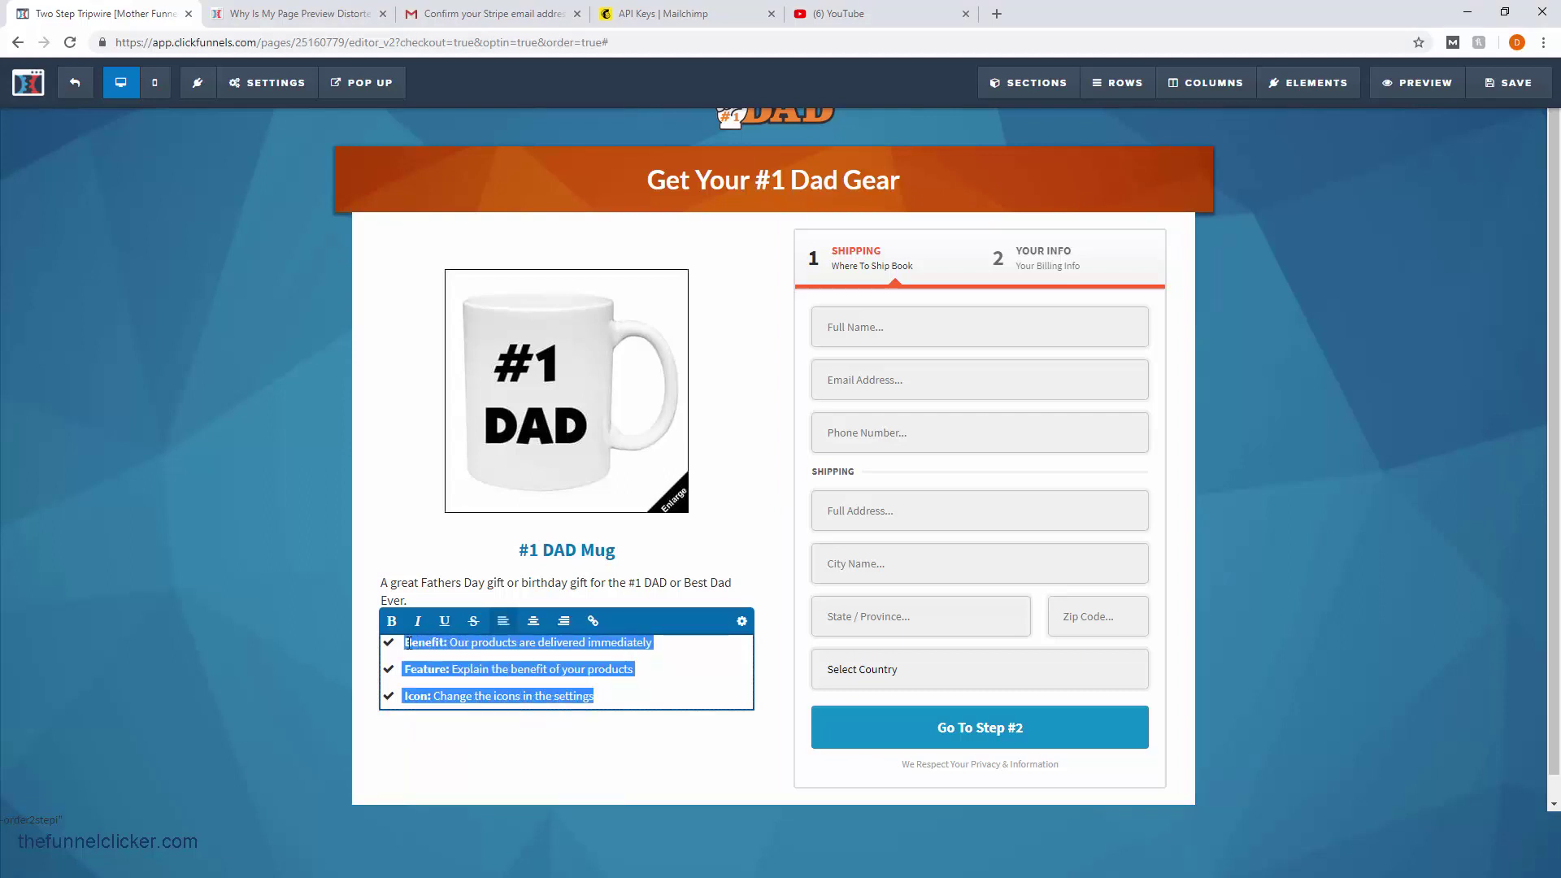
pyautogui.rightClick(470, 655)
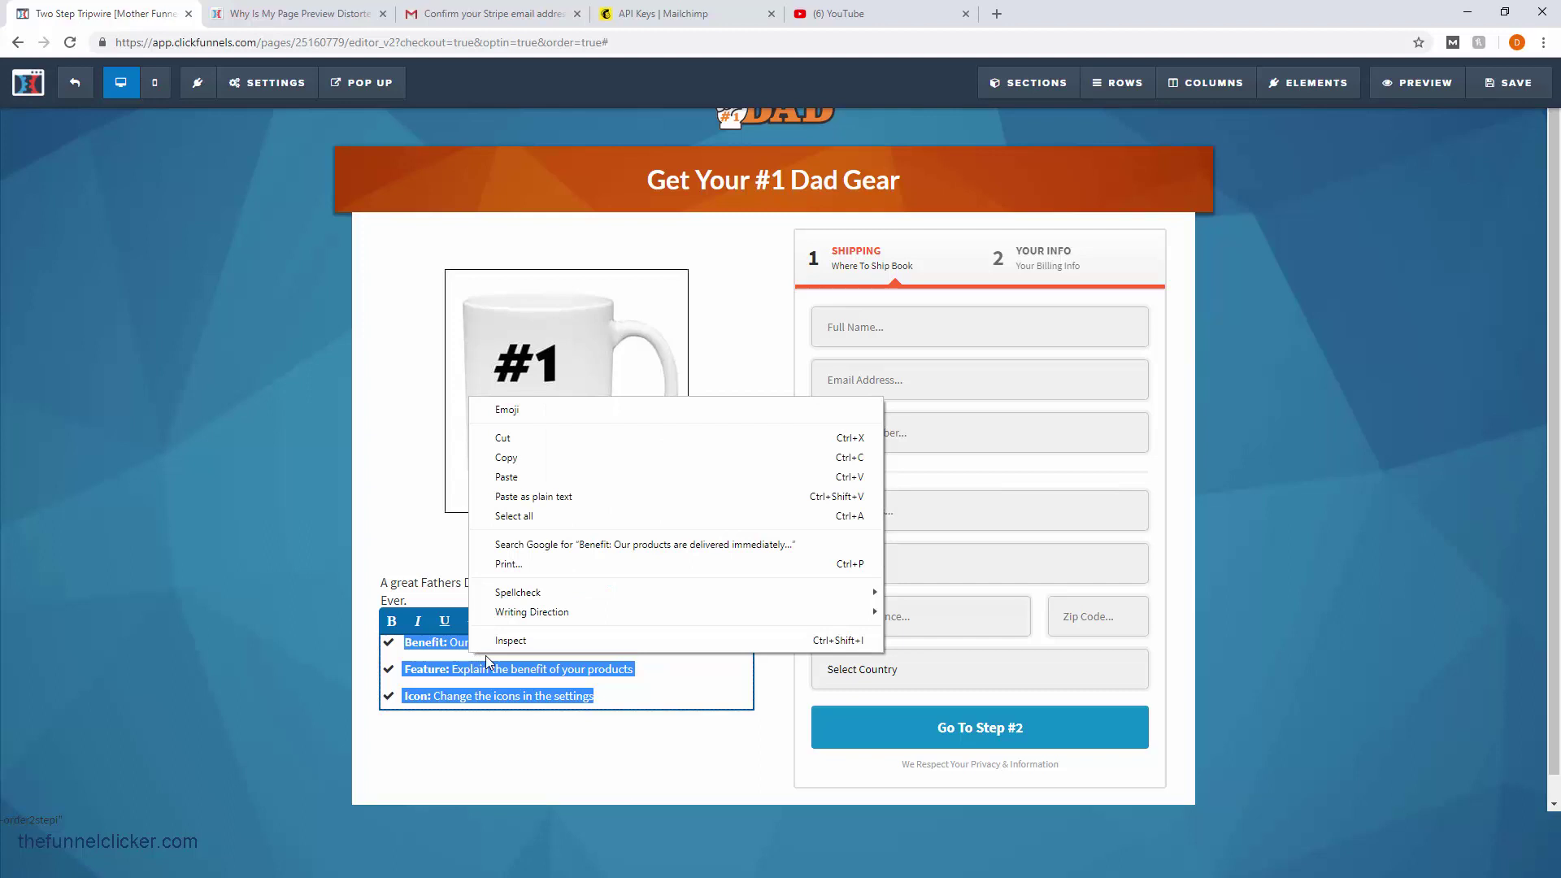
pyautogui.click(577, 475)
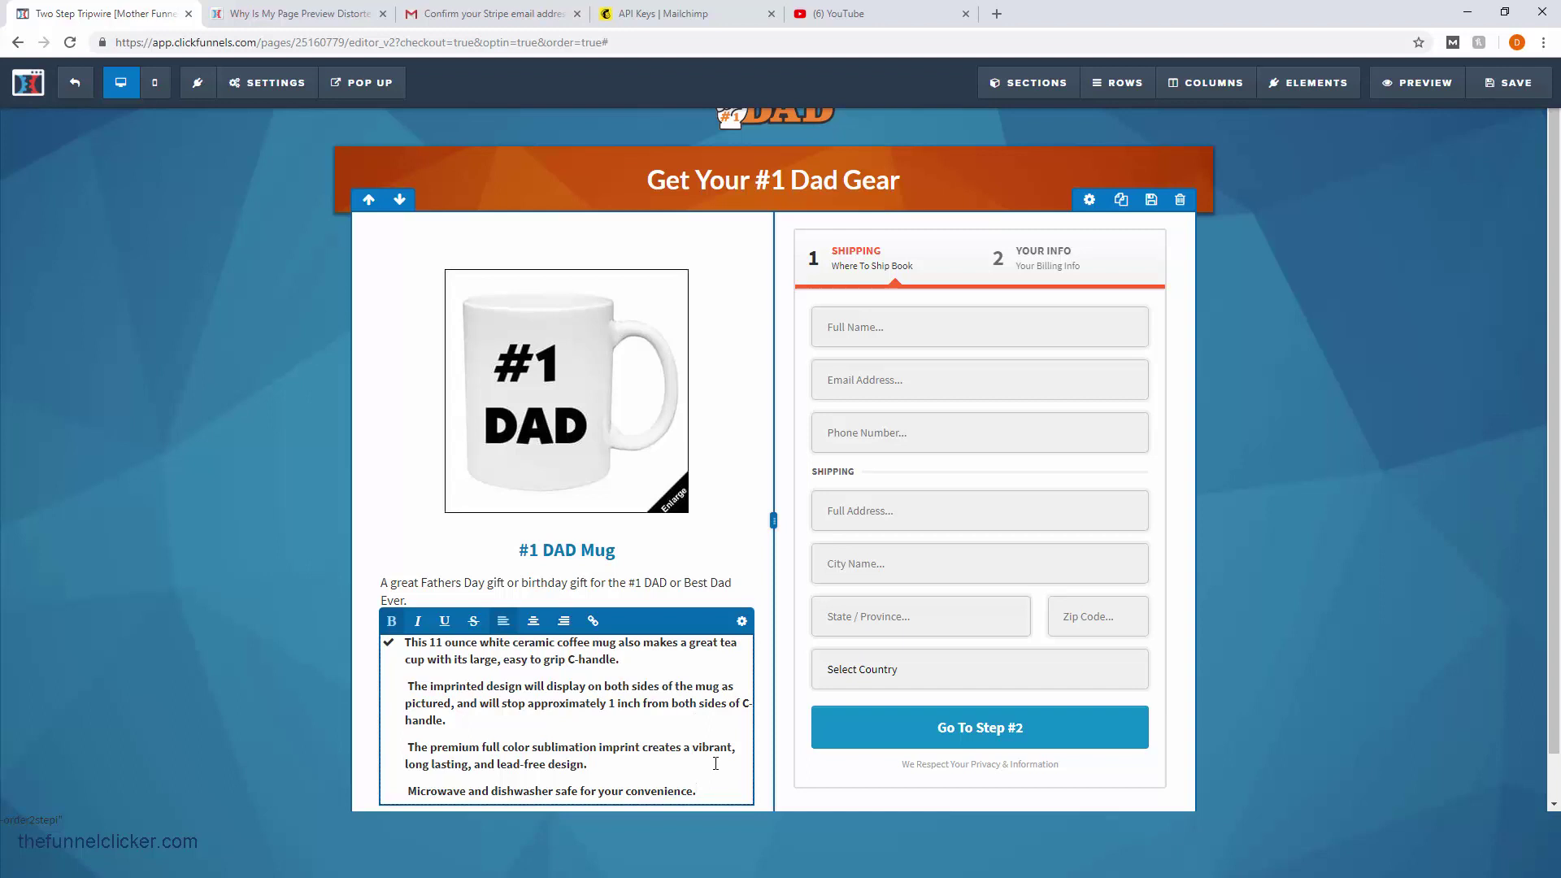
# - Remove the bold formatting from all of the mug feature text in the bullet list
pyautogui.moveTo(705, 789); pyautogui.dragTo(413, 645)
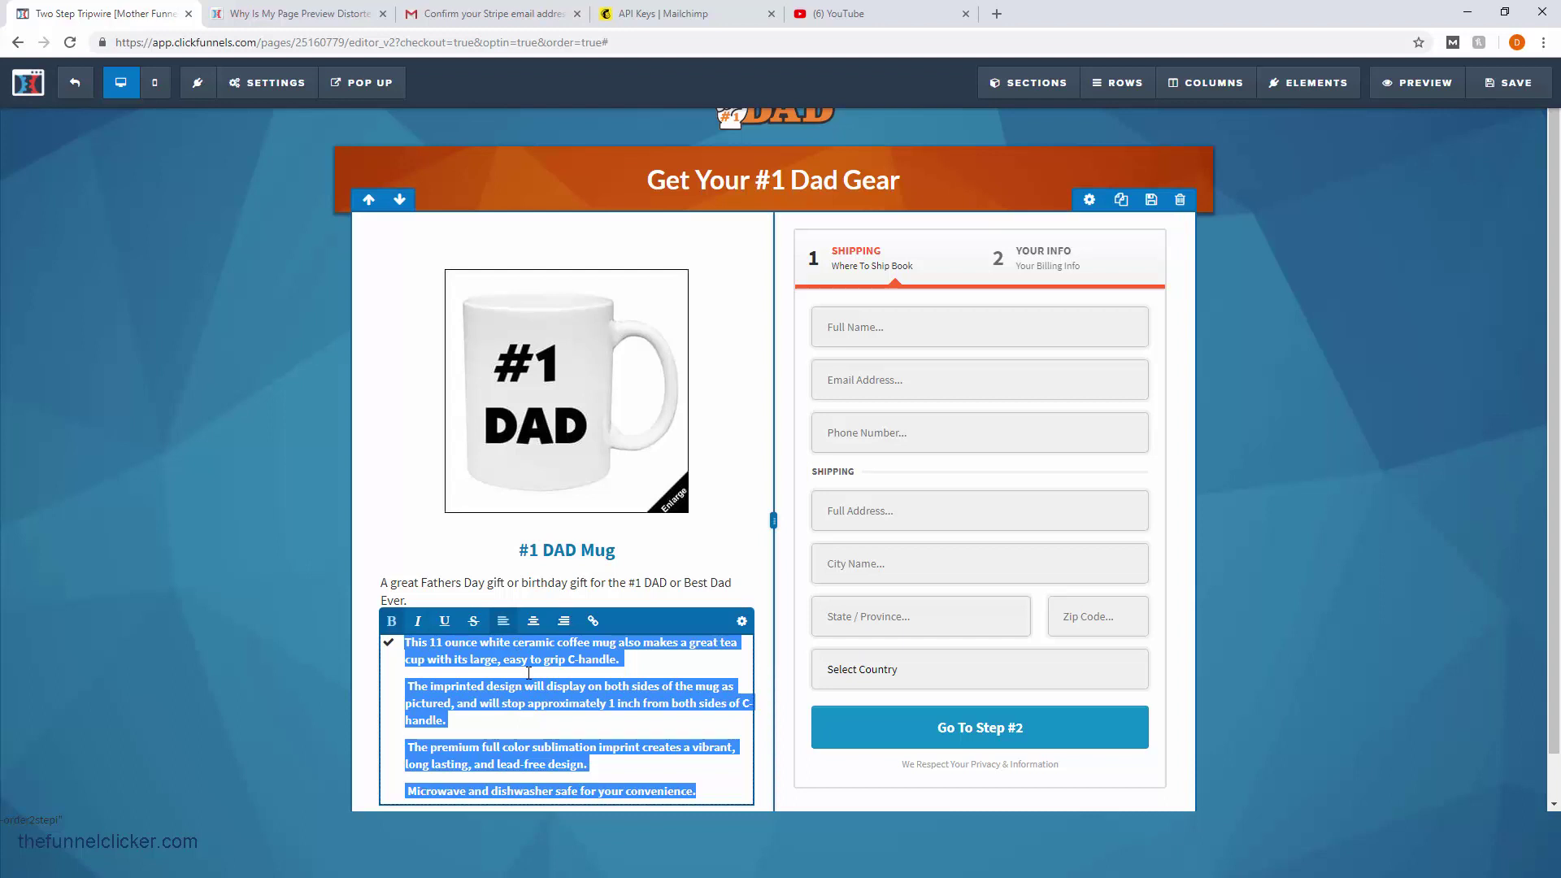
pyautogui.click(391, 620)
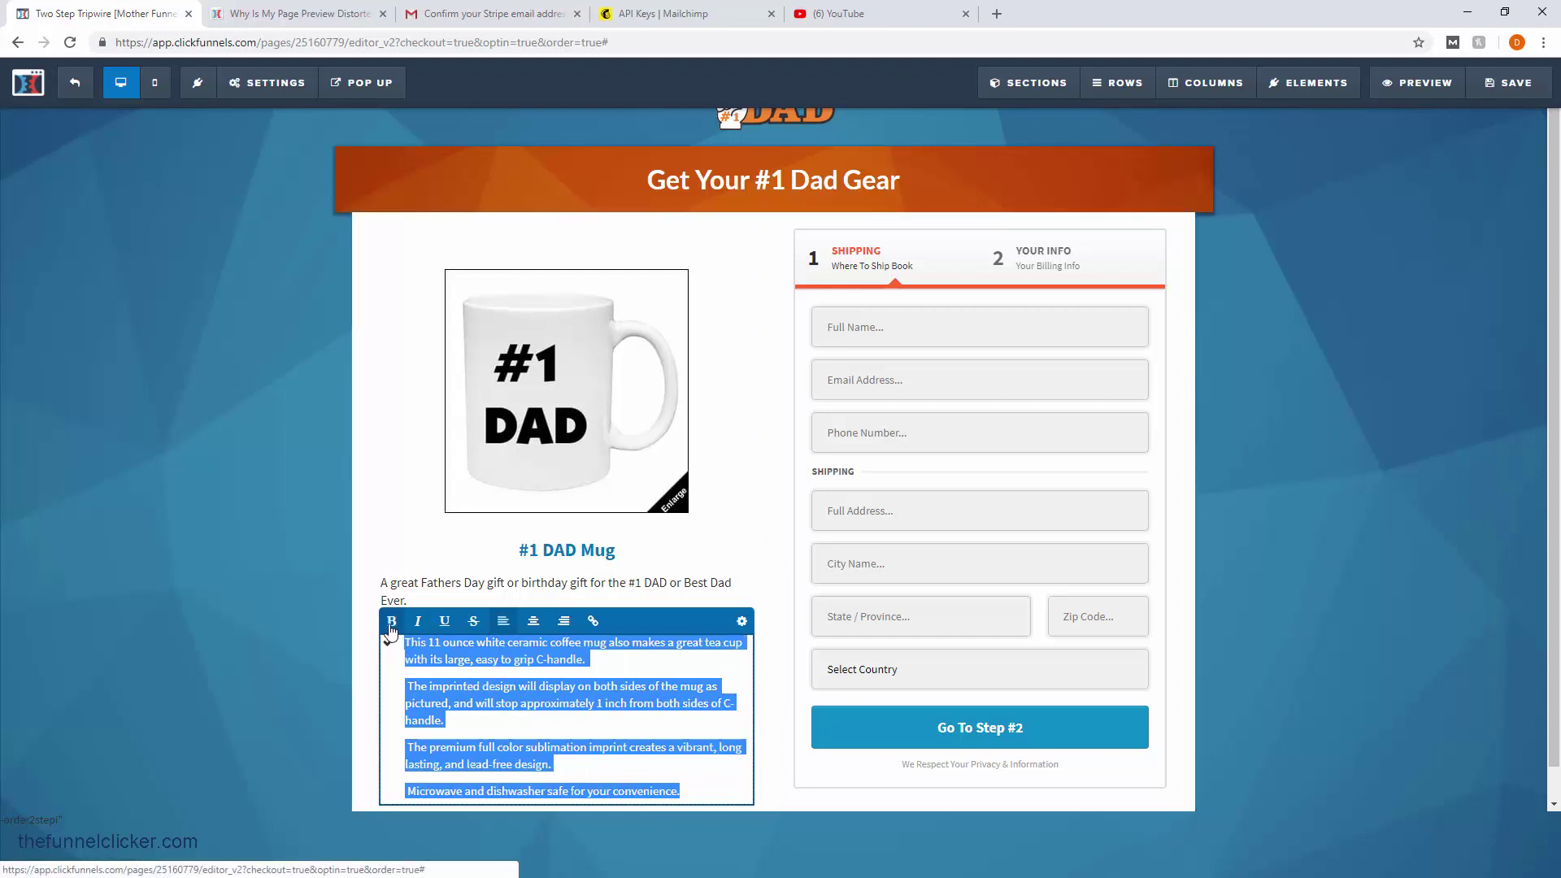
pyautogui.click(702, 647)
# - Split the mug feature text into four separate check-marked bullets without leading spaces, and save the page
pyautogui.click(595, 660)
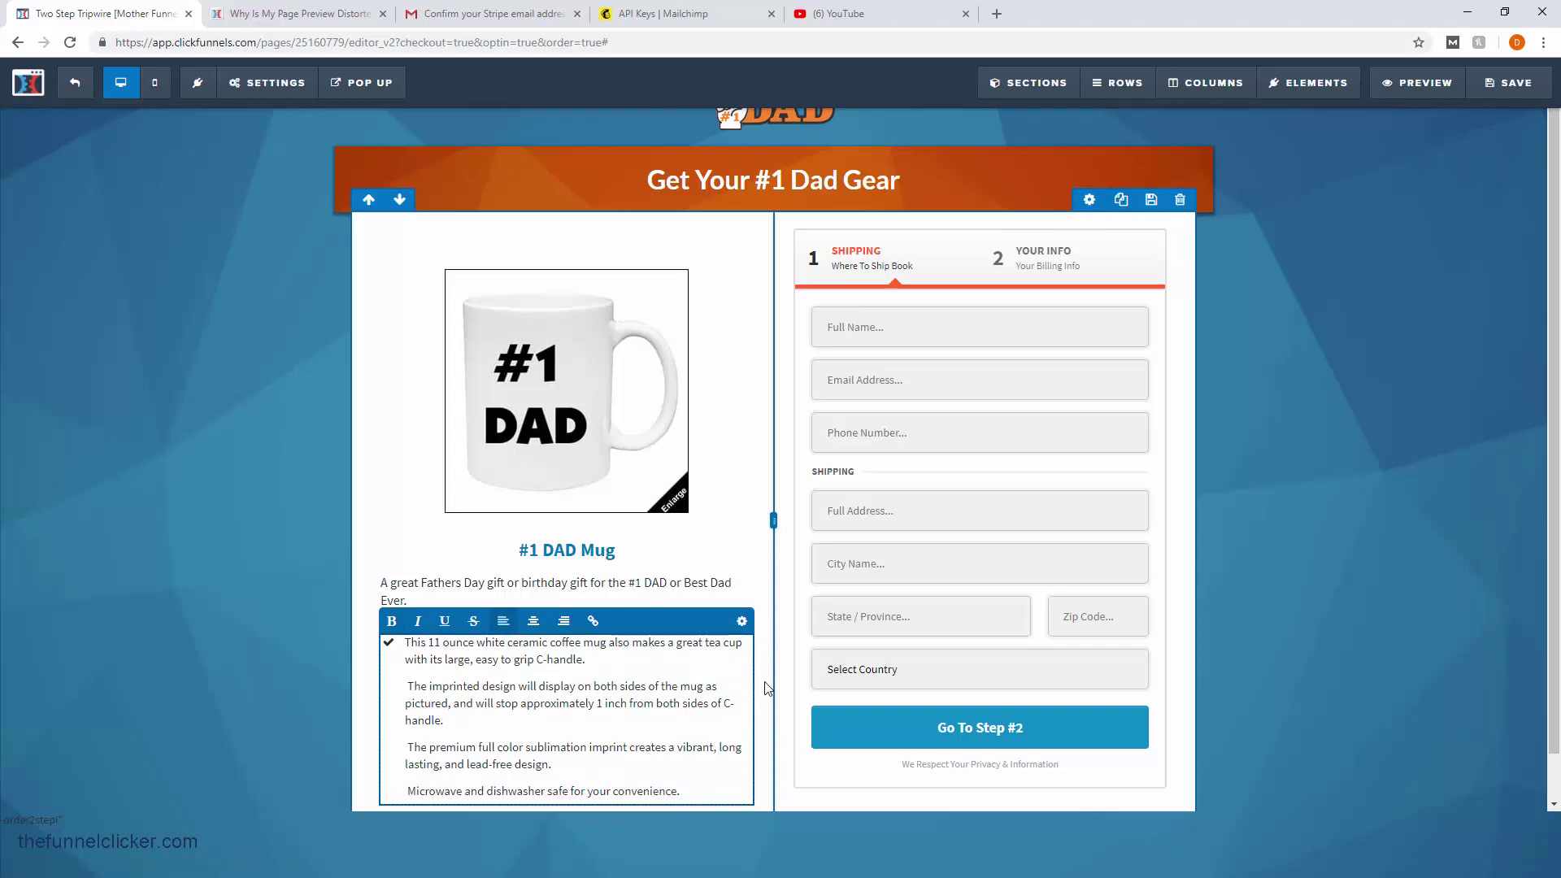
pyautogui.press('Delete')
pyautogui.press('Delete')
pyautogui.press('Return')
pyautogui.press('Delete')
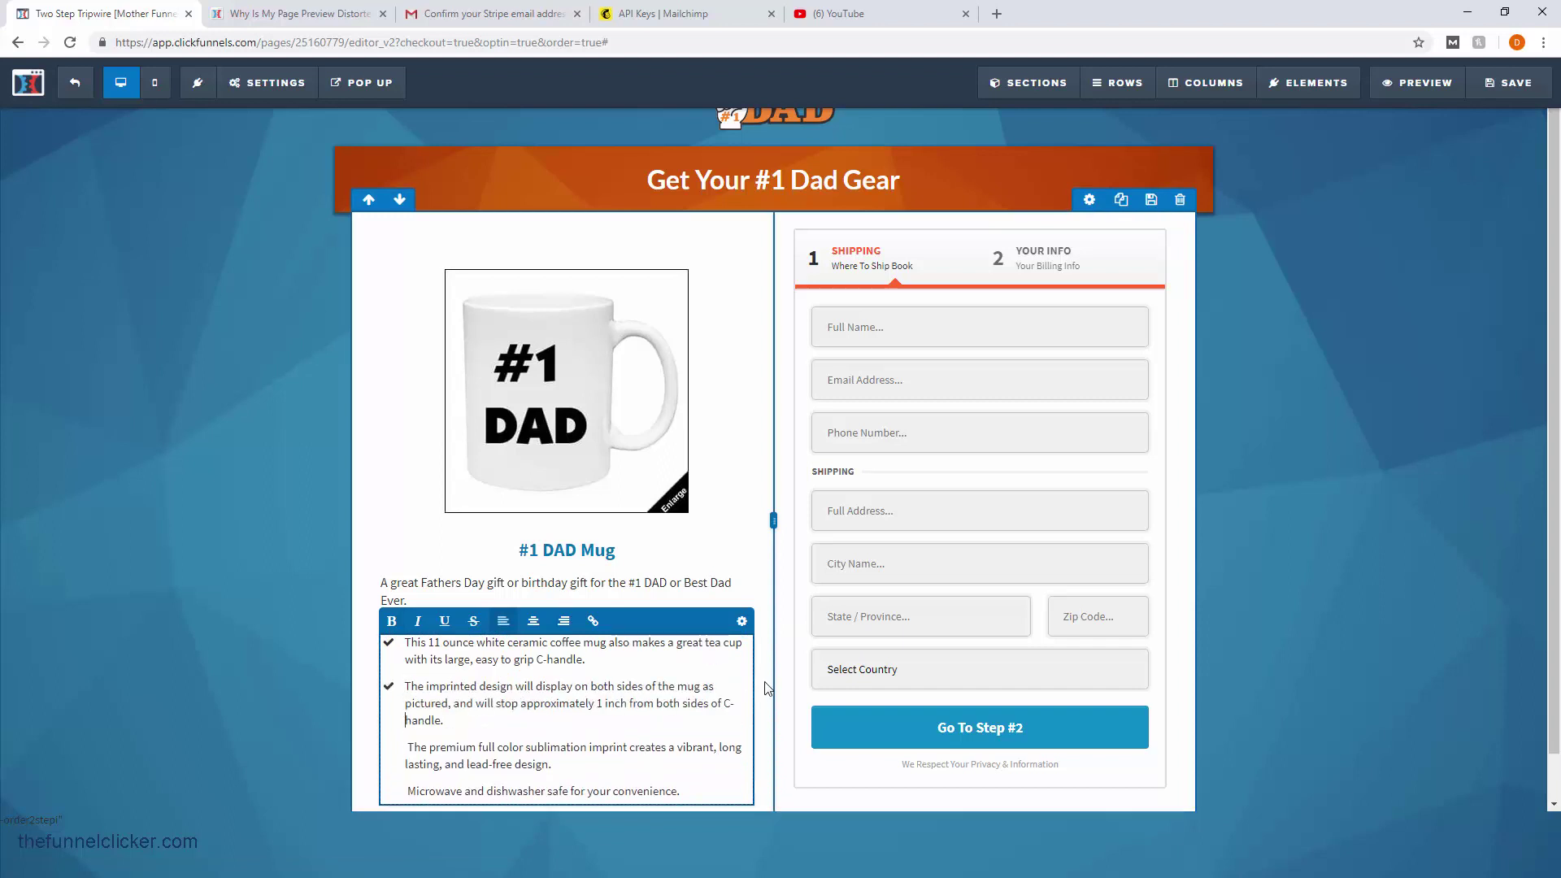
pyautogui.press('Down')
pyautogui.press('Delete')
pyautogui.press('BackSpace')
pyautogui.press('Return')
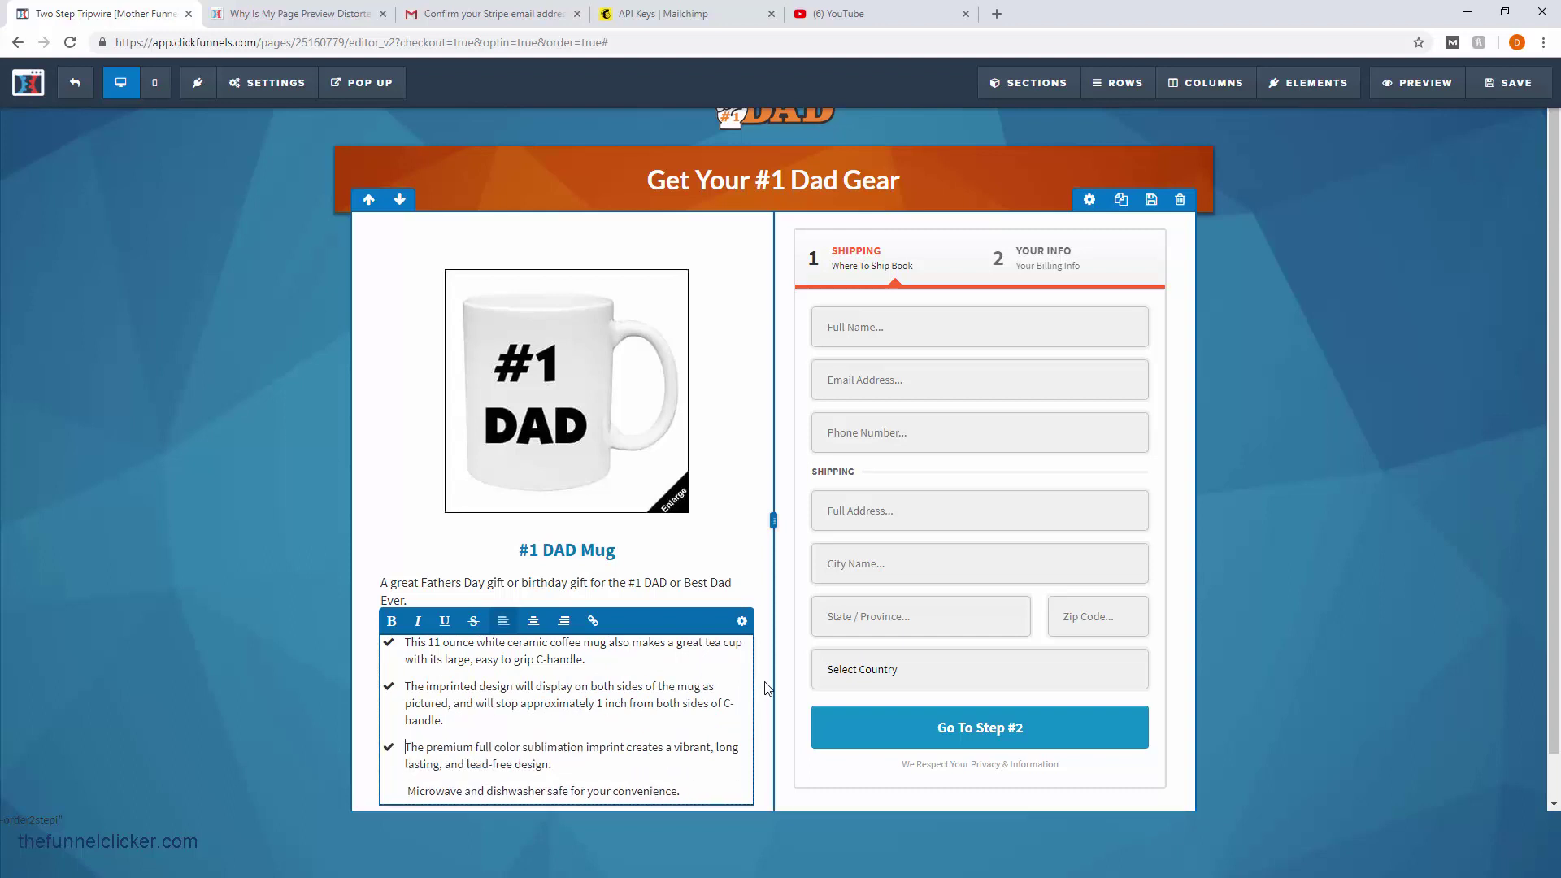
pyautogui.press('BackSpace')
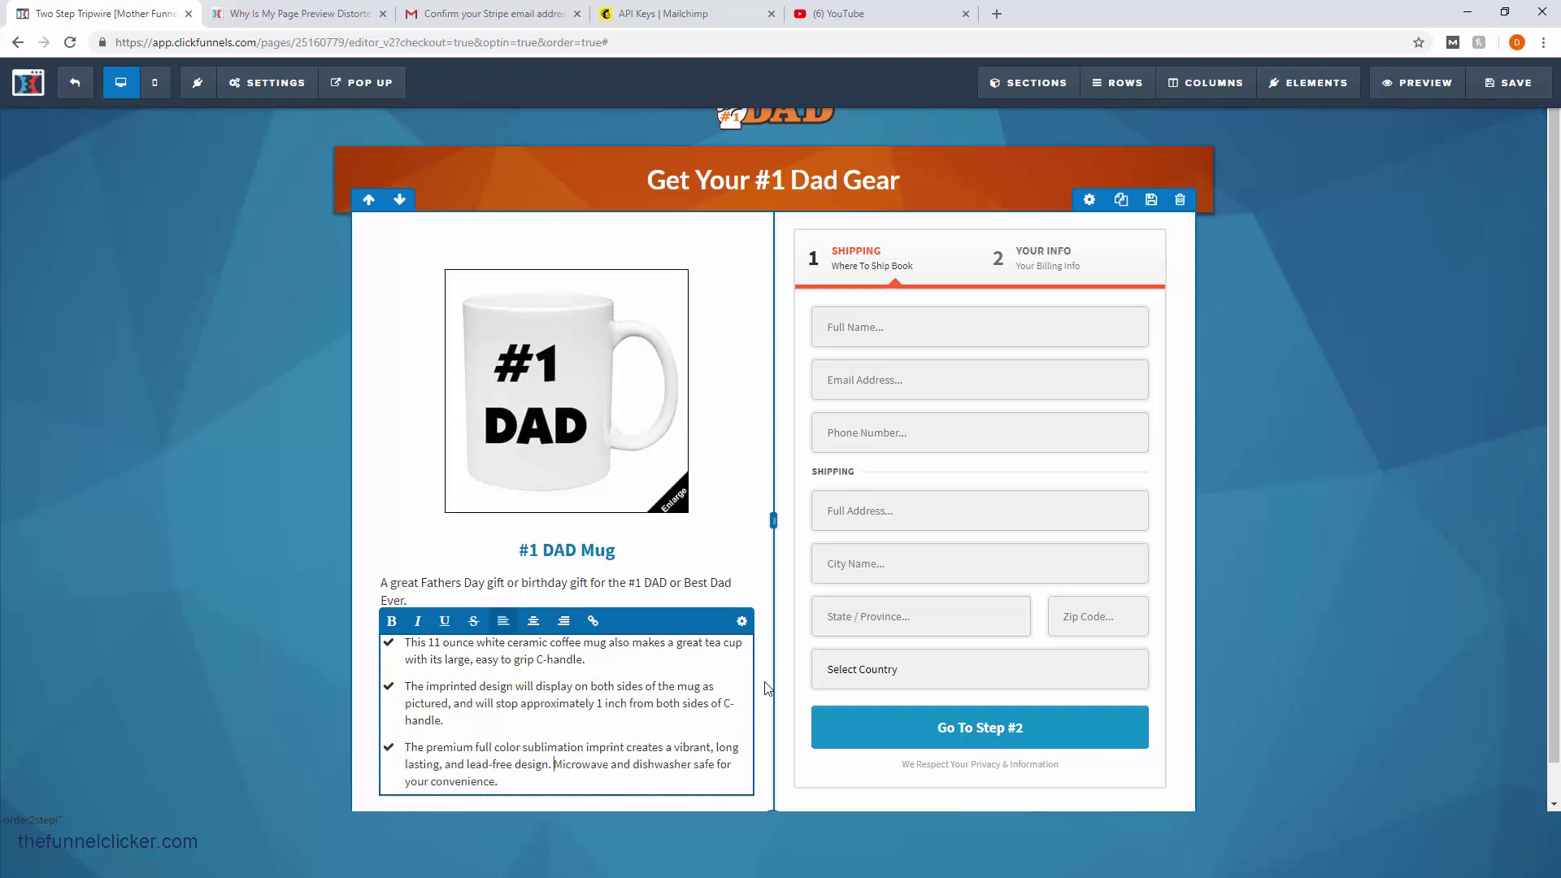
pyautogui.press('Return')
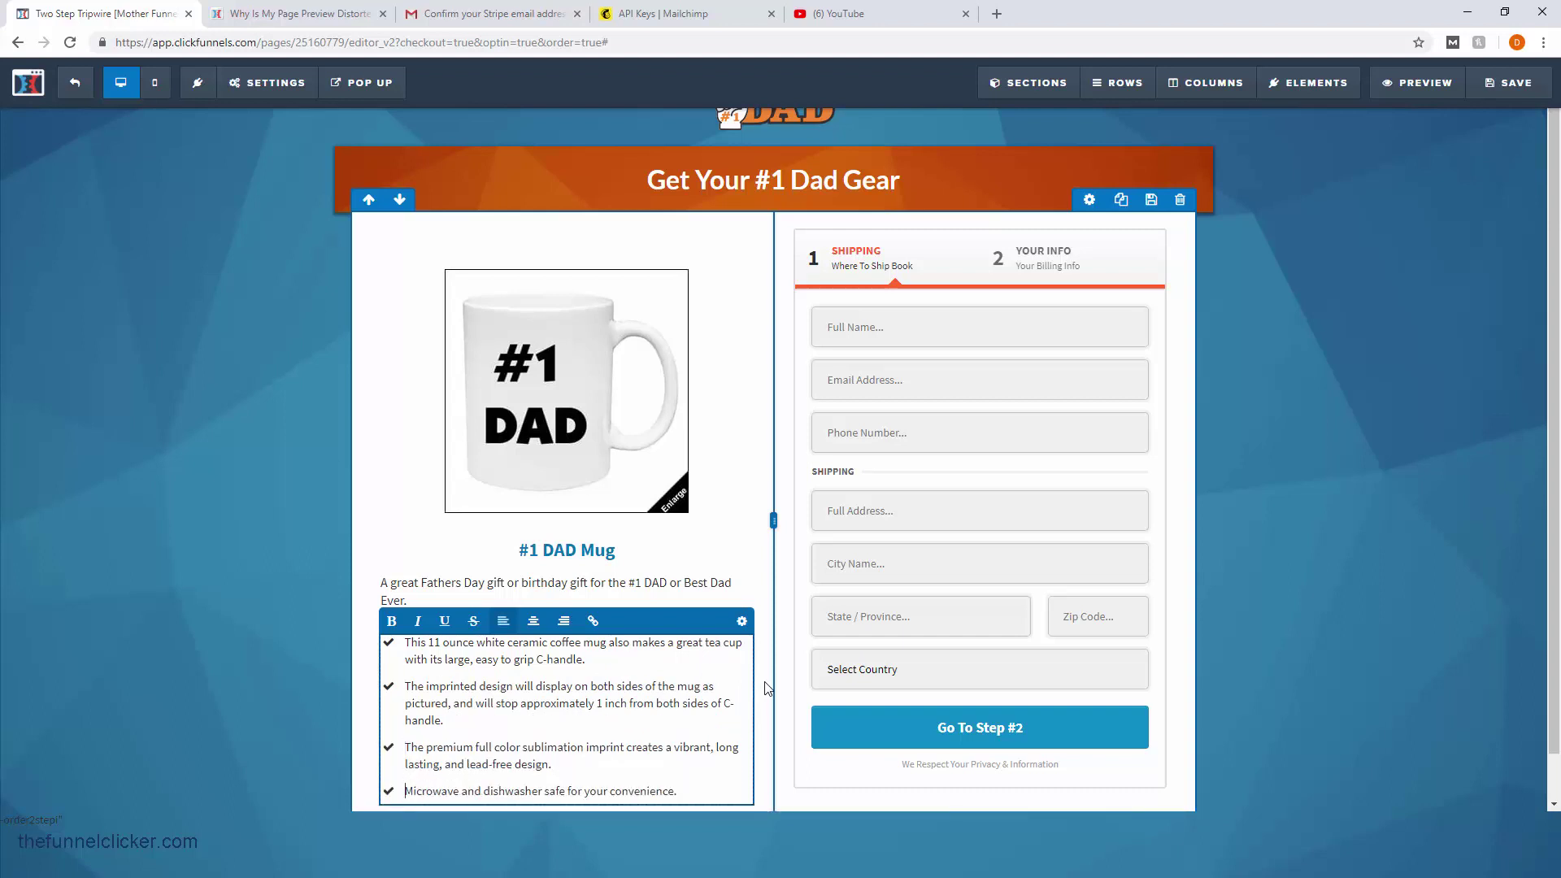
pyautogui.click(372, 529)
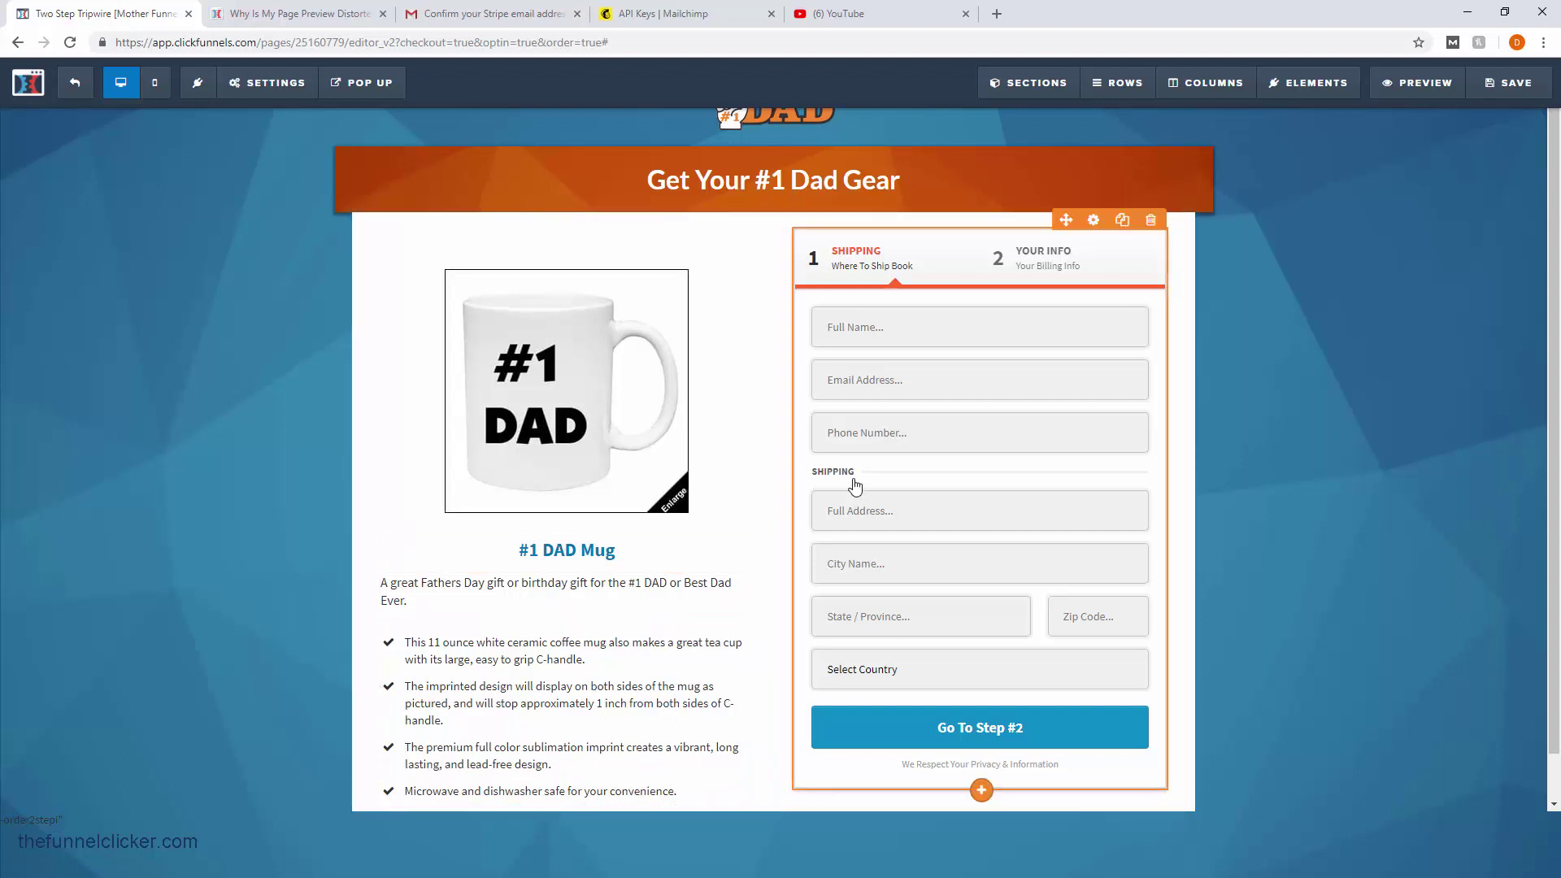
pyautogui.click(1530, 92)
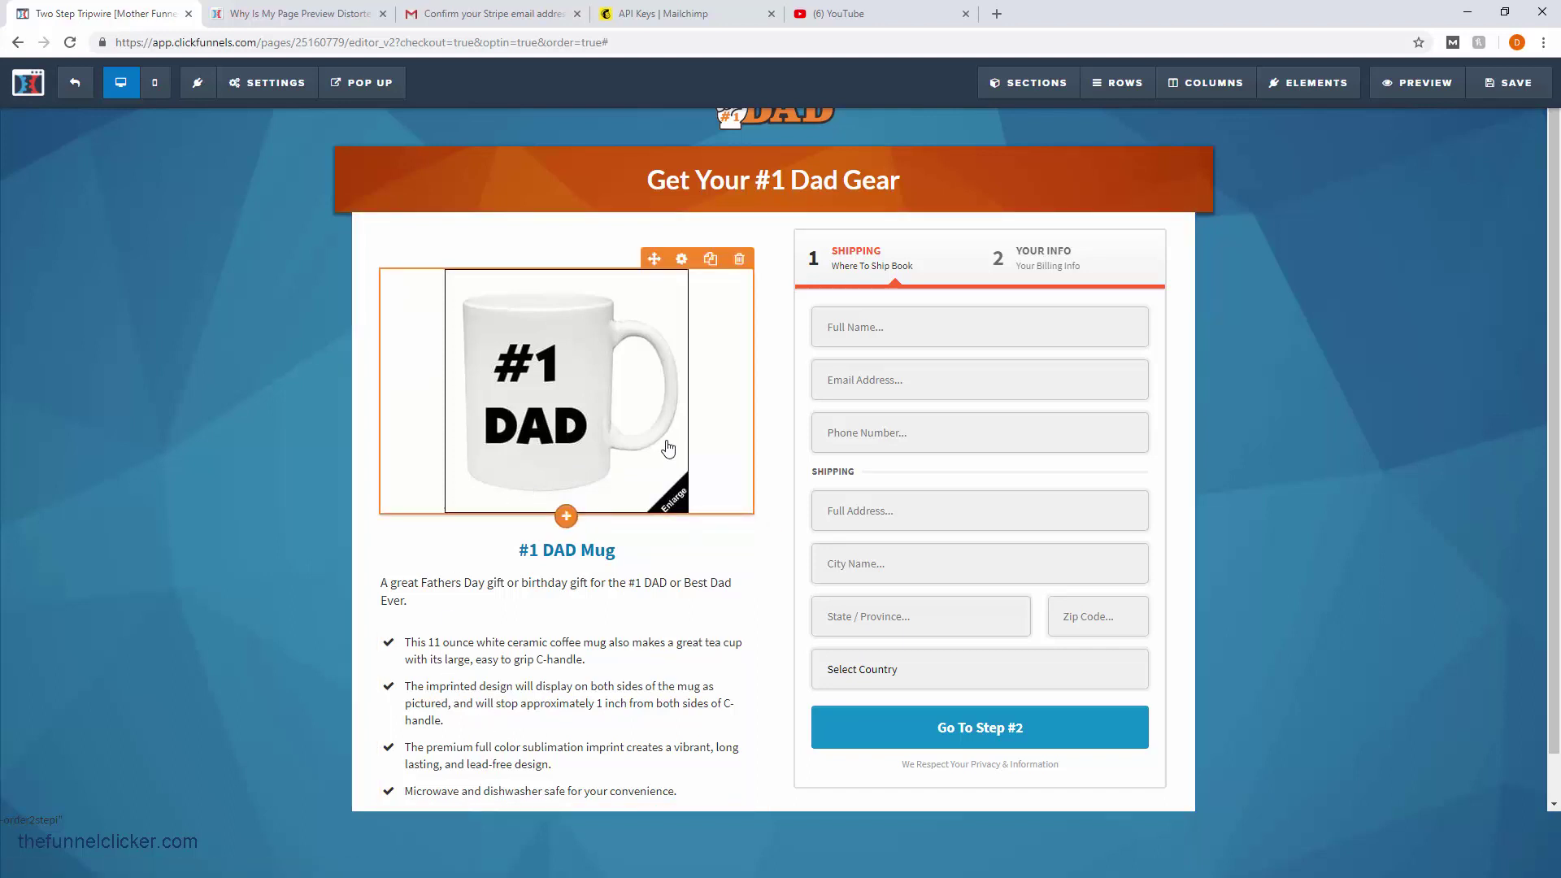
# - Duplicate the mug image popup several times and set the second popup's thumbnail to the framed #1 DAD cap
pyautogui.click(709, 260)
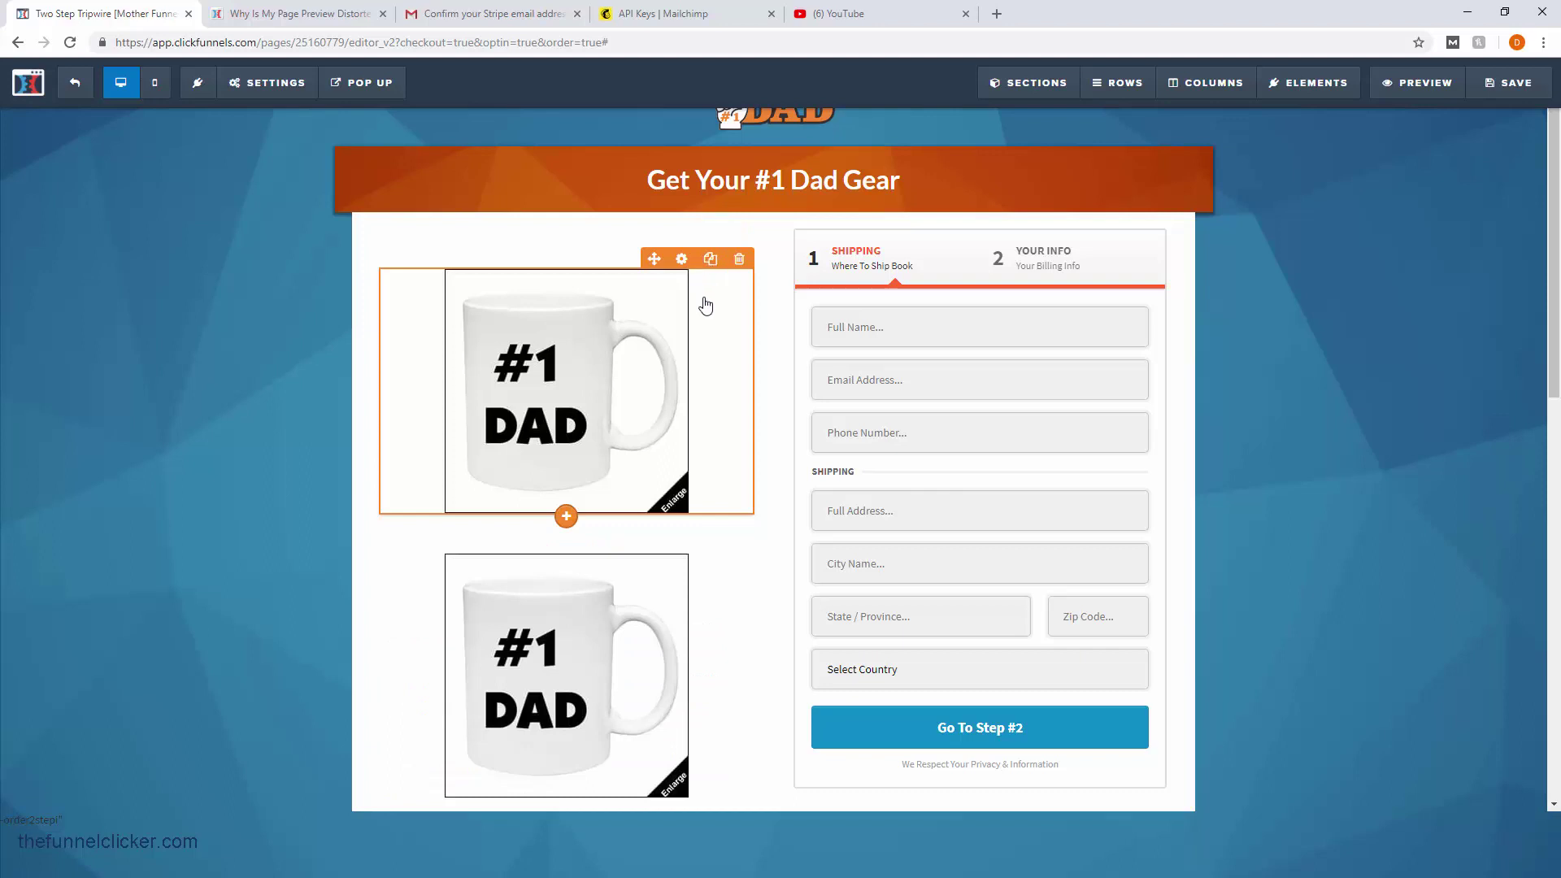
pyautogui.scroll(-2, 706, 305)
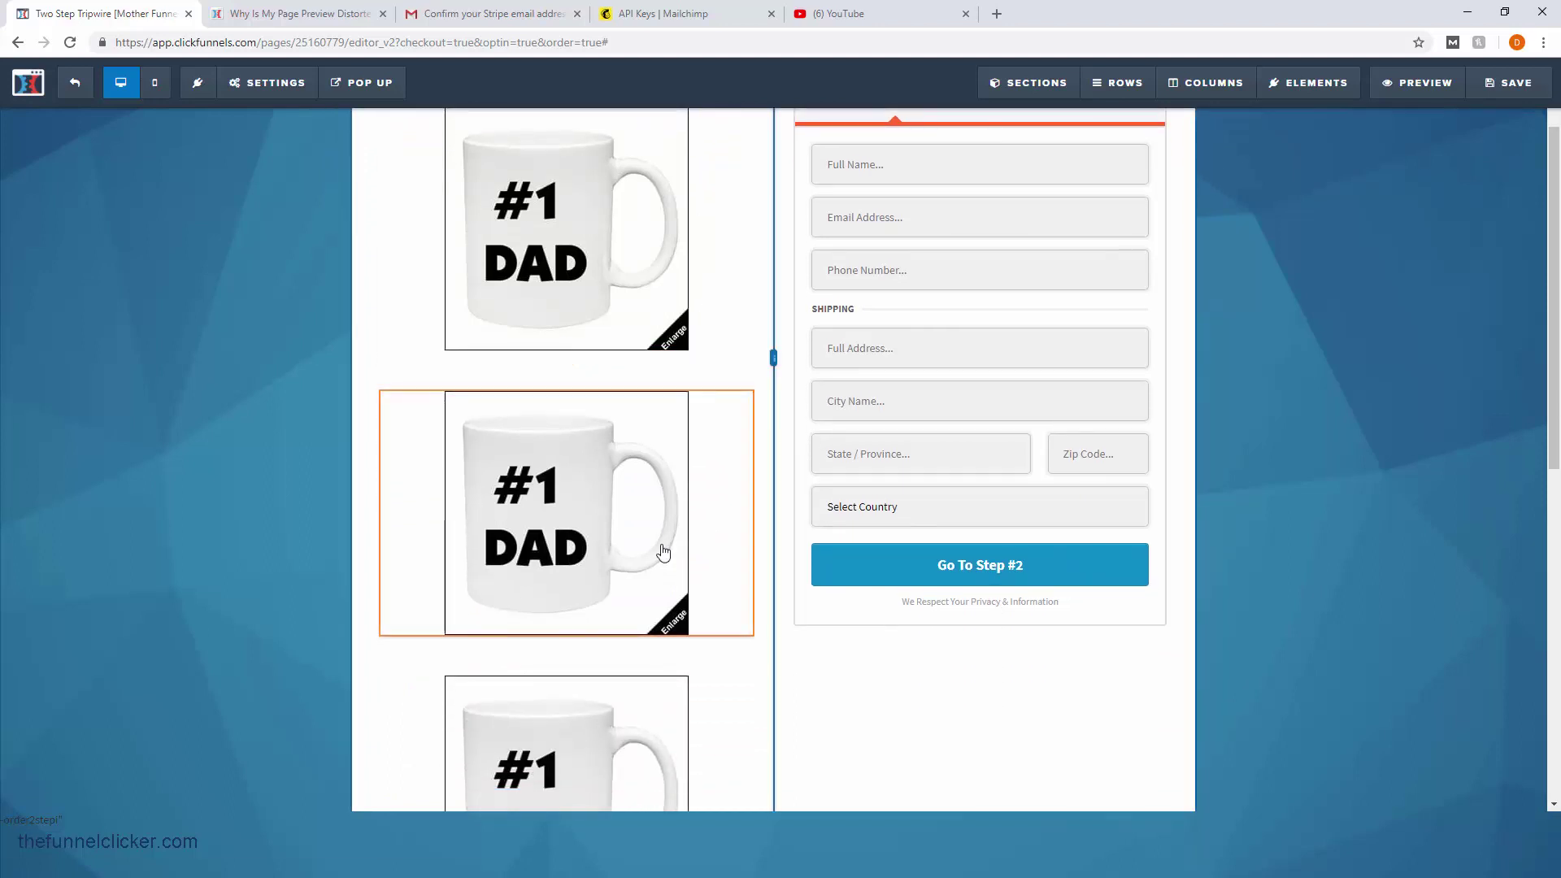
pyautogui.click(616, 464)
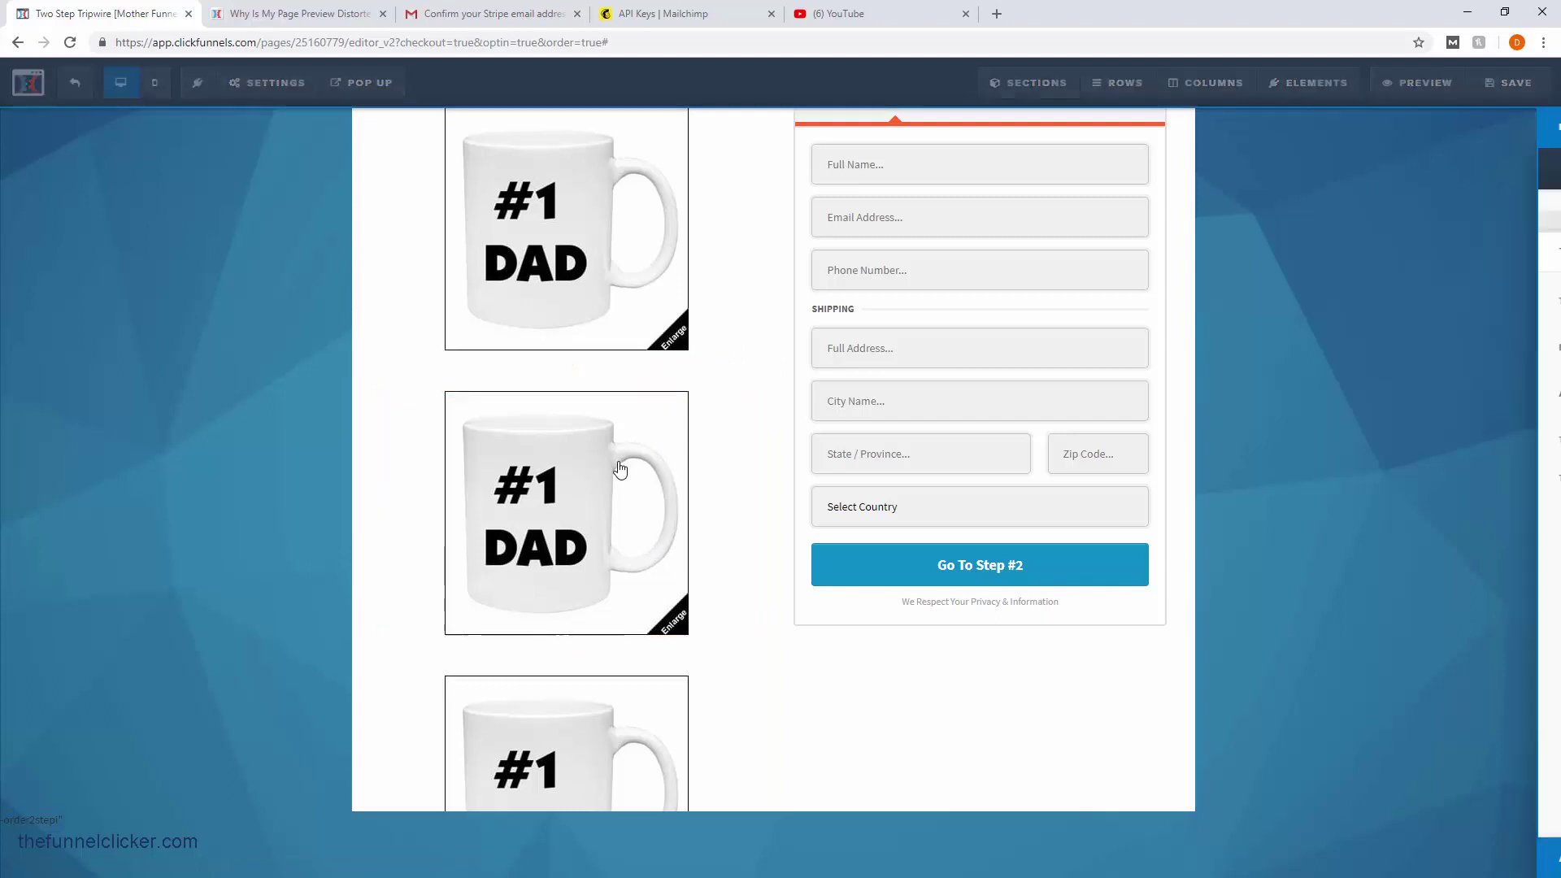
pyautogui.click(1524, 260)
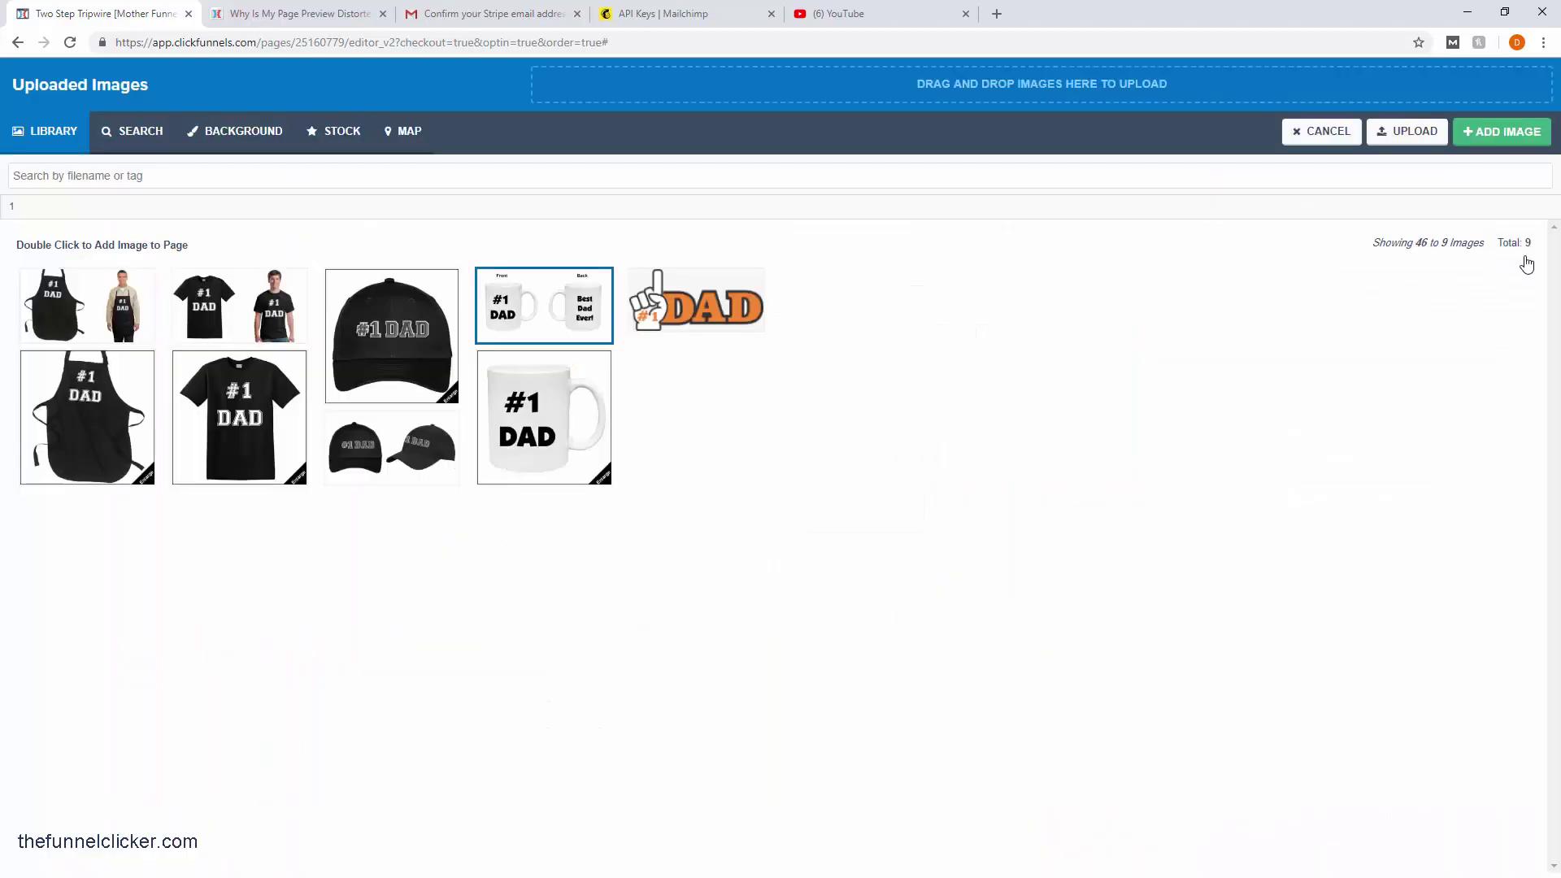
pyautogui.click(435, 342)
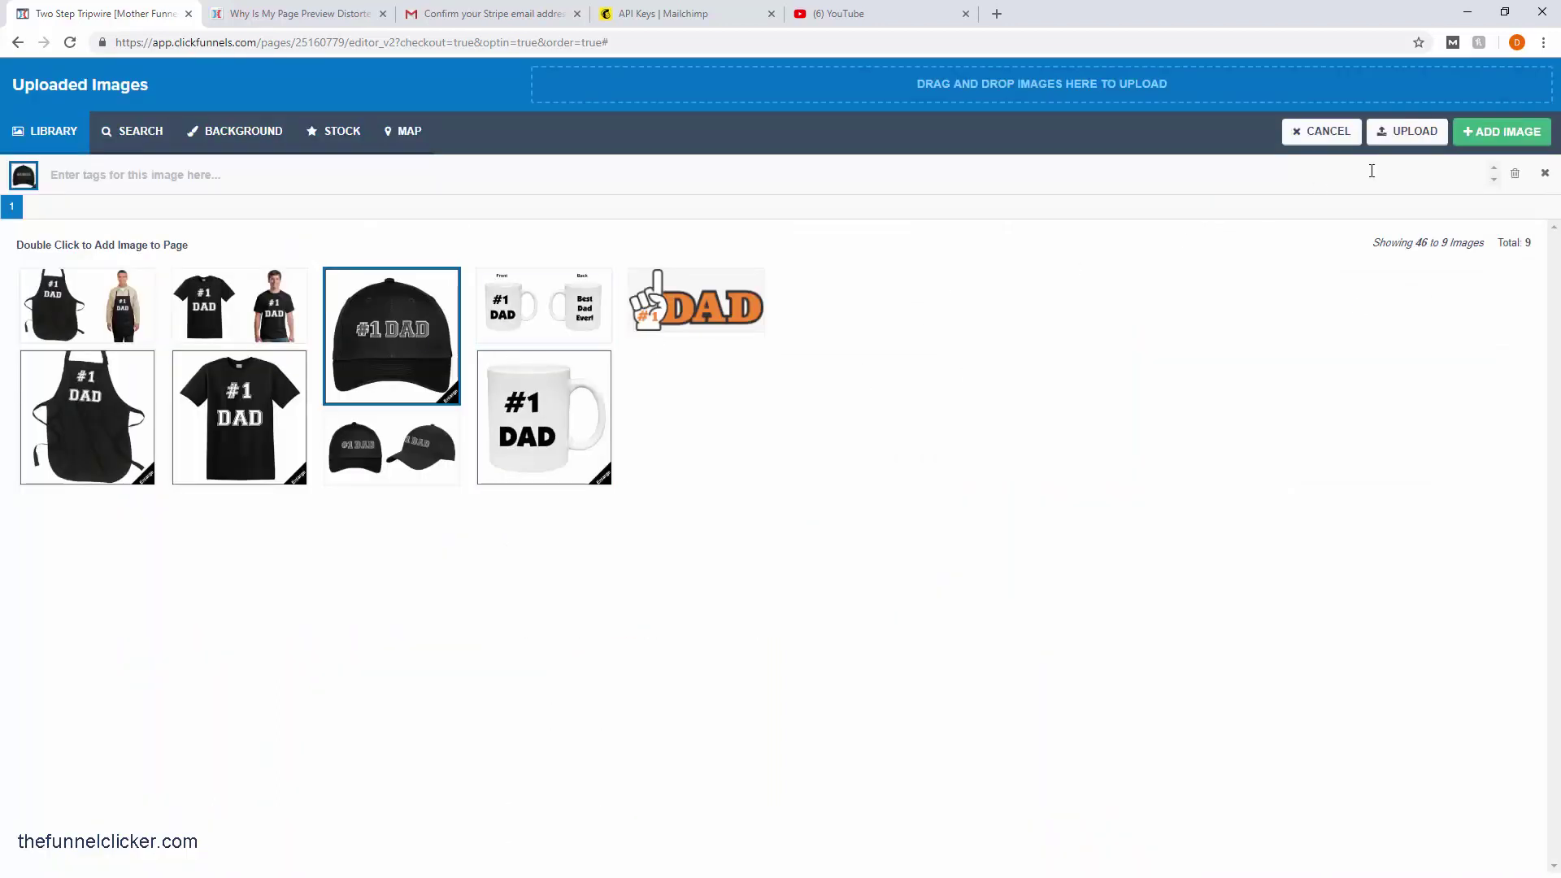
pyautogui.click(1501, 134)
# - Set the cap popup's full-size image to the picture showing two cap views, and return to the page
pyautogui.click(1524, 307)
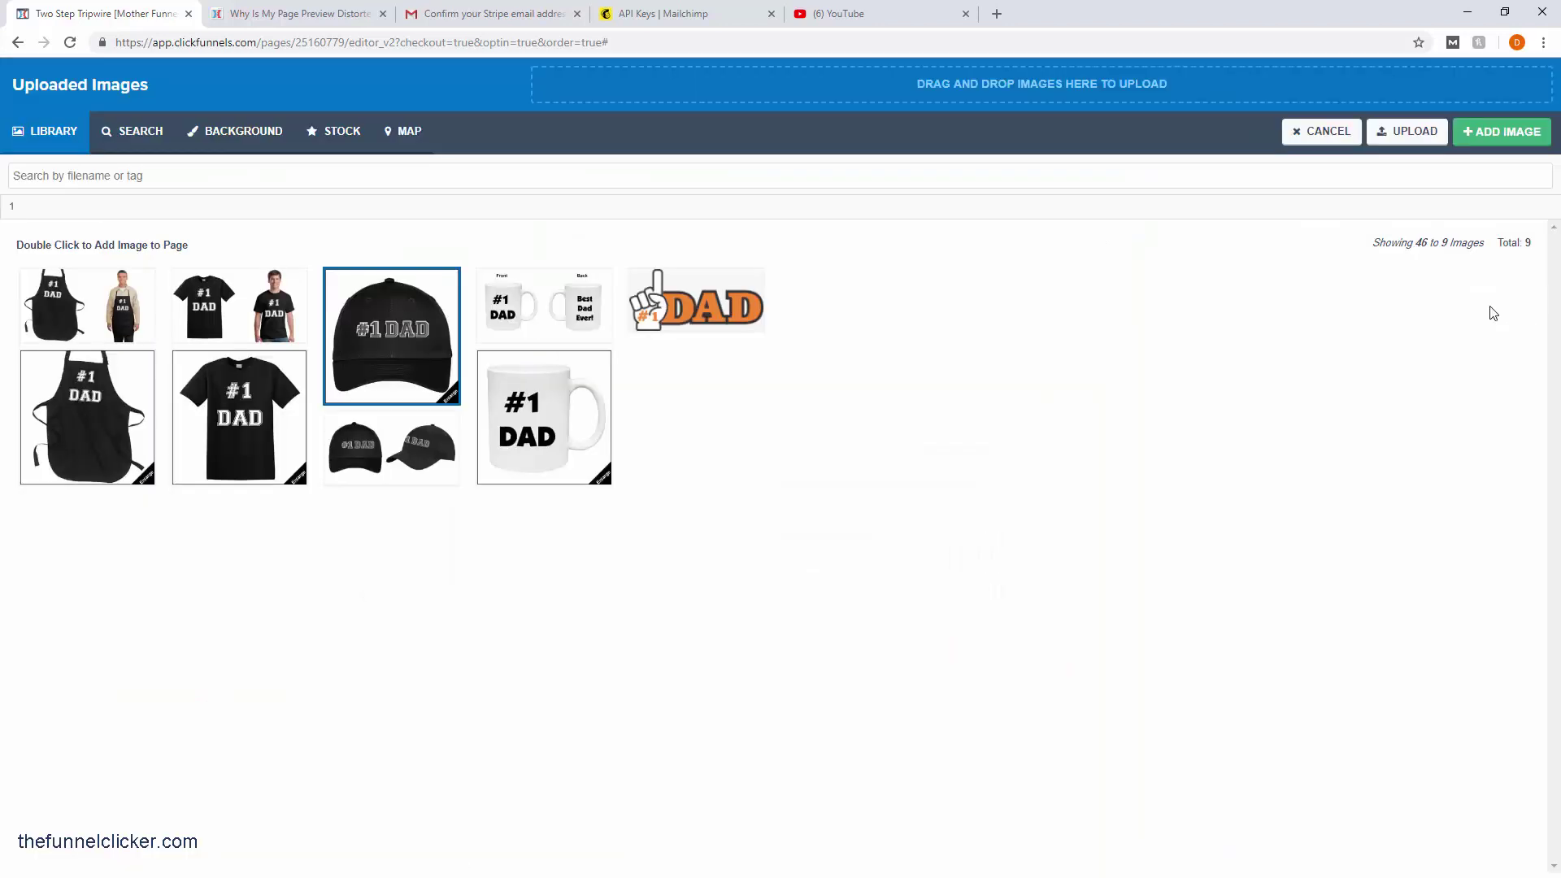
pyautogui.click(387, 457)
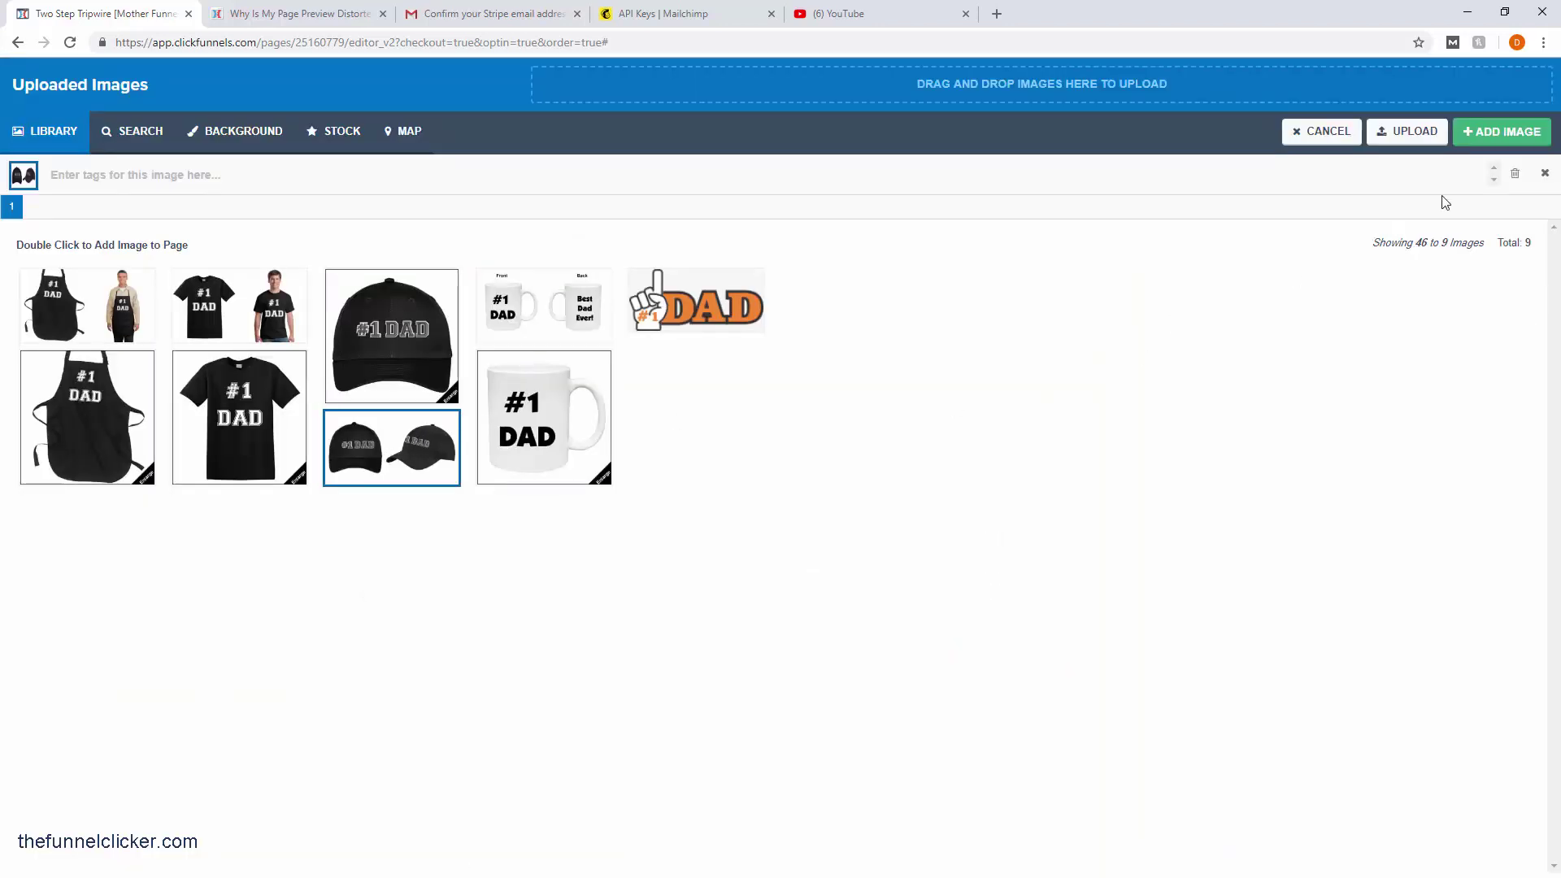
pyautogui.click(1502, 133)
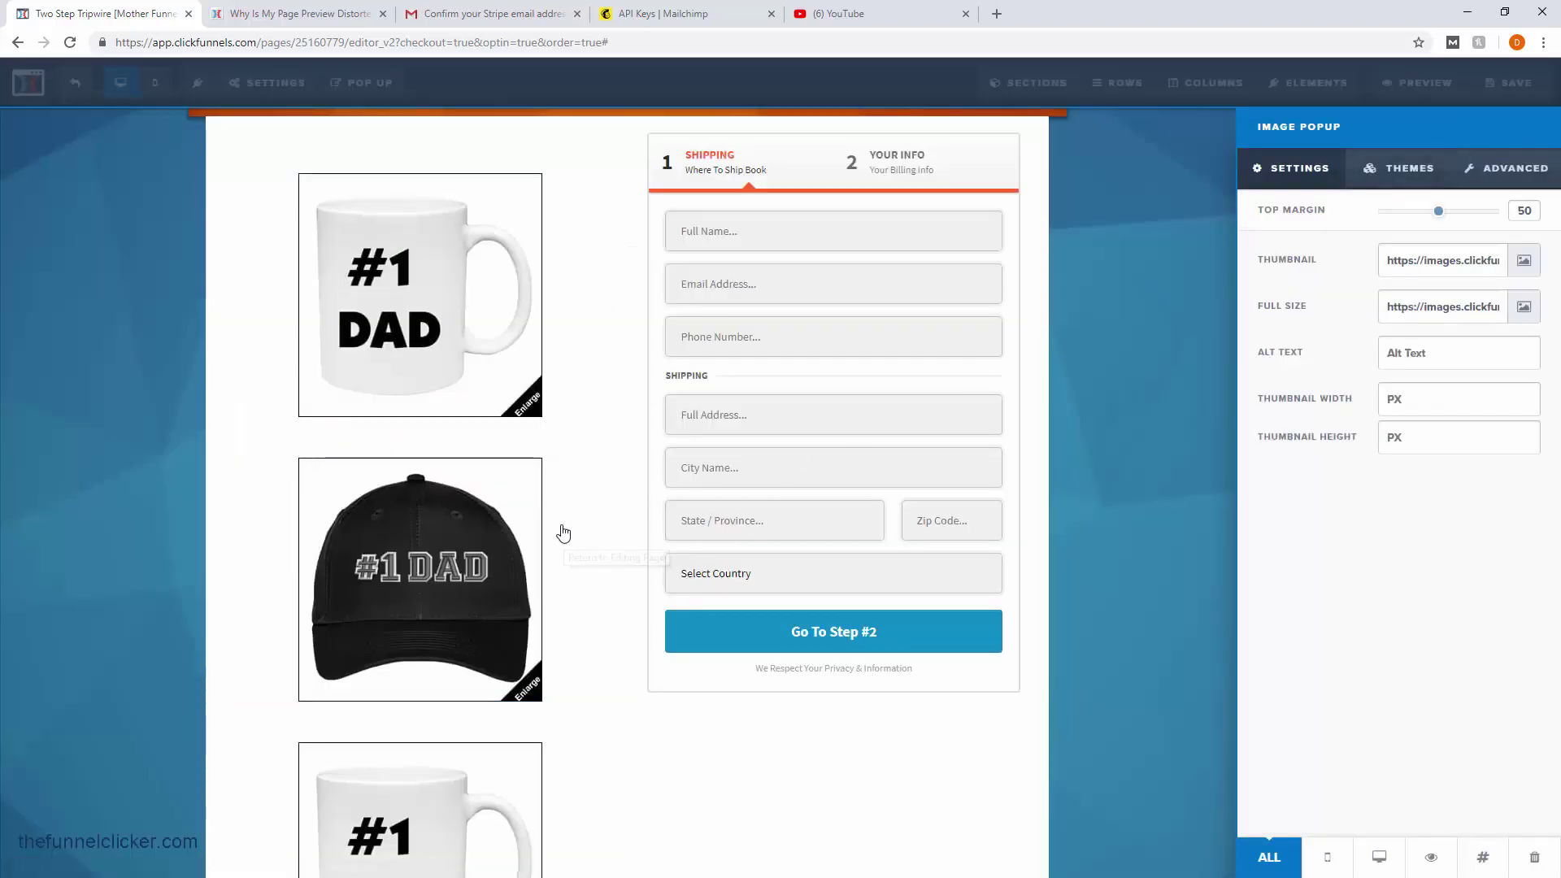
pyautogui.click(477, 556)
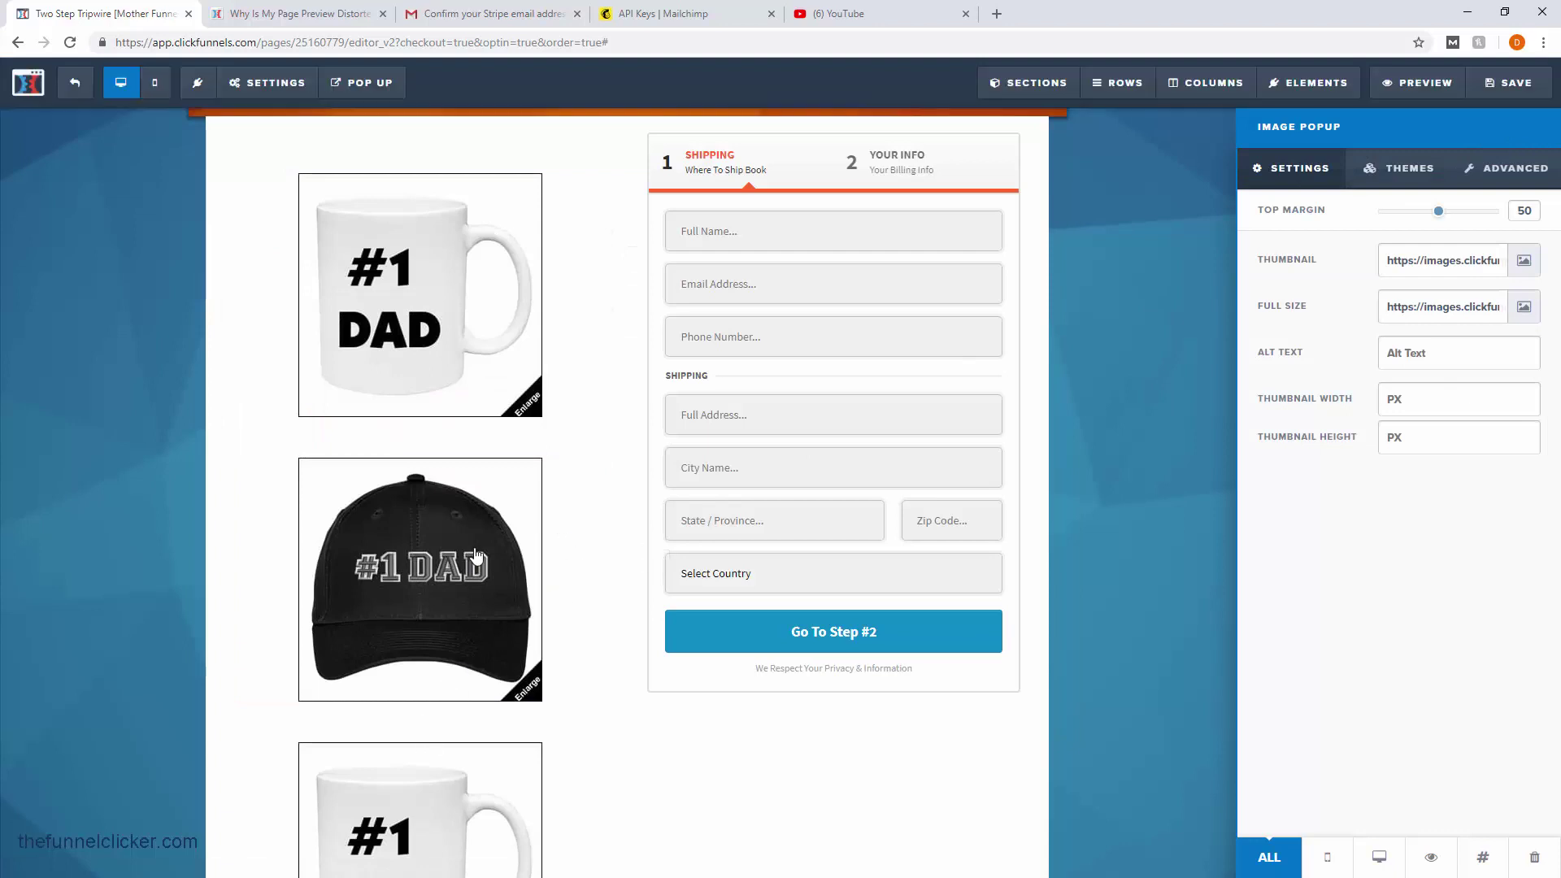
pyautogui.click(478, 557)
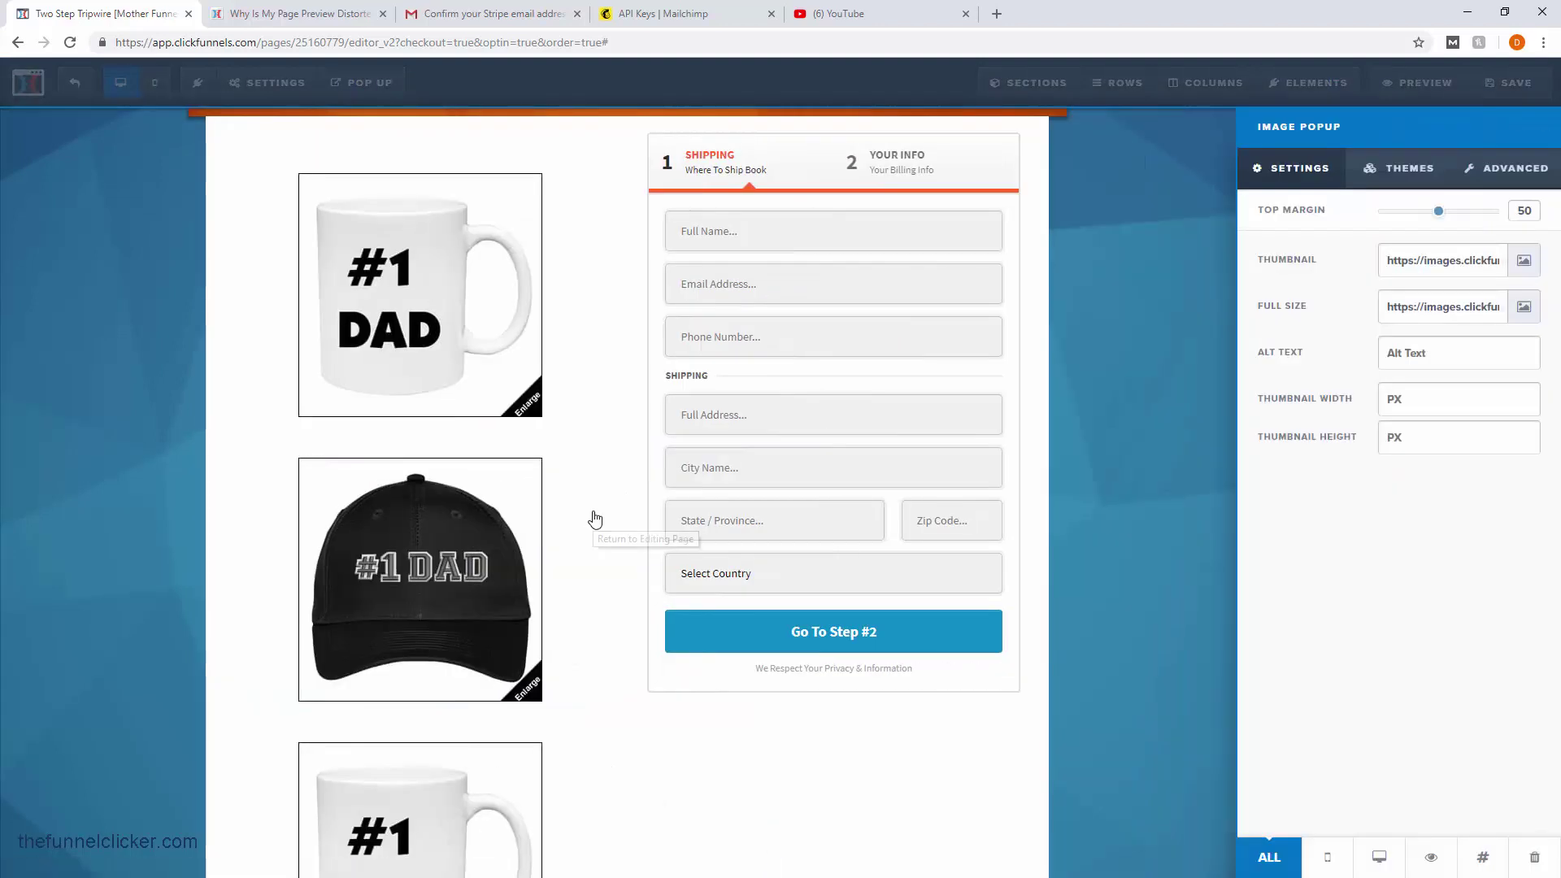
pyautogui.click(216, 498)
# - Set the third image popup's thumbnail to the framed black #1 DAD T-shirt
pyautogui.scroll(-5, 569, 496)
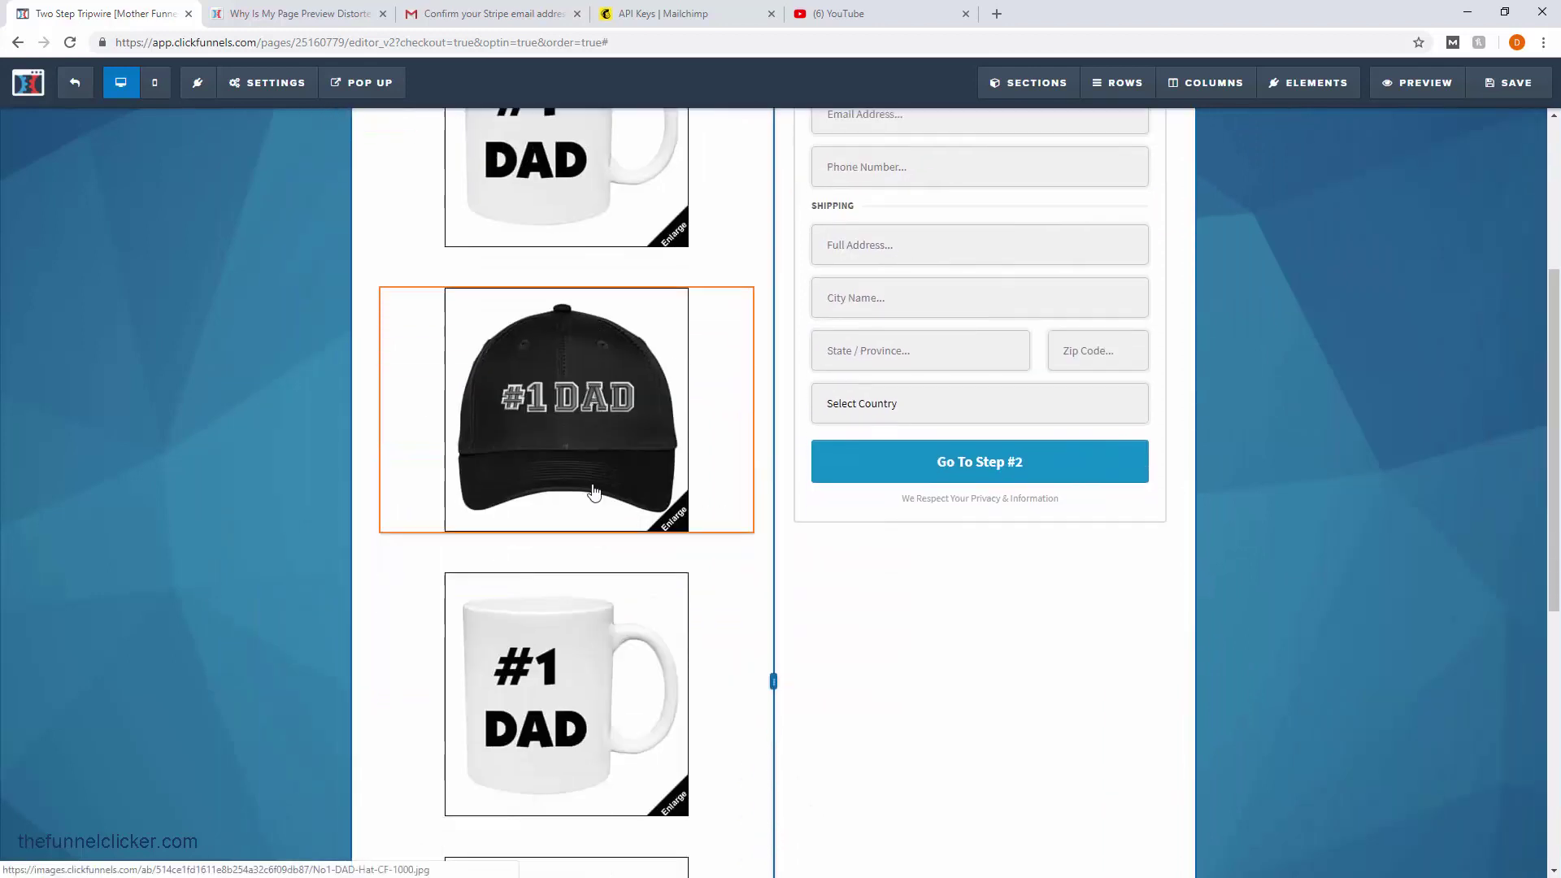
pyautogui.click(604, 439)
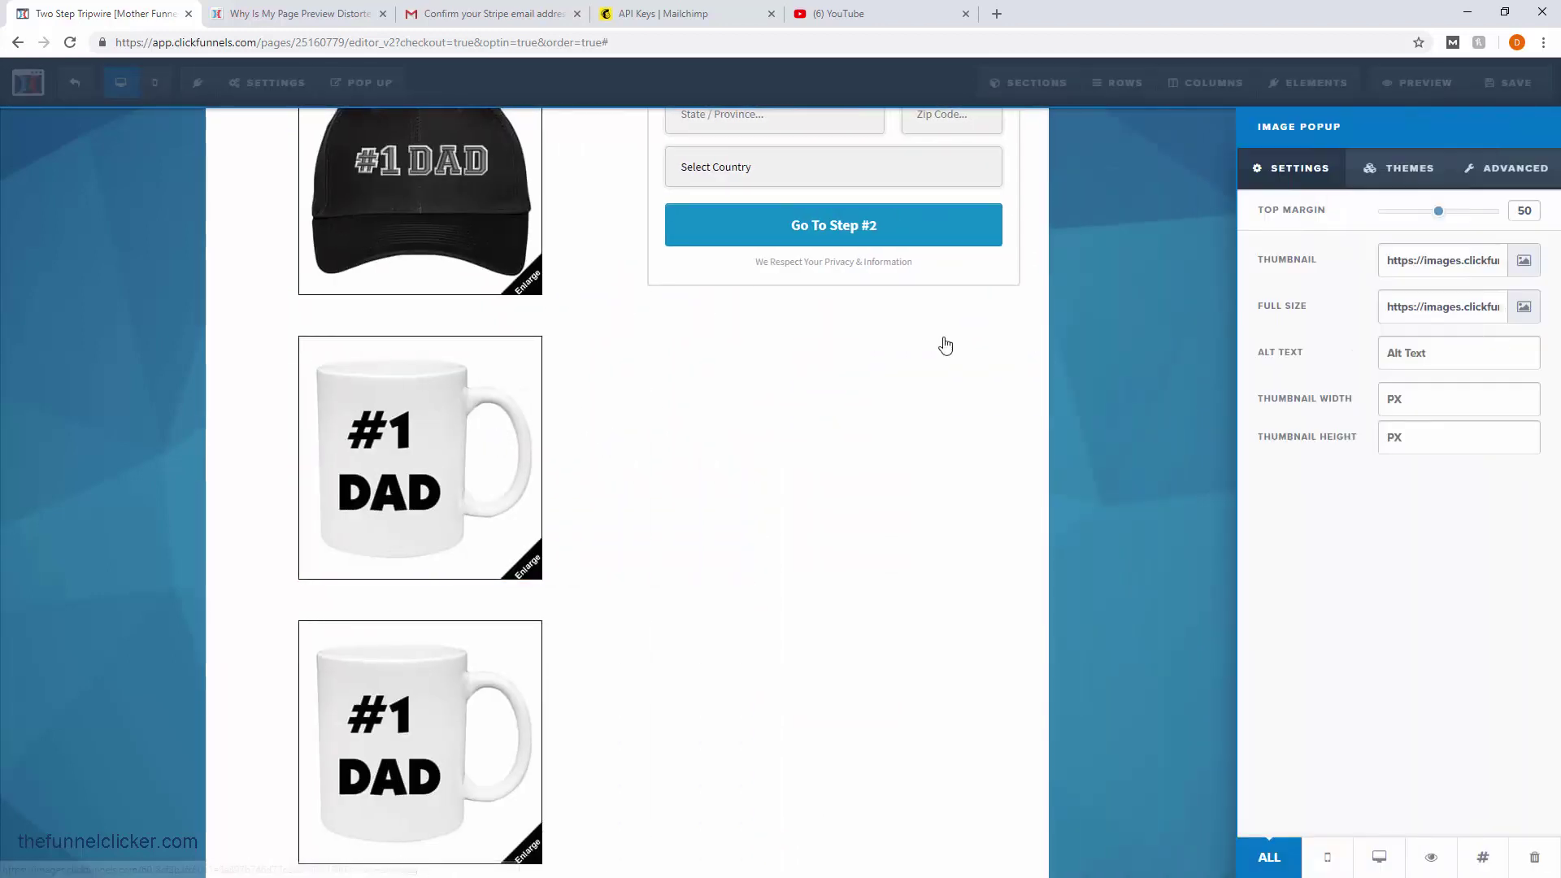
pyautogui.click(1523, 262)
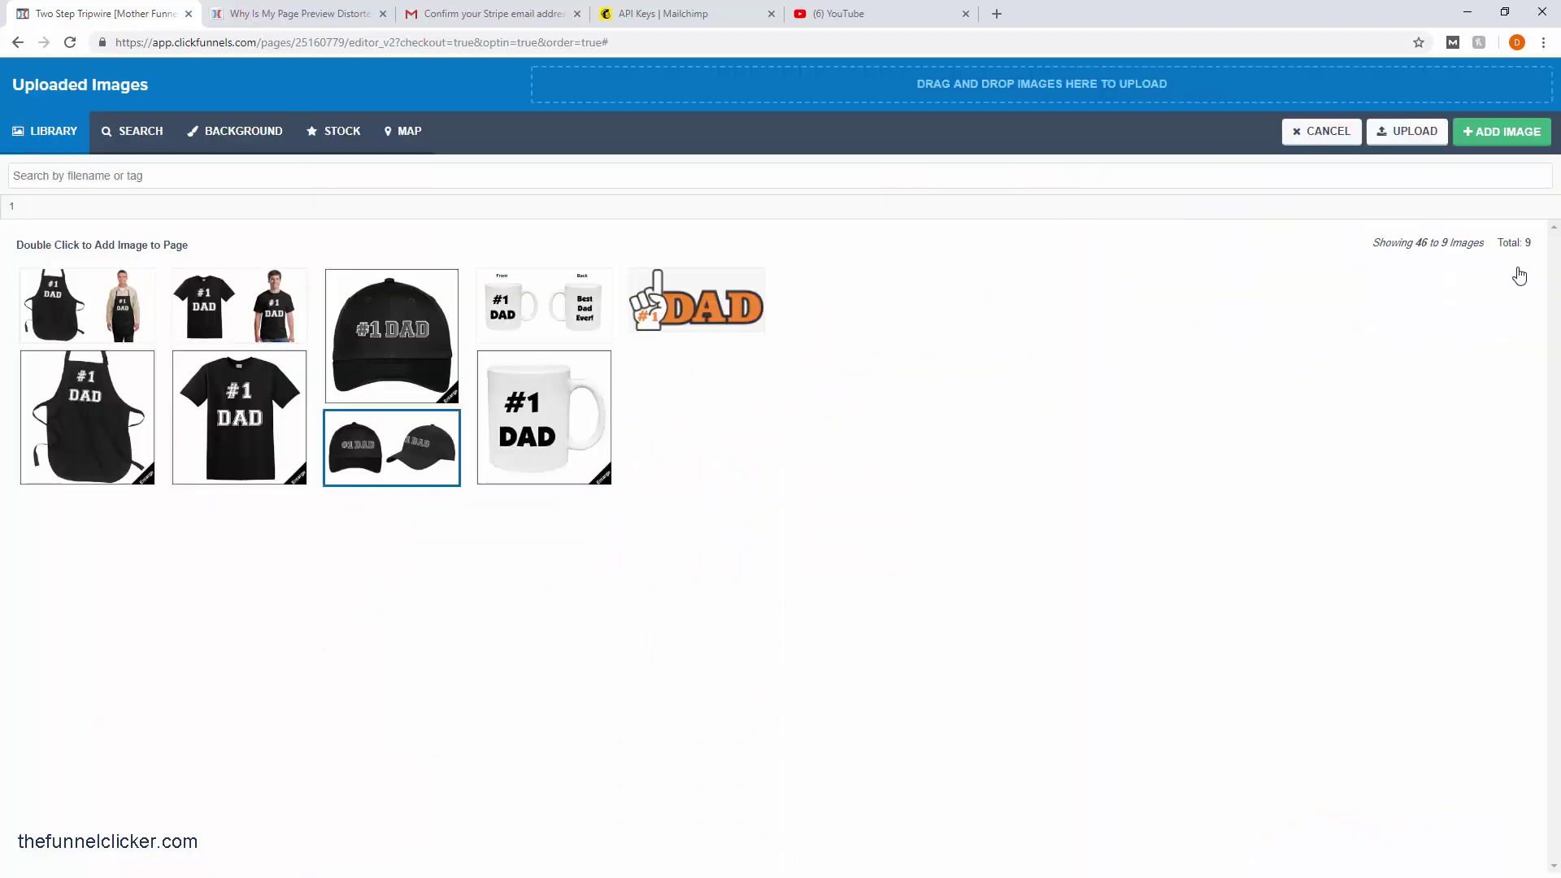
pyautogui.click(432, 359)
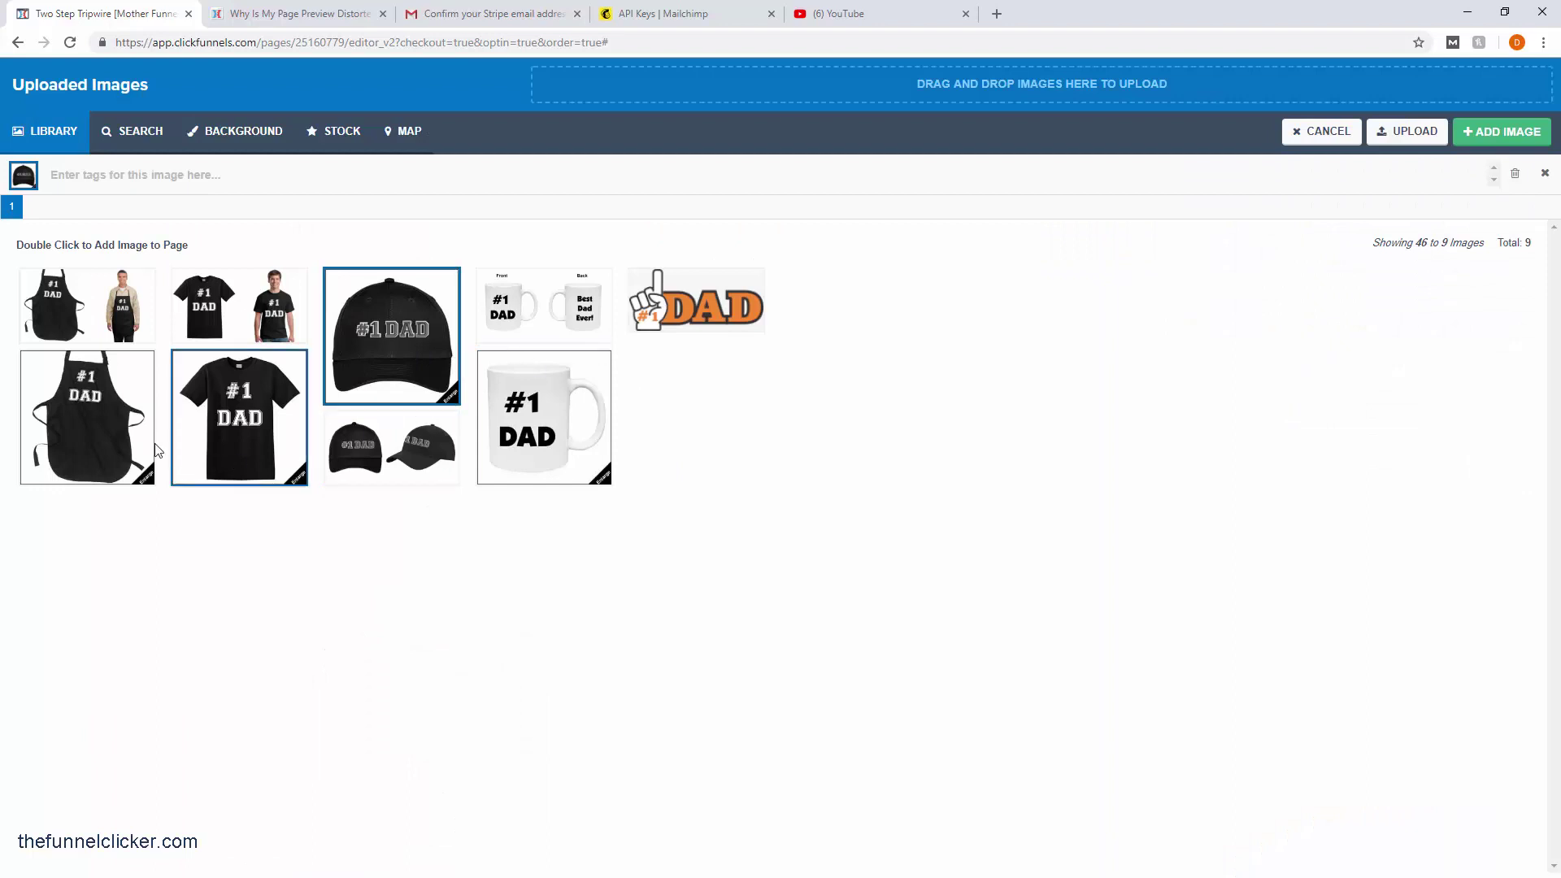
pyautogui.click(195, 413)
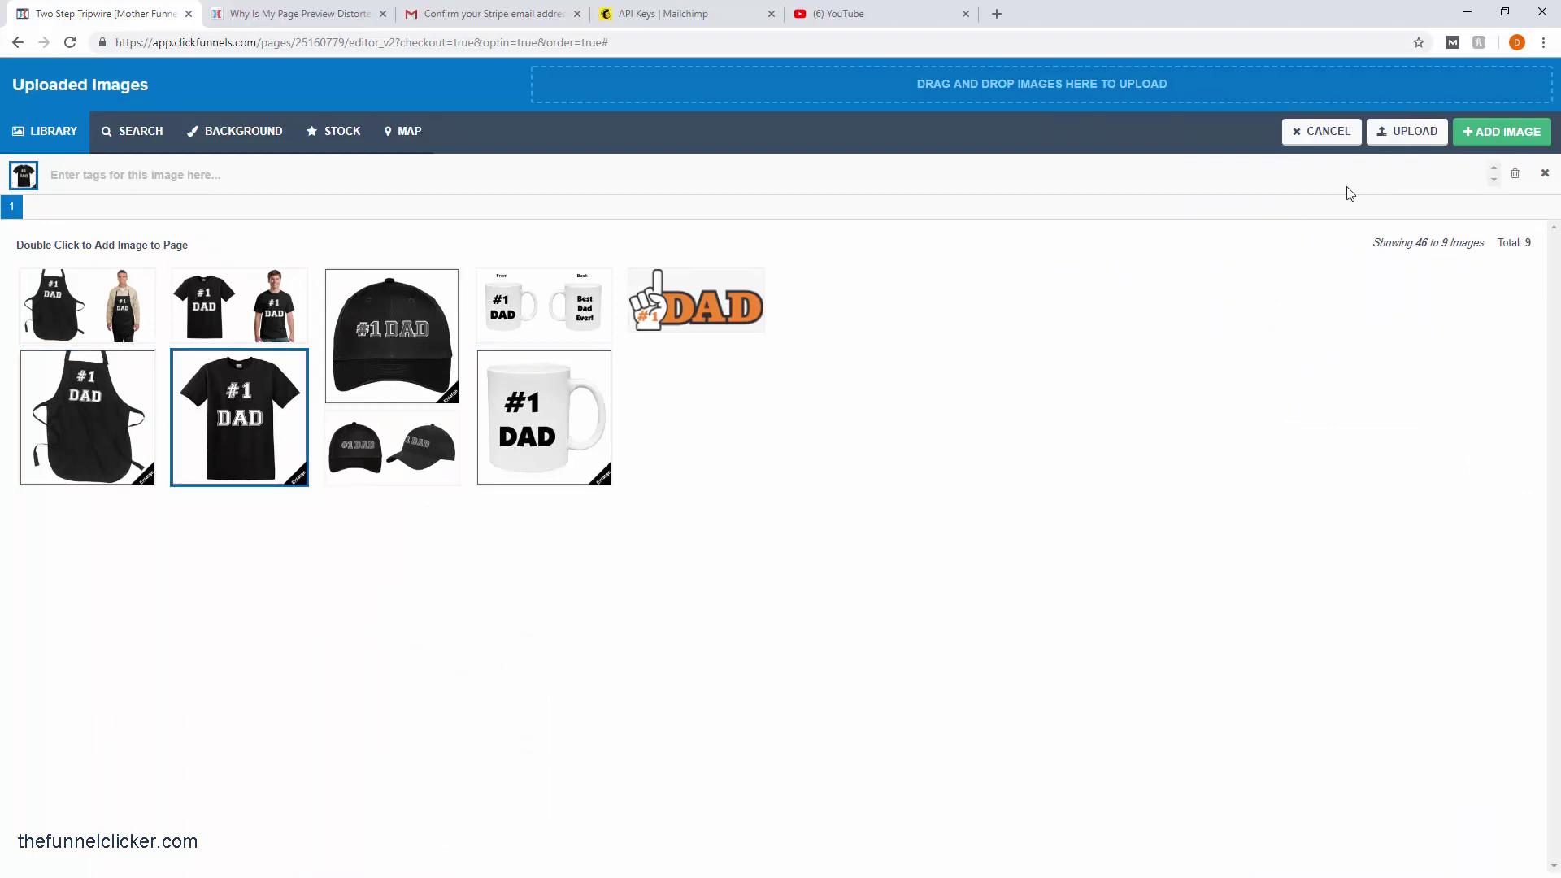
pyautogui.click(1502, 131)
# - Set the T-shirt popup's full-size image to the picture with the shirt and the man wearing it, and return to the page
pyautogui.click(1517, 309)
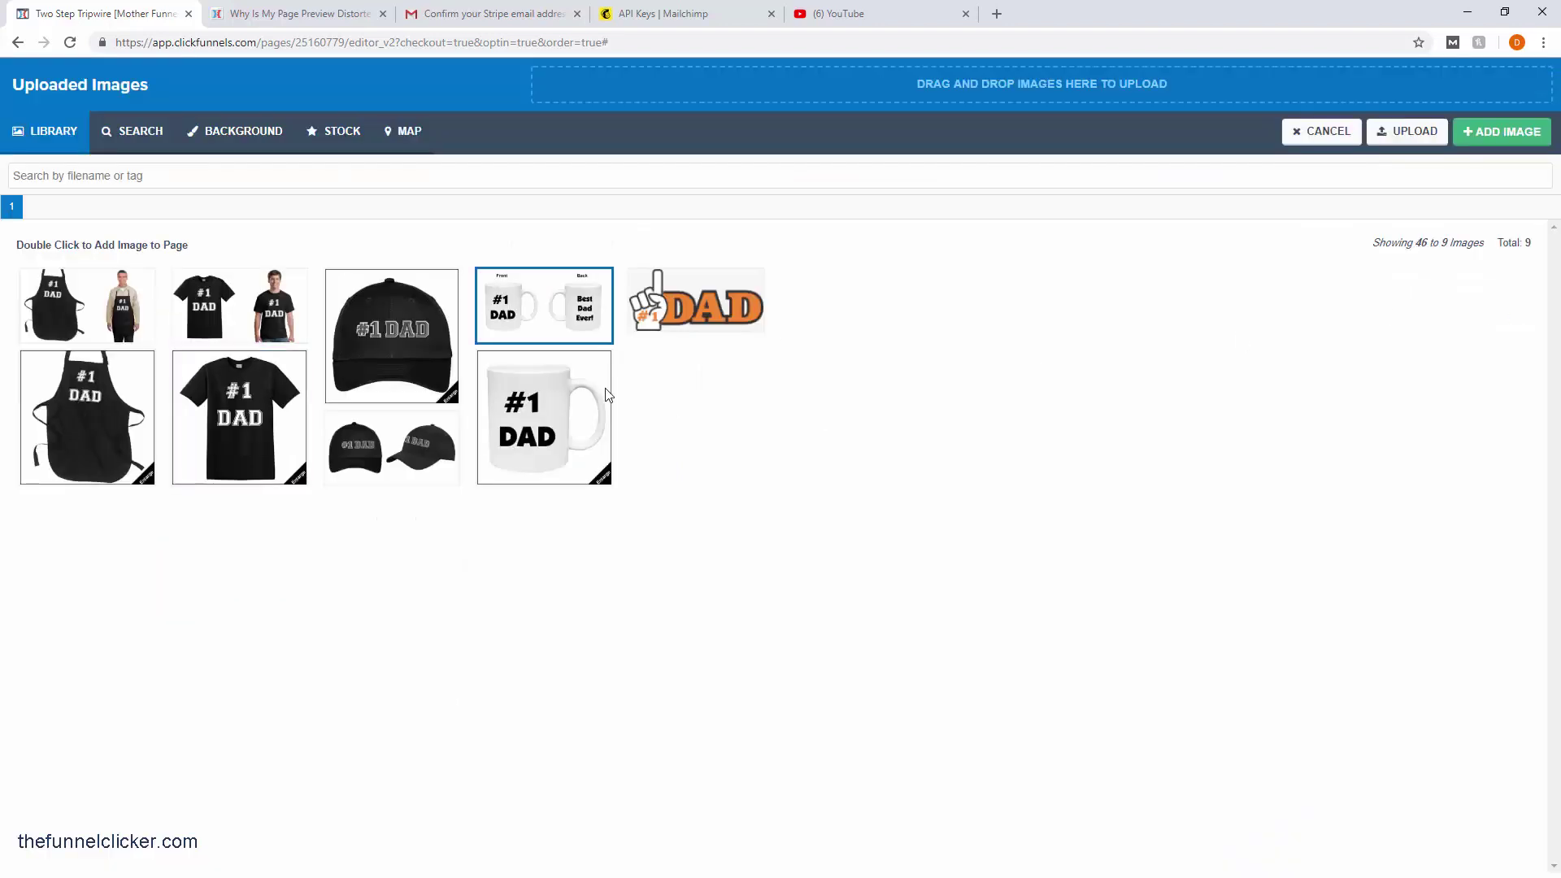
pyautogui.click(226, 325)
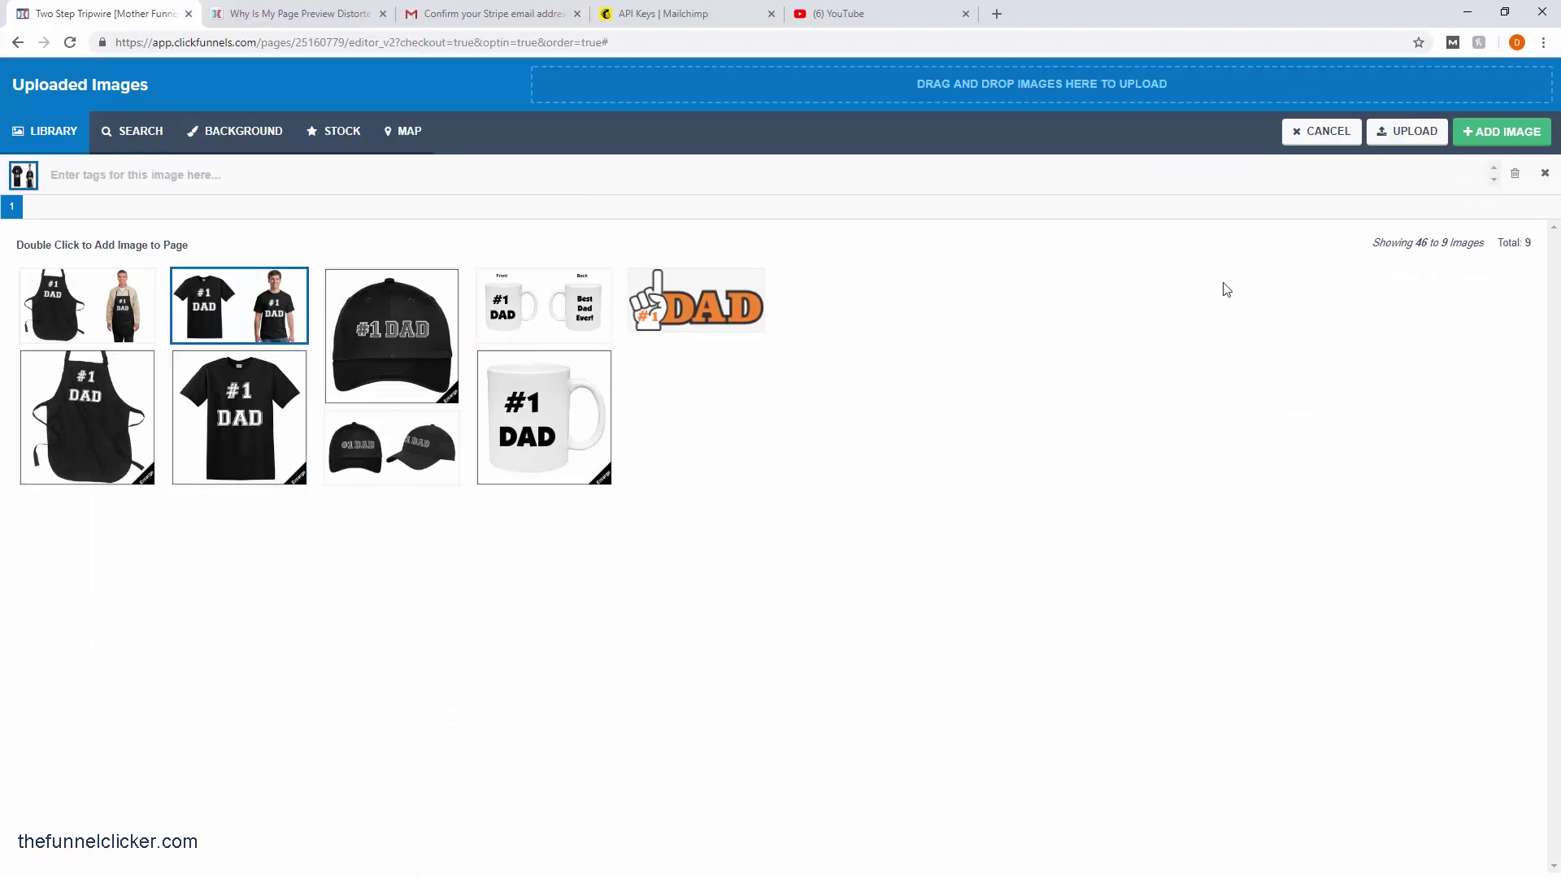
pyautogui.click(1489, 138)
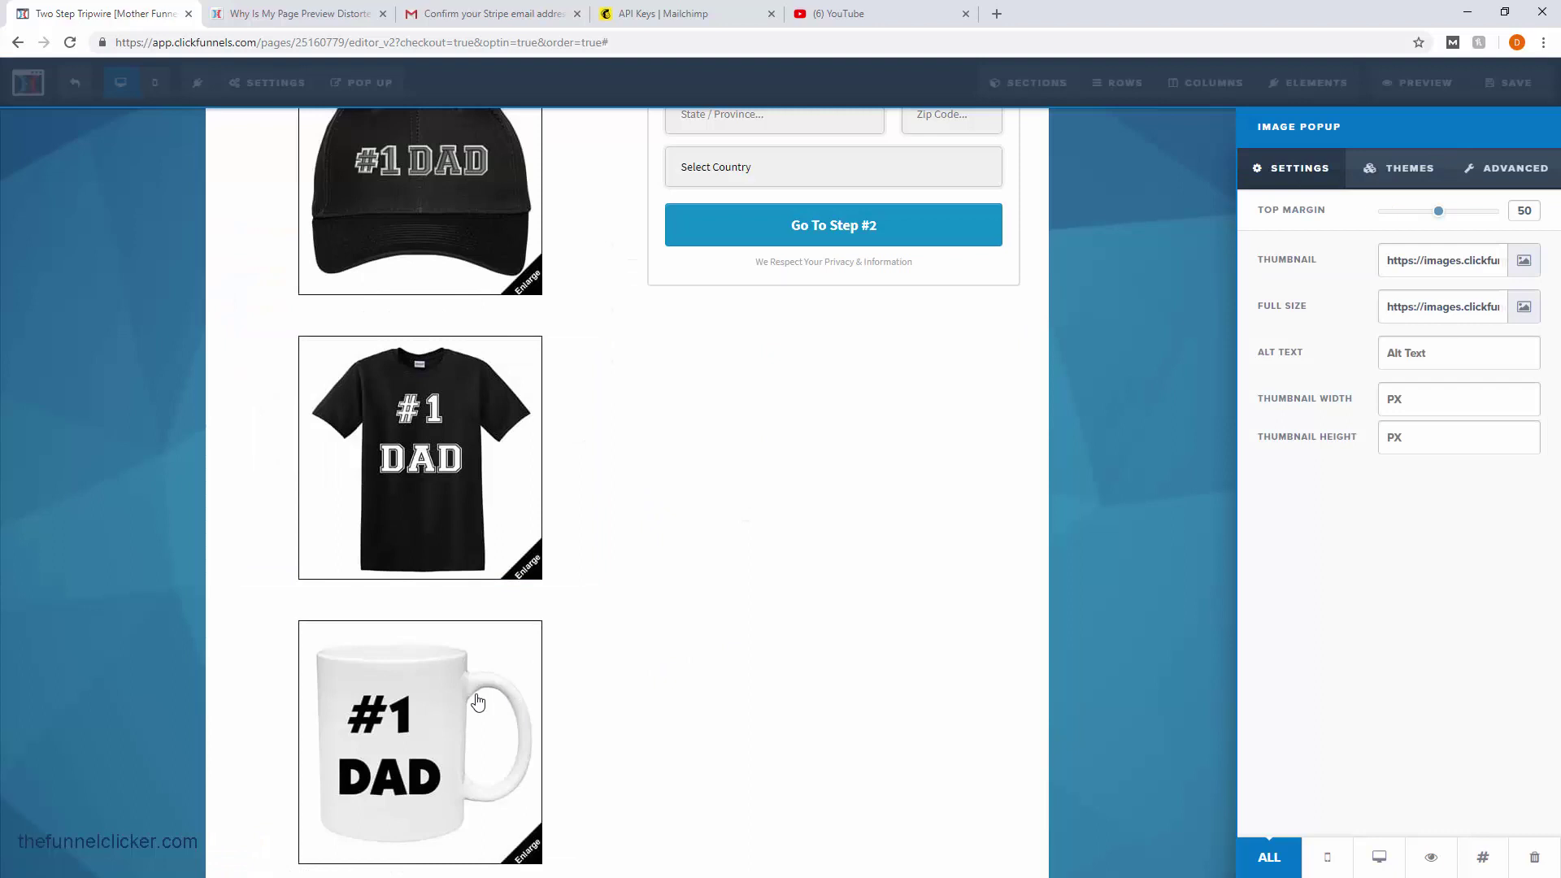
pyautogui.click(1028, 578)
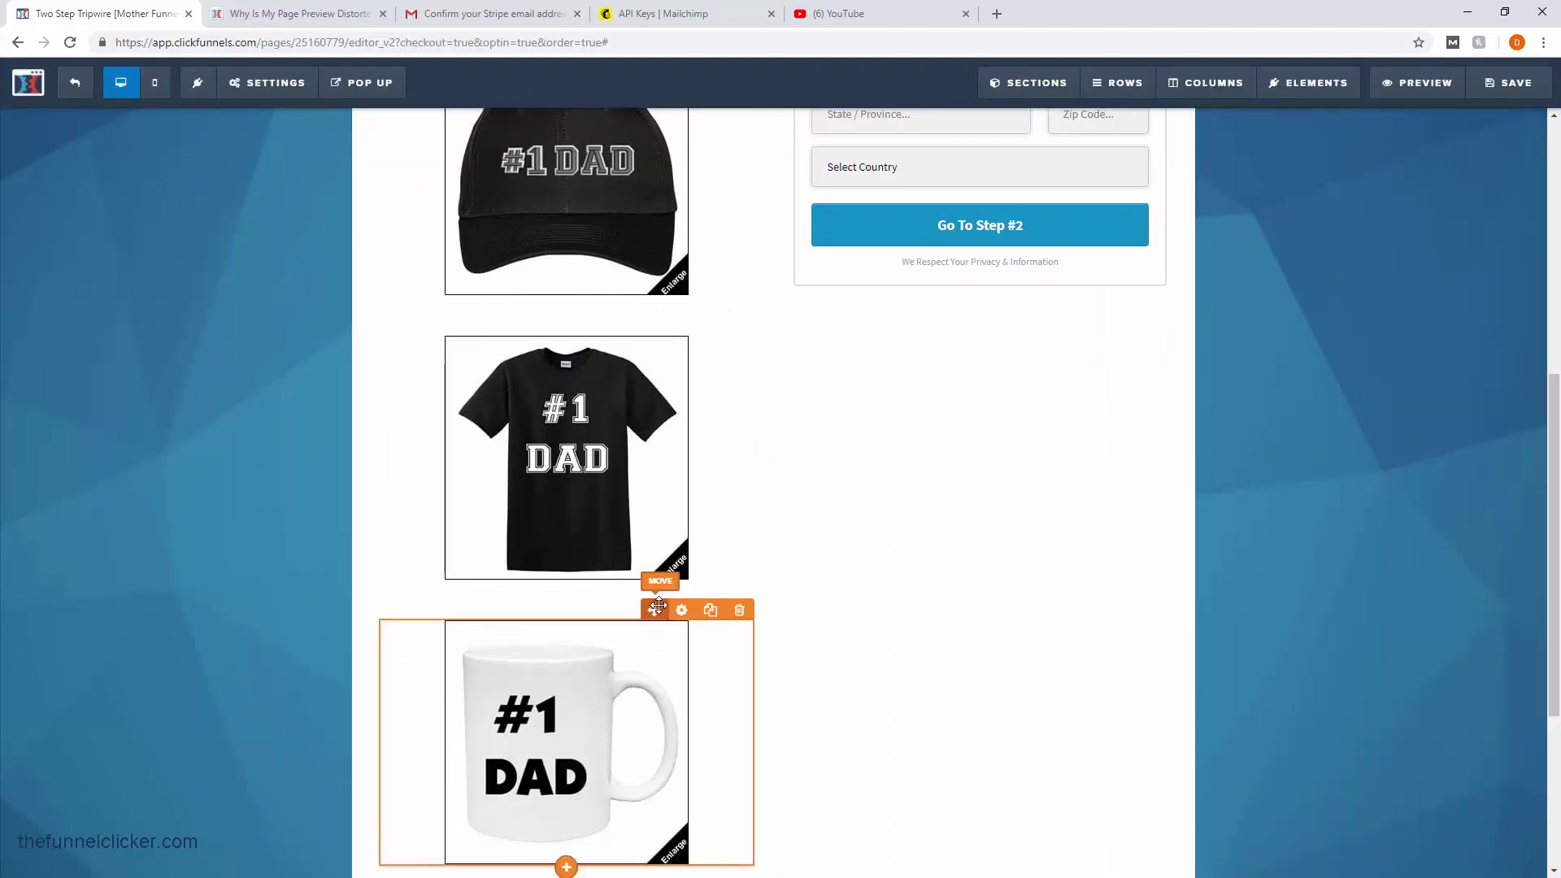
# - Set the fourth image popup's thumbnail to the framed #1 DAD apron and its full-size image to the apron with the man wearing it
pyautogui.click(645, 657)
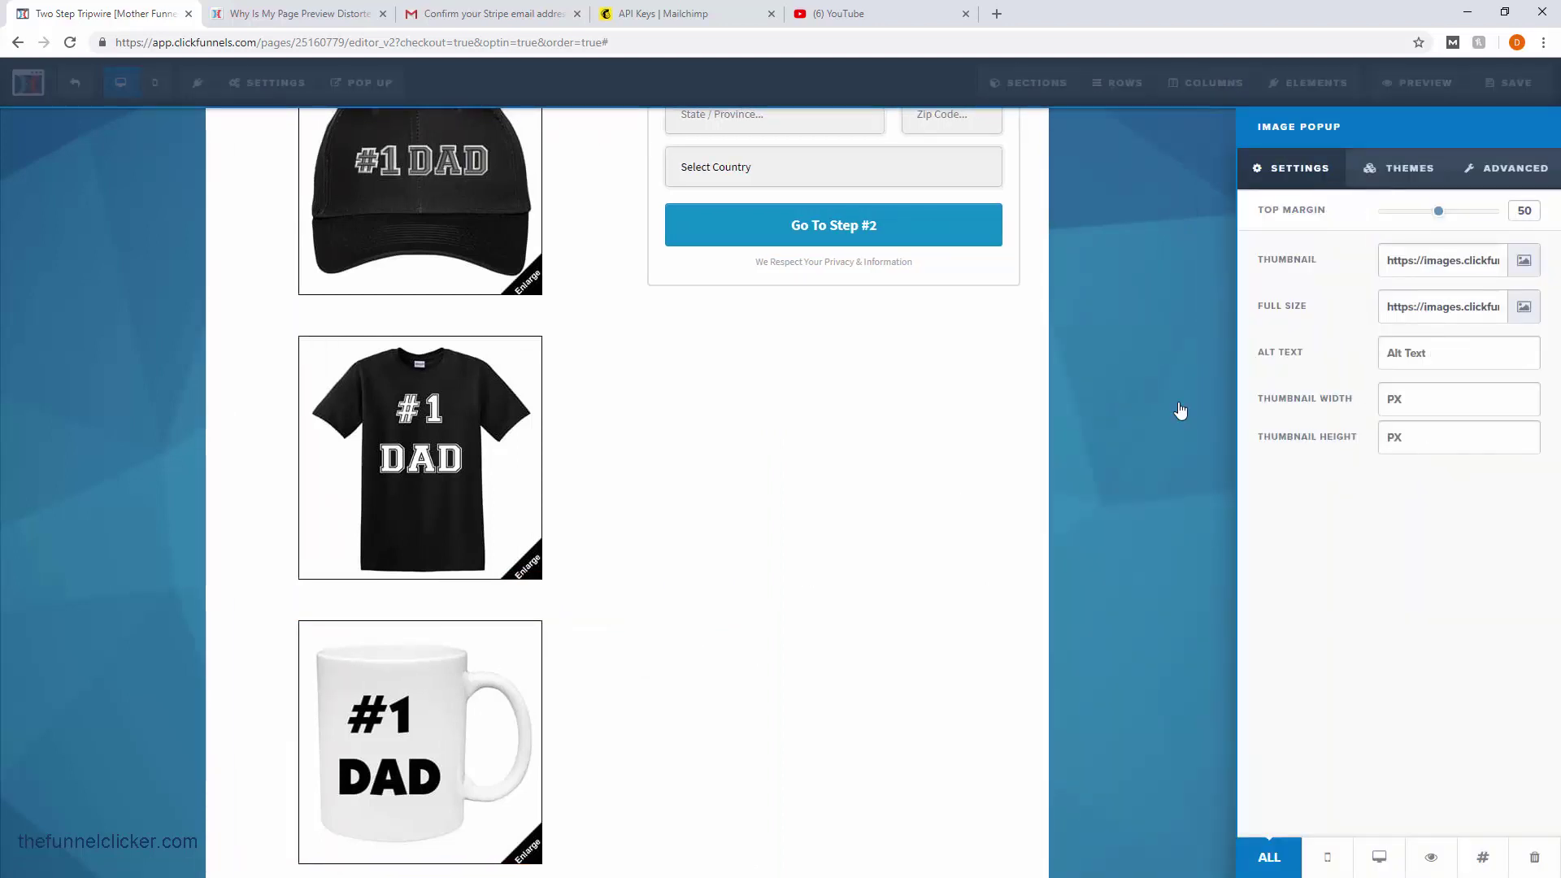
pyautogui.click(1526, 260)
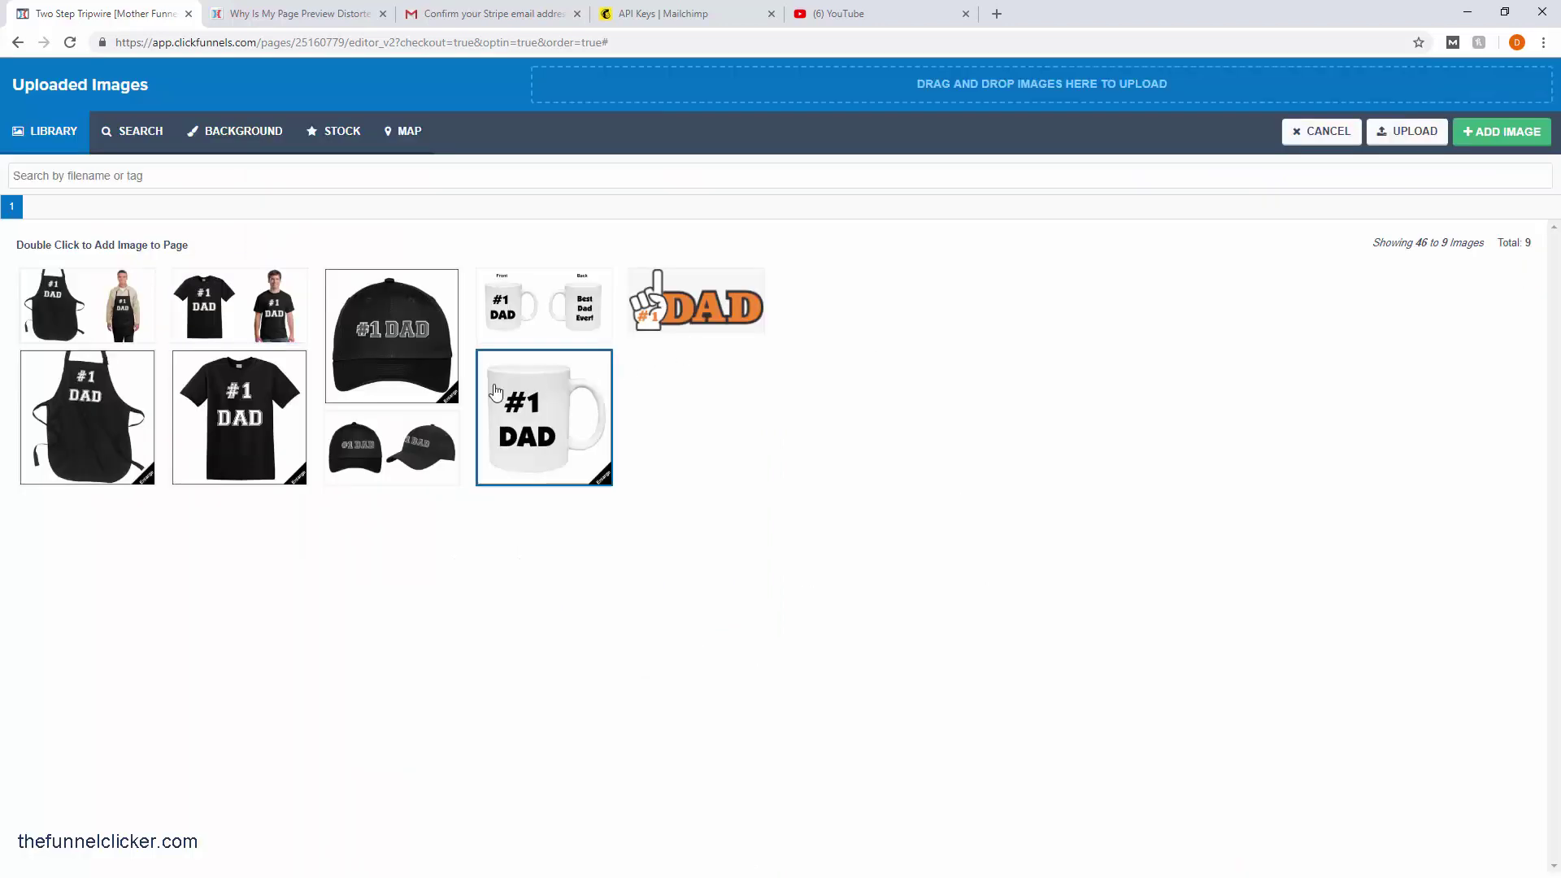
pyautogui.click(106, 430)
pyautogui.click(1490, 145)
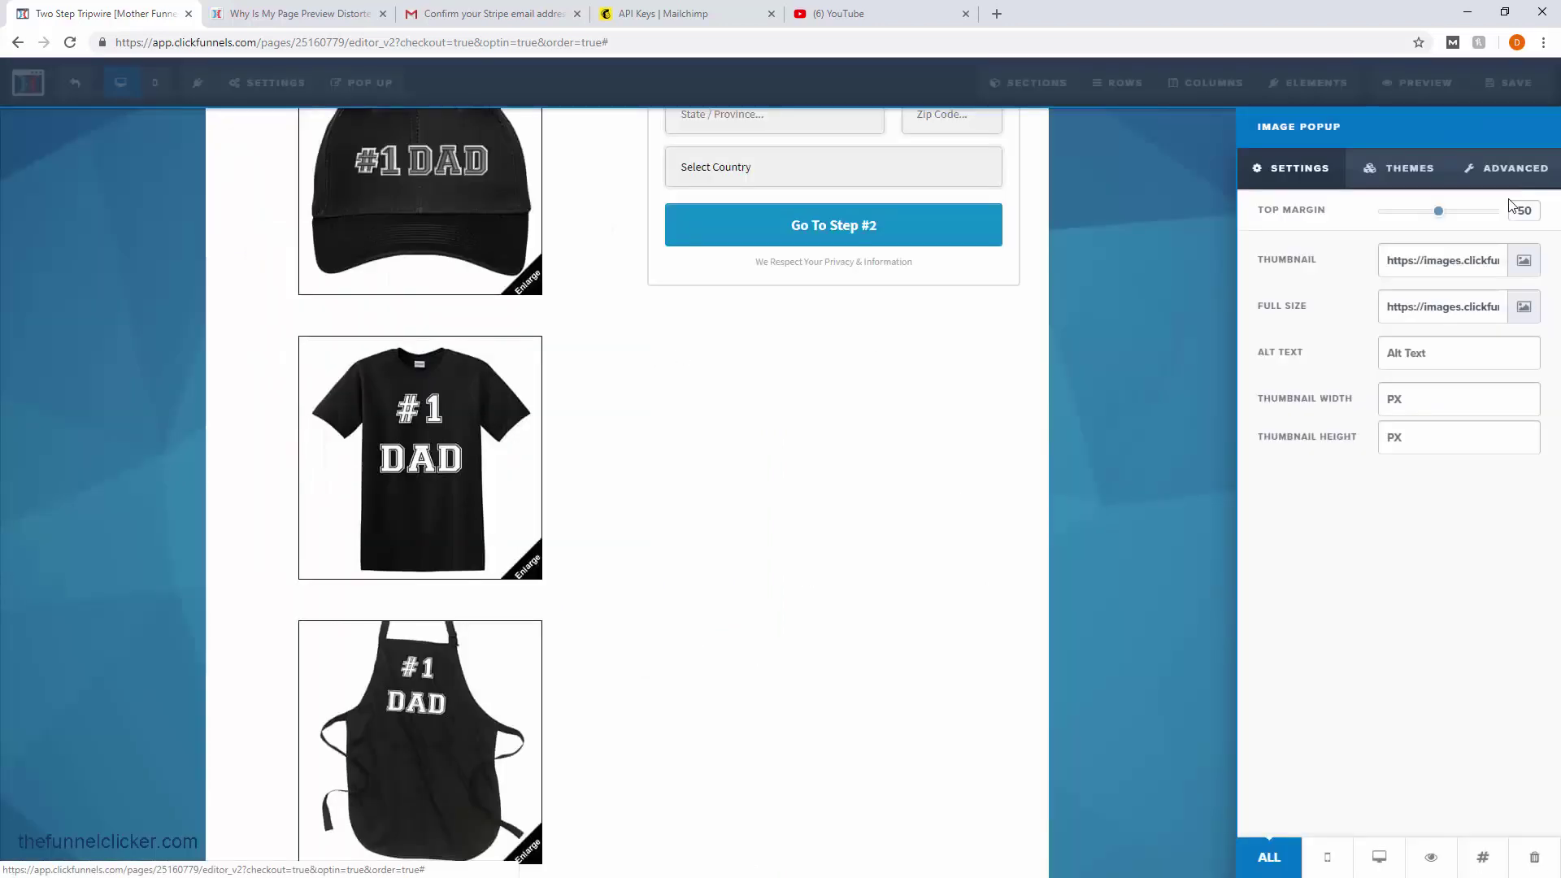
pyautogui.click(1519, 304)
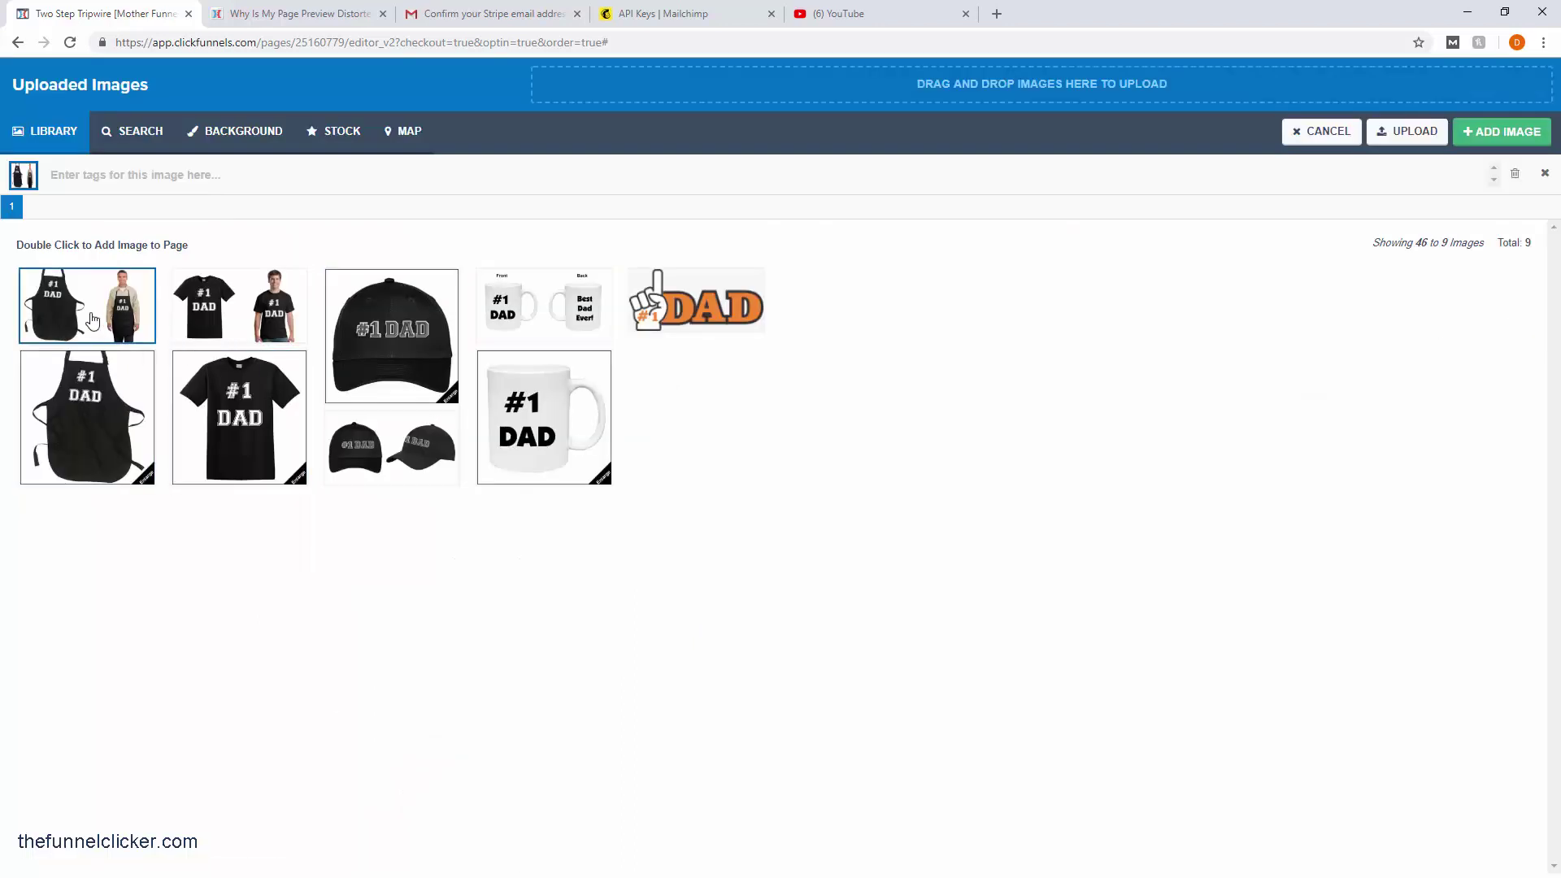
pyautogui.click(1509, 135)
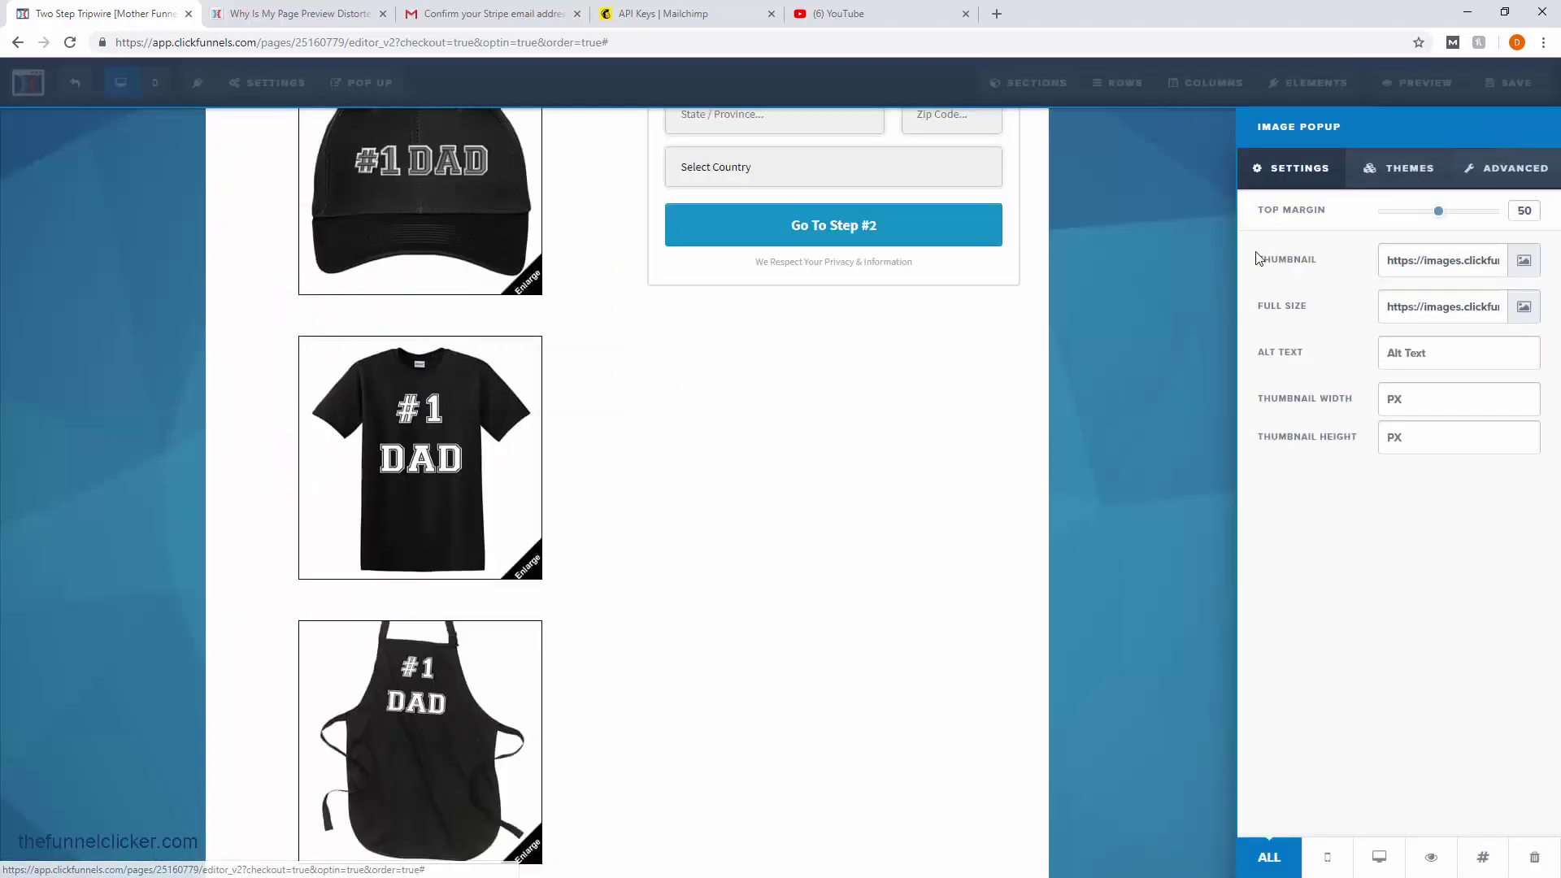
pyautogui.click(597, 402)
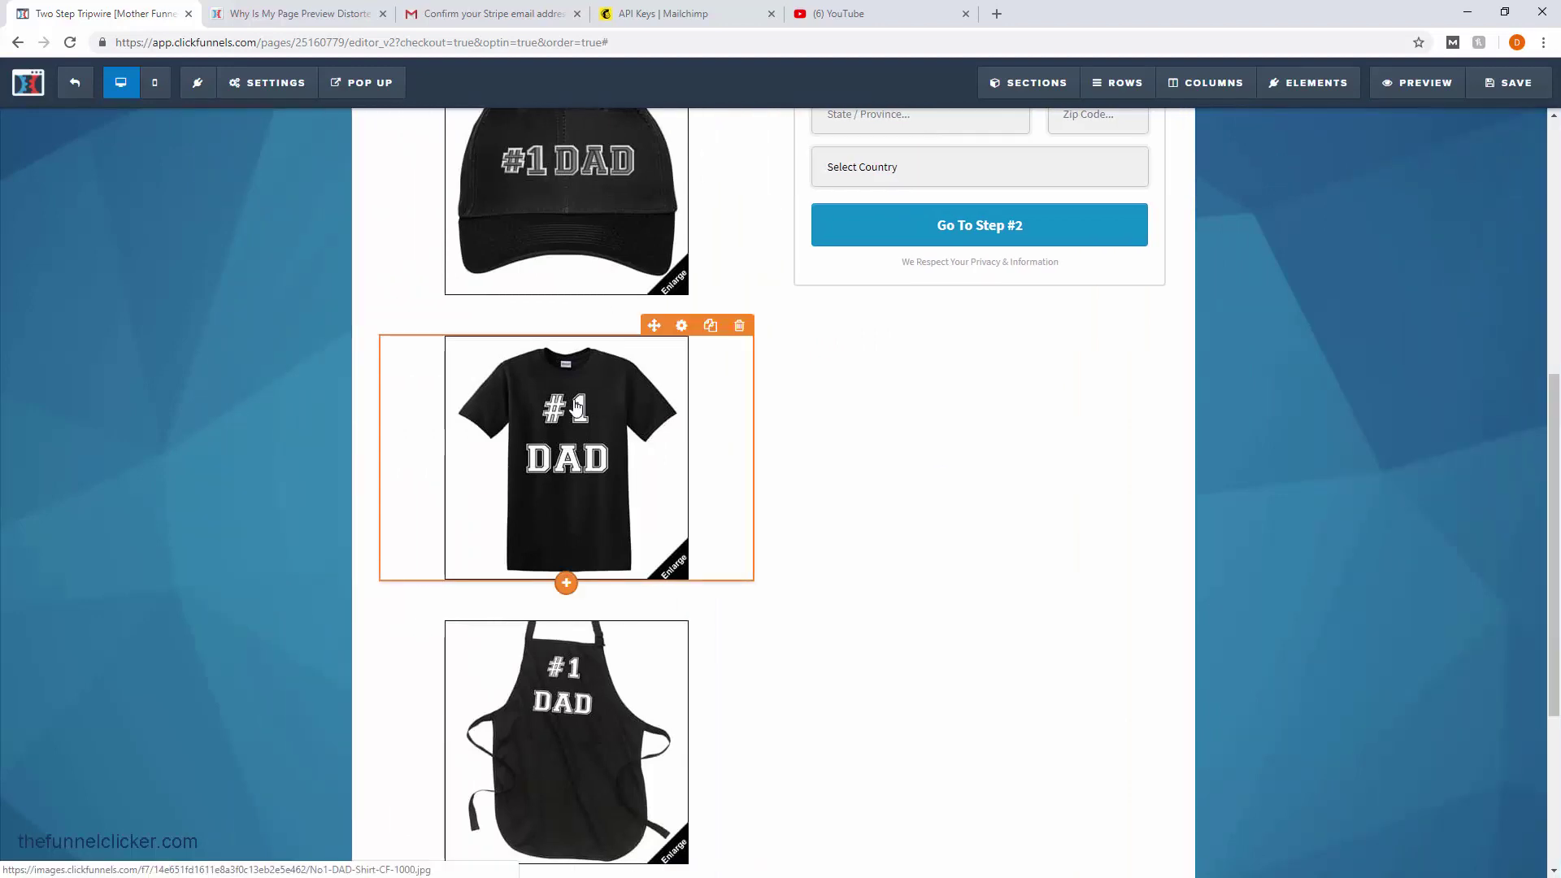
# - Move the apron image popup below the mug description's bullet list at the end of the column
pyautogui.scroll(4, 336, 353)
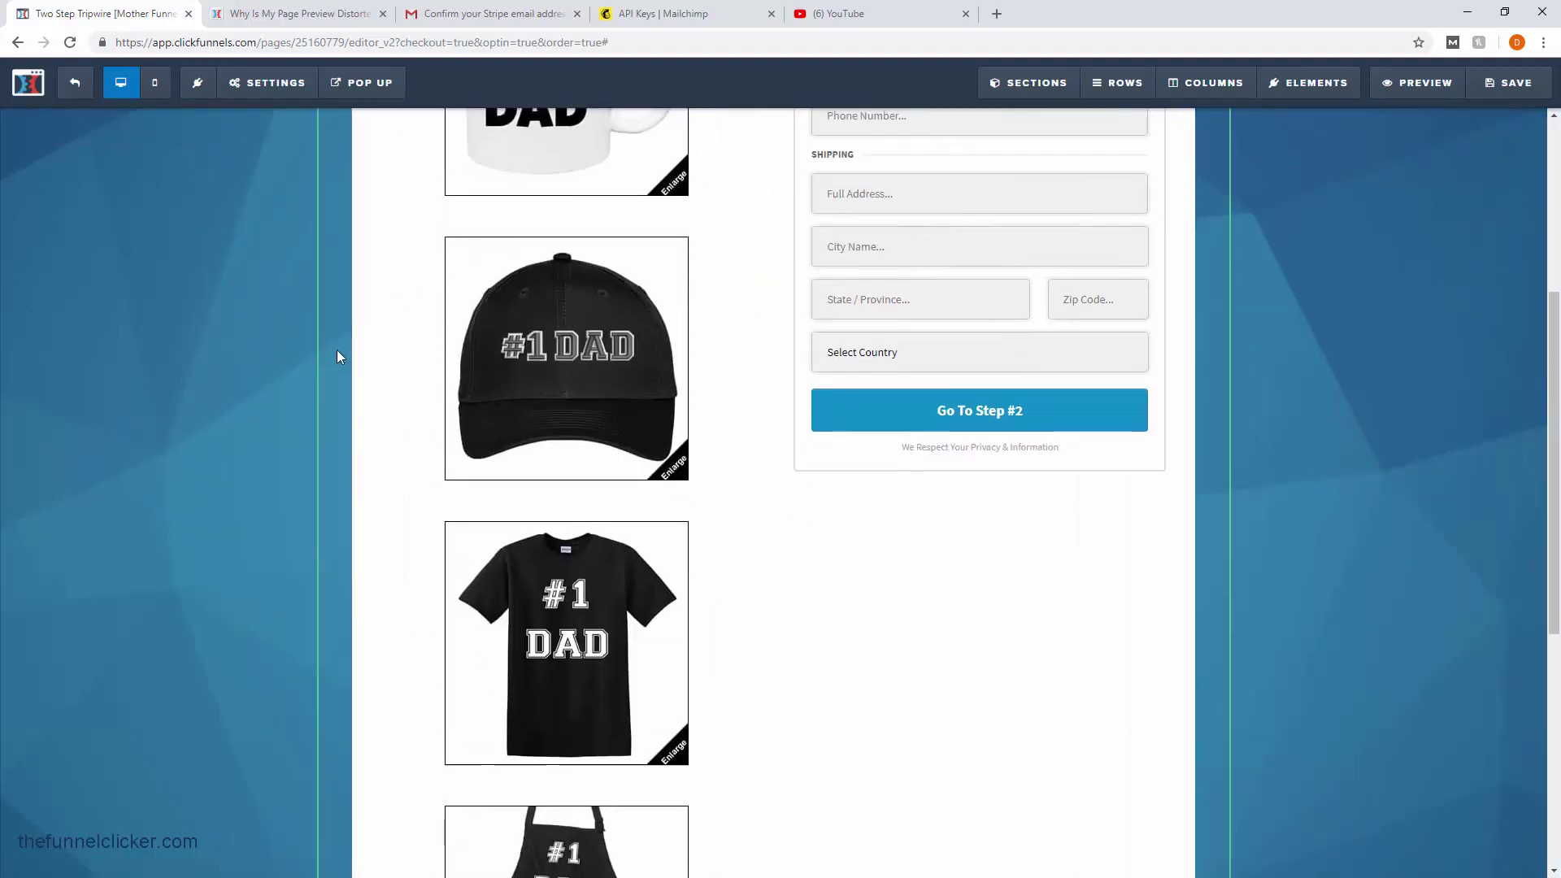
pyautogui.scroll(3, 336, 348)
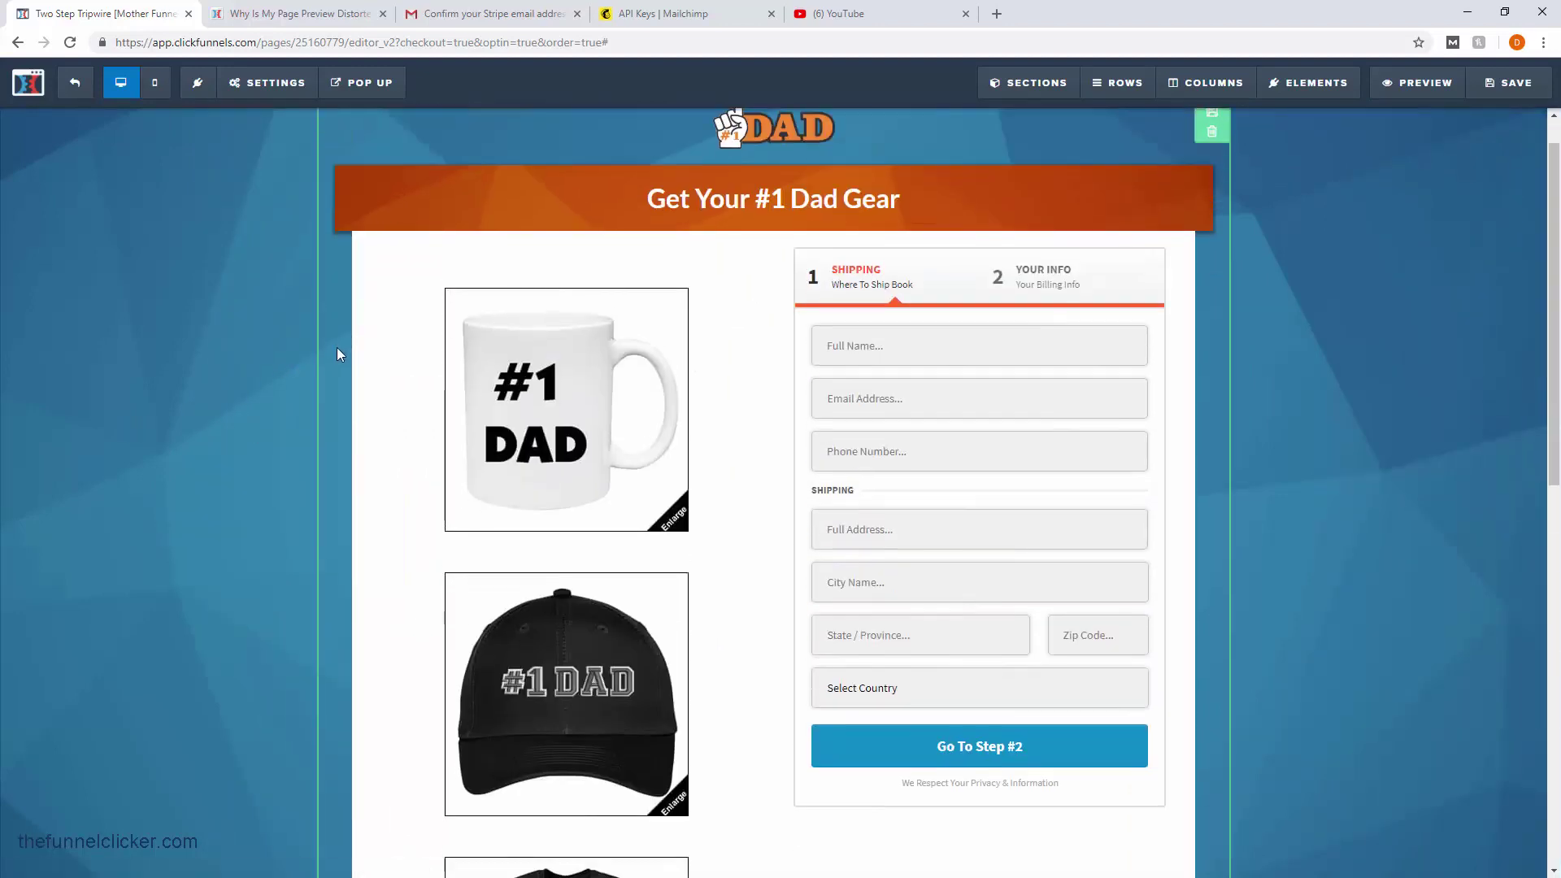
pyautogui.scroll(-10, 337, 348)
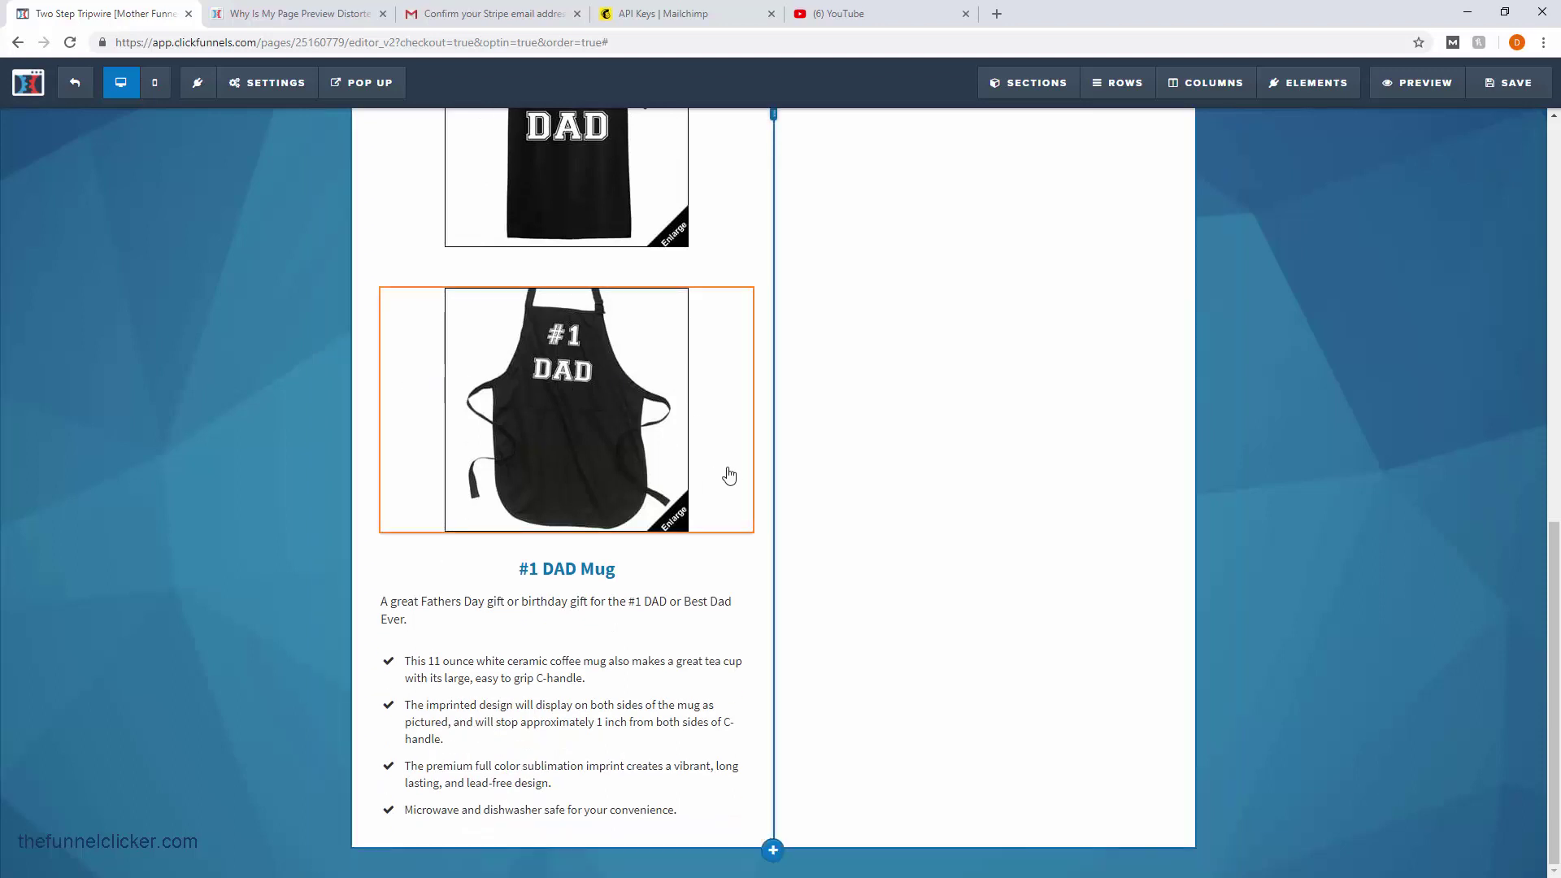
pyautogui.moveTo(492, 313)
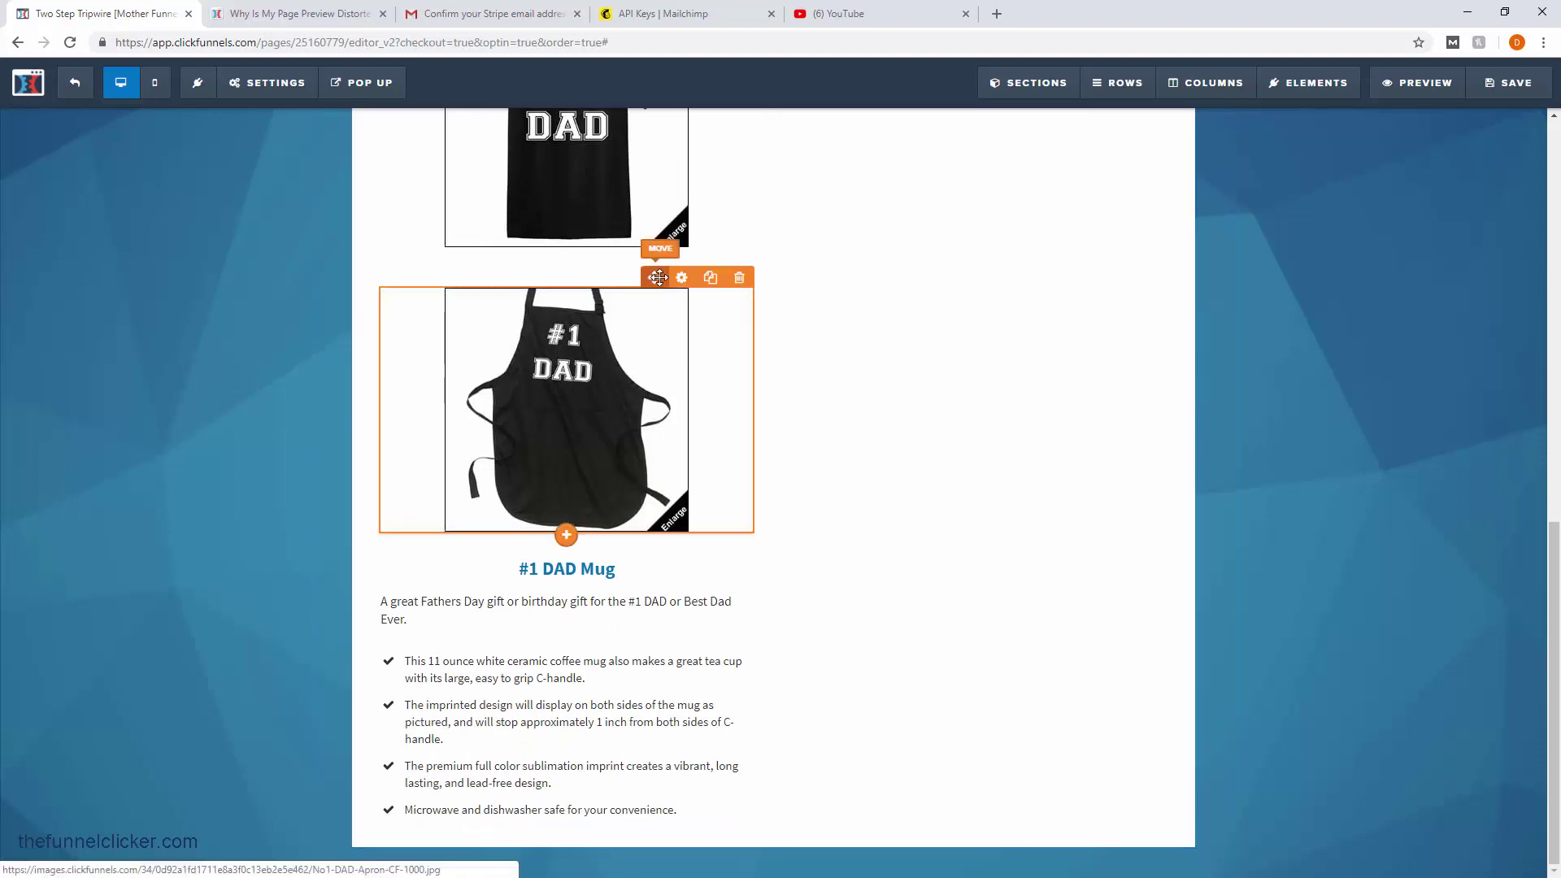
pyautogui.moveTo(654, 277); pyautogui.dragTo(618, 800)
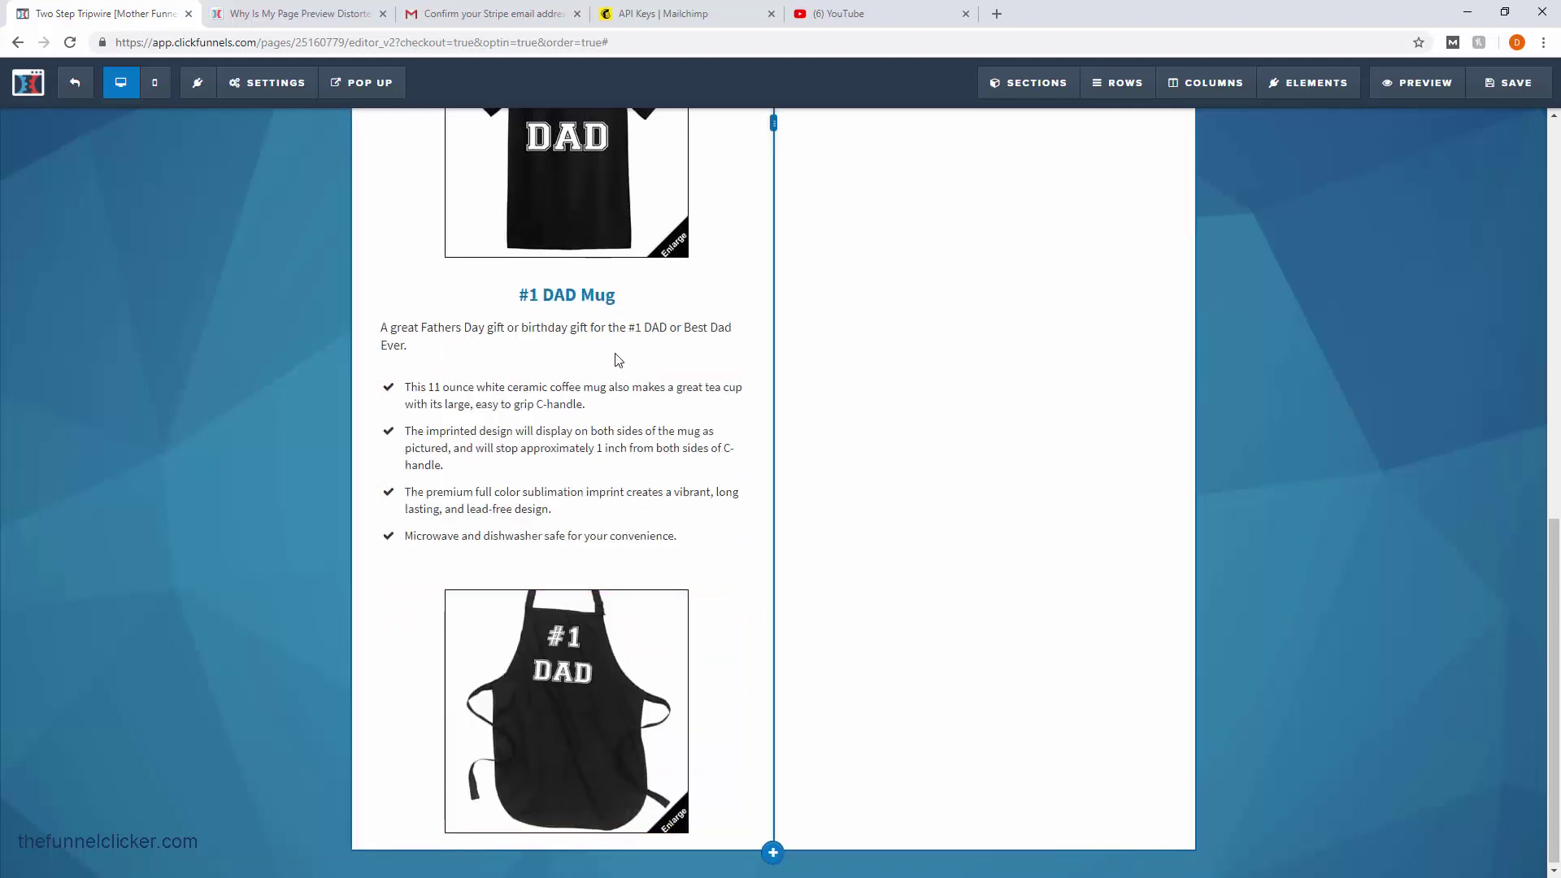
# - Move the T-shirt and cap image popups below the mug's bullet list, ordered cap, T-shirt, apron
pyautogui.scroll(3, 613, 356)
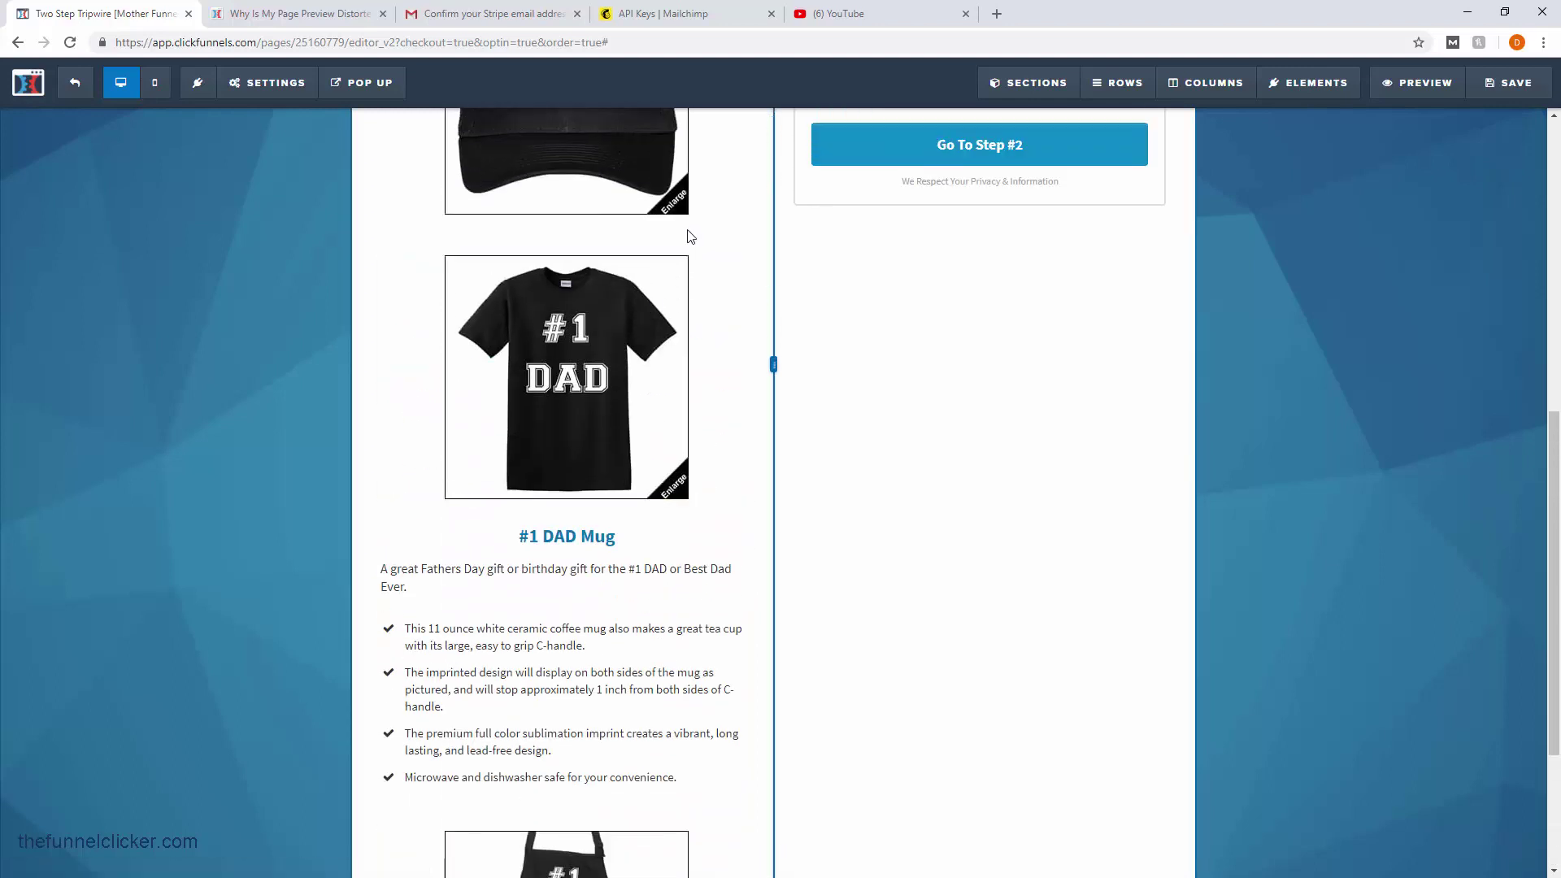
pyautogui.moveTo(688, 269)
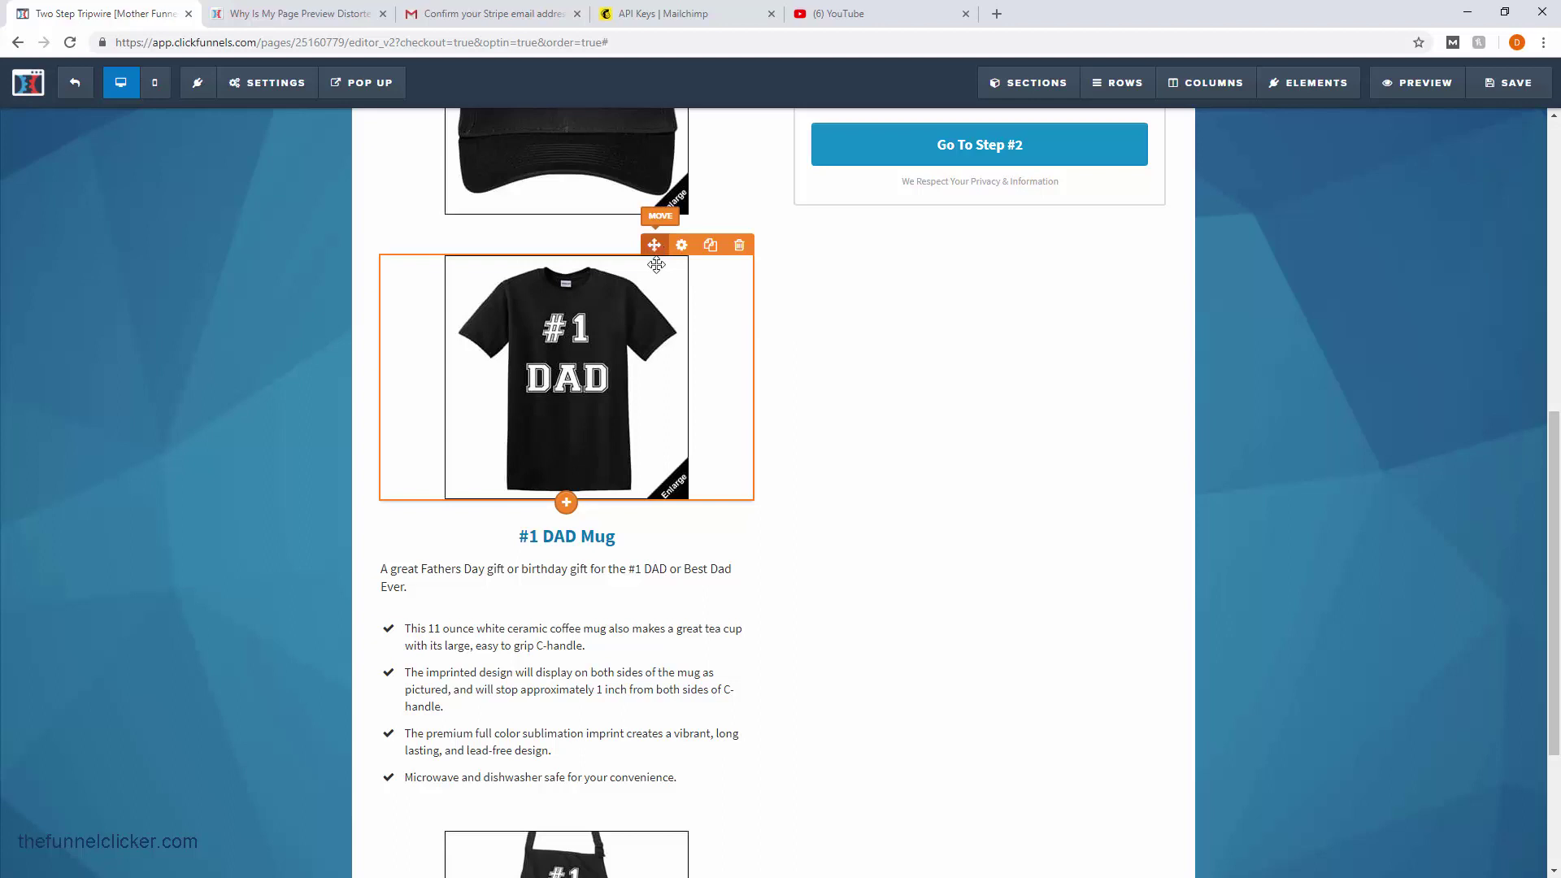
pyautogui.moveTo(656, 265); pyautogui.dragTo(662, 728)
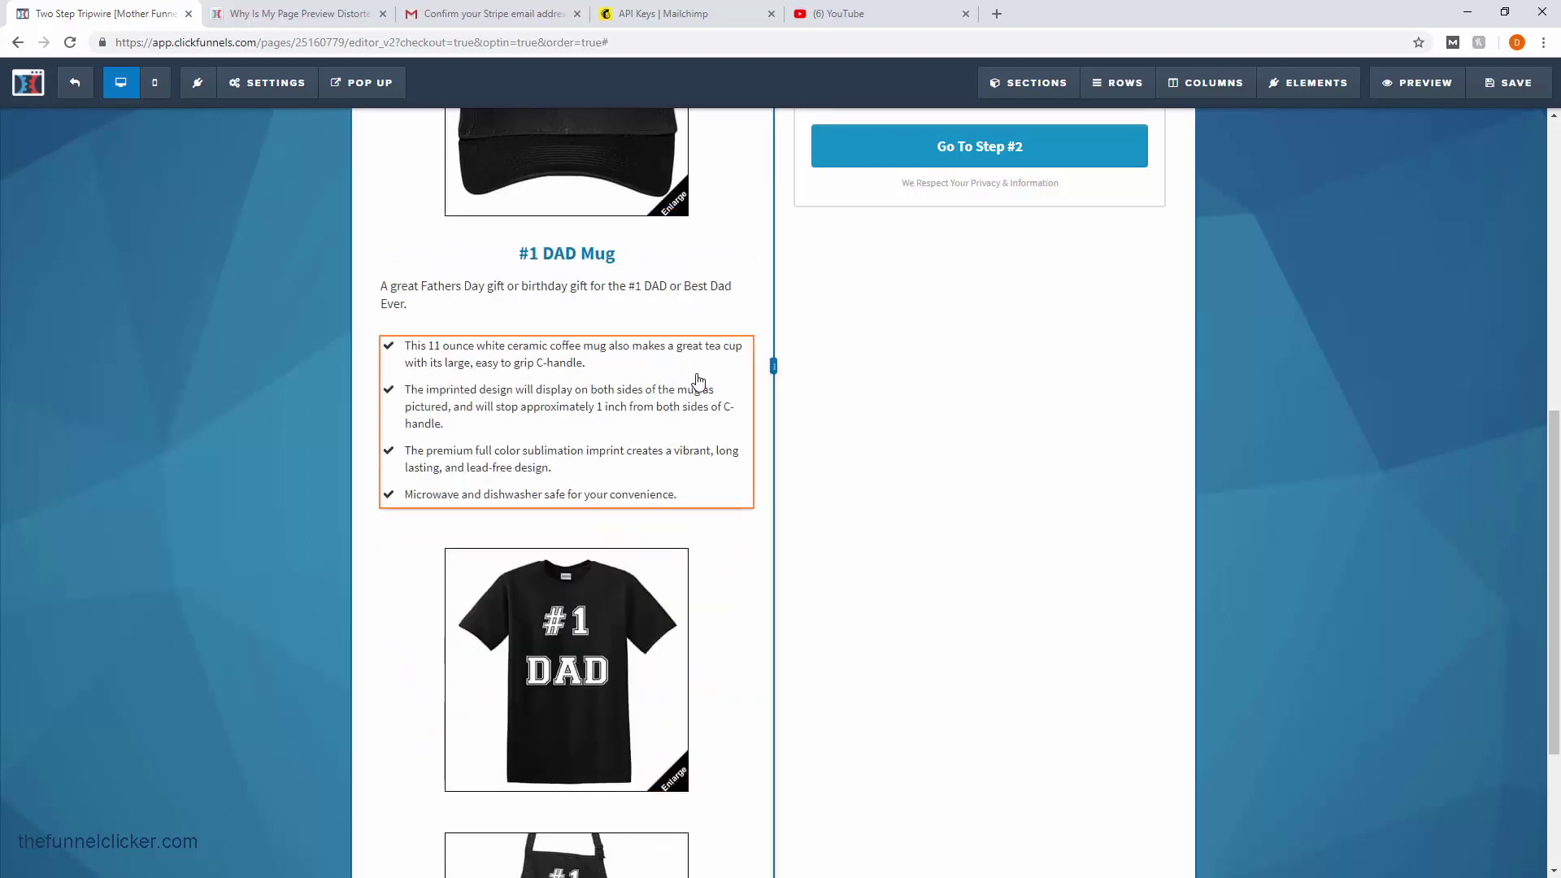
pyautogui.scroll(3, 698, 381)
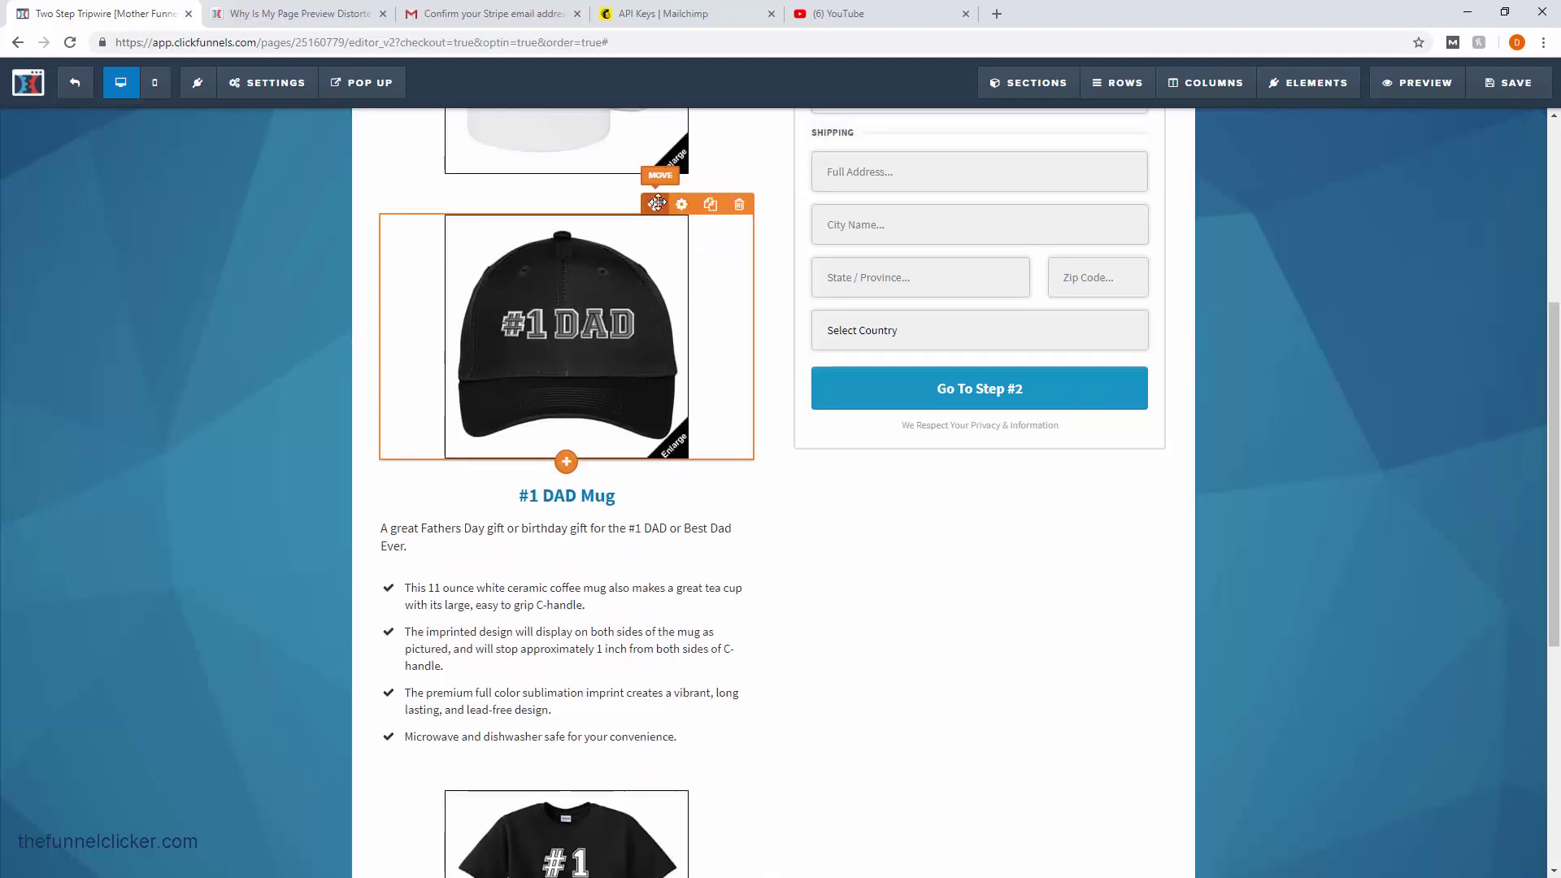
pyautogui.moveTo(666, 203); pyautogui.dragTo(642, 709)
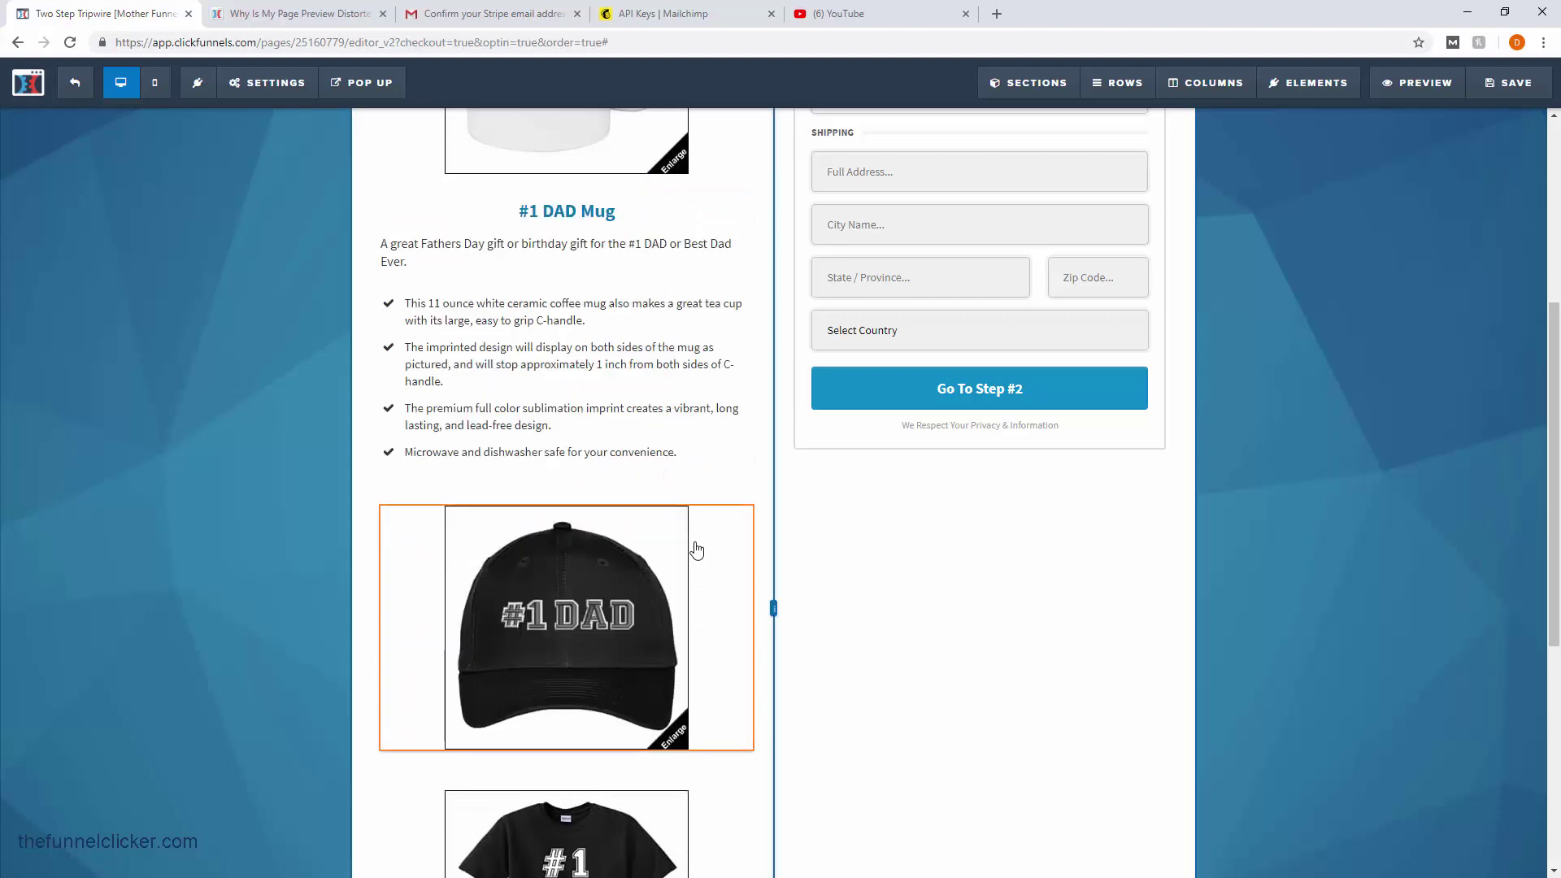
# - Duplicate the #1 DAD Mug headline three times under the mug image
pyautogui.scroll(5, 697, 545)
pyautogui.scroll(-2, 695, 506)
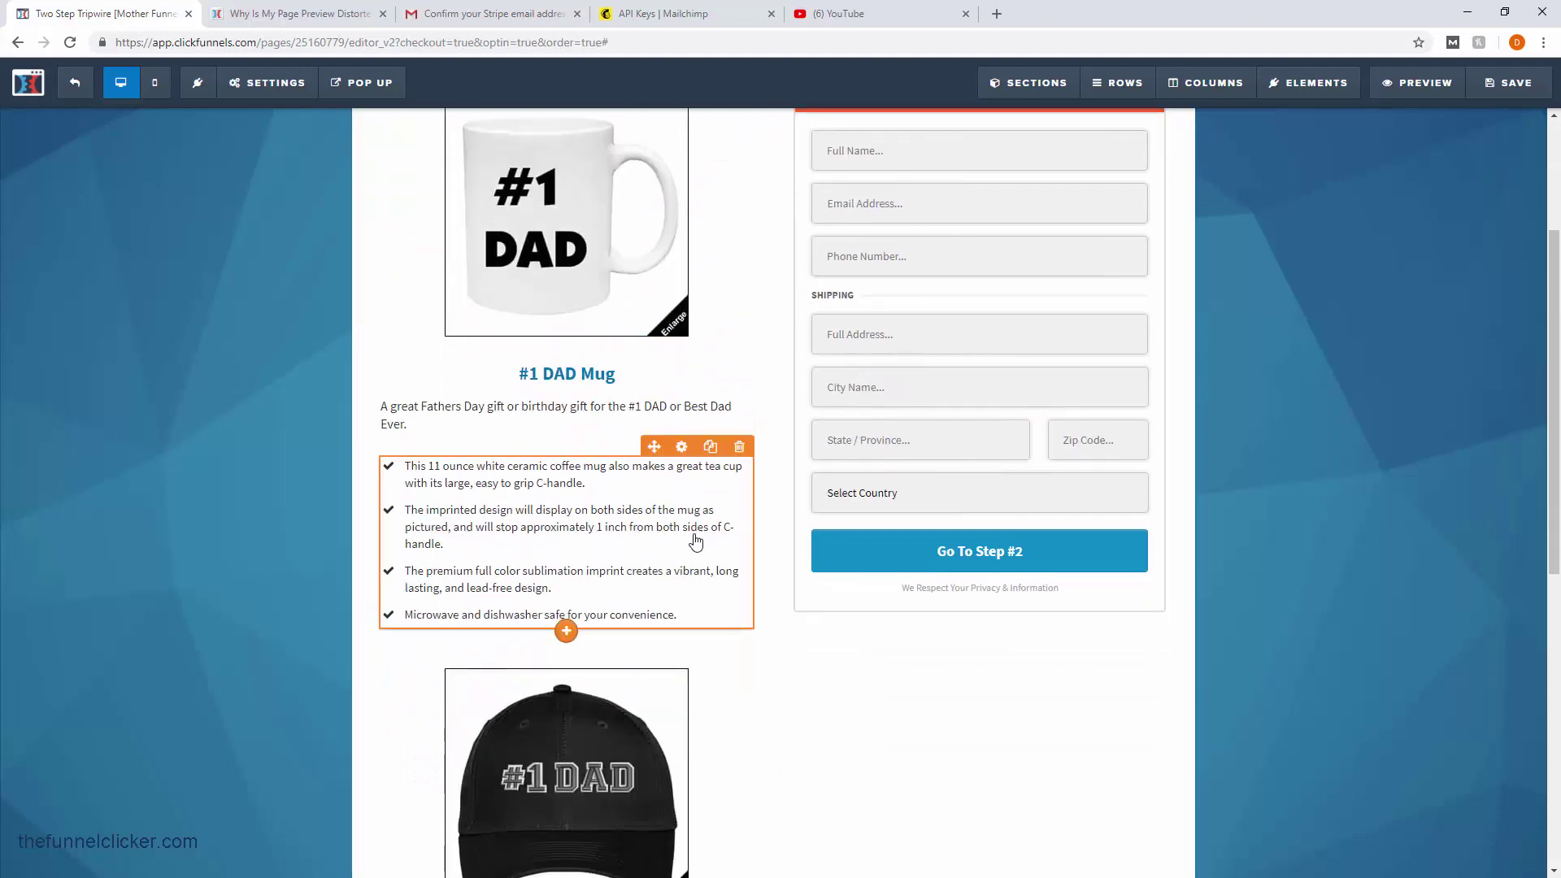
pyautogui.scroll(-8, 743, 554)
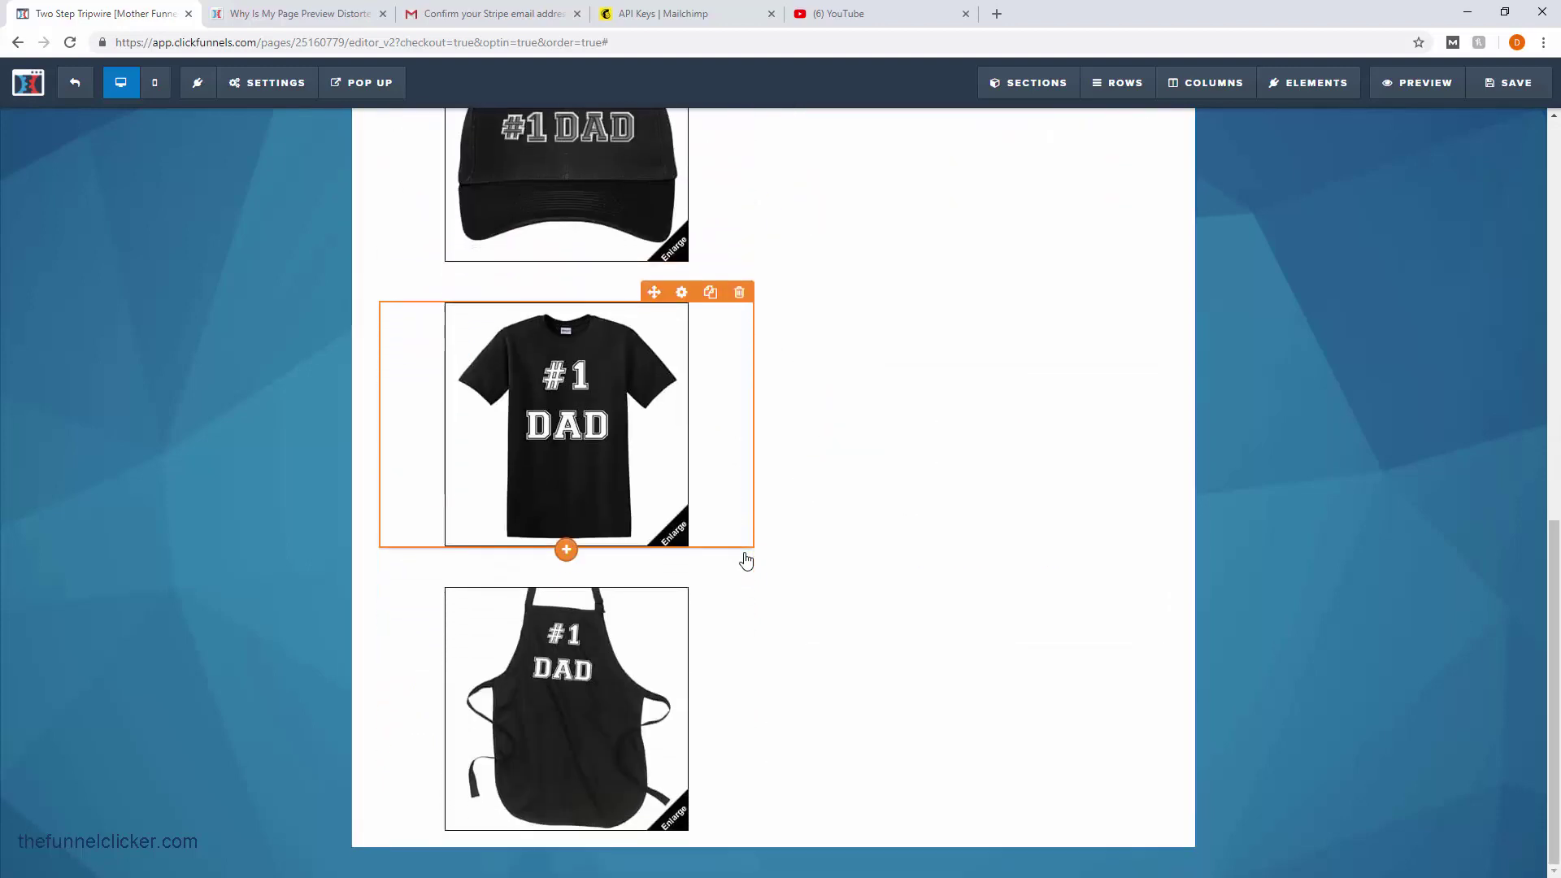
pyautogui.scroll(4, 742, 558)
pyautogui.scroll(4, 747, 558)
pyautogui.scroll(-4, 742, 558)
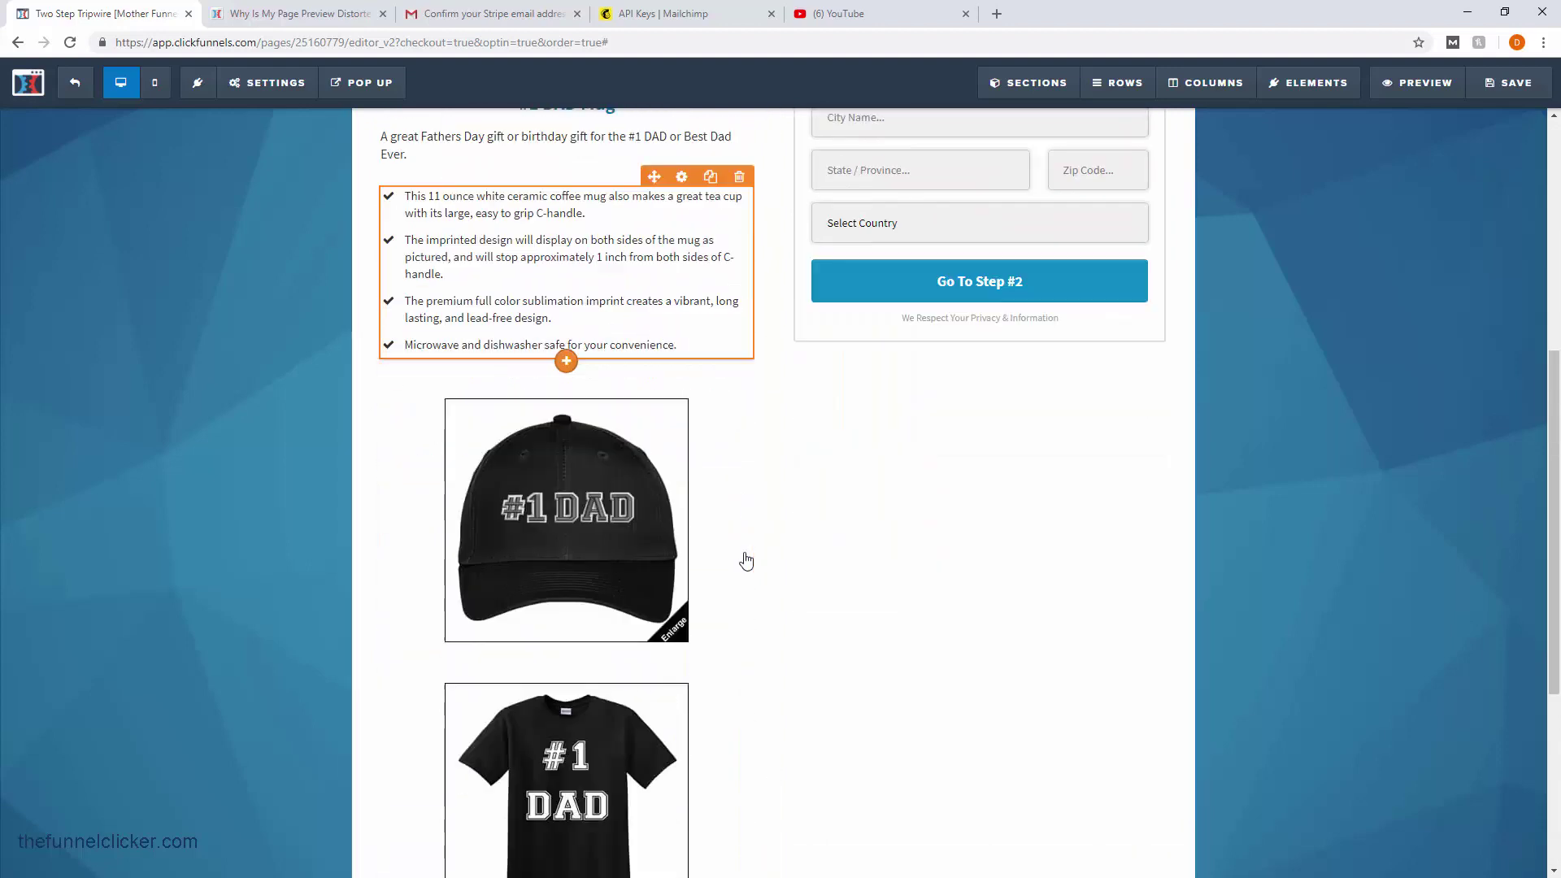
pyautogui.scroll(5, 743, 558)
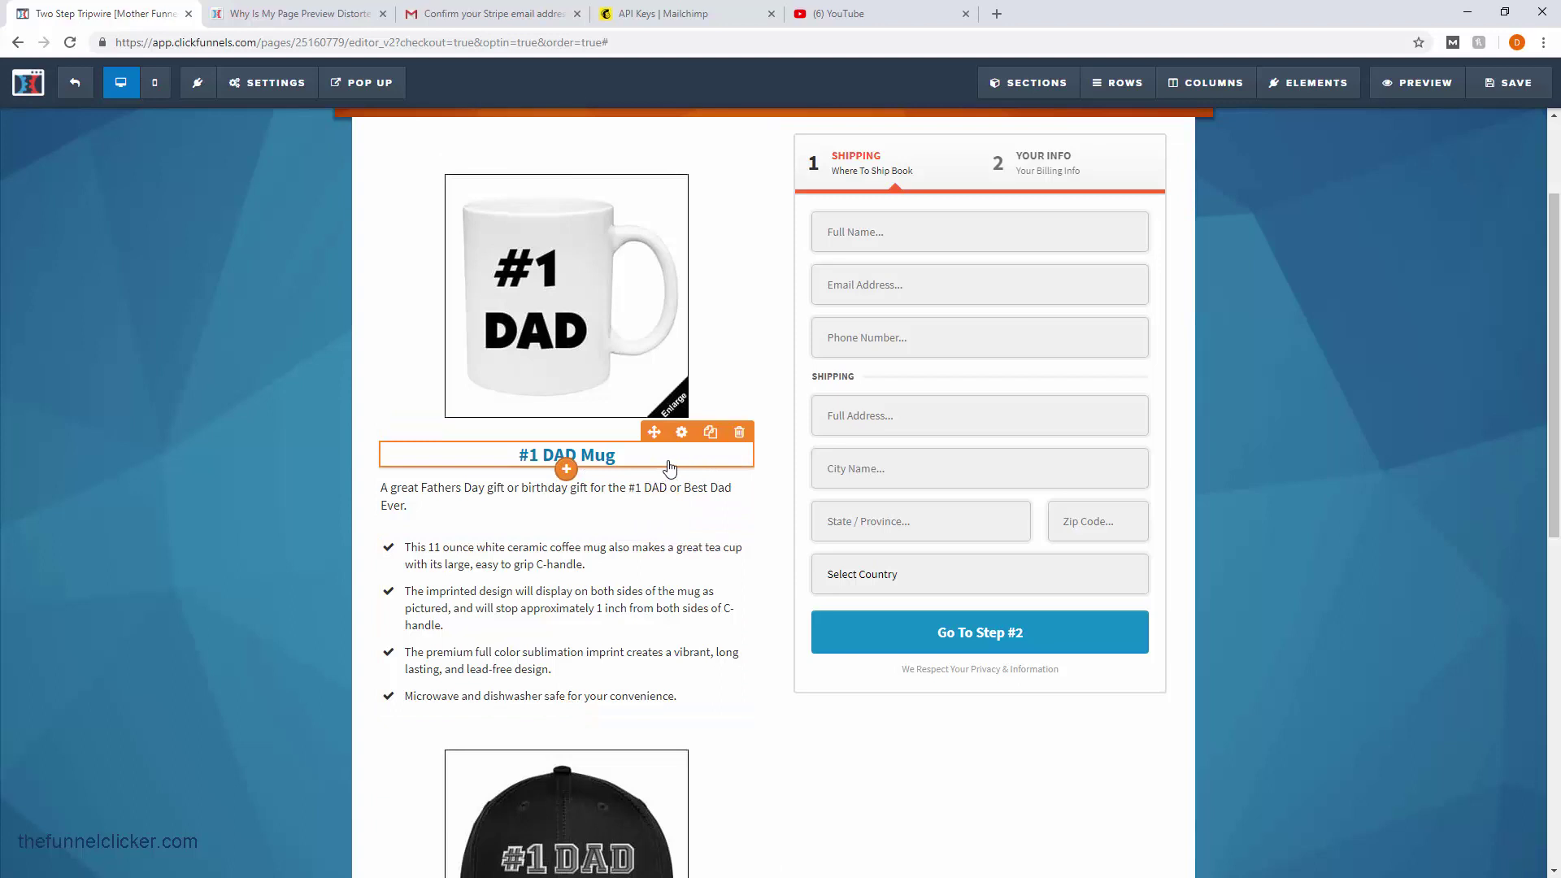
pyautogui.click(712, 439)
pyautogui.click(712, 439)
pyautogui.click(712, 439)
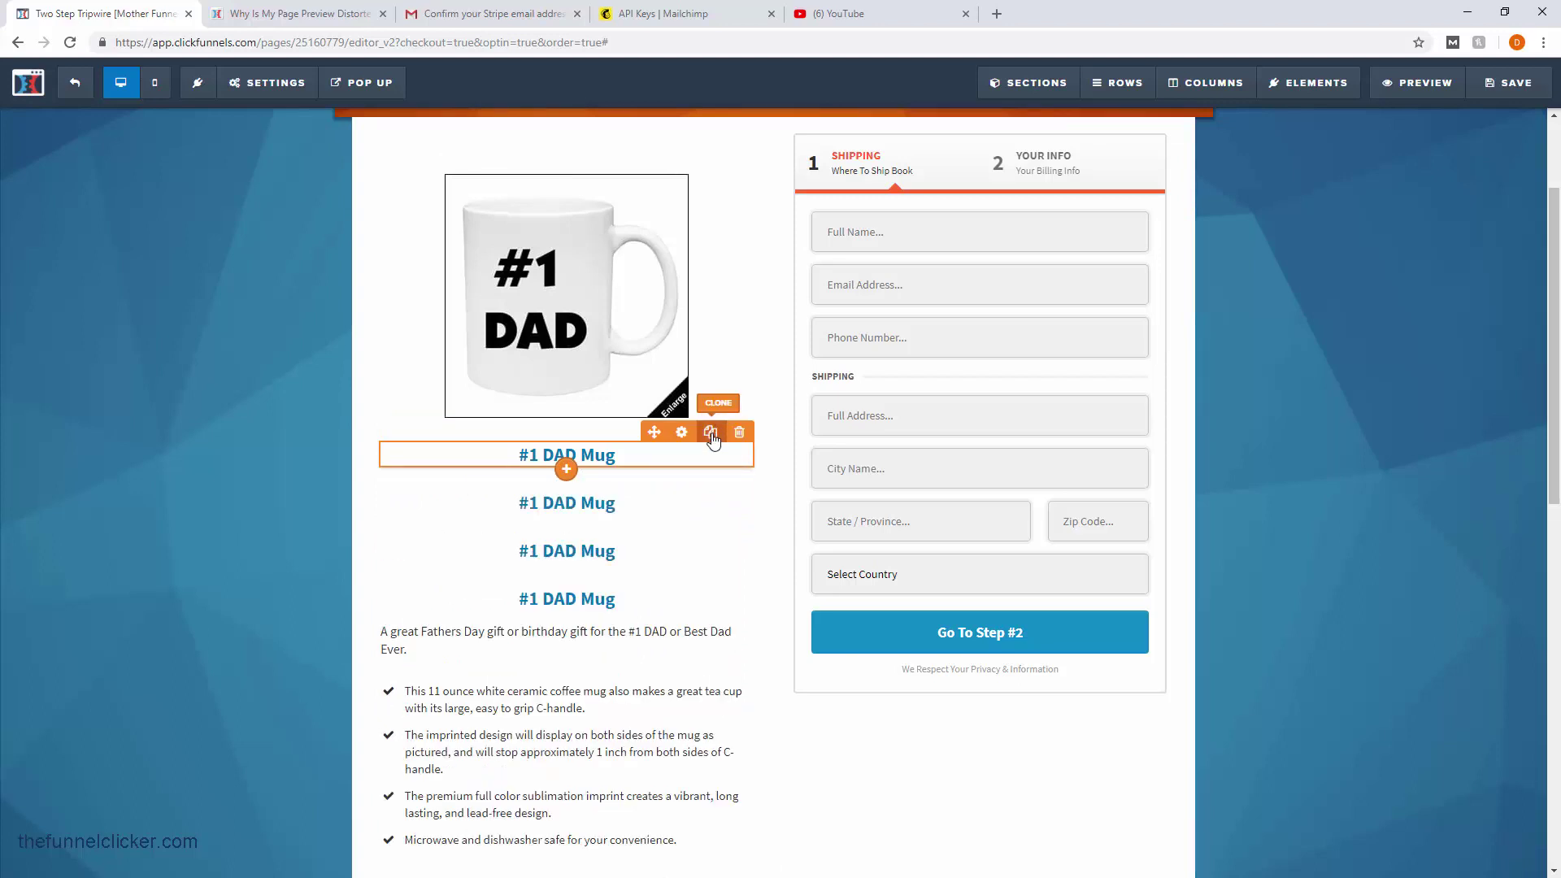
# - Change the three copied headlines to #1 DAD Hat, #1 DAD Shirt and #1 DAD Apron
pyautogui.click(604, 500)
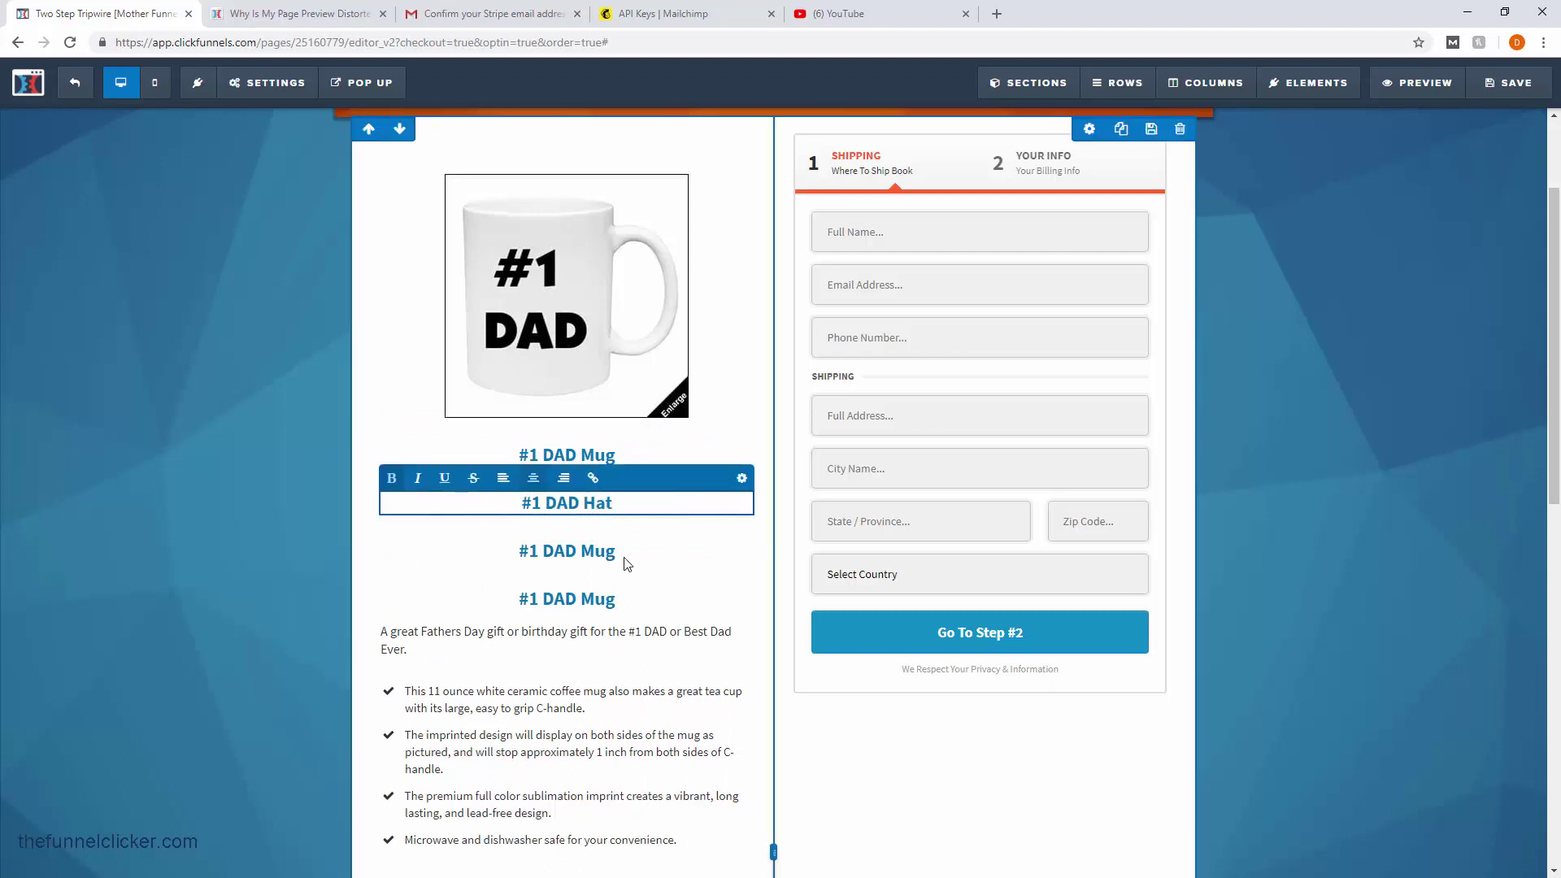
pyautogui.click(590, 553)
pyautogui.click(590, 553)
pyautogui.doubleClick(590, 553)
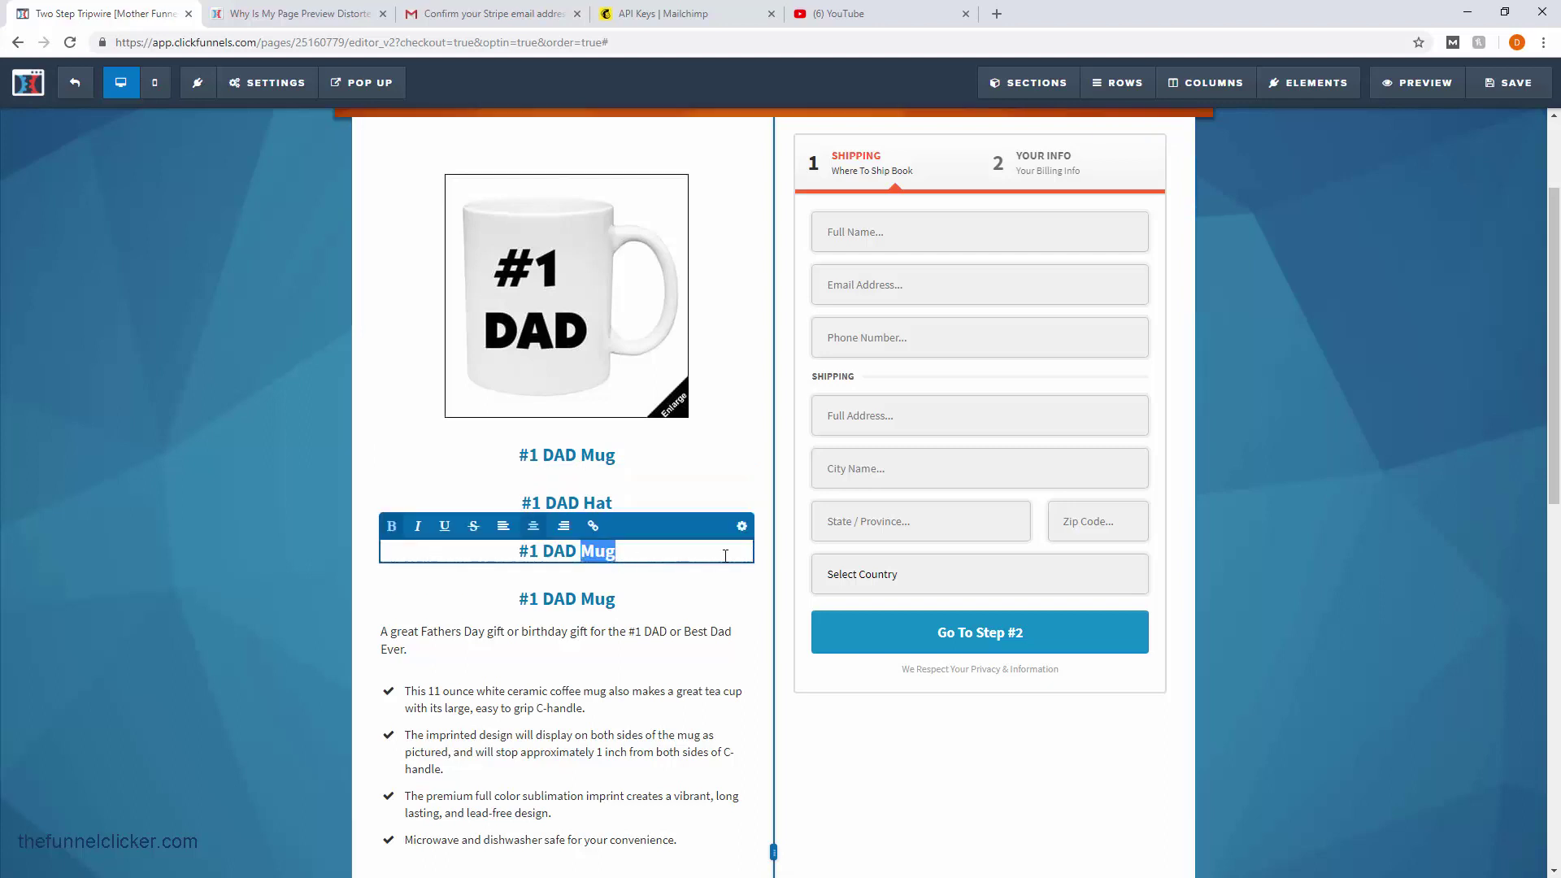
pyautogui.write('Shirt')
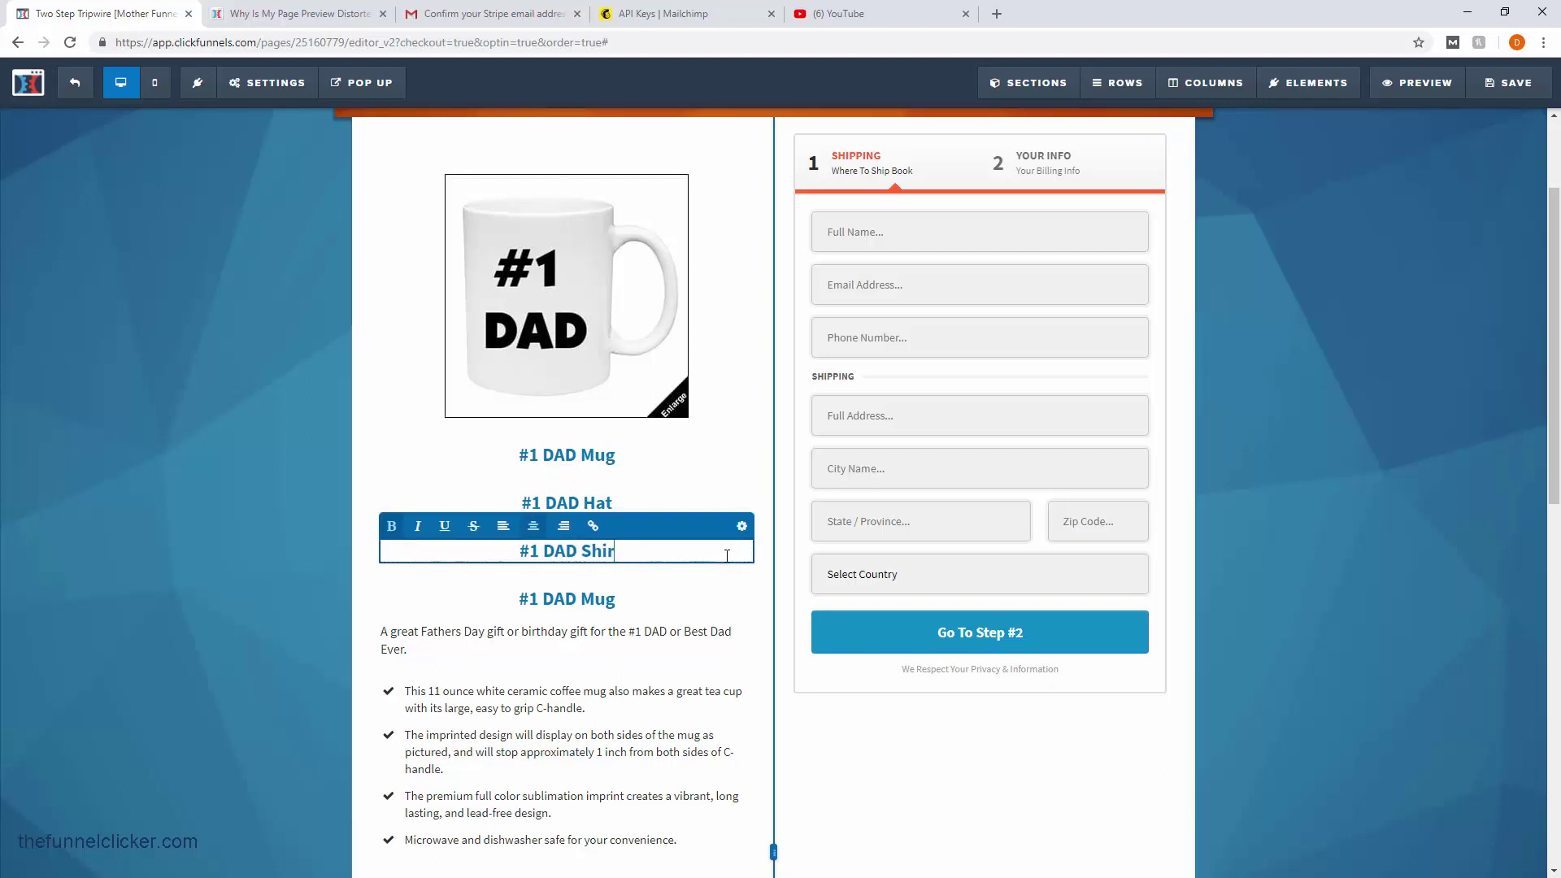
pyautogui.click(615, 600)
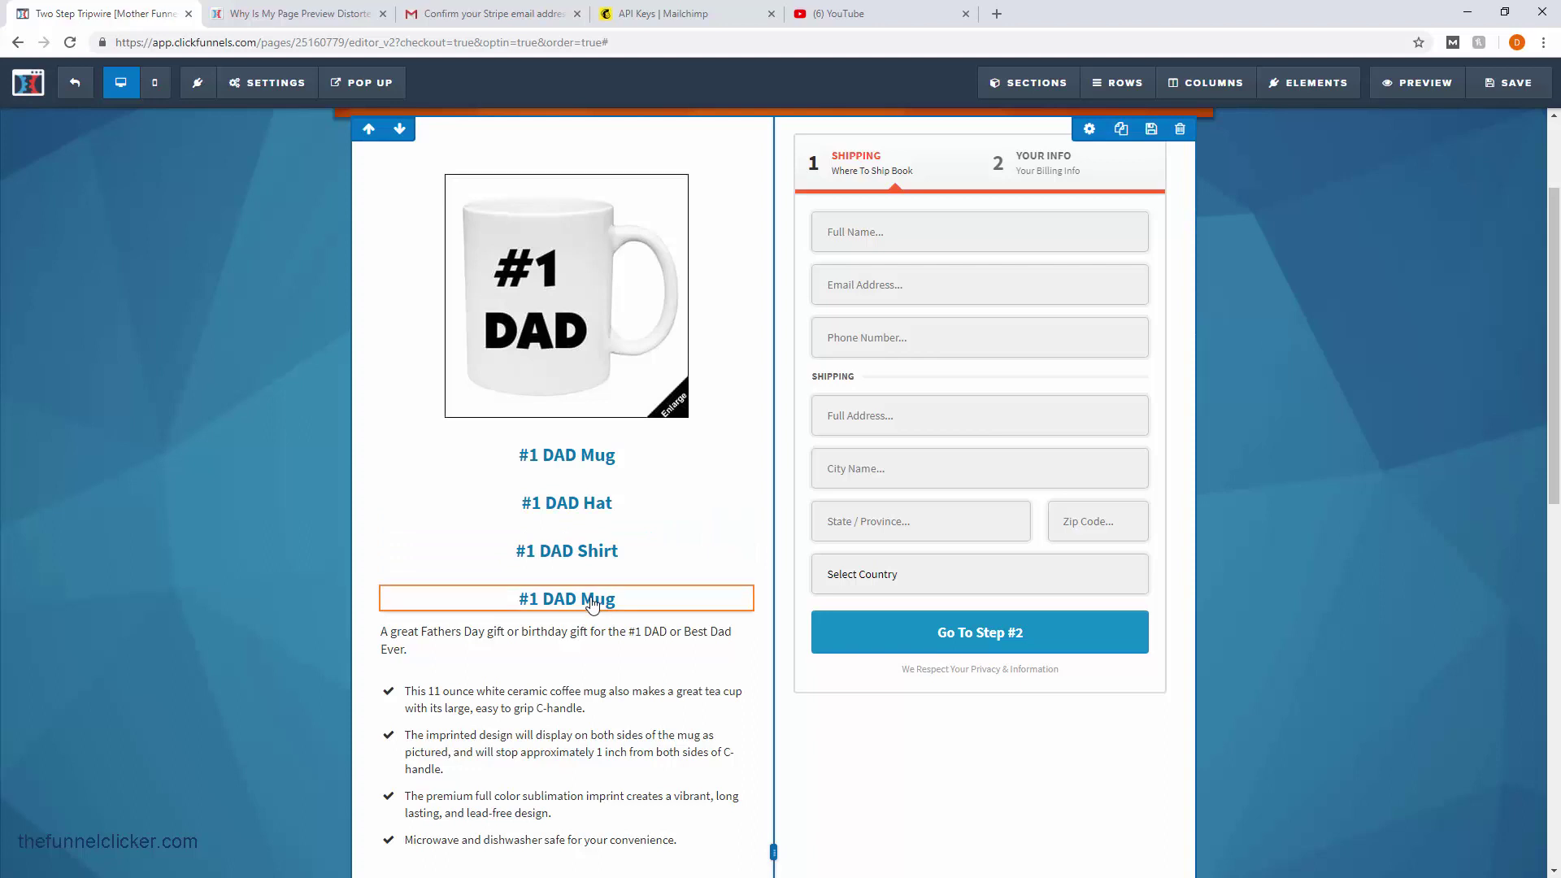
pyautogui.doubleClick(612, 600)
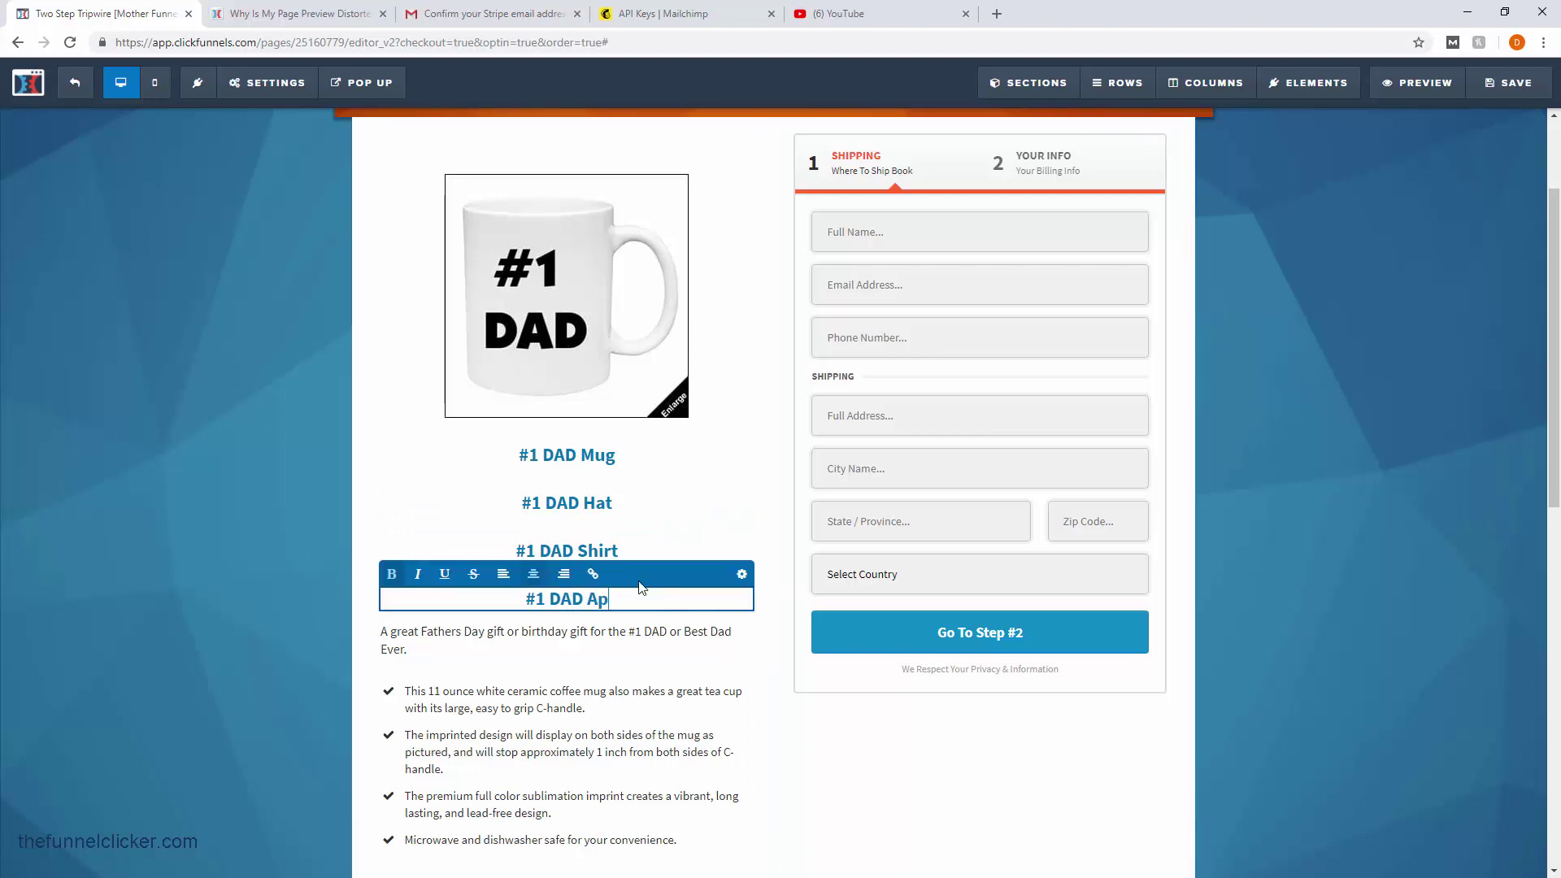
pyautogui.click(359, 491)
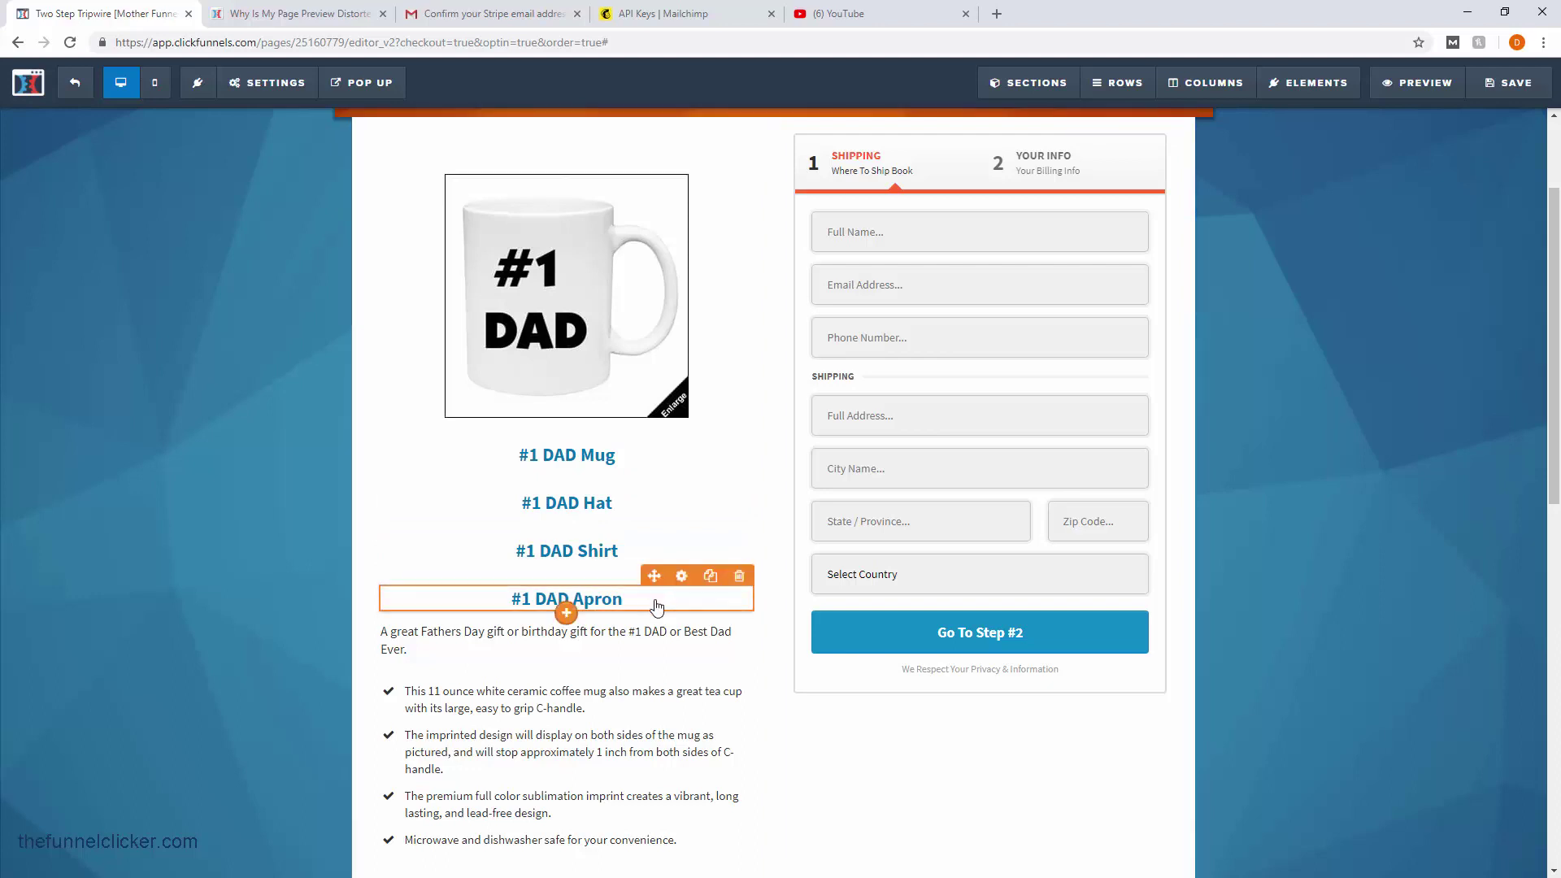
# - Move the #1 DAD Apron headline directly below the apron image popup
pyautogui.scroll(-6, 654, 692)
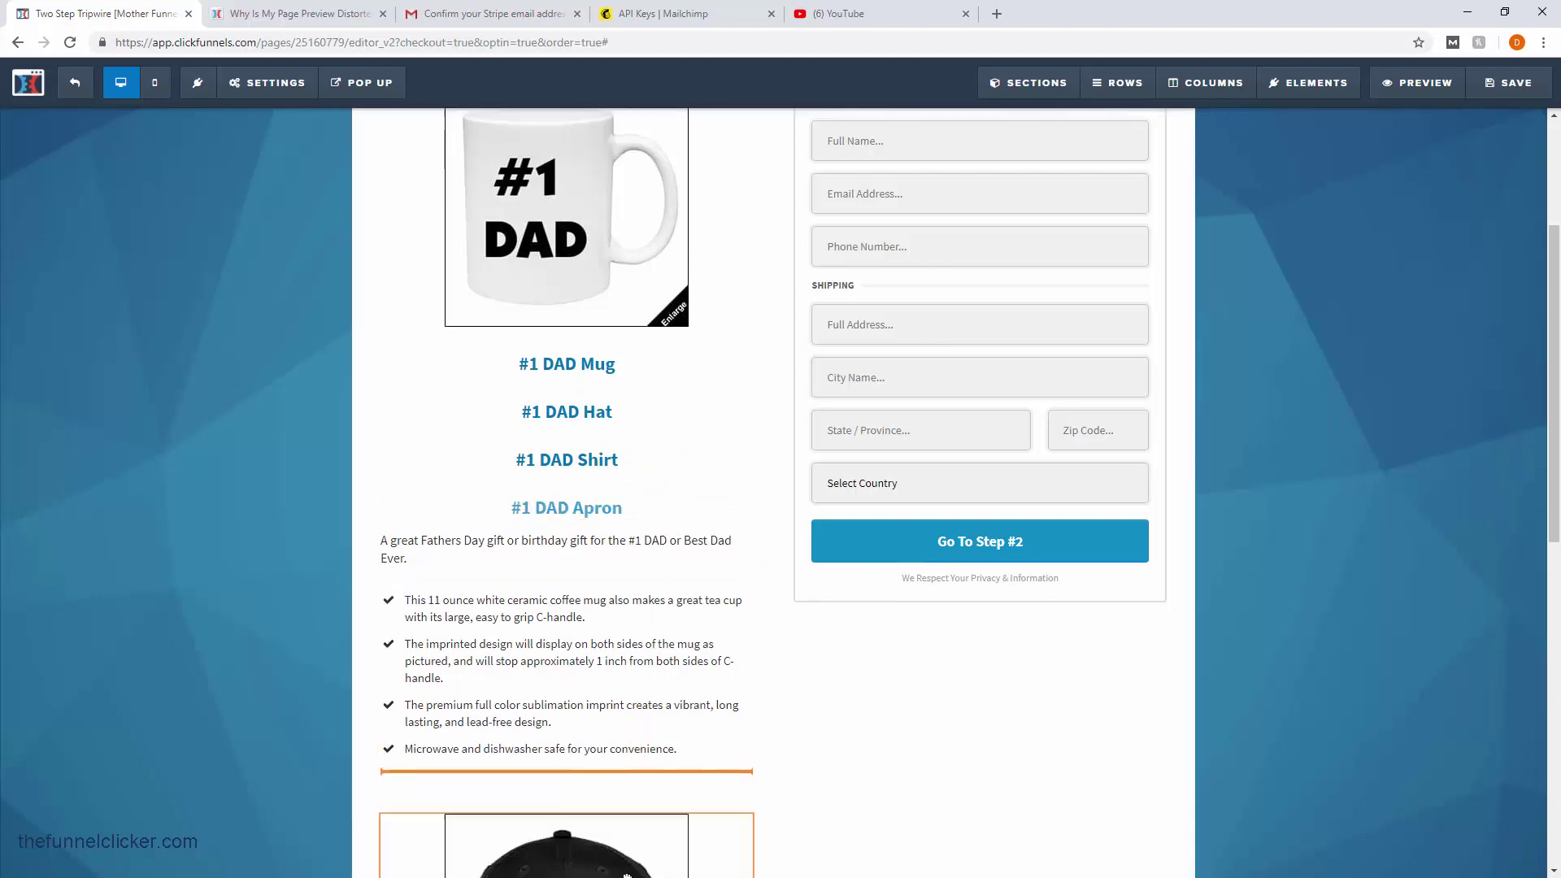
pyautogui.scroll(-5, 646, 850)
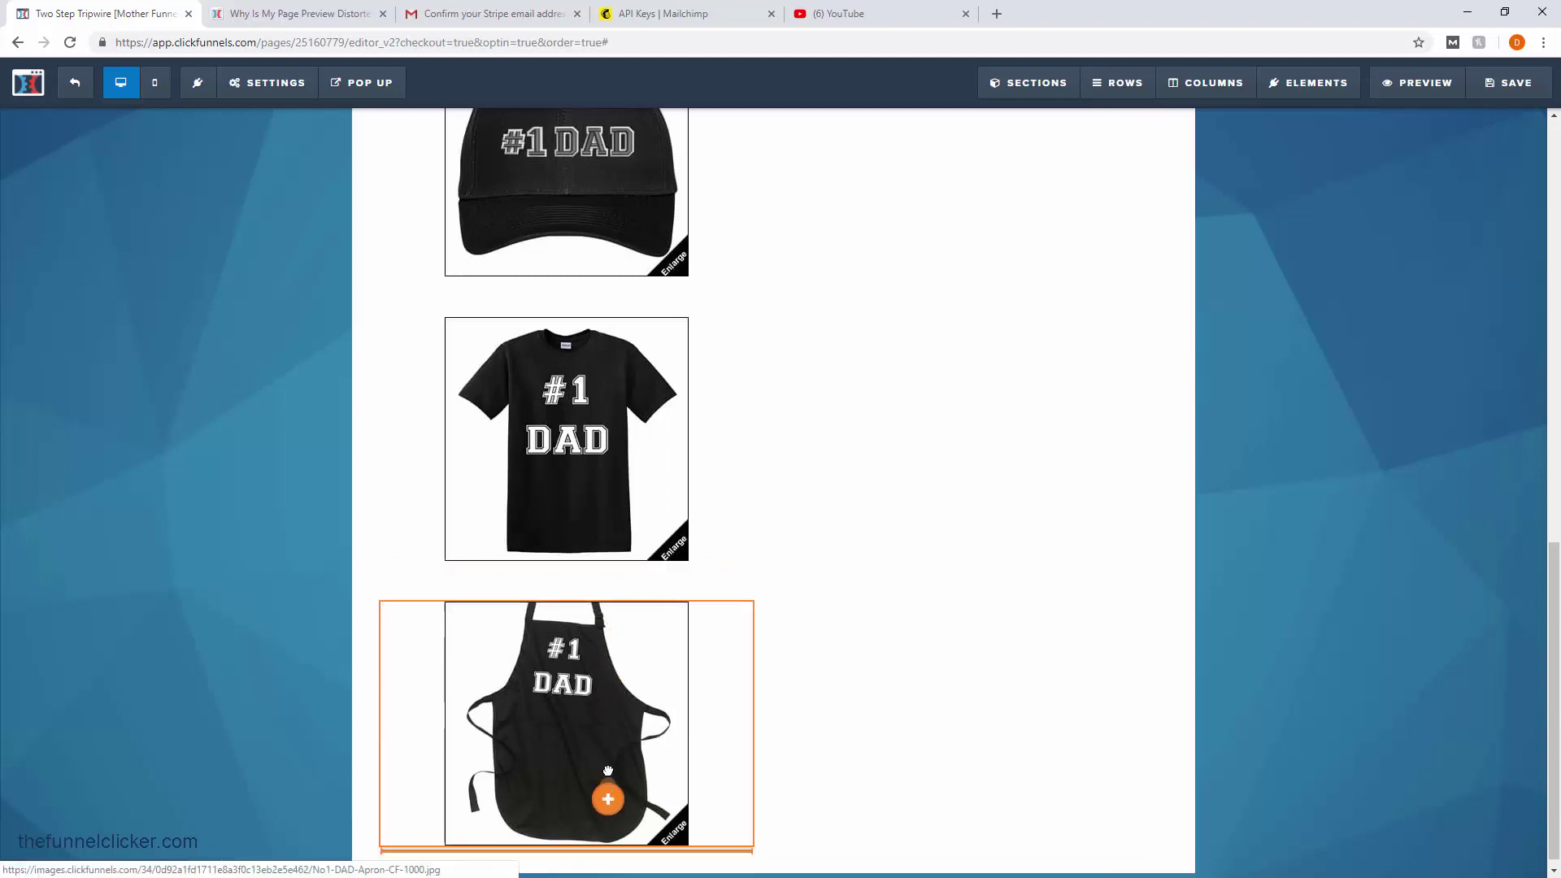
pyautogui.scroll(-1, 622, 533)
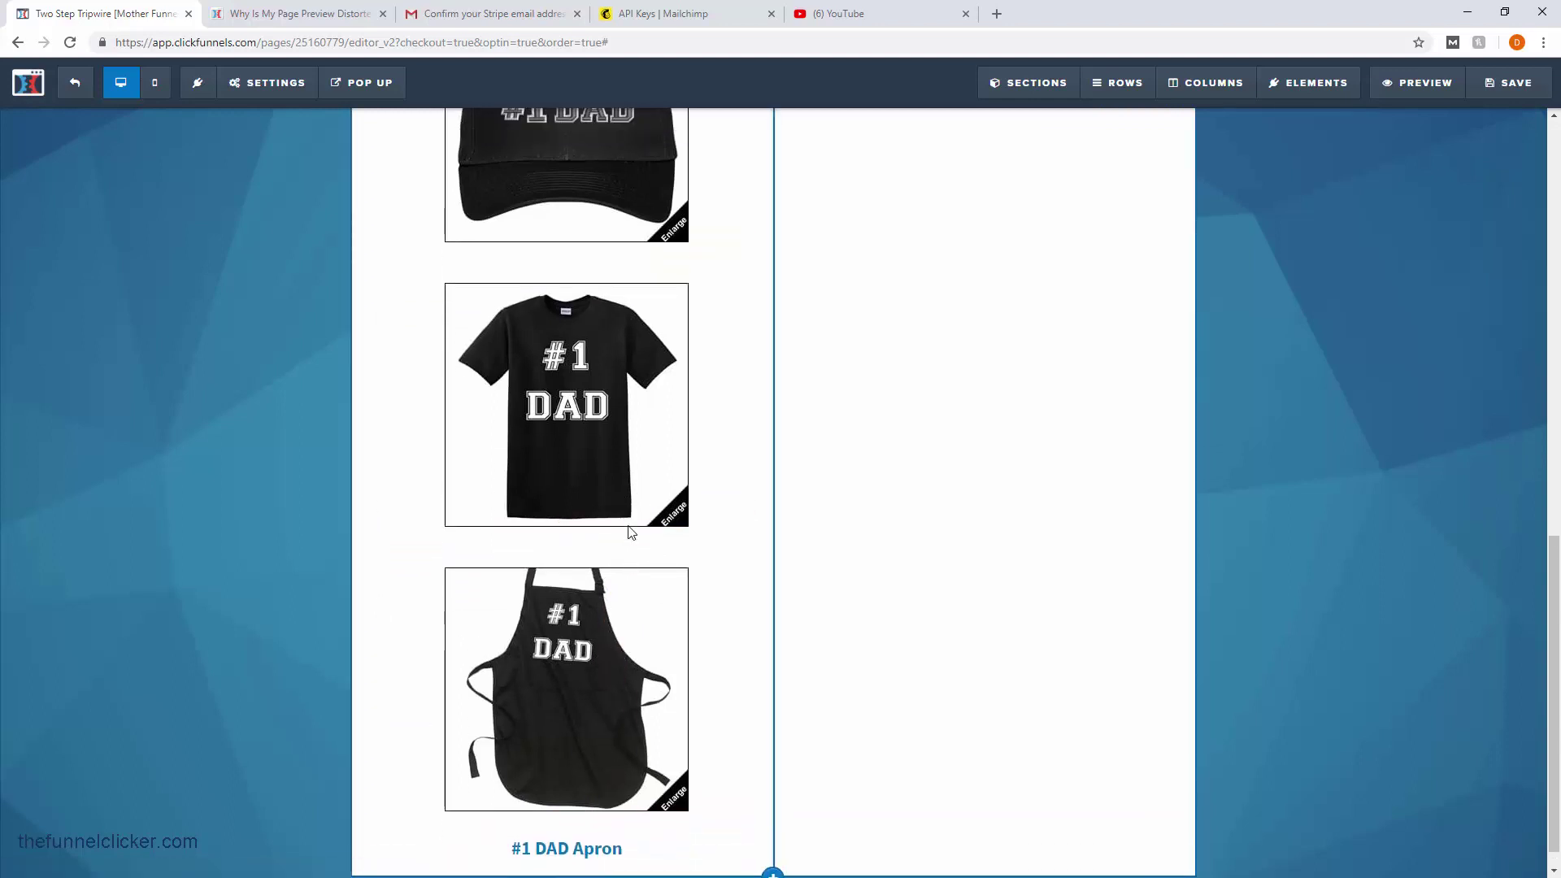
# - Move the #1 DAD Hat headline below the cap image and the #1 DAD Shirt headline below the T-shirt image
pyautogui.scroll(5, 627, 529)
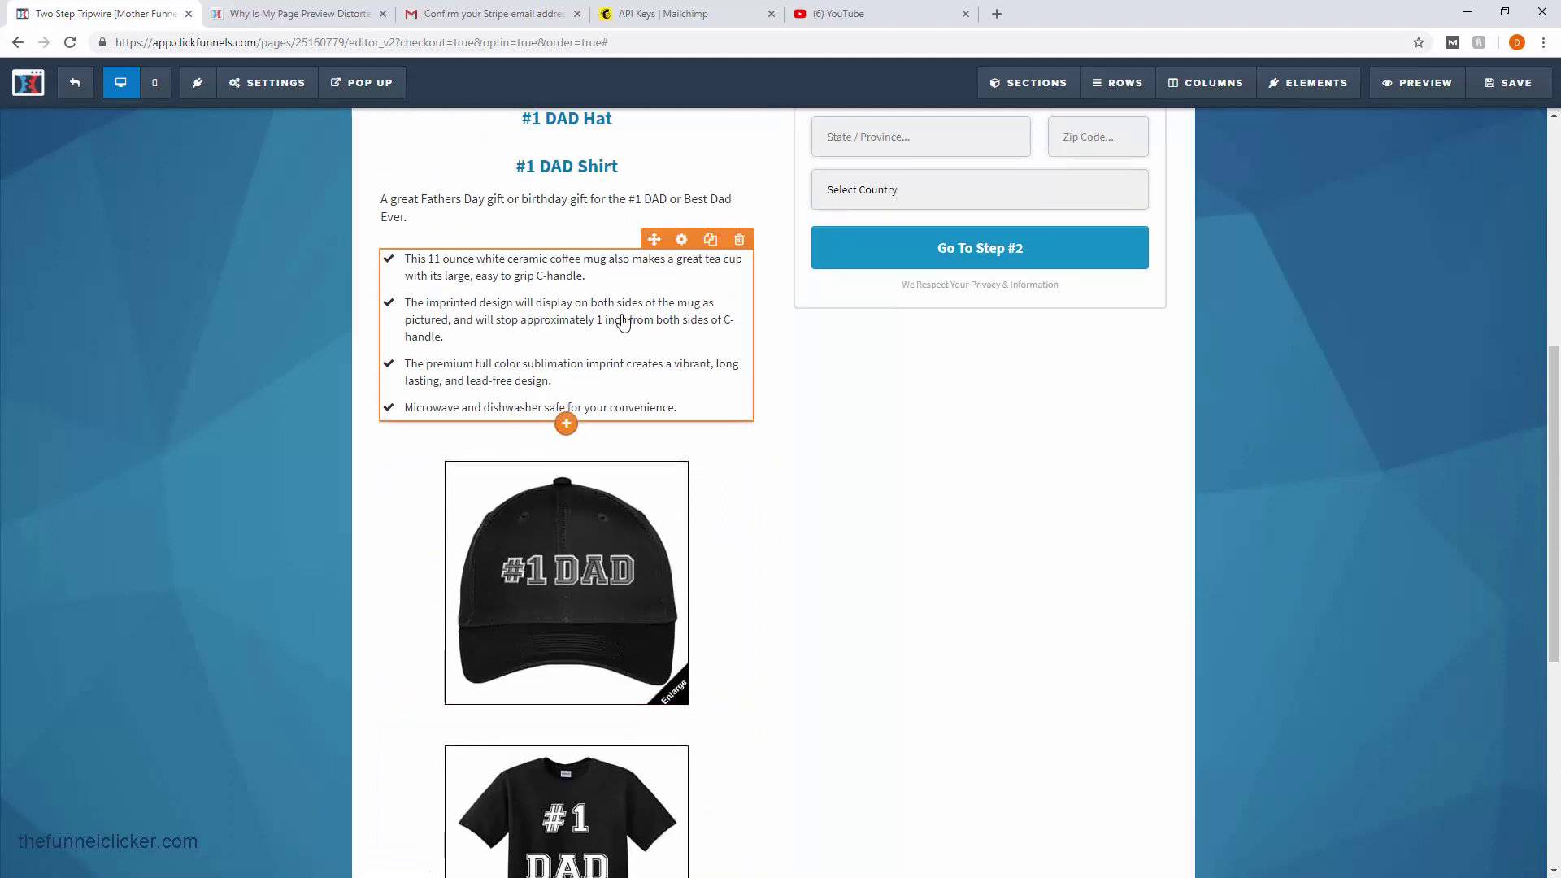
pyautogui.scroll(2, 622, 318)
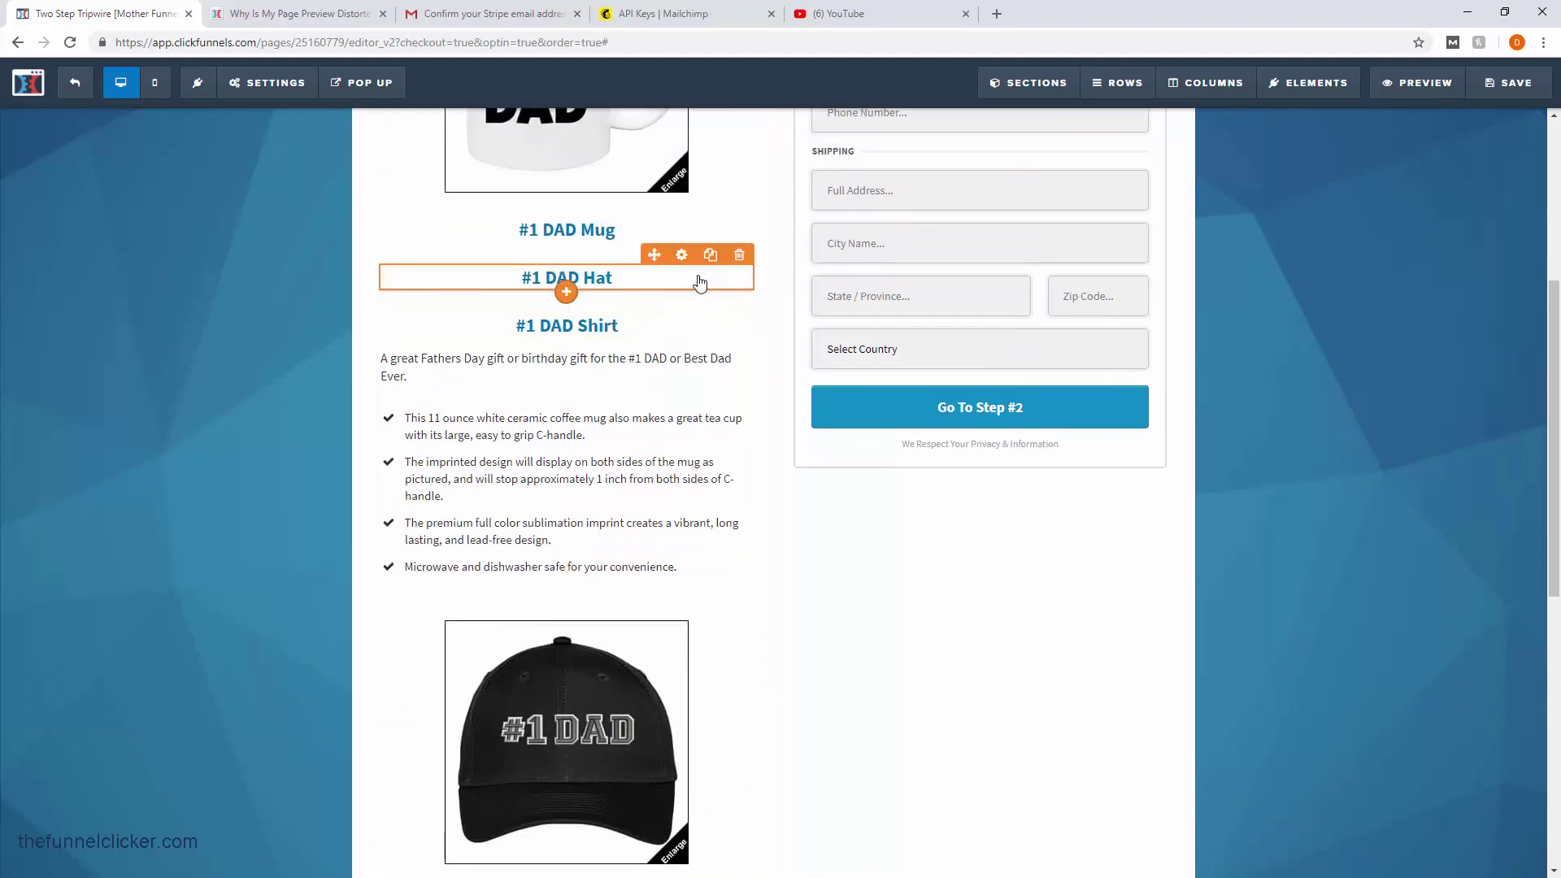
pyautogui.moveTo(653, 256); pyautogui.dragTo(663, 626)
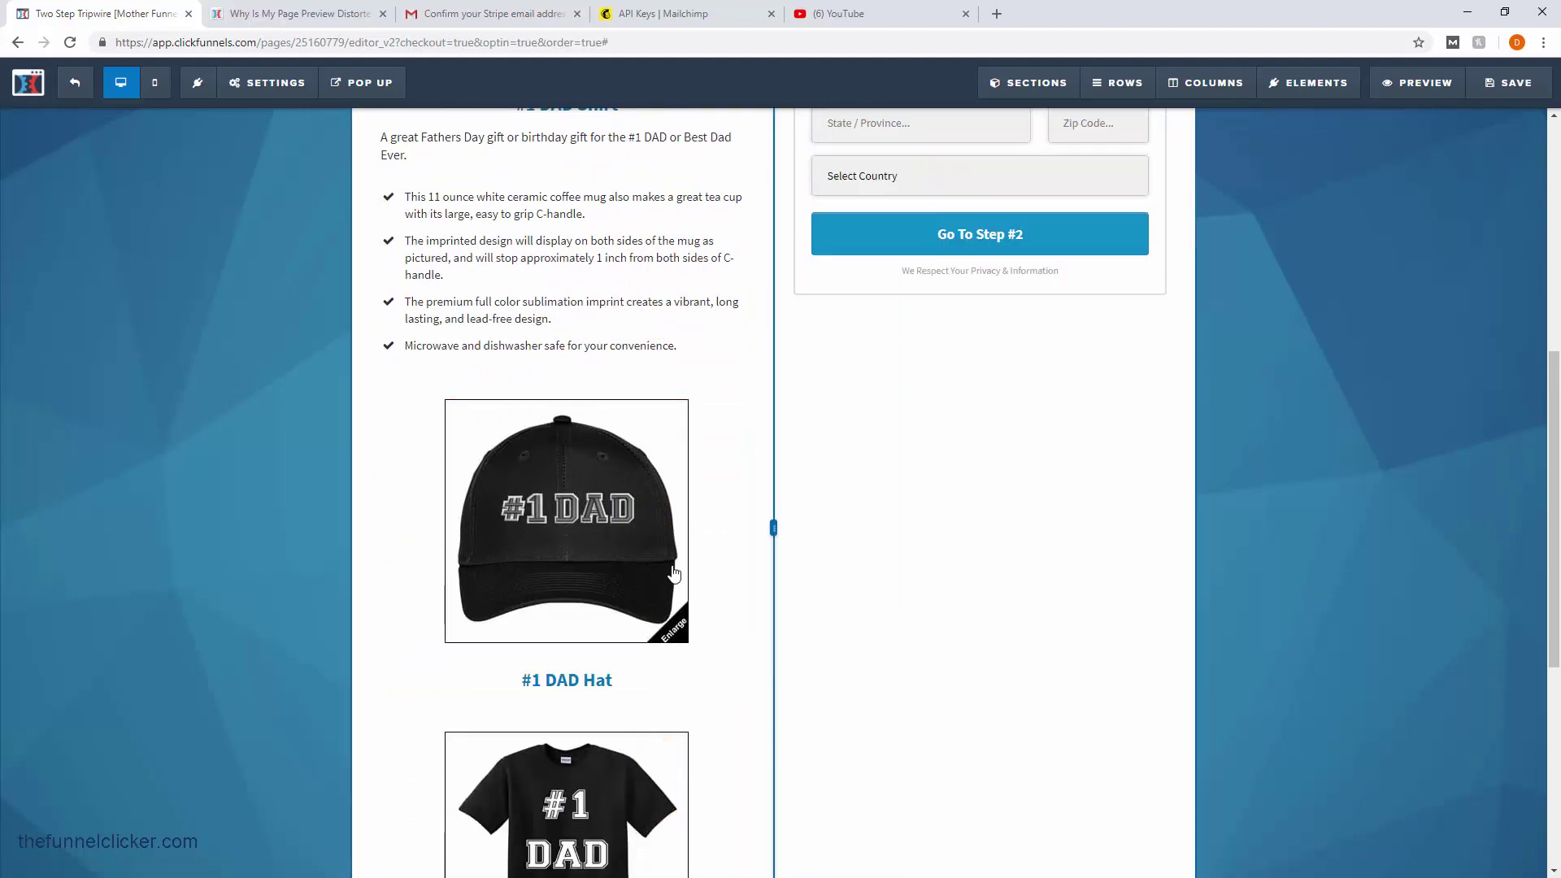
pyautogui.scroll(4, 642, 410)
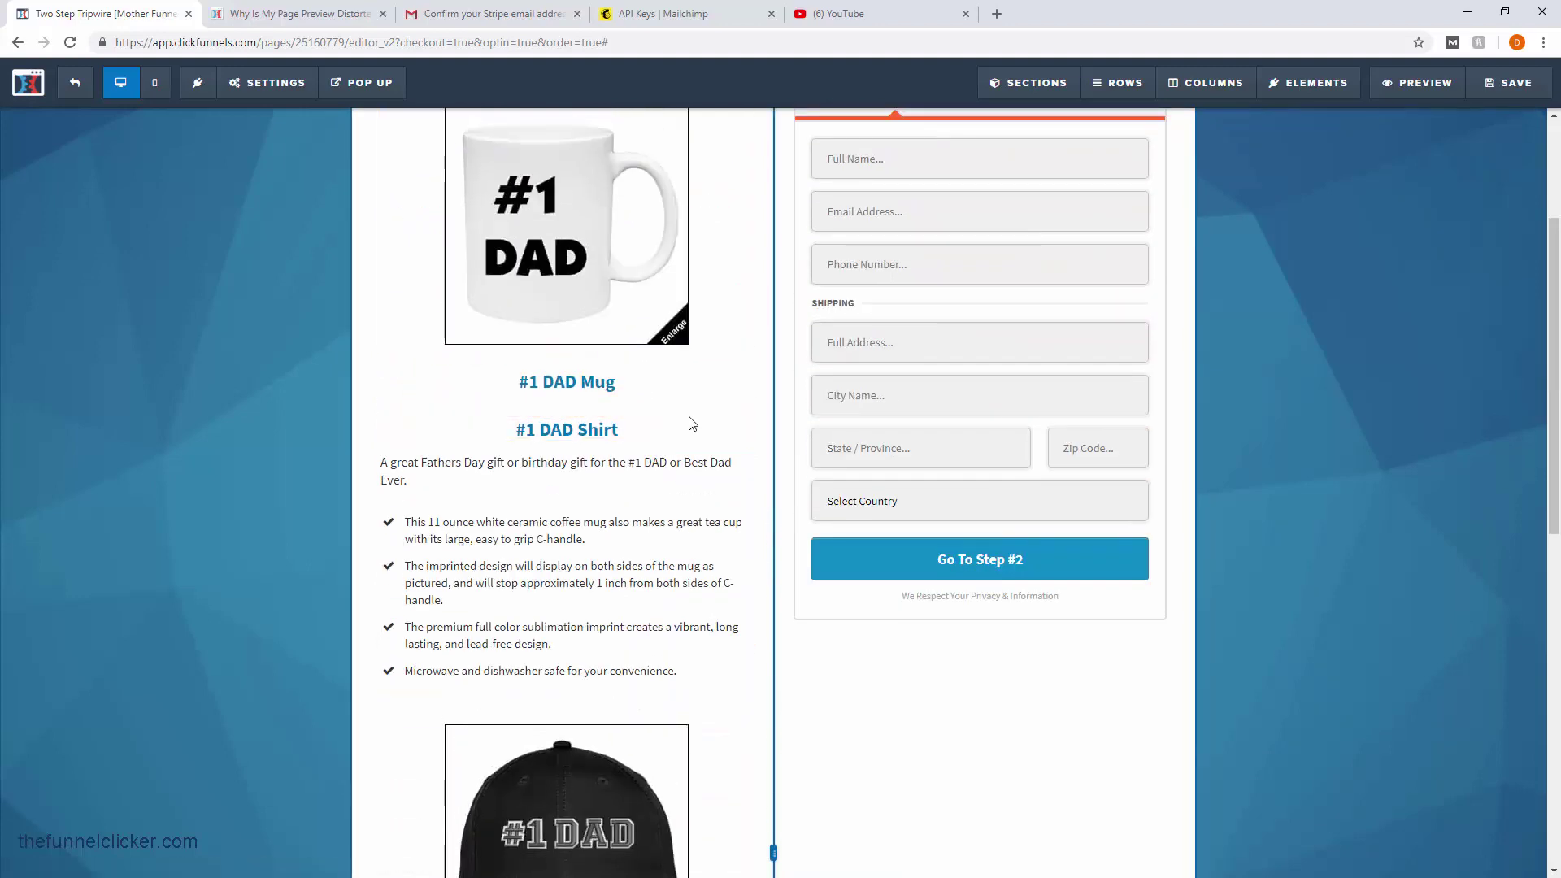
pyautogui.moveTo(681, 421)
pyautogui.moveTo(654, 414); pyautogui.dragTo(685, 666)
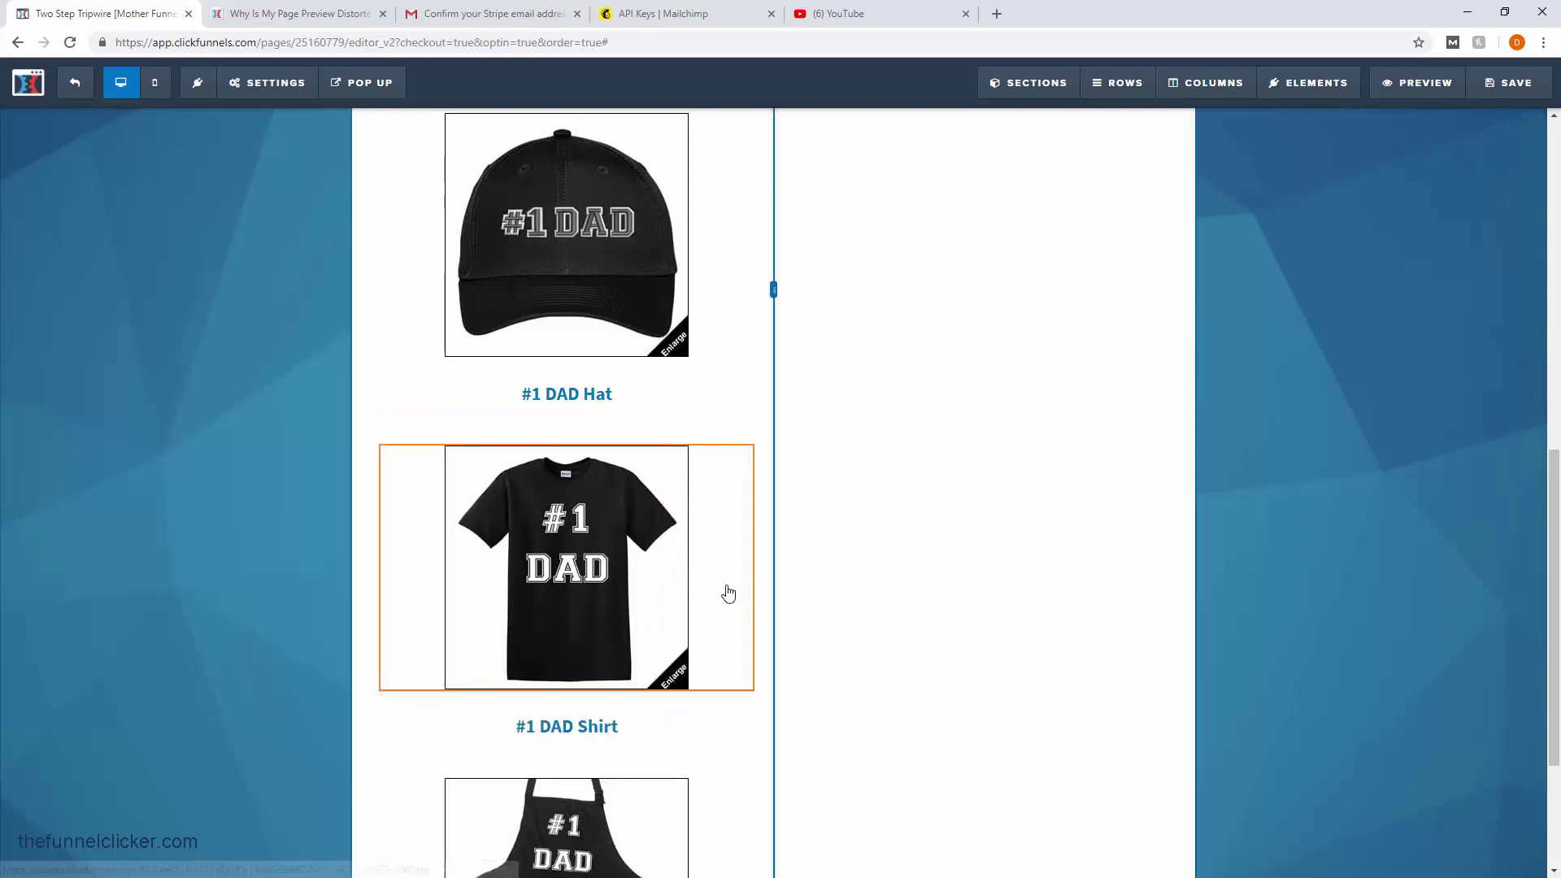
# - Duplicate the "A great Fathers Day gift" paragraph under the mug headline three times
pyautogui.scroll(-3, 727, 585)
pyautogui.scroll(8, 726, 579)
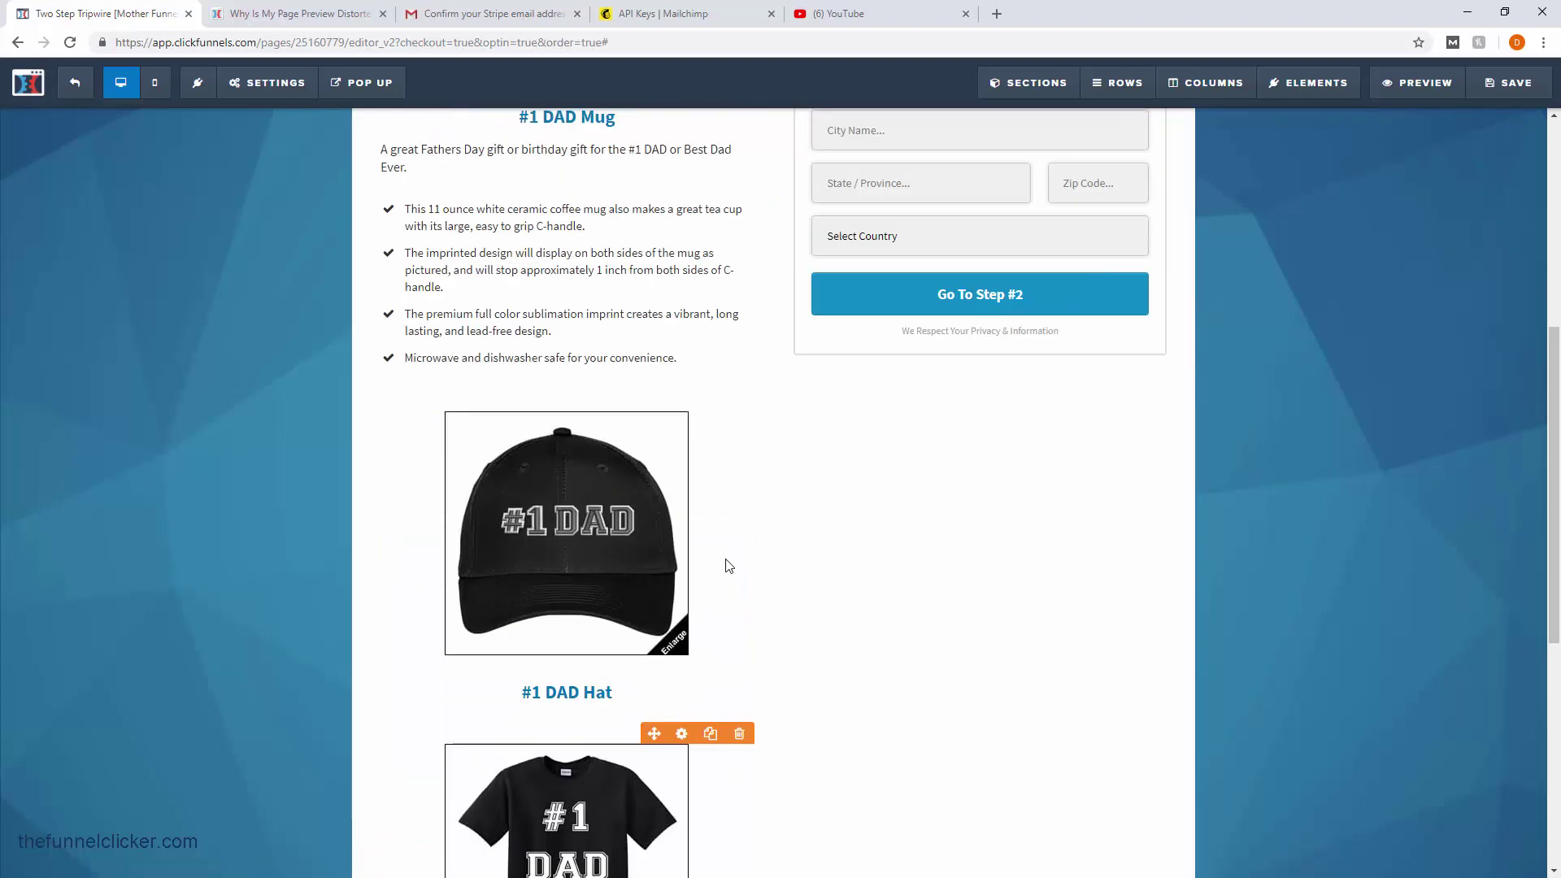
pyautogui.scroll(2, 707, 481)
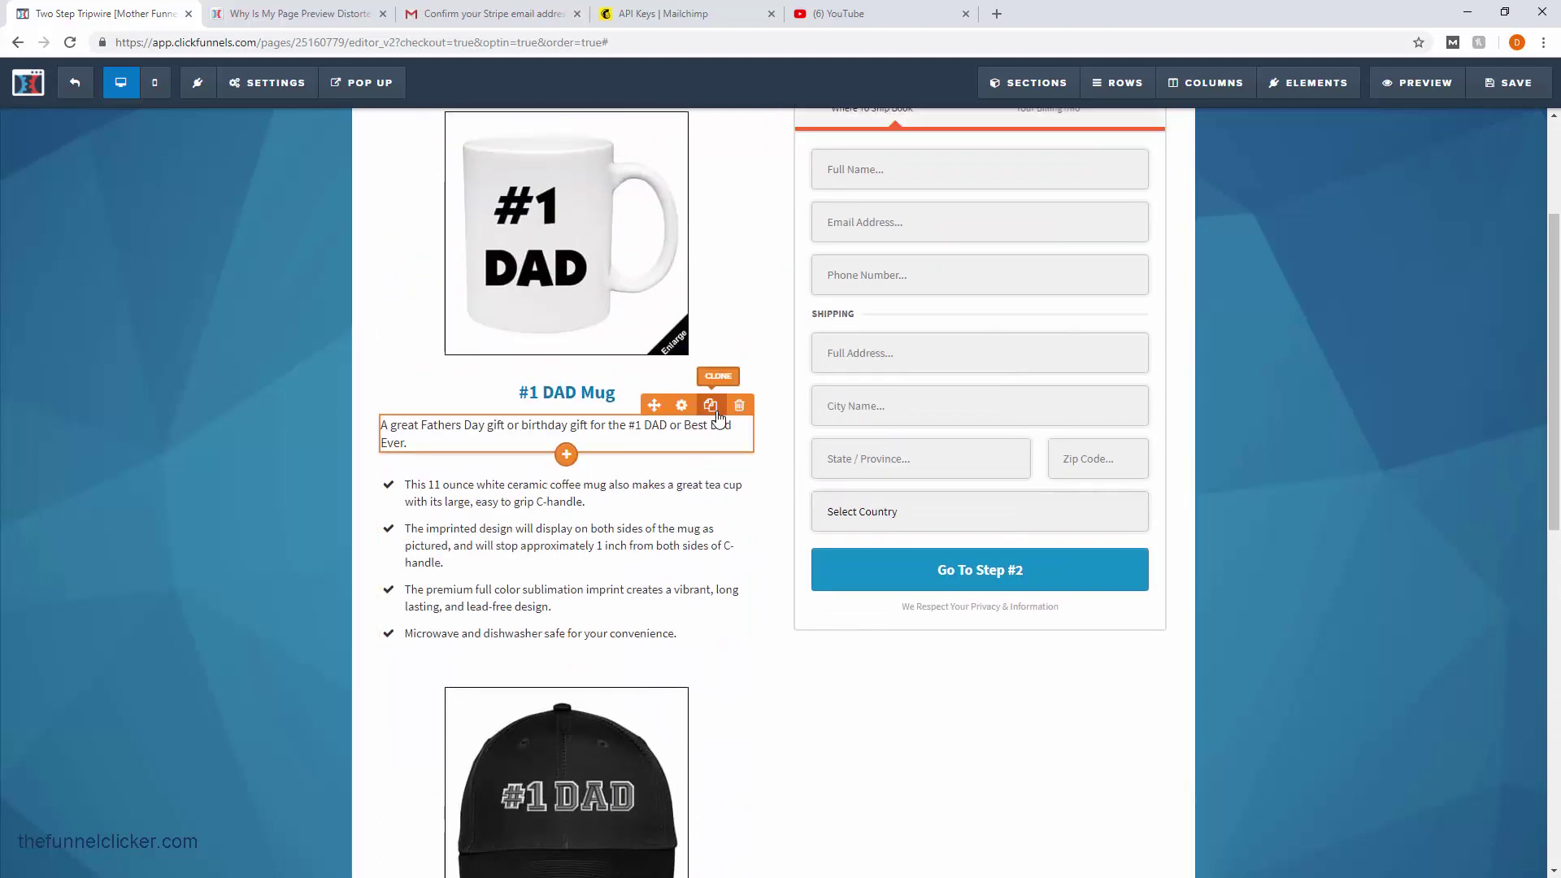
pyautogui.doubleClick(717, 415)
pyautogui.click(718, 415)
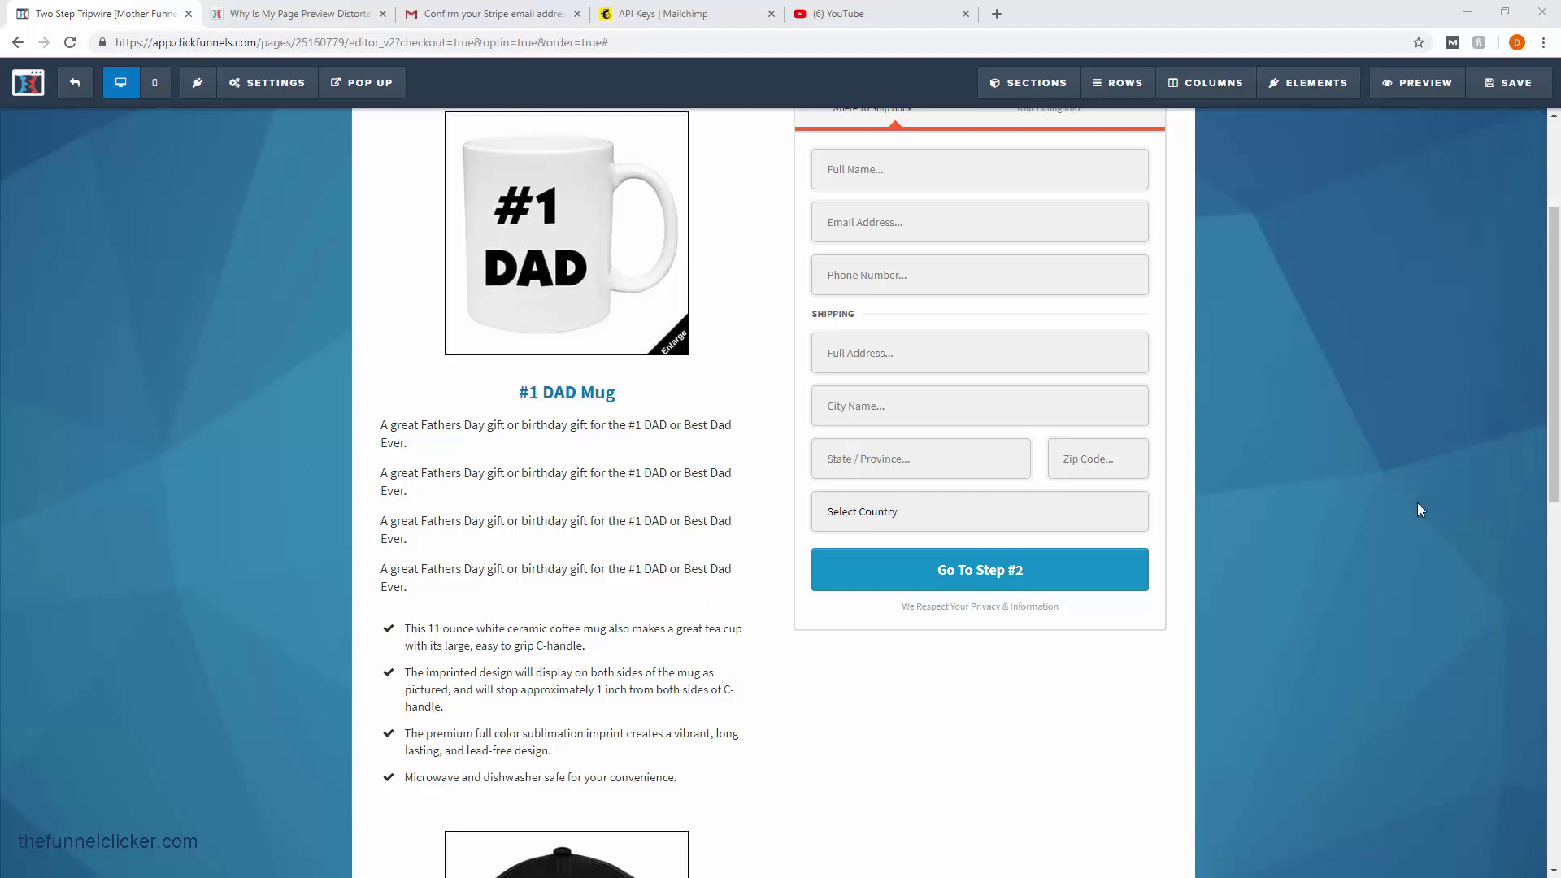
# - Select the whole text of the second "A great Fathers Day gift" paragraph for editing
pyautogui.doubleClick(674, 475)
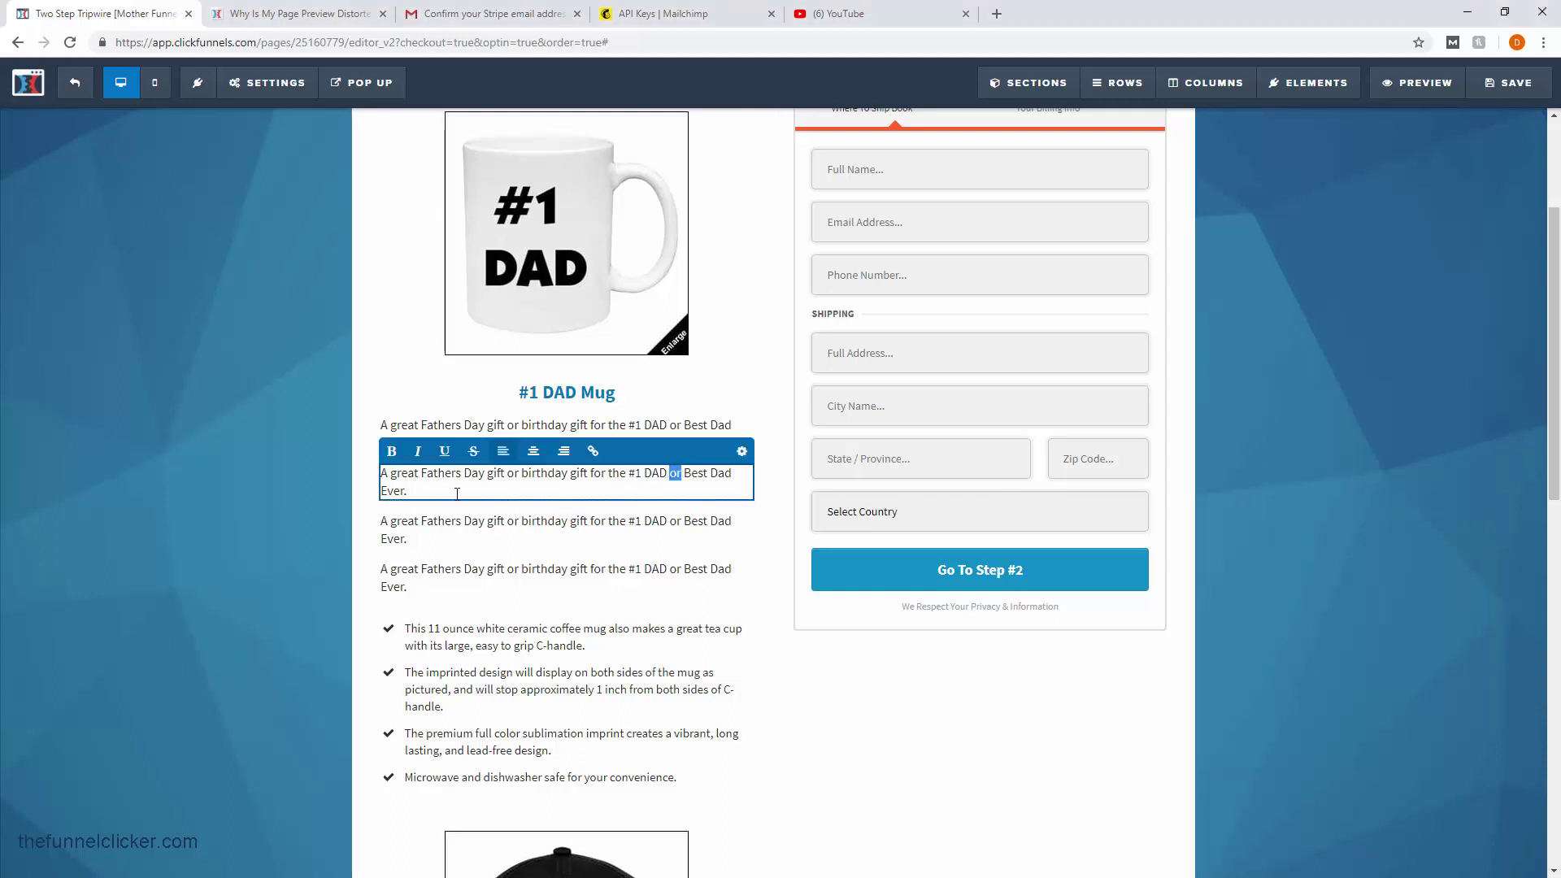
pyautogui.tripleClick(405, 491)
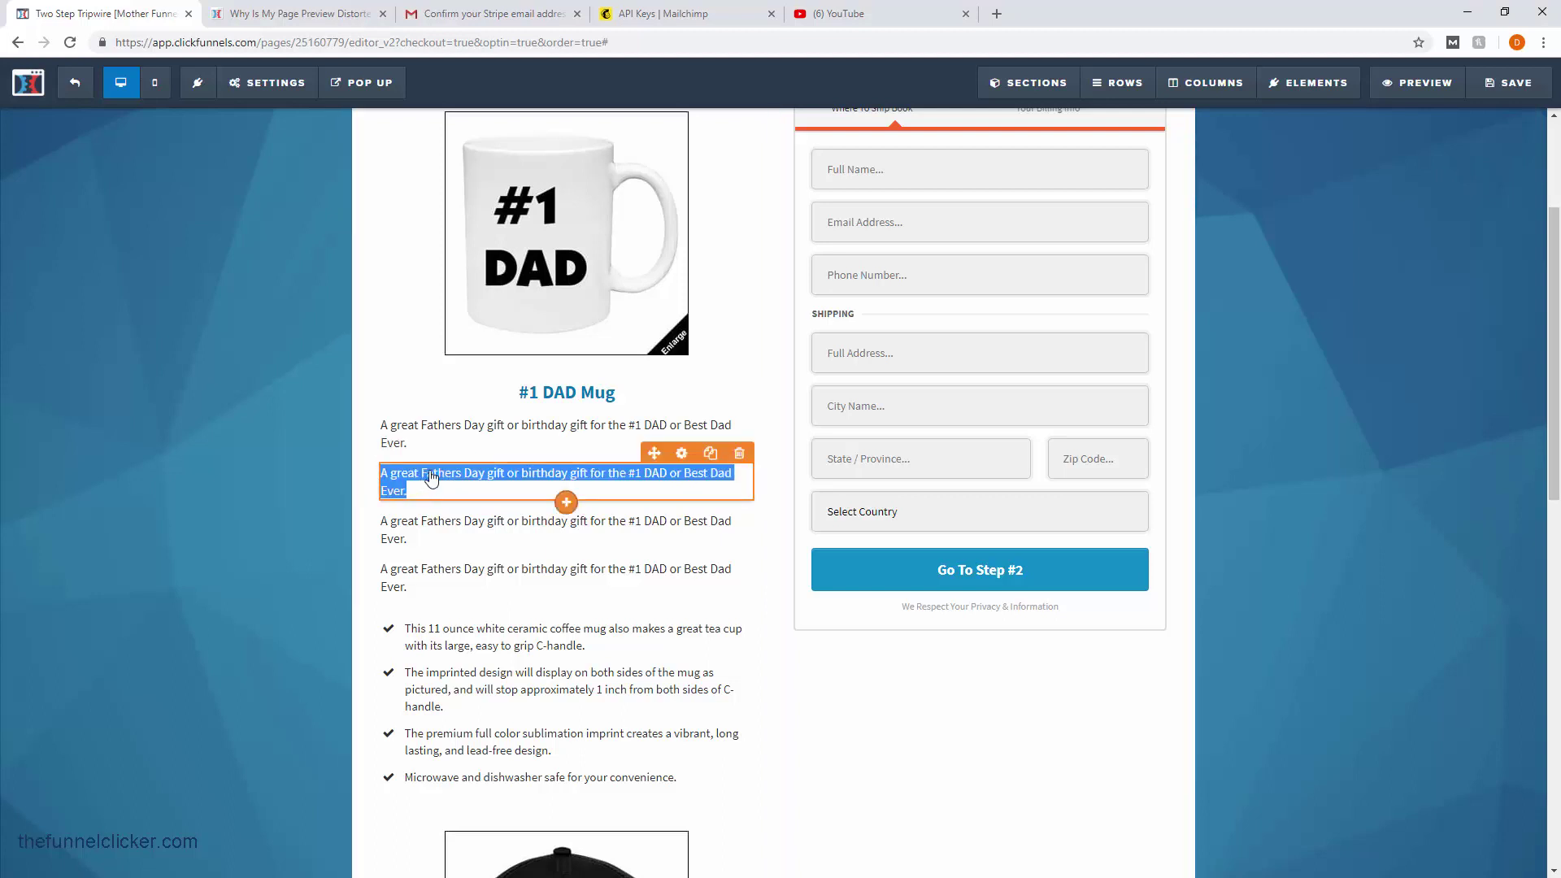
# - Replace the second description paragraph under the #1 DAD Mug heading with "This rugged hat is perfect for any occasion."
pyautogui.rightClick(431, 472)
pyautogui.click(394, 482)
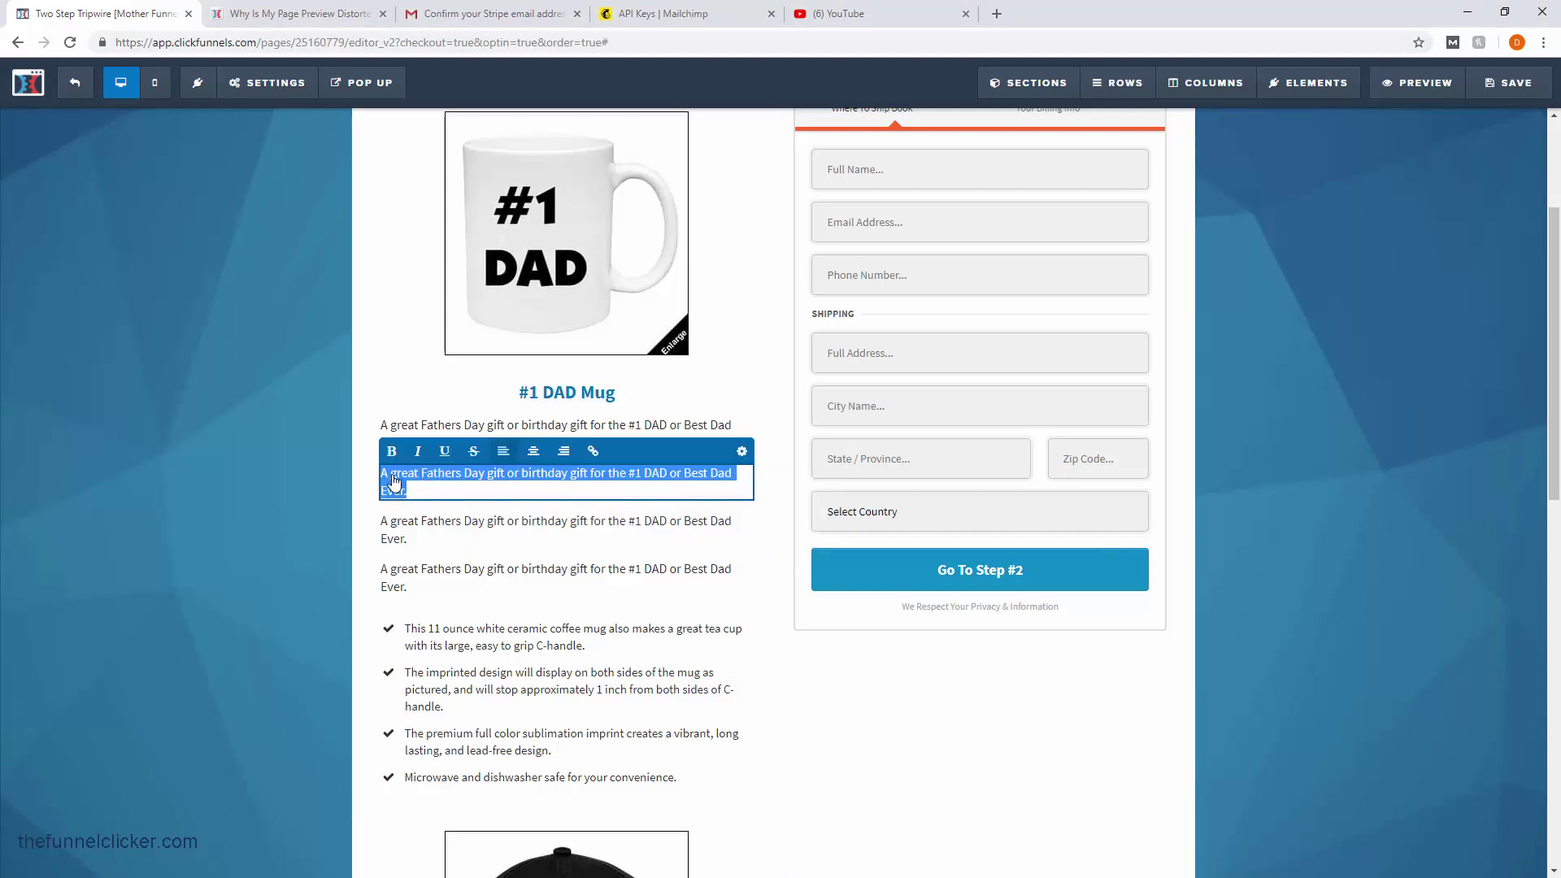
pyautogui.rightClick(394, 476)
pyautogui.click(488, 550)
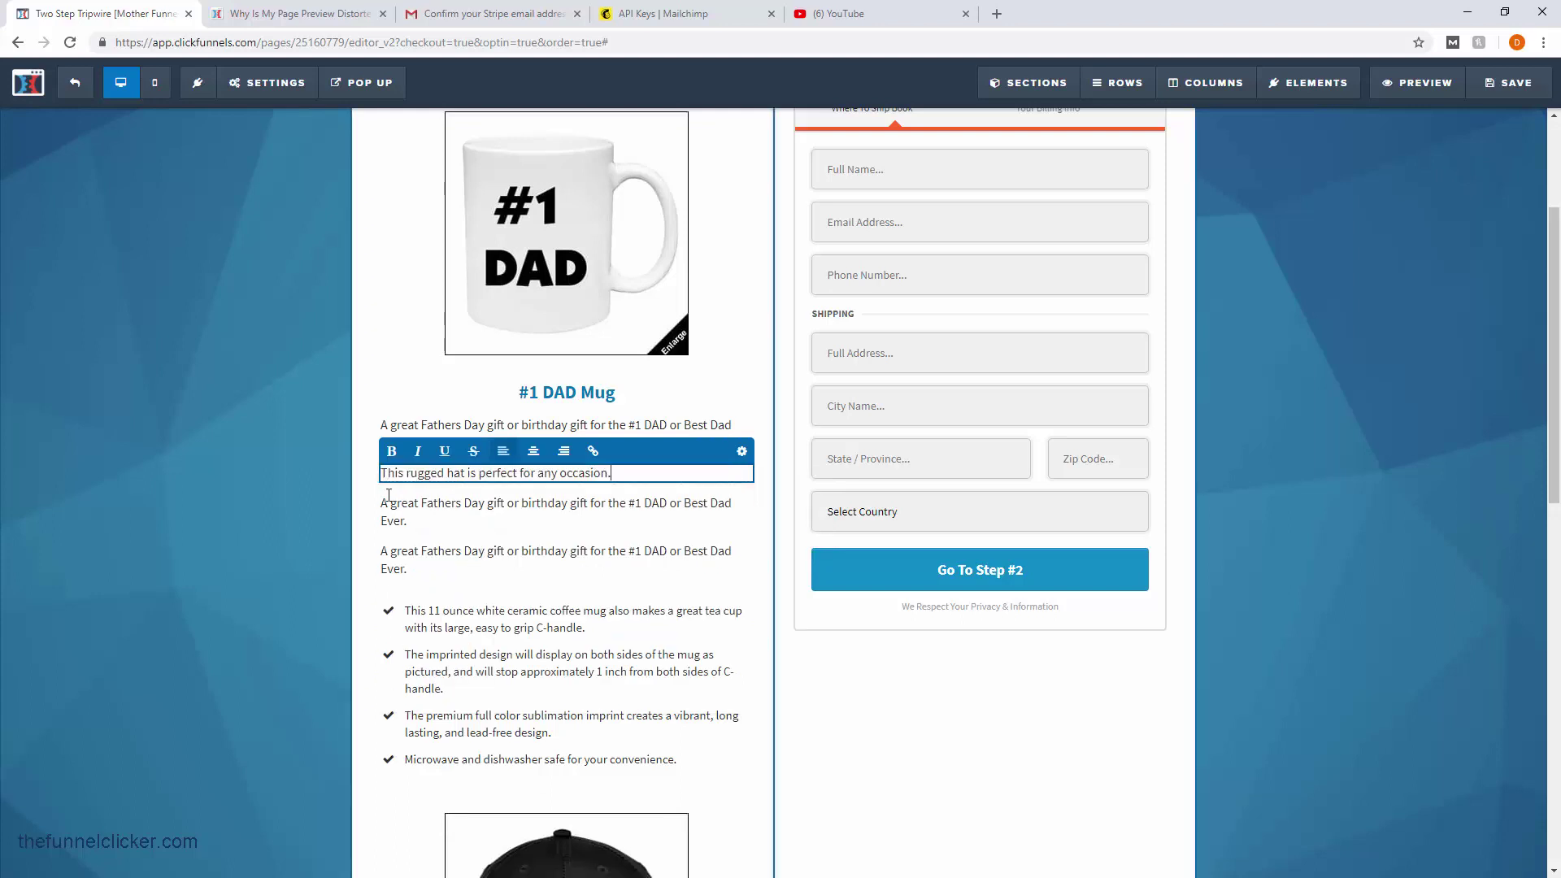
pyautogui.click(299, 472)
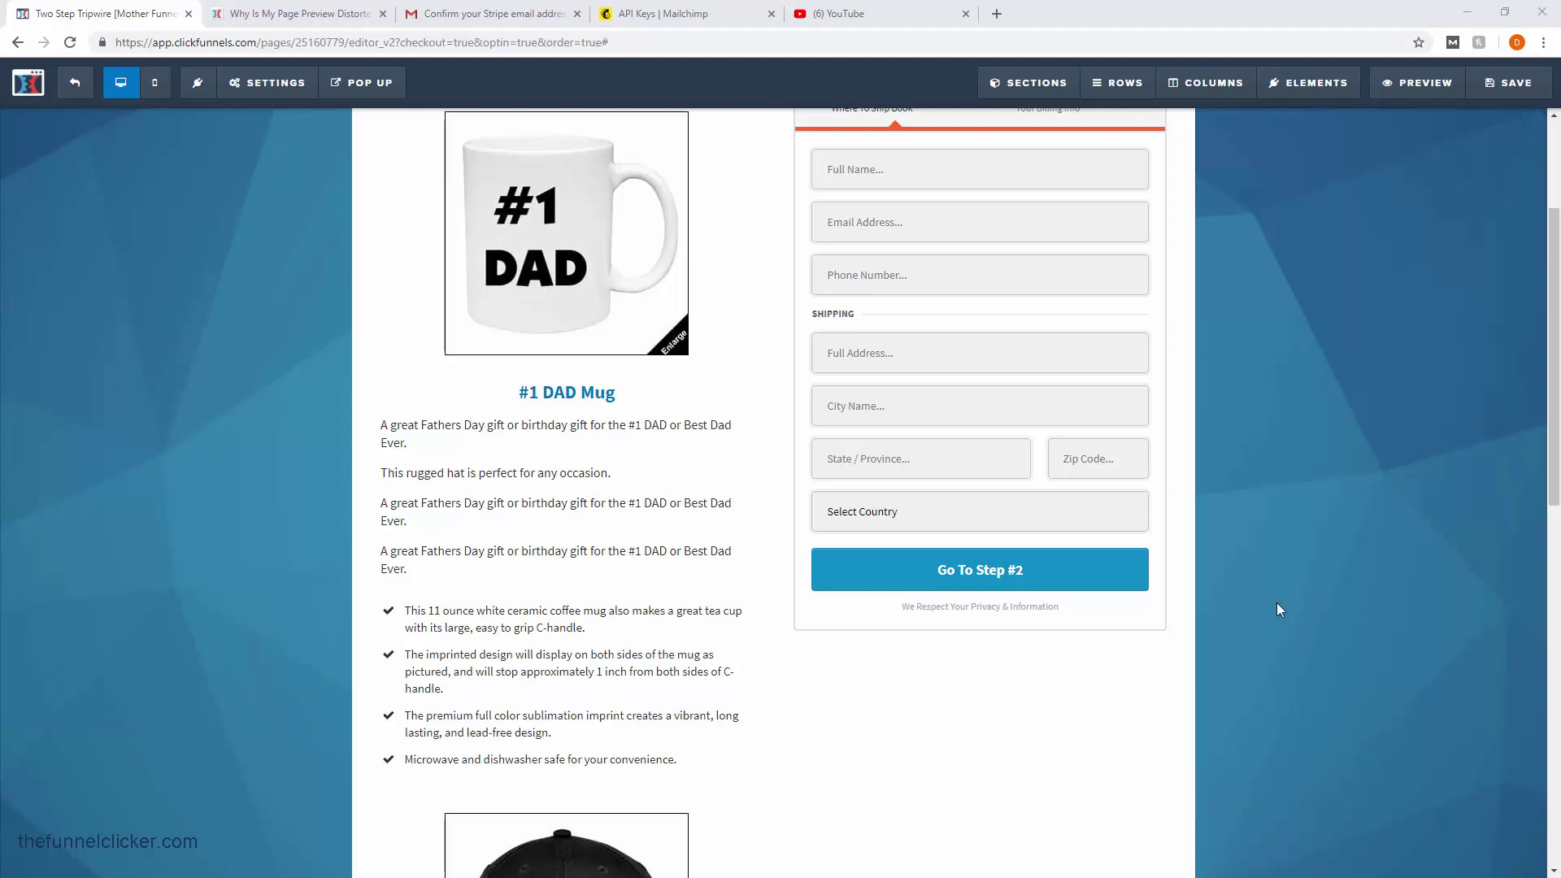
# - Replace the third mug description paragraph with "Great Gift Idea! Buy it now and make it a great gift for yourself or that special someone."
pyautogui.tripleClick(618, 502)
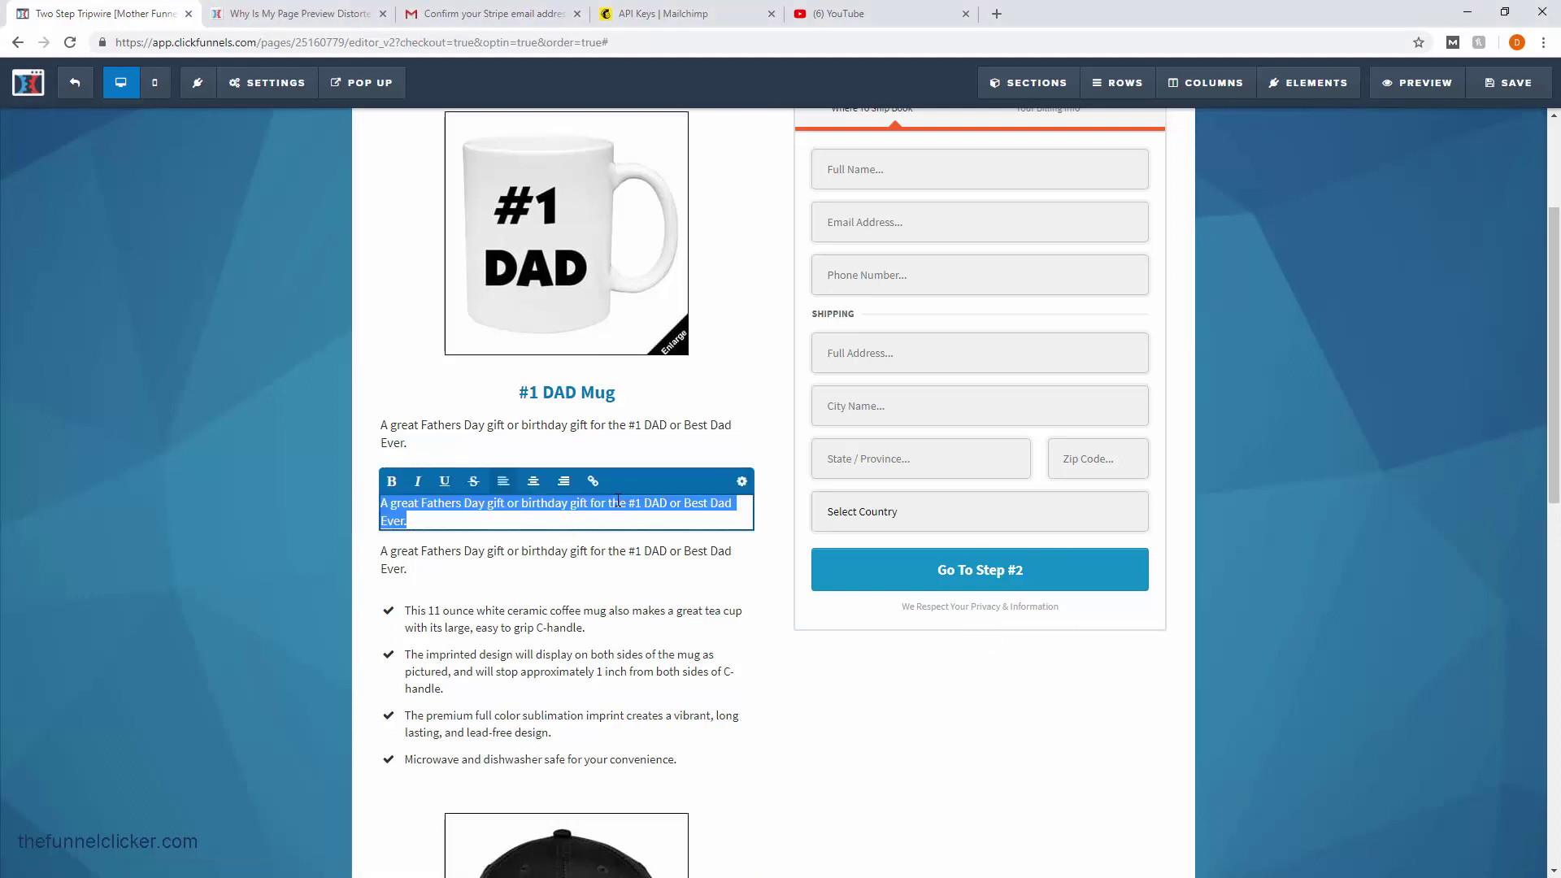
pyautogui.rightClick(618, 503)
pyautogui.click(690, 574)
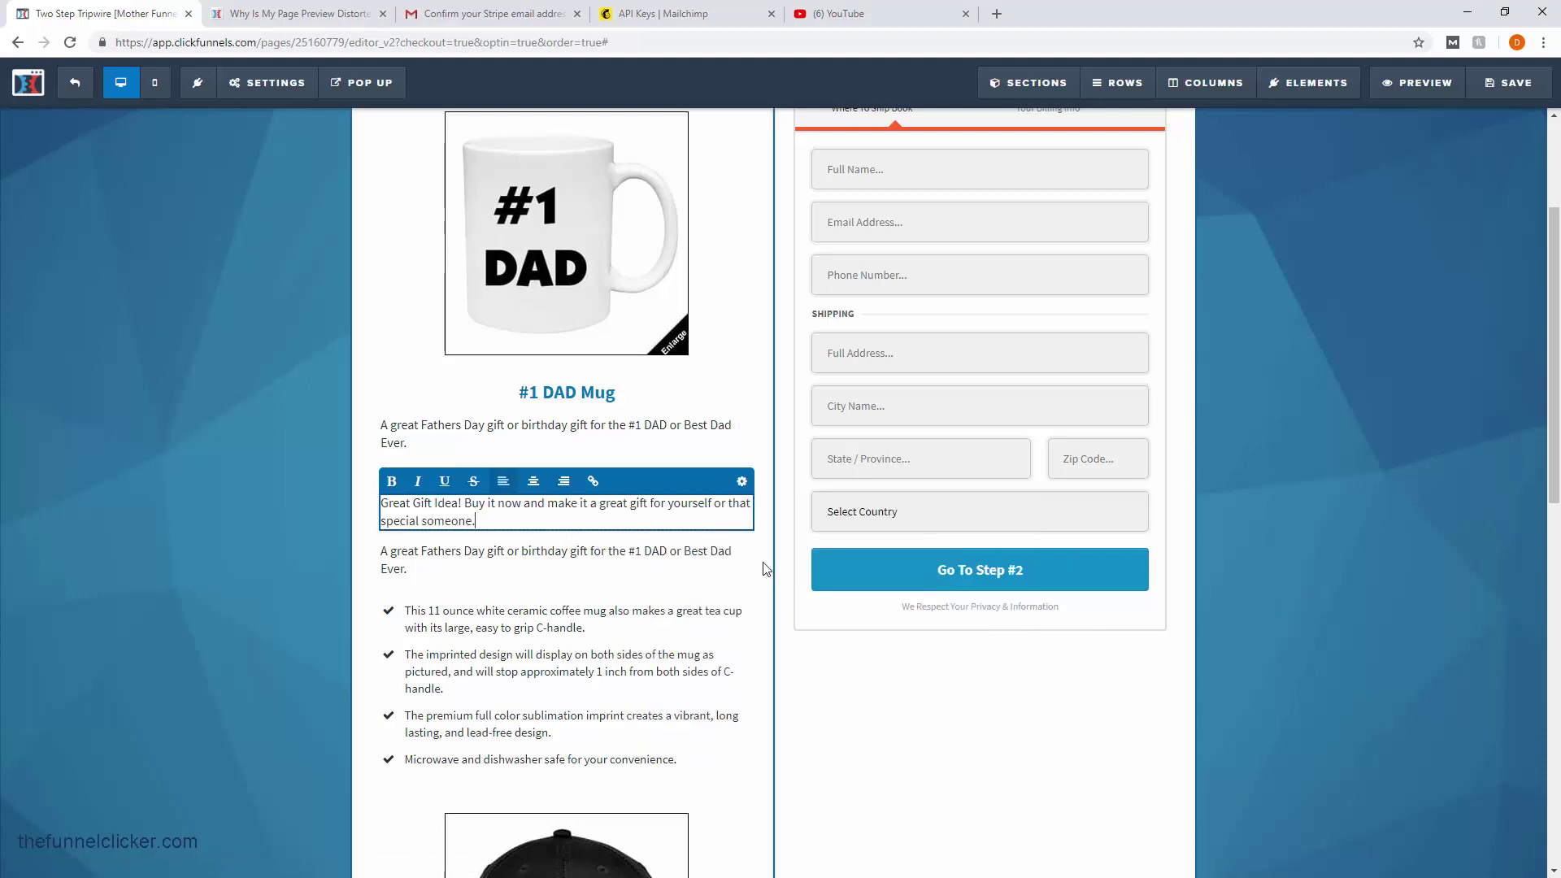
pyautogui.click(284, 435)
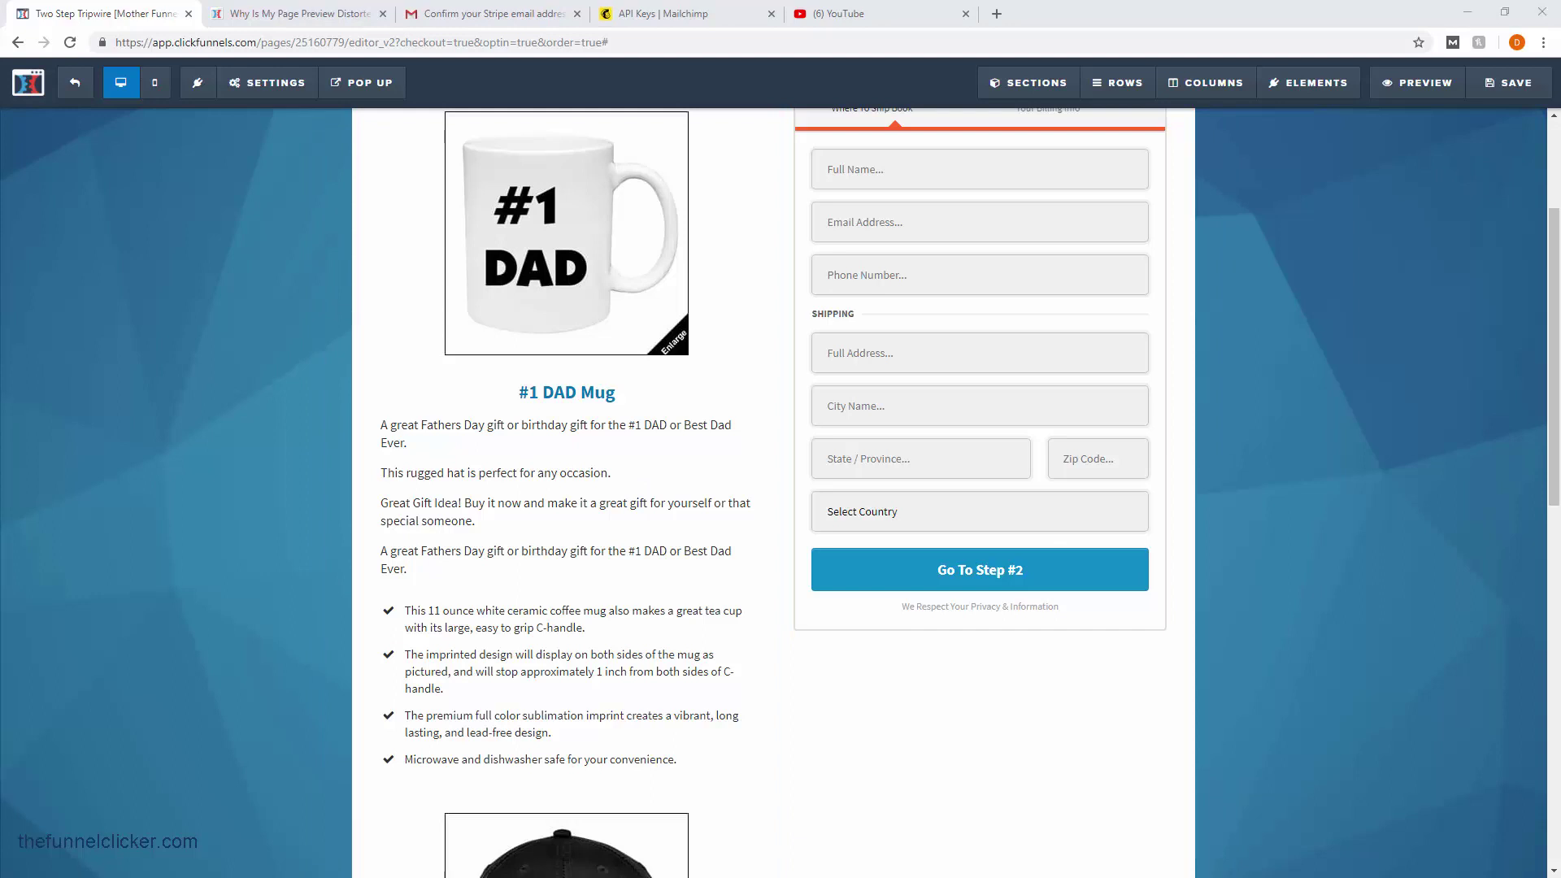
# - Replace the fourth mug description paragraph with "Get Dad ready for a Summer BBQ with this funny BBQ apron."
pyautogui.tripleClick(538, 551)
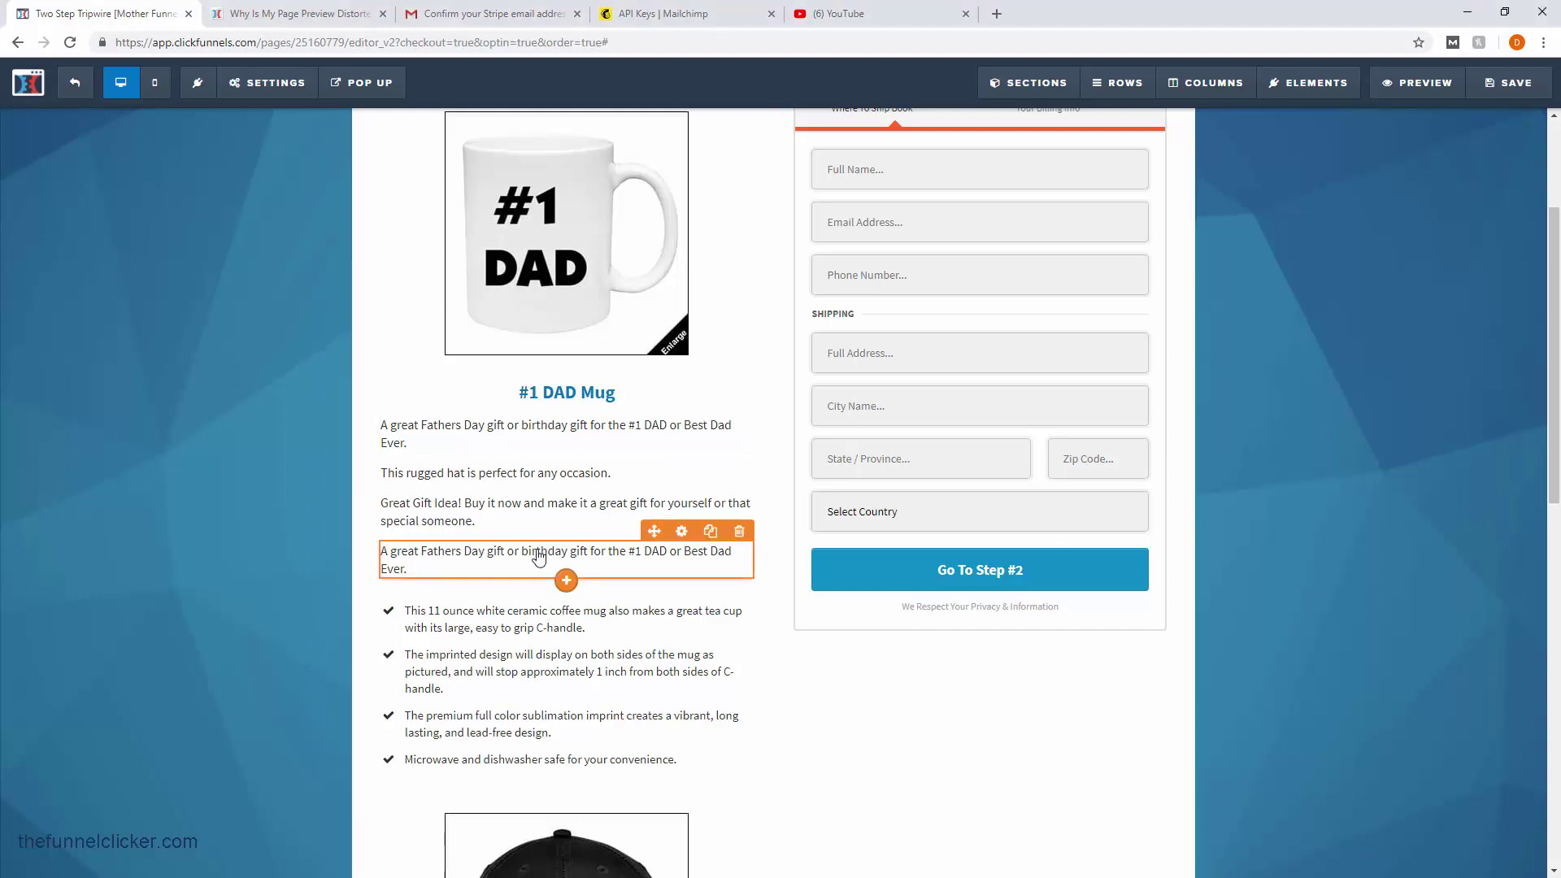
pyautogui.rightClick(538, 551)
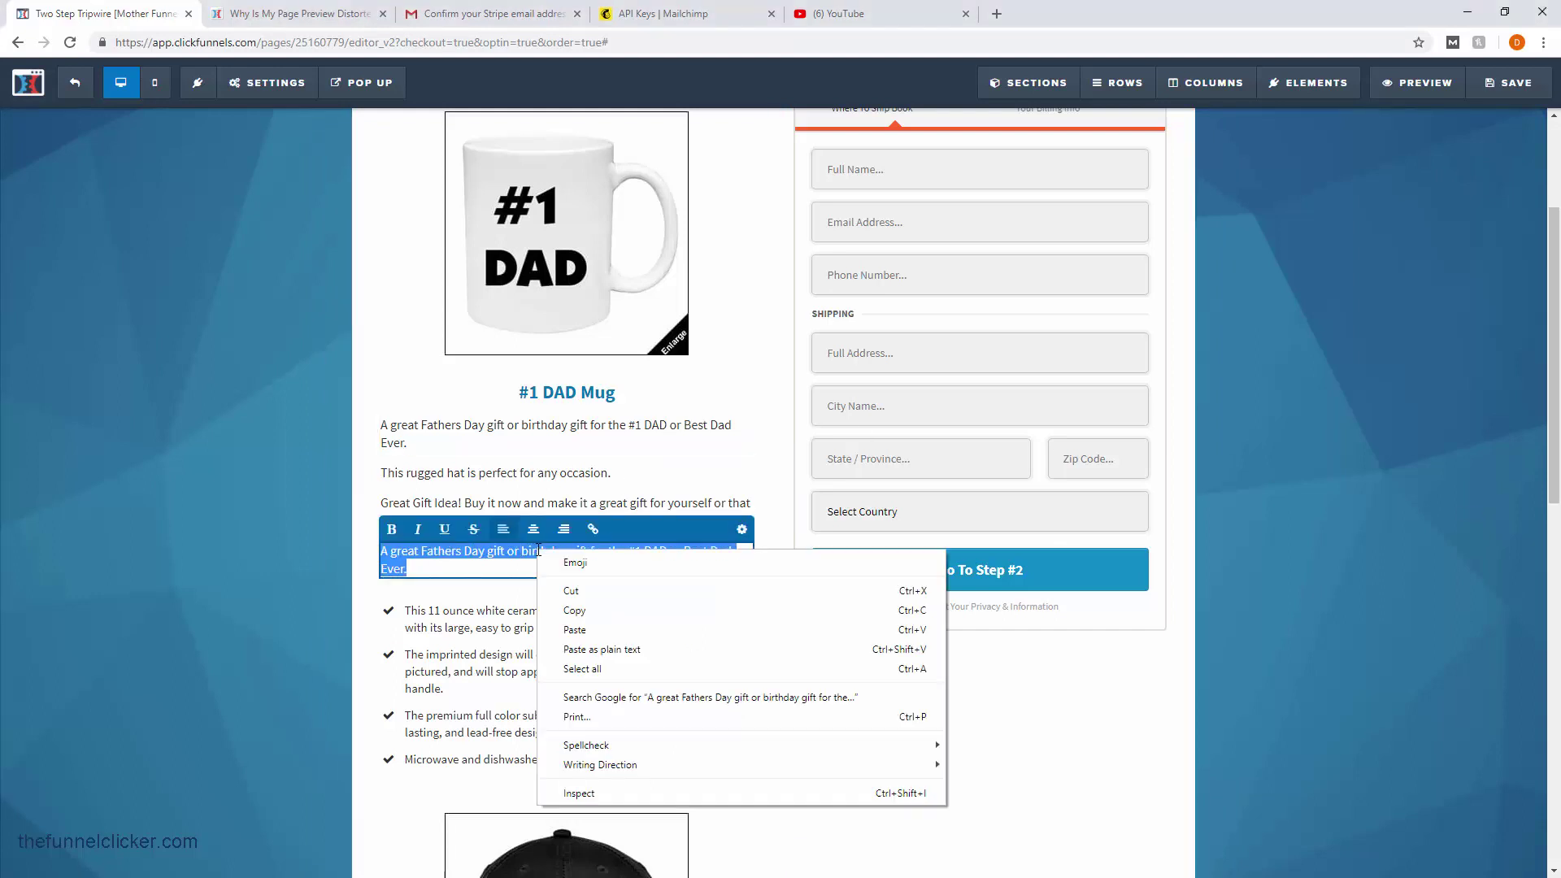
pyautogui.click(601, 623)
pyautogui.click(329, 465)
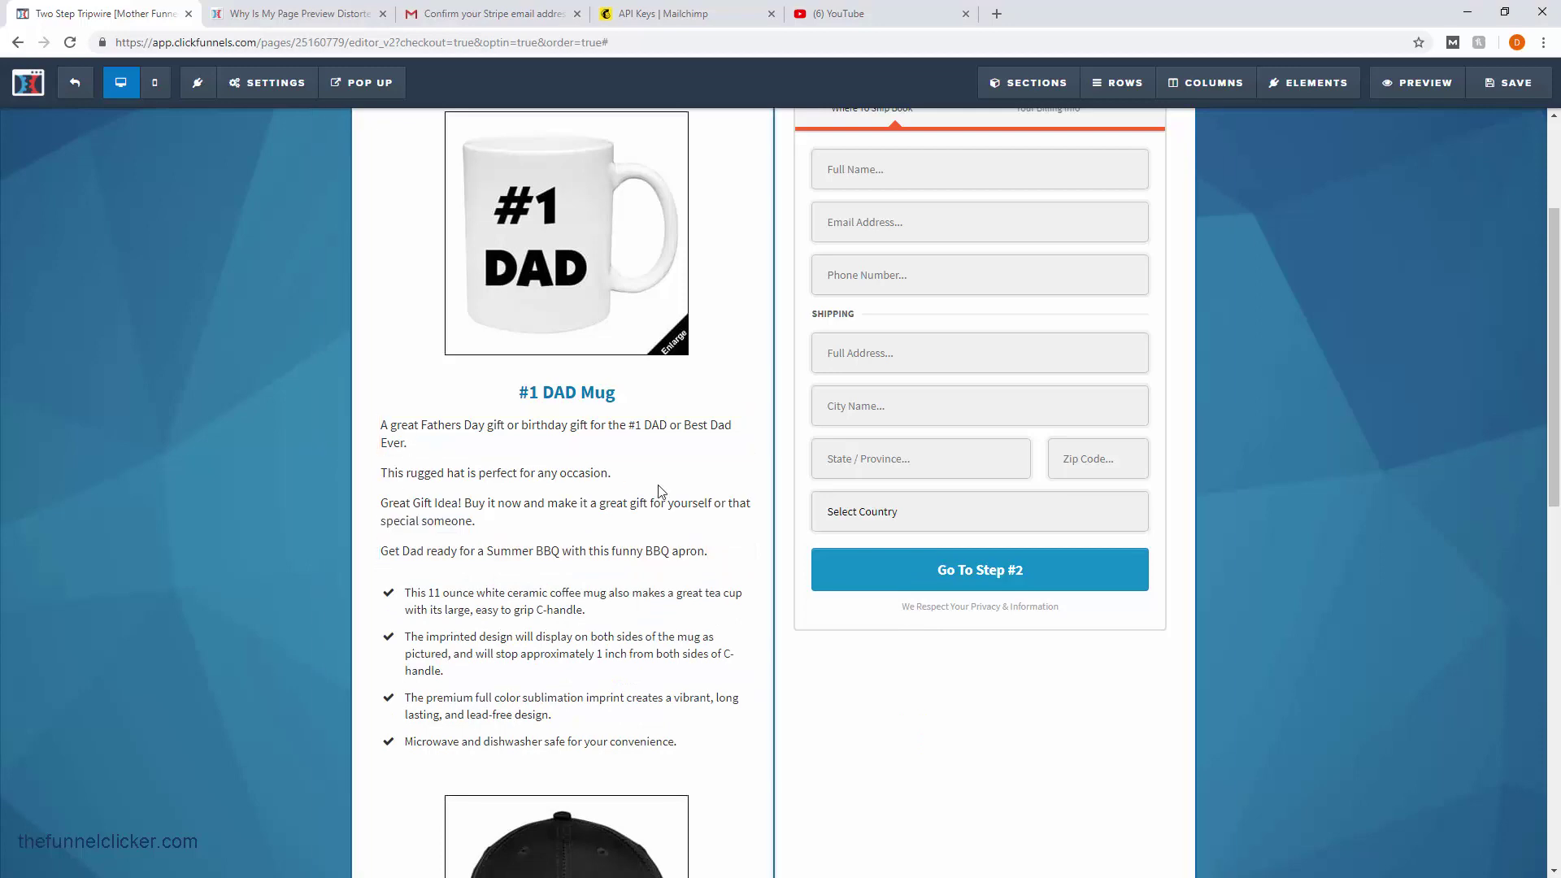
# - Move the Summer BBQ paragraph from the mug description to directly below the #1 DAD Apron heading
pyautogui.scroll(-3, 707, 390)
pyautogui.moveTo(685, 311)
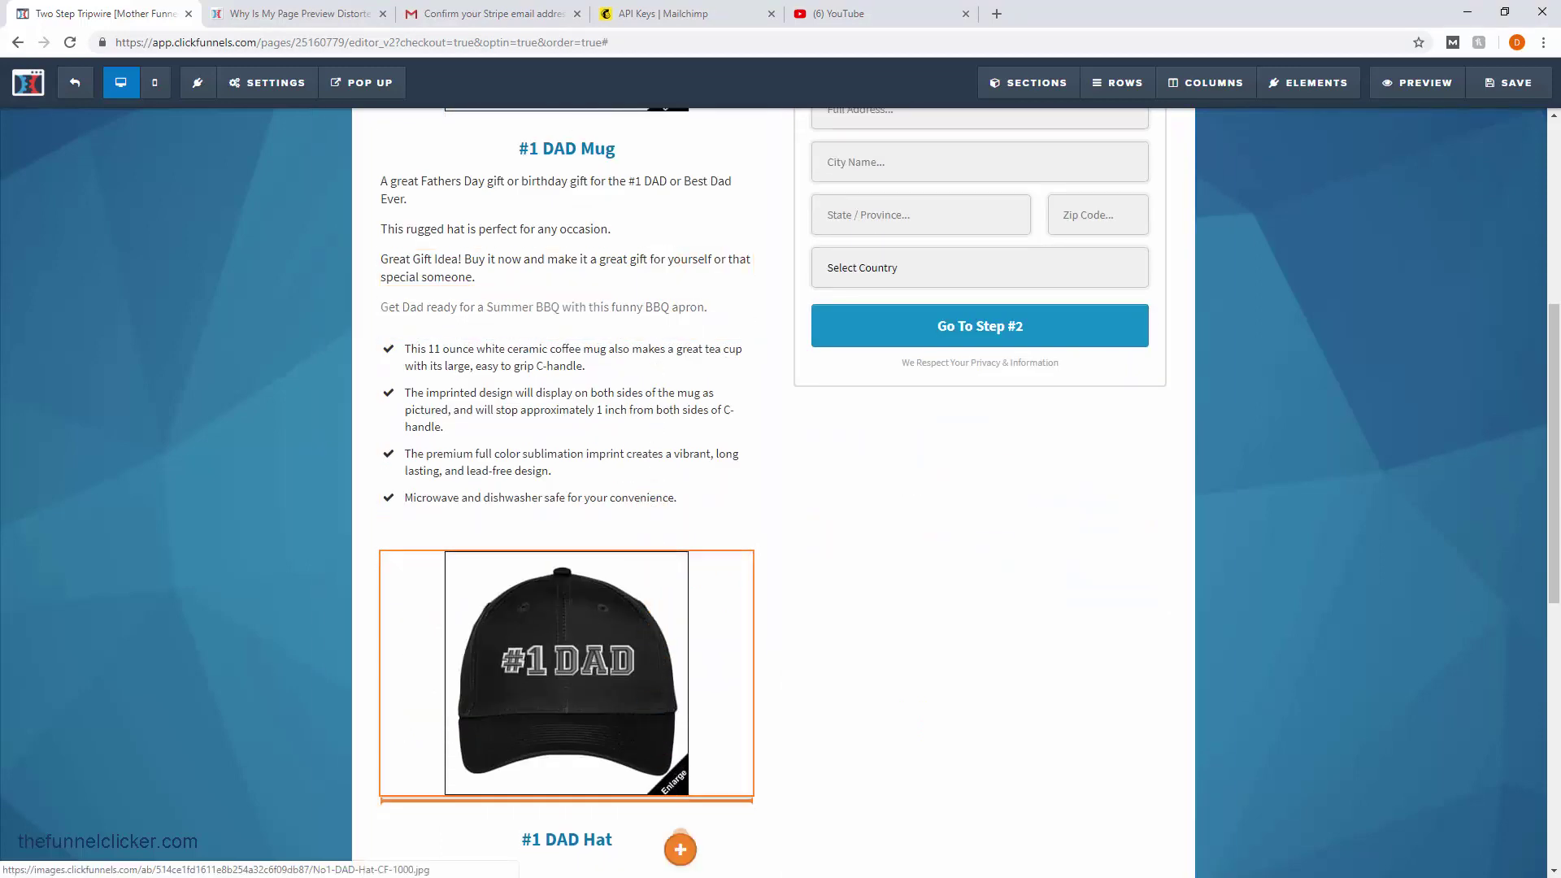
pyautogui.scroll(-4, 643, 862)
pyautogui.scroll(-4, 639, 870)
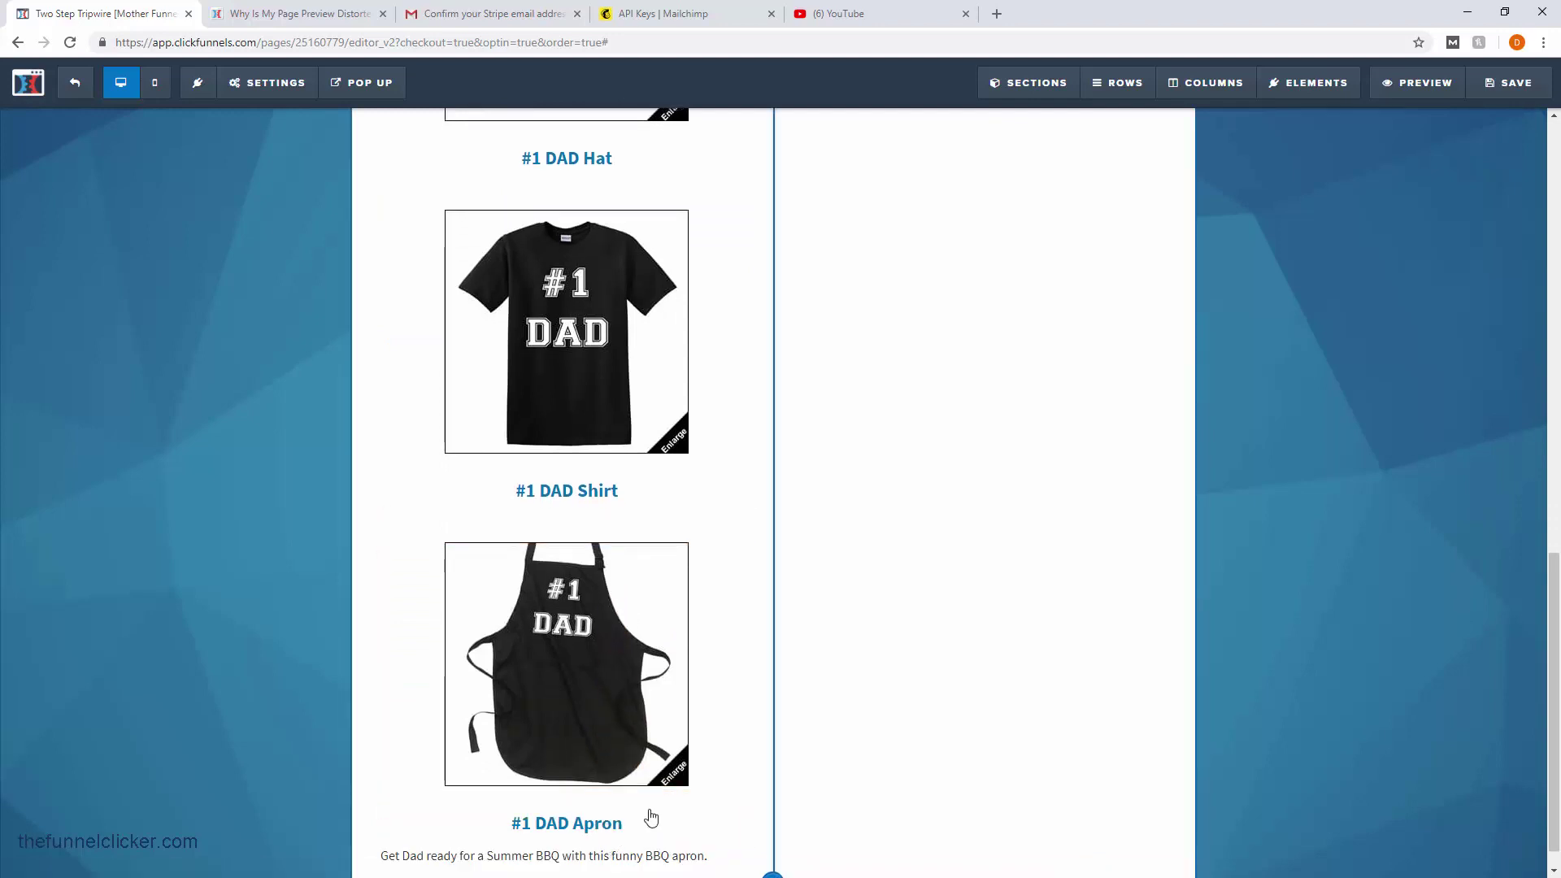
# - Move the "Great Gift Idea!" paragraph from the mug description to directly below the #1 DAD Shirt heading
pyautogui.scroll(6, 696, 519)
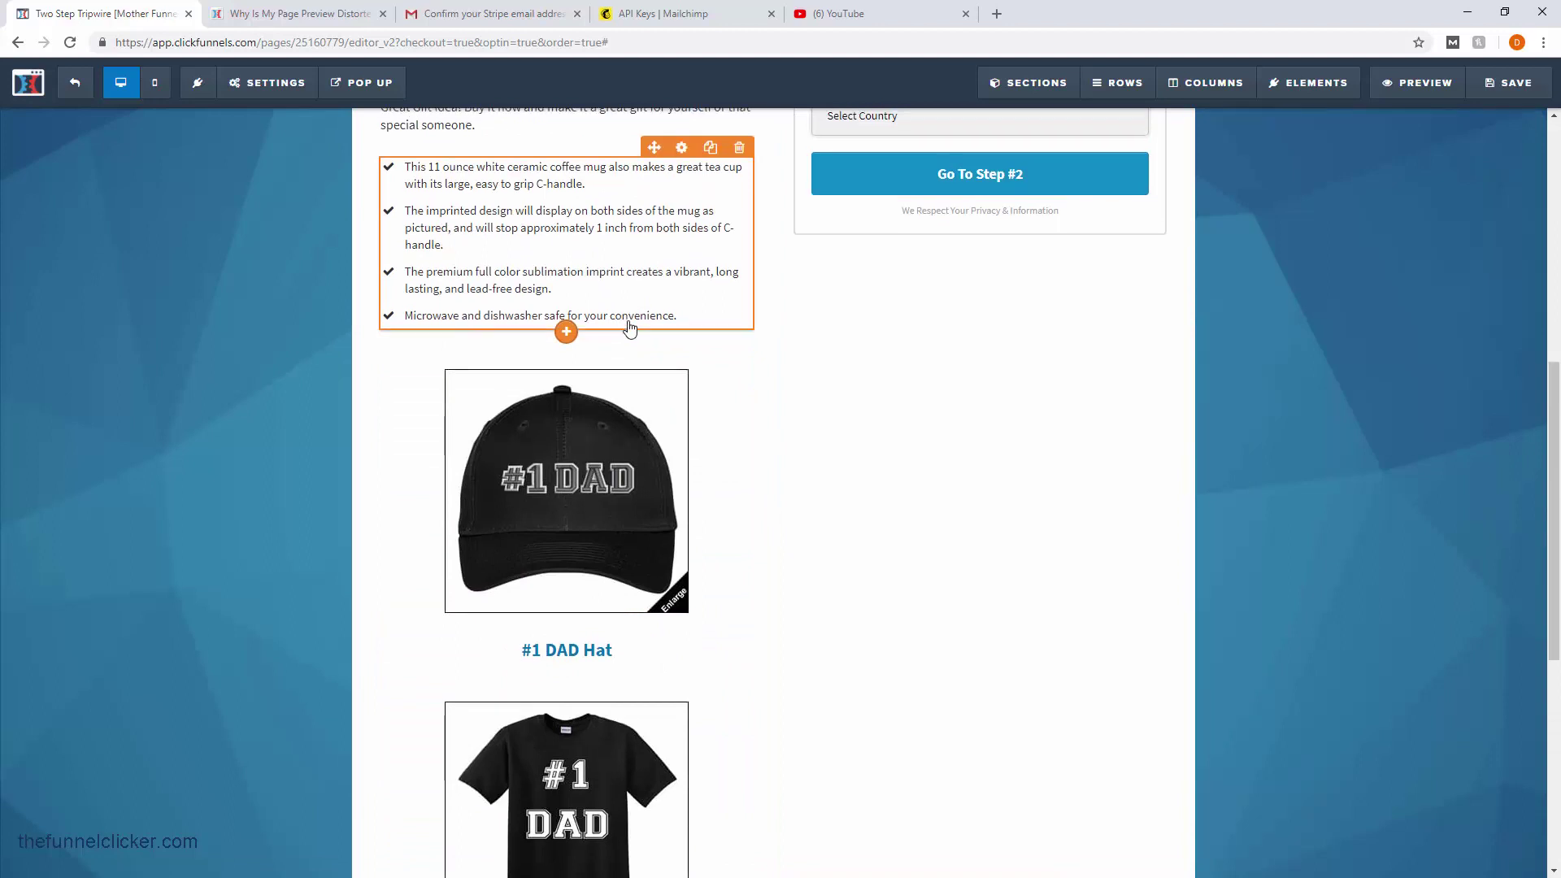
pyautogui.scroll(2, 631, 322)
pyautogui.scroll(3, 630, 328)
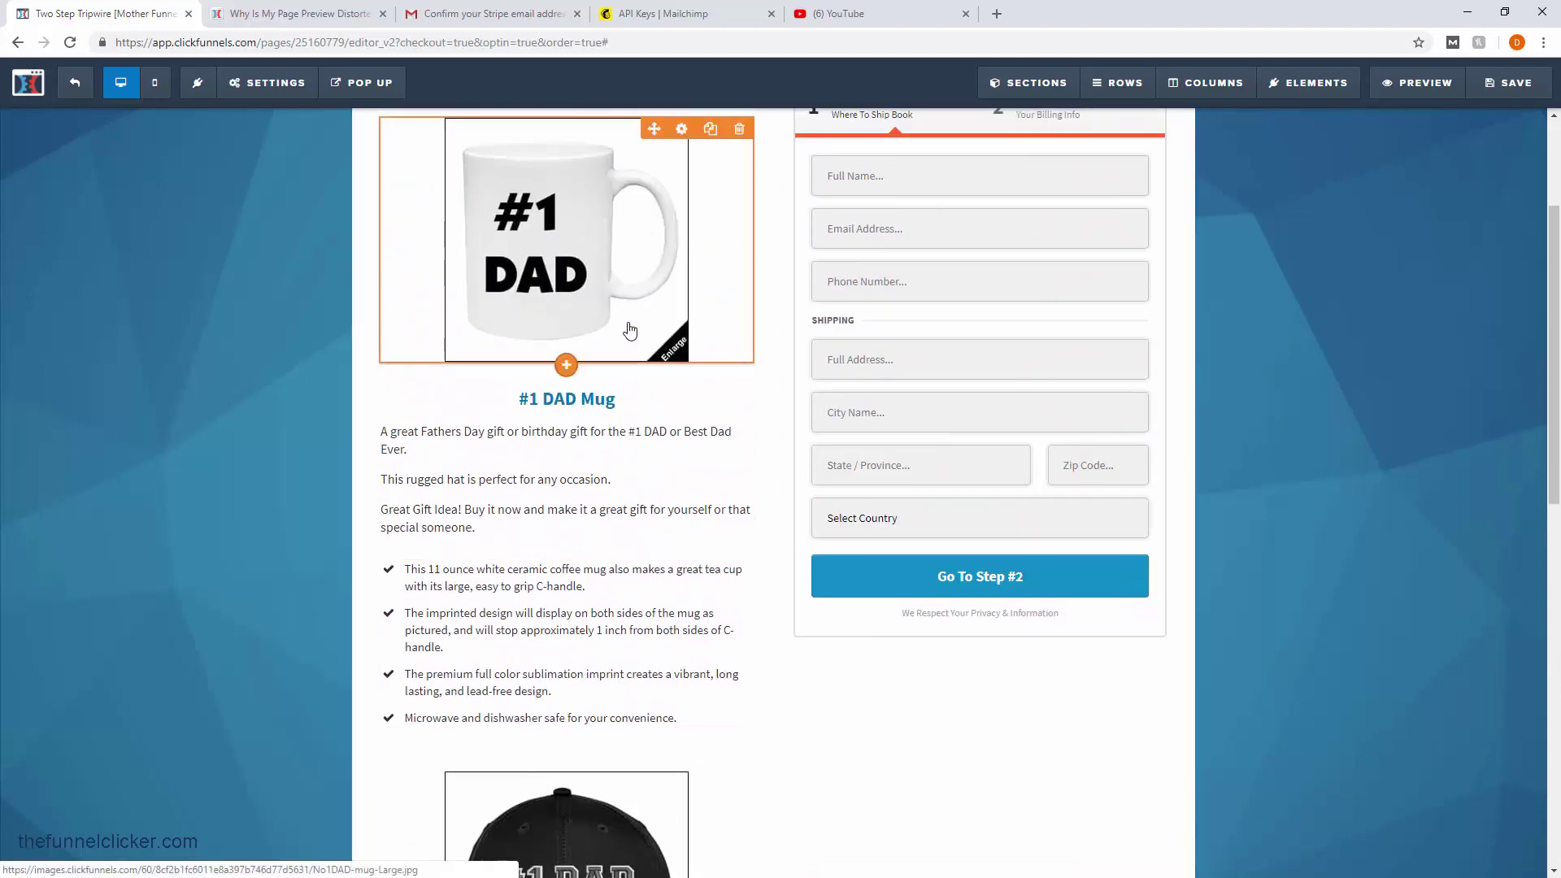
pyautogui.scroll(-2, 623, 425)
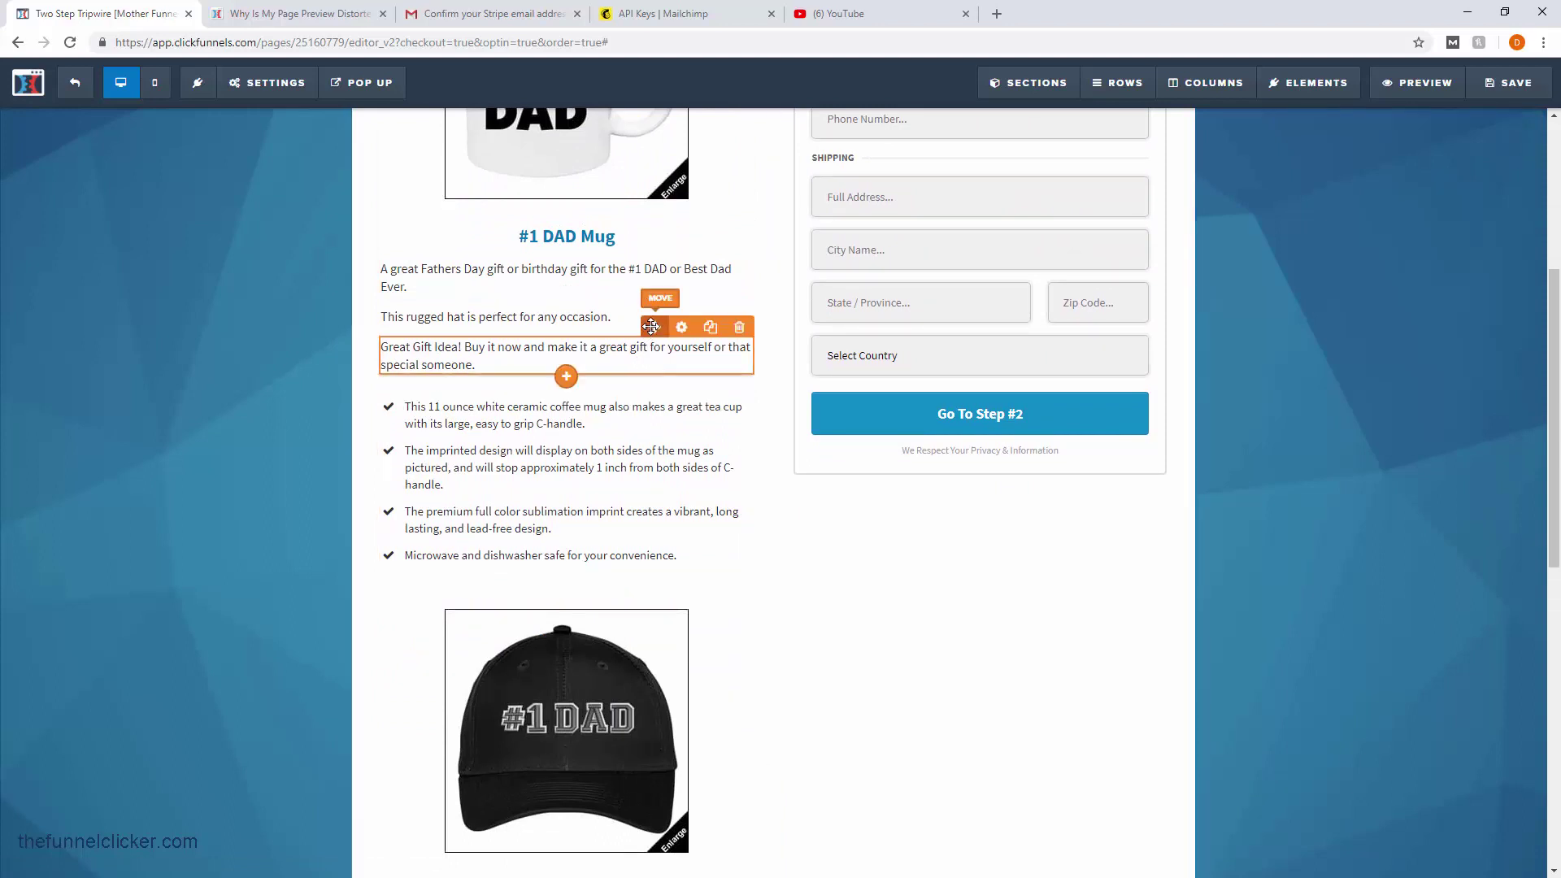
pyautogui.scroll(-4, 650, 569)
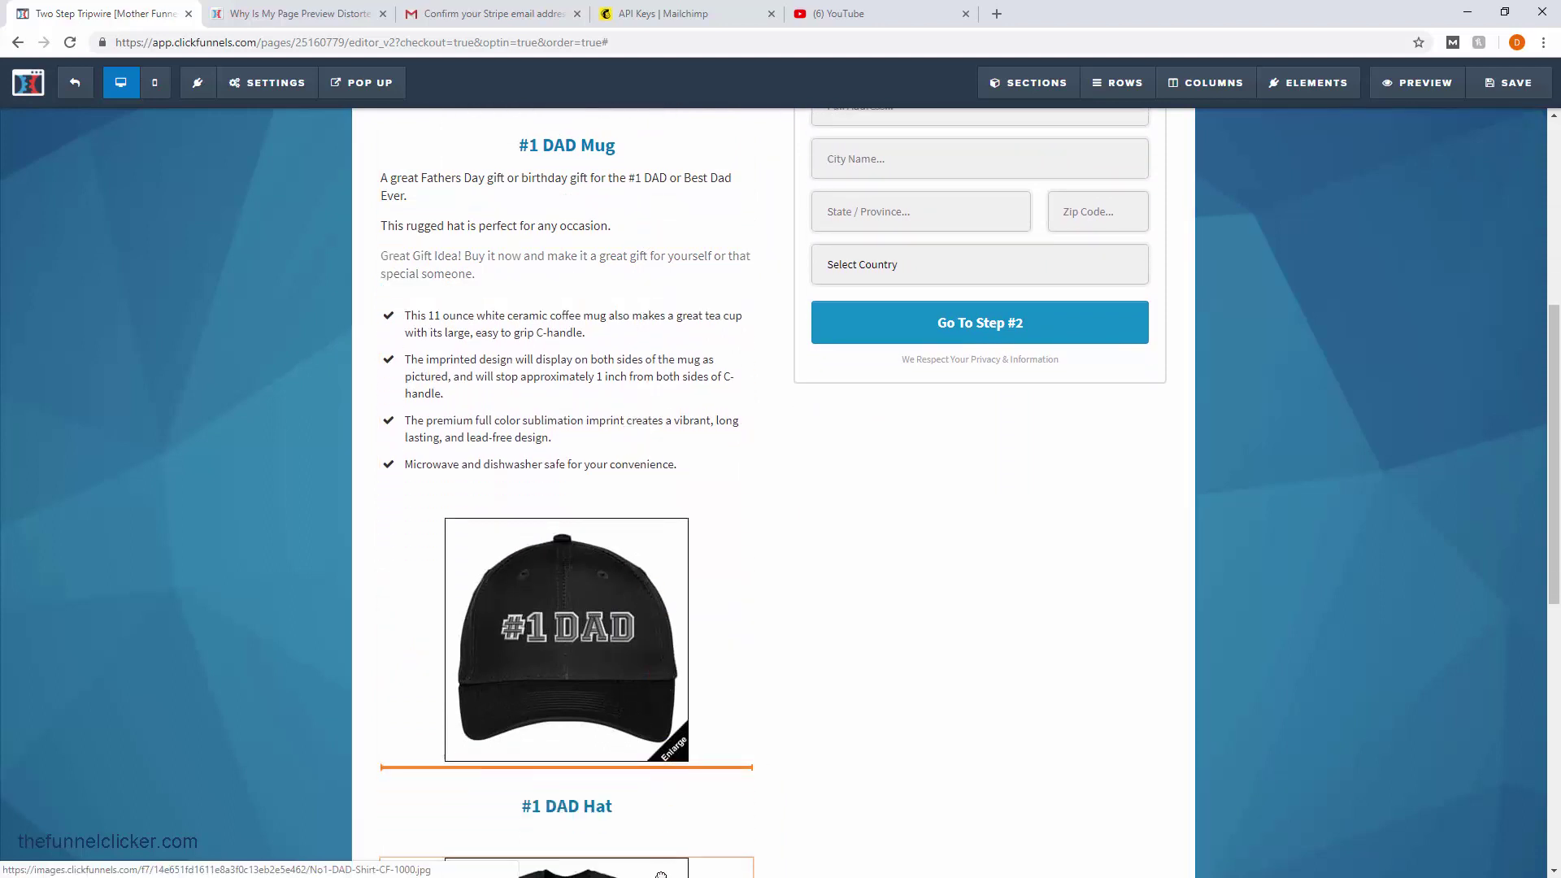
pyautogui.scroll(-2, 684, 782)
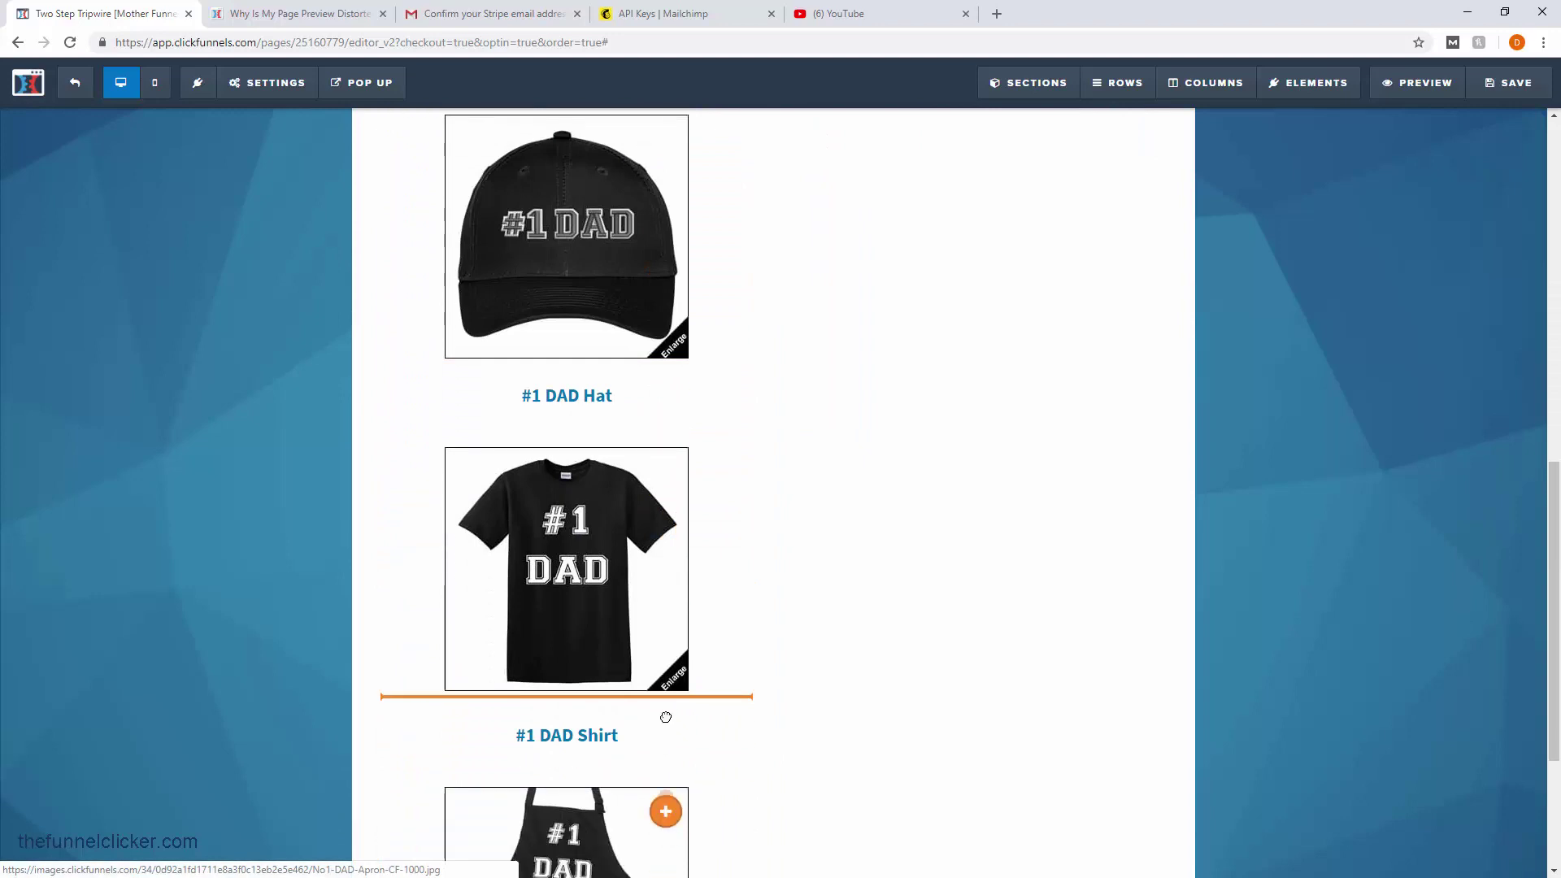
pyautogui.scroll(-1, 652, 774)
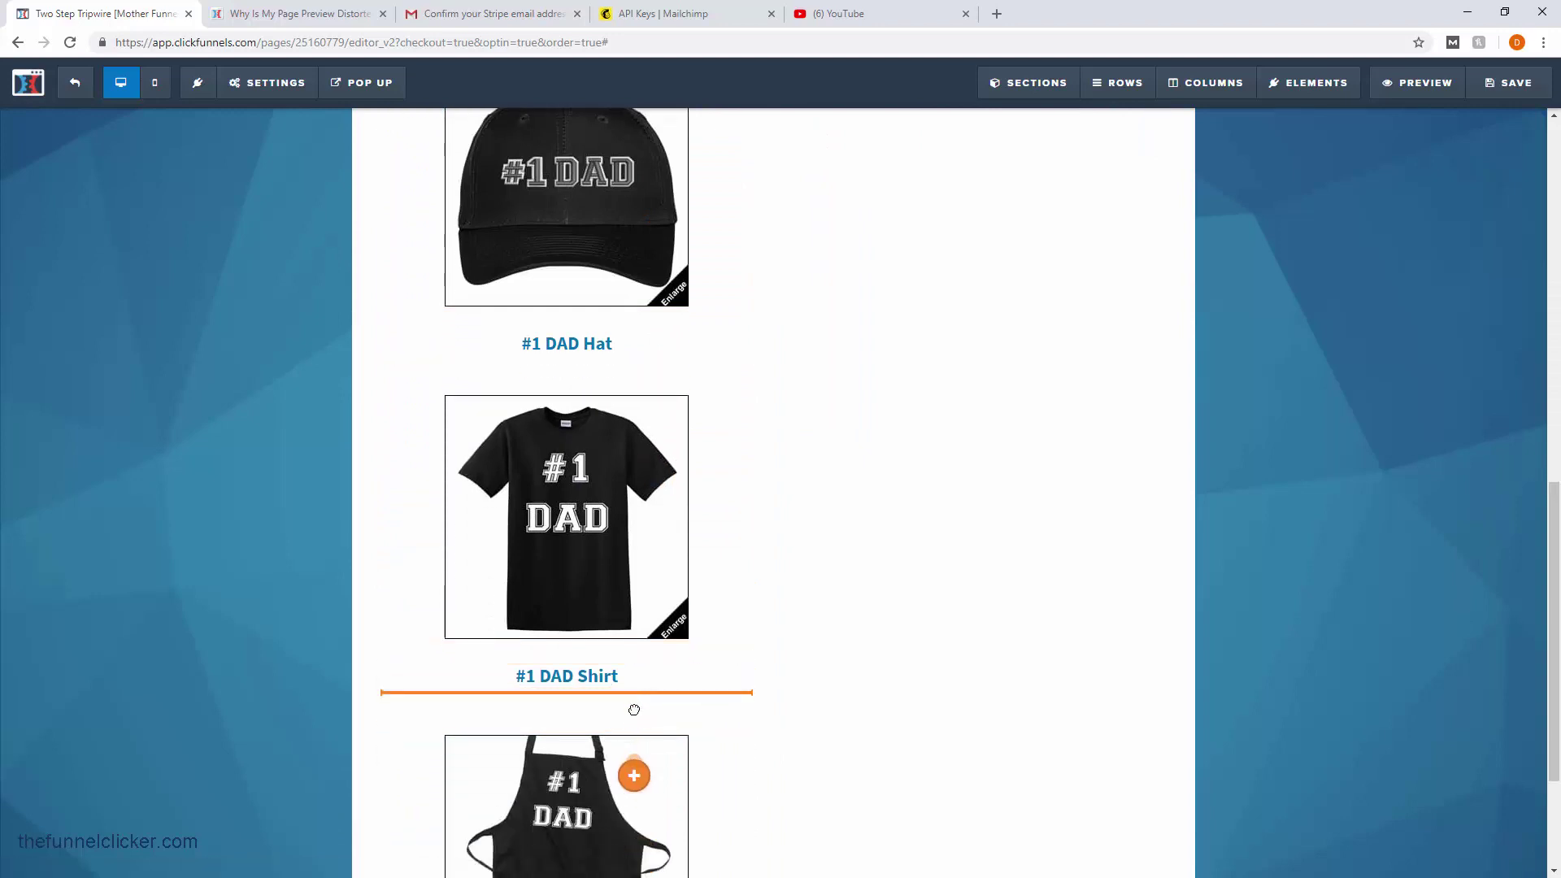
pyautogui.moveTo(634, 709); pyautogui.dragTo(648, 564)
# - Move the "This rugged hat" paragraph from the mug description to directly below the #1 DAD Hat heading
pyautogui.scroll(7, 649, 540)
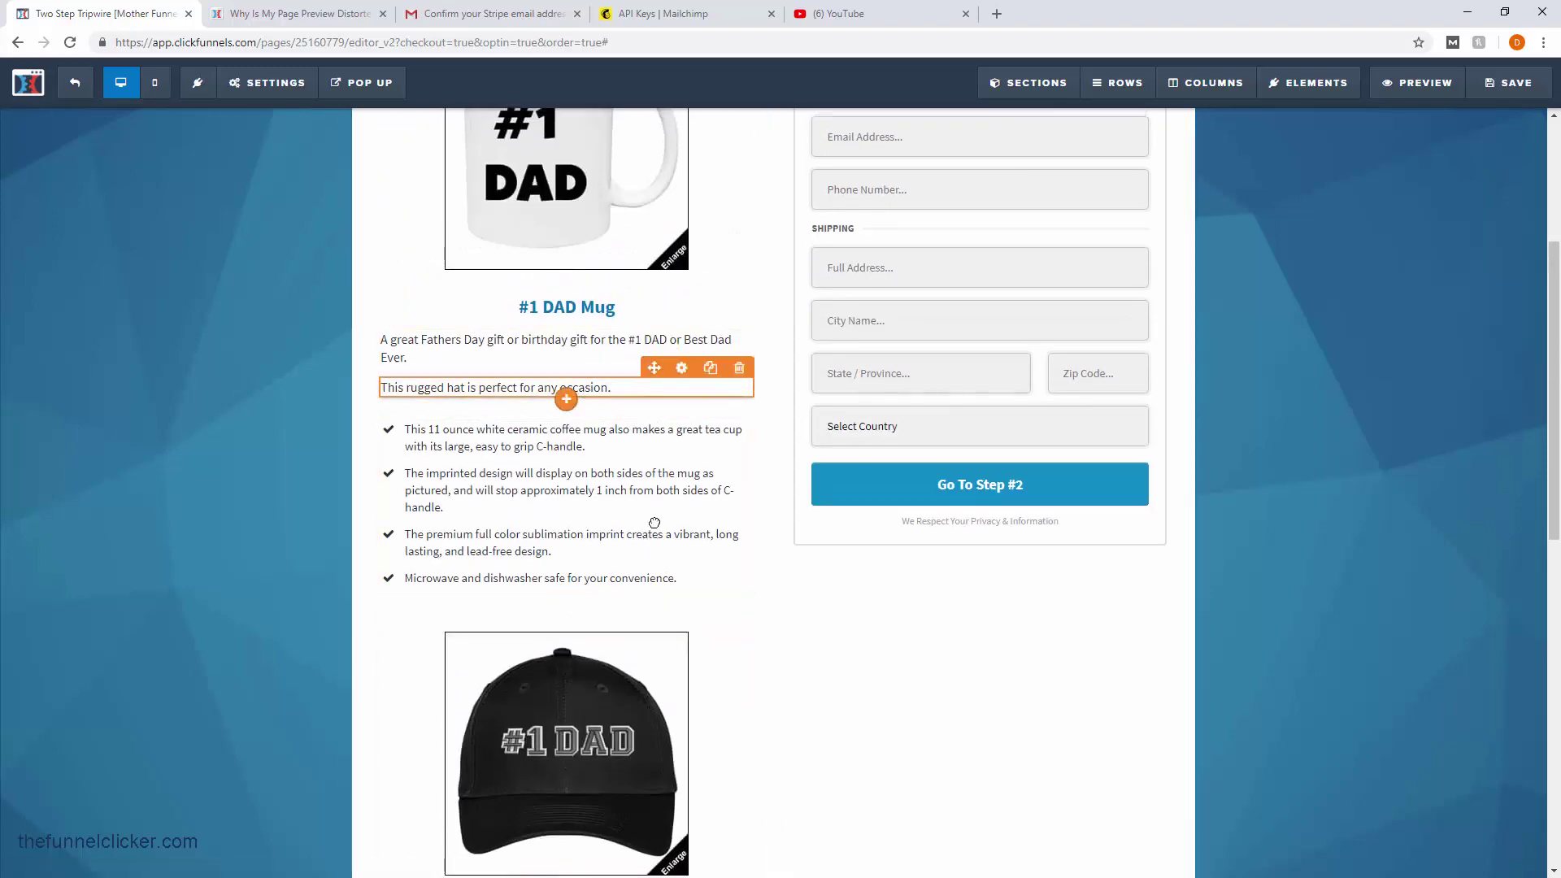
pyautogui.moveTo(655, 523); pyautogui.dragTo(705, 381)
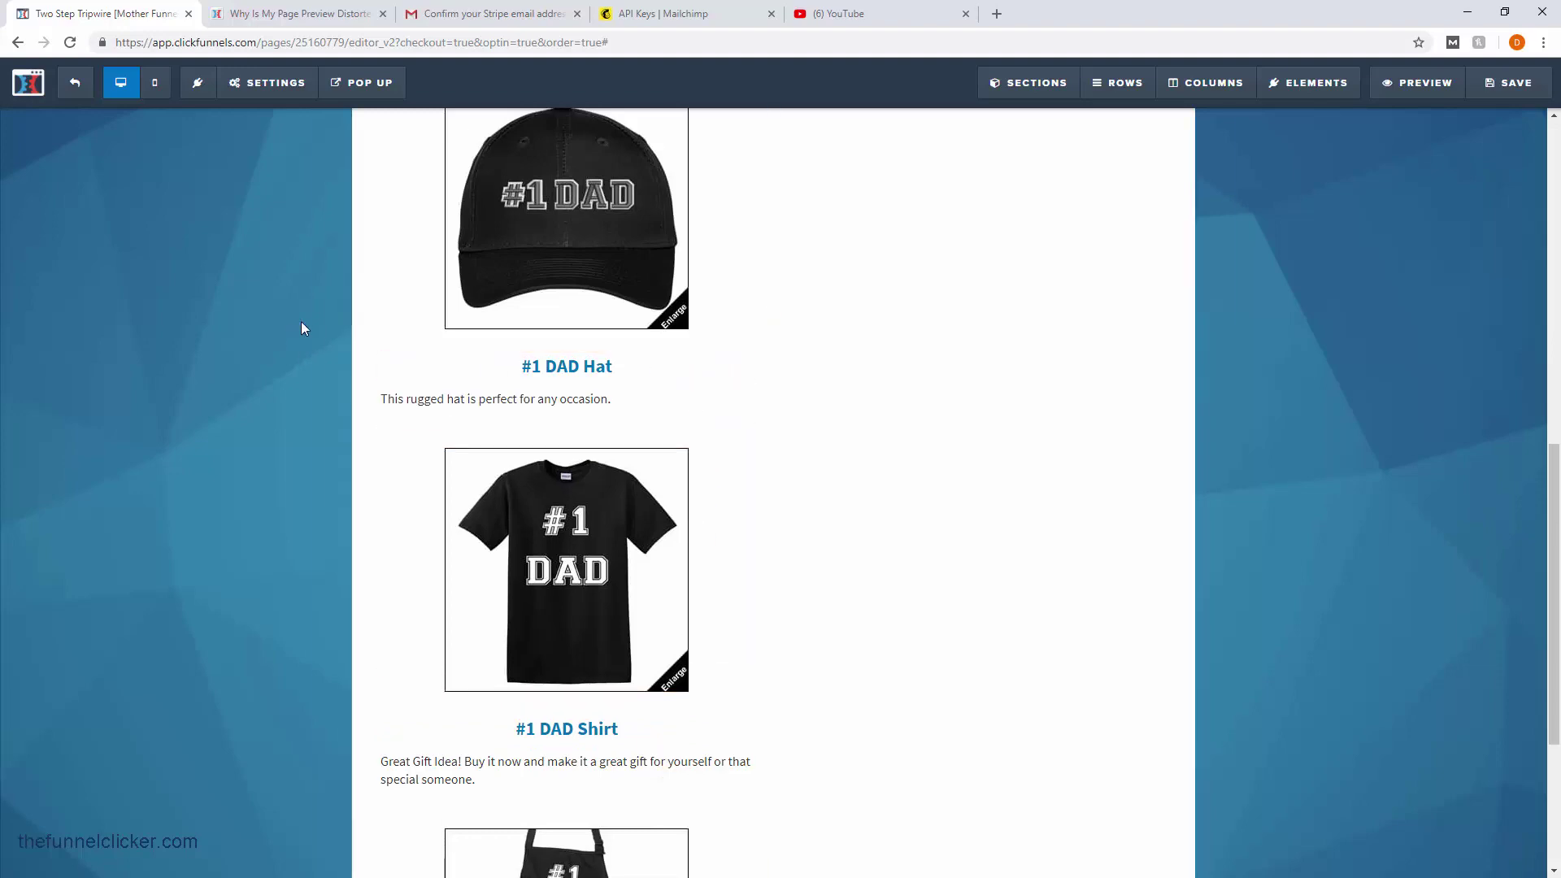
# - Clone the mug's bullet list three times, one copy for each of the other products
pyautogui.scroll(6, 320, 289)
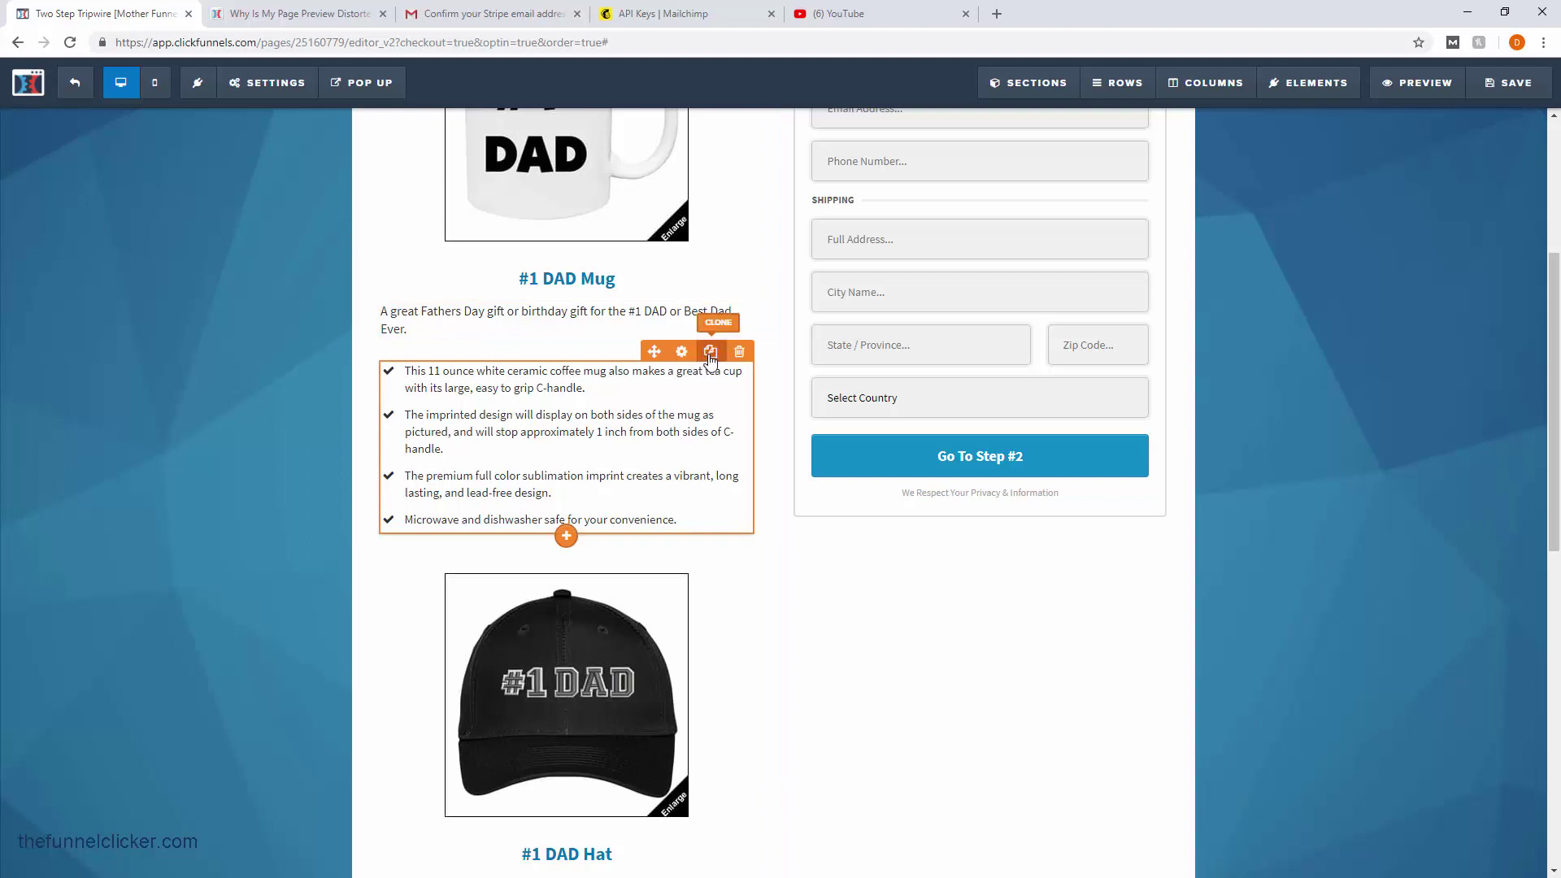
pyautogui.click(709, 352)
pyautogui.click(710, 352)
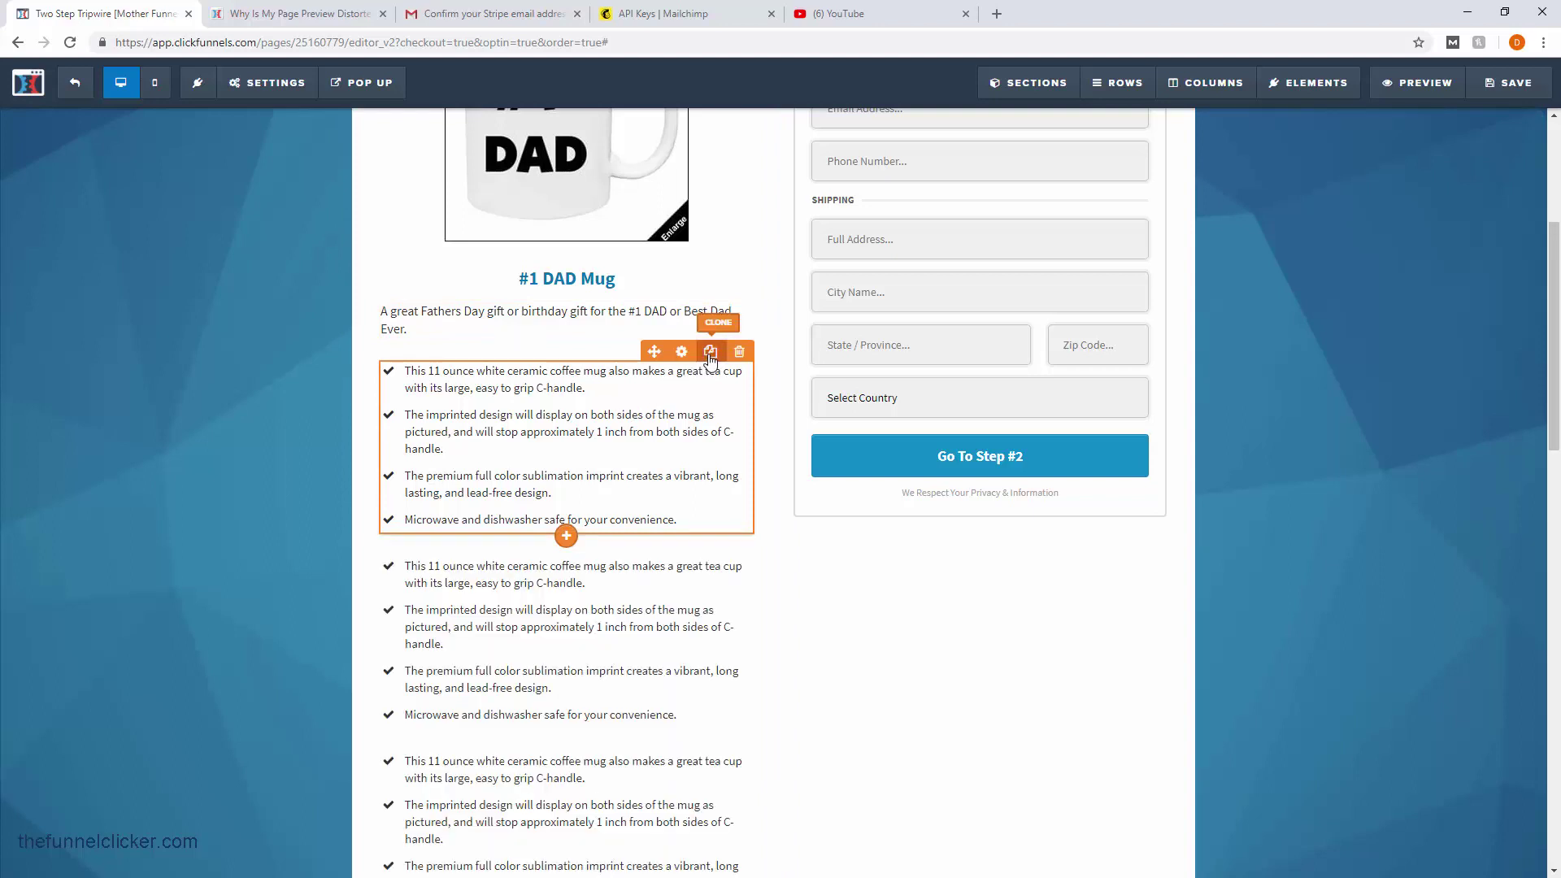
# - Move the lowest bullet list copy to below the #1 DAD Apron description
pyautogui.scroll(-3, 662, 422)
pyautogui.scroll(-2, 645, 429)
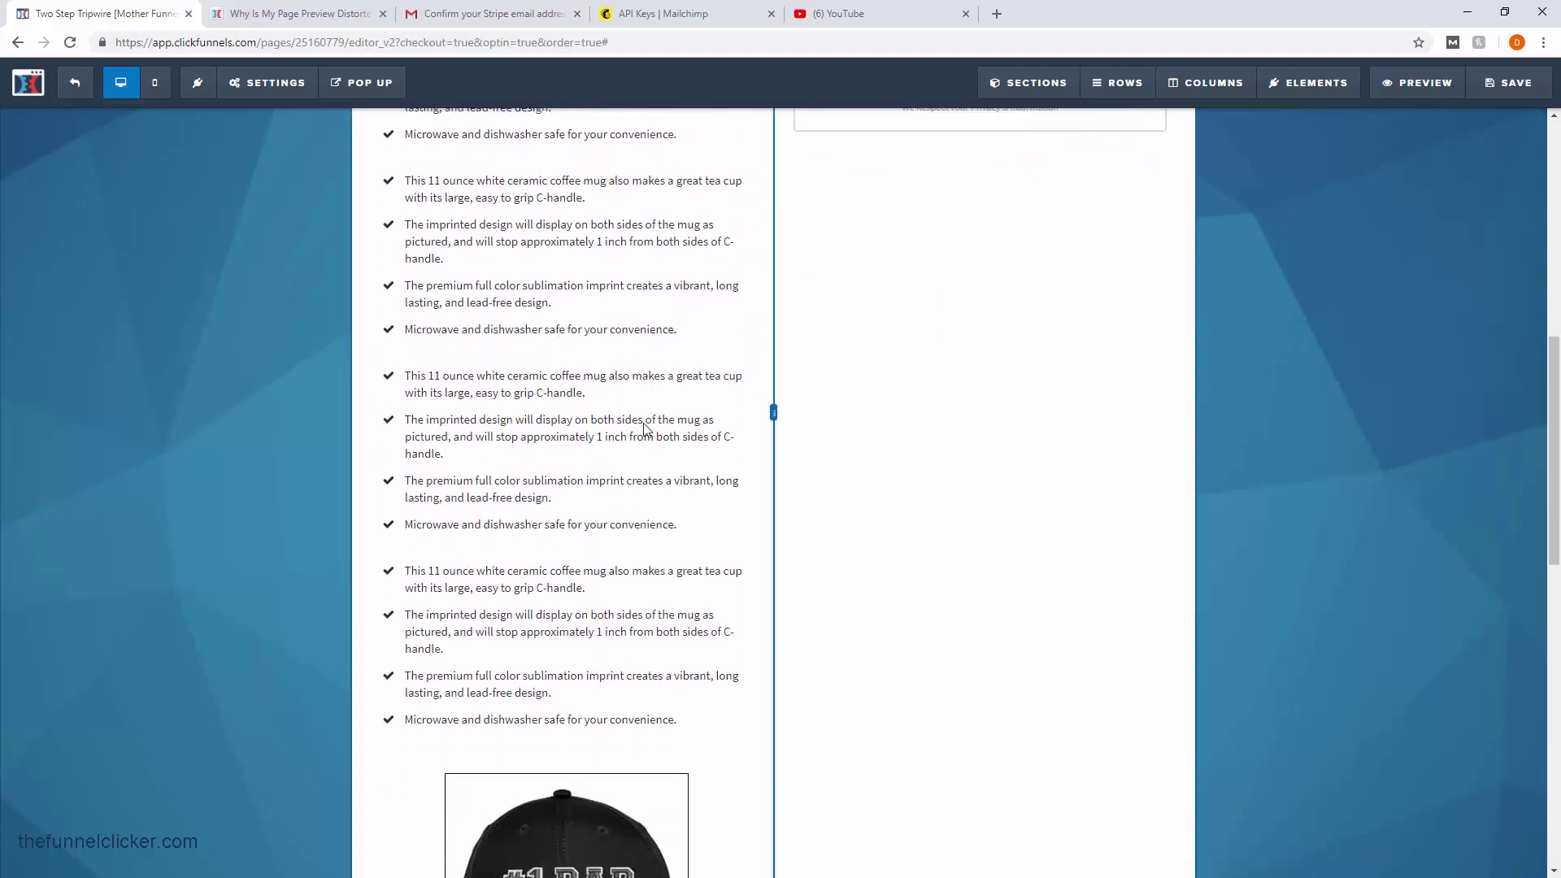
pyautogui.scroll(-3, 715, 431)
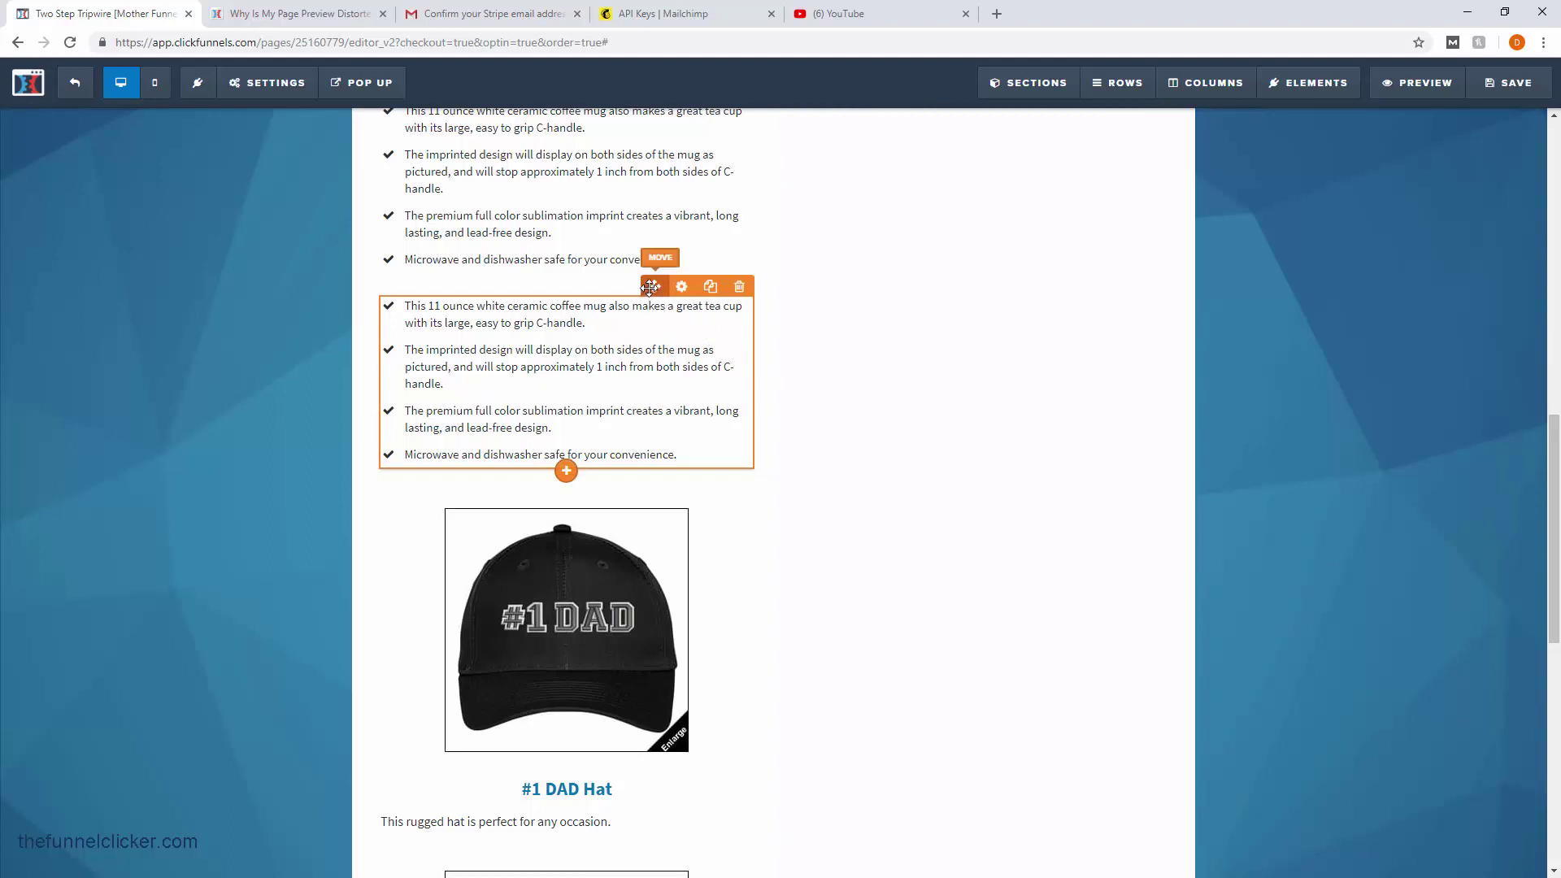
pyautogui.moveTo(653, 287); pyautogui.dragTo(596, 840)
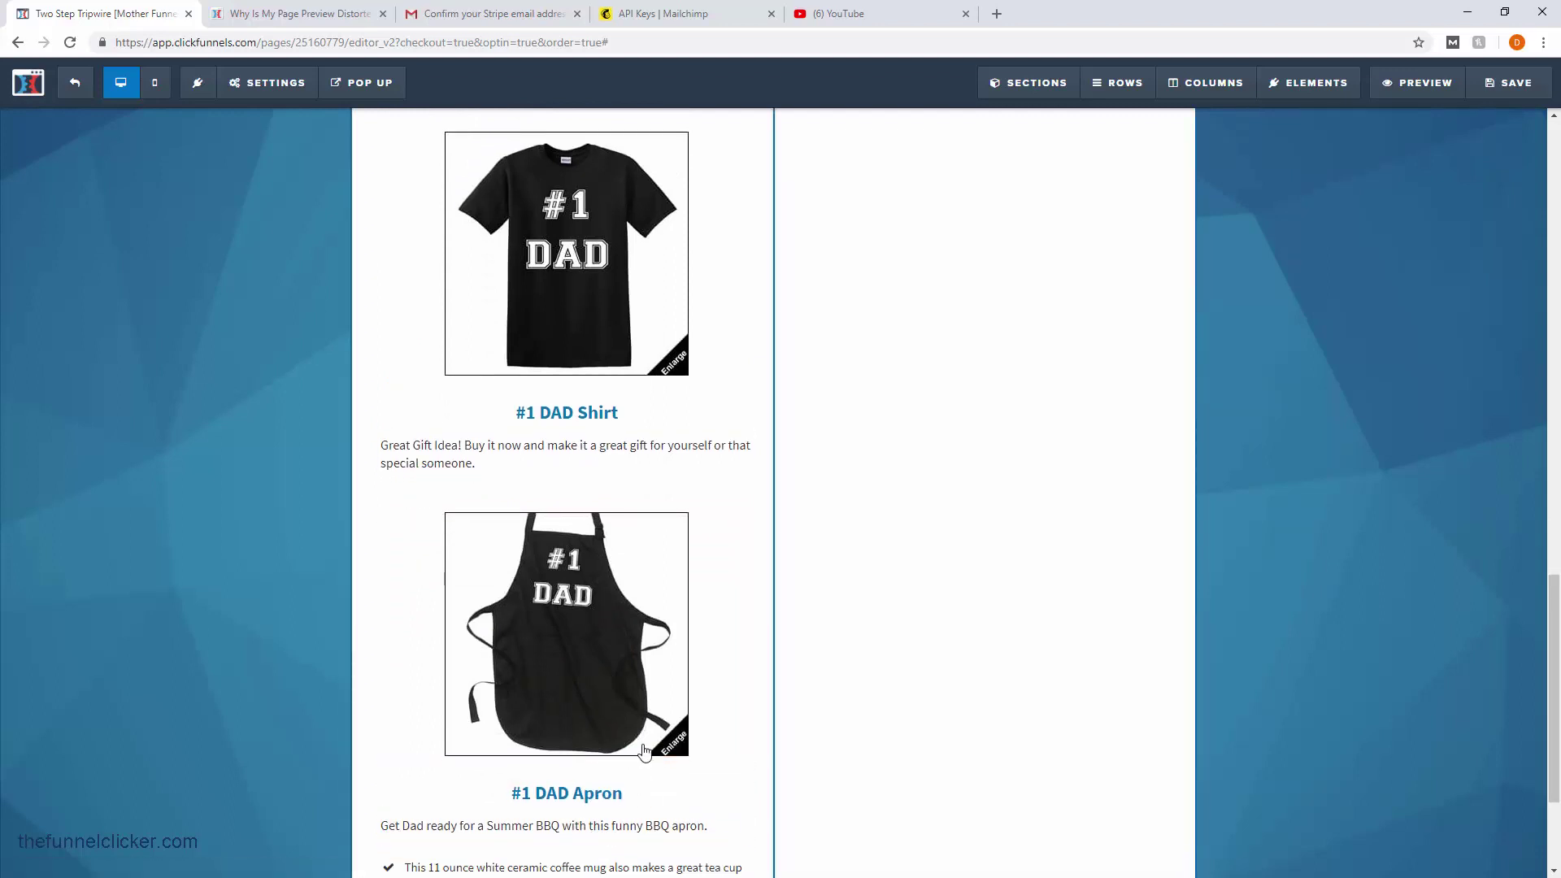
# - Move another bullet list copy from the mug block to below the #1 DAD Shirt description
pyautogui.scroll(1, 675, 510)
pyautogui.scroll(7, 675, 510)
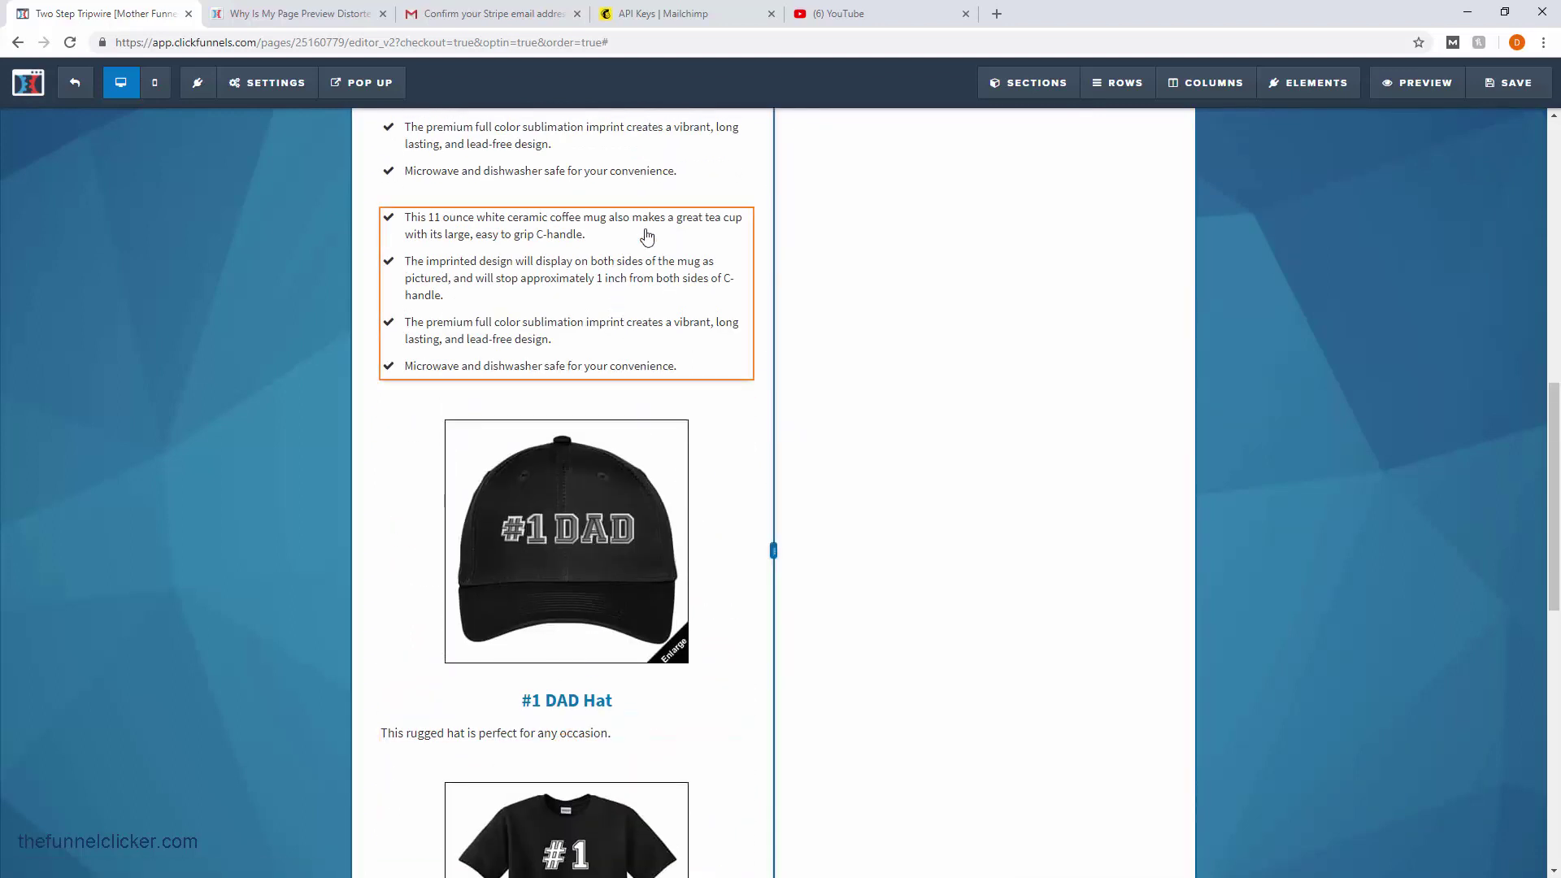
pyautogui.moveTo(667, 221)
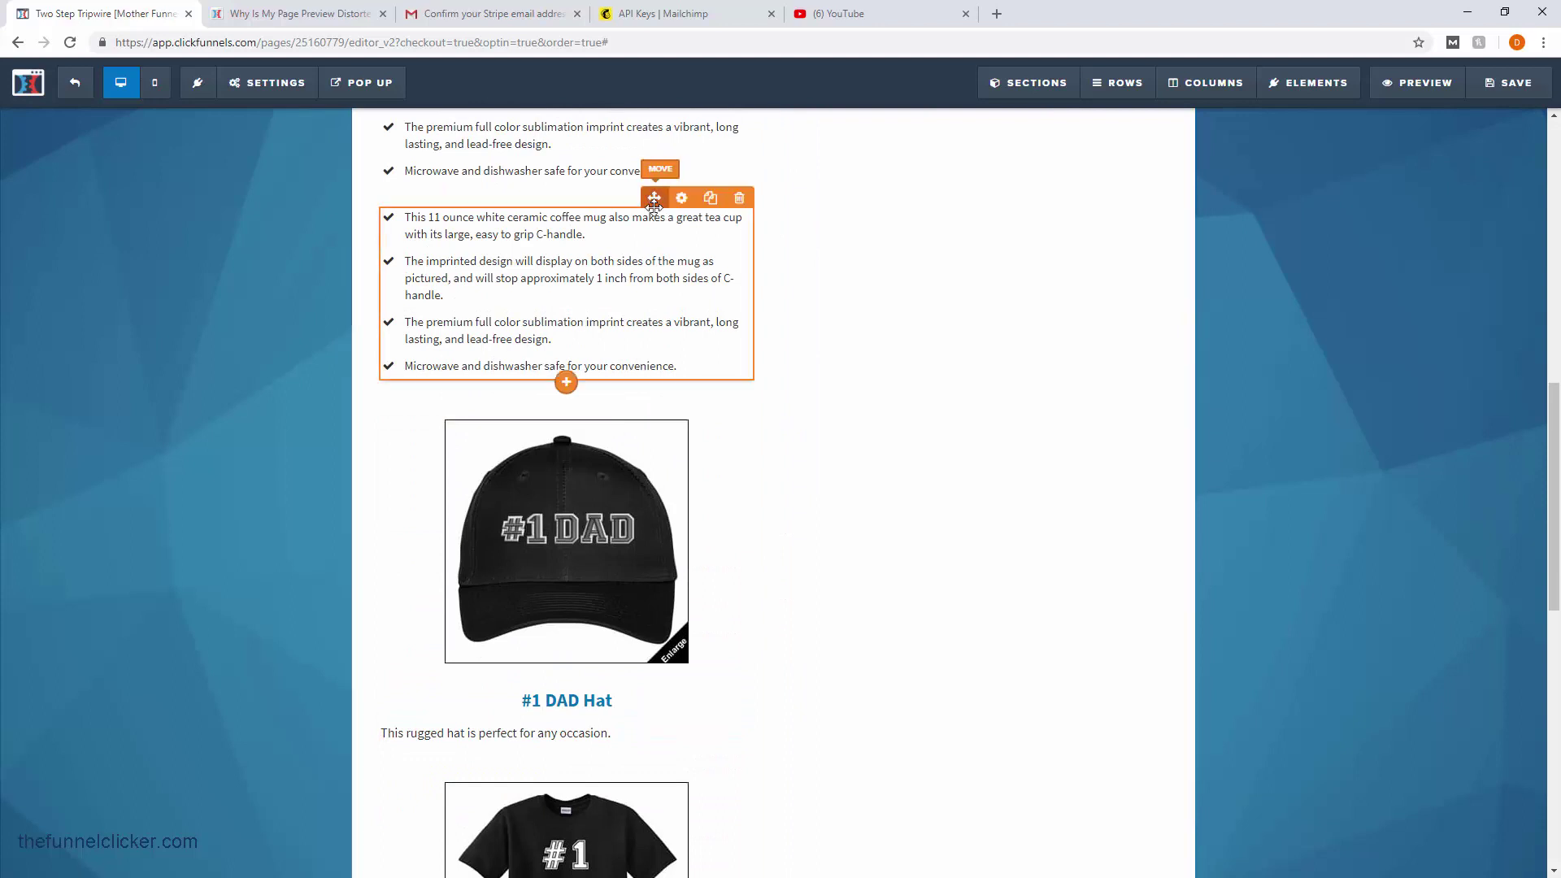
pyautogui.moveTo(655, 205); pyautogui.dragTo(633, 709)
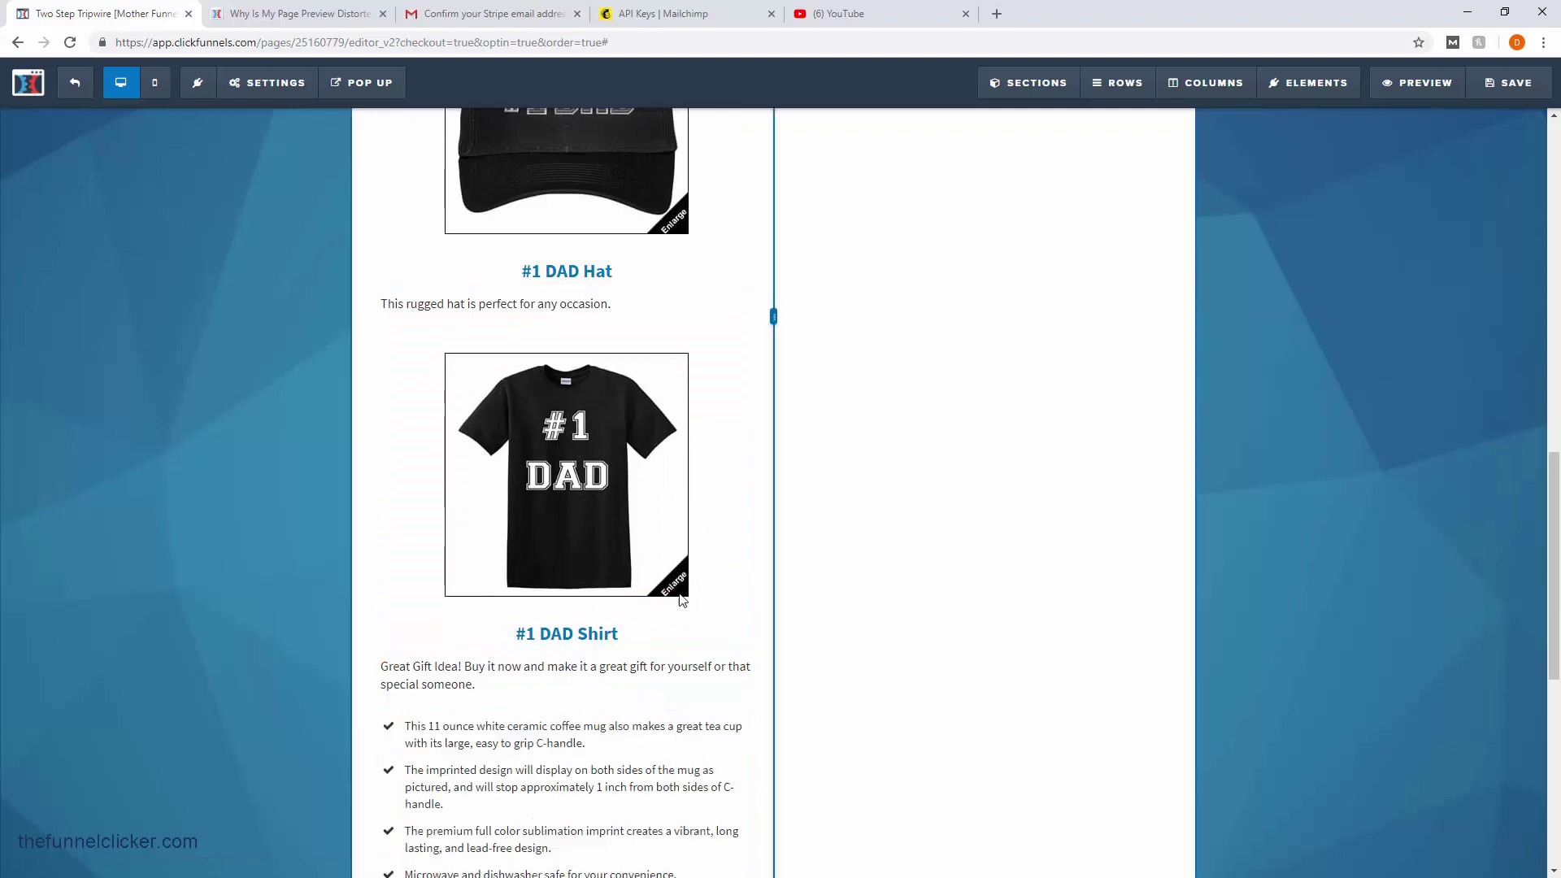
# - Move the remaining bullet list copy to below the #1 DAD Hat description and check the product lists
pyautogui.scroll(7, 662, 498)
pyautogui.moveTo(661, 346)
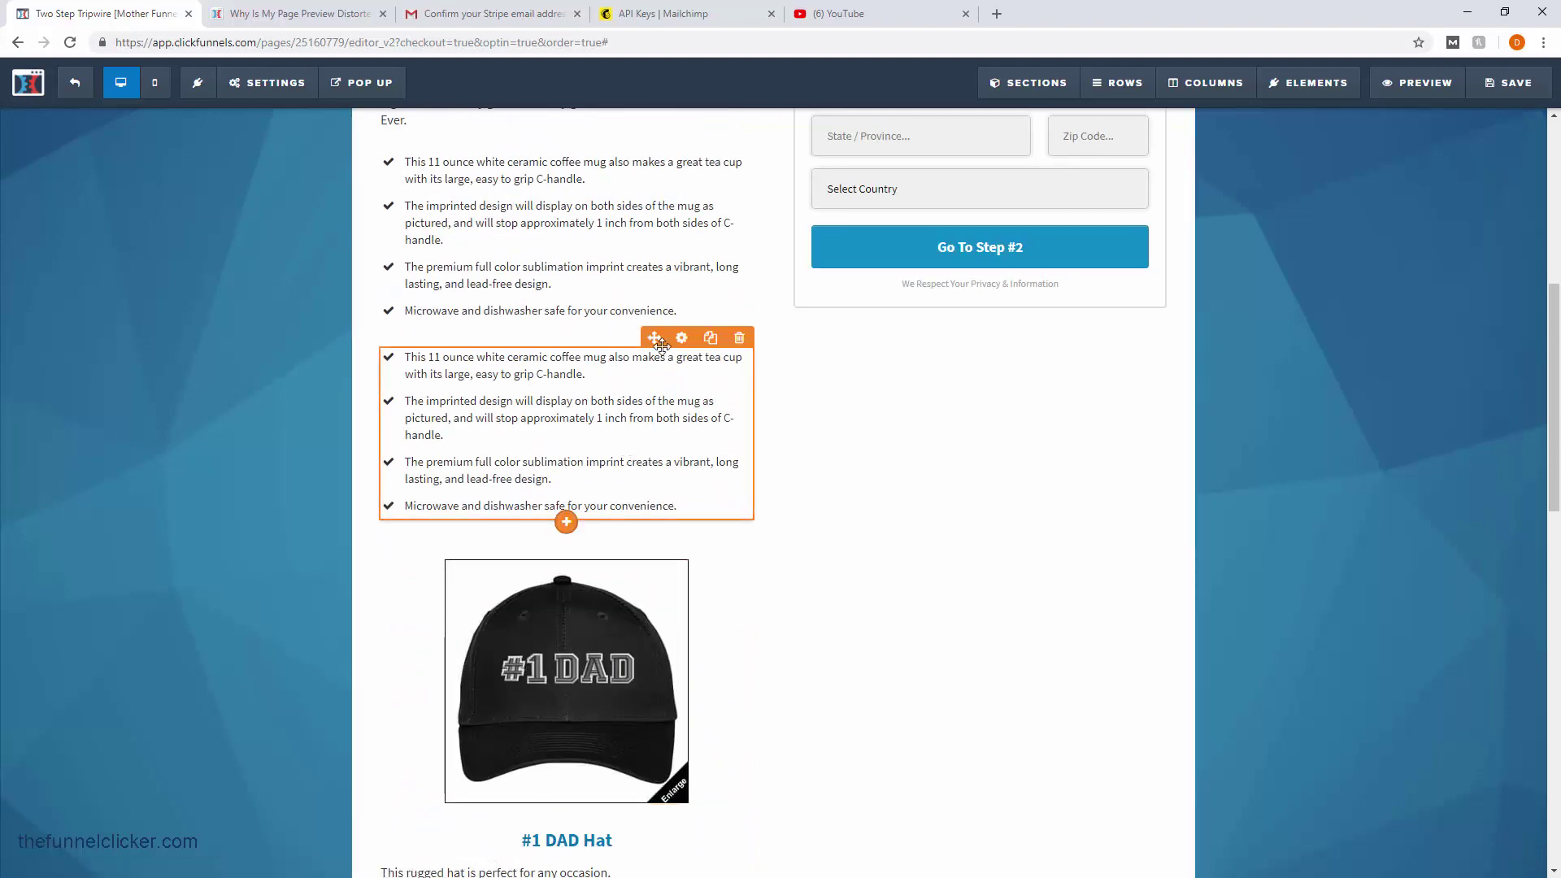
pyautogui.moveTo(669, 452); pyautogui.dragTo(669, 540)
pyautogui.scroll(-3, 776, 603)
pyautogui.scroll(-7, 682, 603)
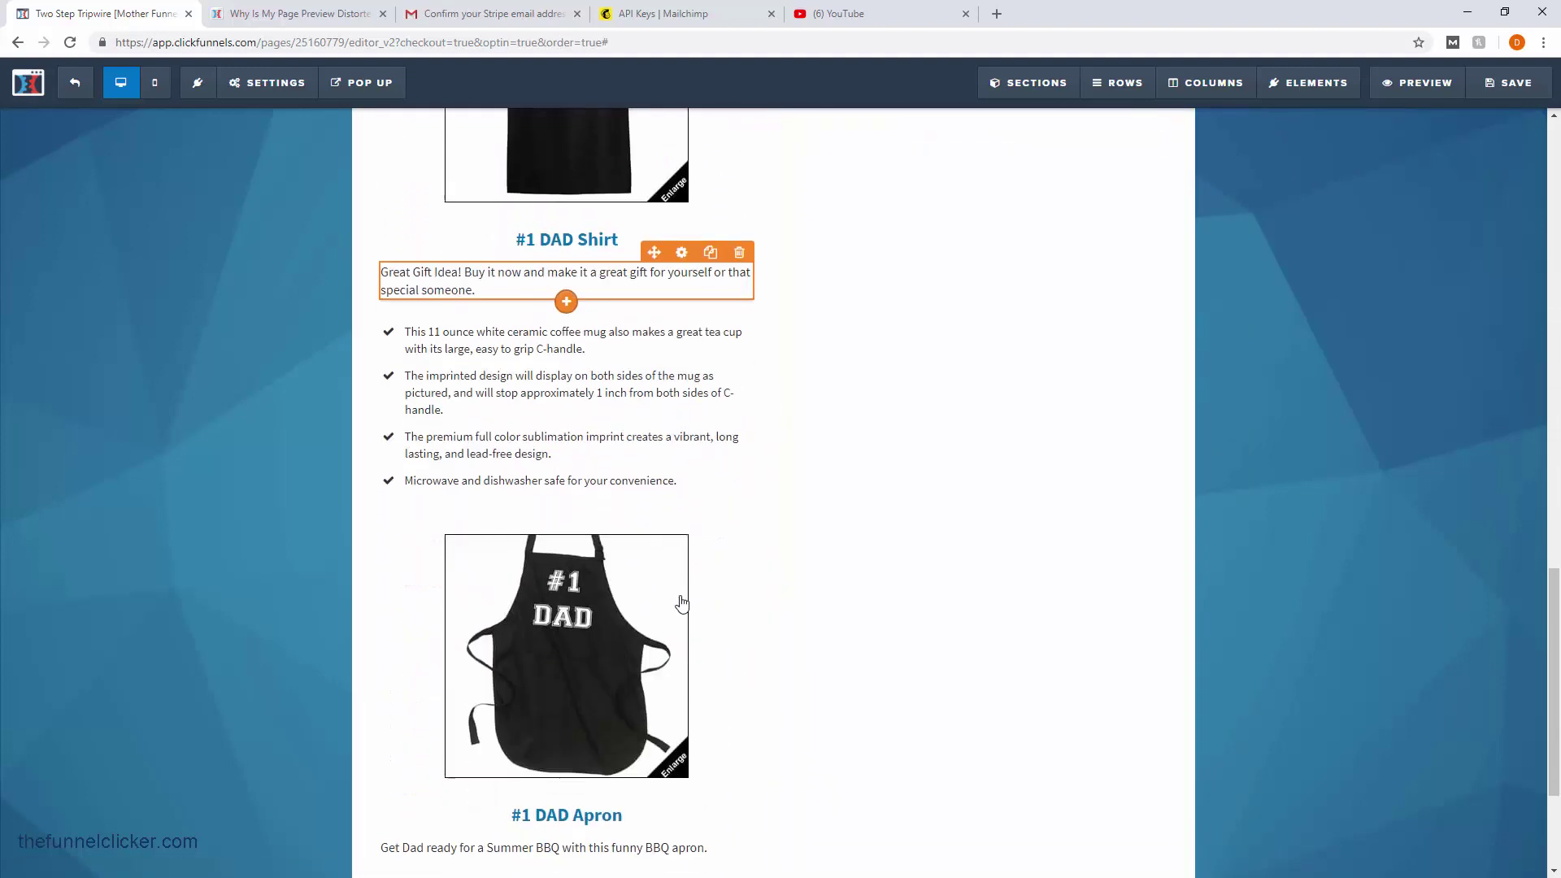
pyautogui.scroll(13, 681, 603)
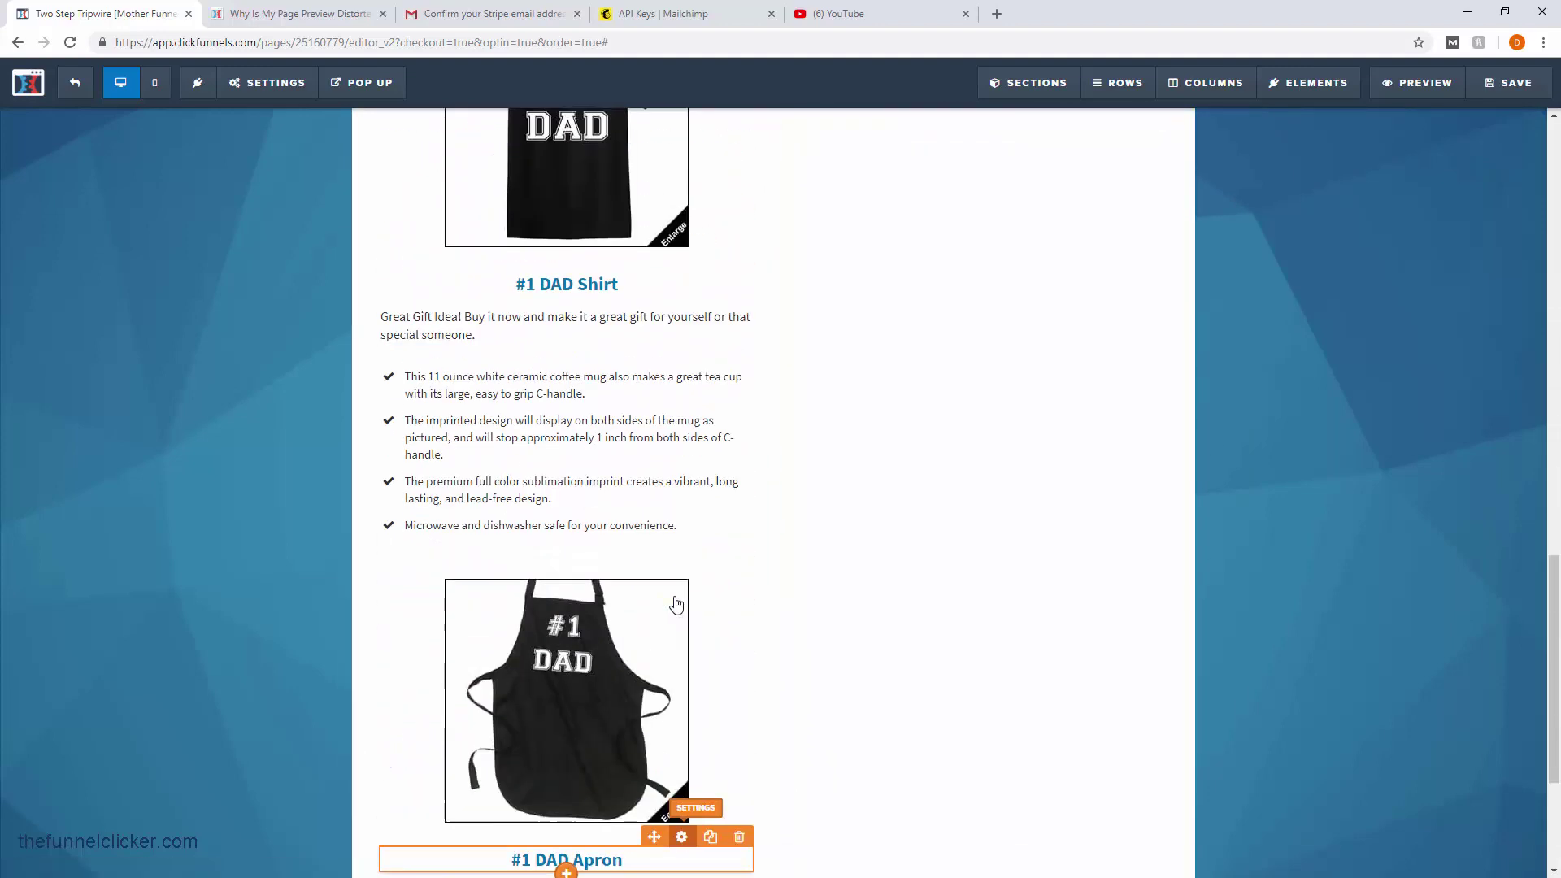
pyautogui.scroll(6, 674, 603)
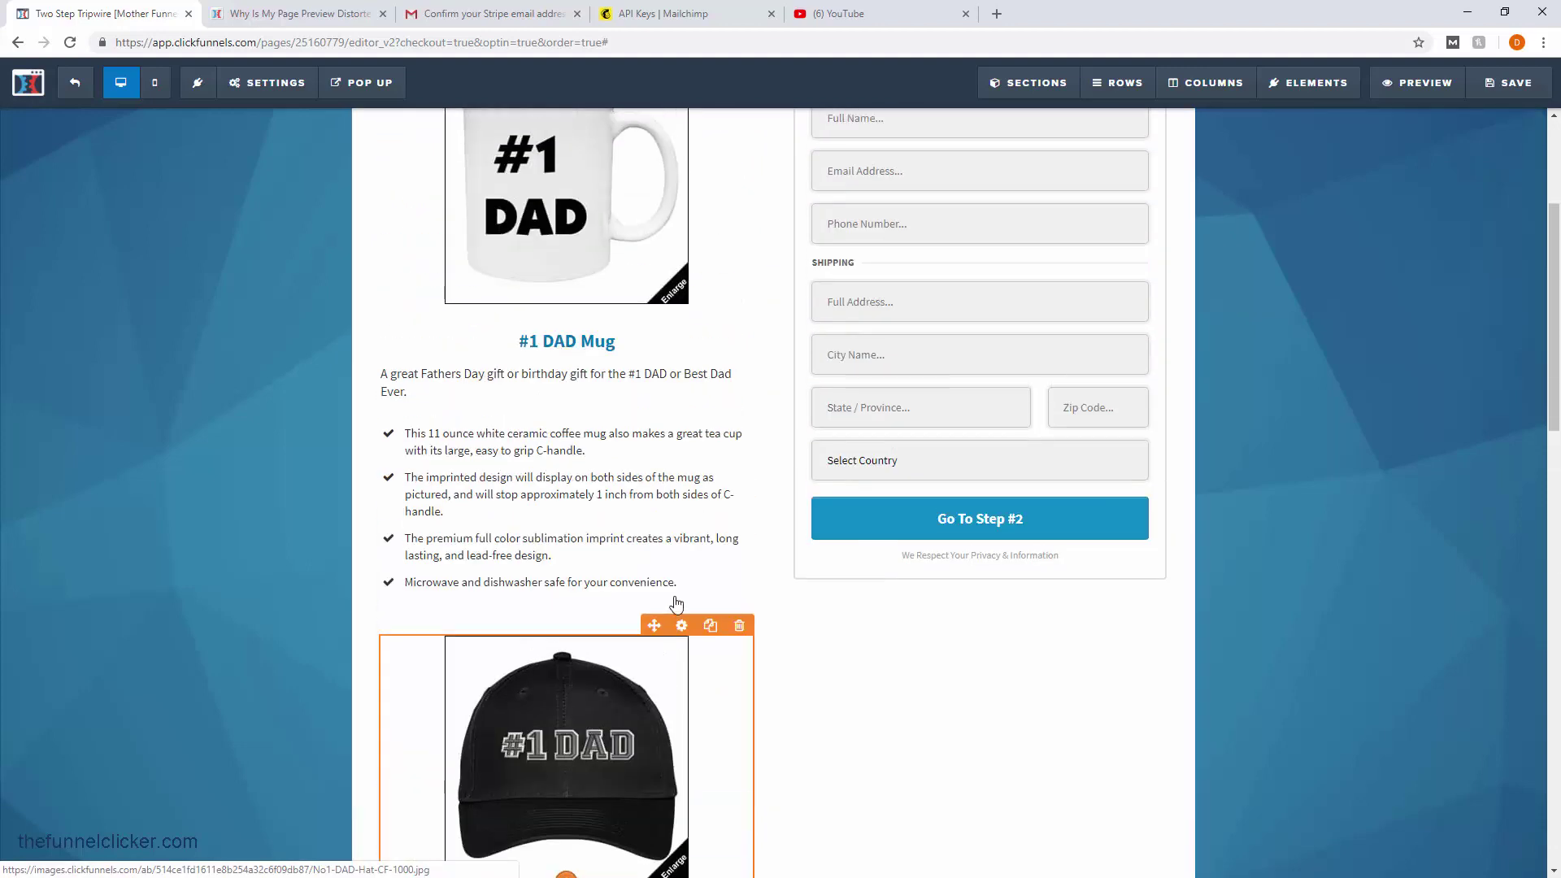
# - Replace the mug text in the #1 DAD Apron bullet list with the copied apron features, from "7-ounce,100% cotton twill" to "Designed and embroidered in the United States."
pyautogui.scroll(-3, 678, 603)
pyautogui.scroll(-7, 679, 603)
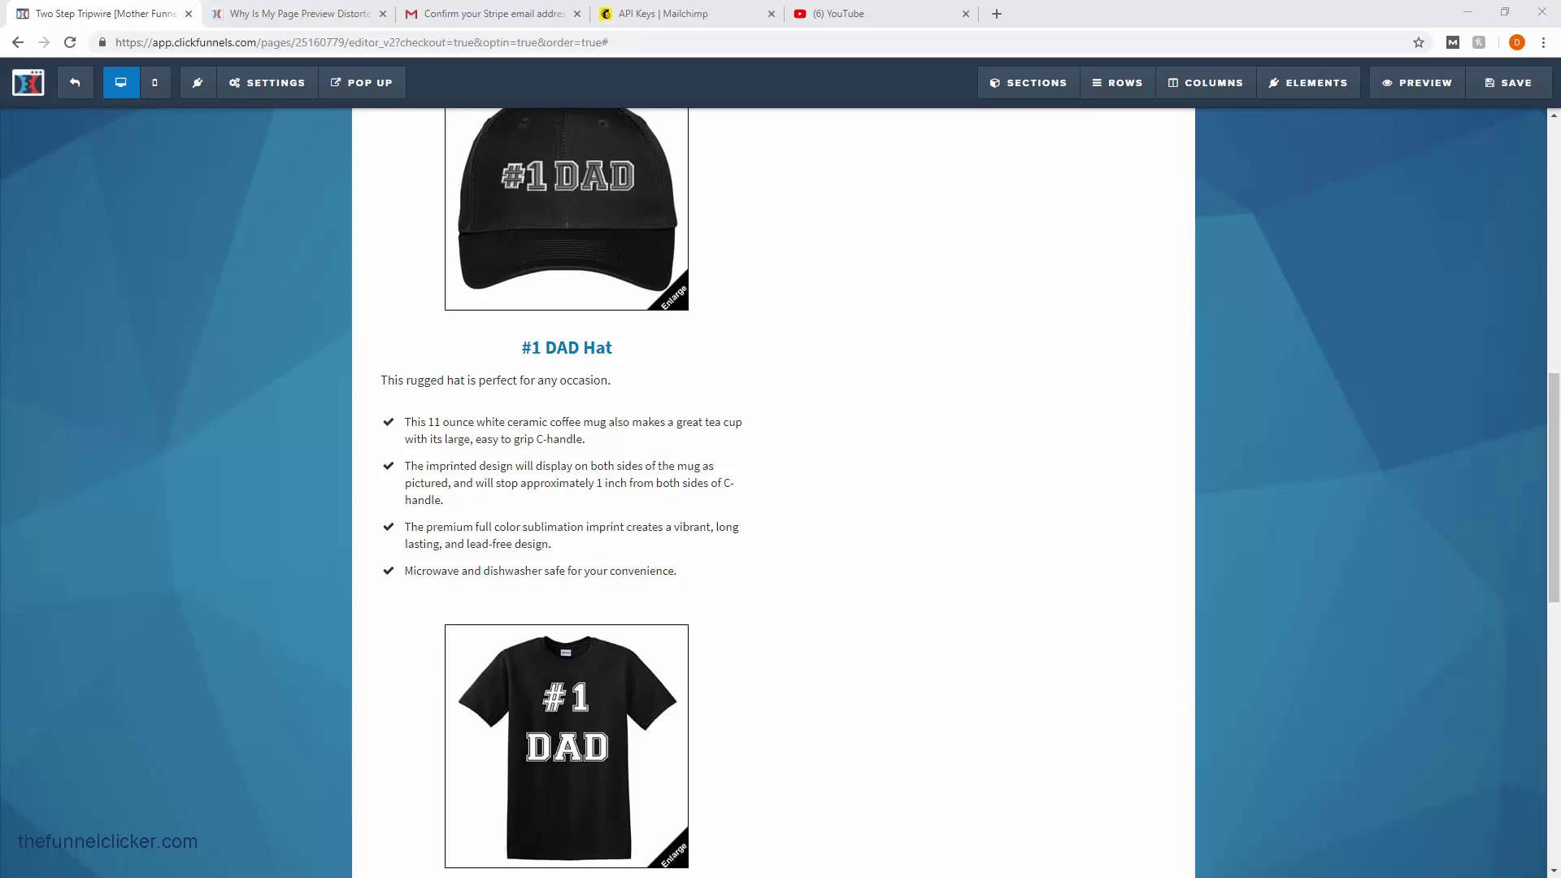
pyautogui.click(990, 474)
pyautogui.scroll(-9, 892, 617)
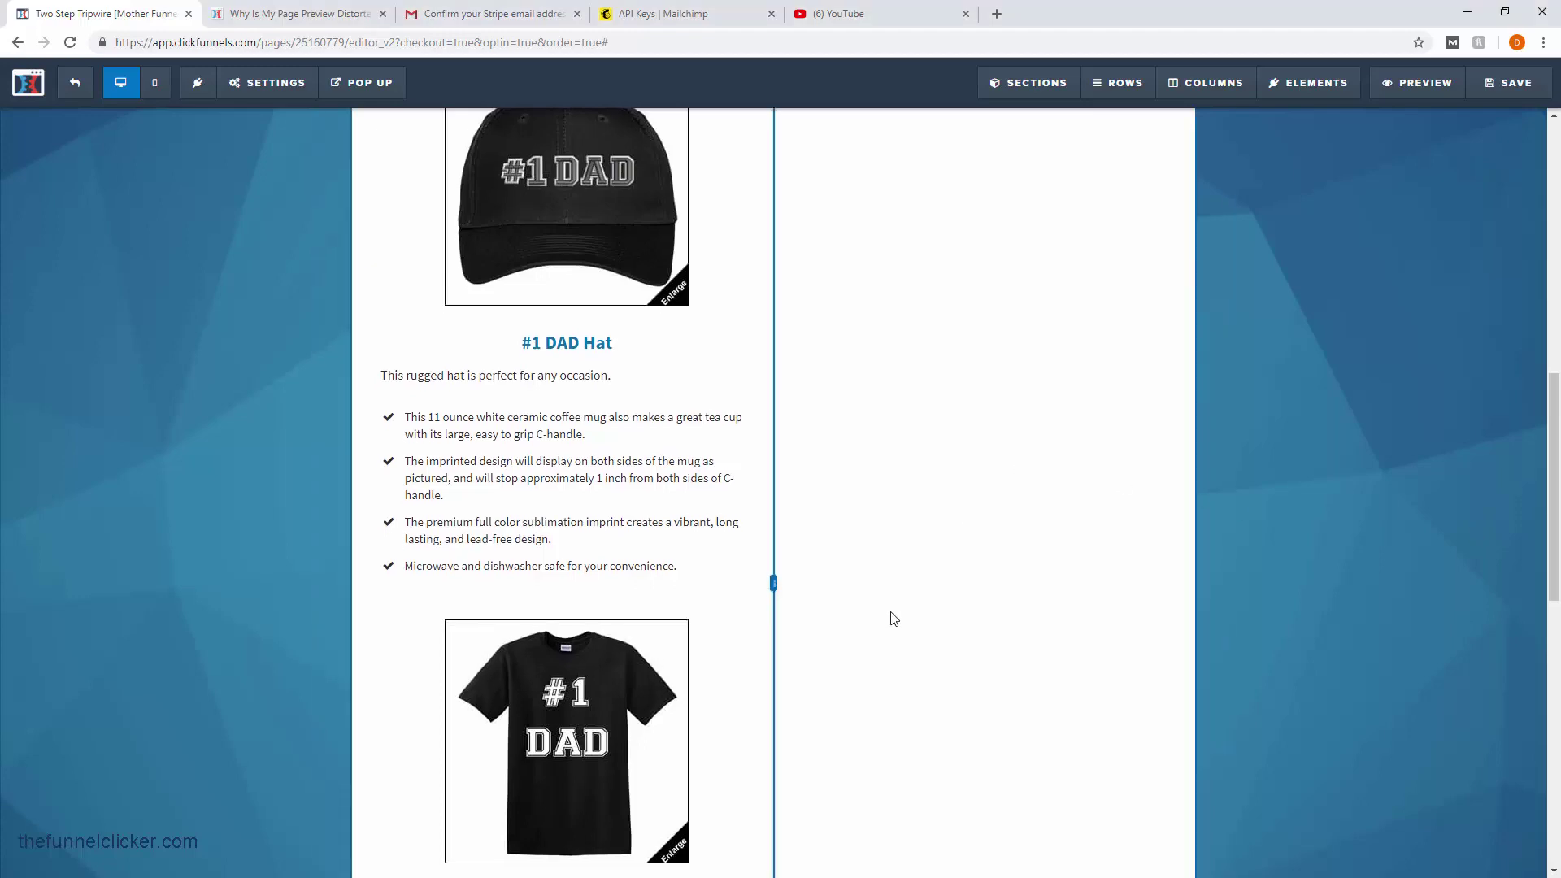
pyautogui.scroll(-2, 892, 618)
pyautogui.click(627, 732)
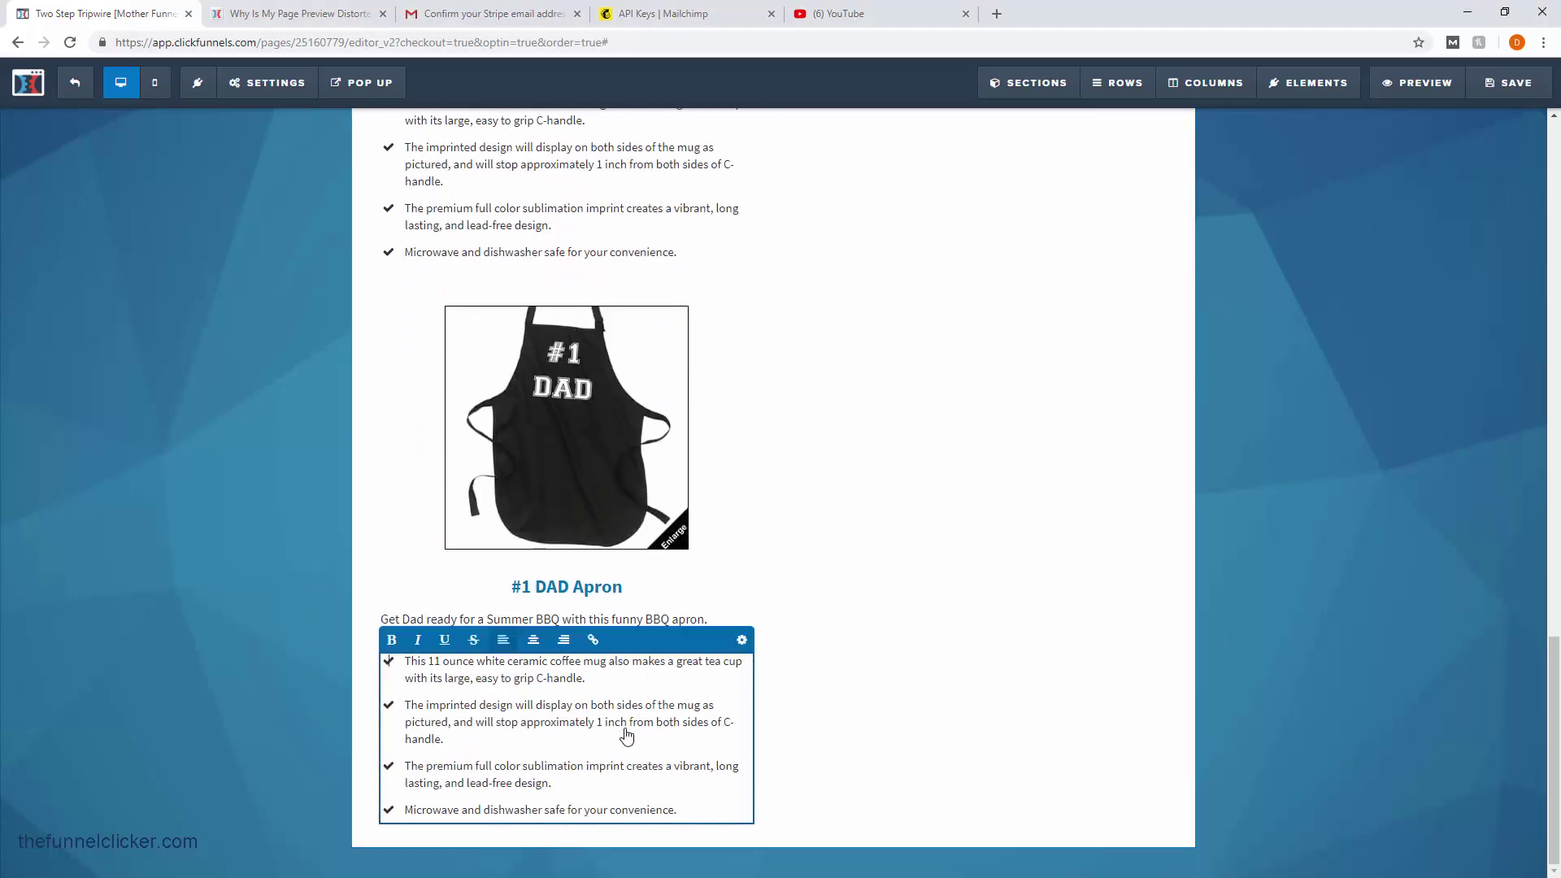
pyautogui.moveTo(680, 810); pyautogui.dragTo(409, 663)
pyautogui.rightClick(447, 672)
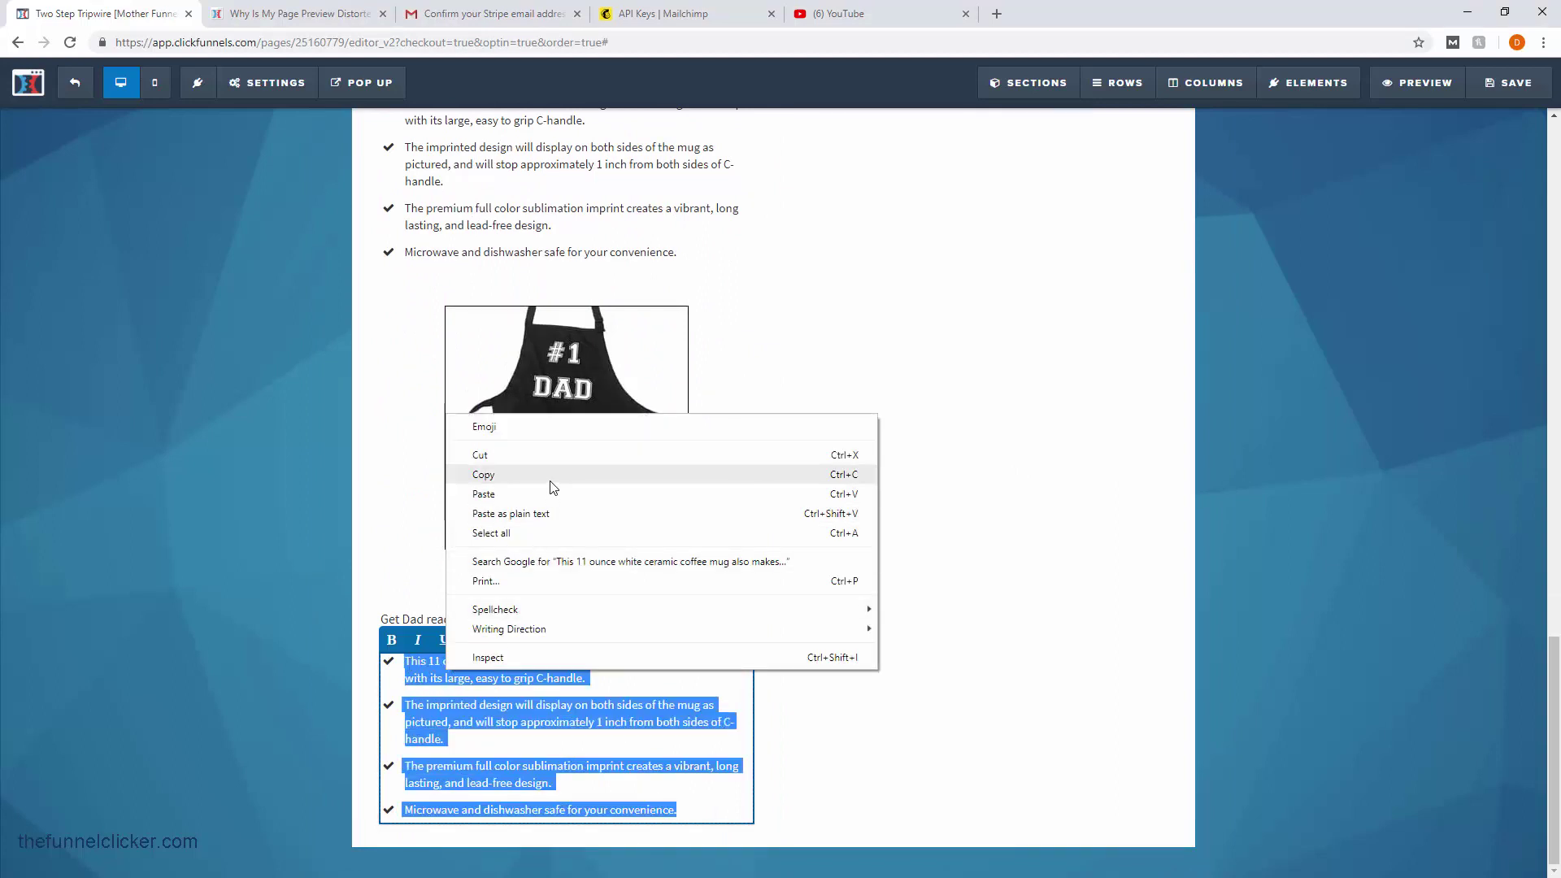
pyautogui.click(543, 511)
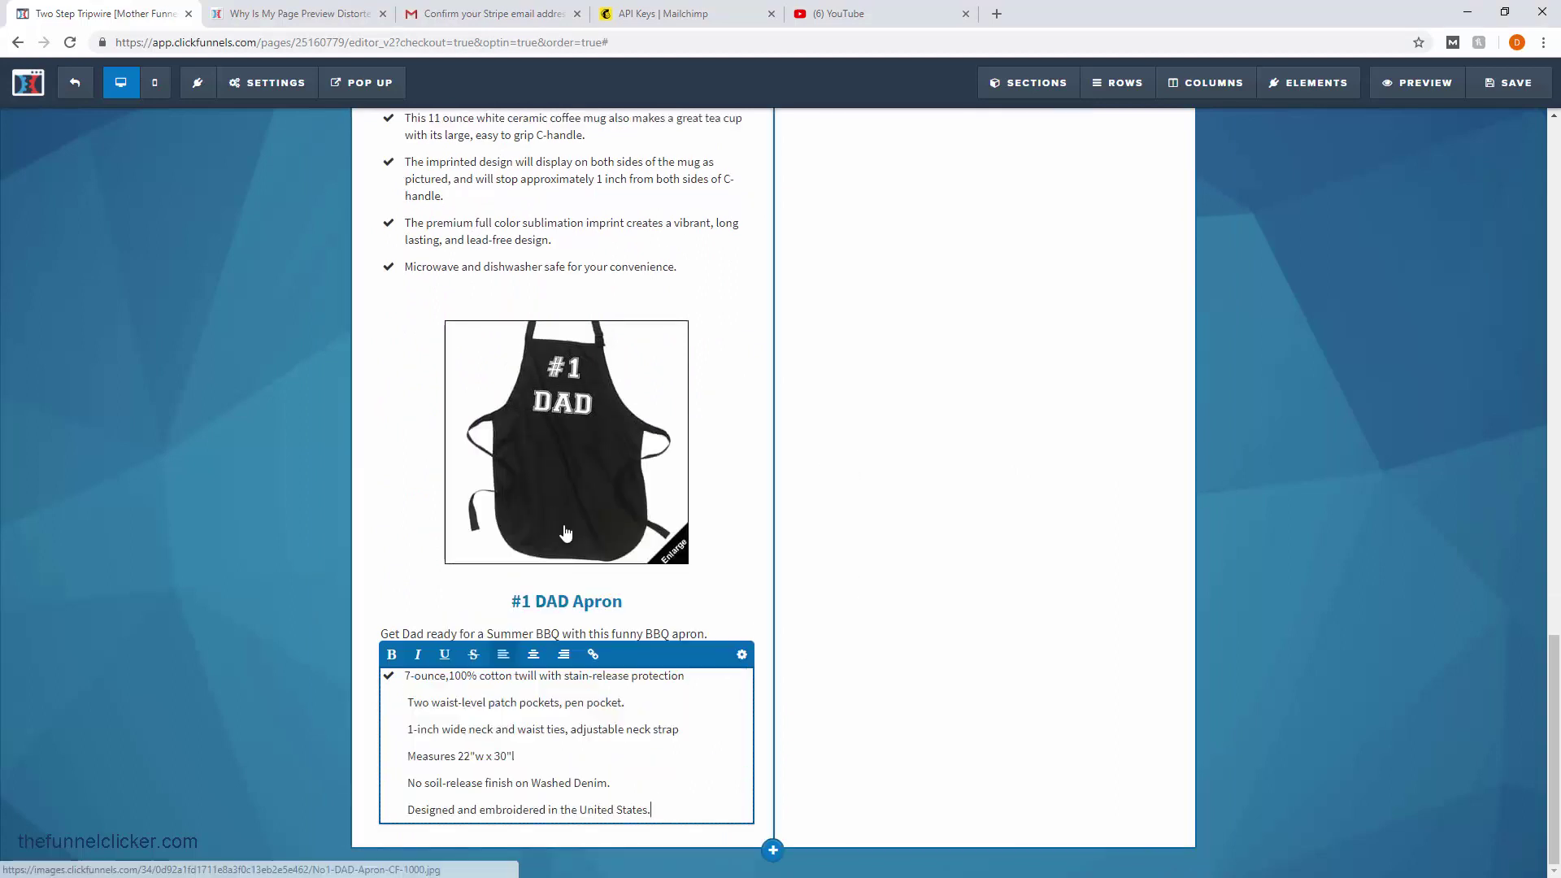
# - Turn the apron's "Two waist-level patch pockets, pen pocket." and "1-inch wide neck and waist ties" lines into separate check-marked bullets
pyautogui.click(727, 699)
pyautogui.press('Delete')
pyautogui.press('Return')
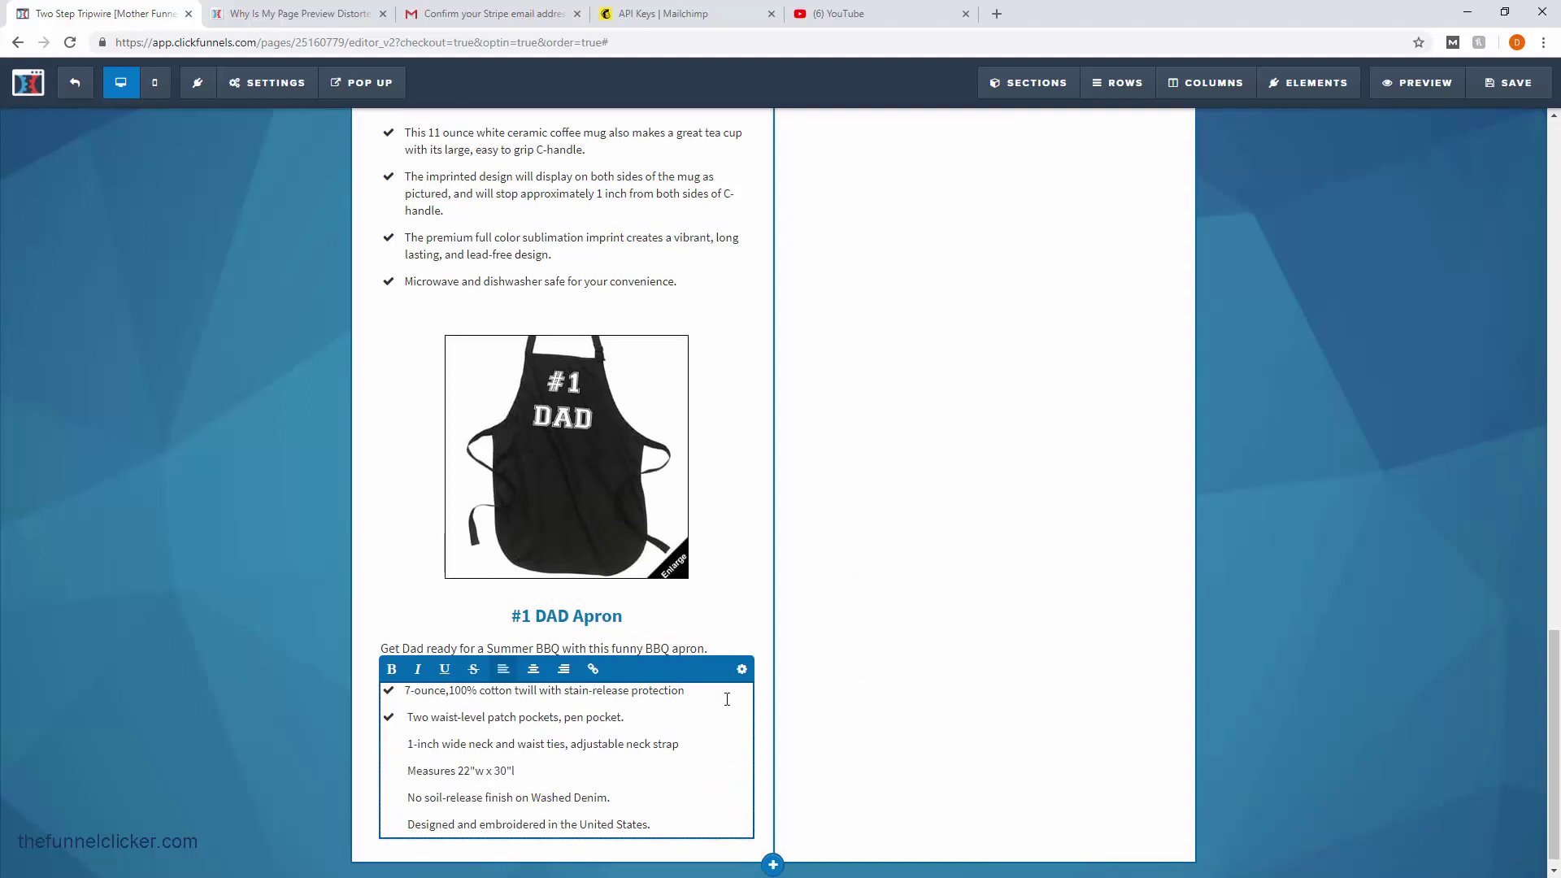
pyautogui.press('Delete')
pyautogui.press('BackSpace')
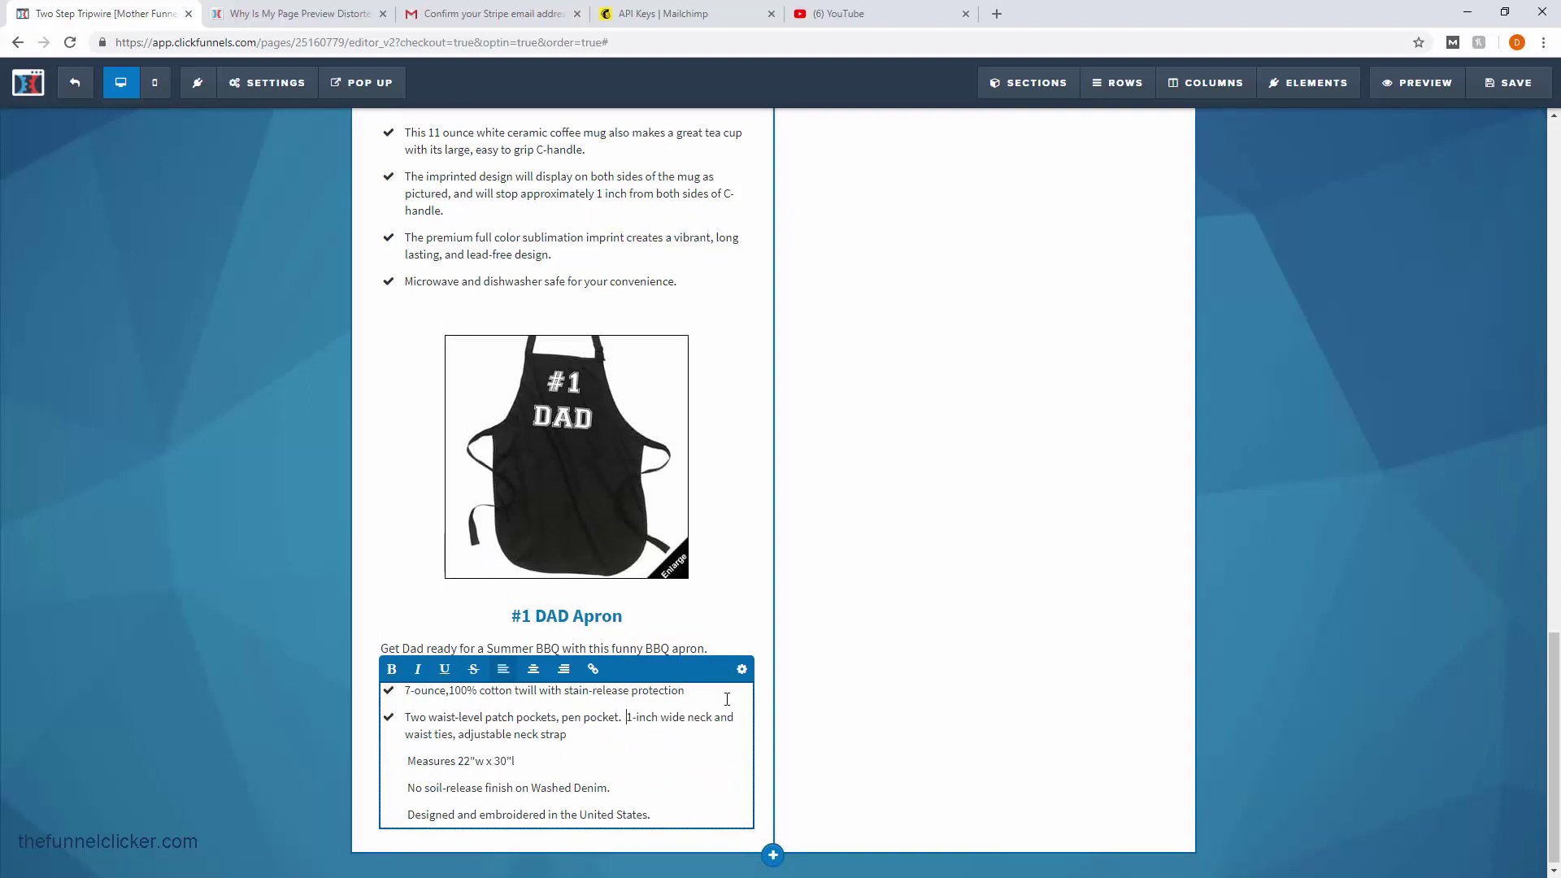
pyautogui.press('Return')
pyautogui.press('Down')
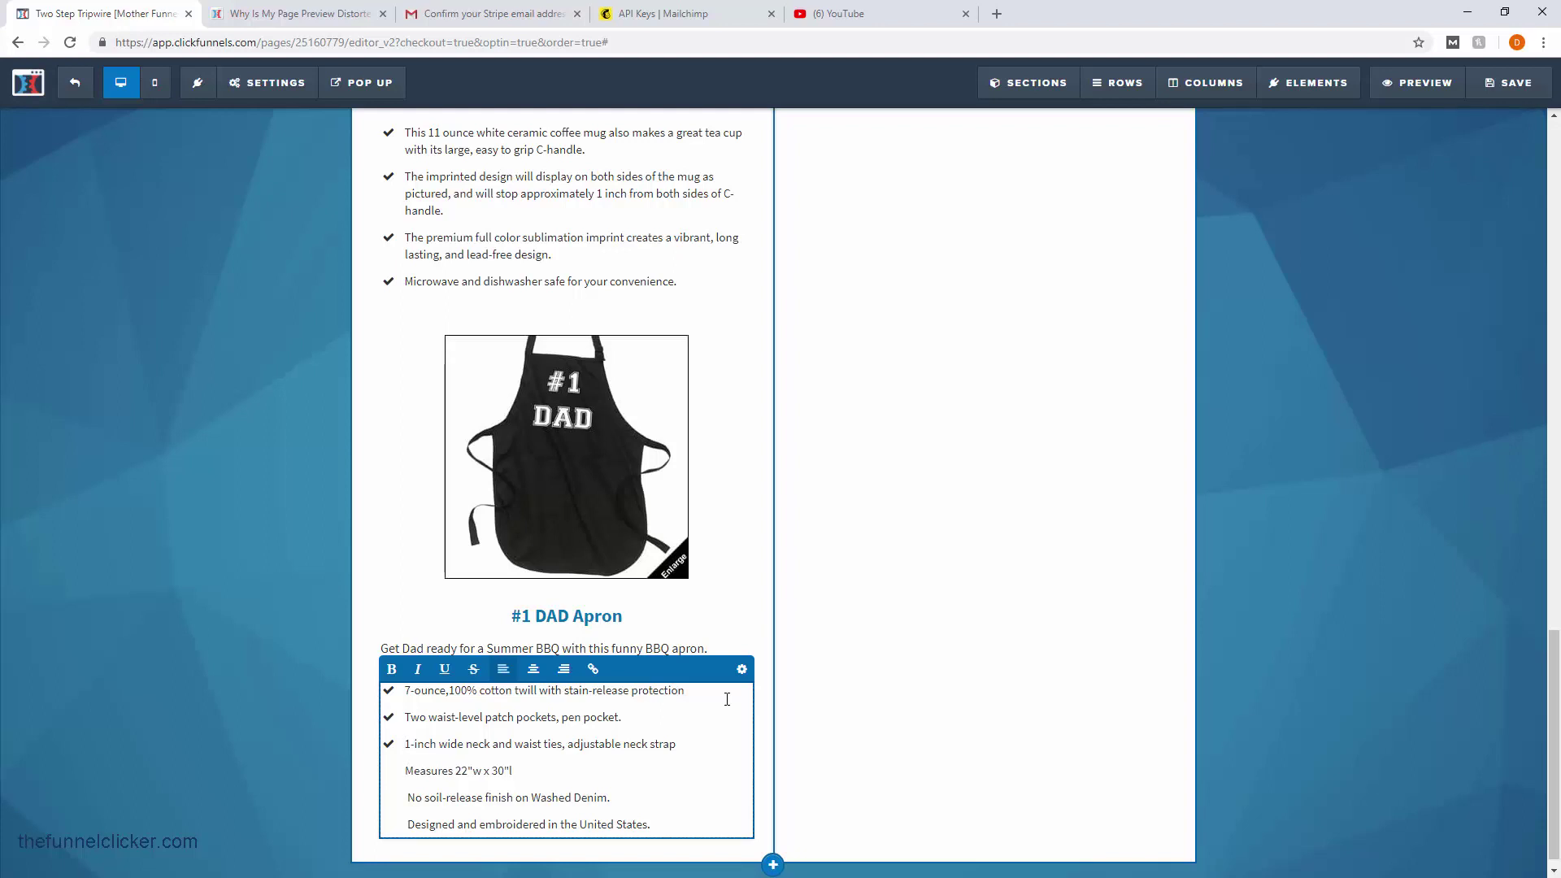
# - Make the apron's "Measures 22"w x 30"l", "No soil-release finish" and "Designed and embroidered" lines separate check-marked bullets and finish editing the list
pyautogui.press('BackSpace')
pyautogui.press('Return')
pyautogui.press('Down')
pyautogui.press('BackSpace')
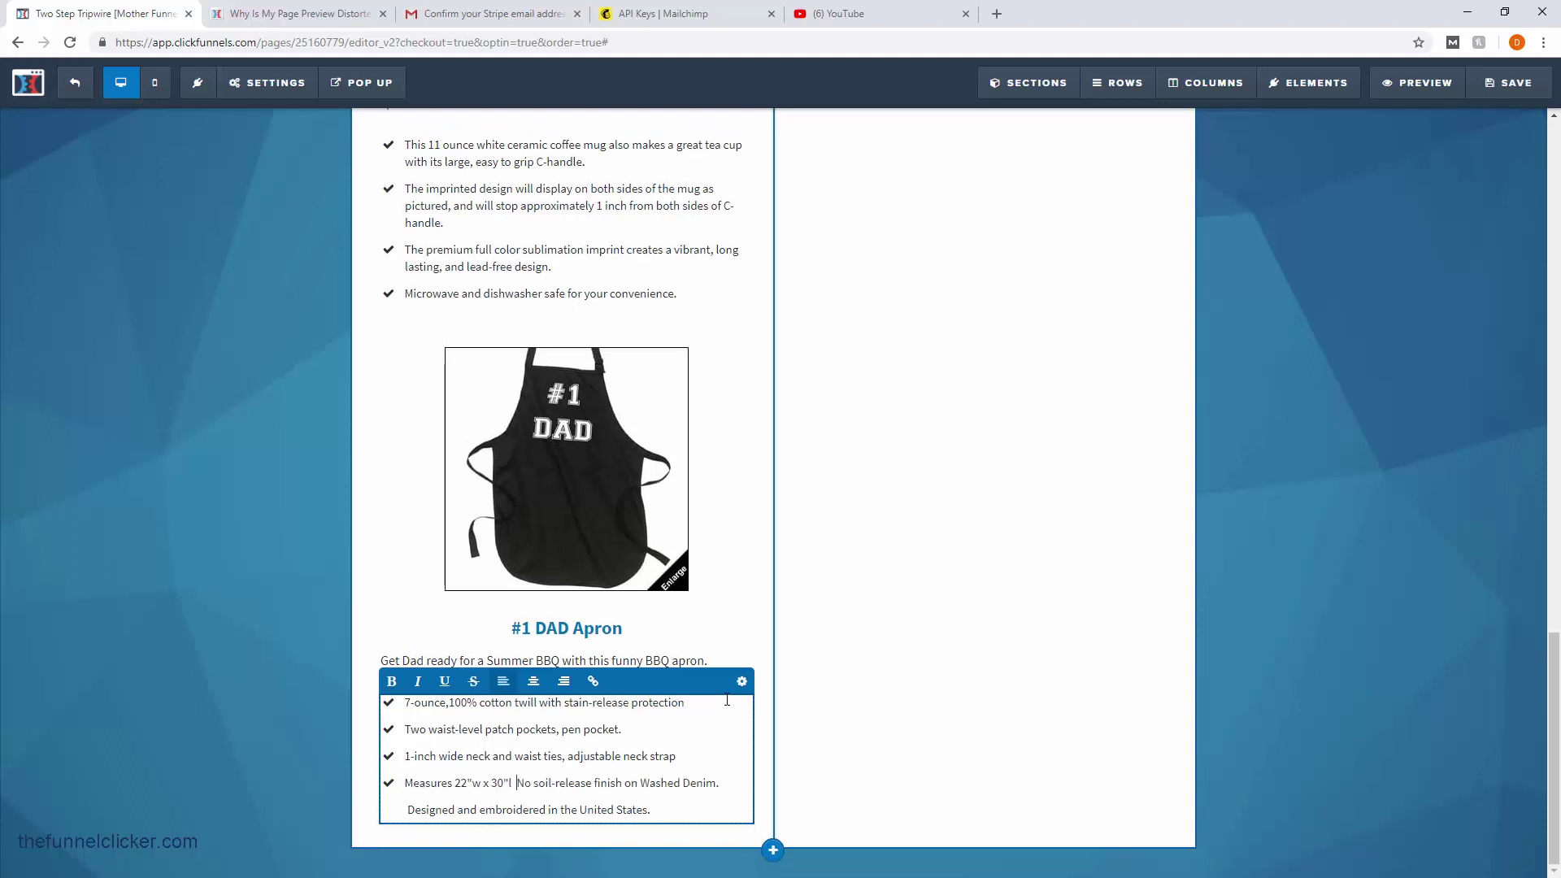
pyautogui.press('Return')
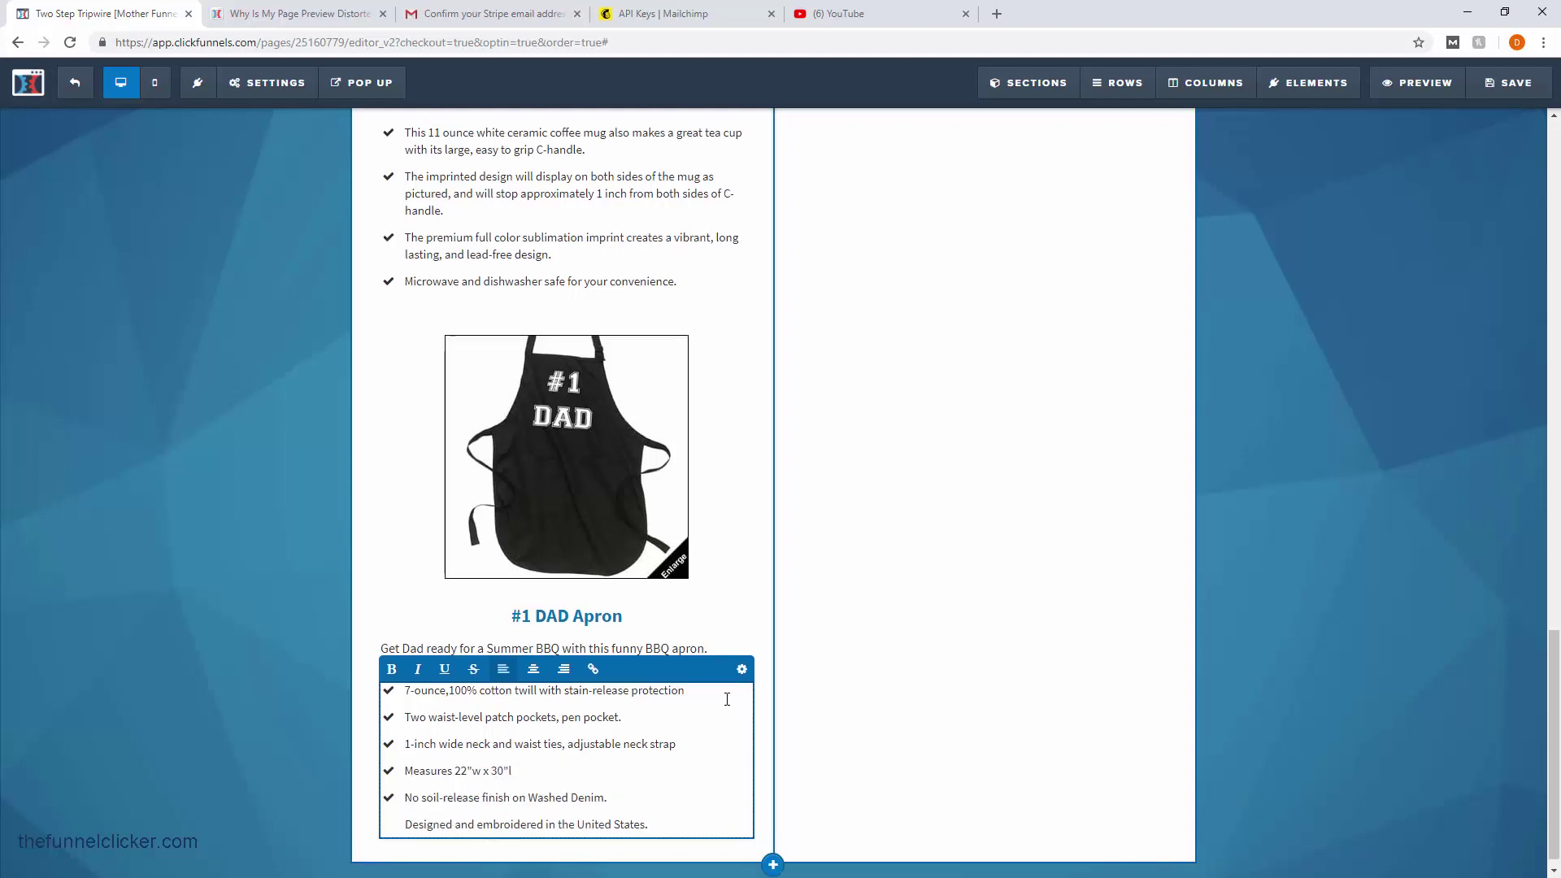
pyautogui.press('BackSpace')
pyautogui.press('Return')
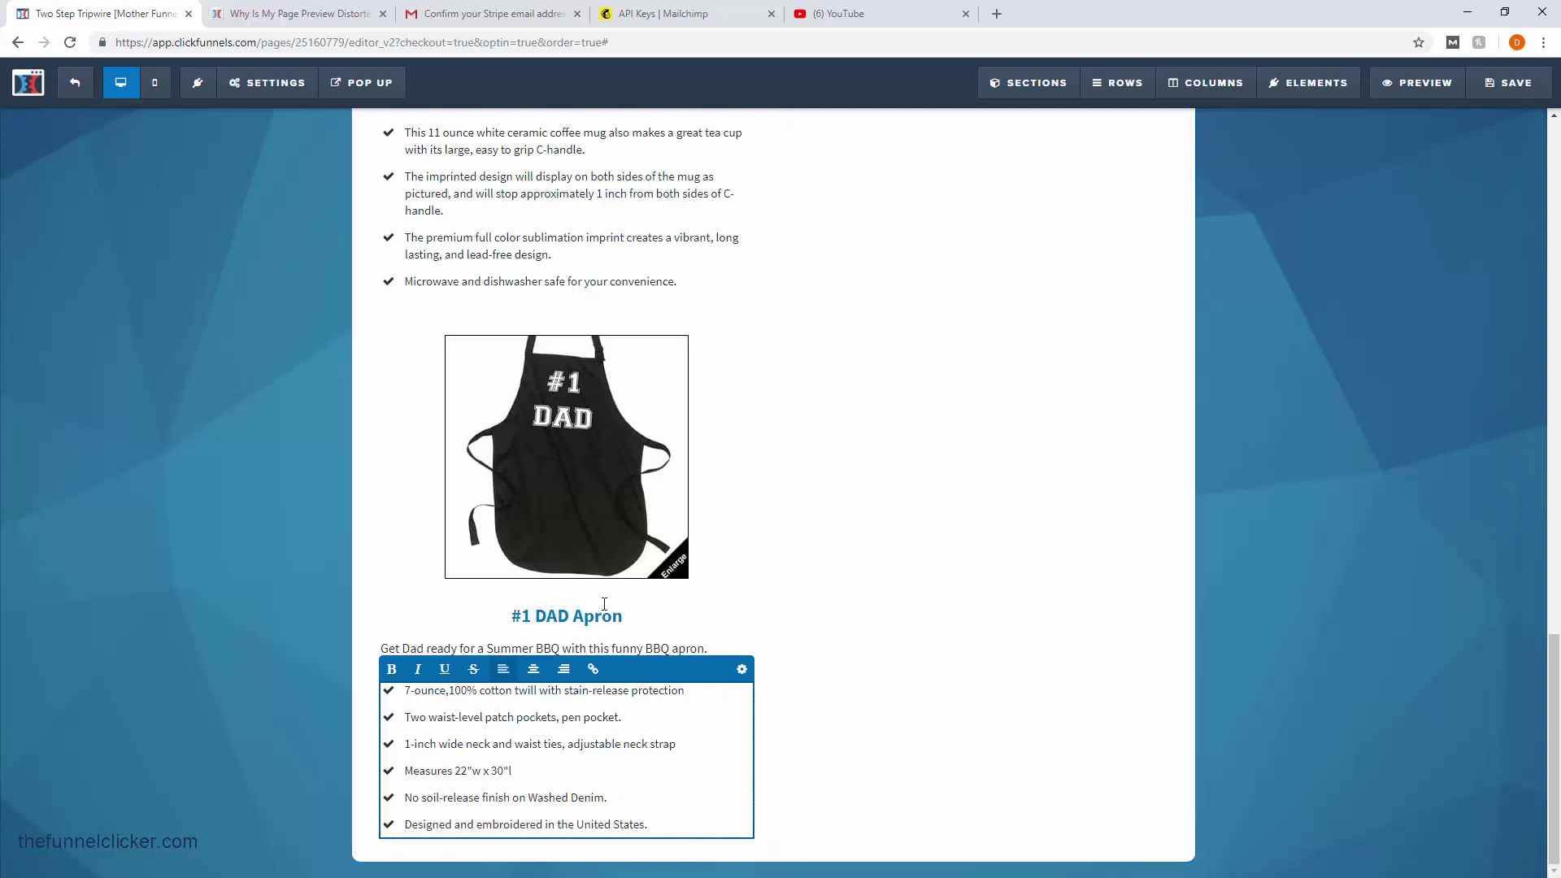
pyautogui.click(354, 542)
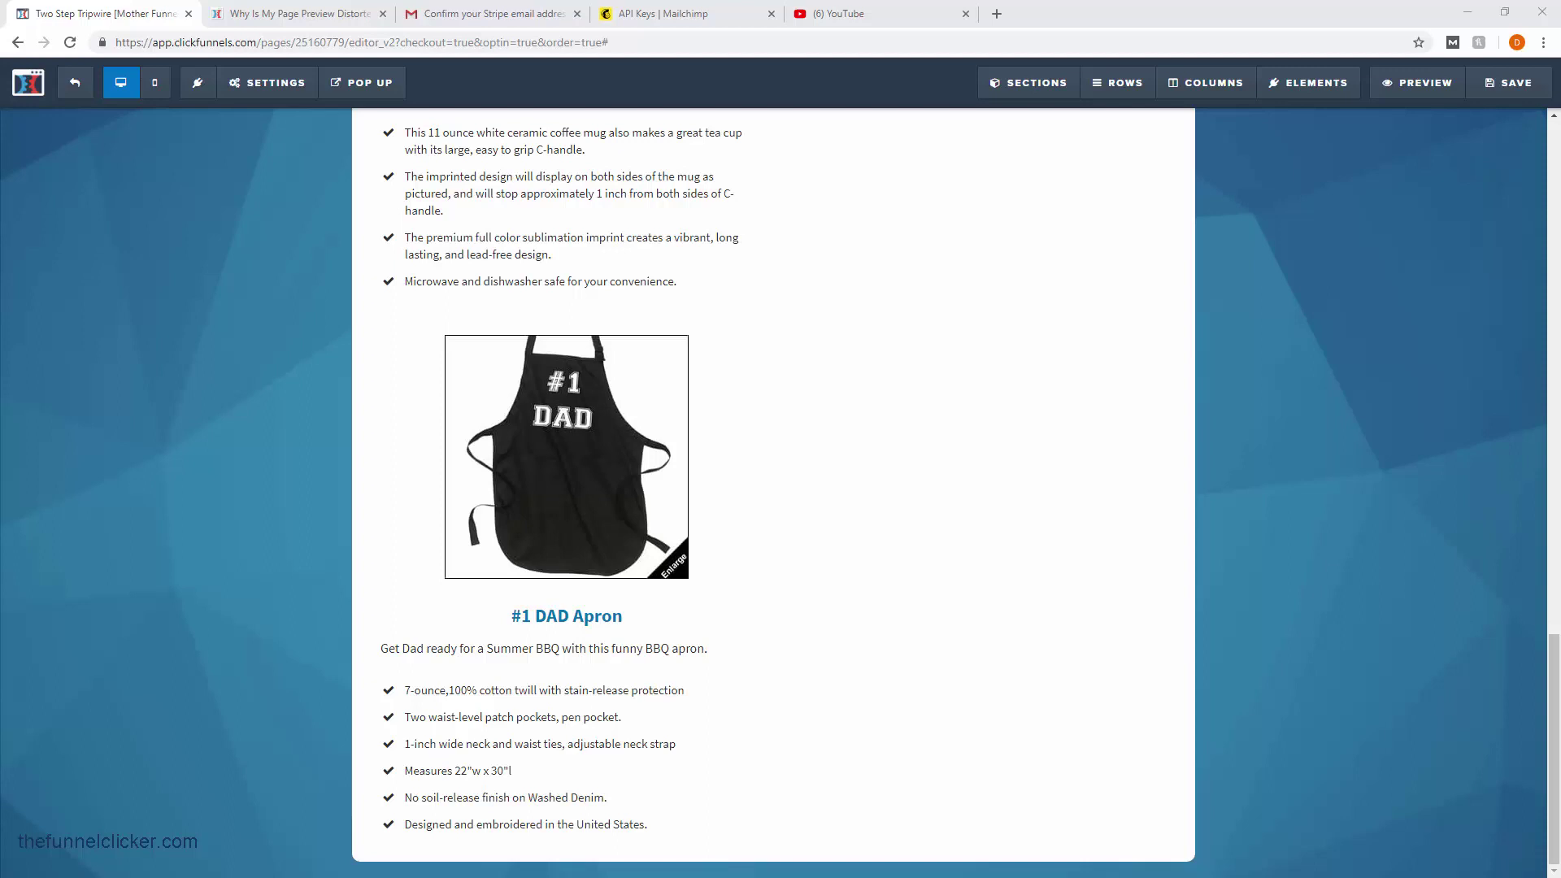
# - Replace the #1 DAD Shirt bullet text with two check-marked bullets, "5.3-ounce, 100% cotton" and "Designed and printed in the USA."
pyautogui.click(664, 284)
pyautogui.scroll(3, 664, 283)
pyautogui.moveTo(682, 526); pyautogui.dragTo(413, 378)
pyautogui.rightClick(453, 392)
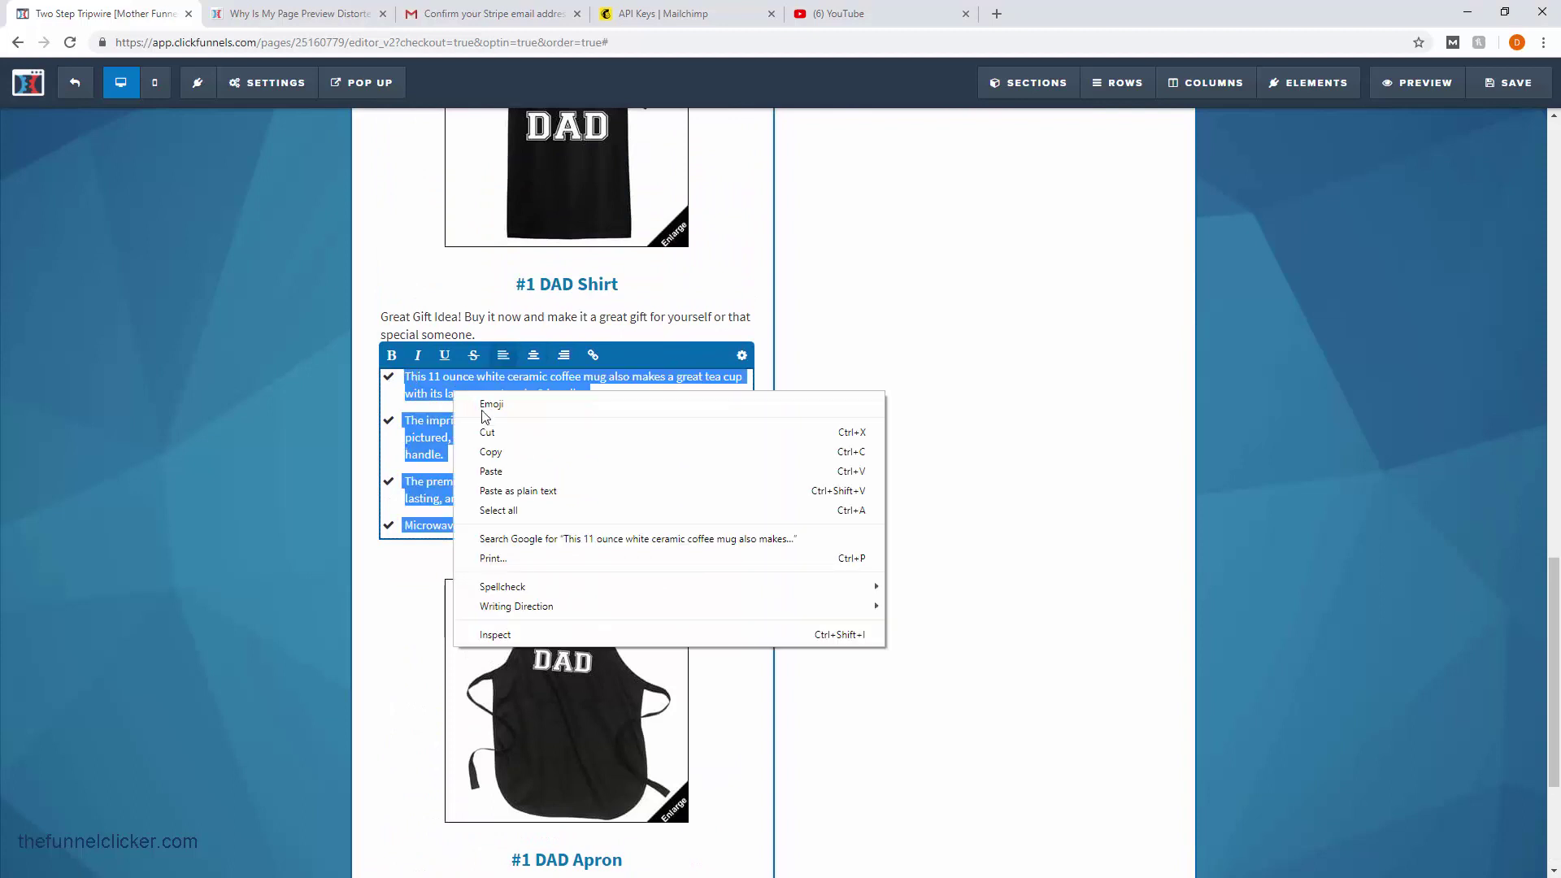
pyautogui.click(499, 472)
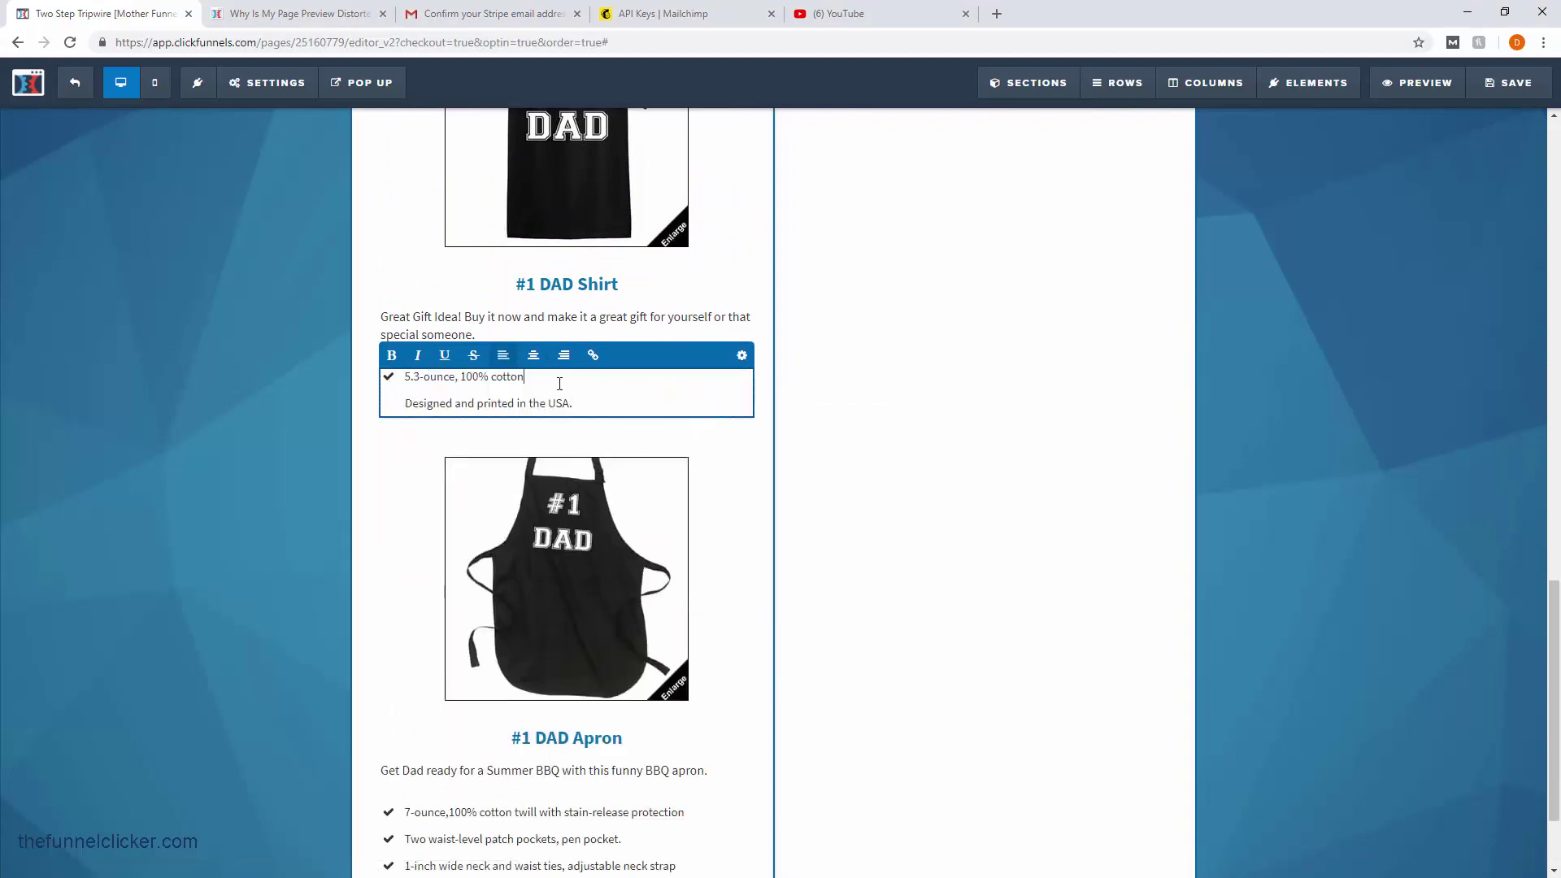
pyautogui.press('BackSpace')
pyautogui.press('Return')
pyautogui.click(241, 429)
# - Replace the mug text in the #1 DAD Hat bullet list with the copied hat features, starting with "The best Father's Day gift"
pyautogui.scroll(6, 418, 543)
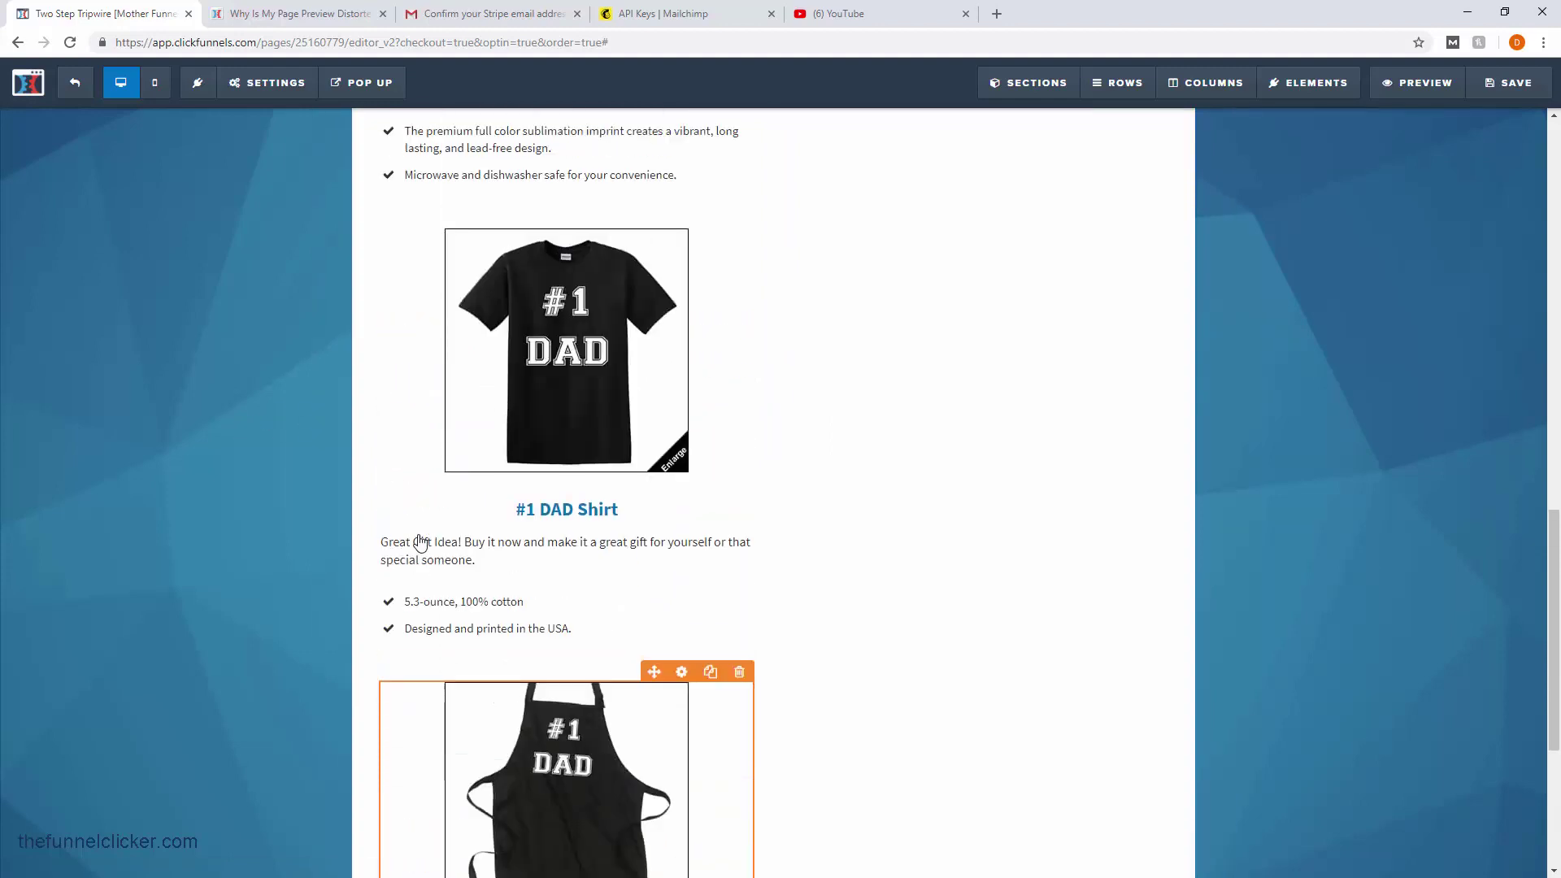
pyautogui.scroll(2, 419, 543)
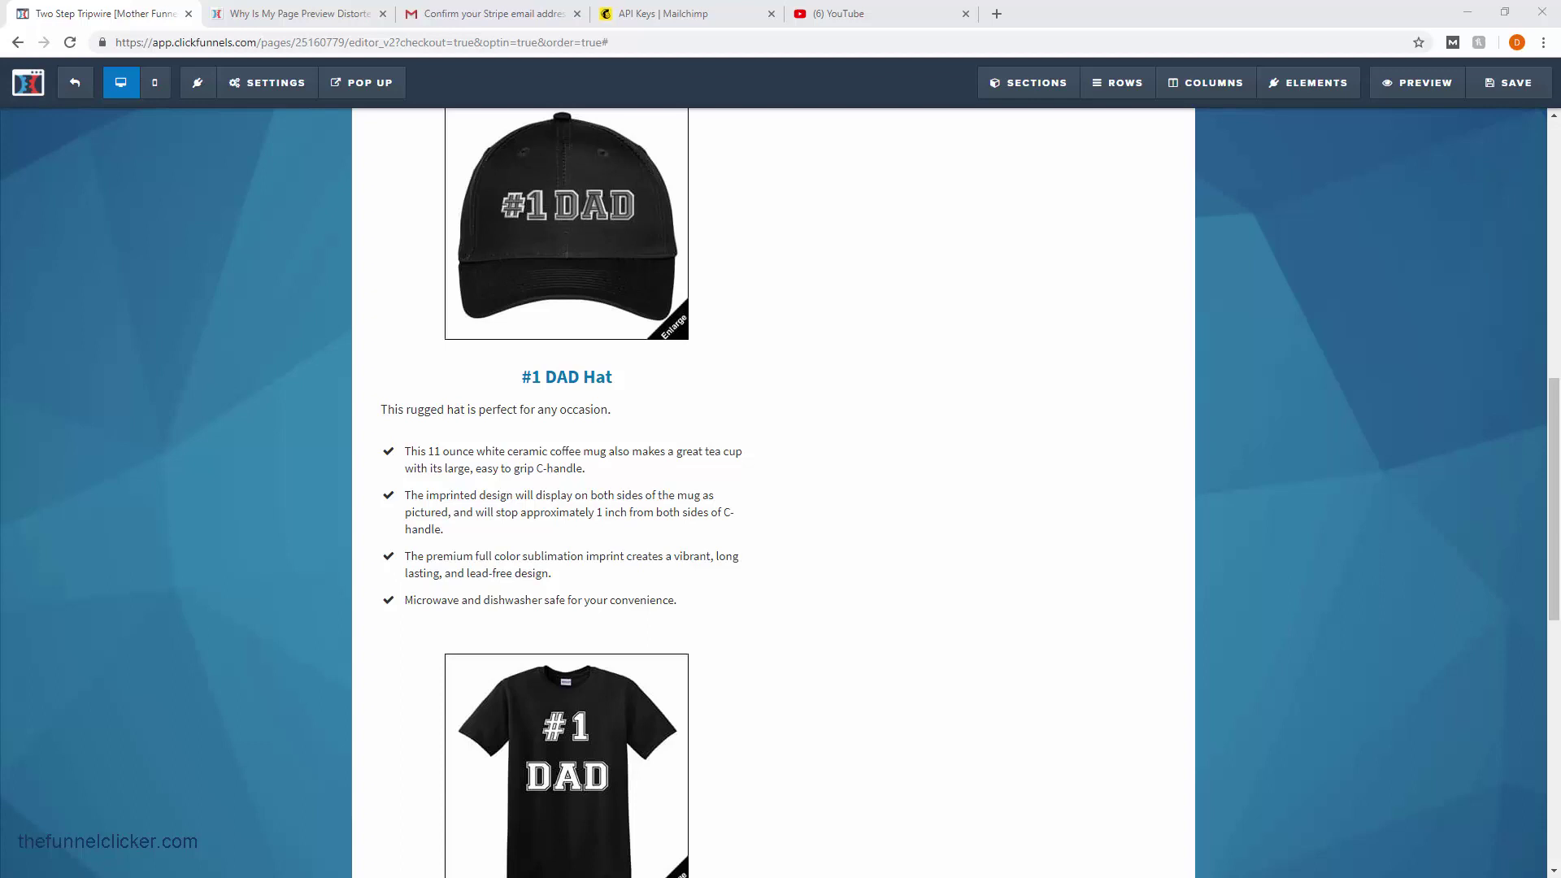
pyautogui.click(619, 517)
pyautogui.moveTo(686, 603); pyautogui.dragTo(430, 457)
pyautogui.rightClick(430, 457)
pyautogui.click(636, 519)
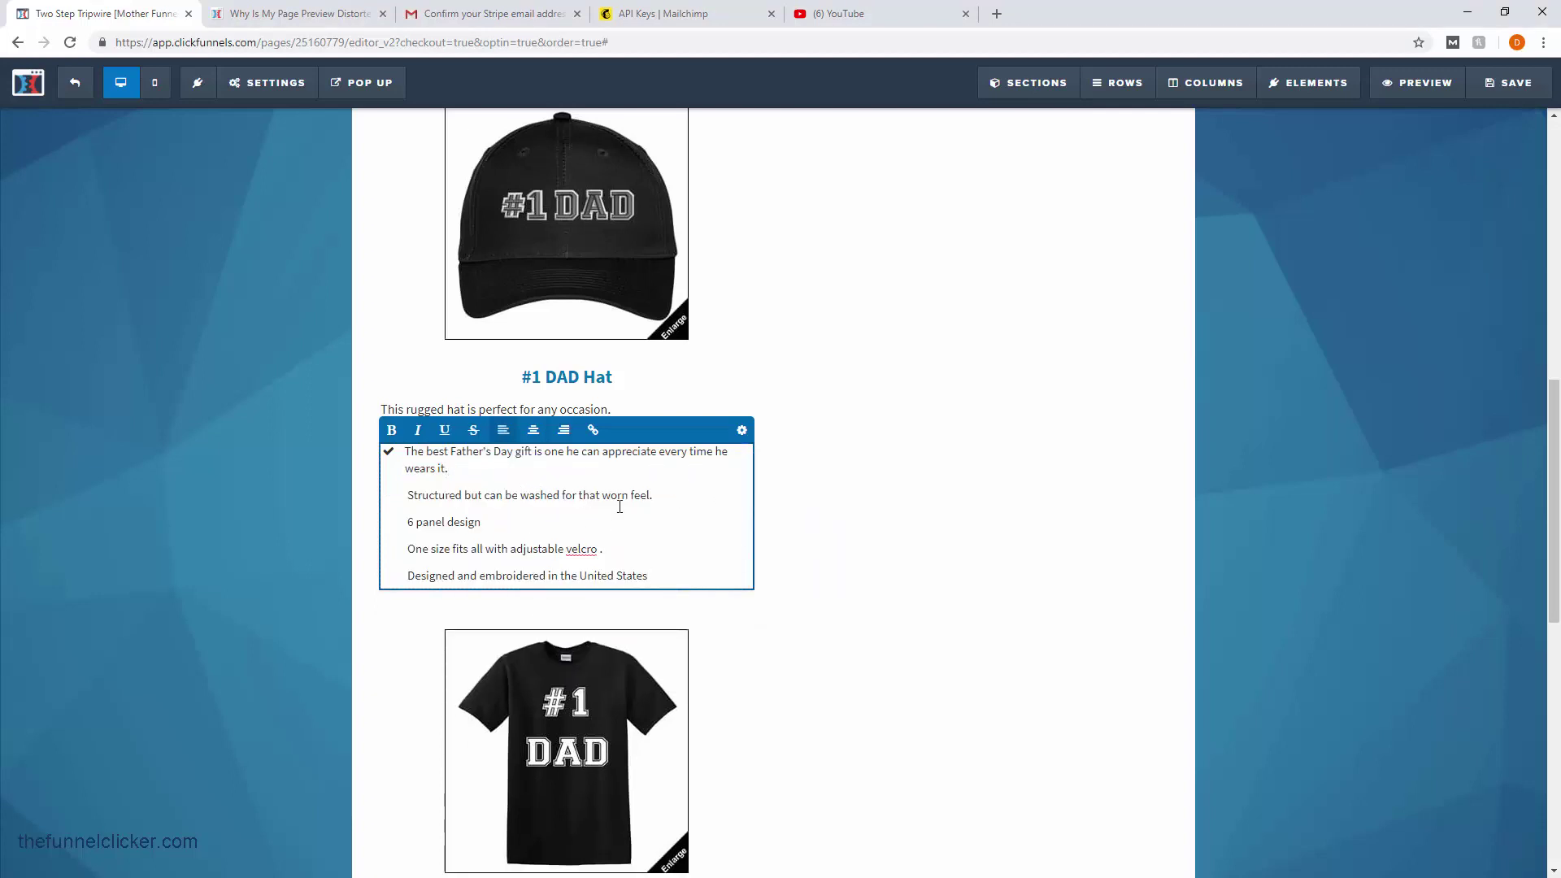
# - Make each hat feature from "Structured but can be washed" to "Designed and embroidered in the United States" its own check-marked bullet
pyautogui.press('BackSpace')
pyautogui.press('Return')
pyautogui.press('Down')
pyautogui.press('BackSpace')
pyautogui.press('Return')
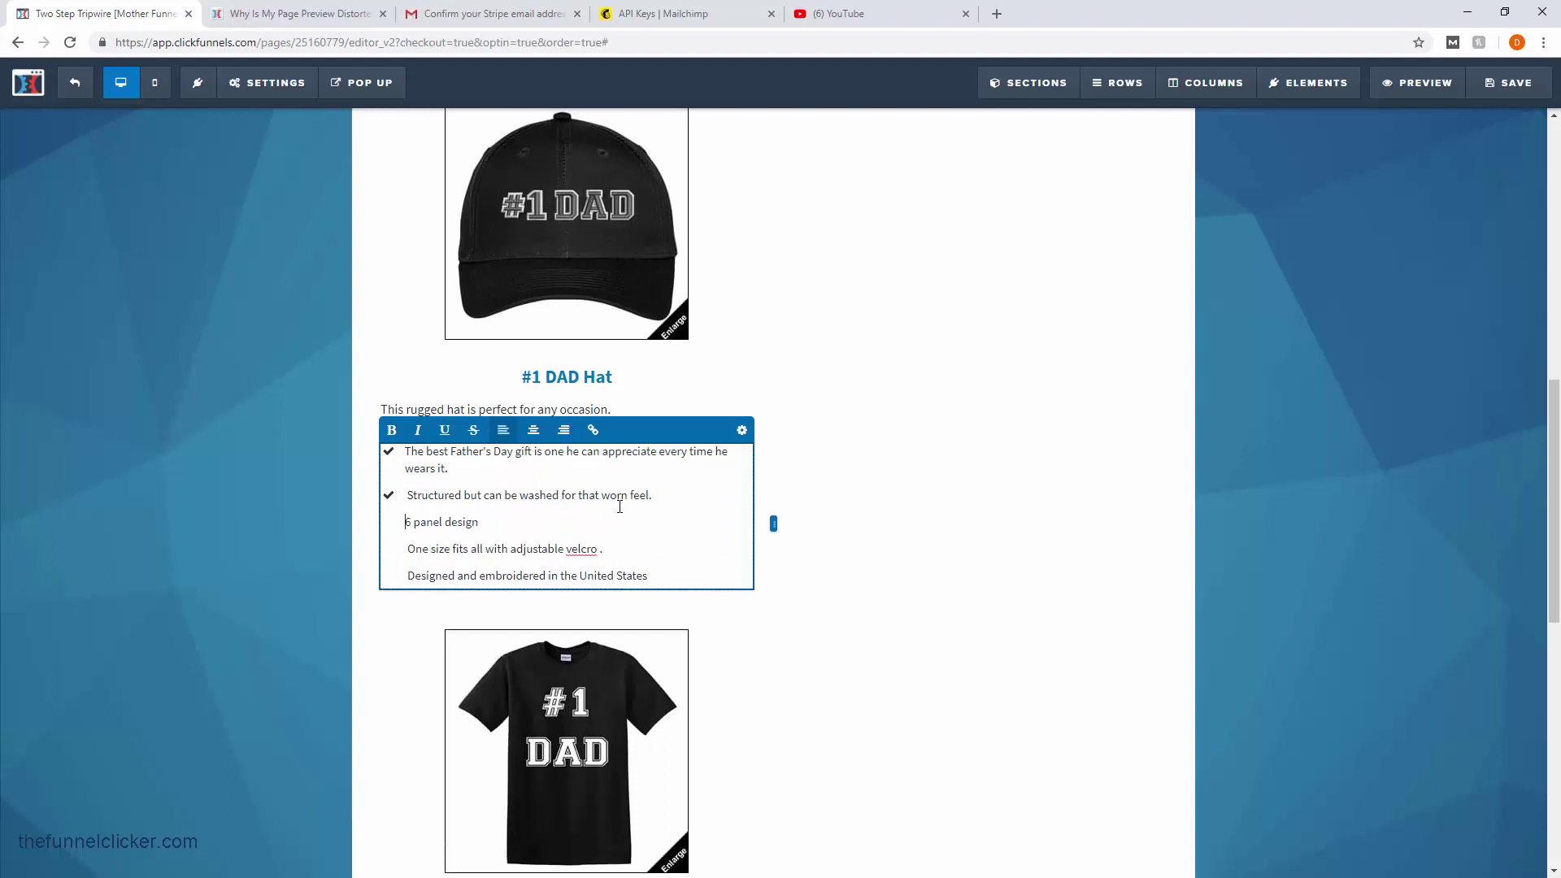
pyautogui.press('Down')
pyautogui.press('BackSpace')
pyautogui.press('Return')
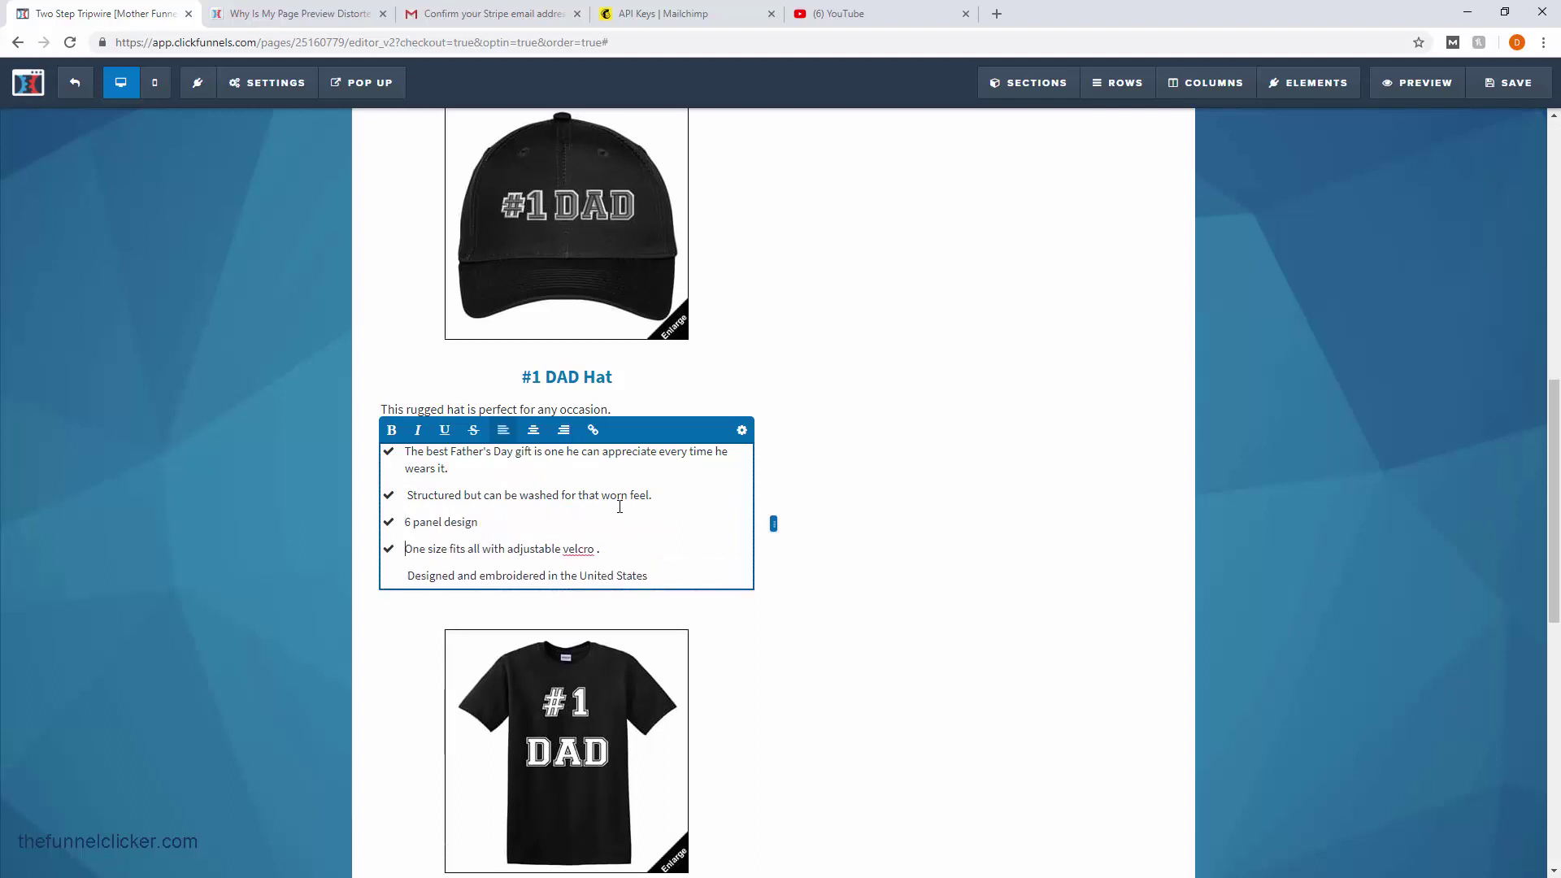
pyautogui.press('BackSpace')
pyautogui.press('Return')
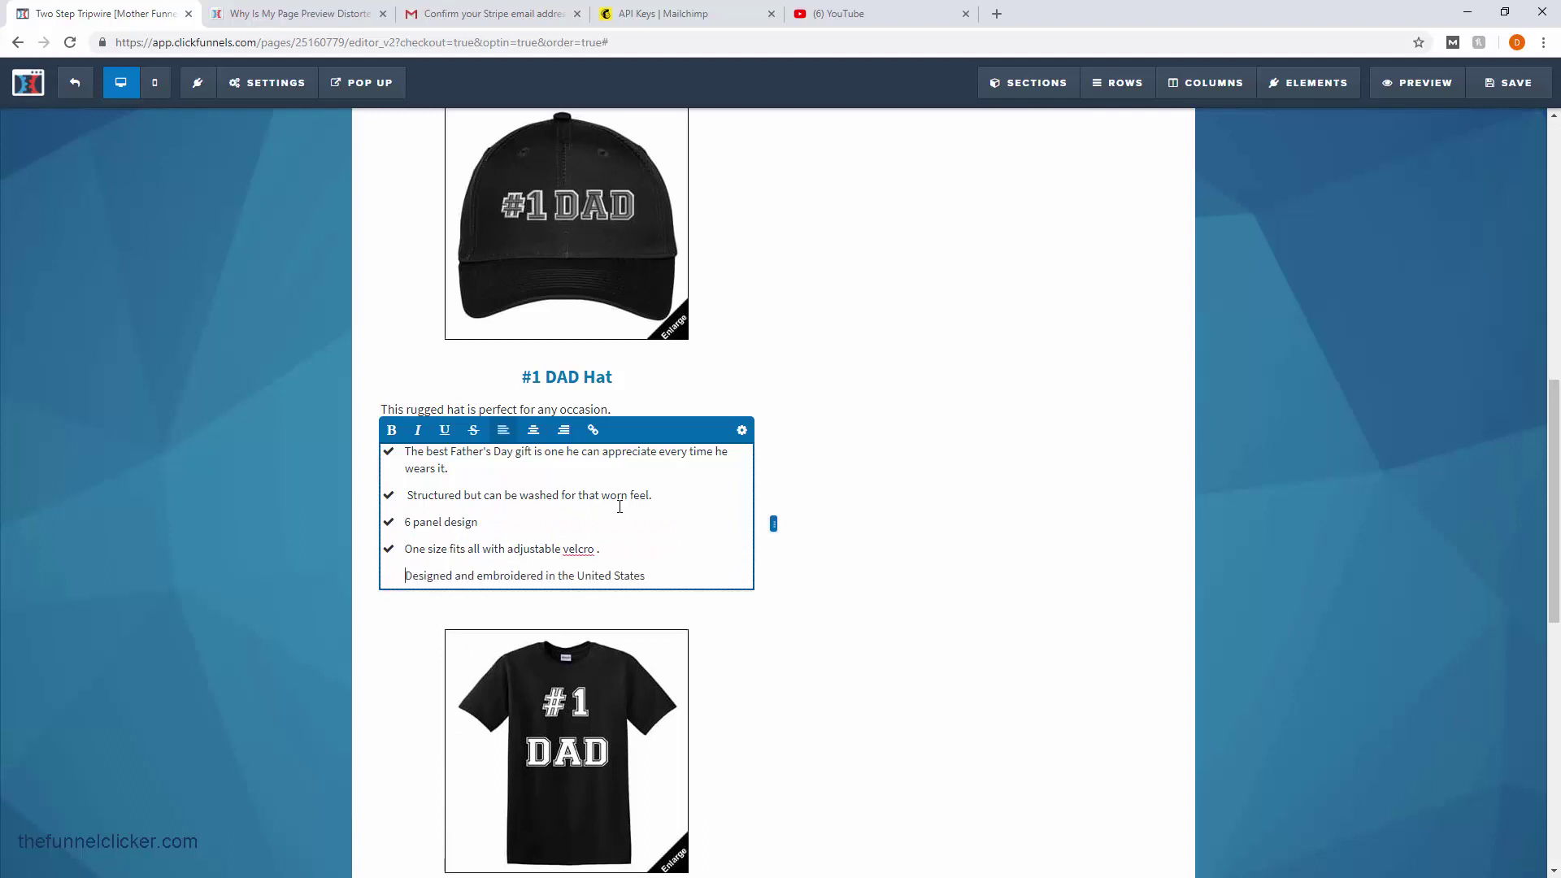
pyautogui.click(183, 451)
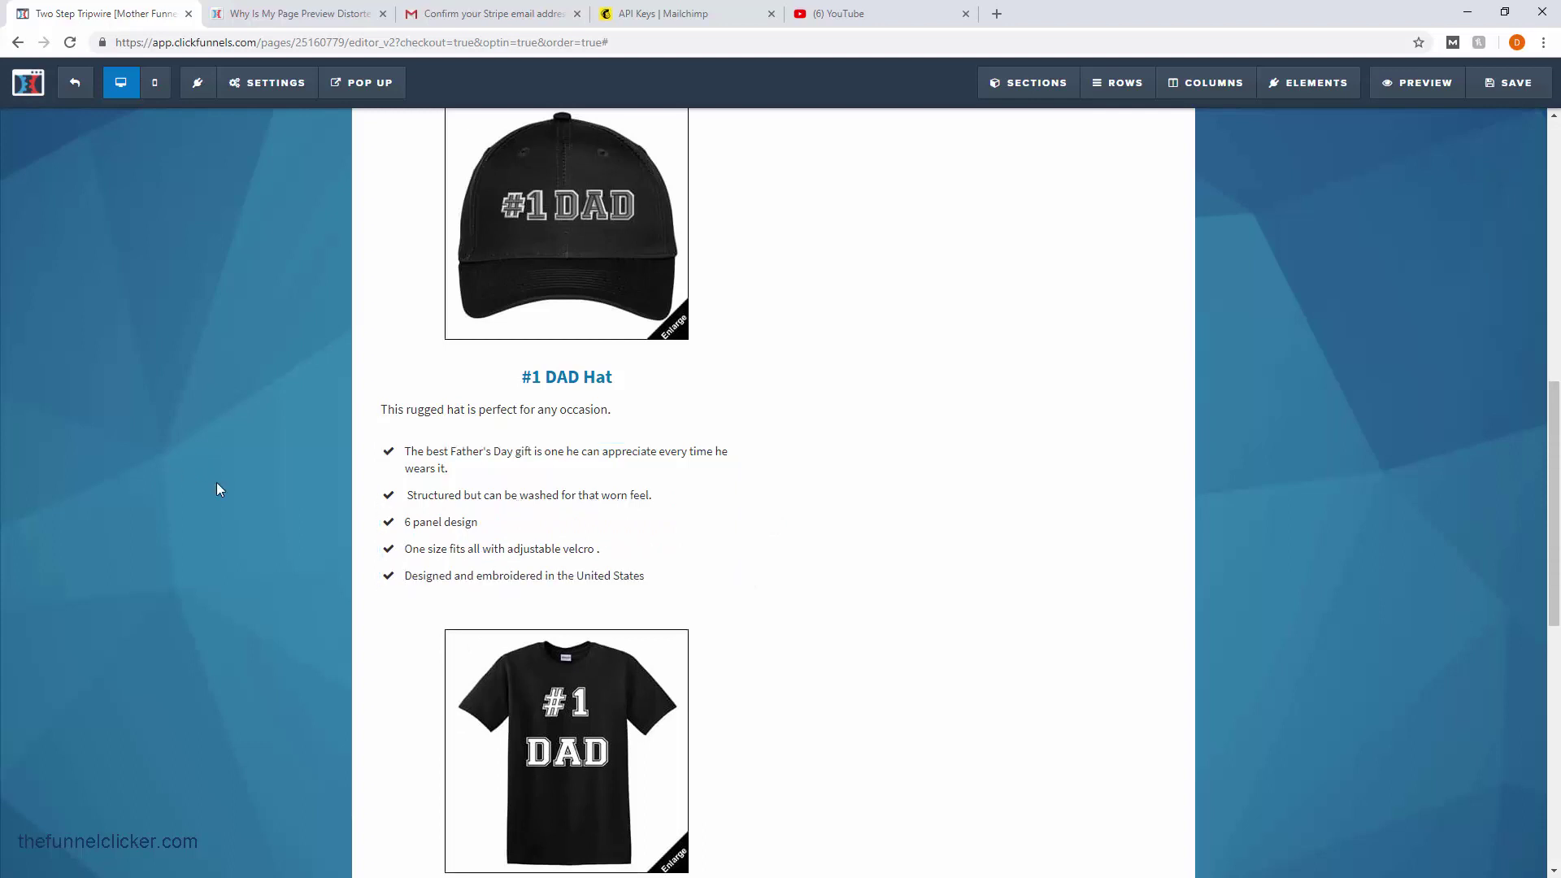
# - Save the order page, look through its preview, and return to the page editor
pyautogui.click(1511, 82)
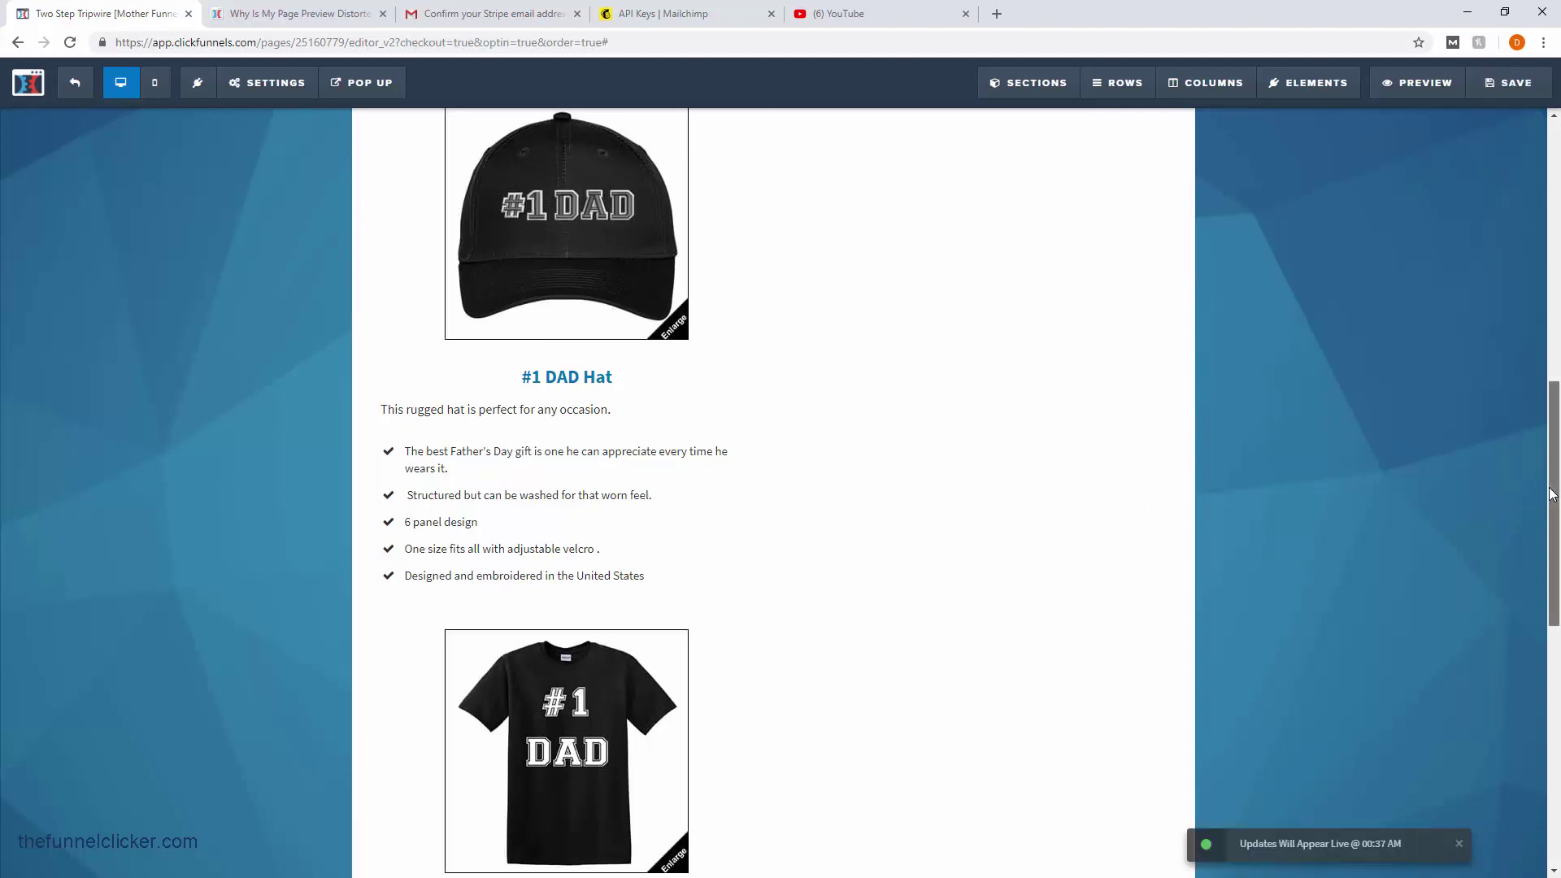
pyautogui.moveTo(1553, 495); pyautogui.dragTo(1467, 186)
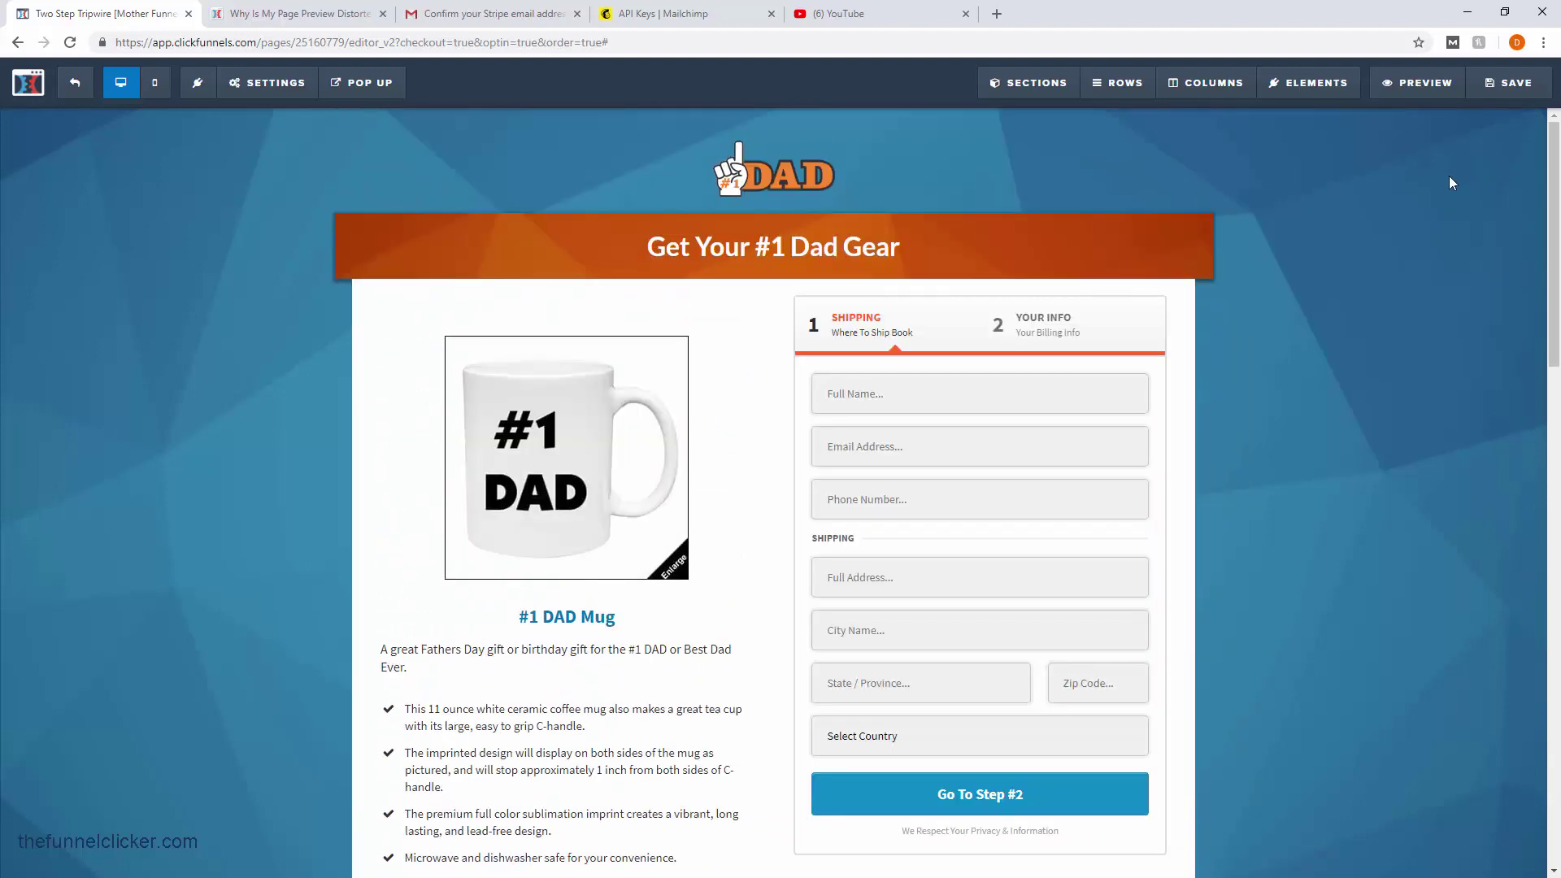
pyautogui.click(1407, 91)
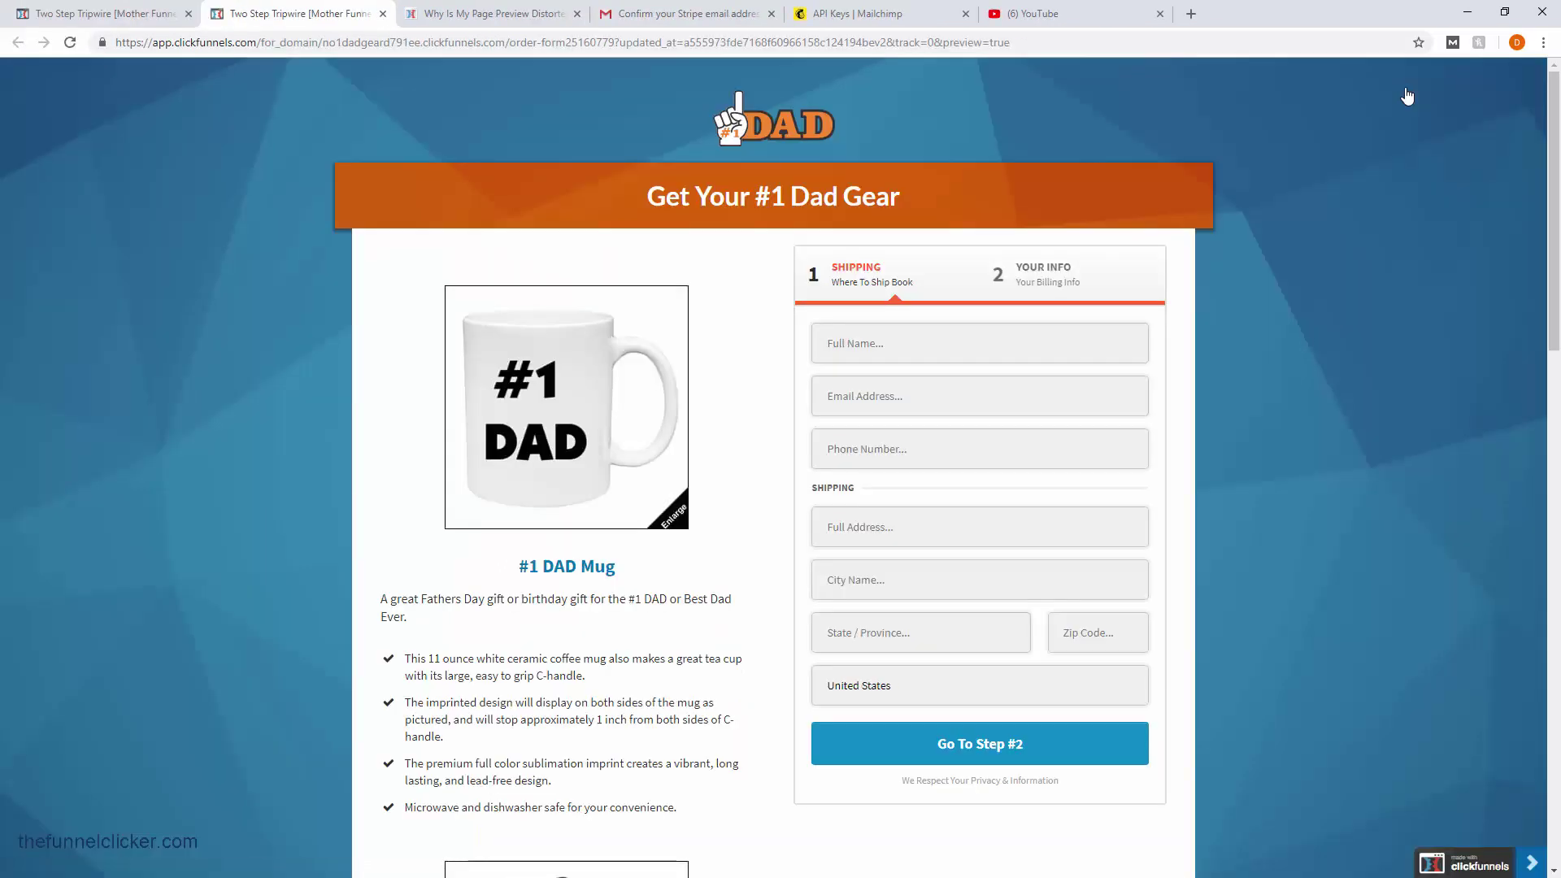
pyautogui.moveTo(1551, 112); pyautogui.dragTo(1462, 257)
pyautogui.click(382, 14)
pyautogui.click(382, 14)
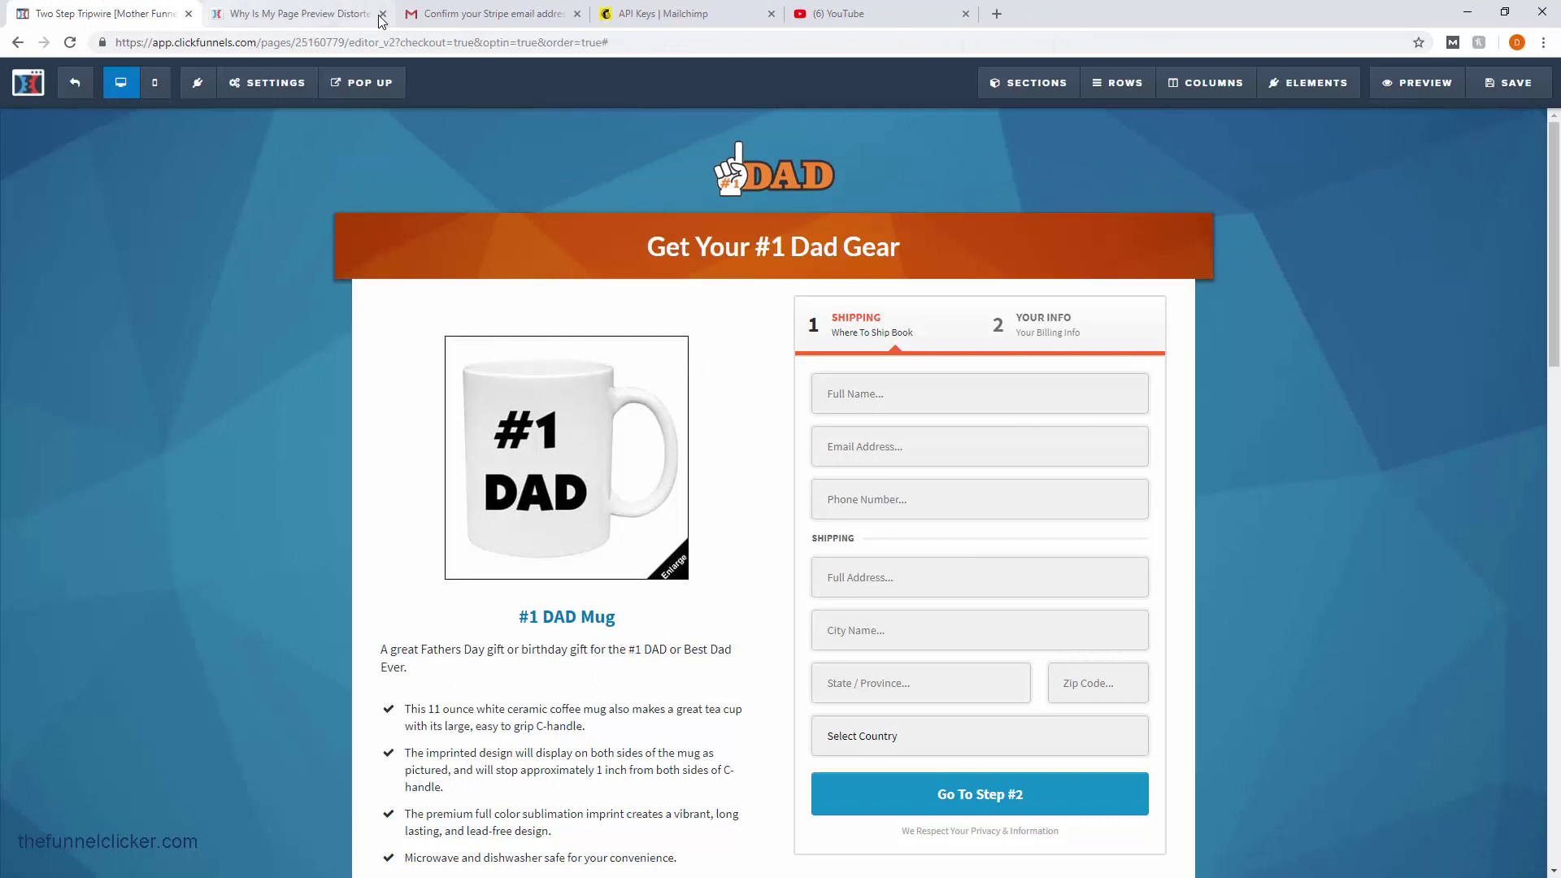
# - Exit the page editor to the funnel's Order Form step and go to the account's Payment Gateways settings
pyautogui.click(85, 94)
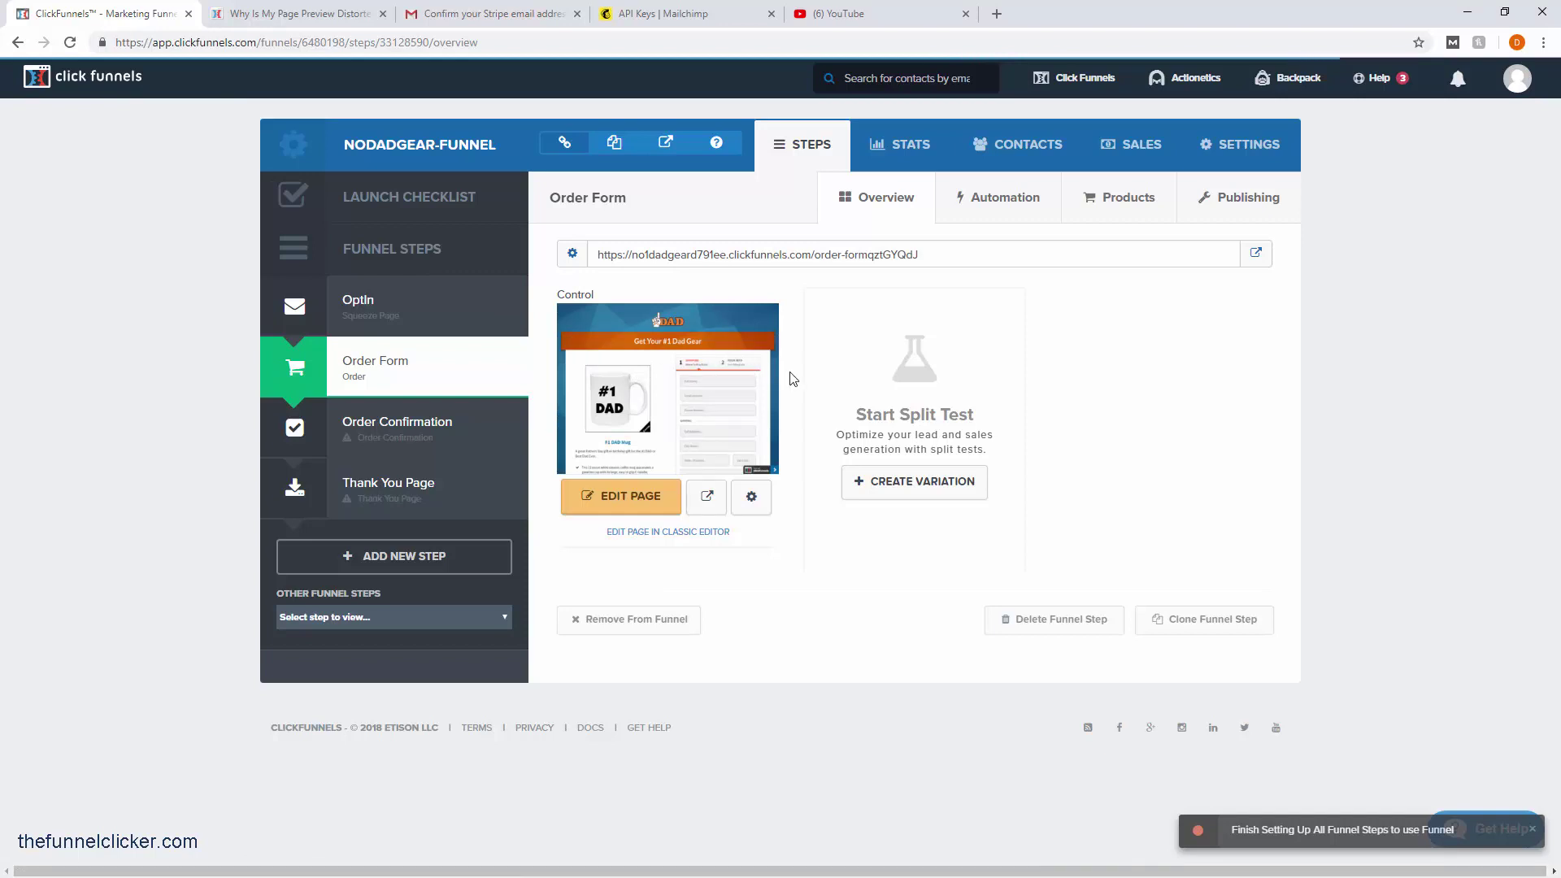
pyautogui.click(1123, 200)
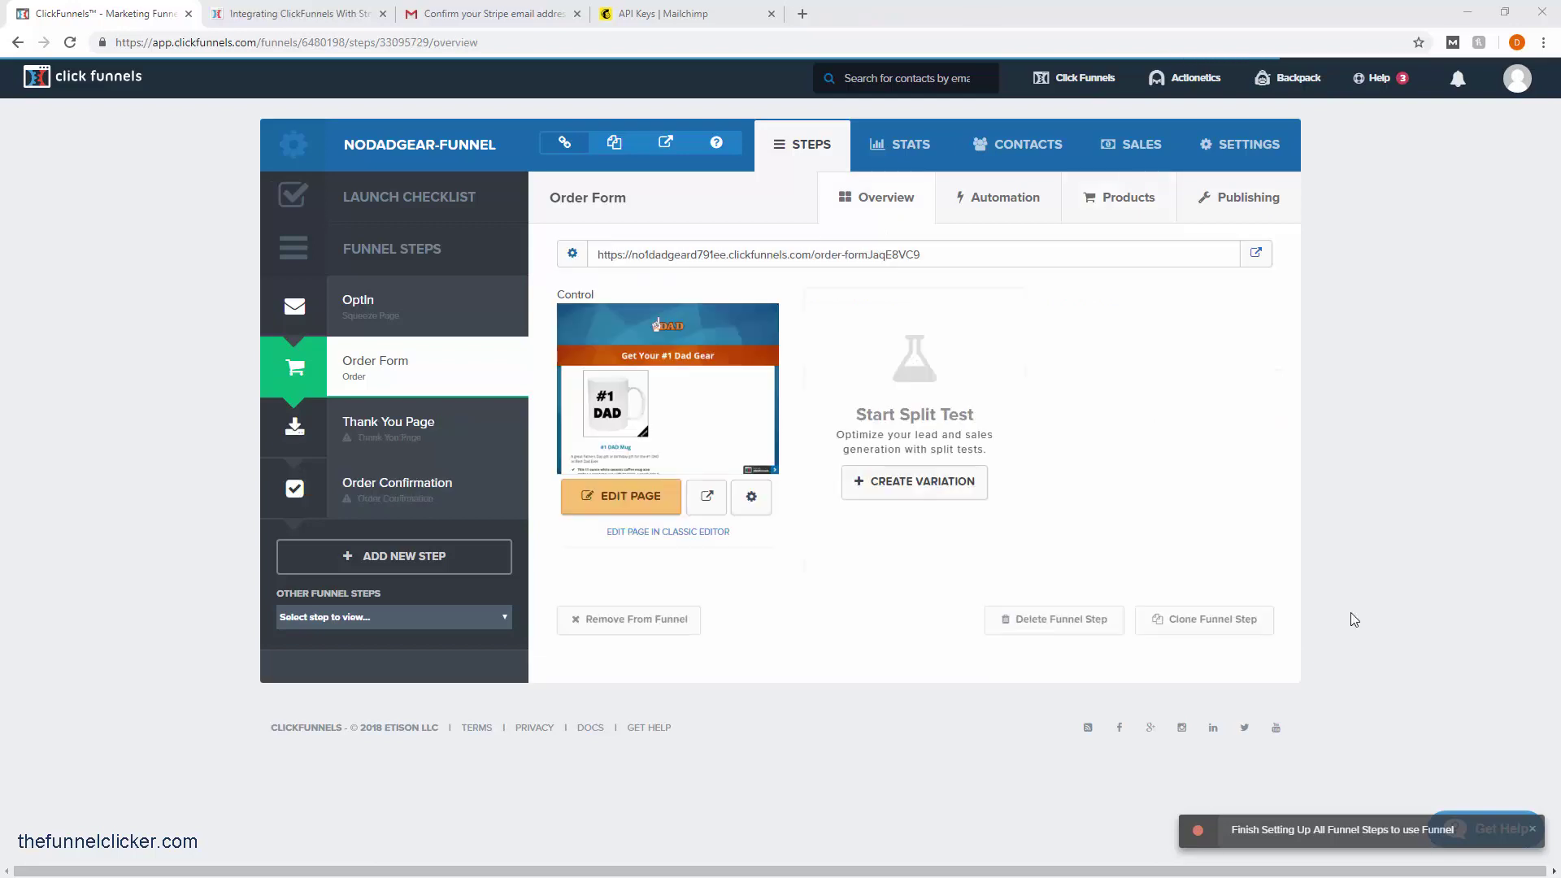
pyautogui.click(1517, 78)
pyautogui.click(1443, 115)
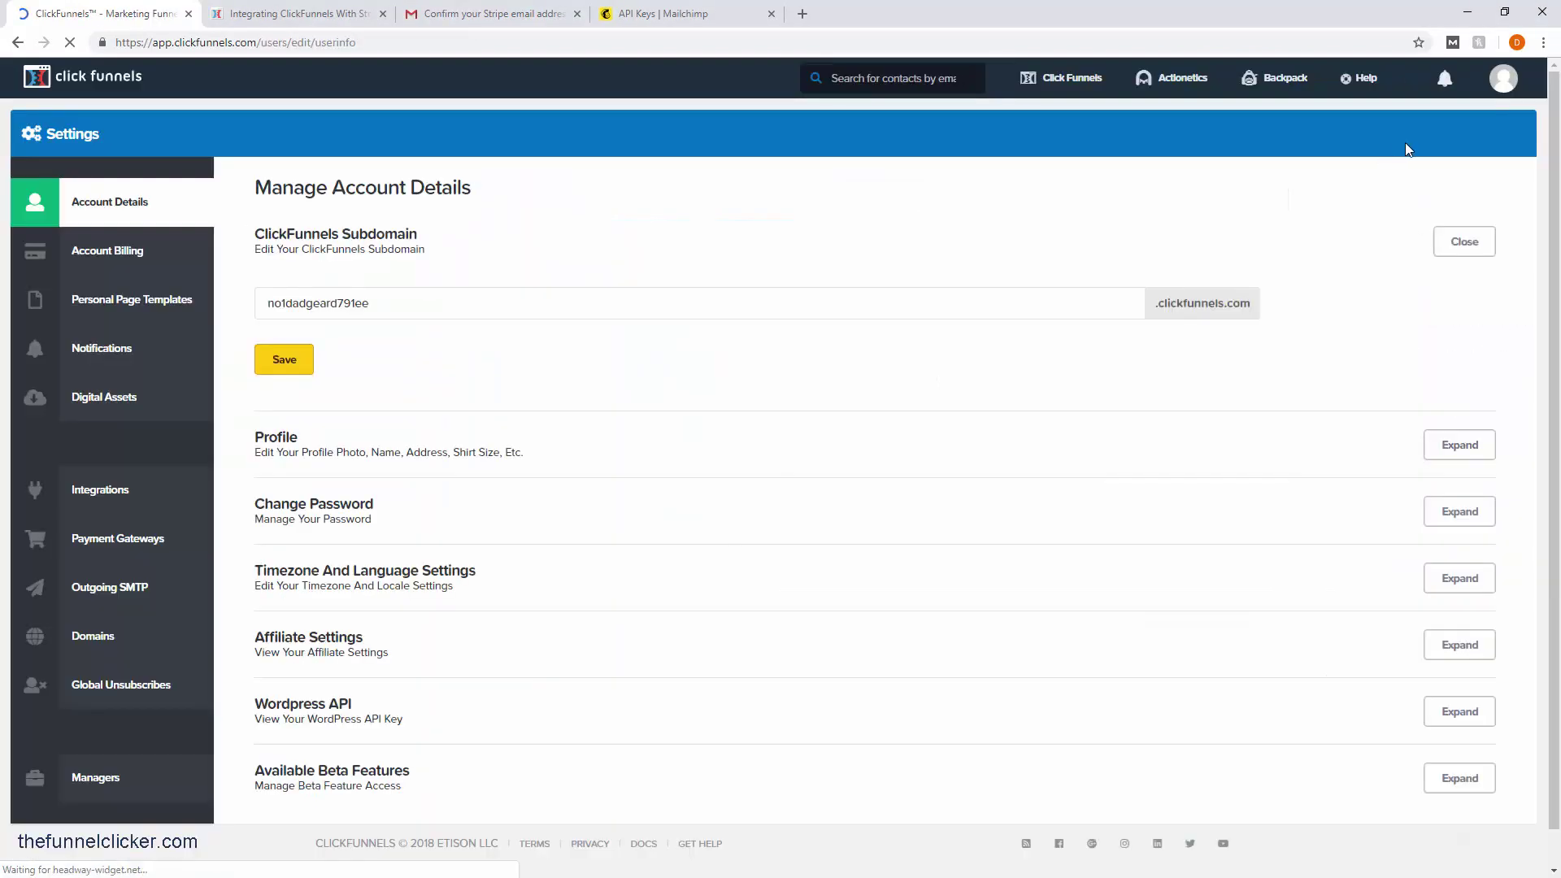
pyautogui.click(1503, 78)
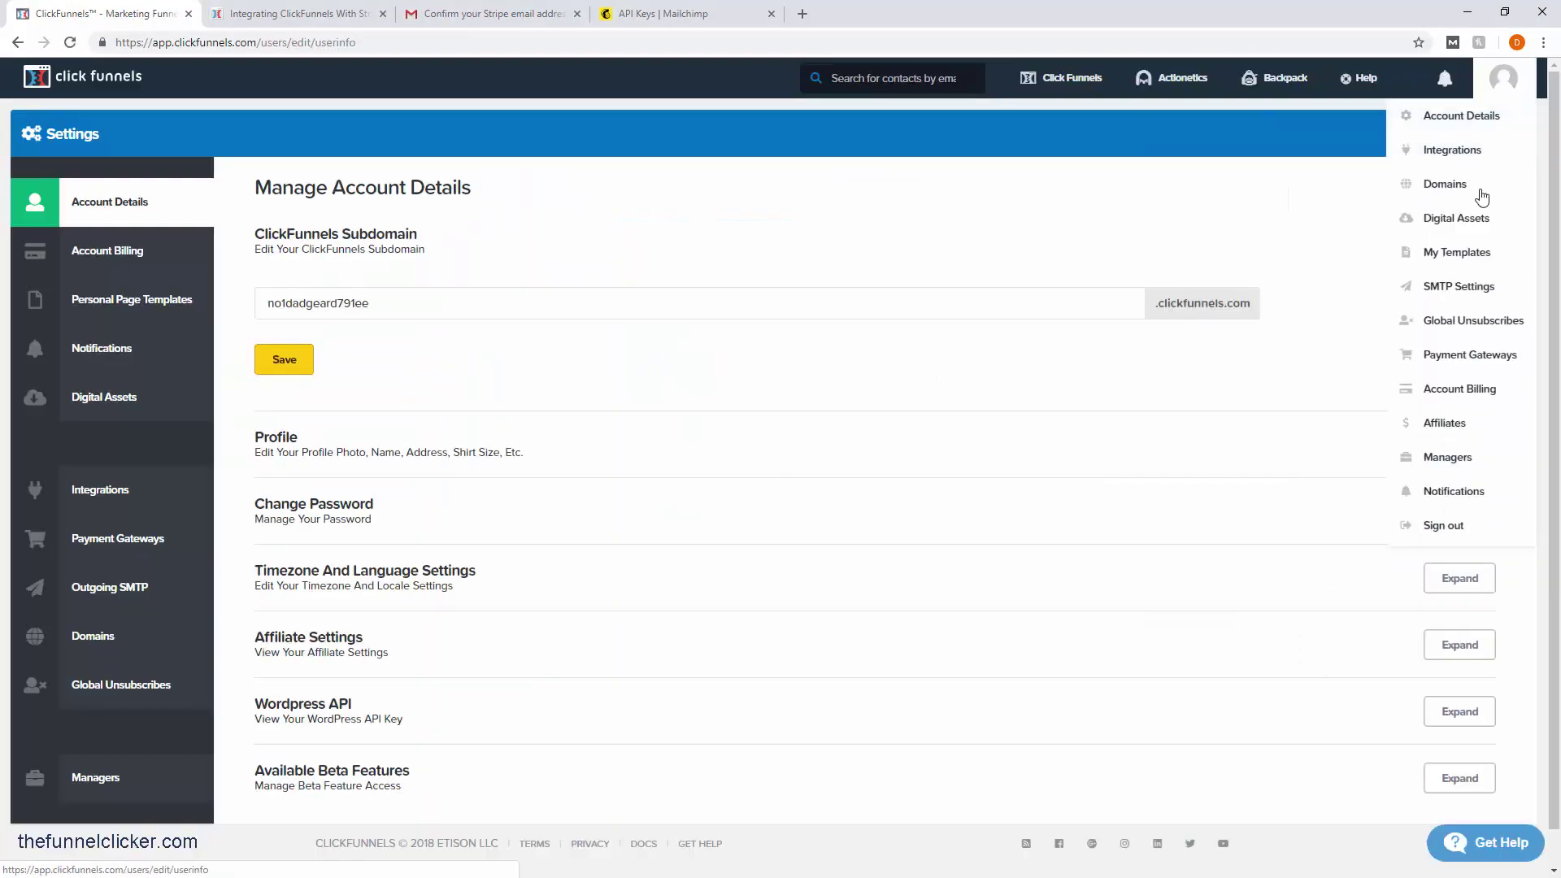
pyautogui.click(1476, 357)
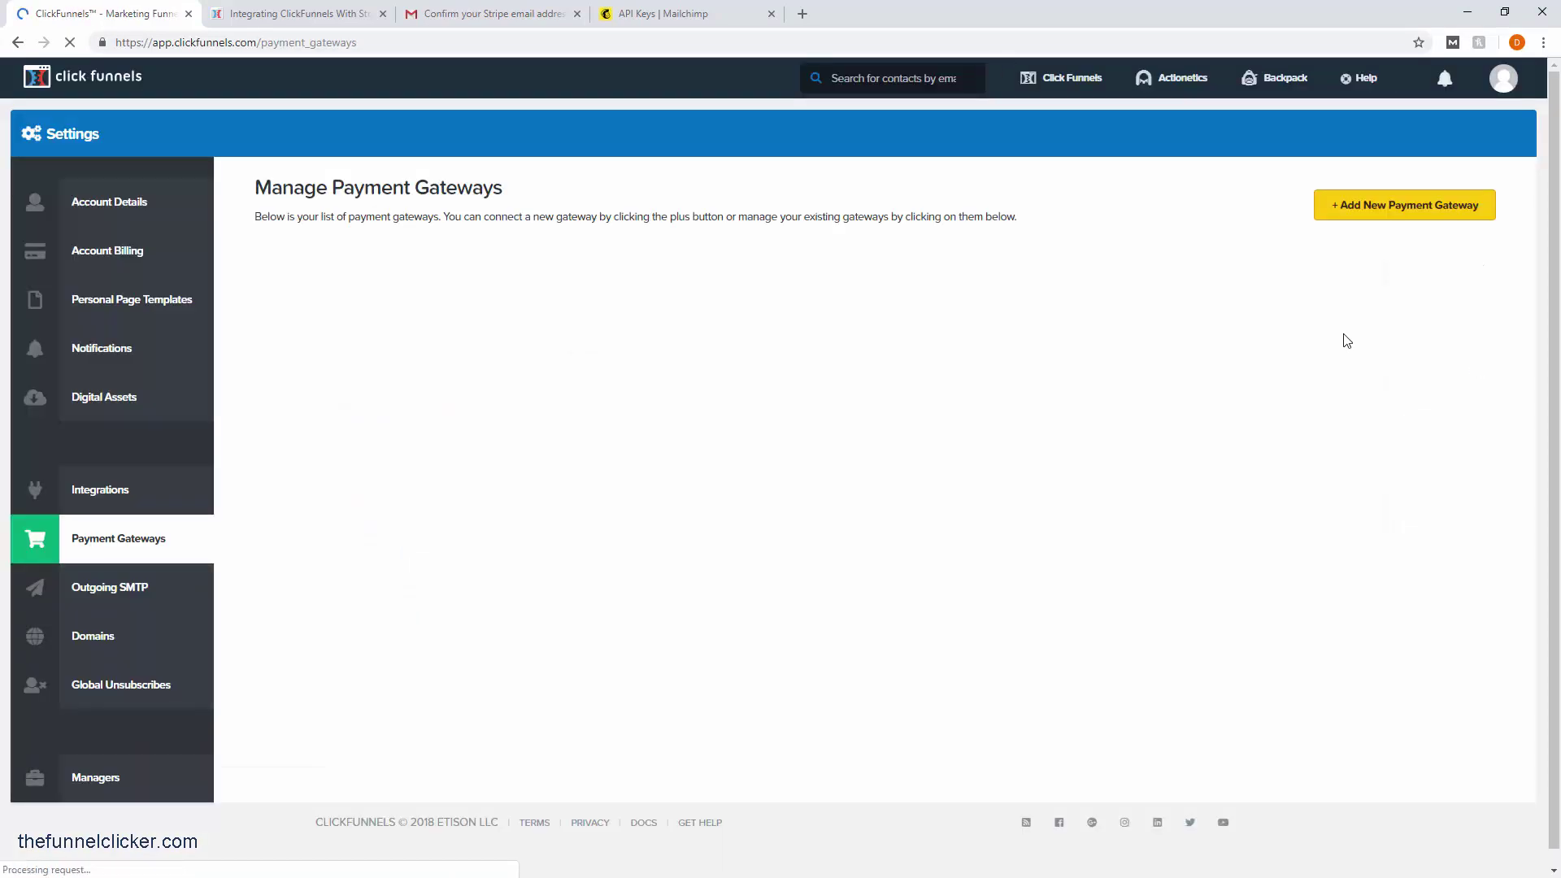
# - Start adding a Stripe account as a new payment gateway and name it No1DadGear-Stripe
pyautogui.click(1411, 220)
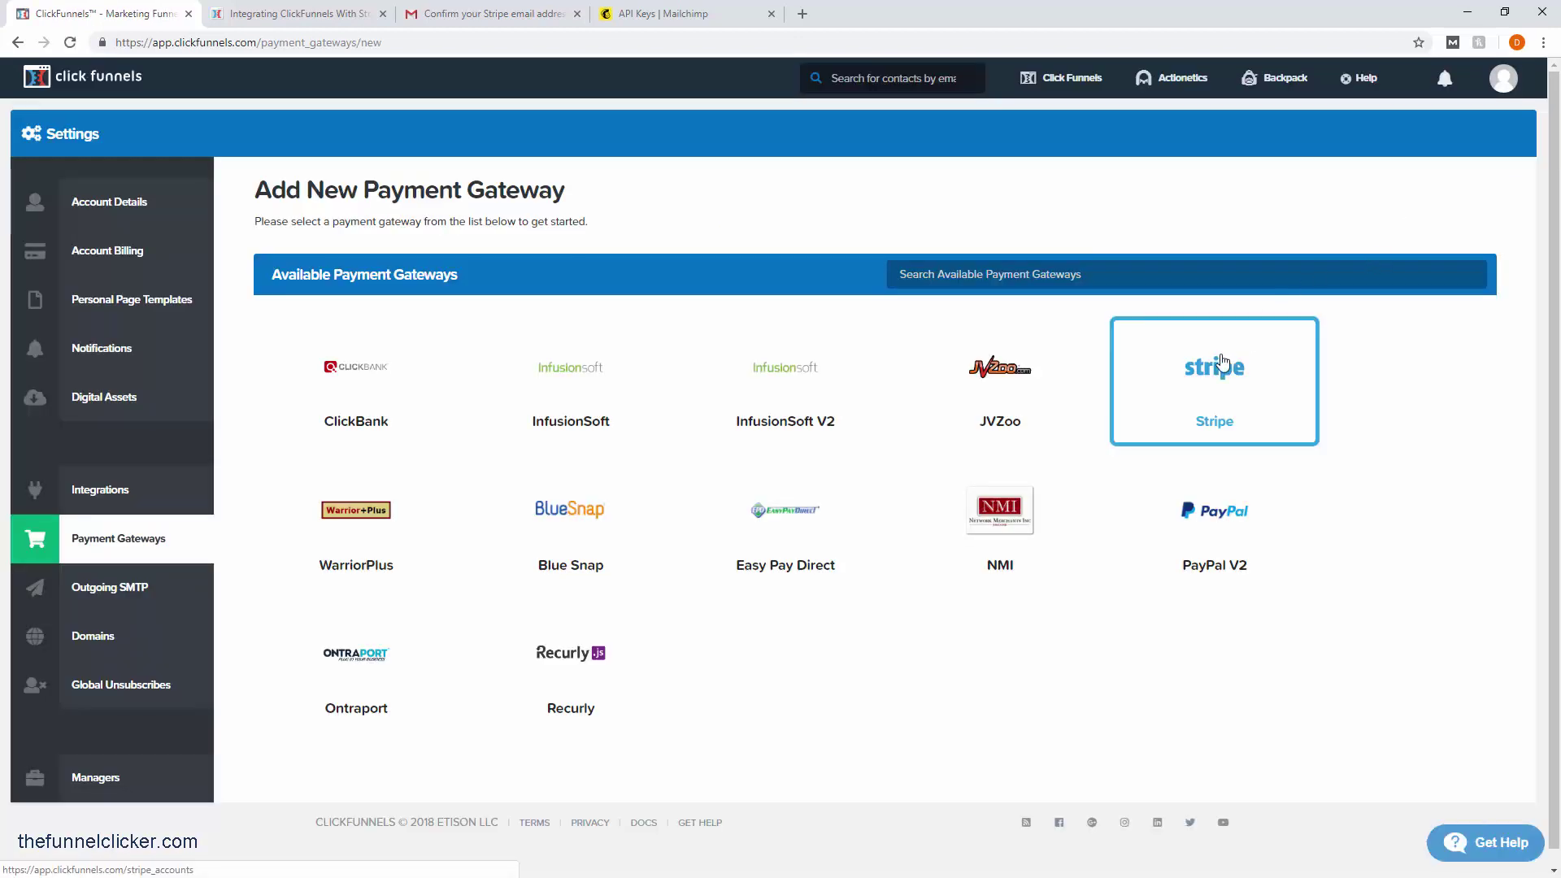
pyautogui.click(1206, 372)
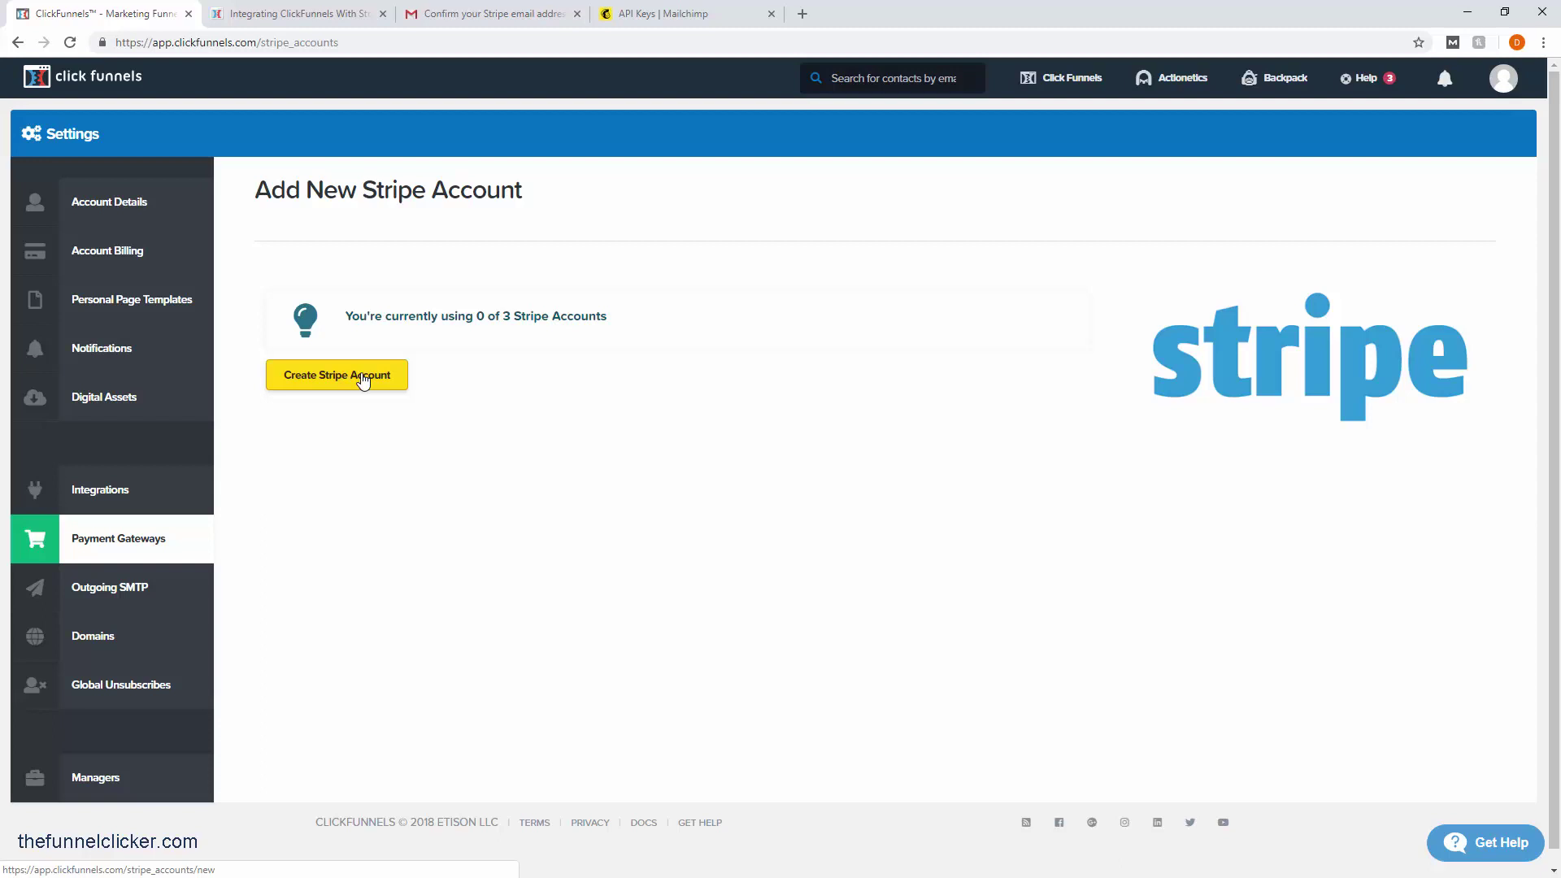
pyautogui.click(363, 378)
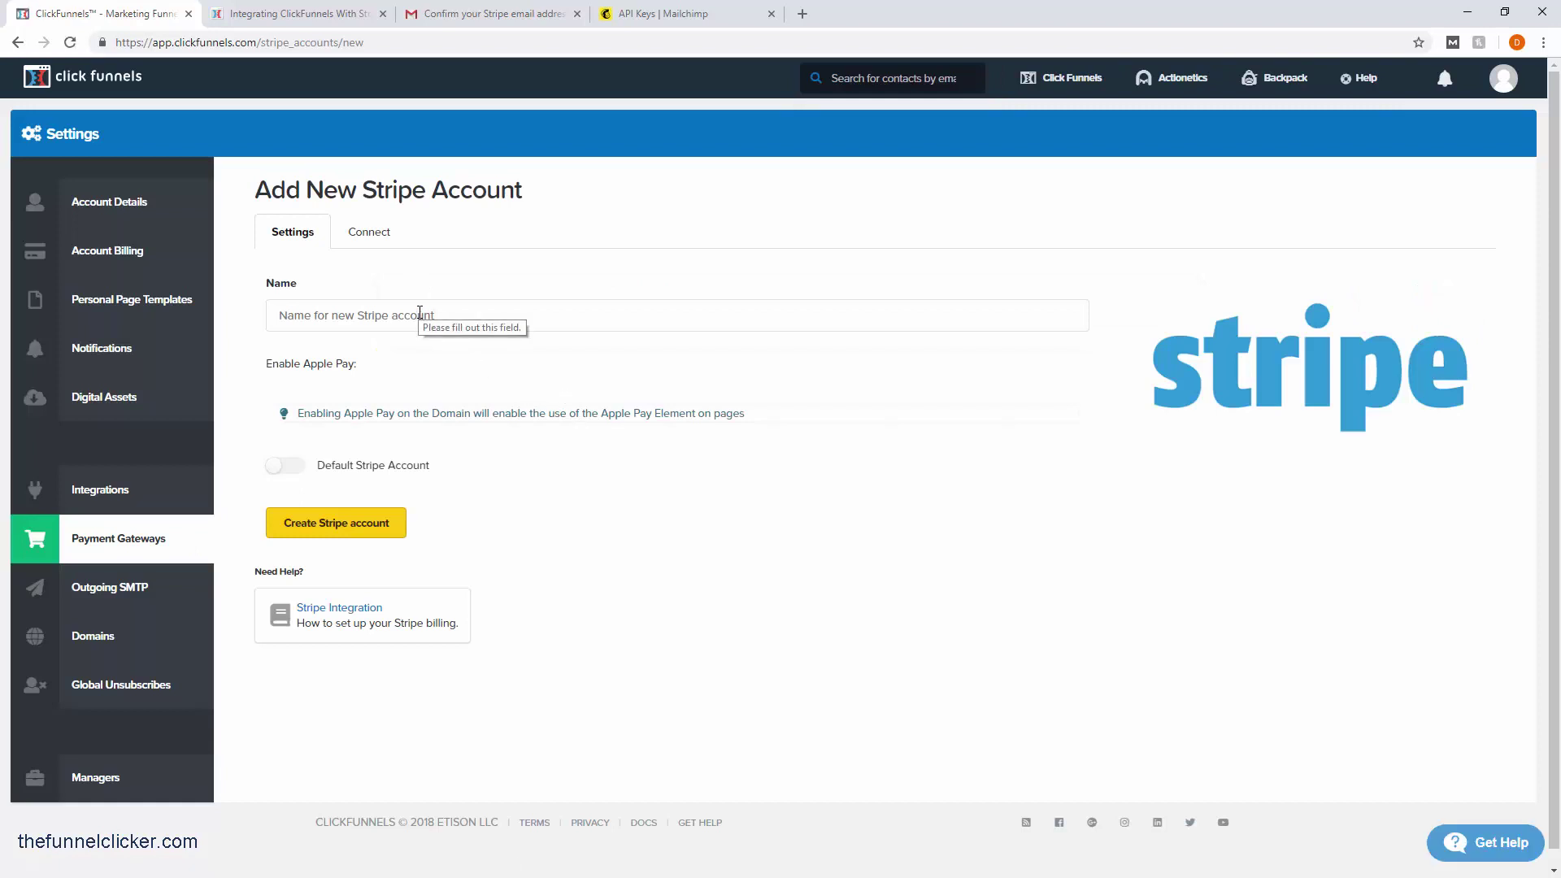
pyautogui.click(420, 314)
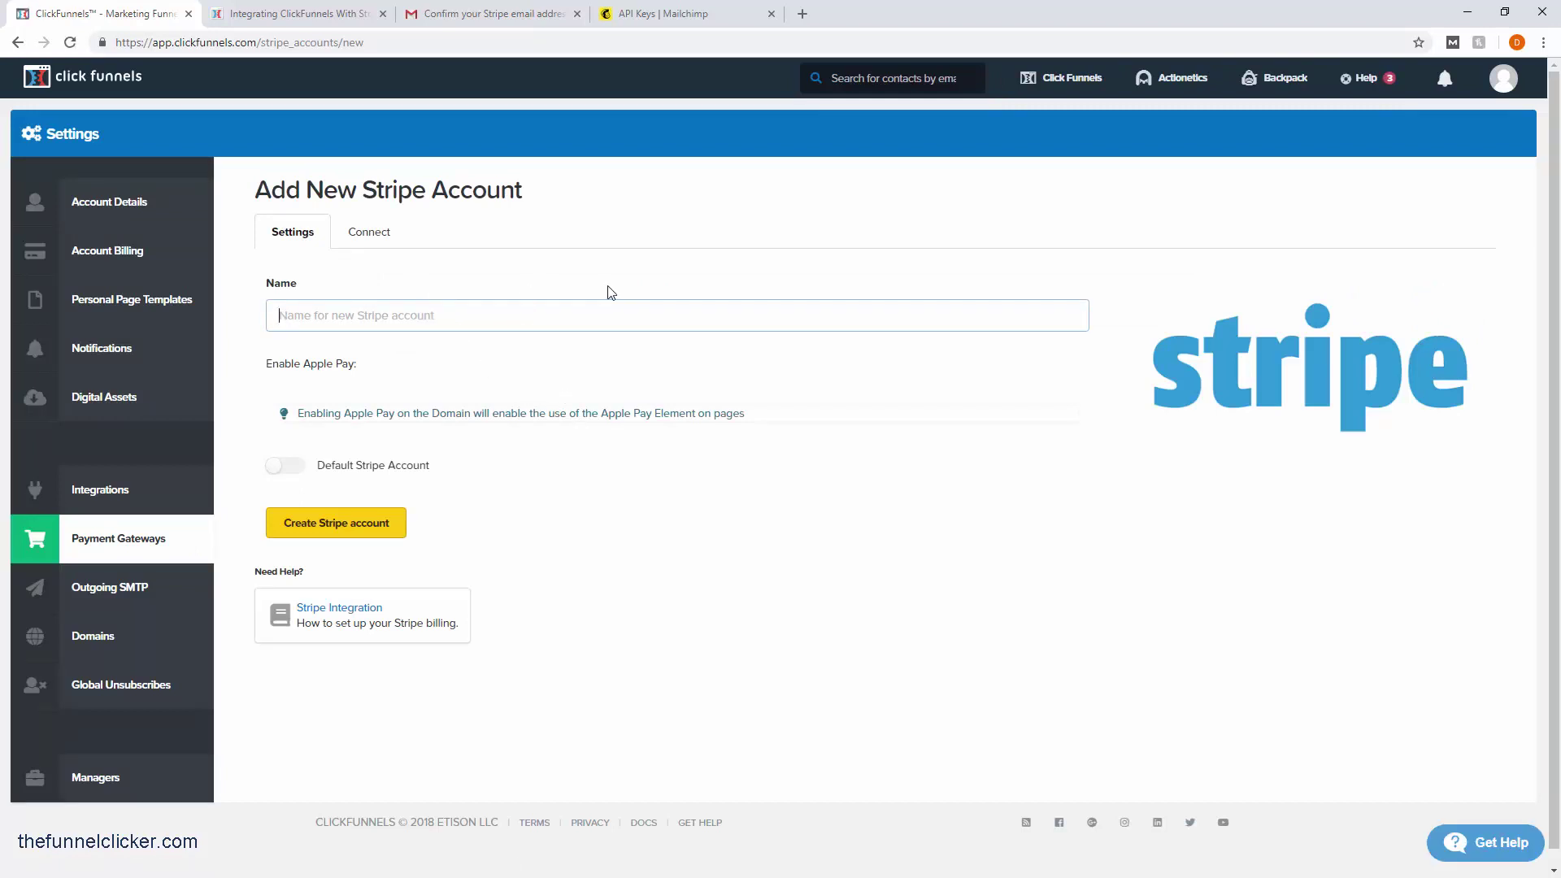
pyautogui.write('No1DadGear-Stripe')
pyautogui.click(611, 292)
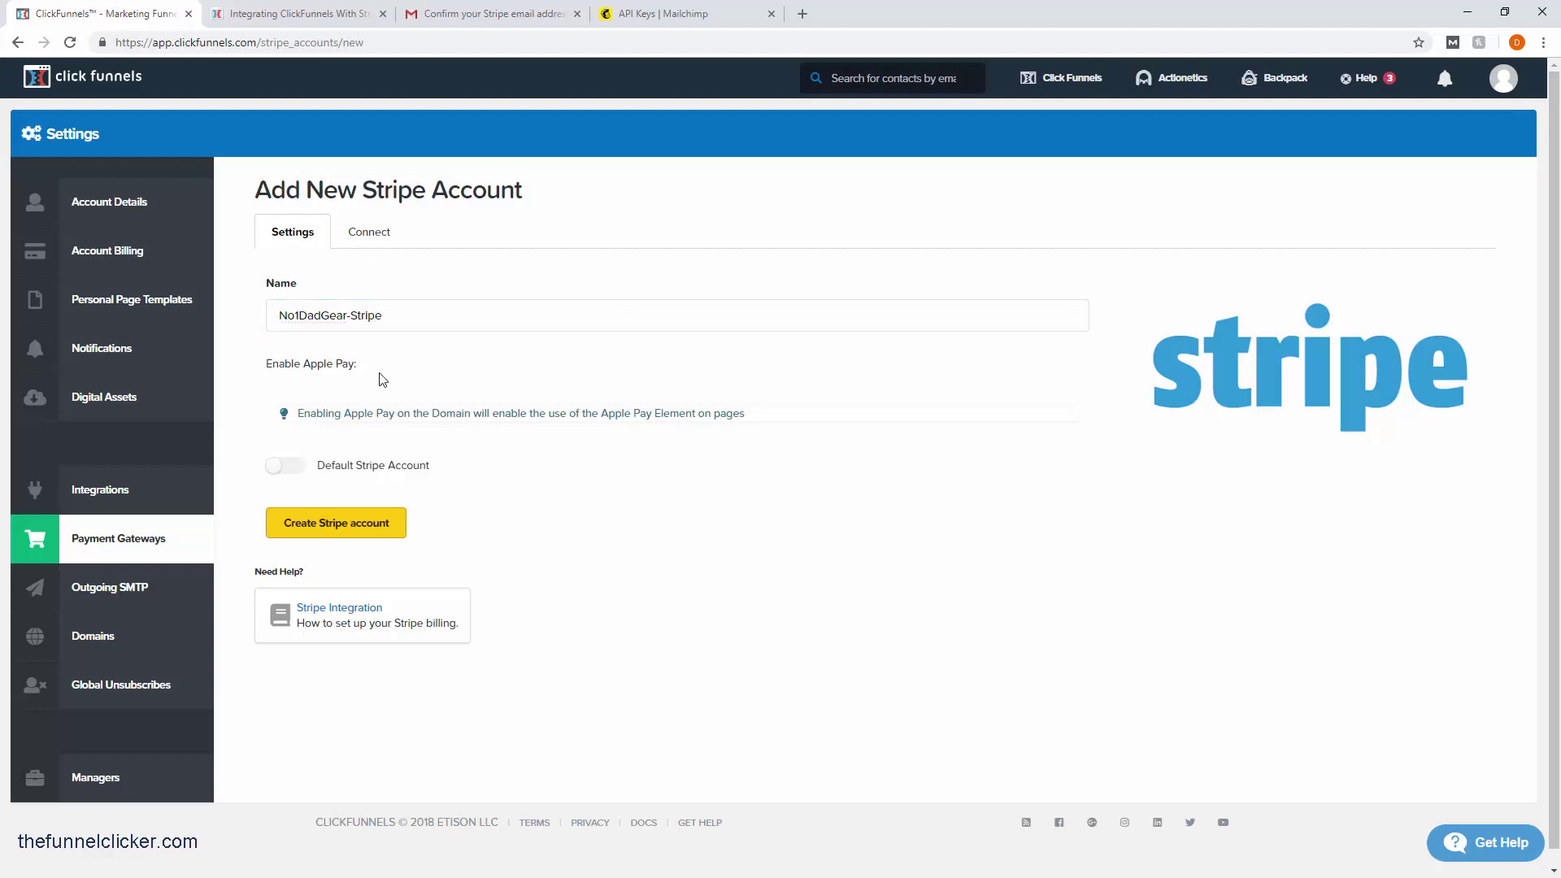
# - Create the Stripe account entry and connect it by signing in to the existing Stripe account with the account password
pyautogui.click(360, 528)
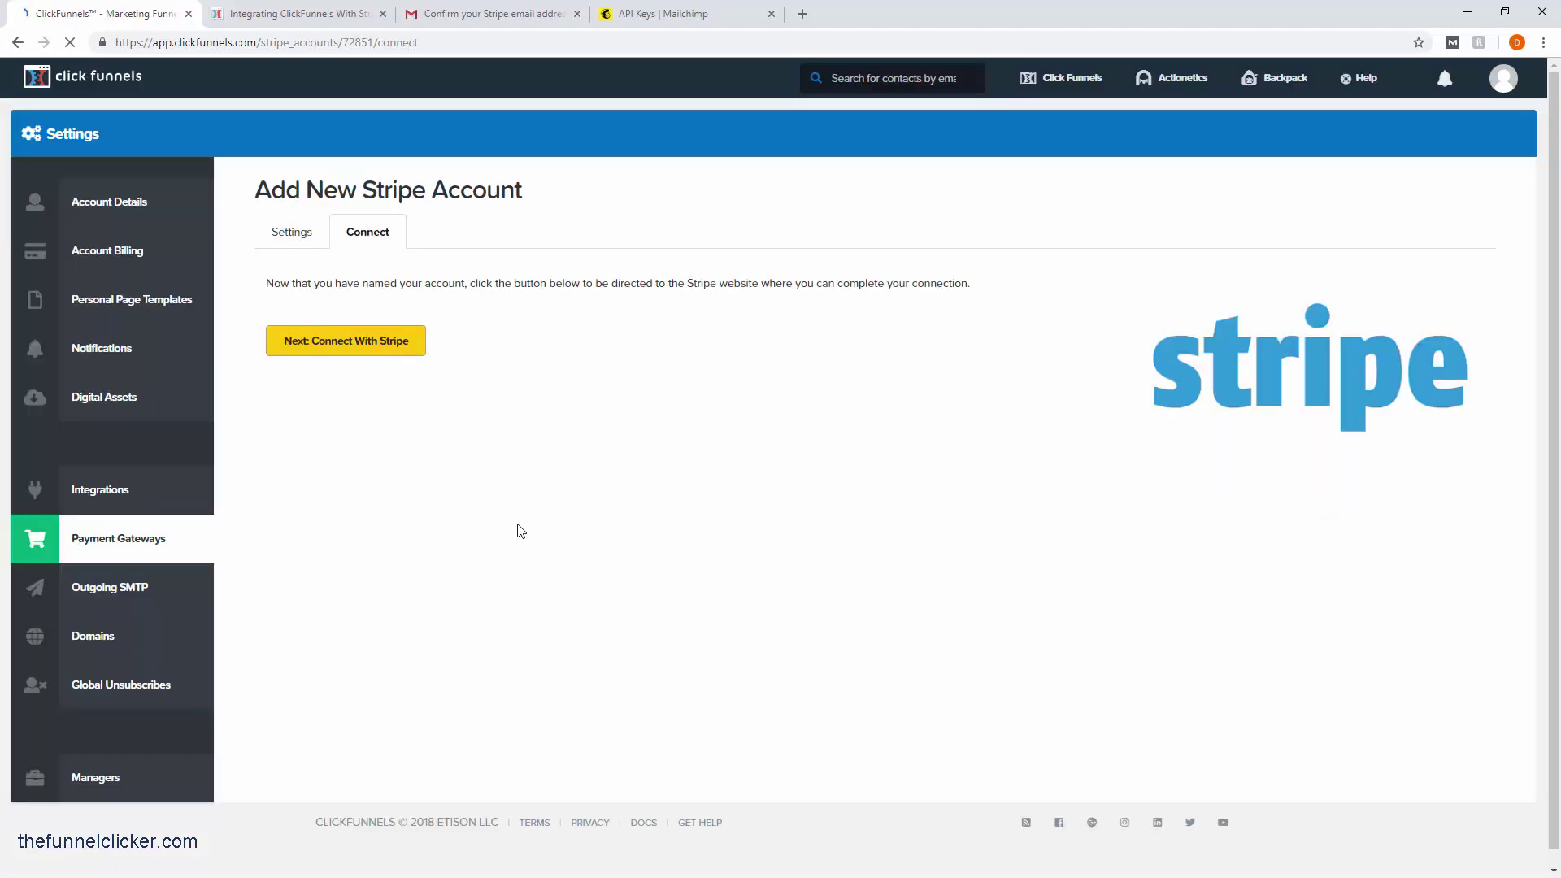
pyautogui.click(364, 345)
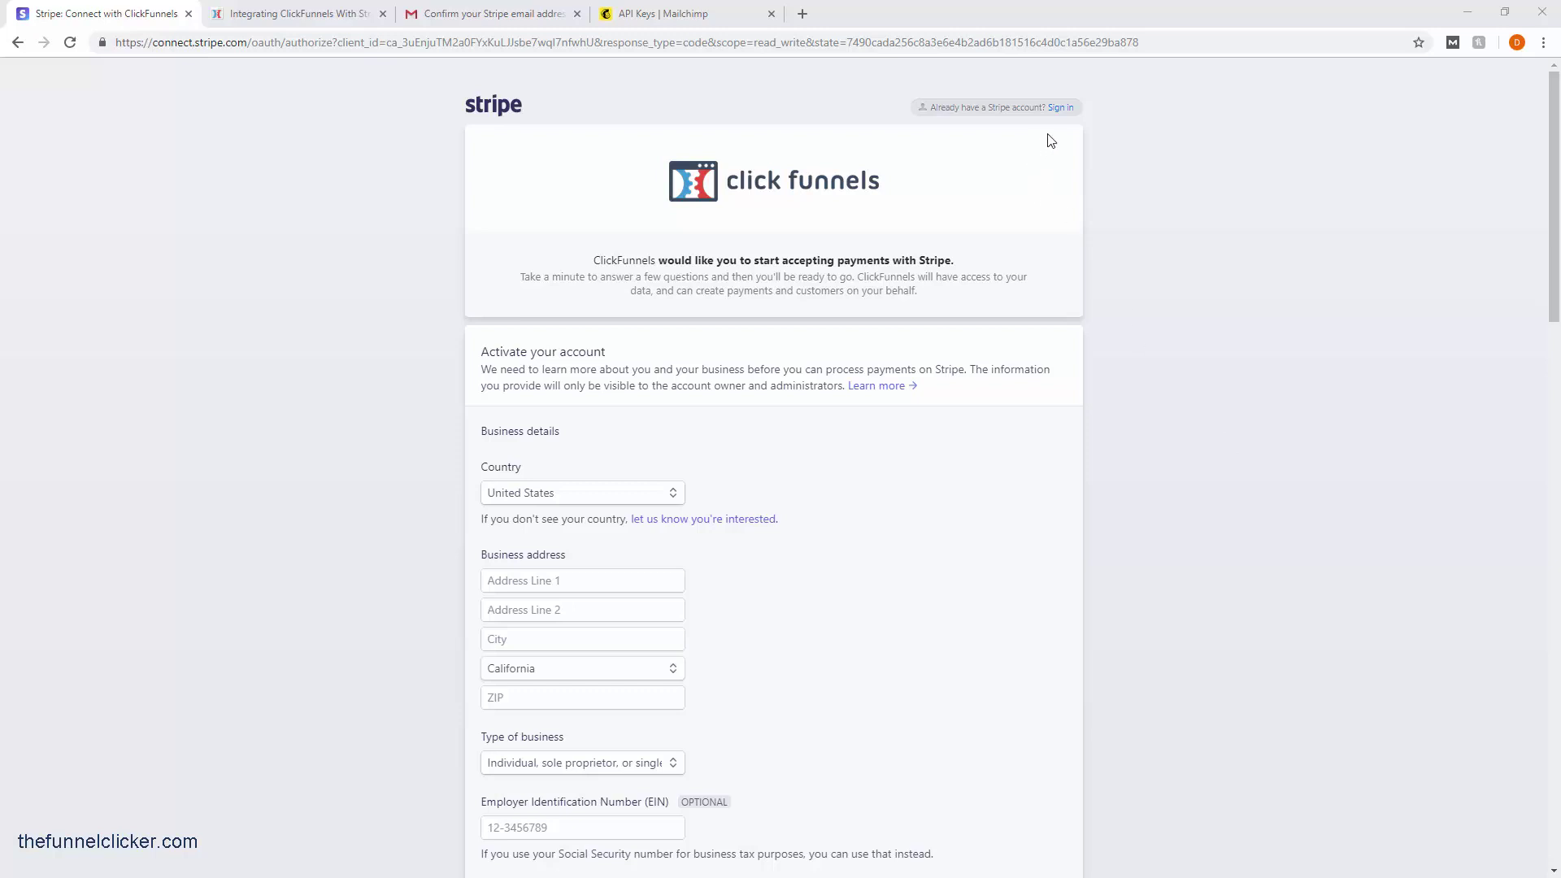
pyautogui.click(1062, 110)
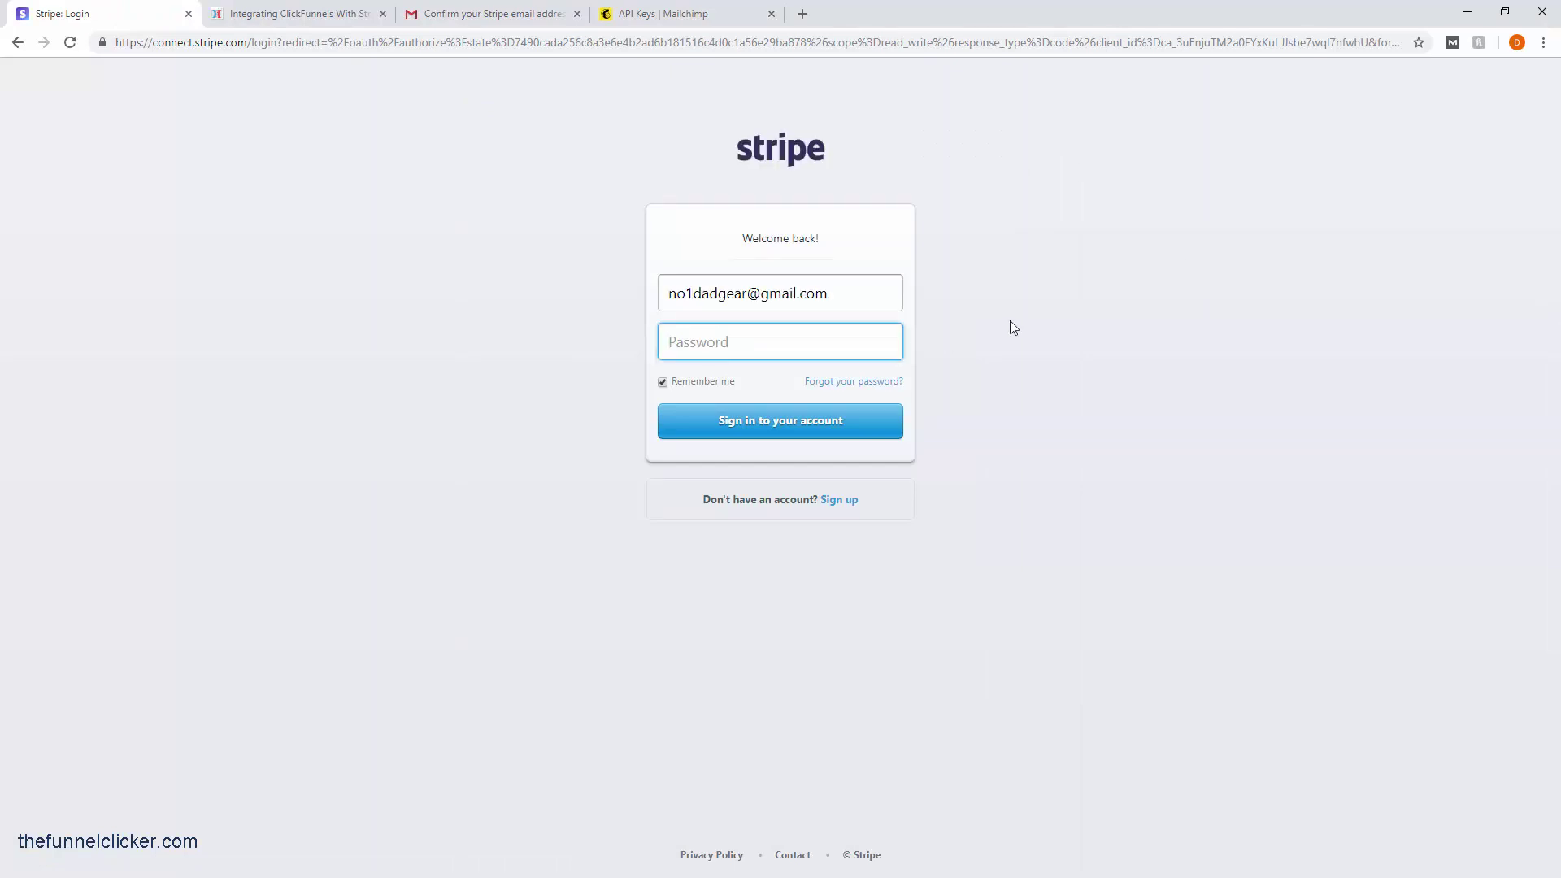
pyautogui.write('**********')
pyautogui.click(827, 425)
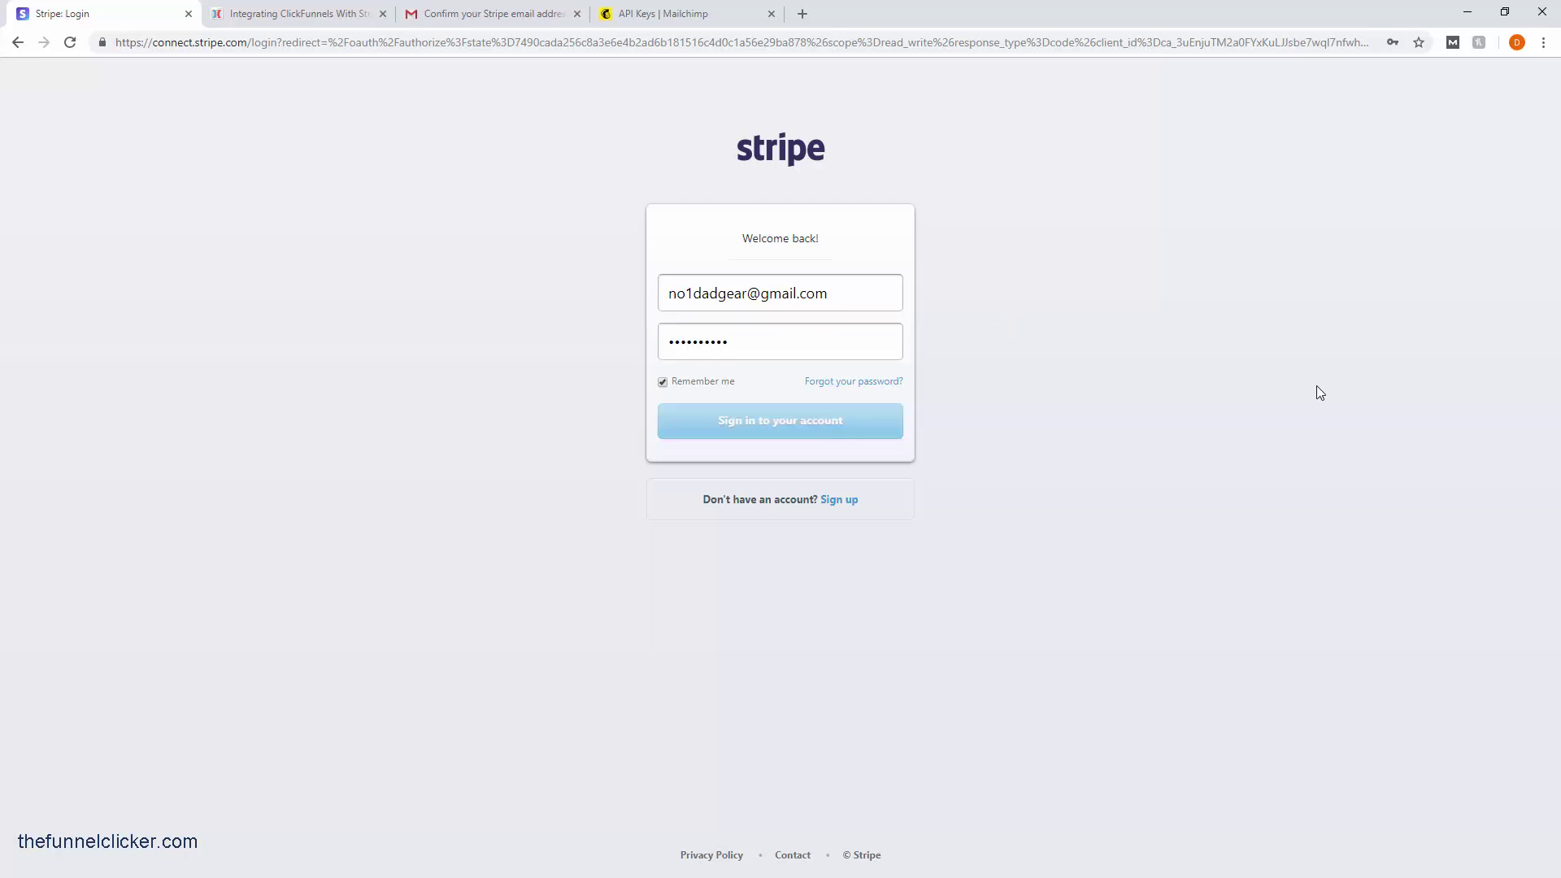
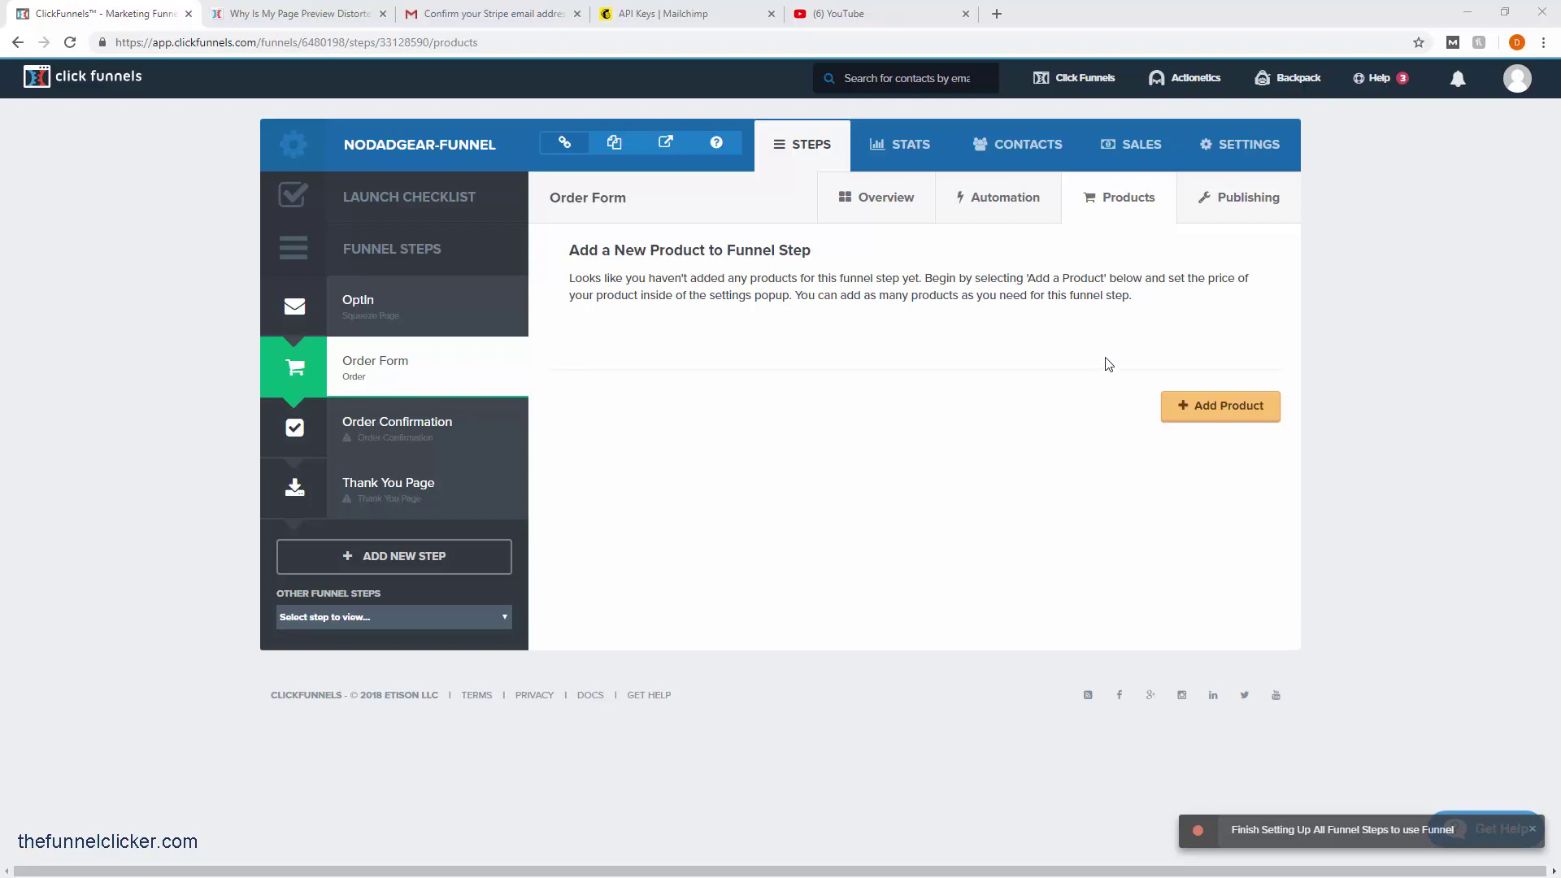
# - Start a new product on the Order Form step named #1 Dad Mug with an amount of 13.99
pyautogui.click(1214, 404)
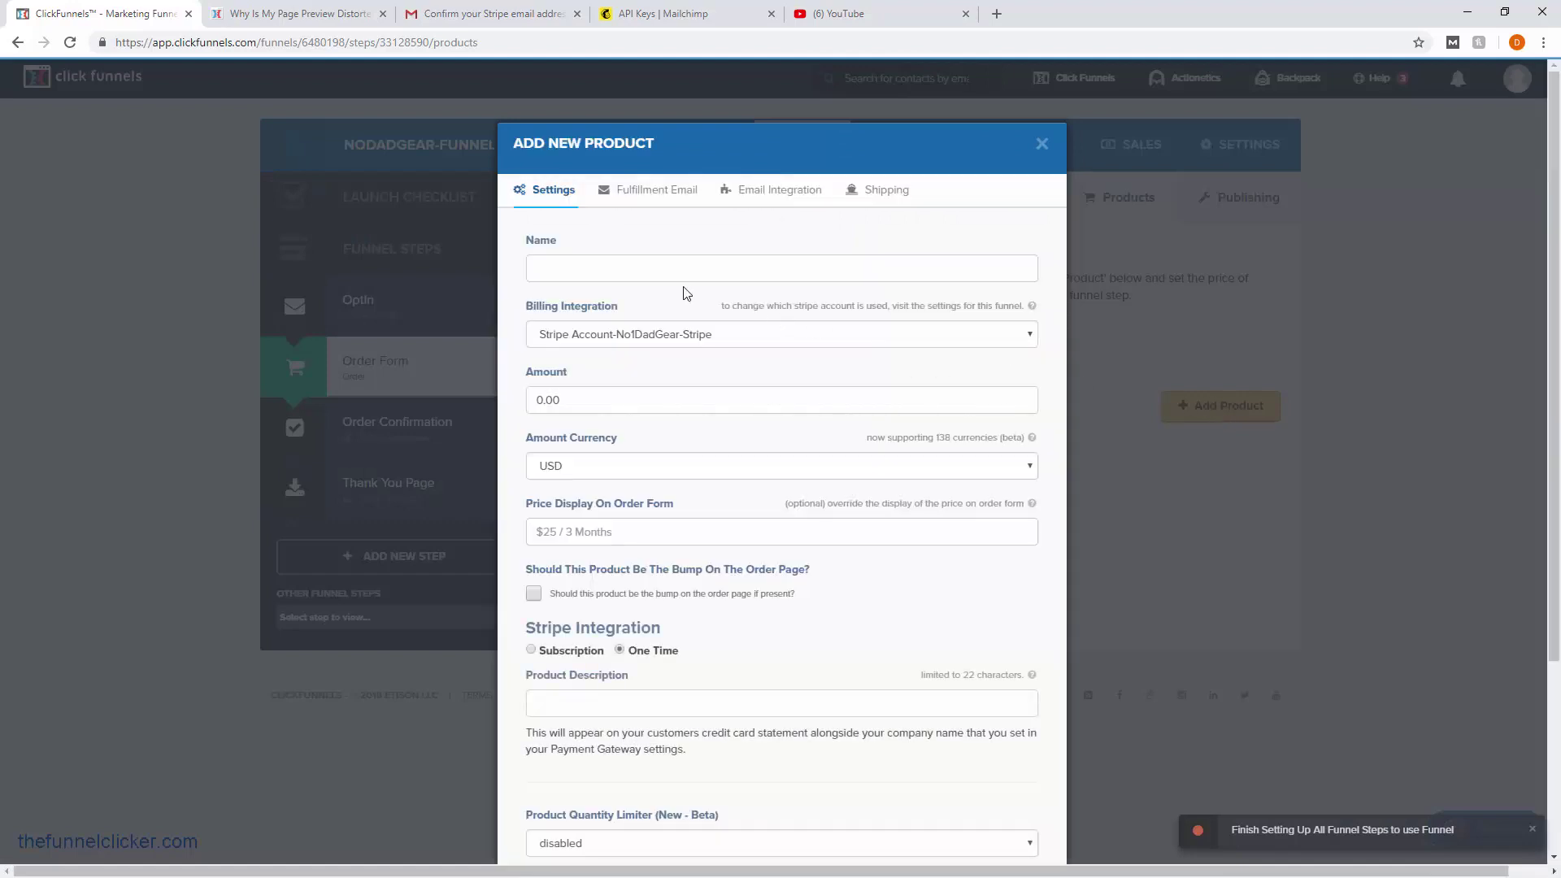
pyautogui.click(672, 269)
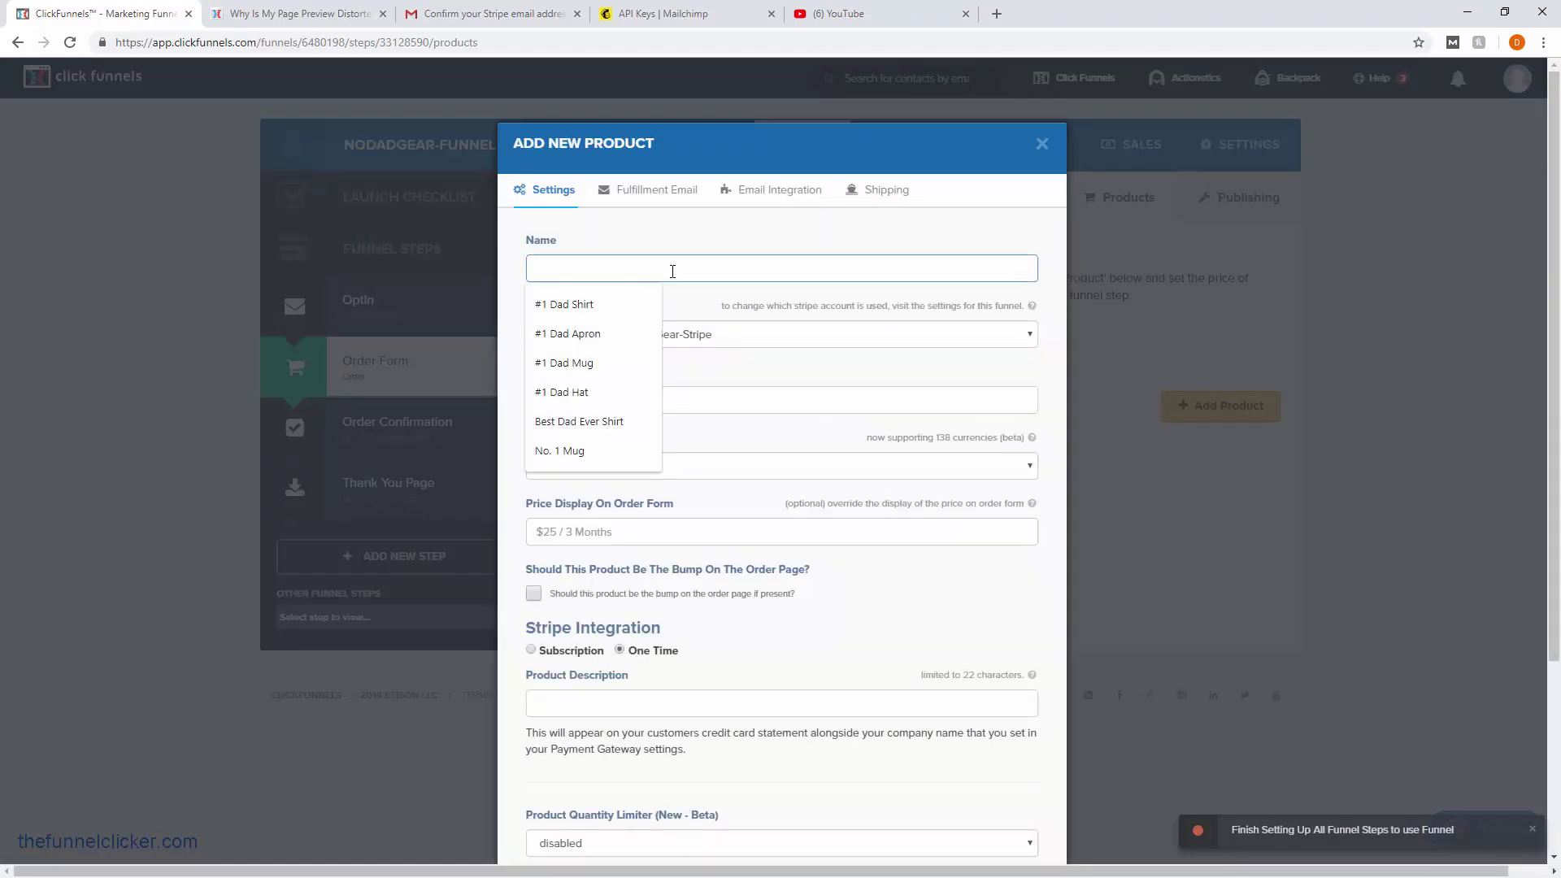
pyautogui.click(616, 373)
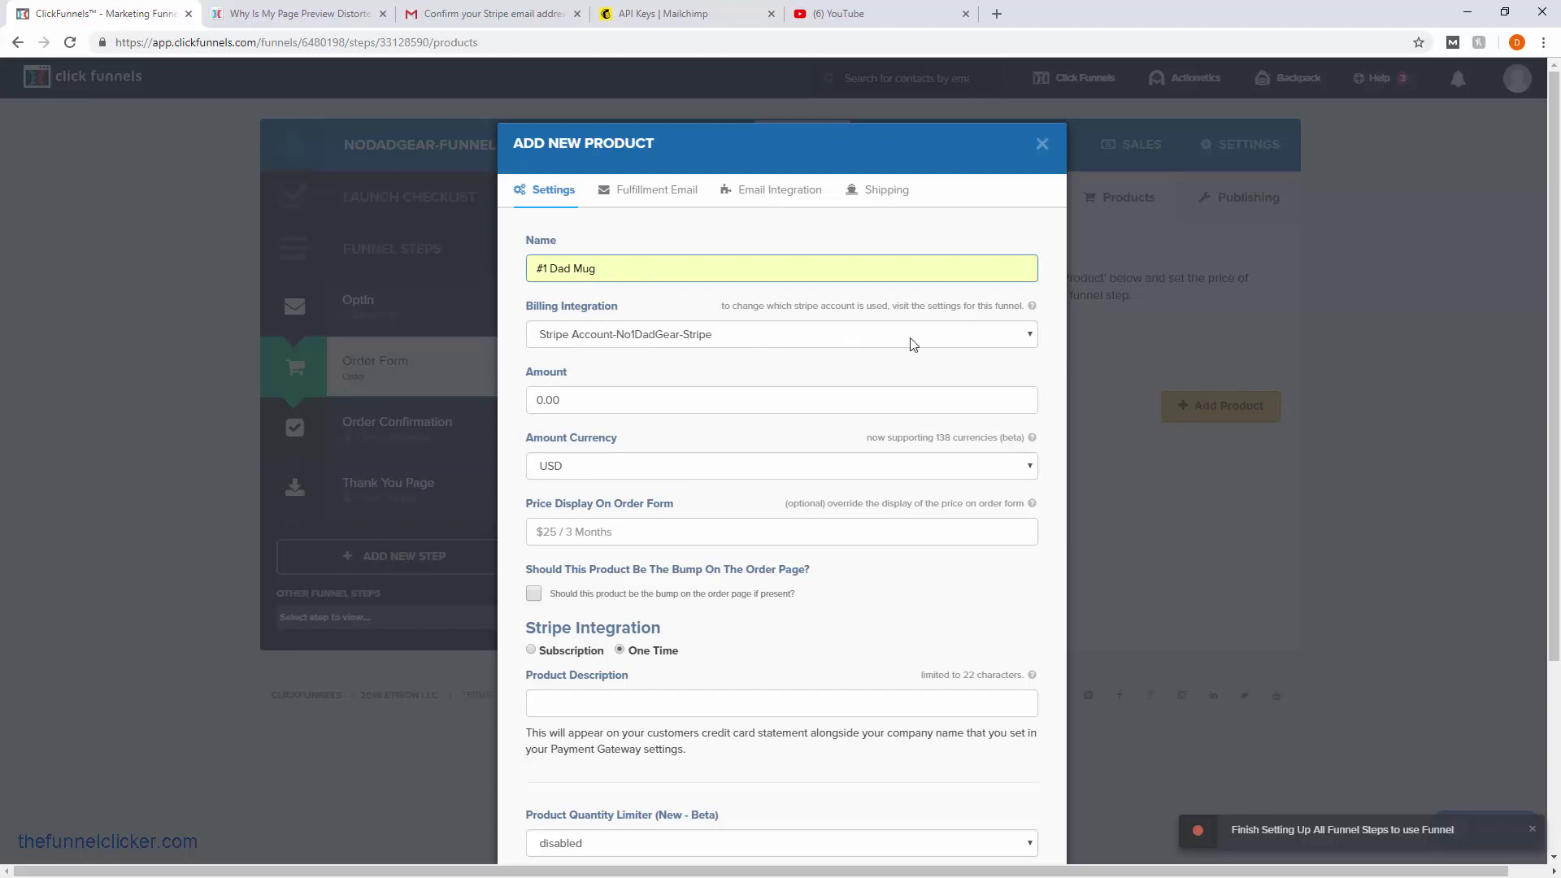
pyautogui.click(623, 400)
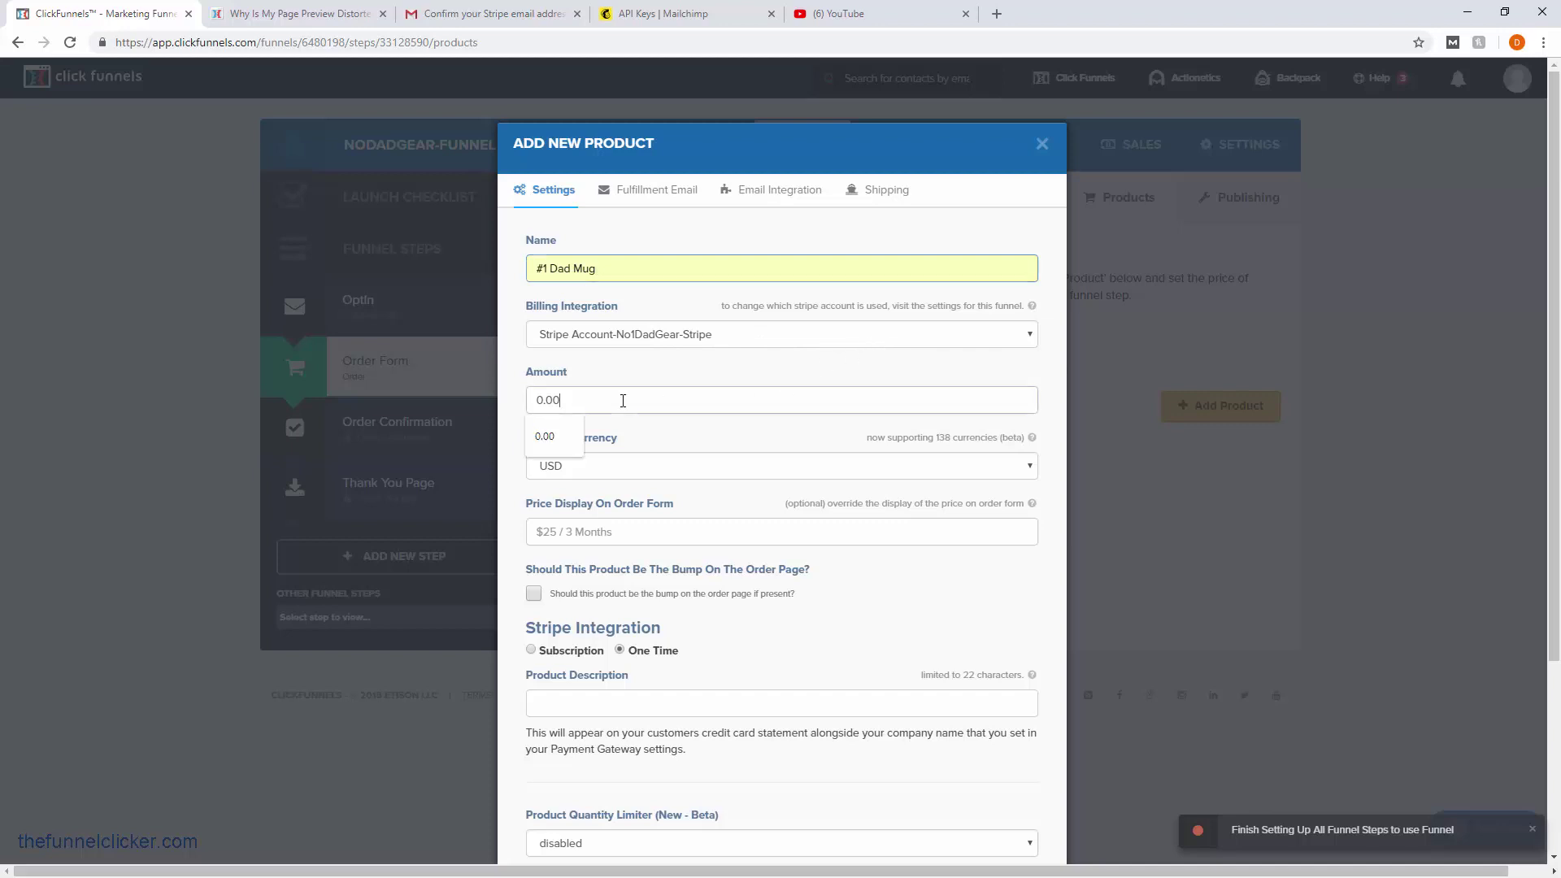
pyautogui.doubleClick(623, 400)
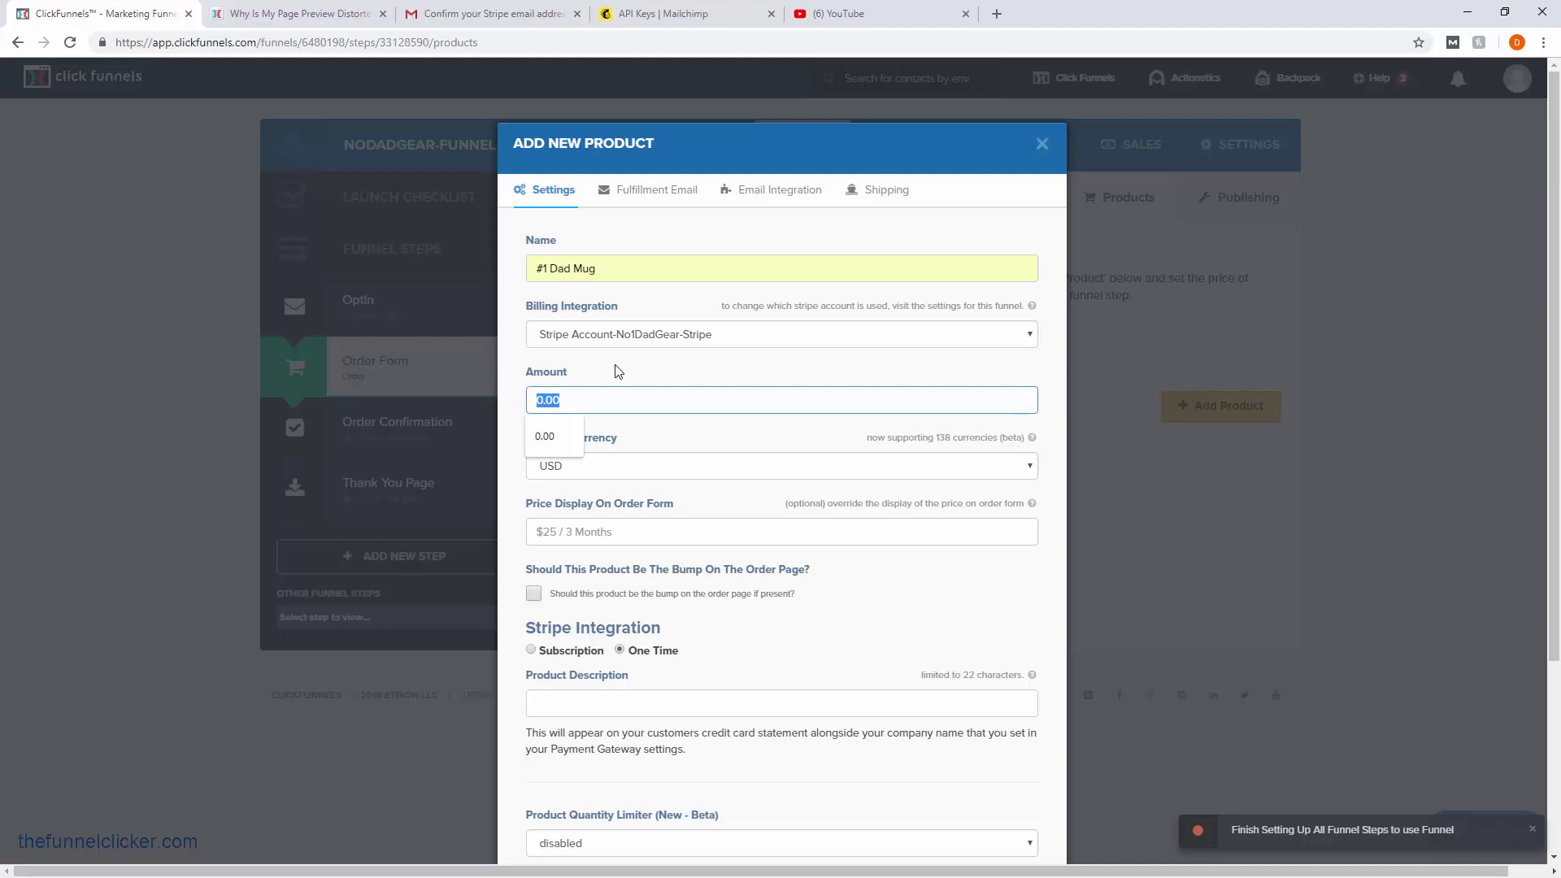
pyautogui.write('13.99')
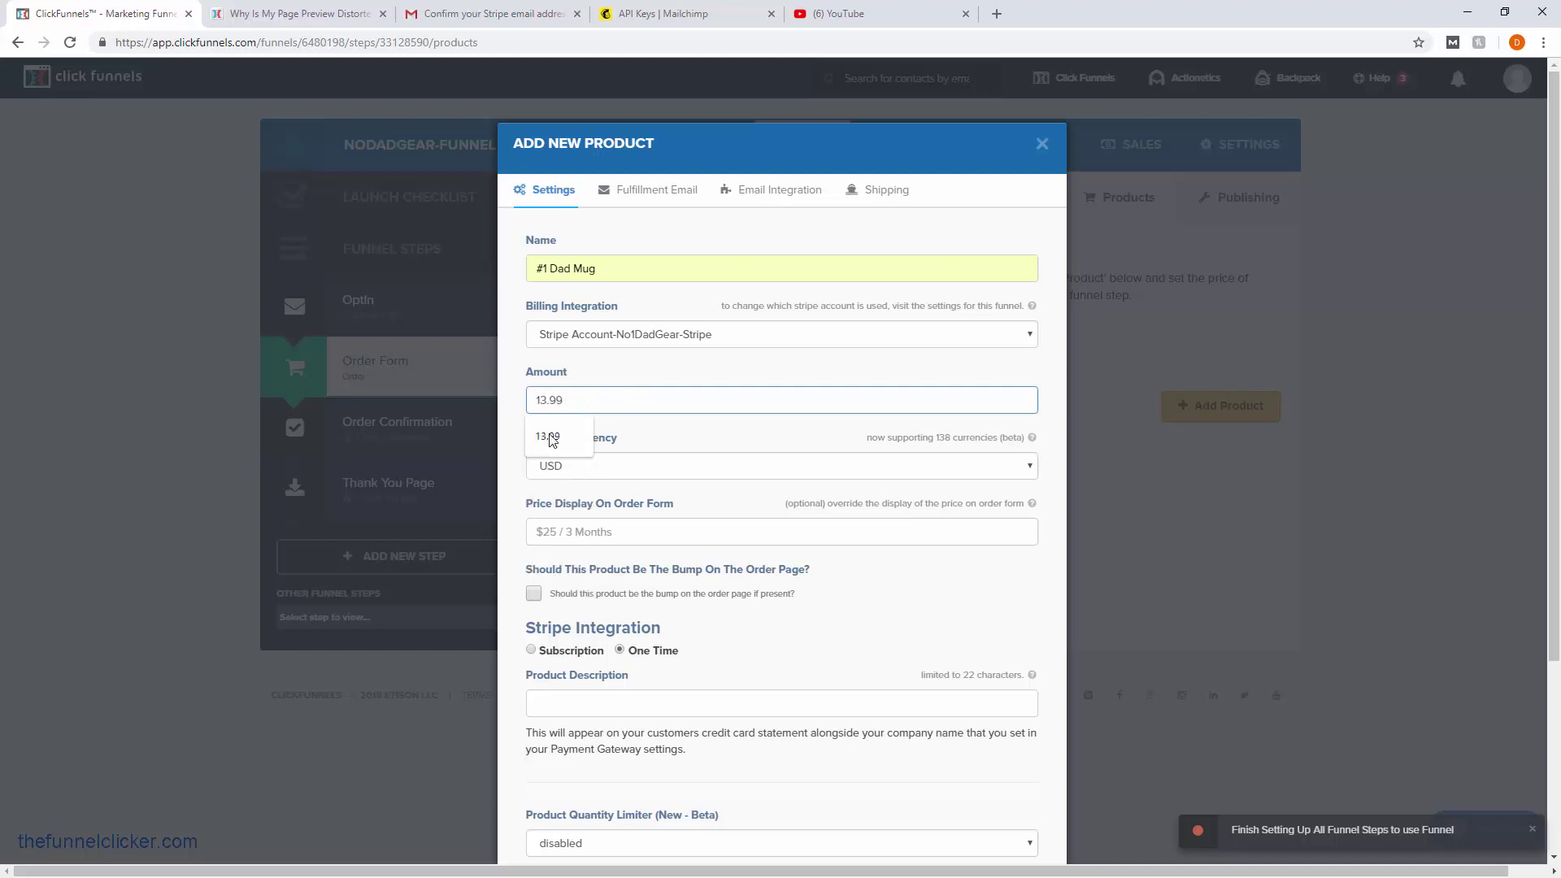
pyautogui.click(552, 439)
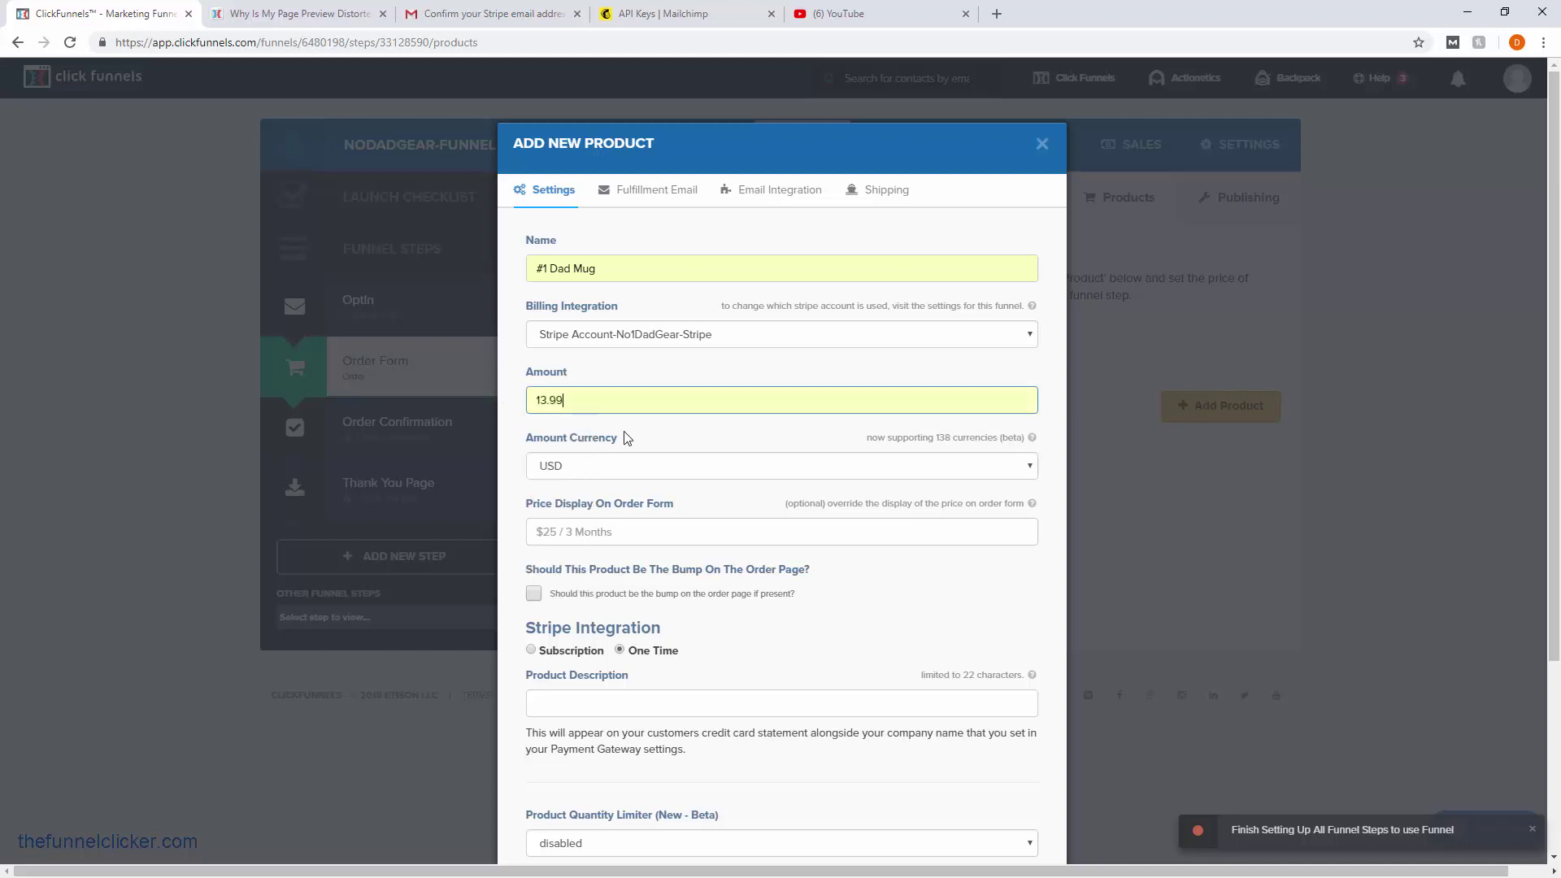
pyautogui.click(512, 438)
# - Enter #1 Dad Mug as the product description for the mug's one-time Stripe payment
pyautogui.scroll(-1, 574, 395)
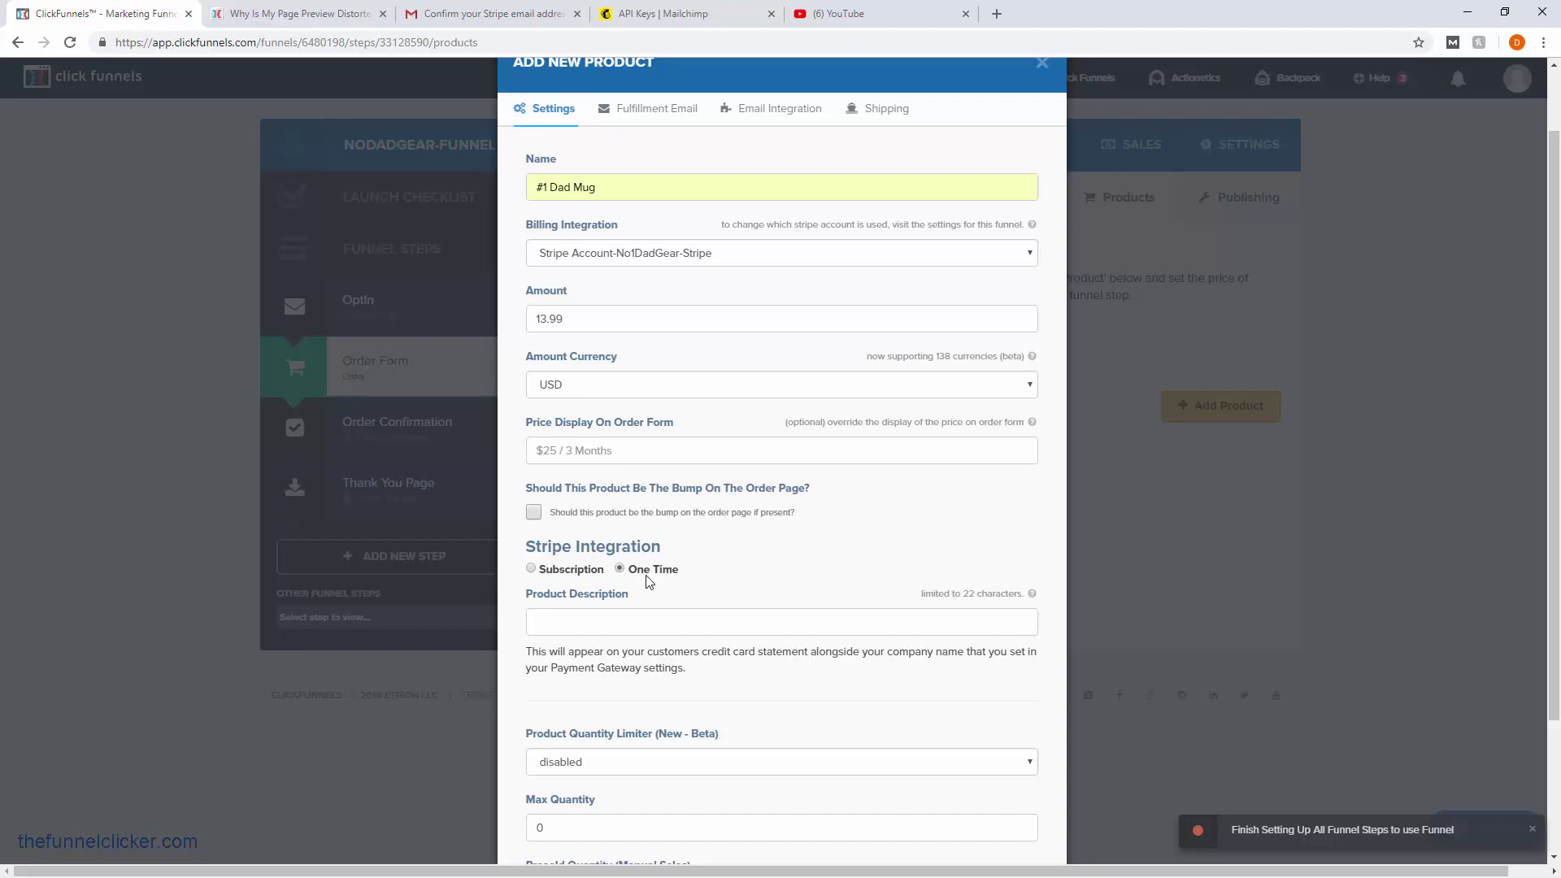
pyautogui.click(640, 620)
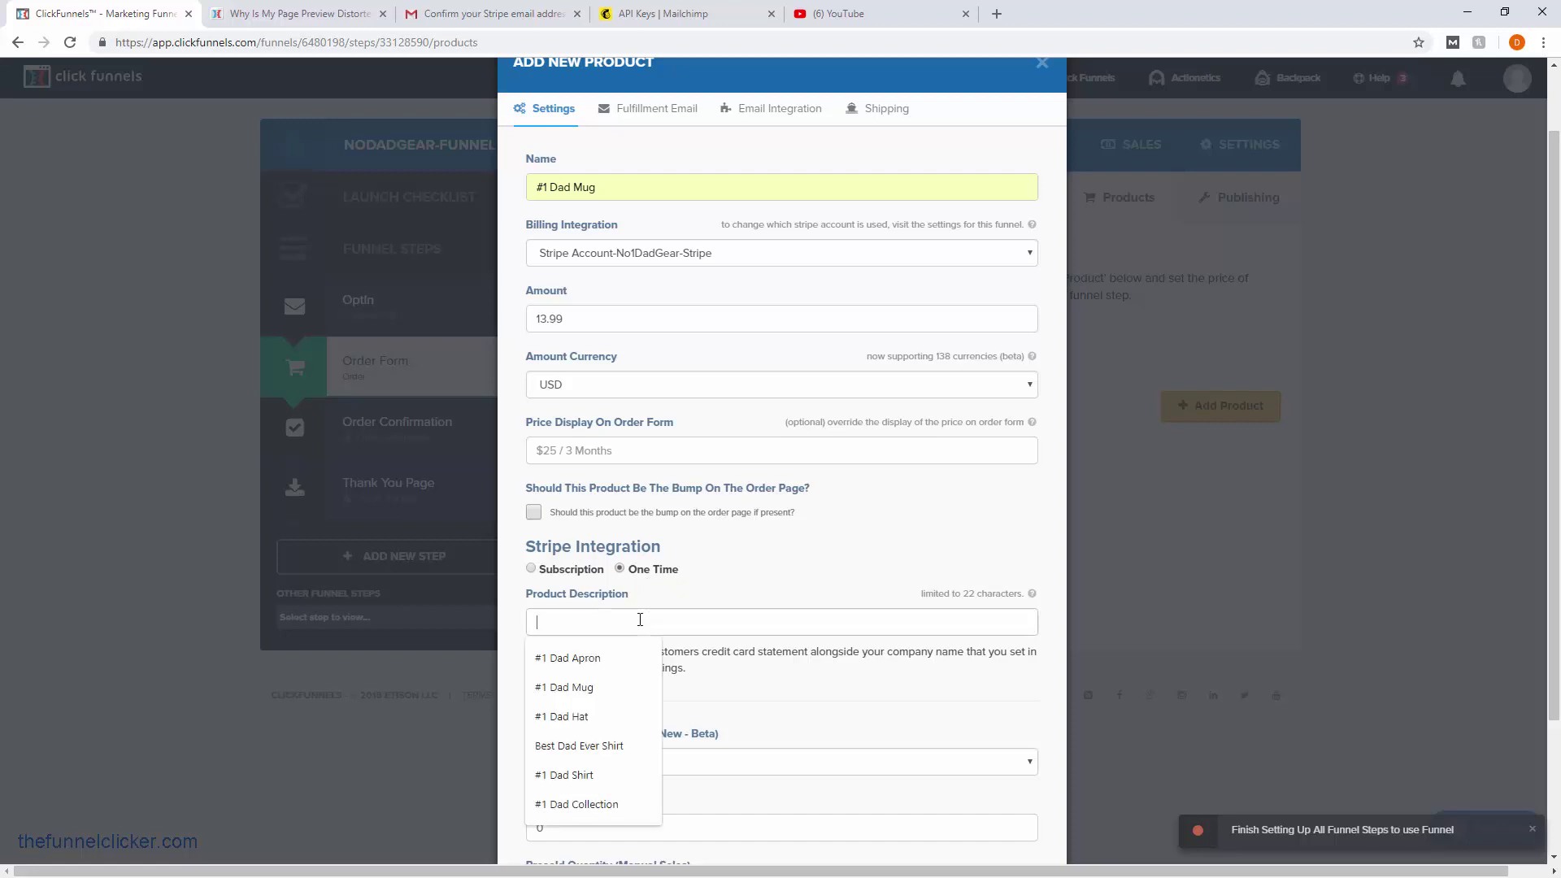
pyautogui.click(598, 690)
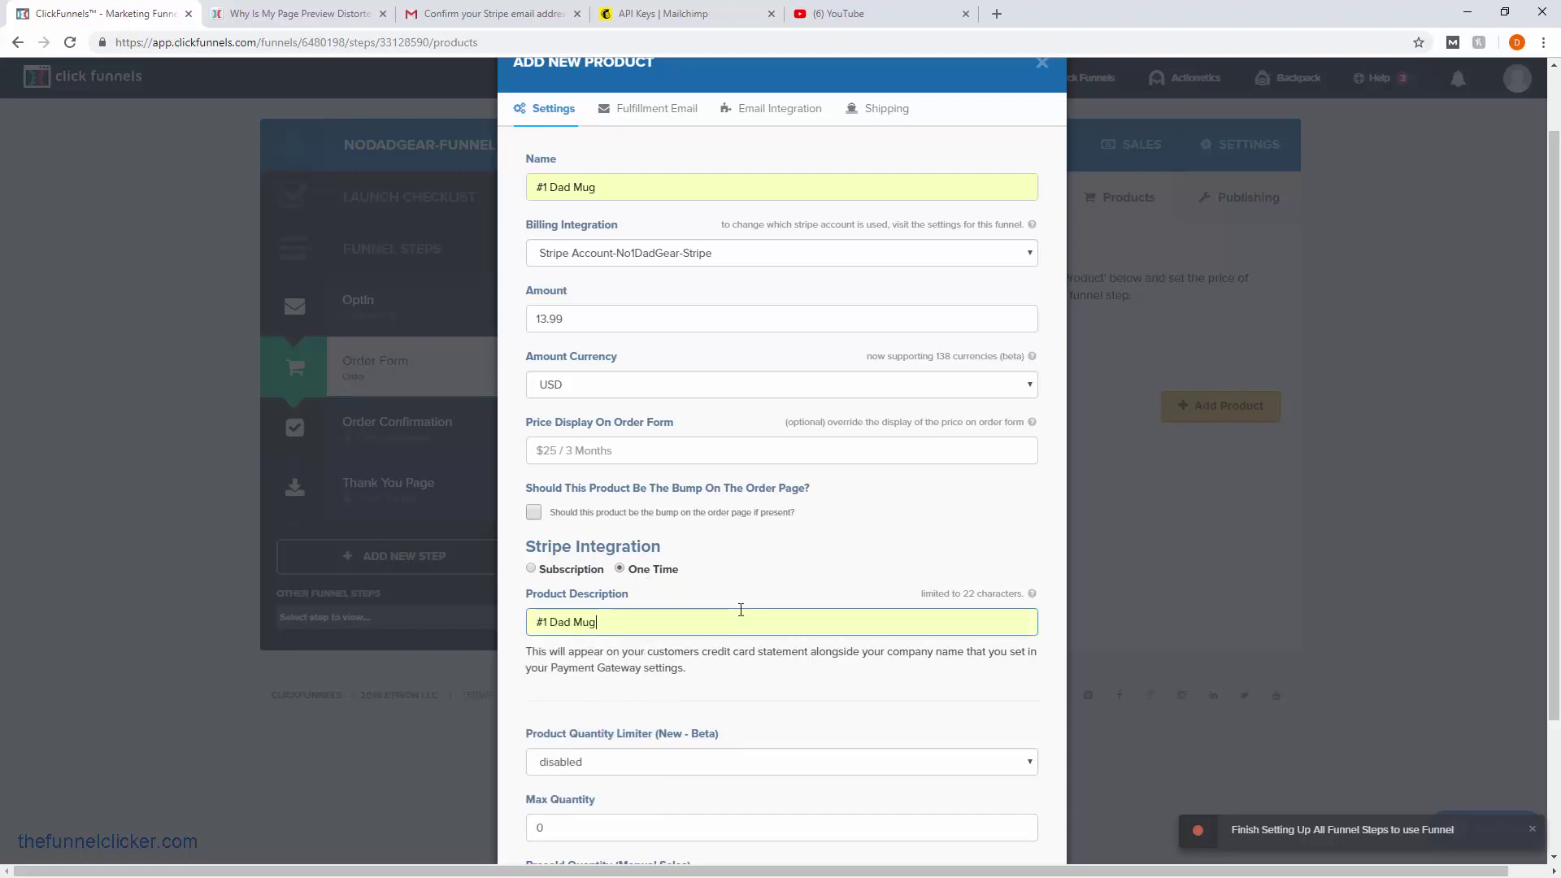
pyautogui.scroll(-2, 736, 619)
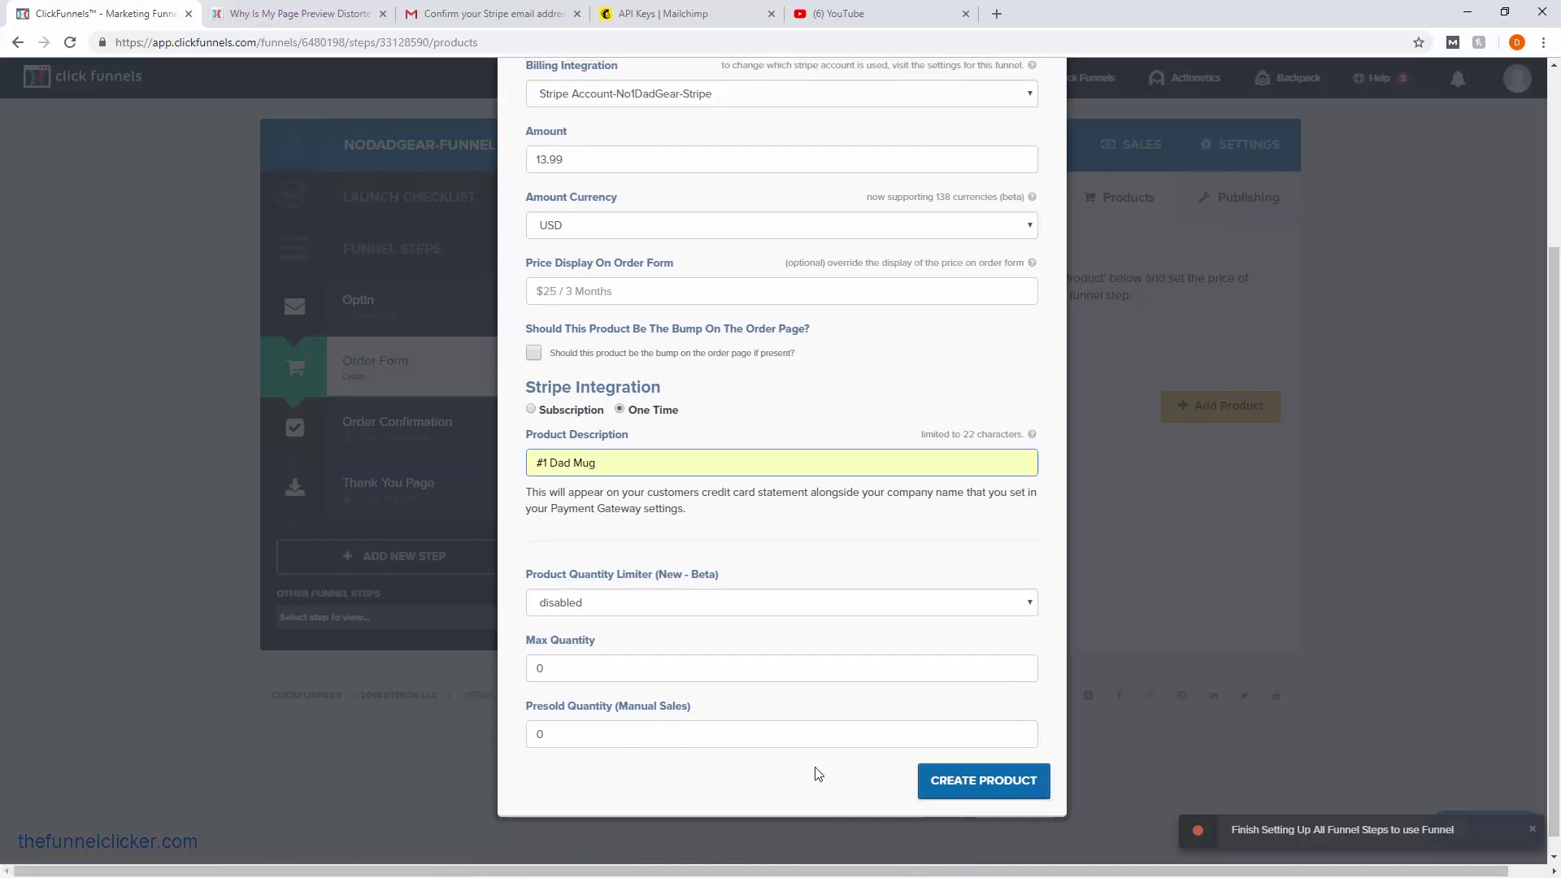
# - Review the mug's default fulfillment email text and create the product
pyautogui.scroll(3, 817, 777)
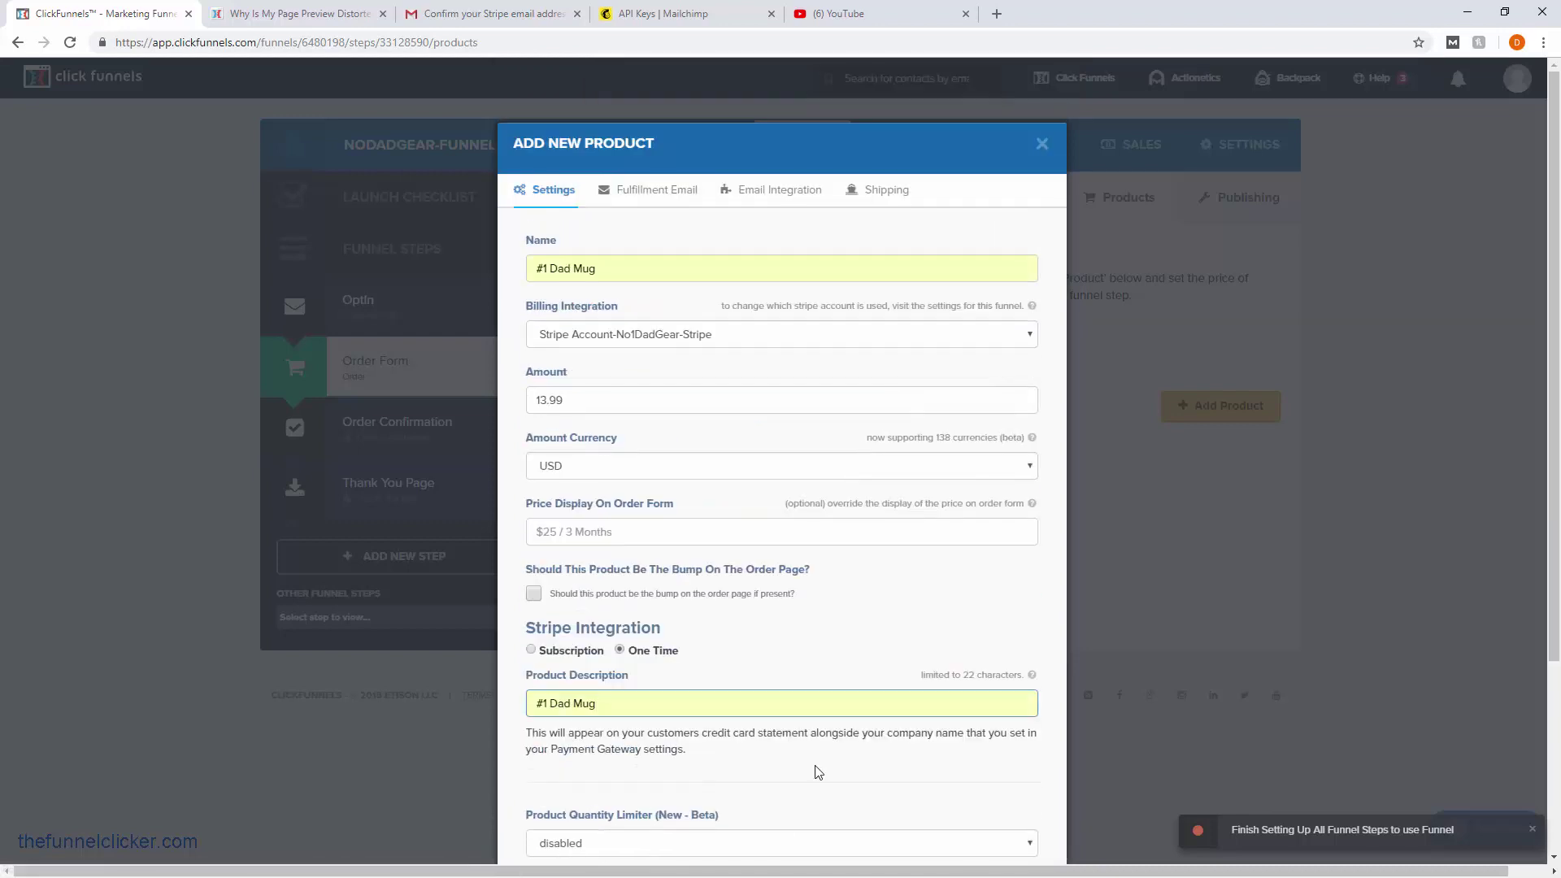
pyautogui.click(682, 195)
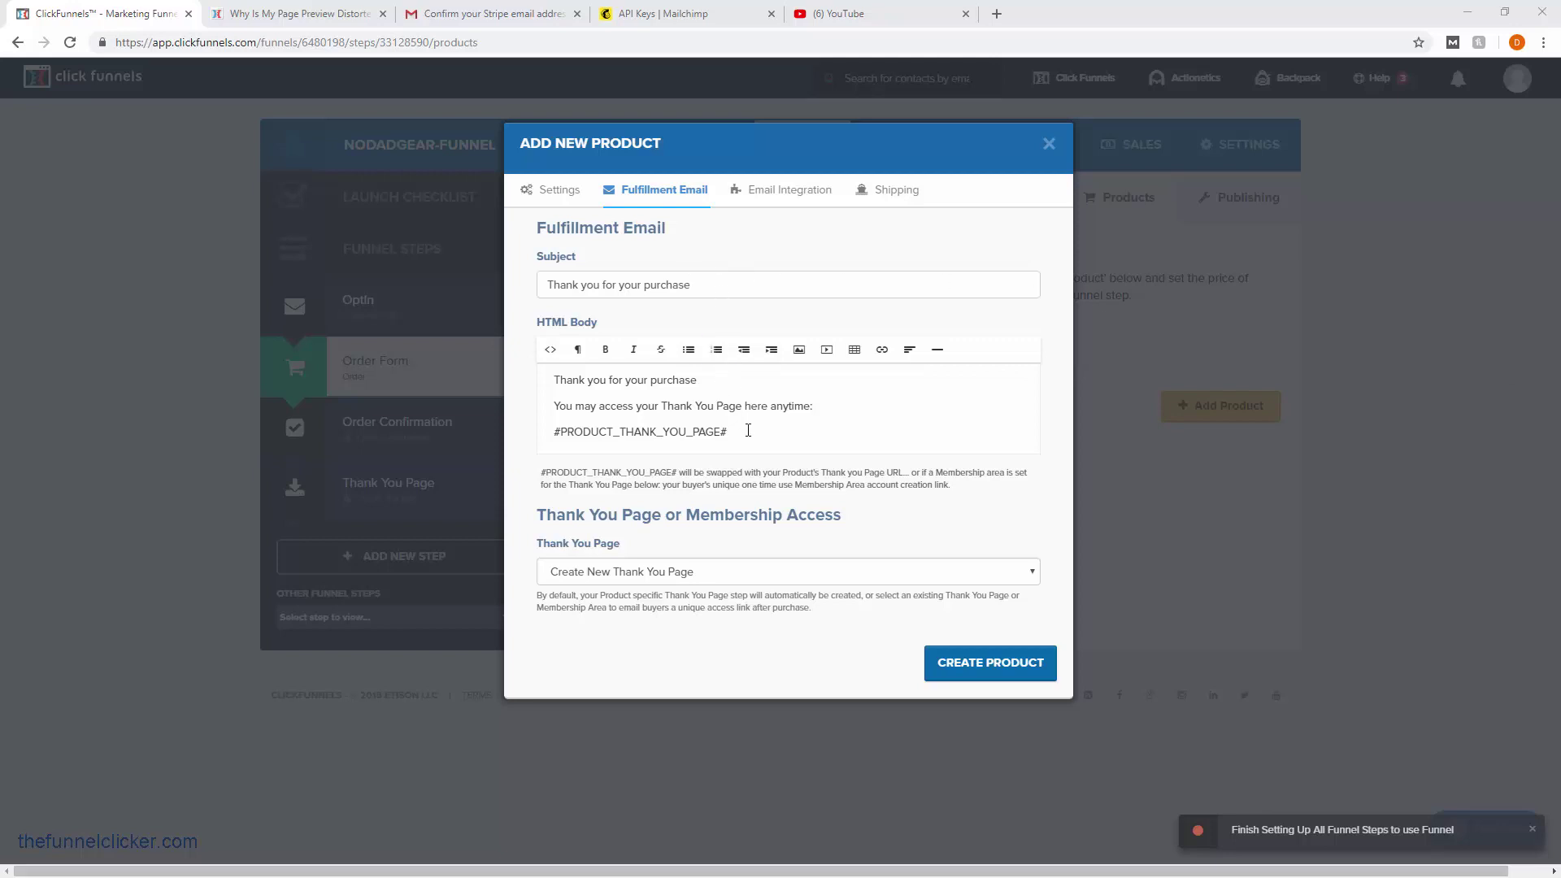
pyautogui.moveTo(740, 431); pyautogui.dragTo(823, 384)
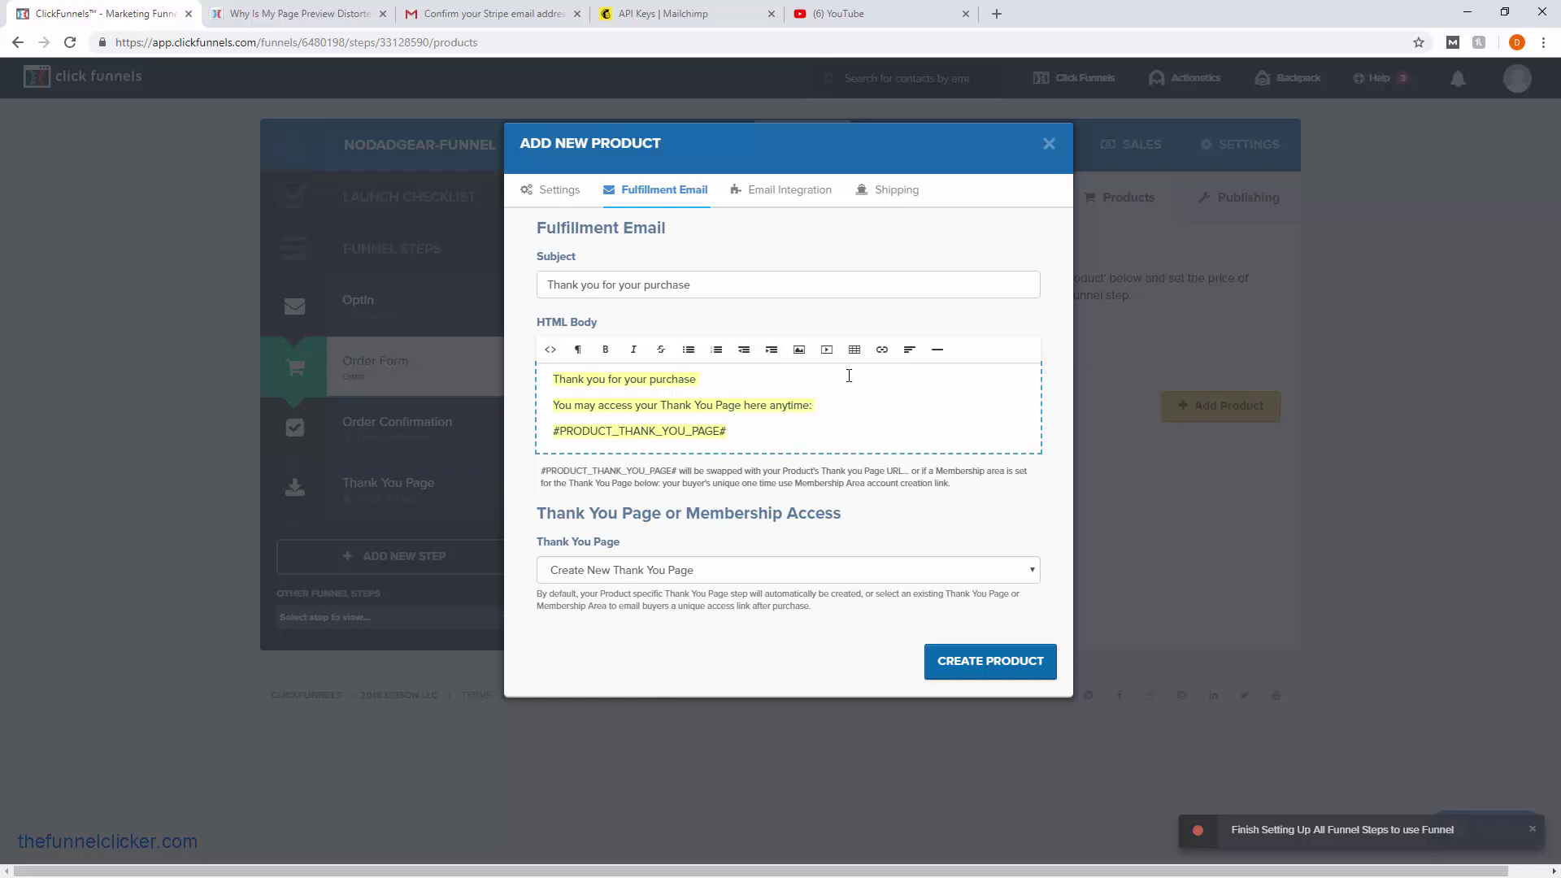
pyautogui.click(848, 375)
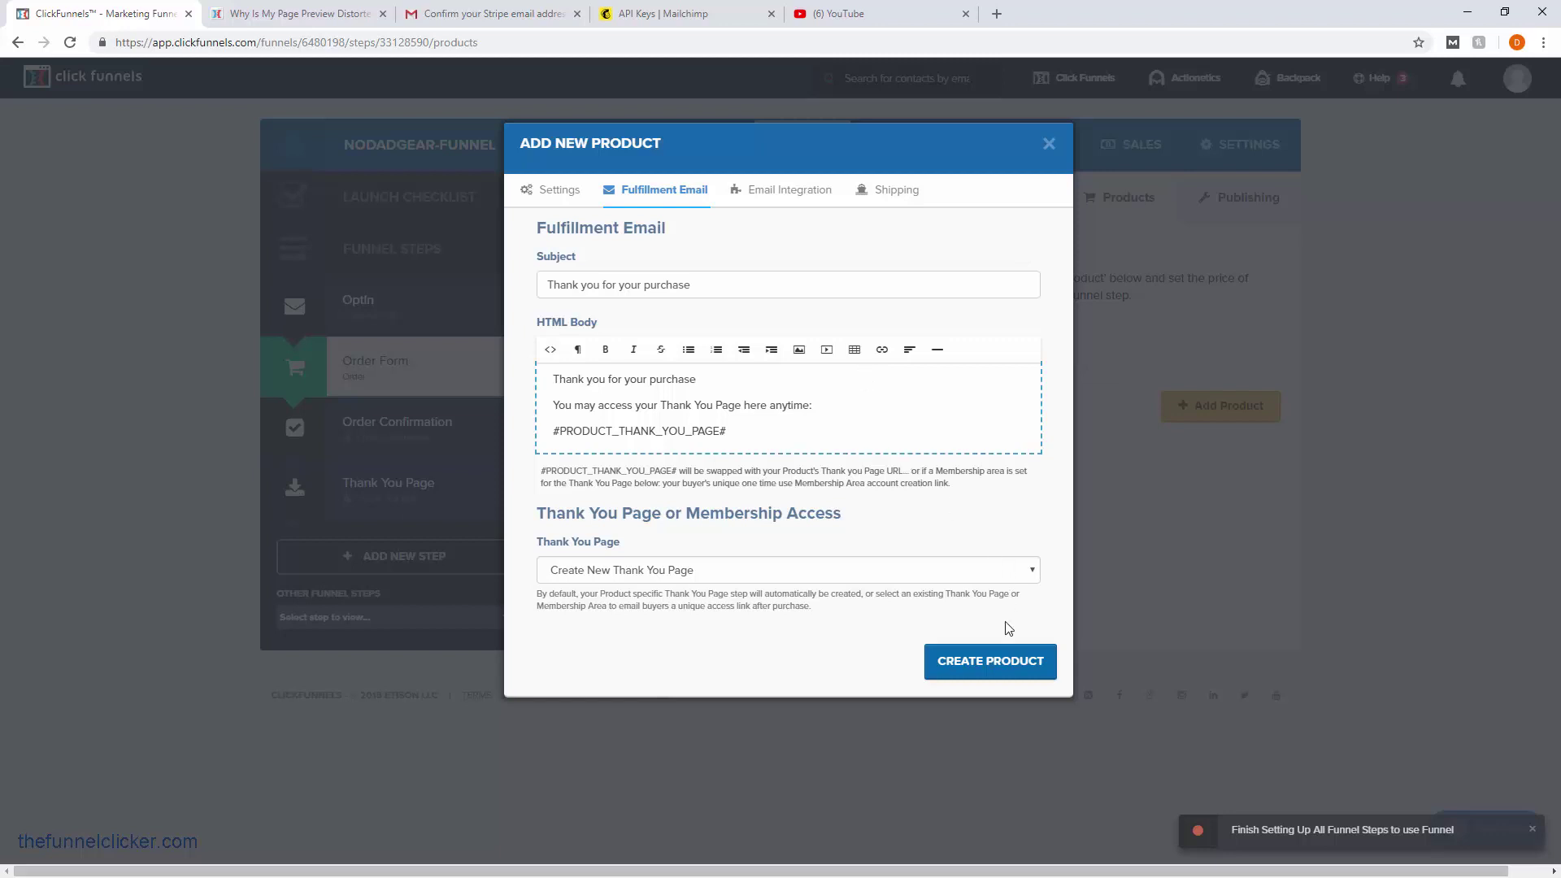
pyautogui.click(984, 667)
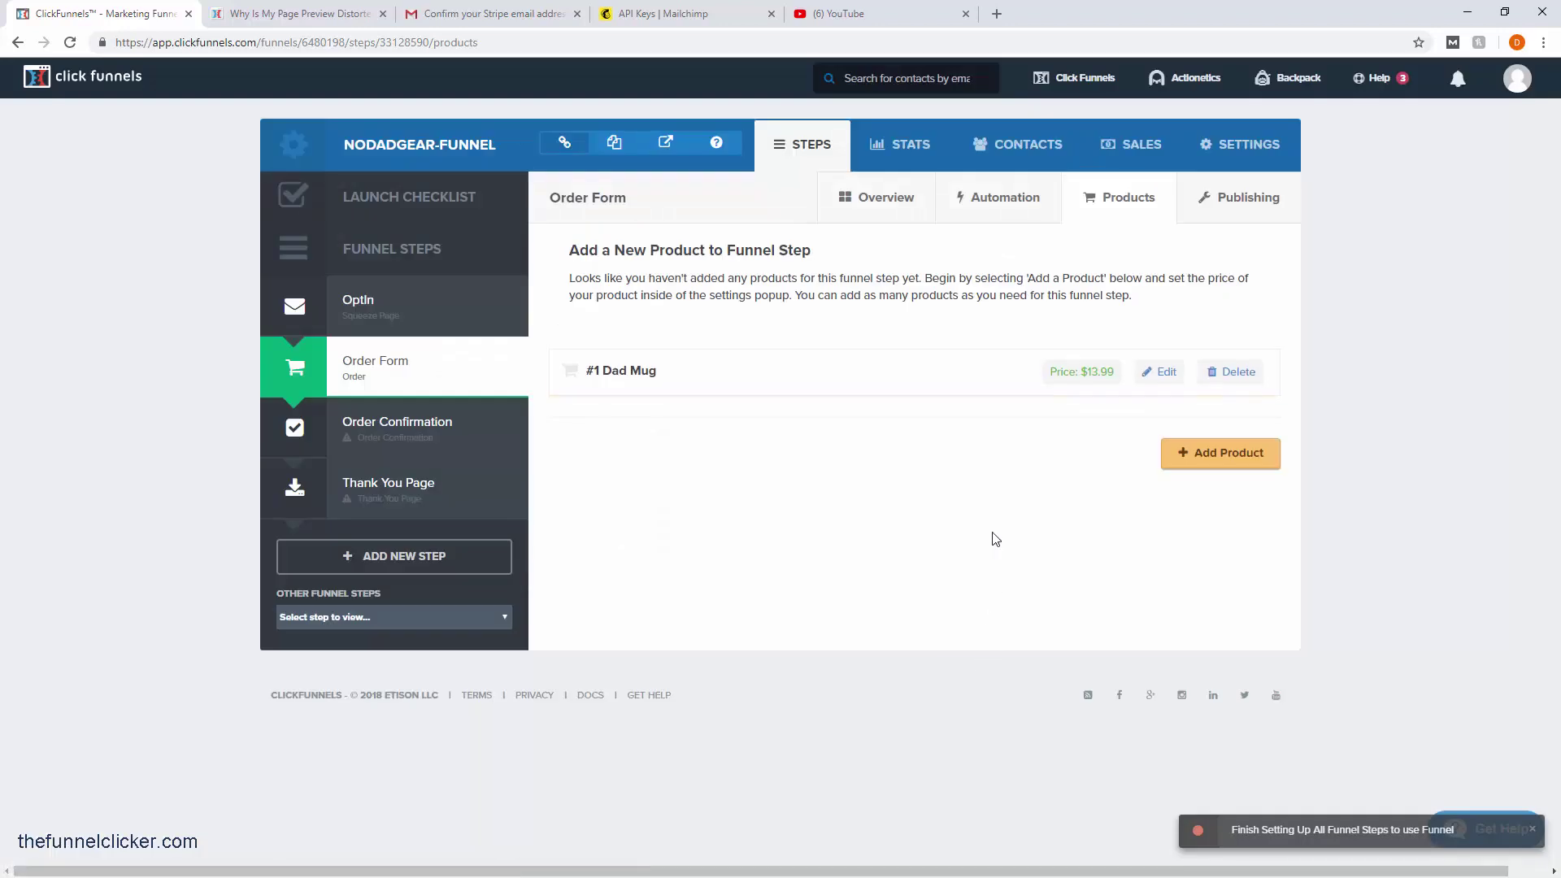
# - Start a second product named #1 Dad Hat with an amount of 17.99 and an order form price display of $17.99
pyautogui.click(1209, 464)
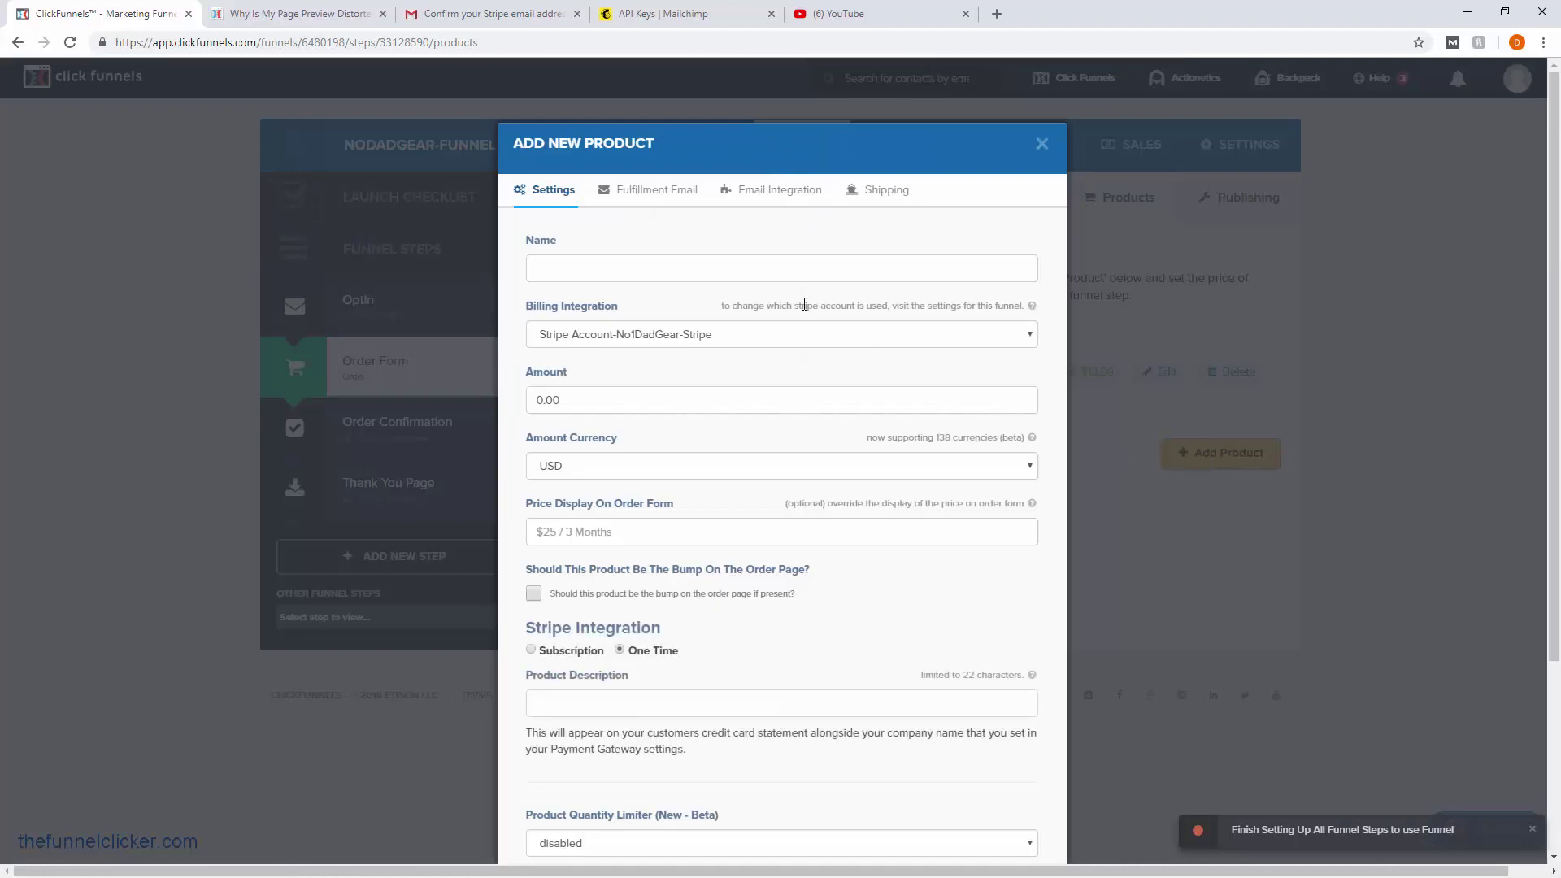
pyautogui.click(687, 271)
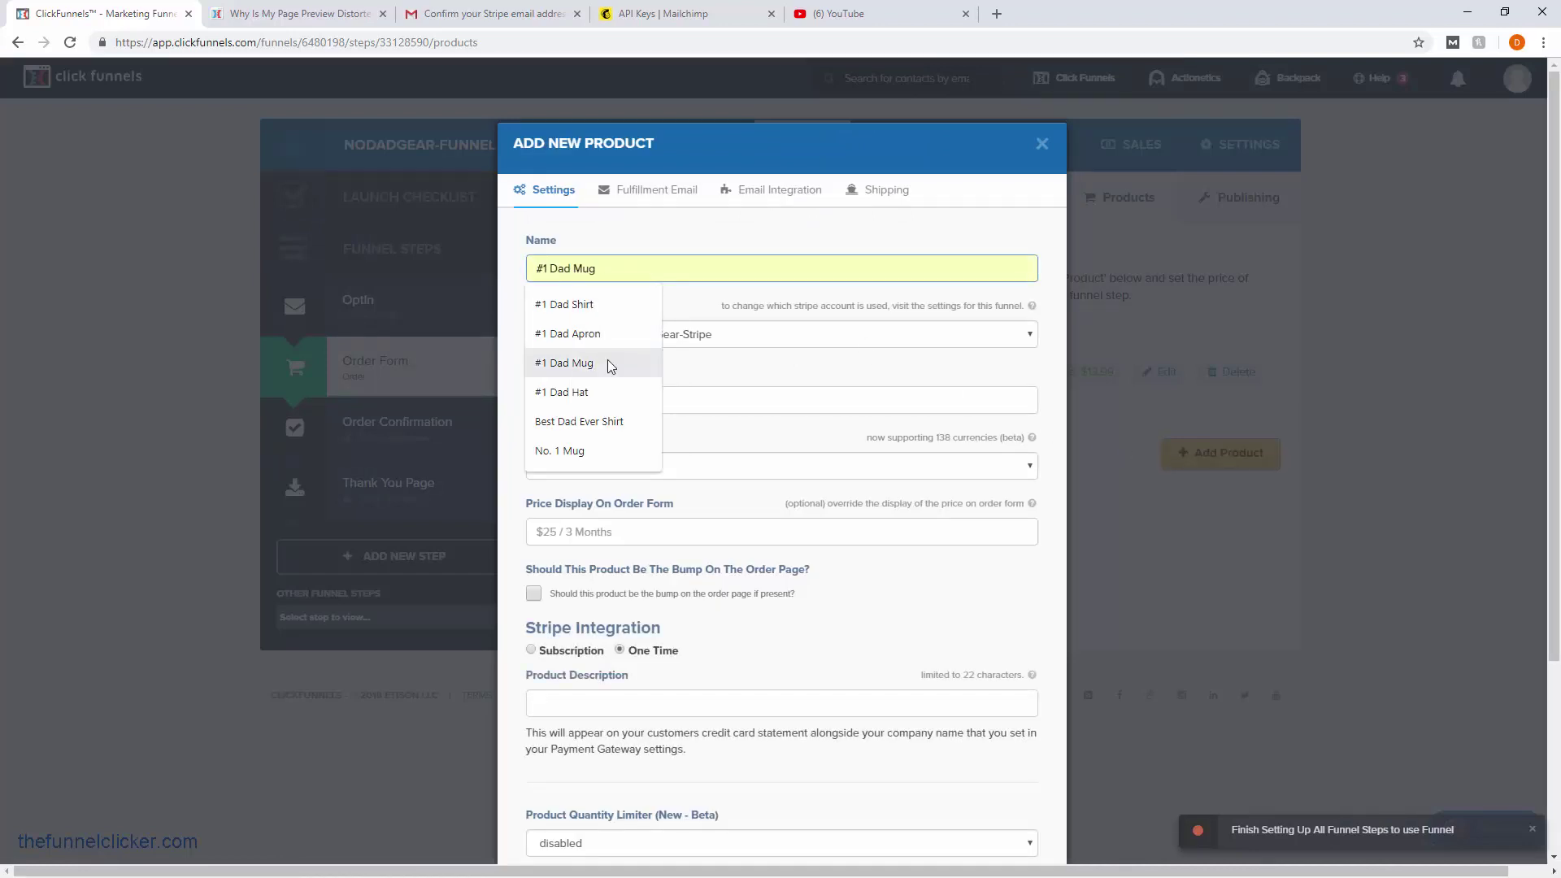
pyautogui.click(626, 392)
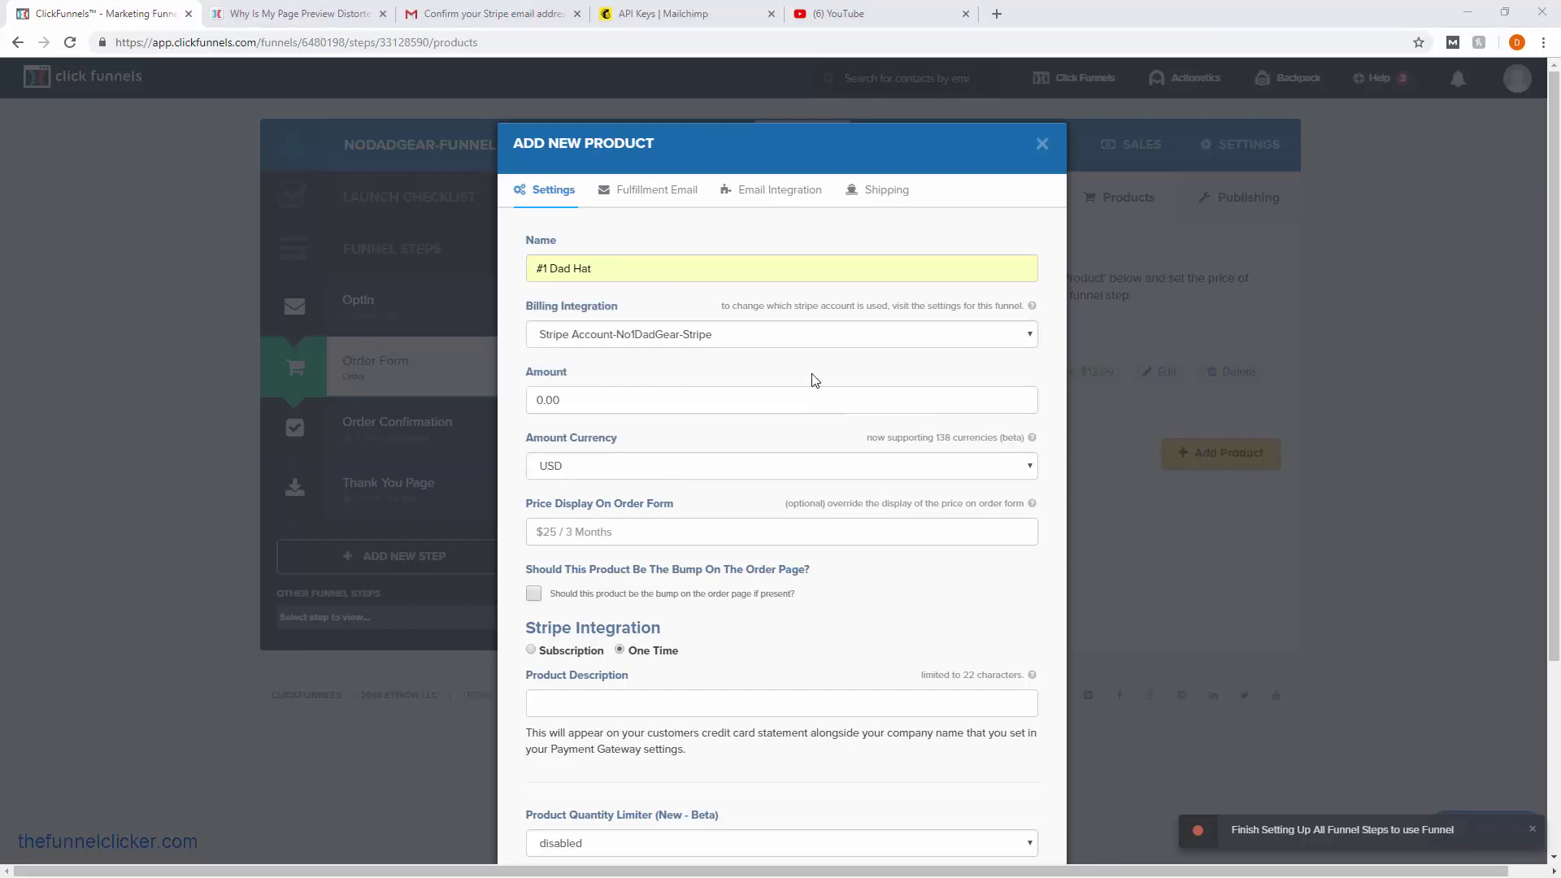
pyautogui.click(606, 399)
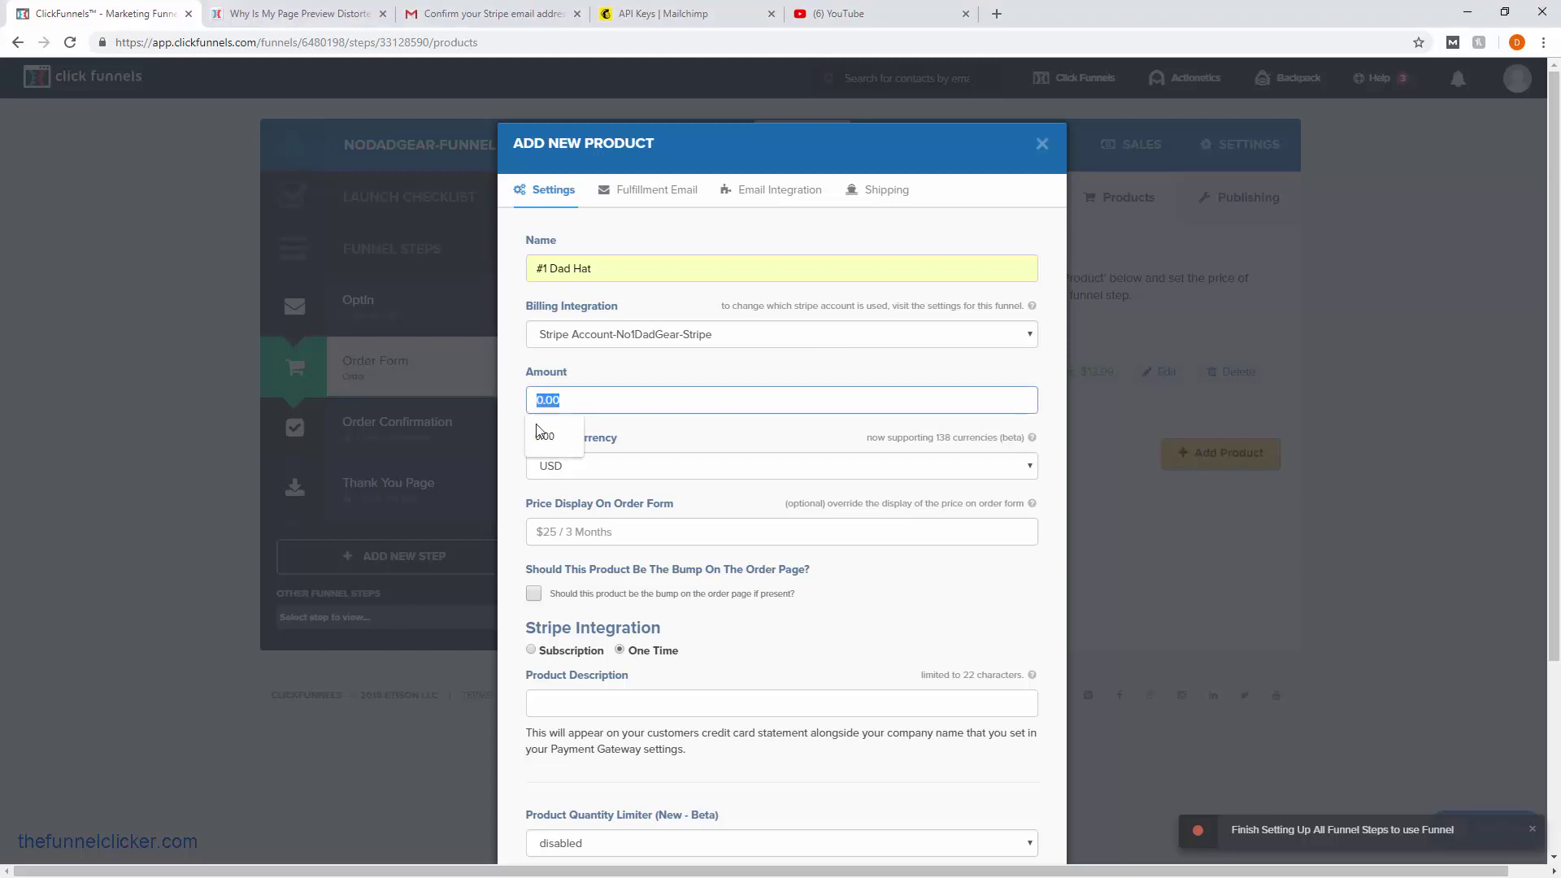
pyautogui.write('17')
pyautogui.press('BackSpace')
pyautogui.press('BackSpace')
pyautogui.press('BackSpace')
pyautogui.press('BackSpace')
pyautogui.press('BackSpace')
pyautogui.press('BackSpace')
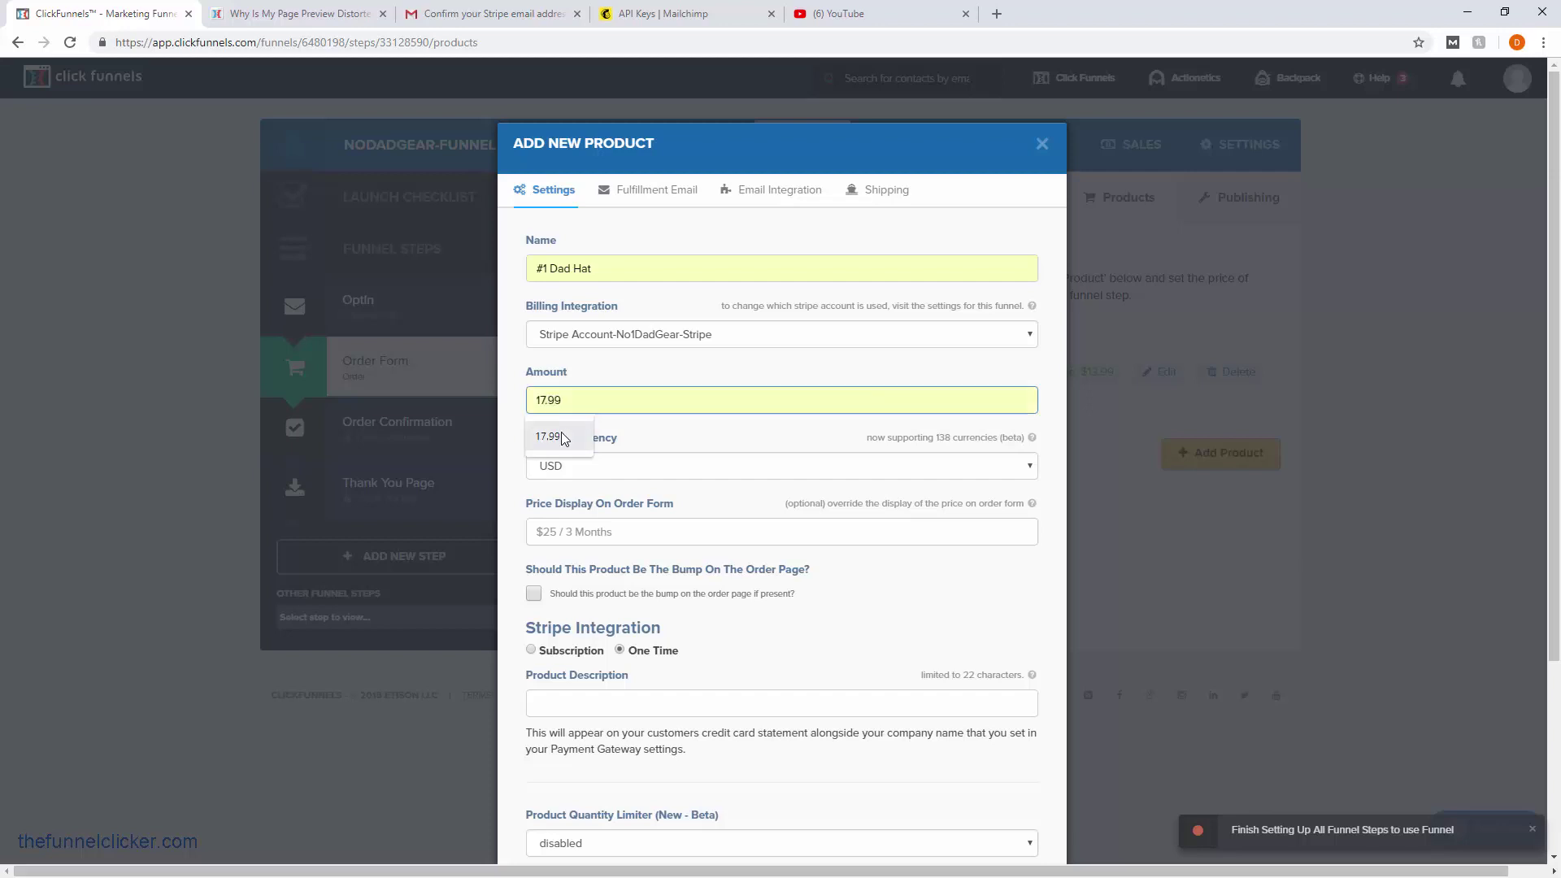
pyautogui.click(561, 436)
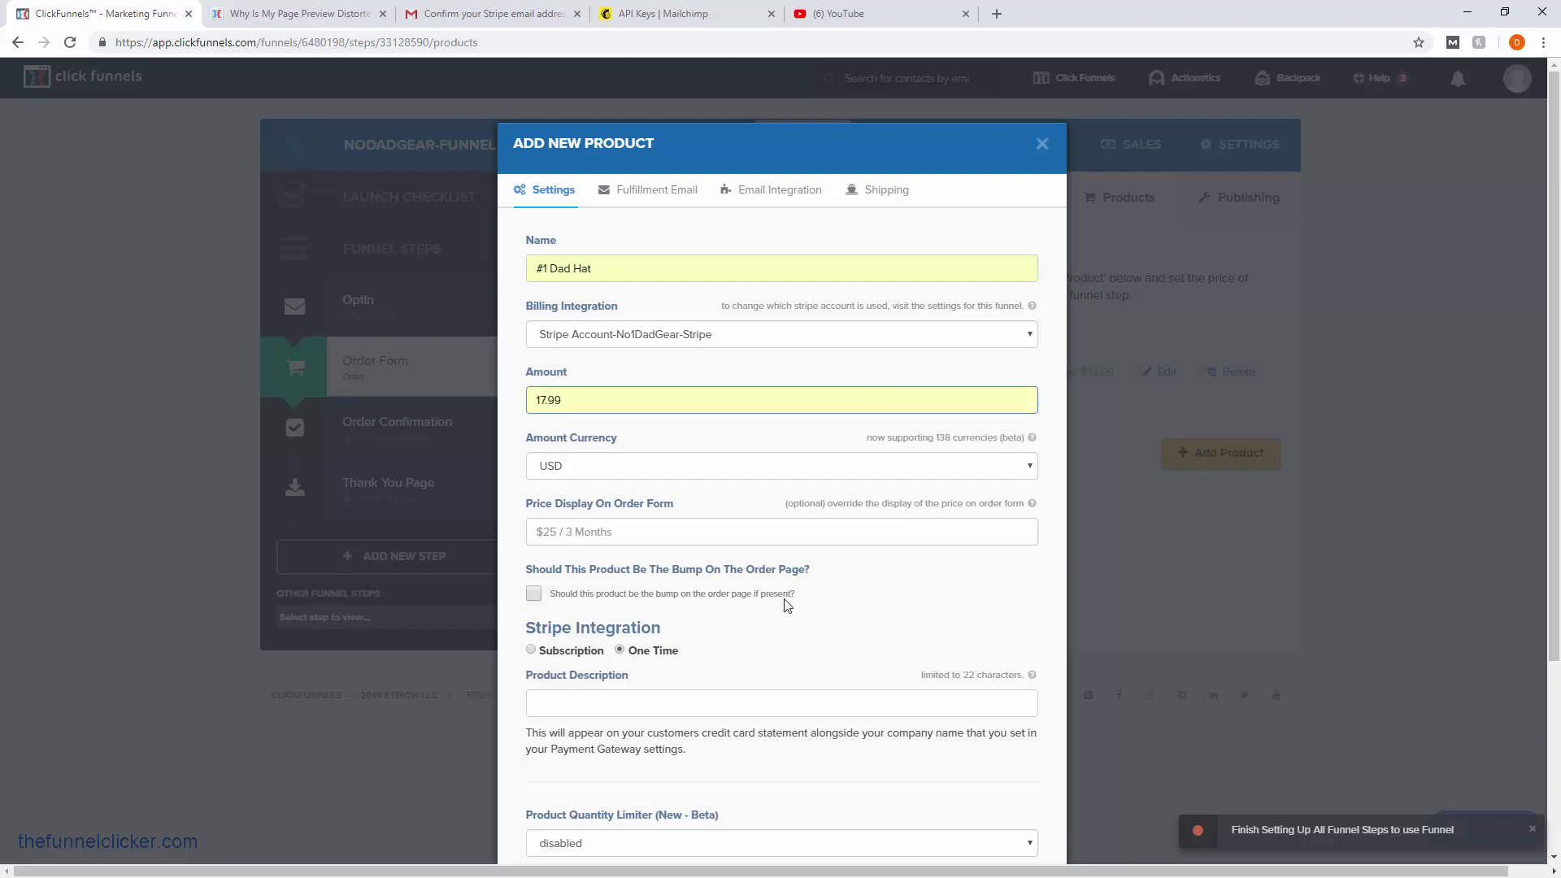
pyautogui.click(655, 532)
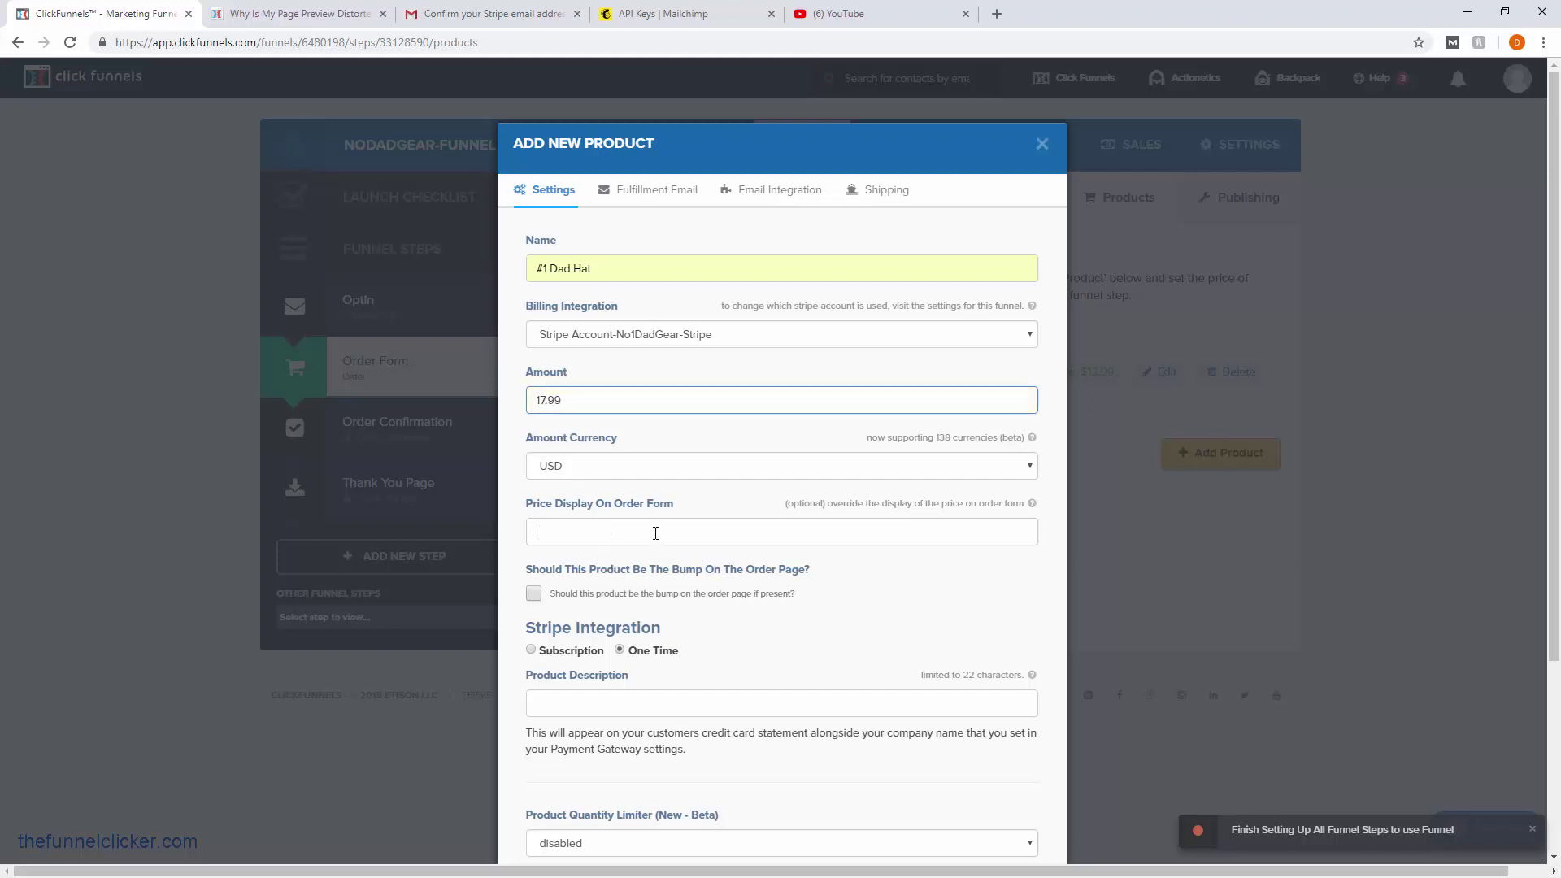
pyautogui.click(571, 571)
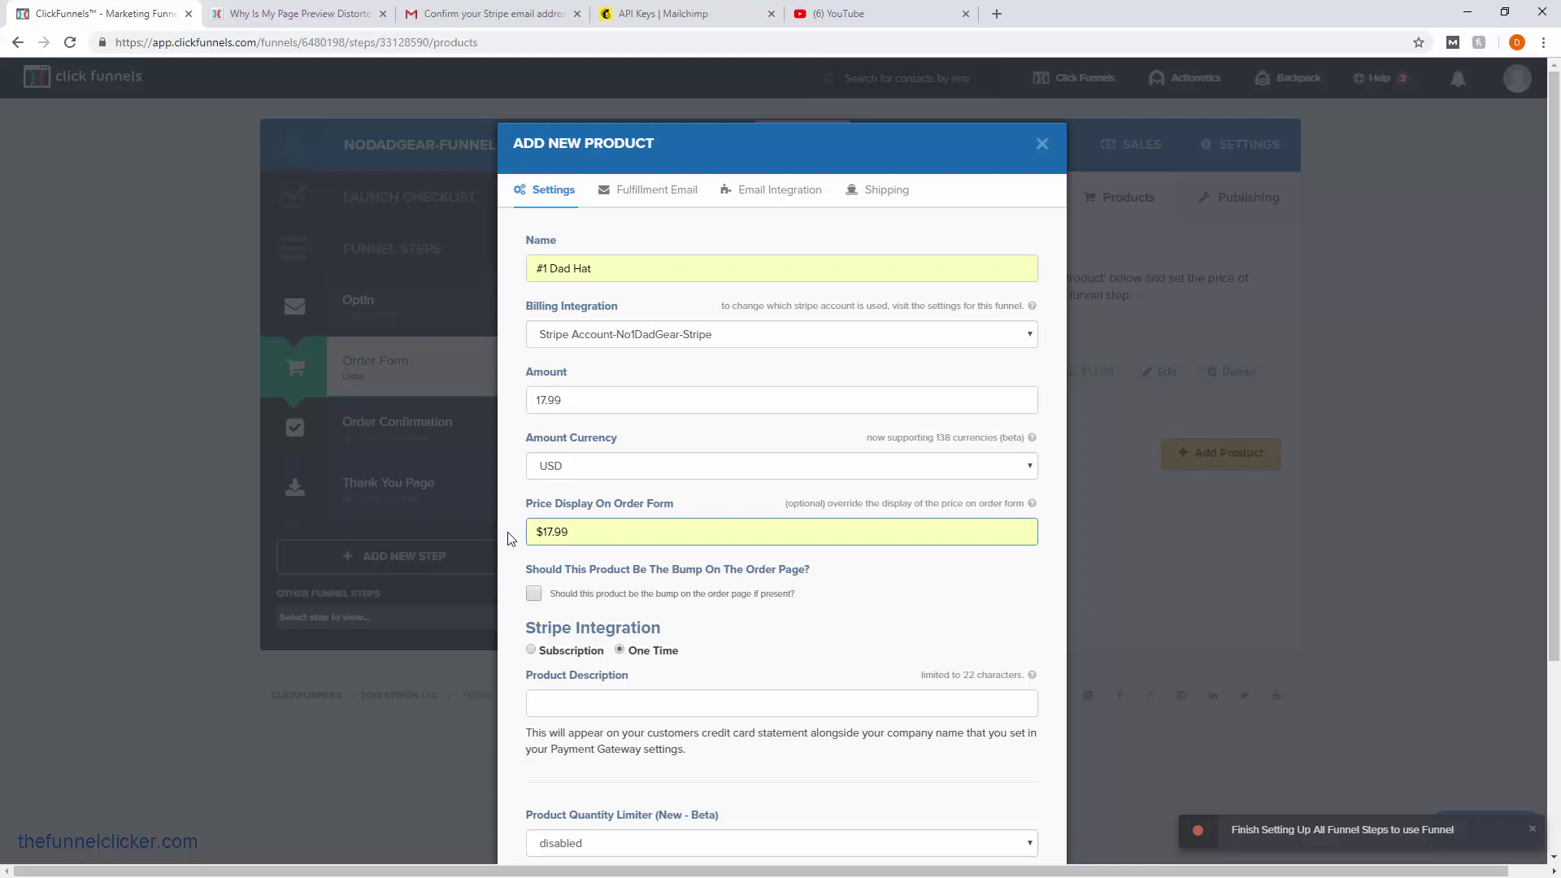
# - Enter #1 Dad Hat as the hat's product description and create the product
pyautogui.scroll(-1, 1005, 582)
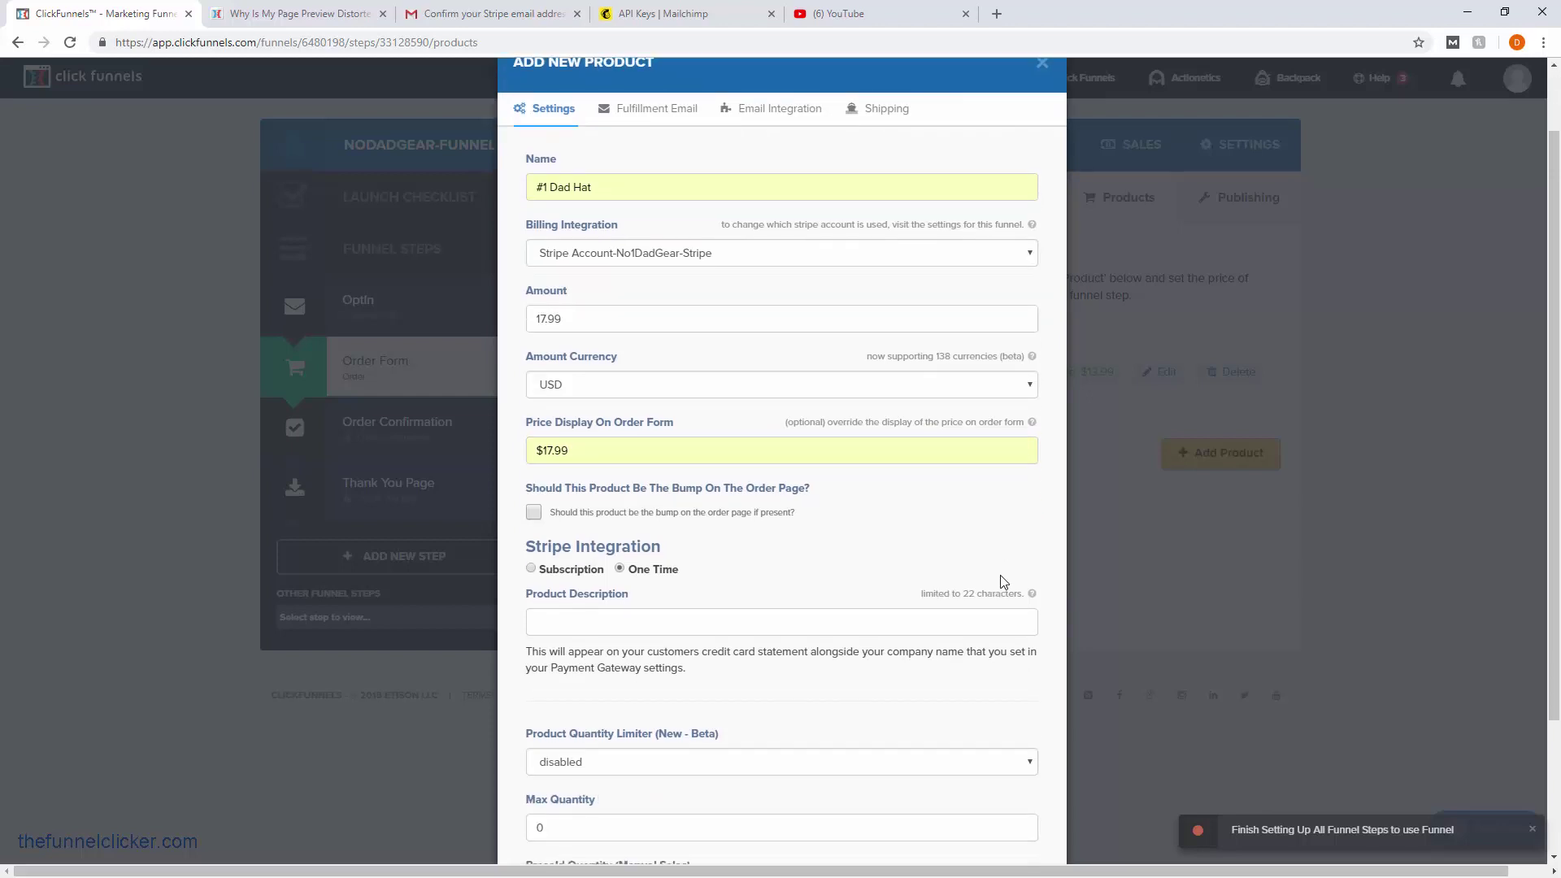
pyautogui.scroll(-1, 1004, 583)
pyautogui.click(626, 541)
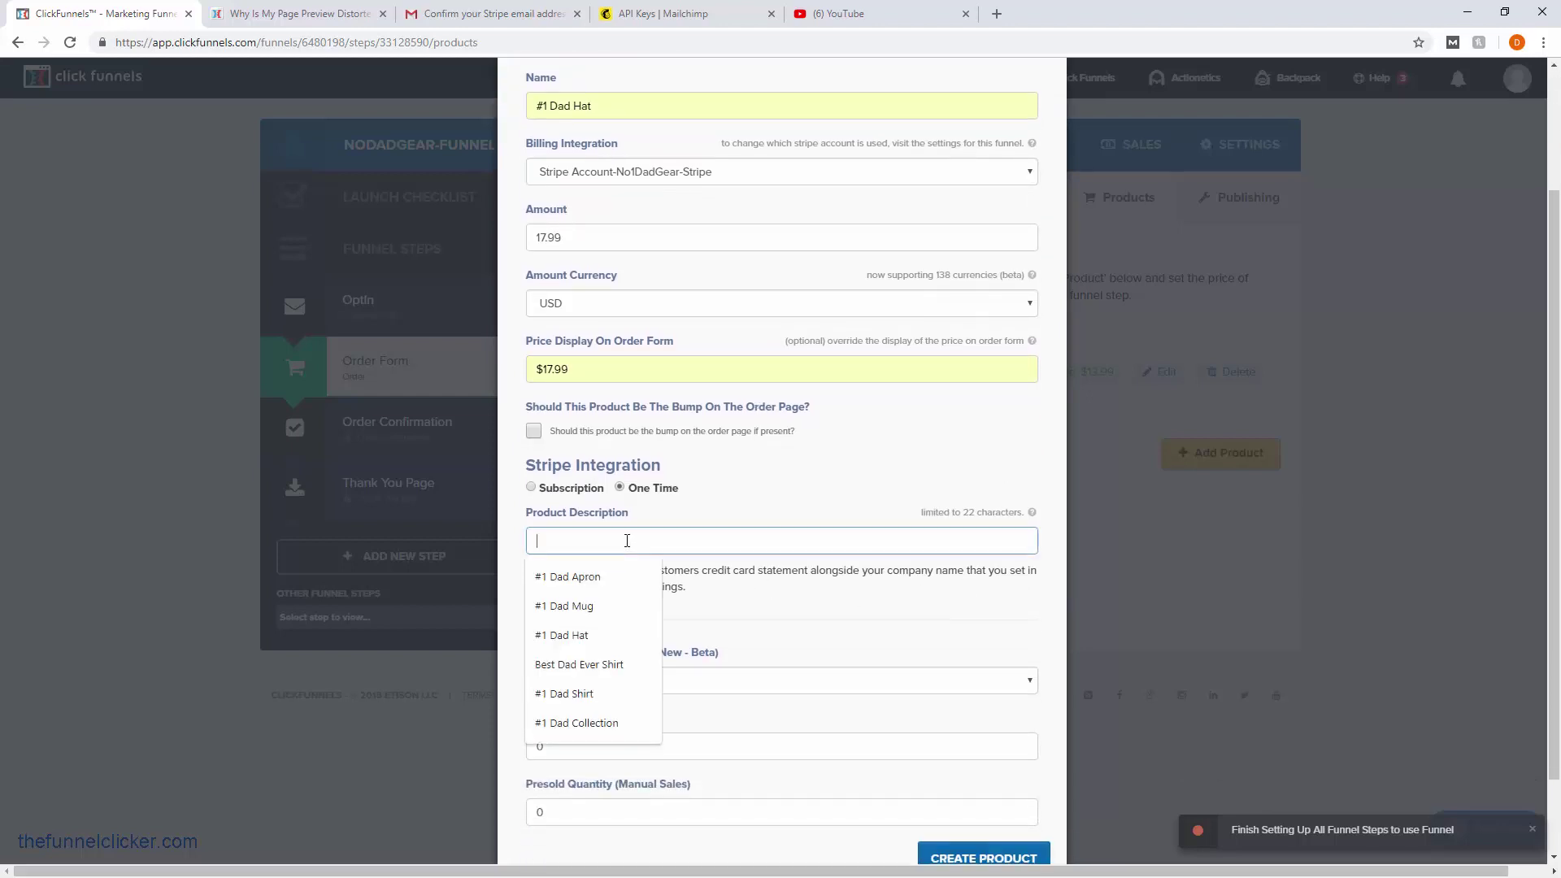
pyautogui.click(600, 633)
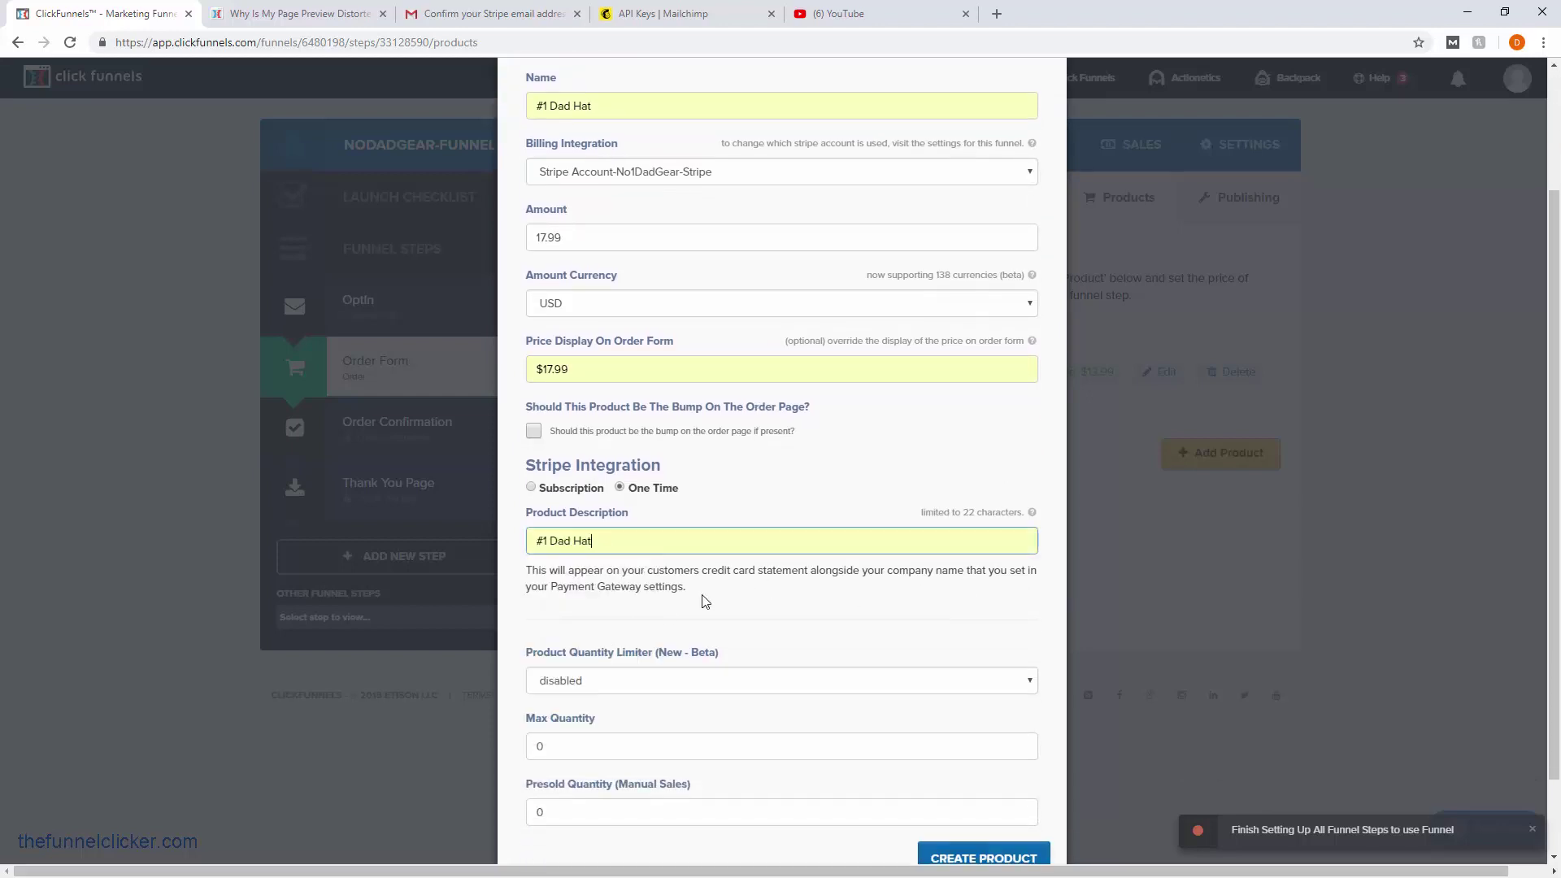
pyautogui.click(1057, 542)
pyautogui.scroll(-1, 1056, 540)
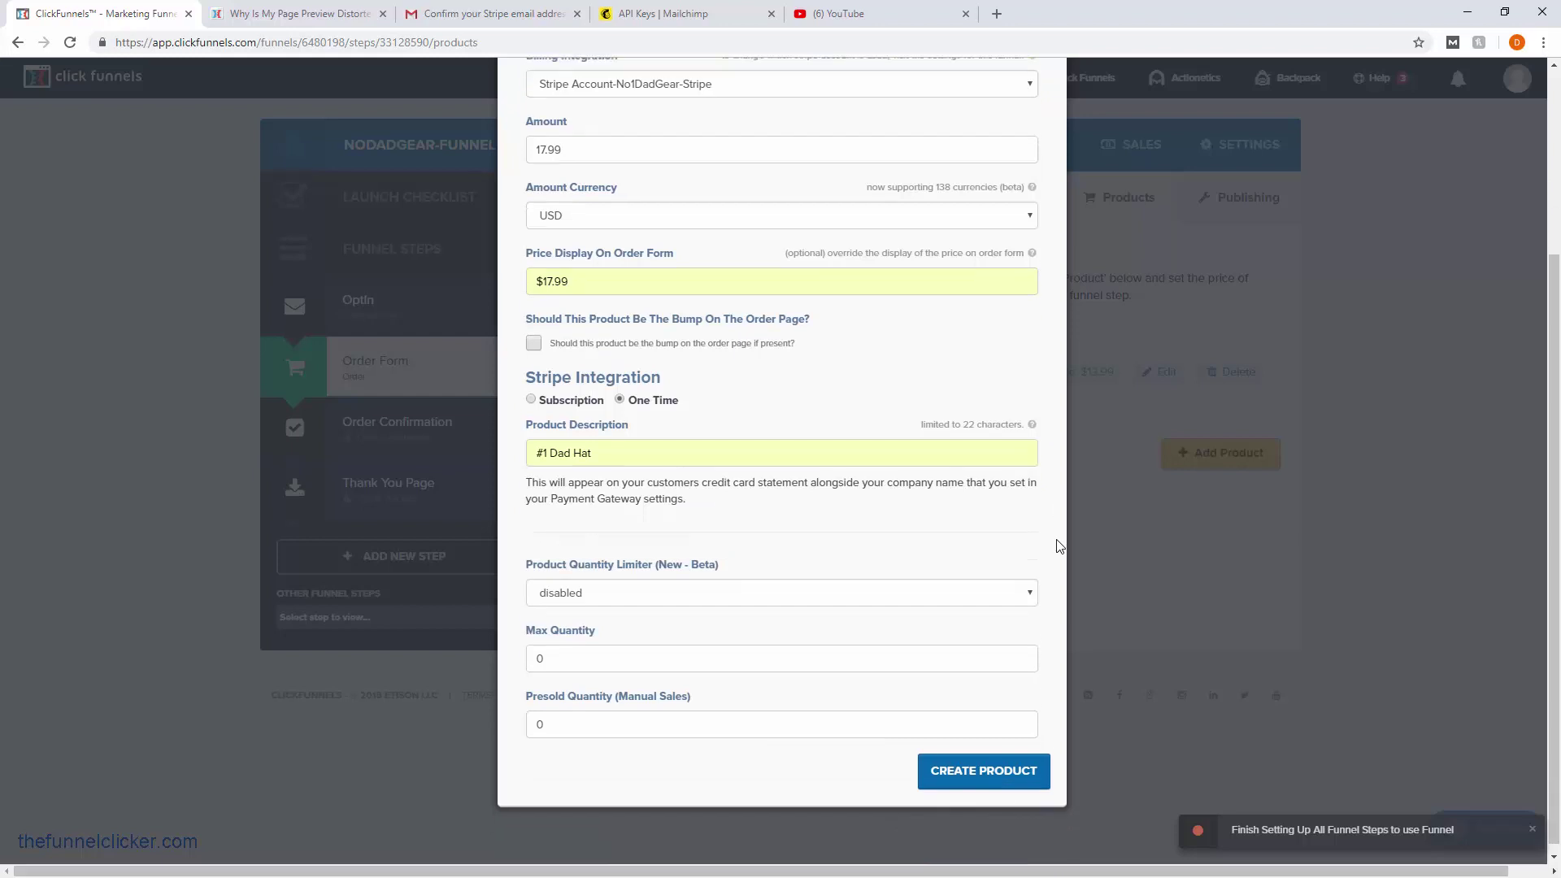
pyautogui.click(1002, 768)
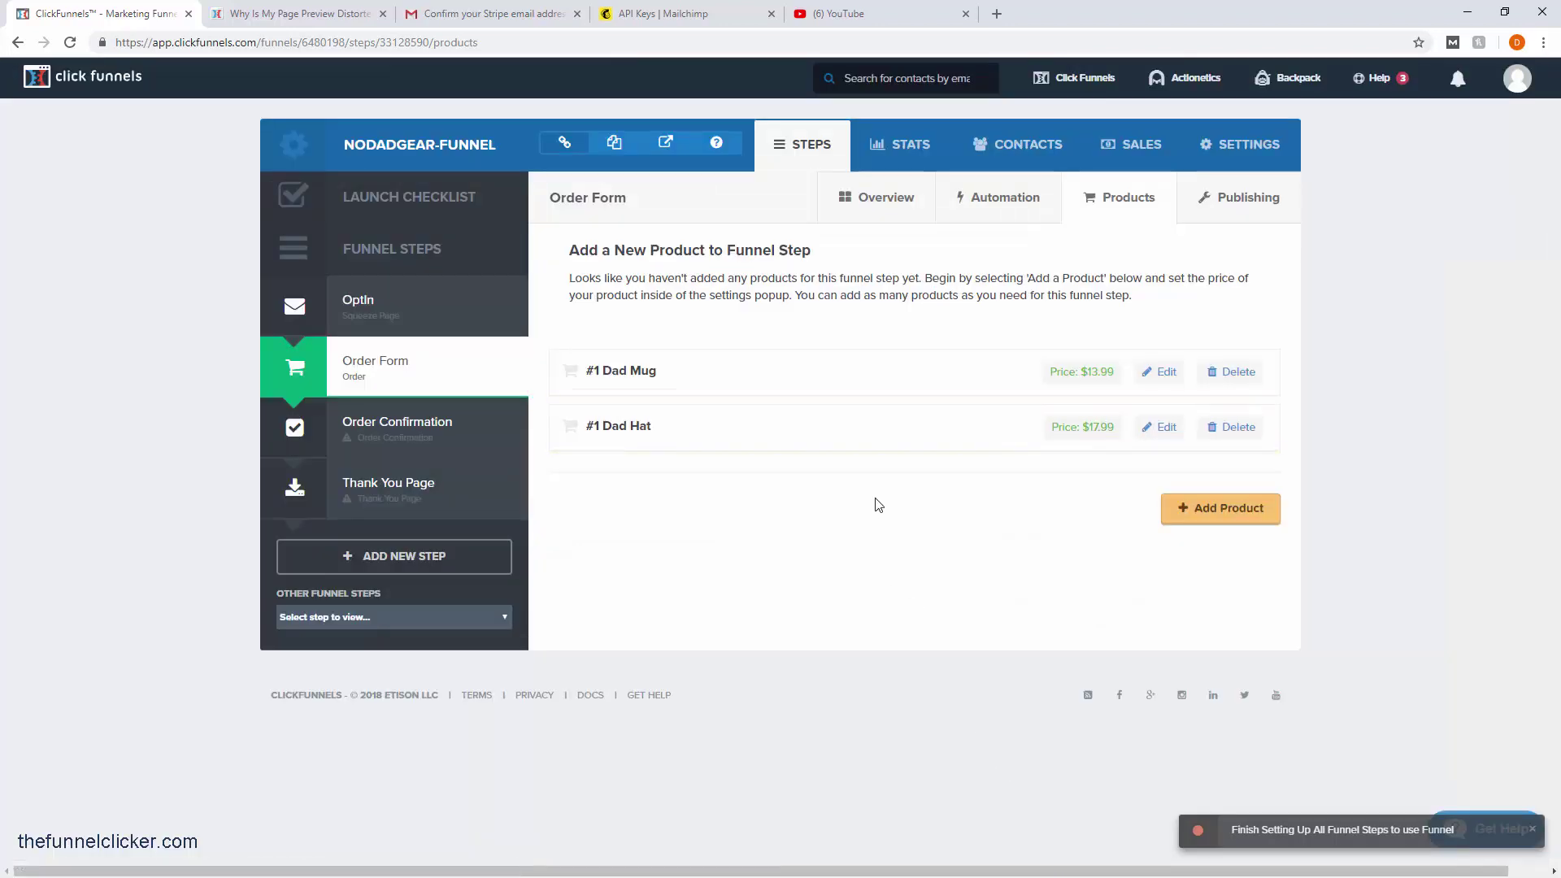
# - Set the #1 Dad Mug's price display on the order form to $13.99 and update the product
pyautogui.click(1171, 378)
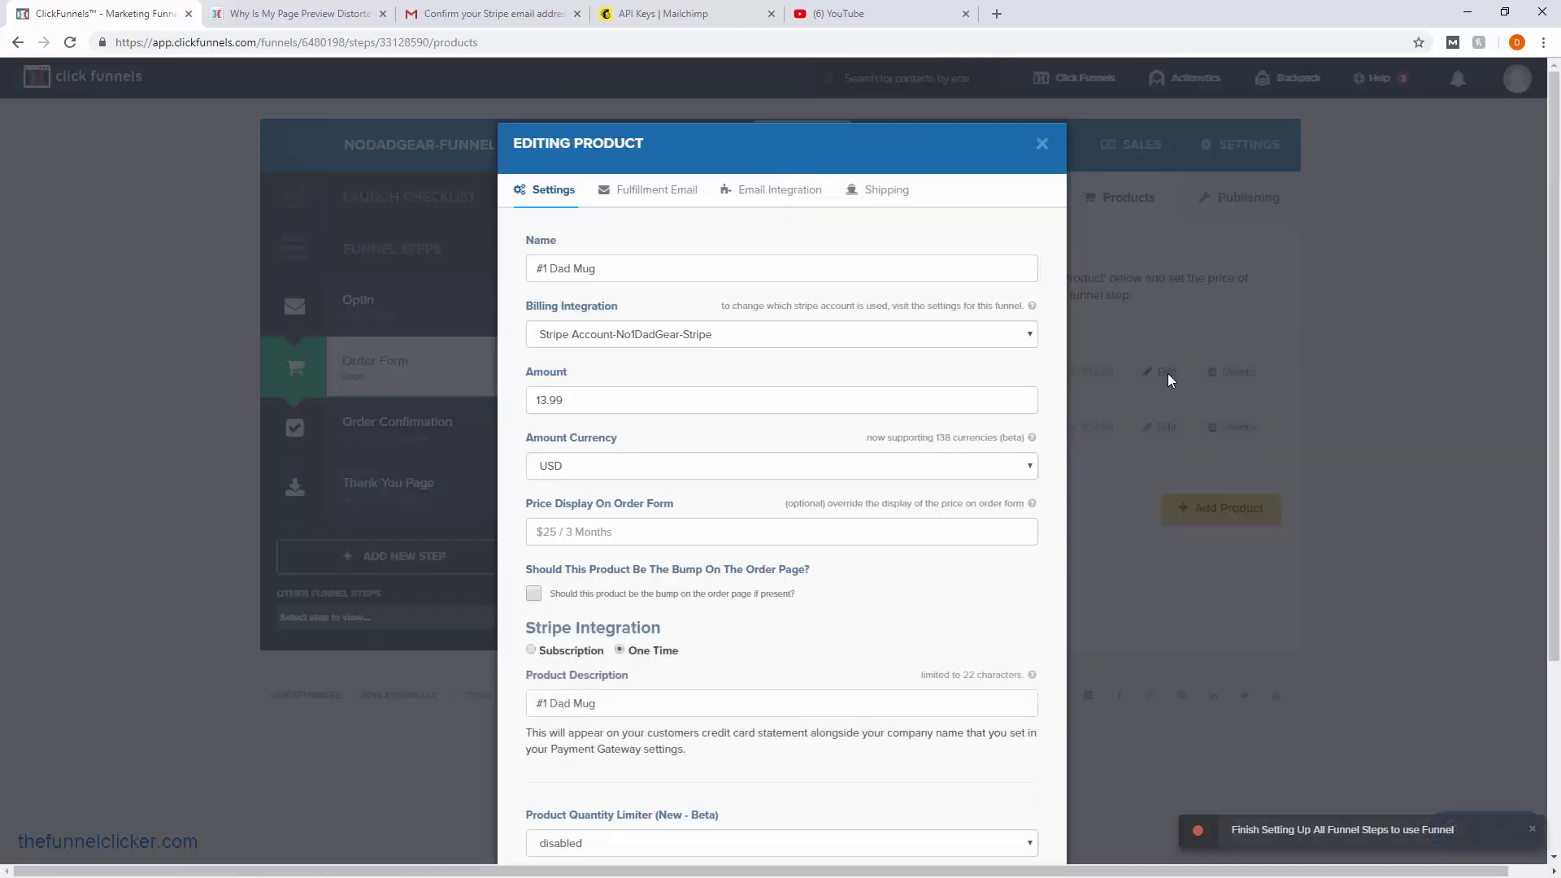
pyautogui.click(656, 527)
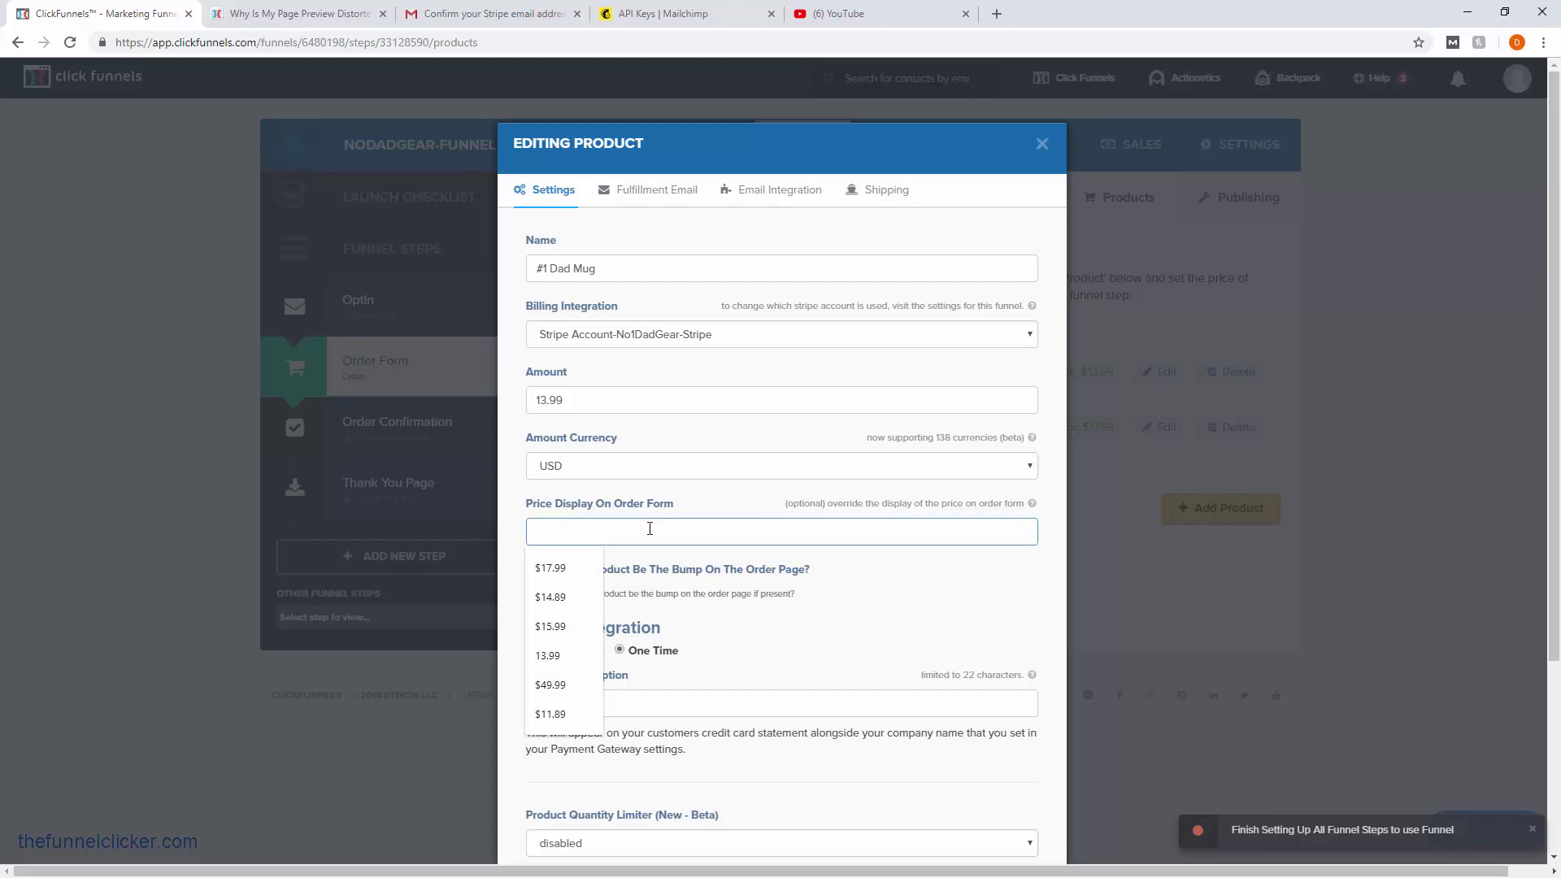
pyautogui.click(566, 657)
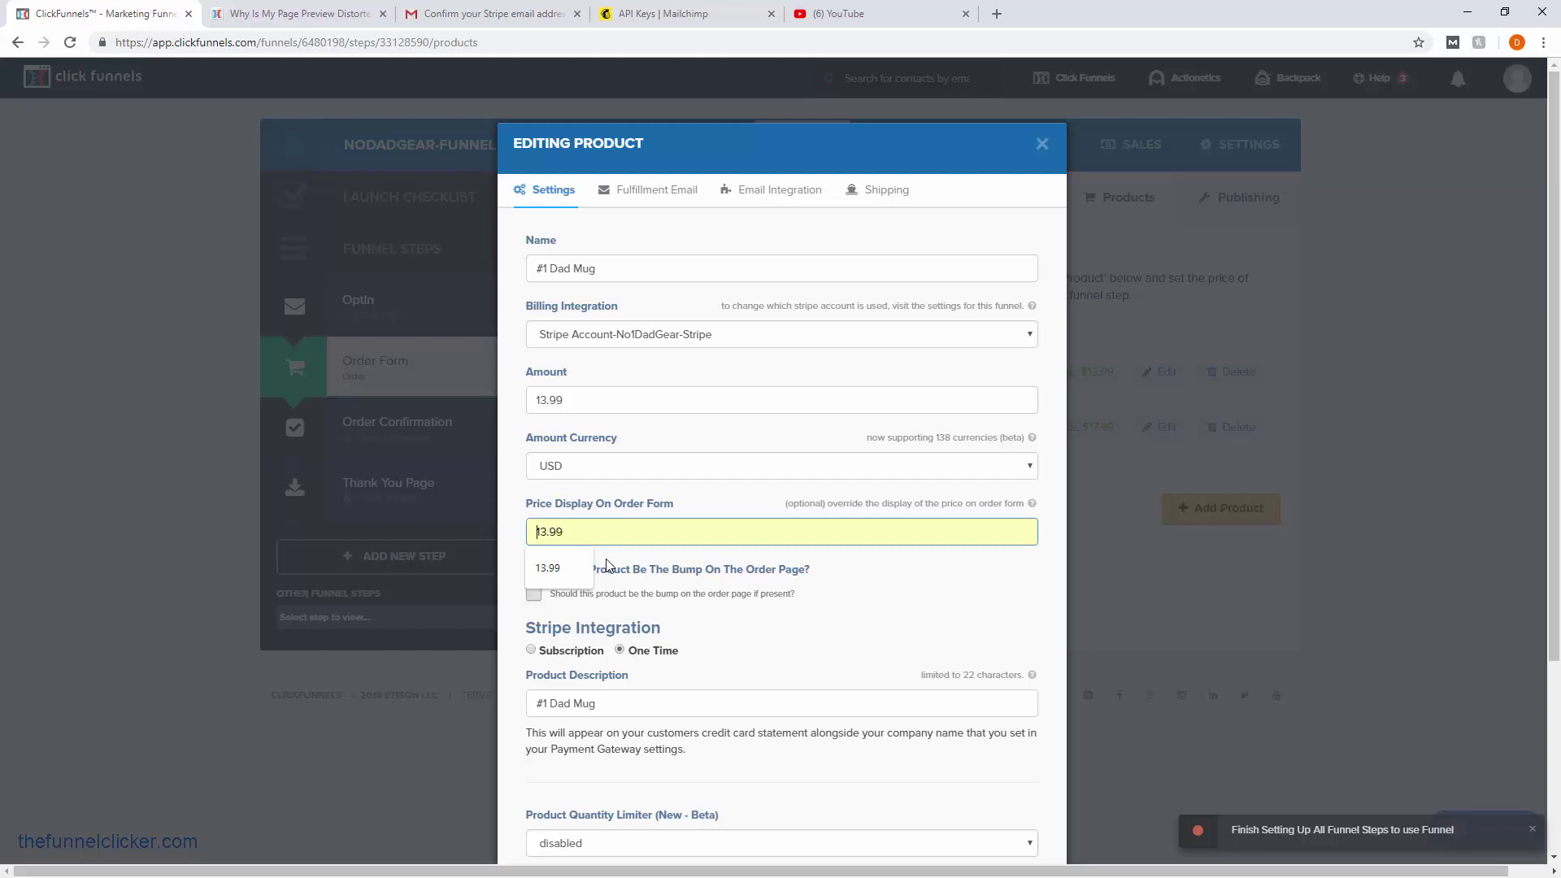
pyautogui.press('Home')
pyautogui.write('$')
pyautogui.click(1046, 543)
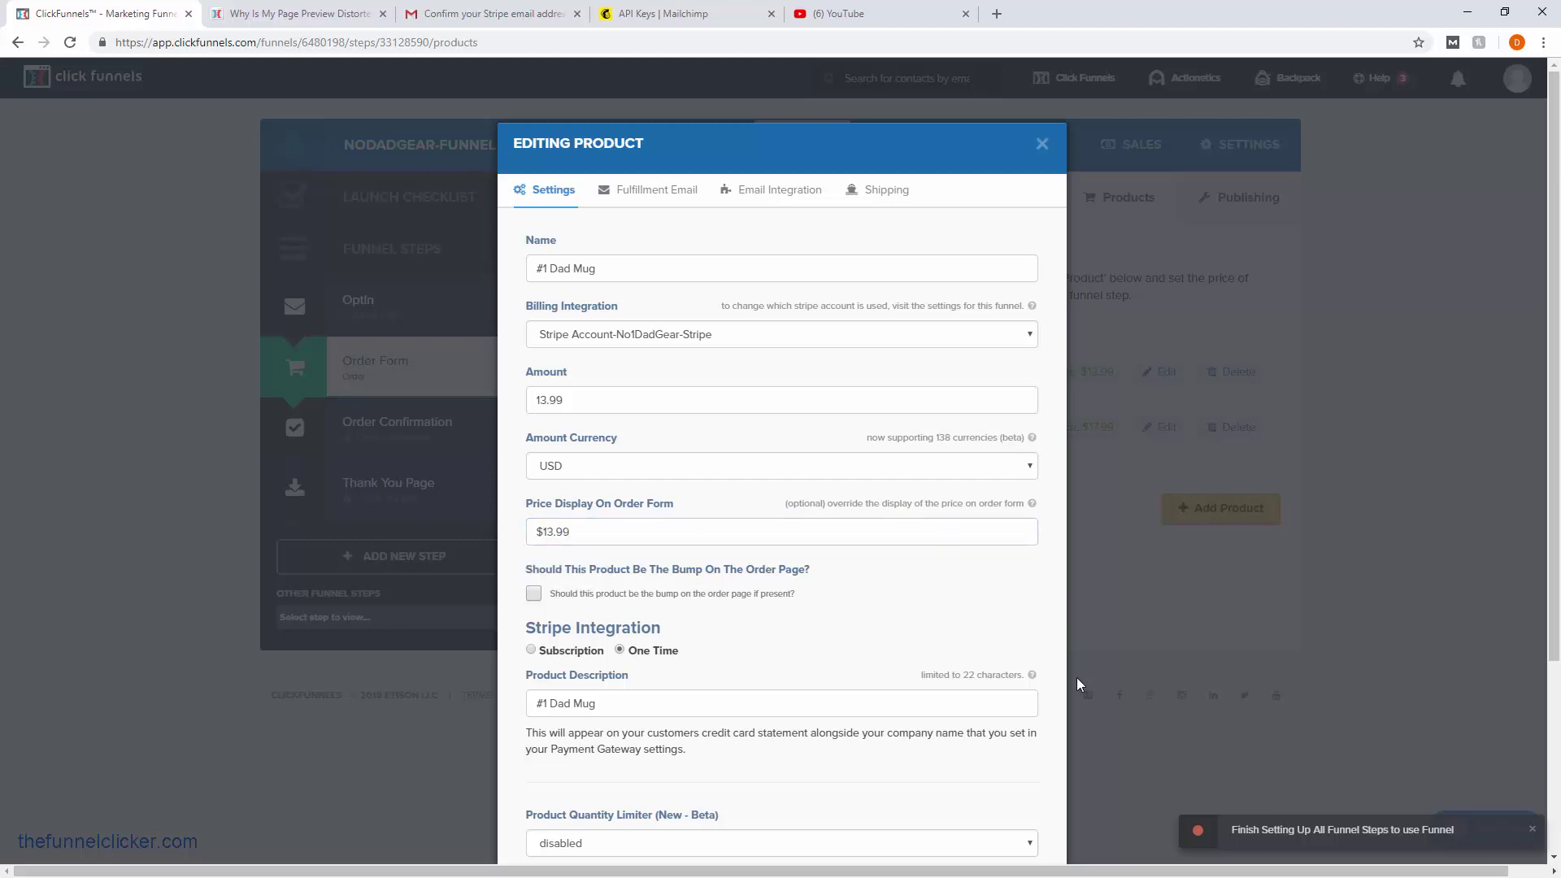
pyautogui.scroll(-3, 1076, 677)
pyautogui.click(1011, 854)
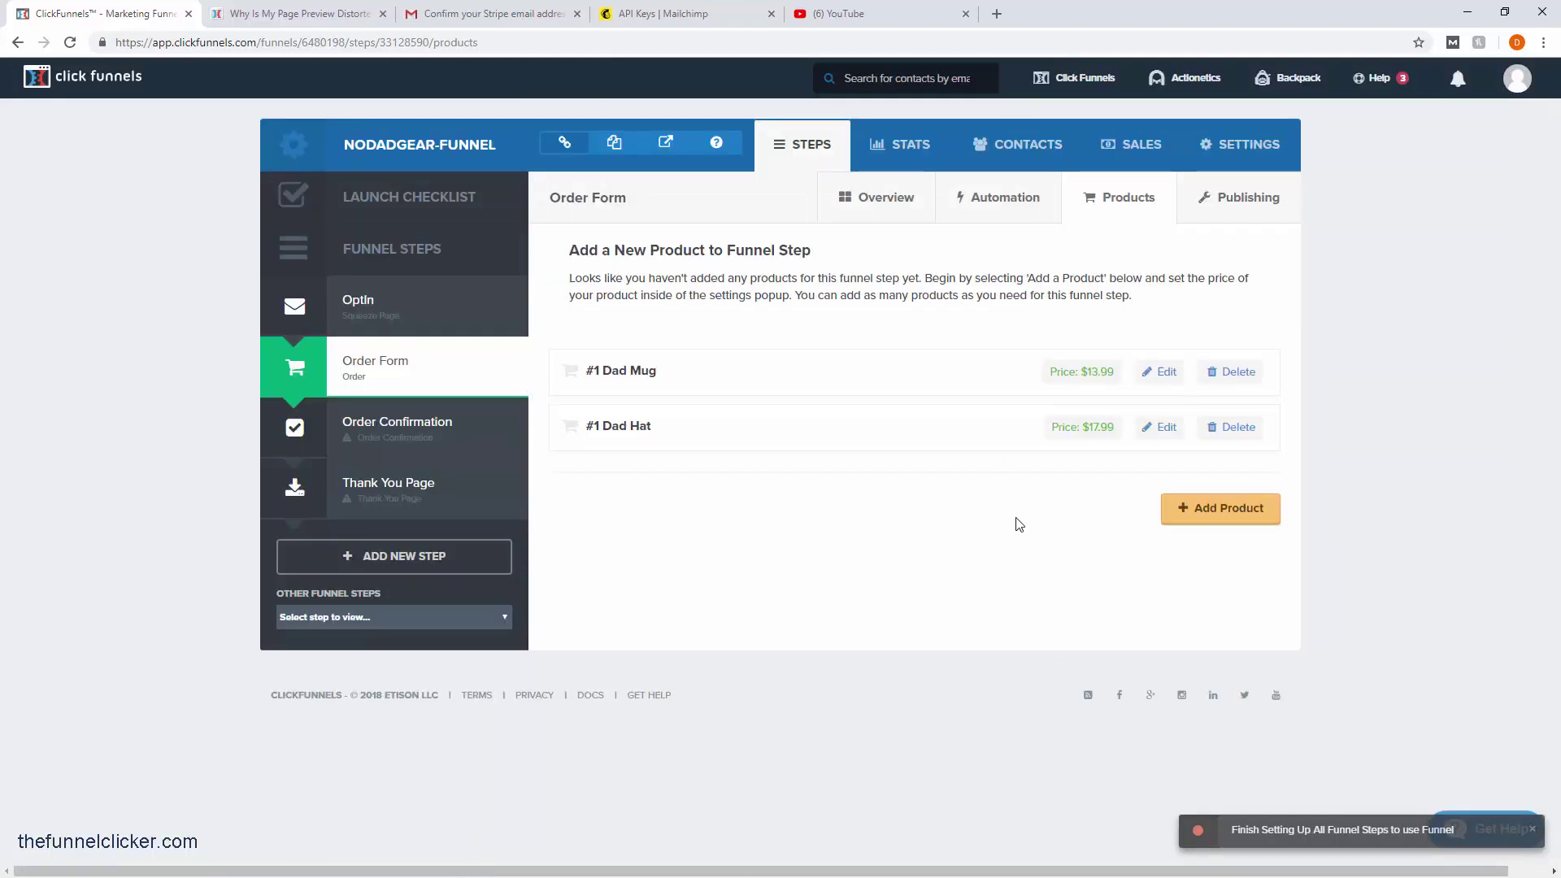
# - Start a new product named #1 Dad Shirt with an amount of 17.99 and an order form price display of $17.99
pyautogui.click(1197, 519)
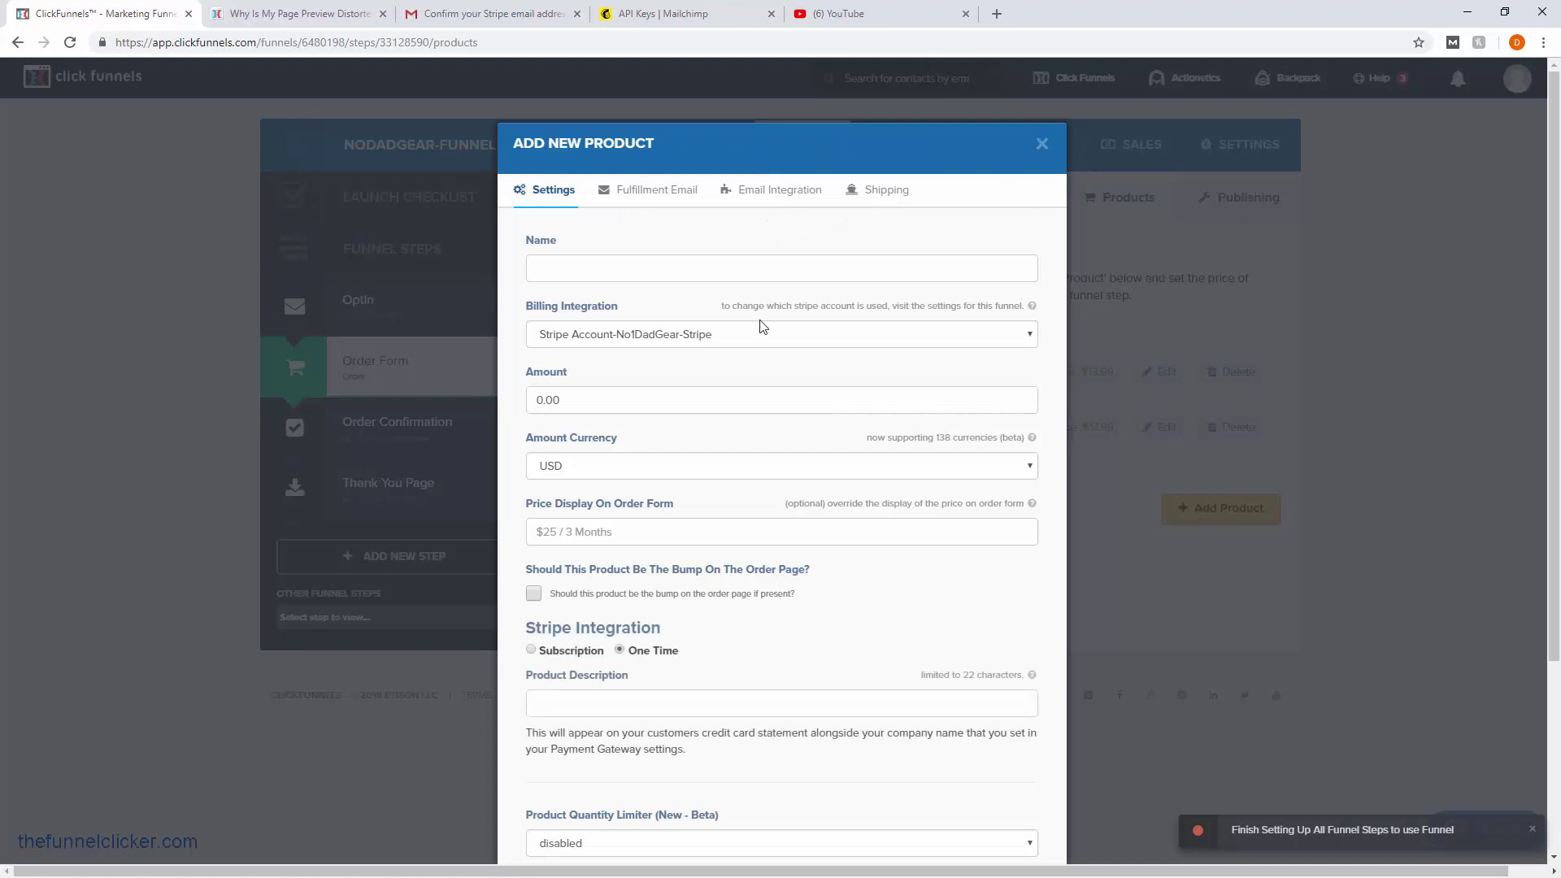
pyautogui.click(670, 269)
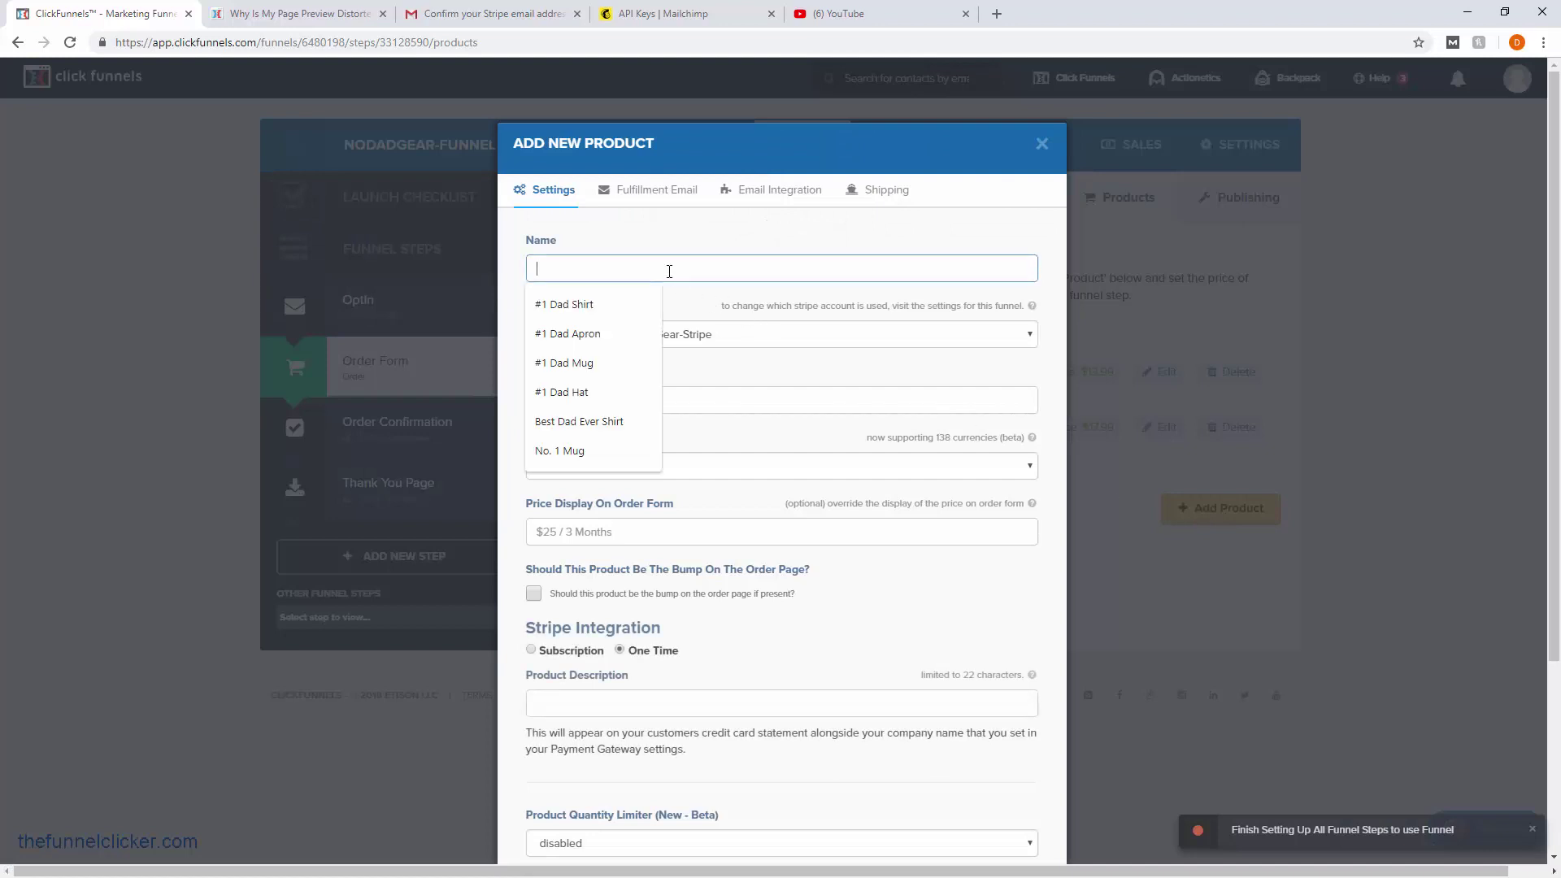
pyautogui.click(598, 306)
pyautogui.click(627, 399)
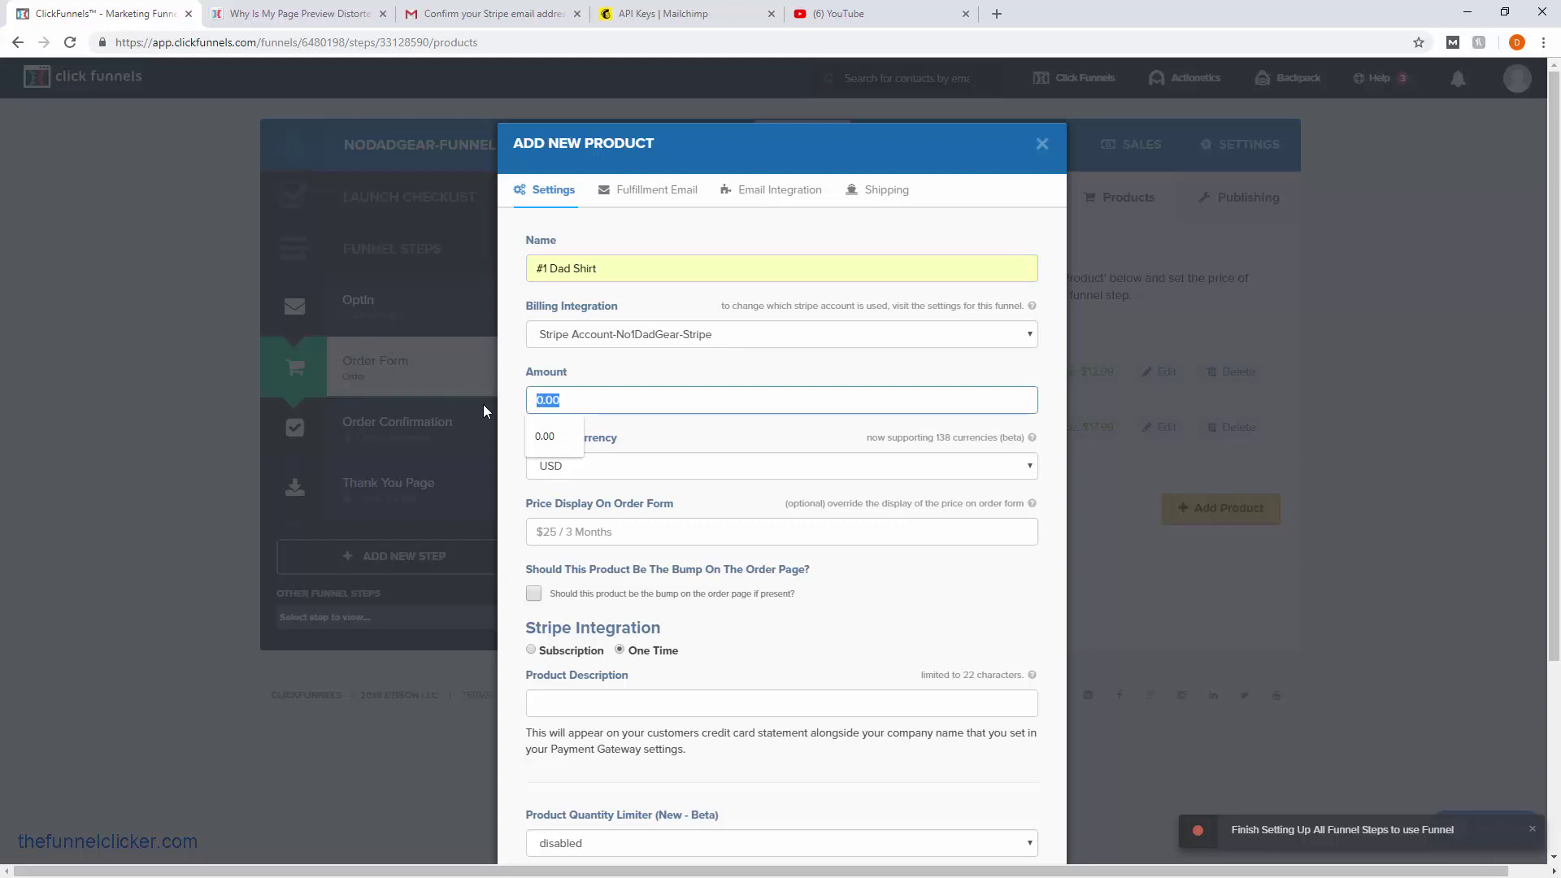
pyautogui.write('17.99')
pyautogui.click(509, 400)
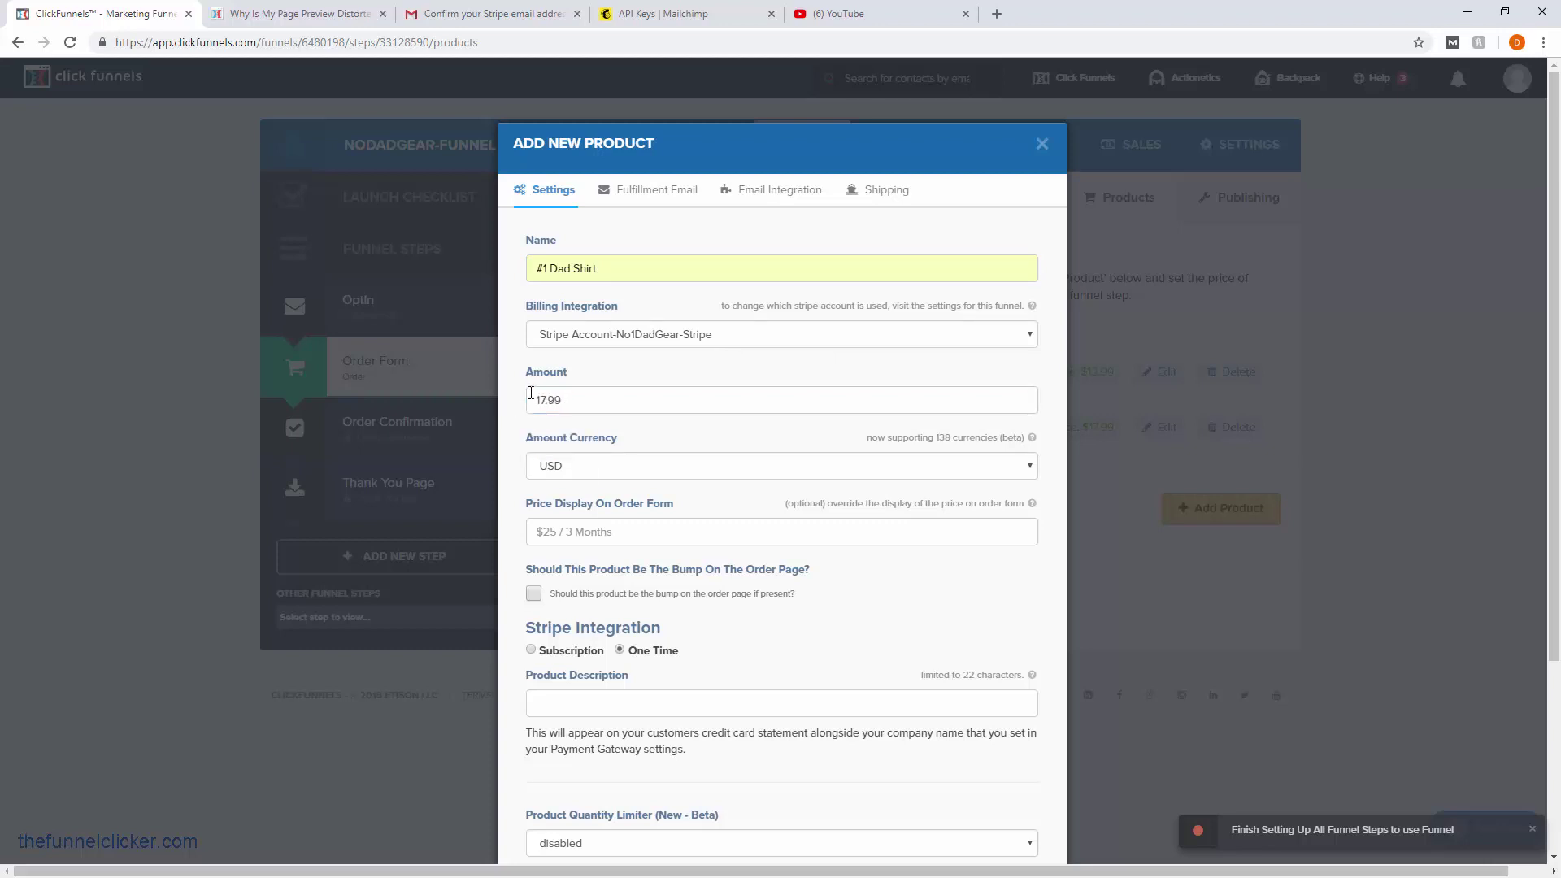
pyautogui.click(537, 531)
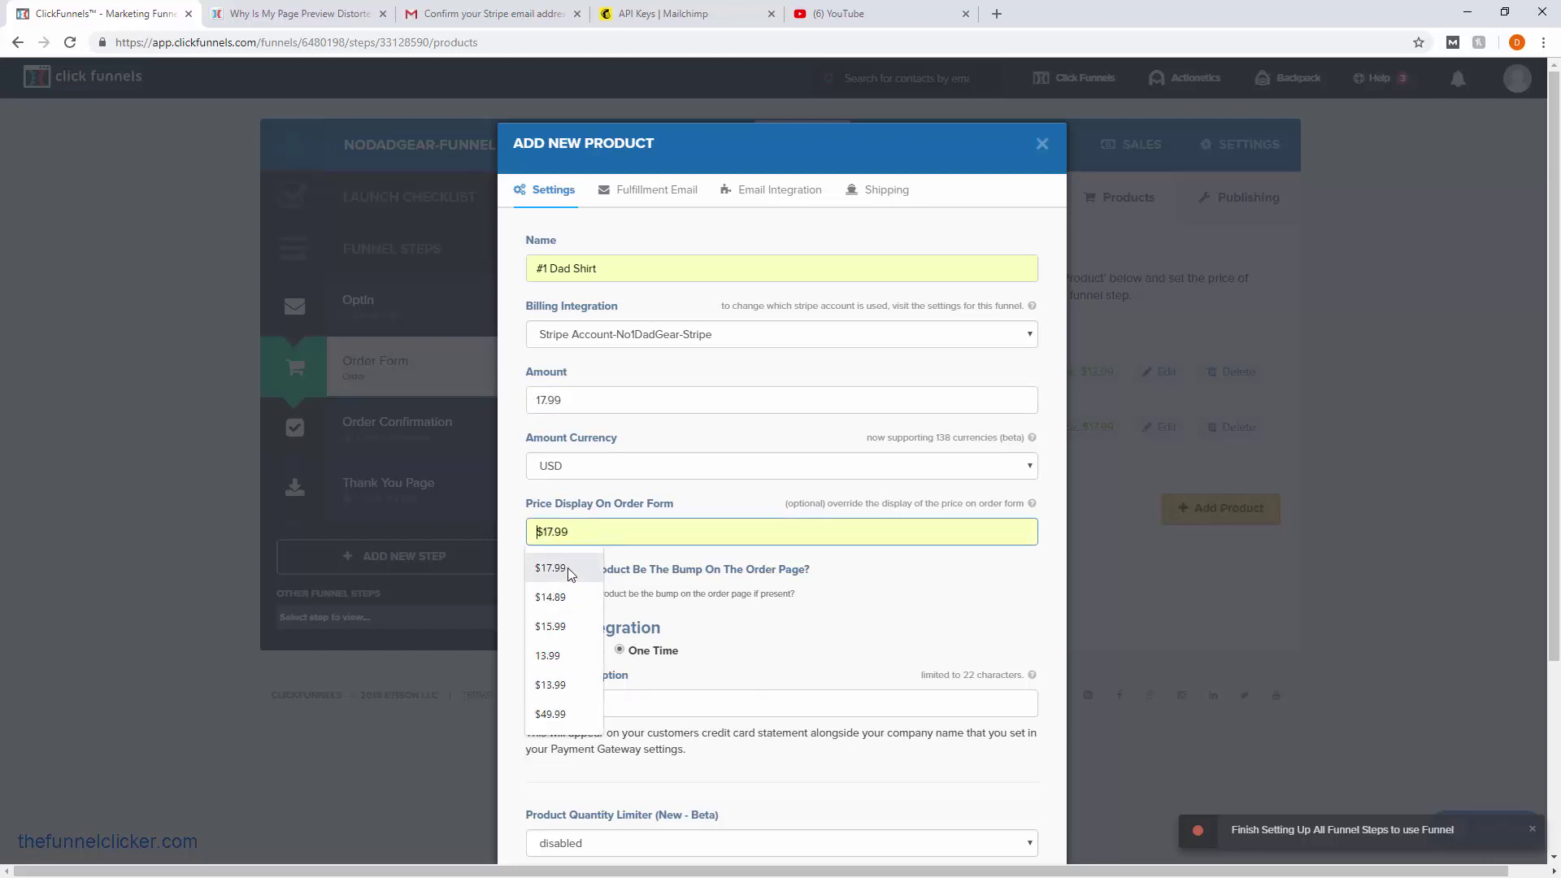
pyautogui.click(538, 568)
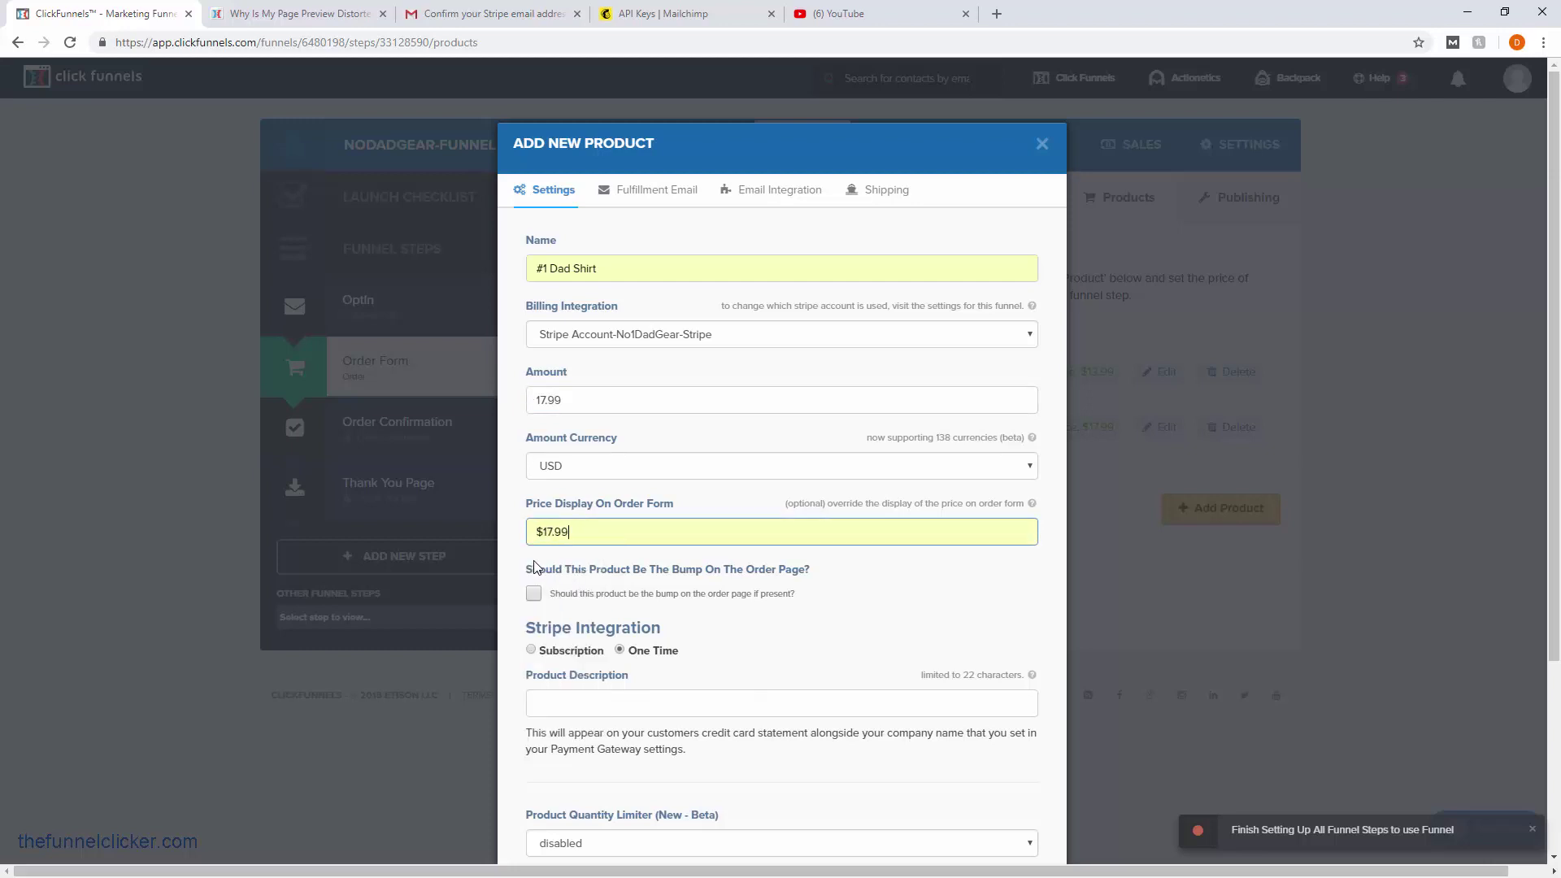
# - Enter #1 Dad Shirt as the shirt's product description and create the product
pyautogui.click(629, 702)
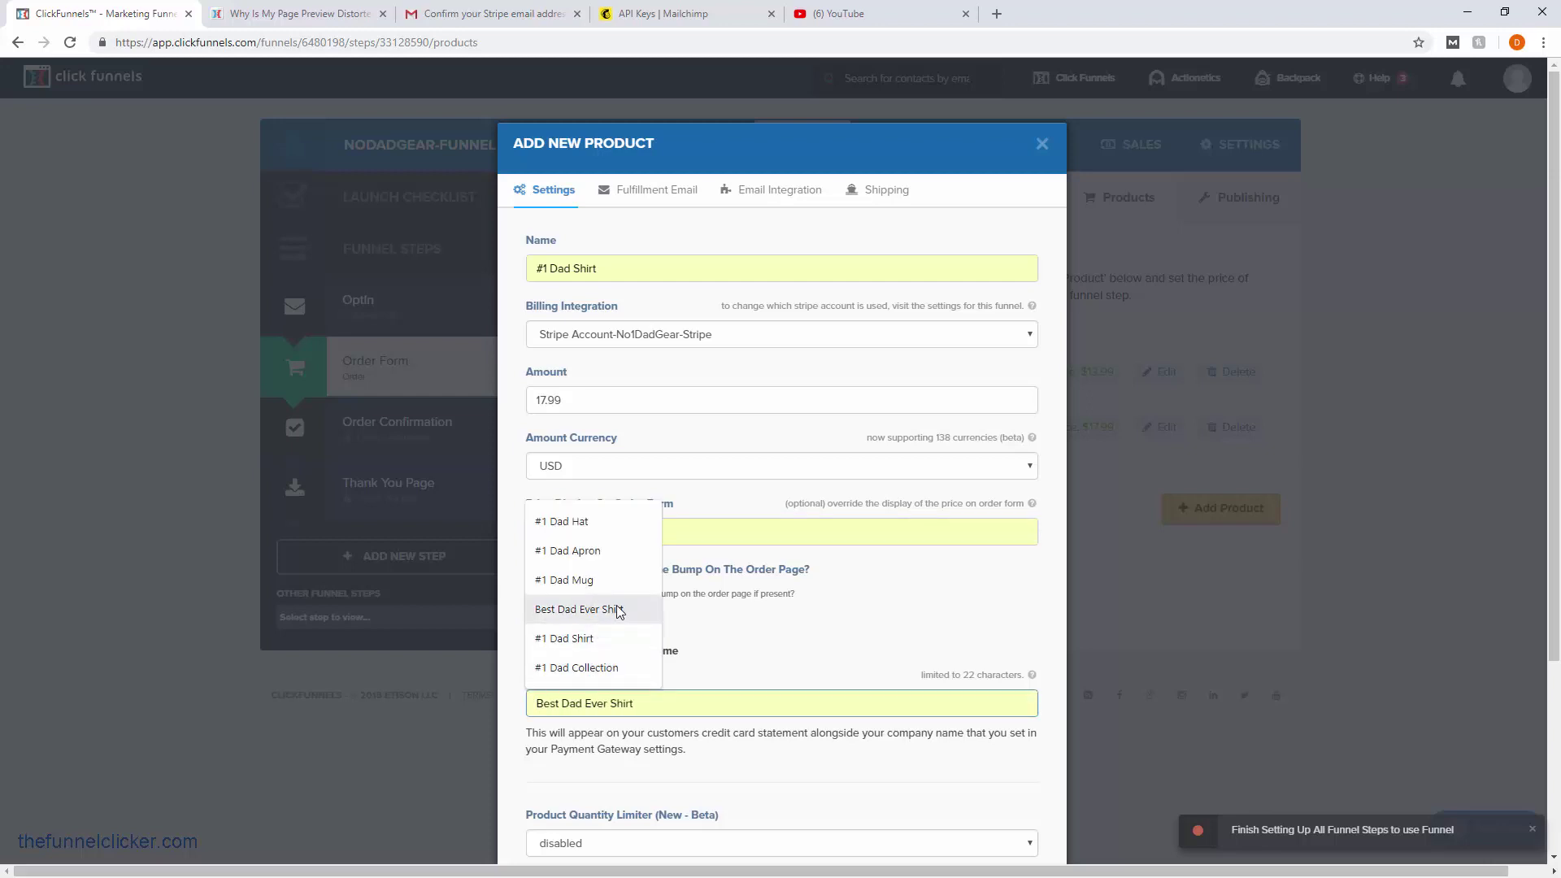
pyautogui.click(593, 642)
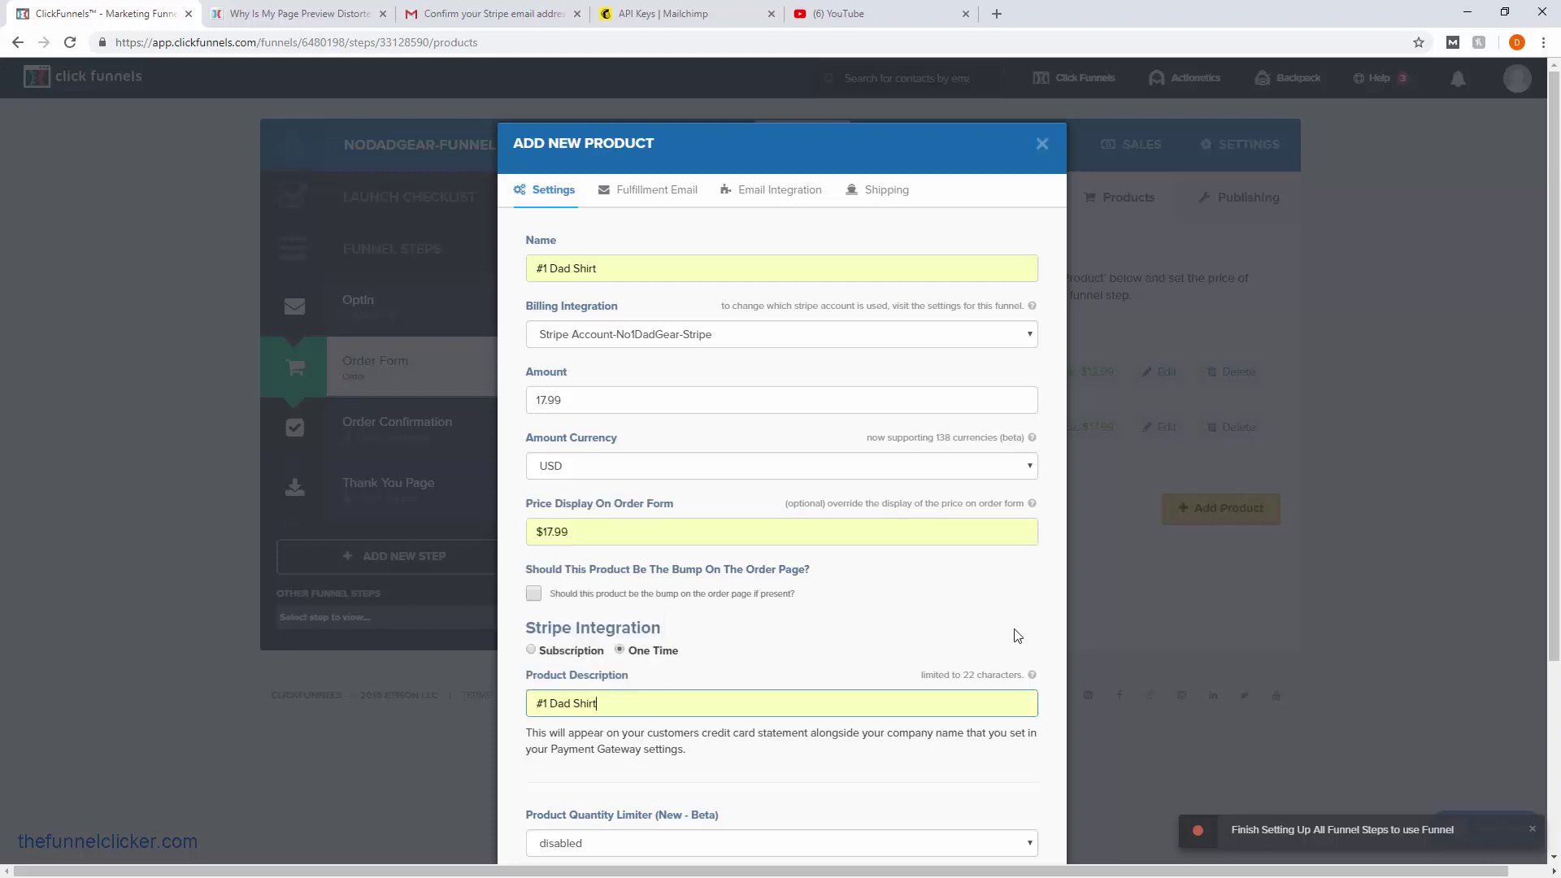
pyautogui.scroll(-1, 1046, 633)
pyautogui.scroll(-3, 1045, 633)
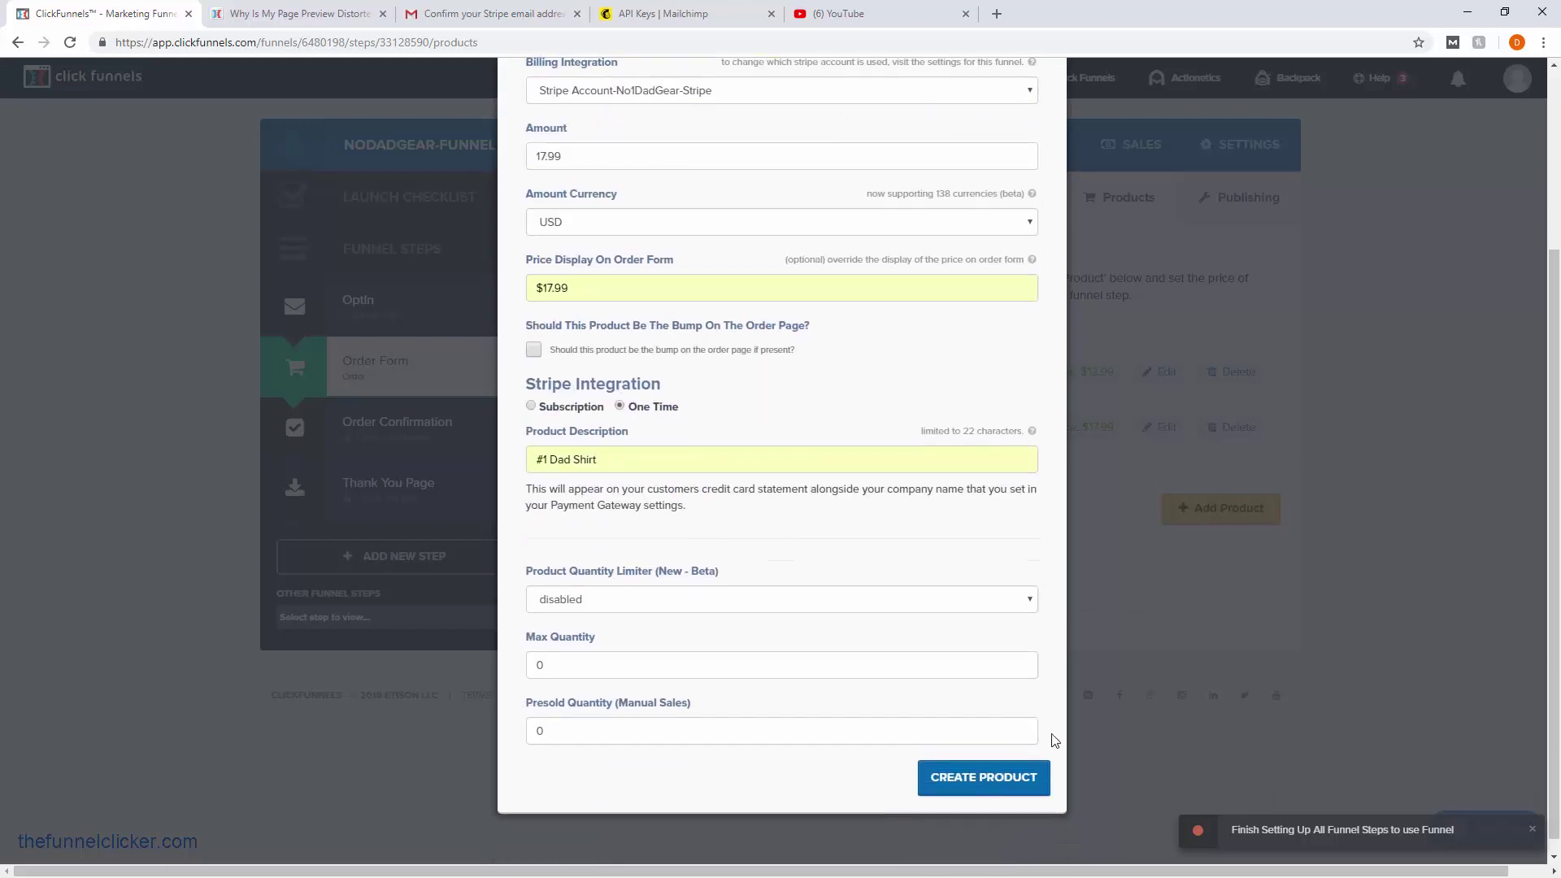
pyautogui.click(992, 779)
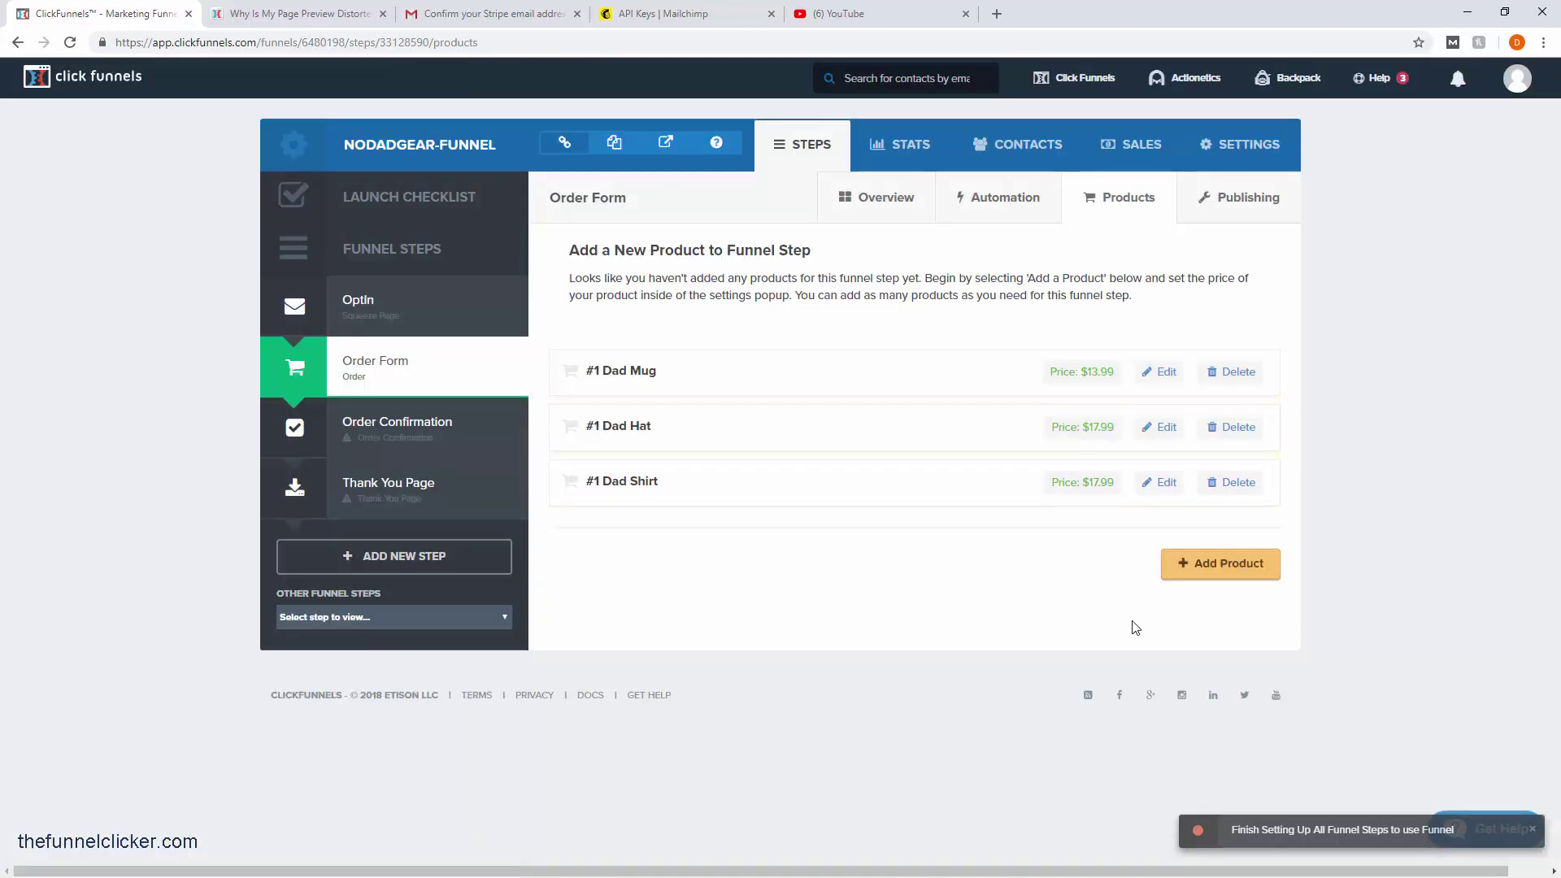
# - Start a new product named #1 Dad Apron with an amount of 15.99 and an order form price display of $15.99
pyautogui.click(1172, 573)
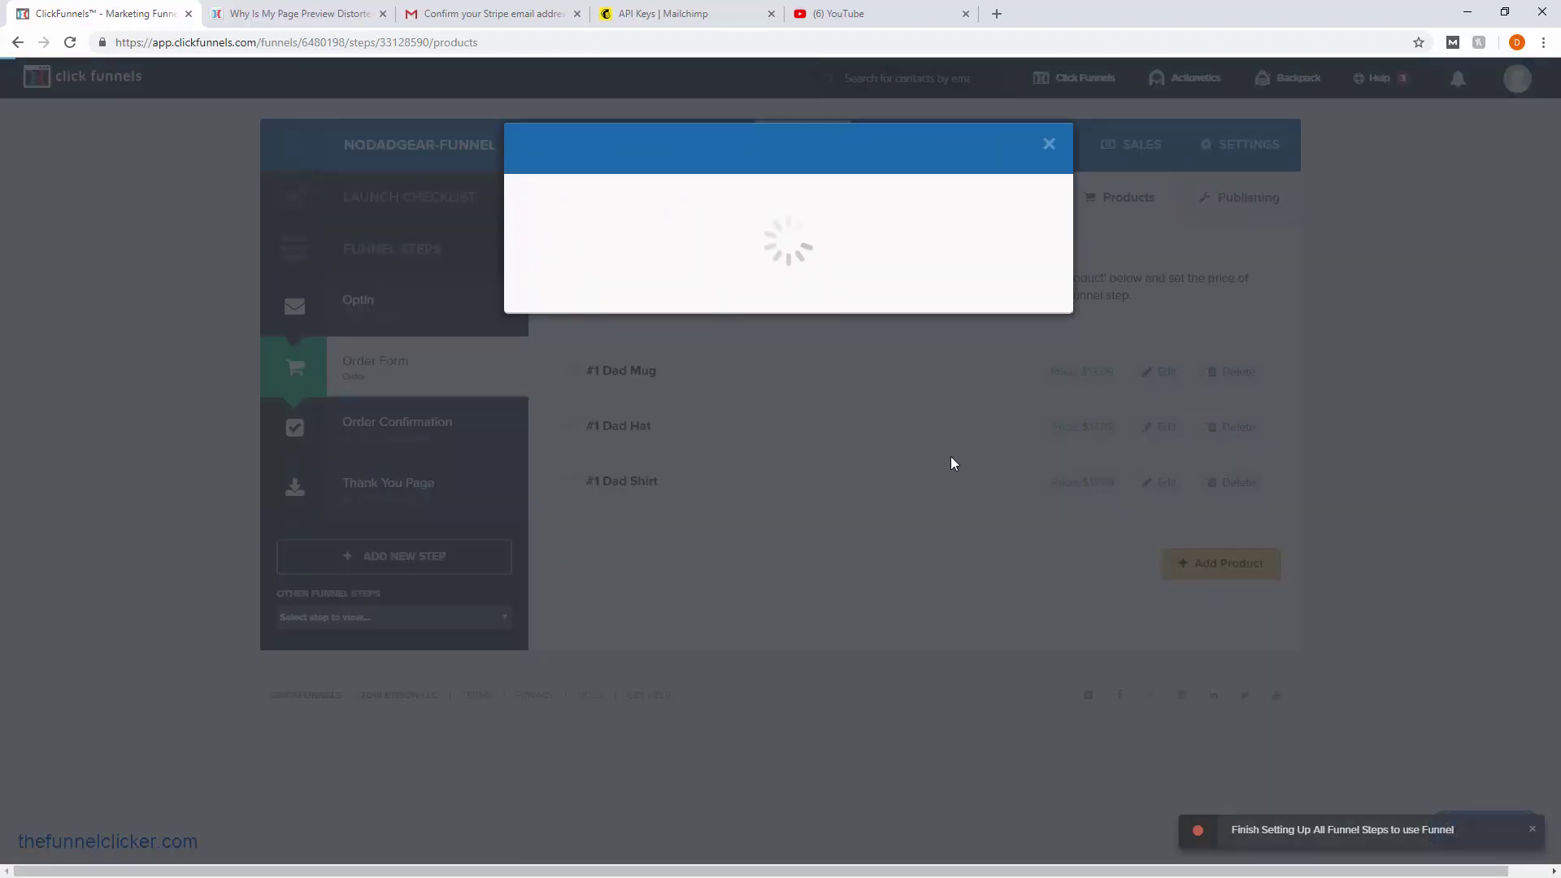
pyautogui.click(668, 276)
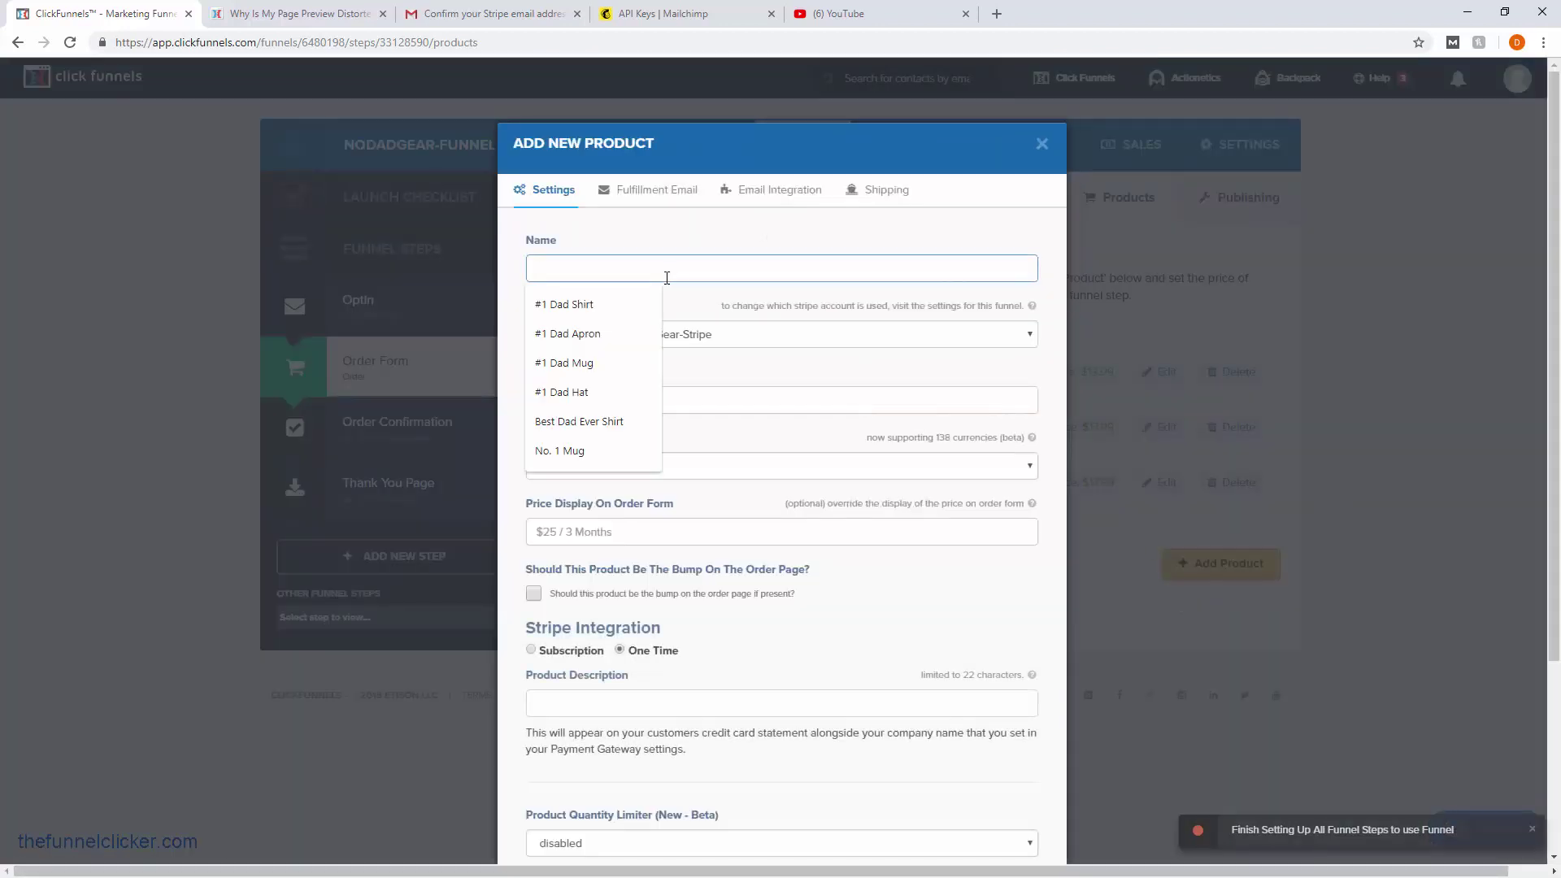
pyautogui.click(603, 328)
pyautogui.click(638, 395)
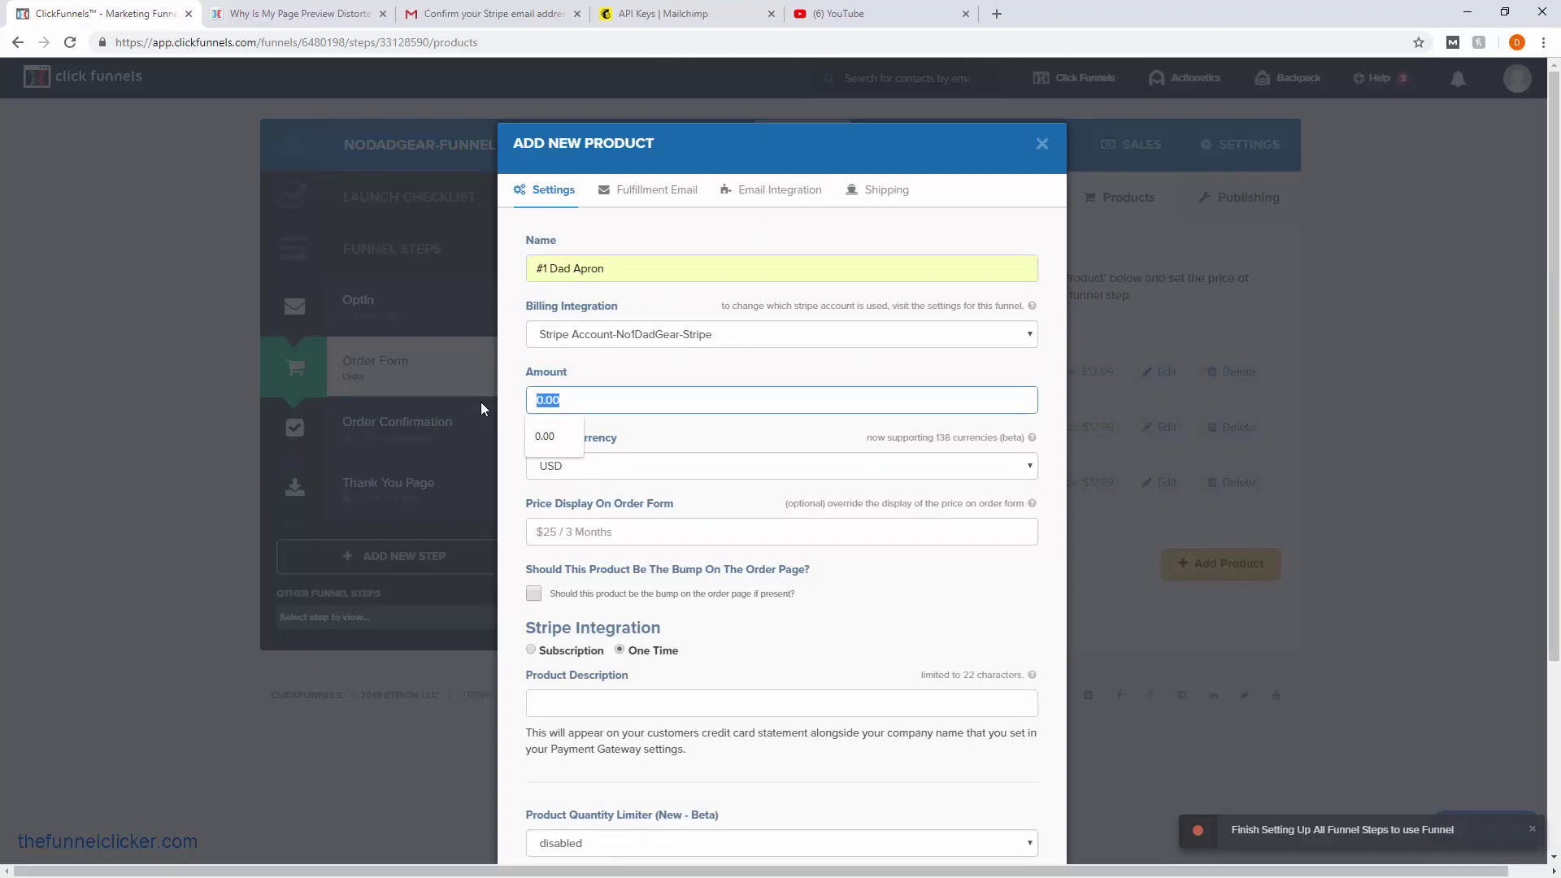
pyautogui.write('15.99')
pyautogui.click(579, 530)
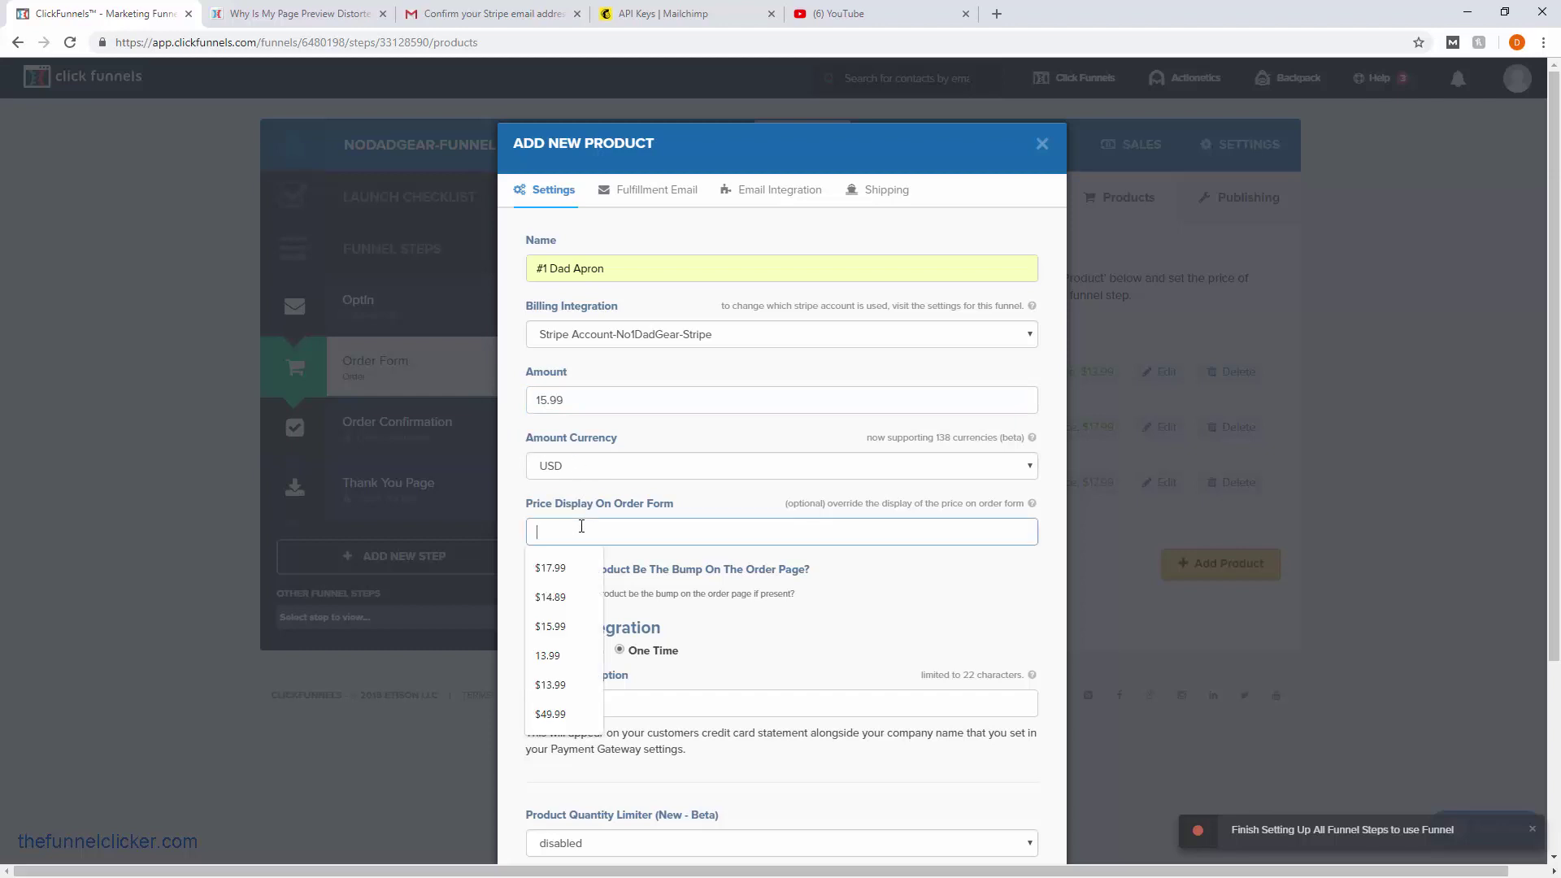
pyautogui.click(553, 626)
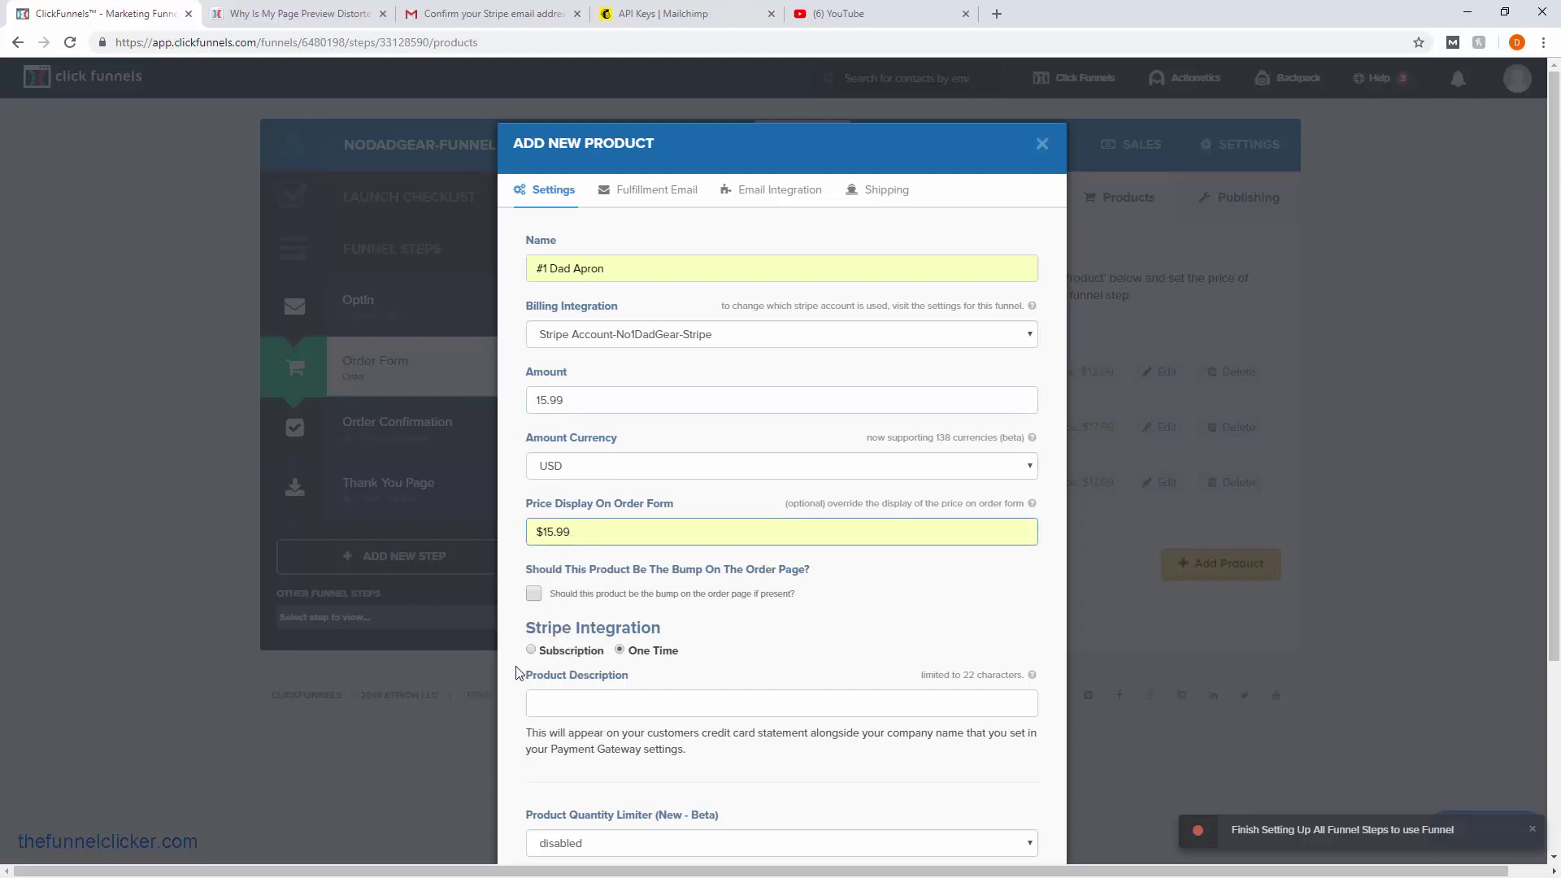
# - Enter #1 Dad Apron as the apron's product description and create the product
pyautogui.scroll(-2, 518, 673)
pyautogui.click(592, 545)
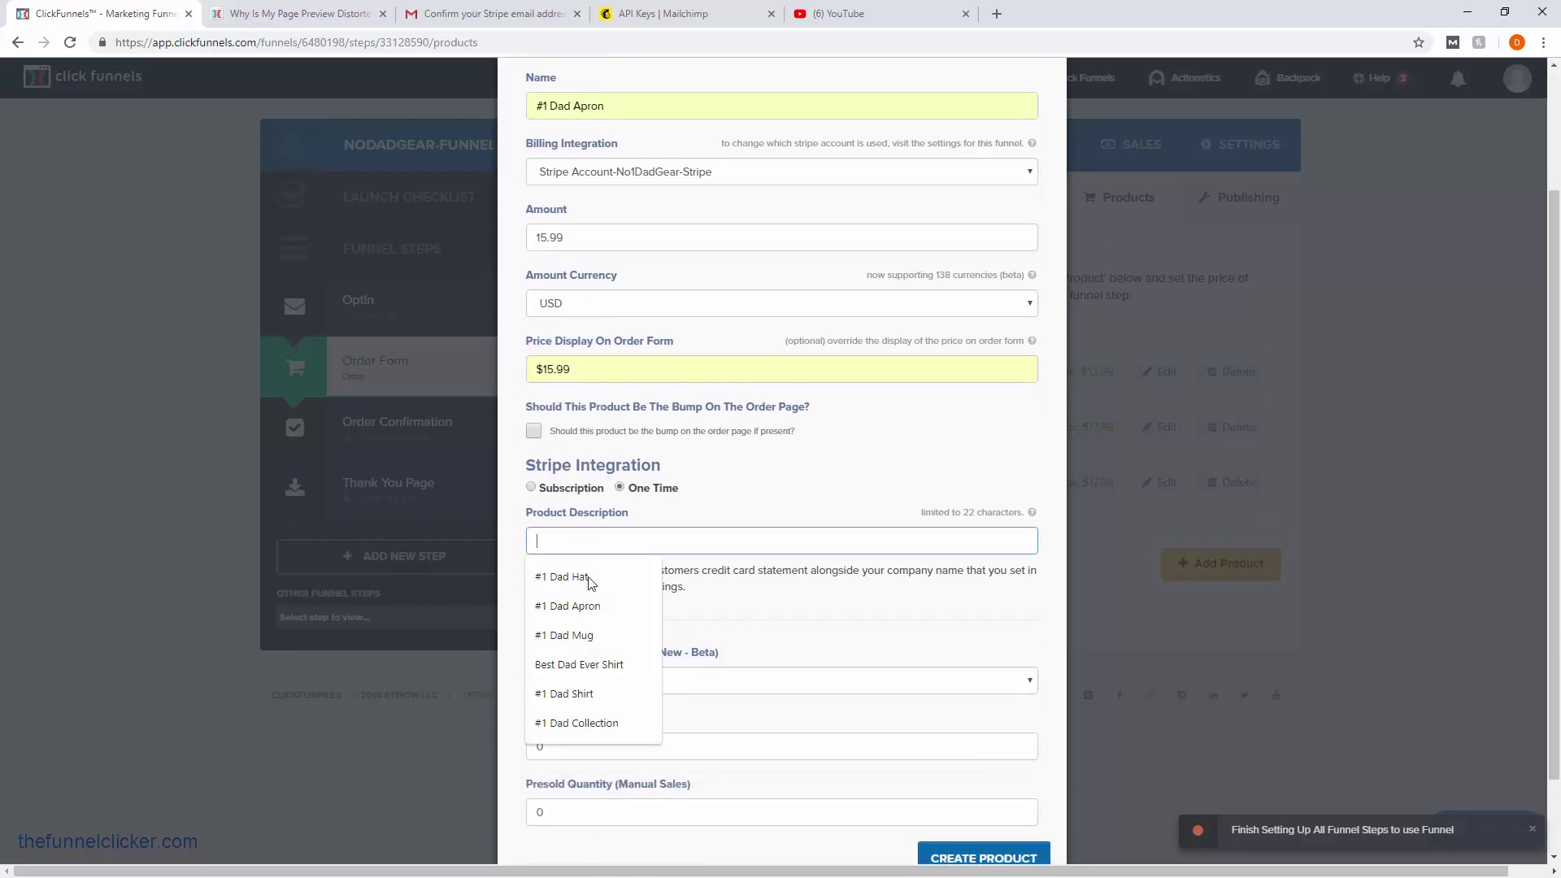
pyautogui.click(593, 582)
pyautogui.click(513, 605)
pyautogui.scroll(-1, 767, 667)
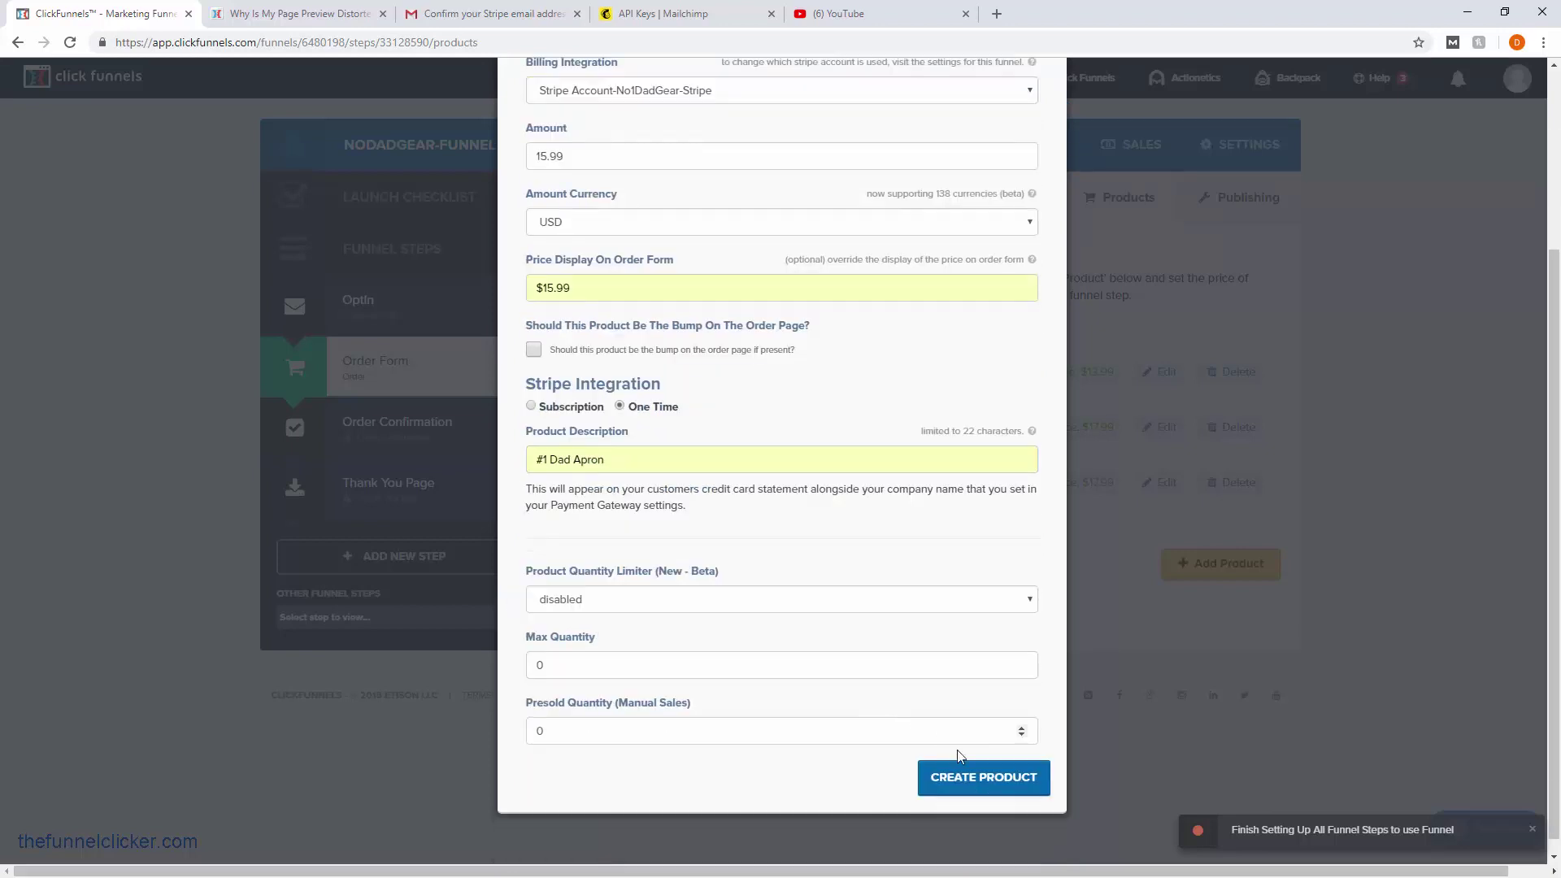
pyautogui.click(986, 778)
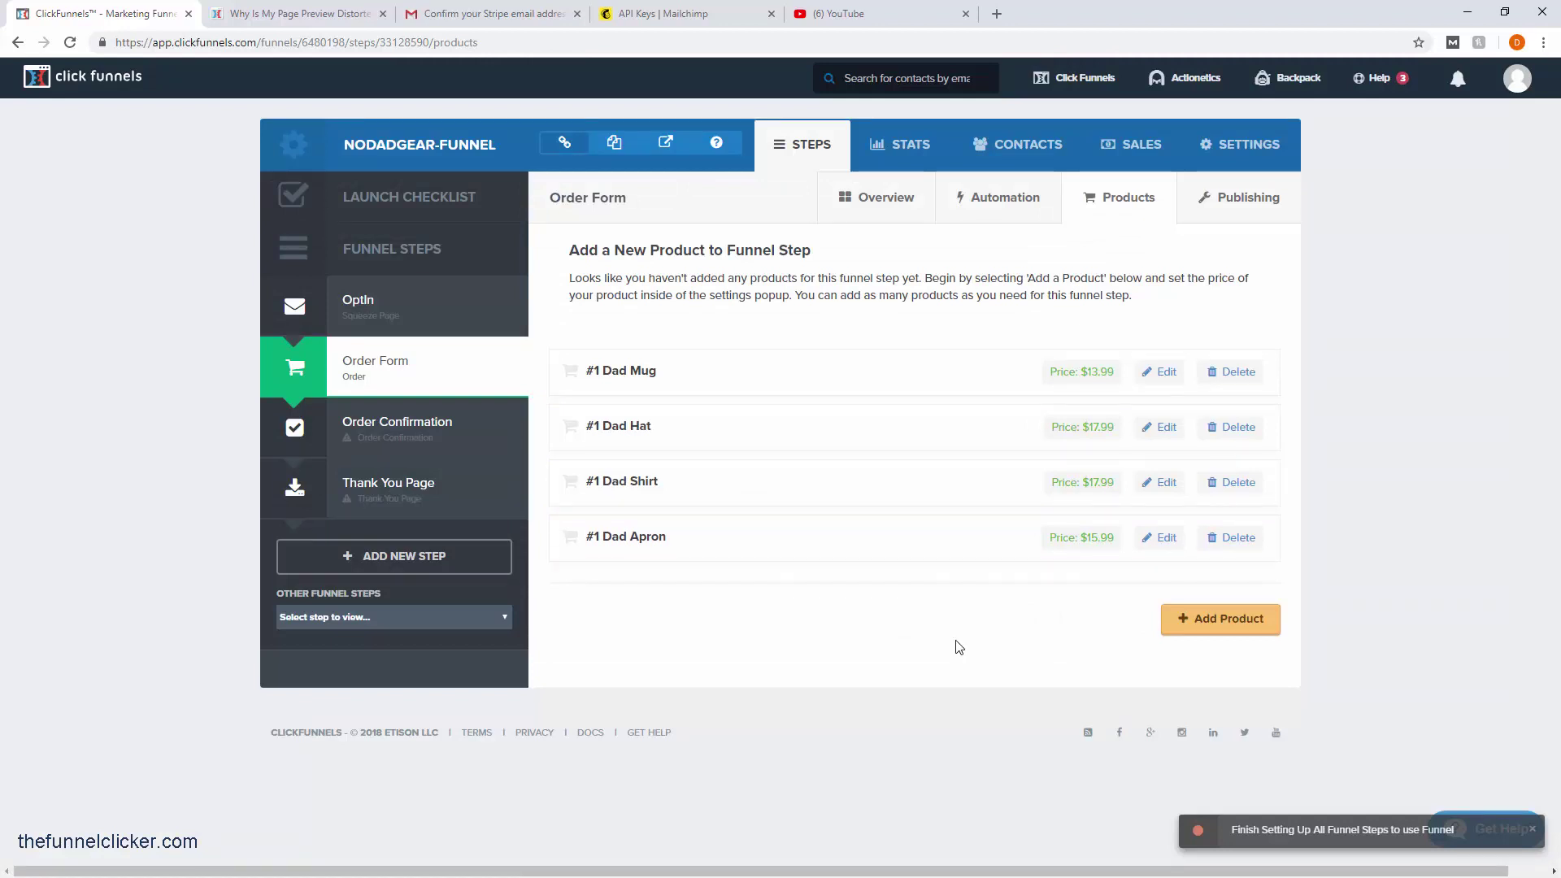
# - Change the #1 Dad Mug's fulfillment email subject to "No. 1 DAD Gear - Thank you for your purchase!"
pyautogui.click(1162, 376)
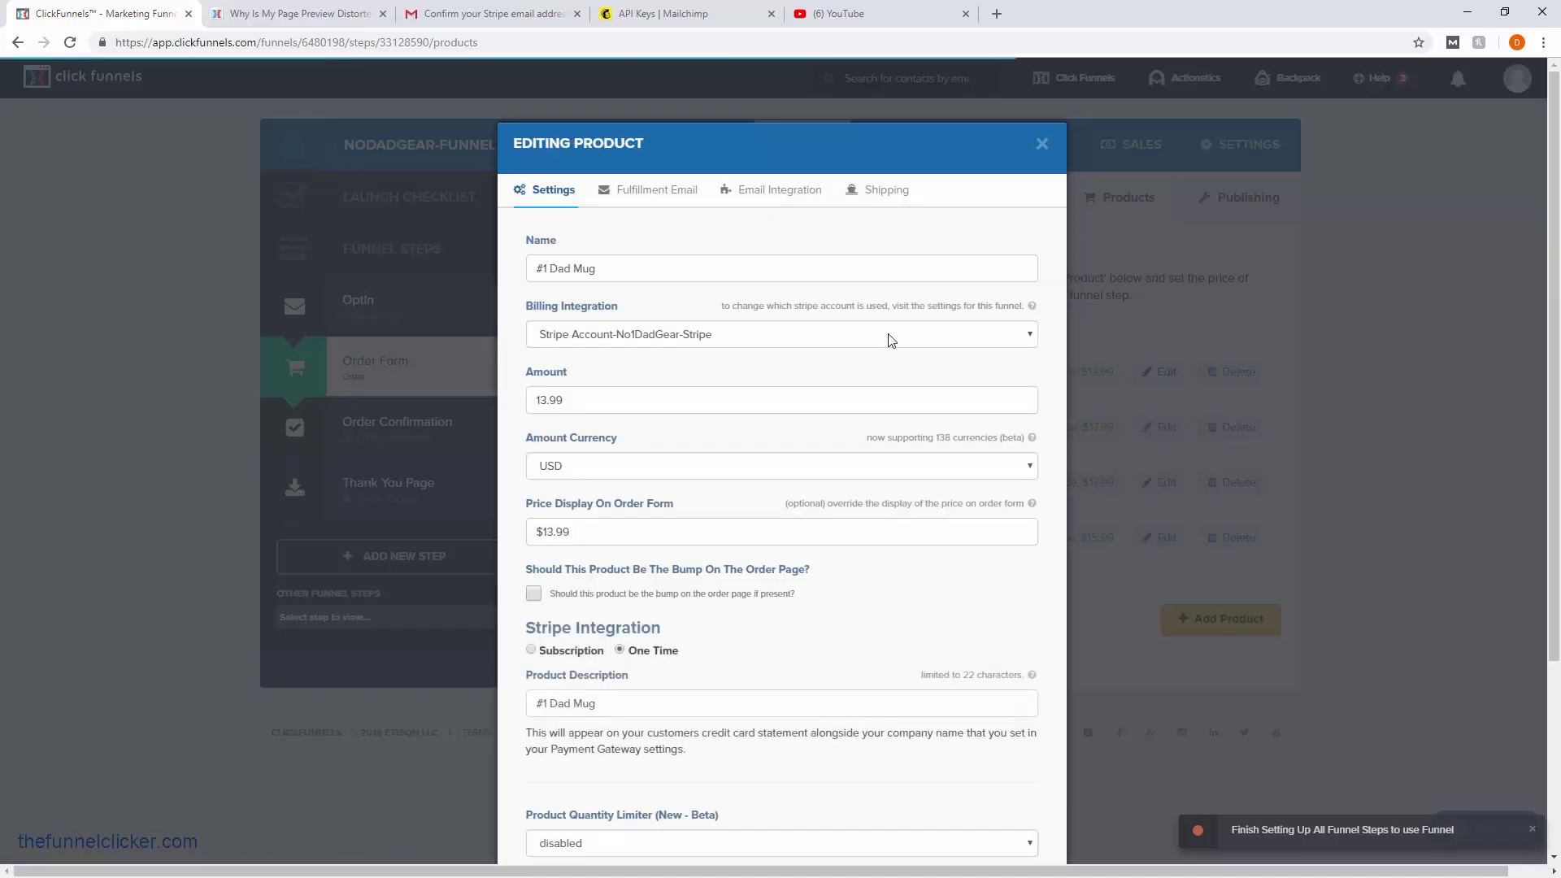
pyautogui.click(658, 196)
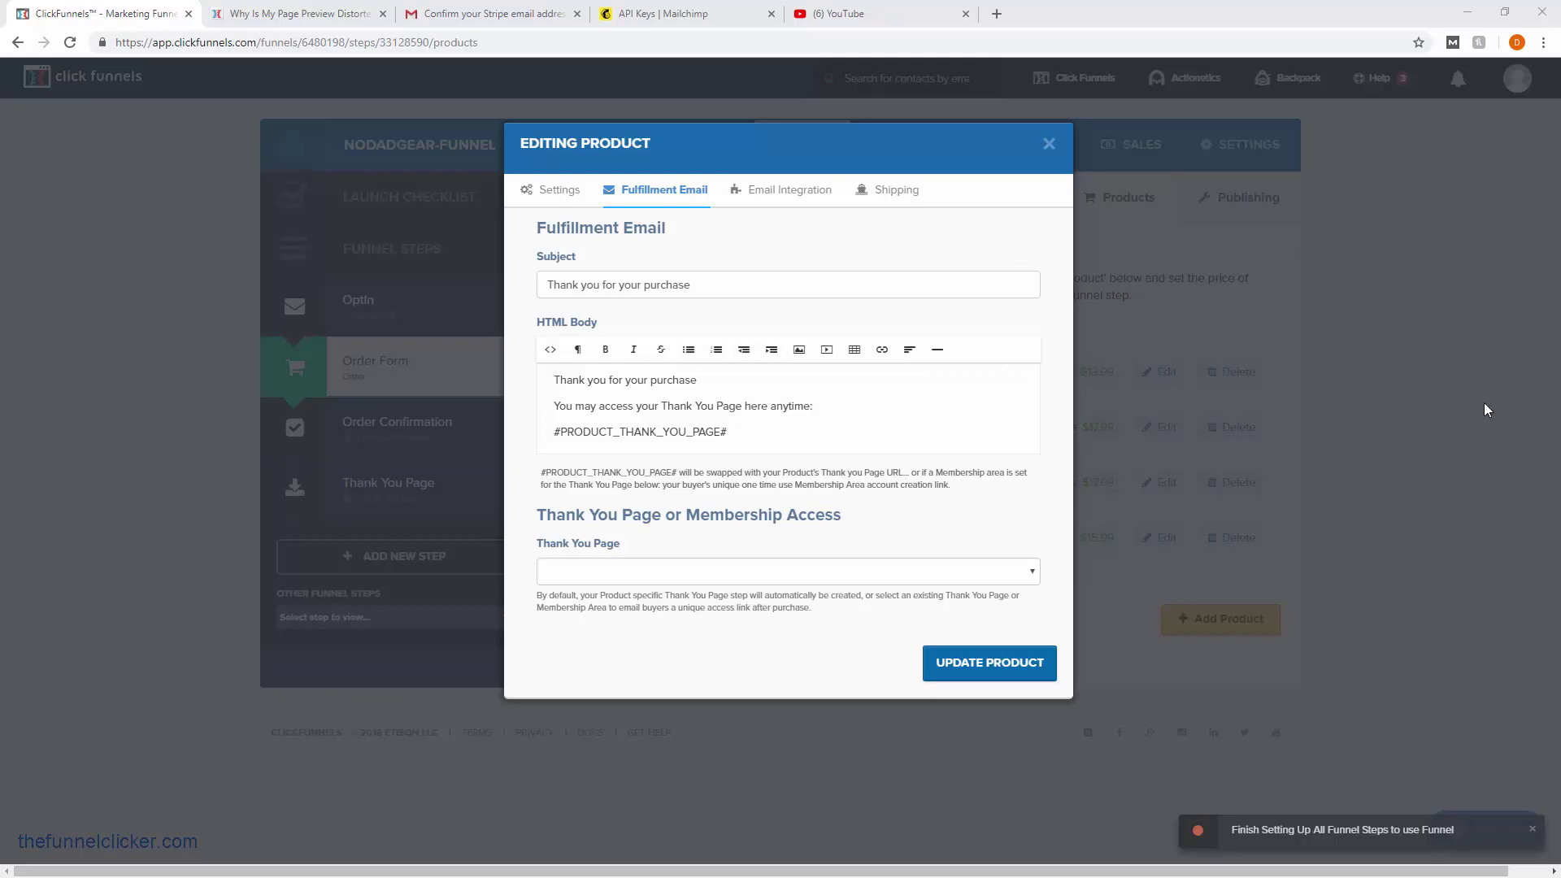
pyautogui.moveTo(728, 285); pyautogui.dragTo(512, 295)
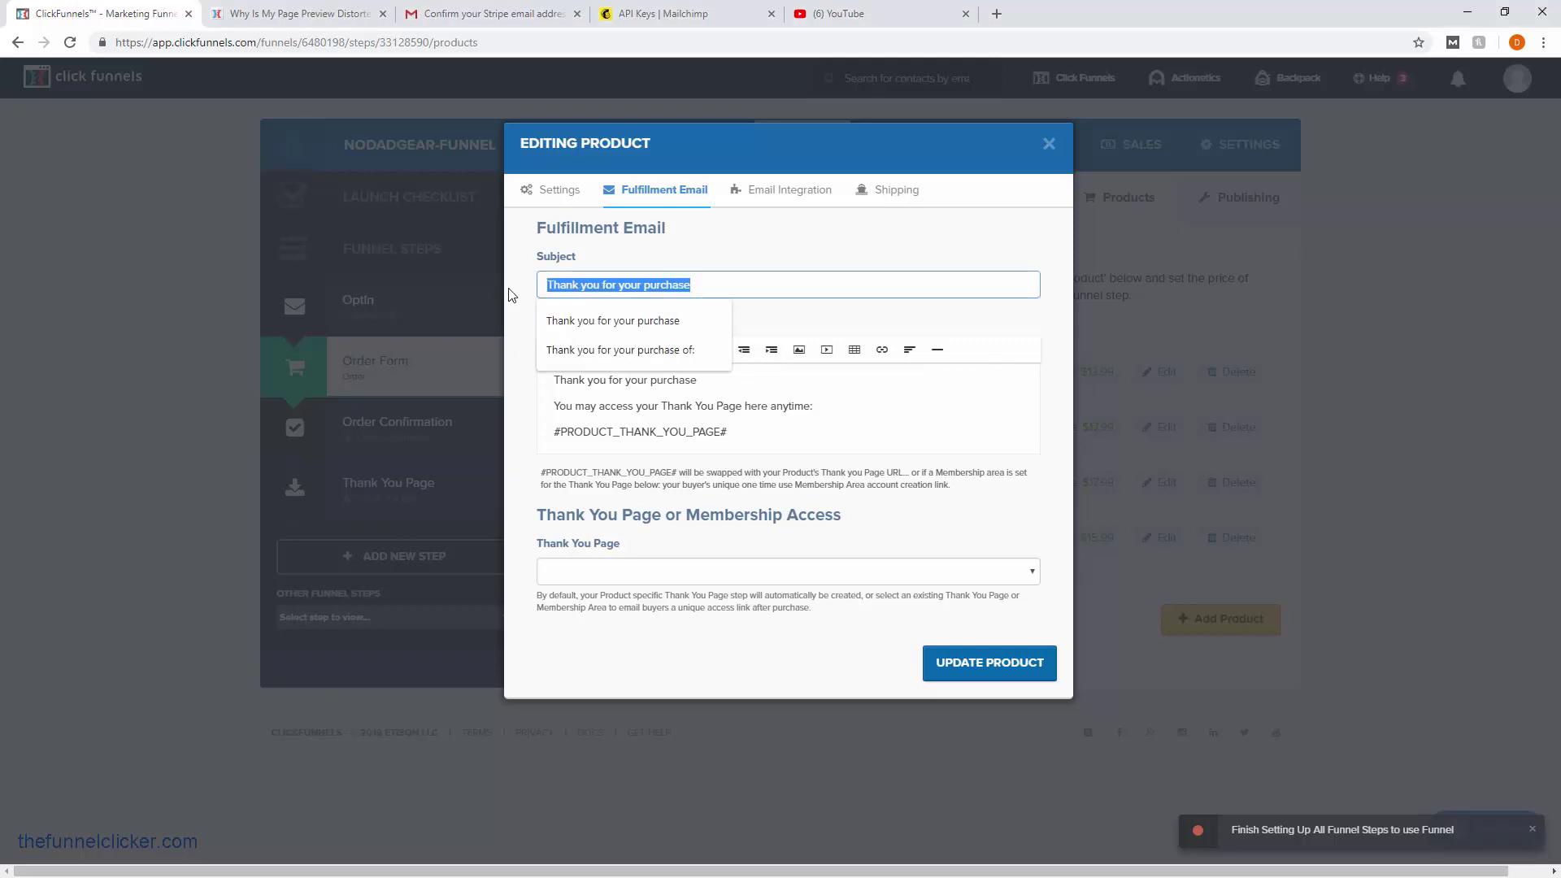
pyautogui.rightClick(656, 284)
pyautogui.click(716, 362)
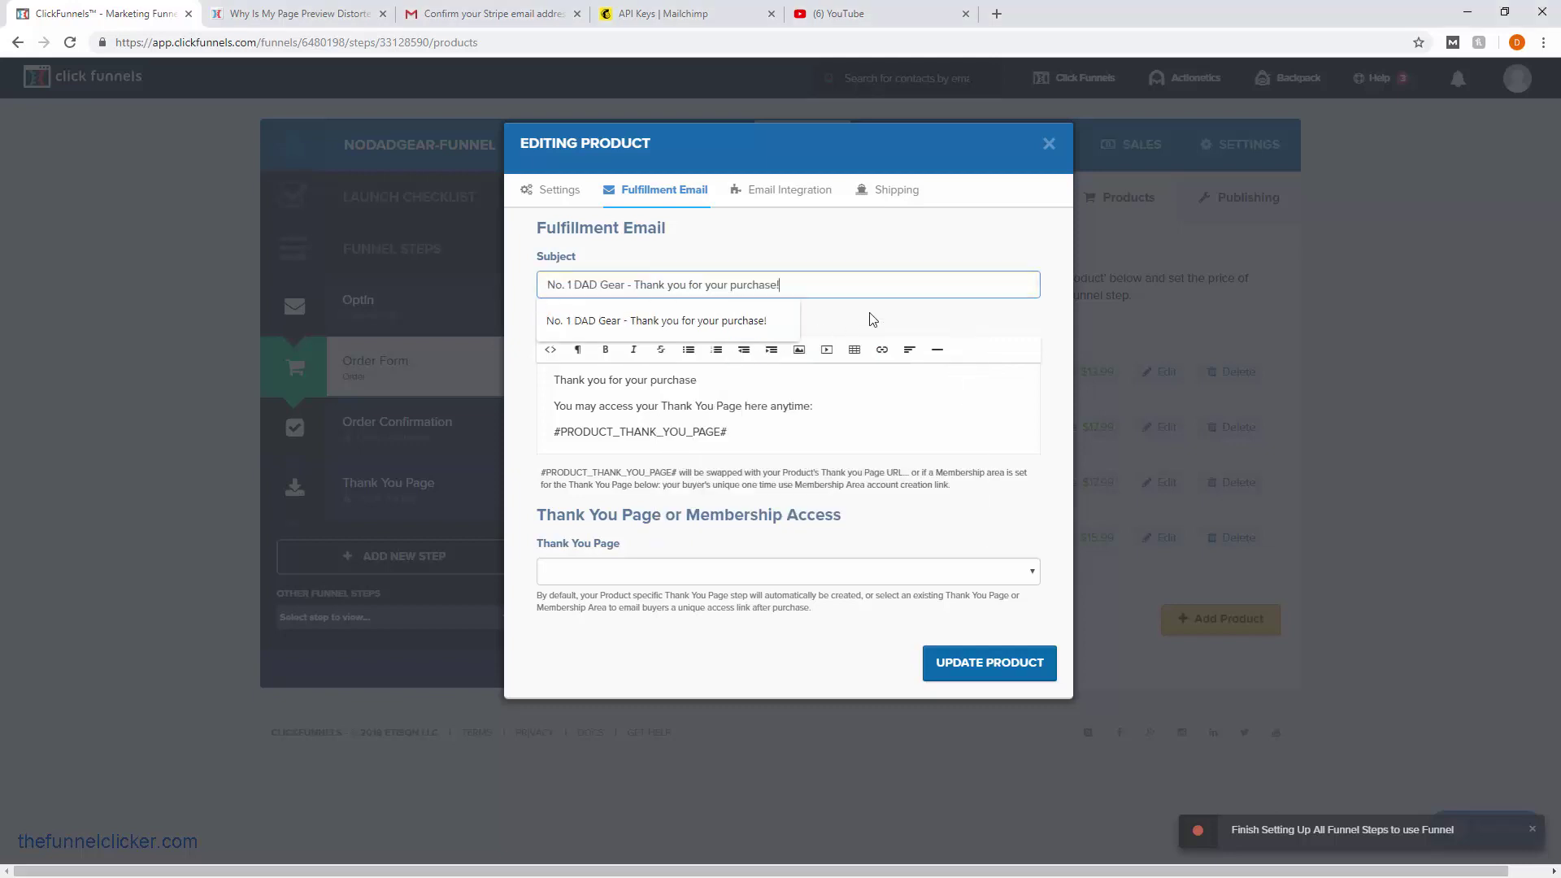
pyautogui.click(1008, 318)
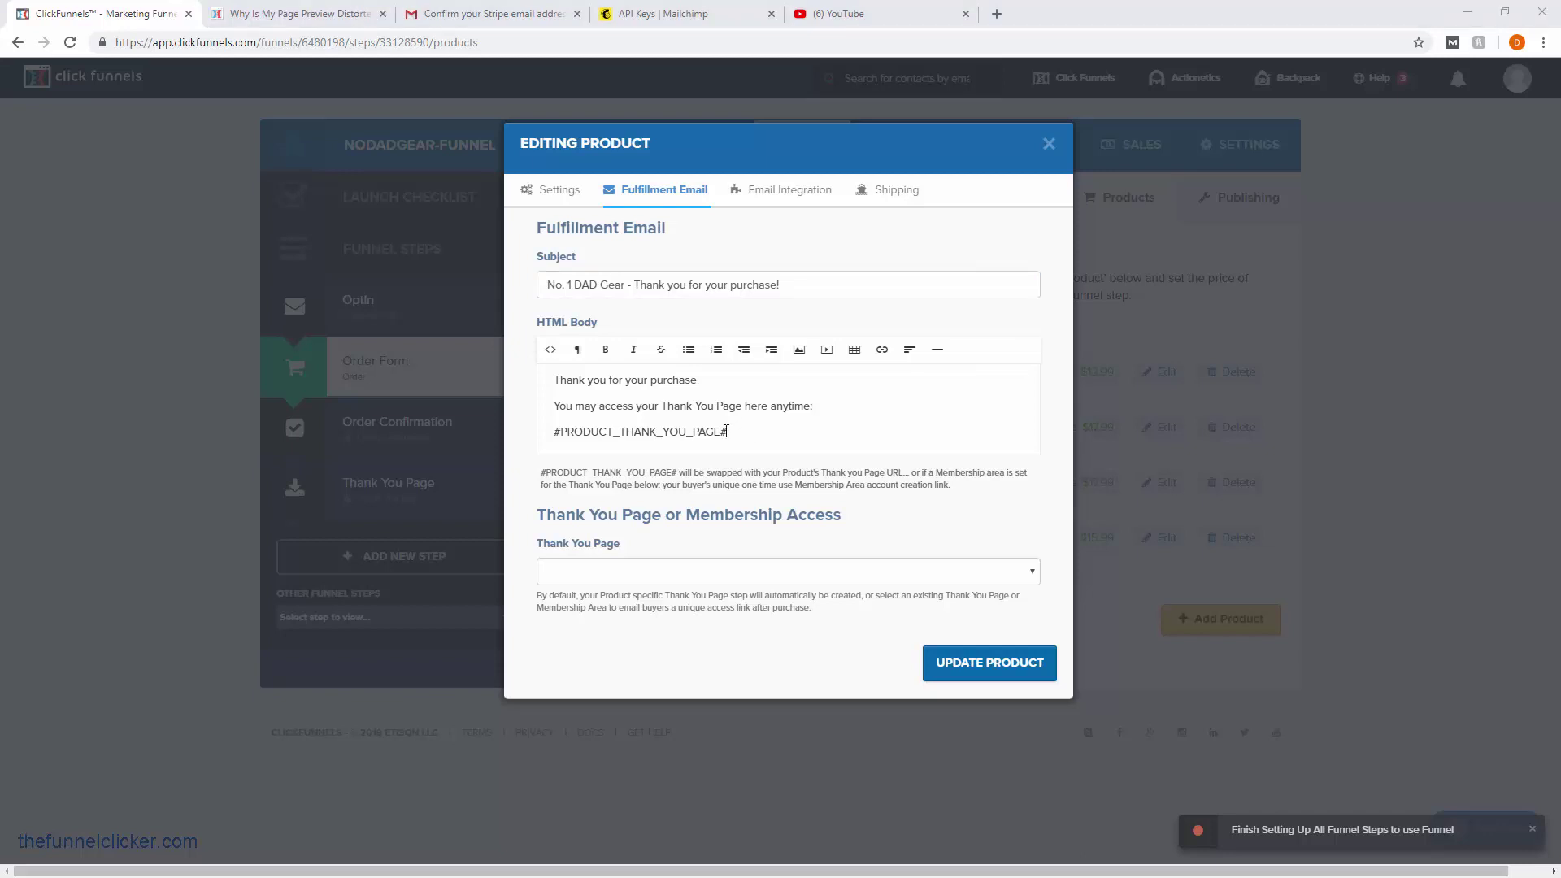
# - Replace the mug's fulfillment email body with "Thank you for your purchase of: #1 Dad Mug - $13.99" plus the support email address, and update the product
pyautogui.moveTo(794, 432); pyautogui.dragTo(544, 381)
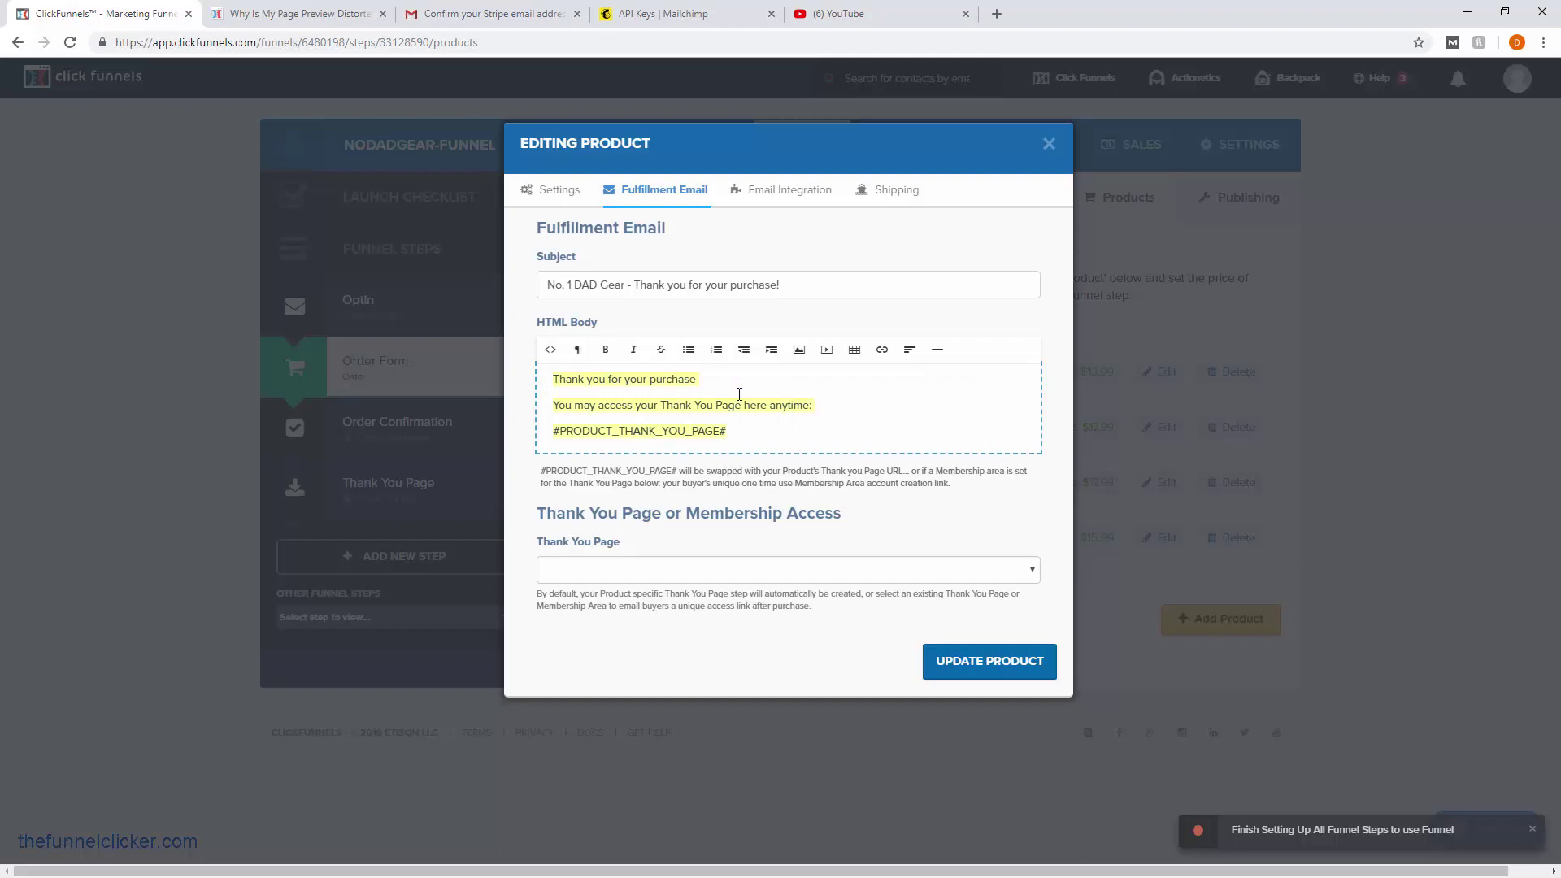
pyautogui.hotkey('ctrl', 'v')
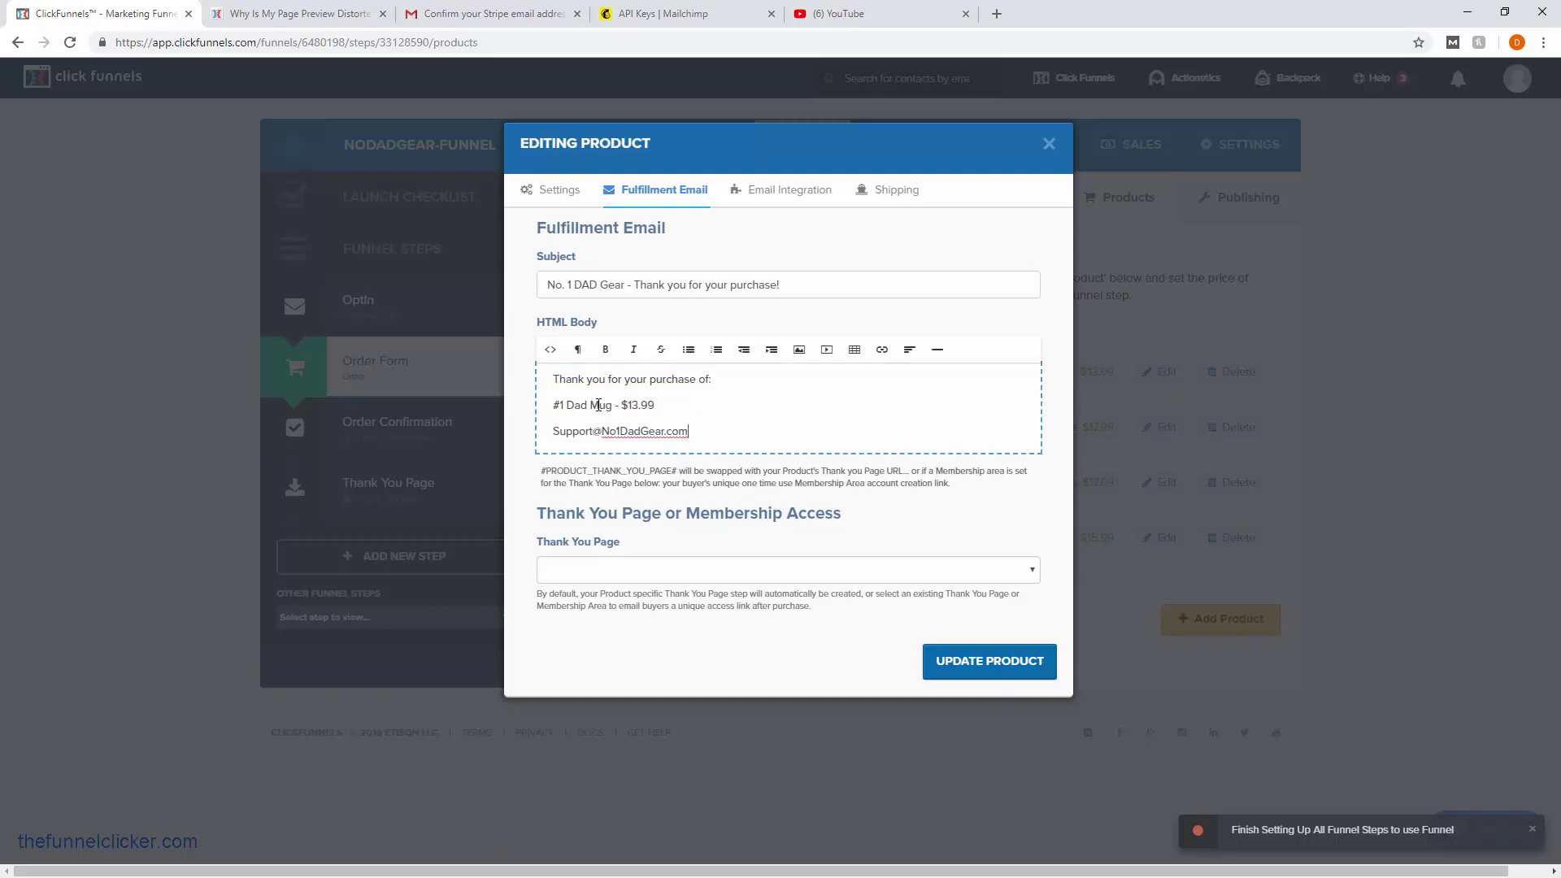
pyautogui.click(871, 409)
pyautogui.click(990, 669)
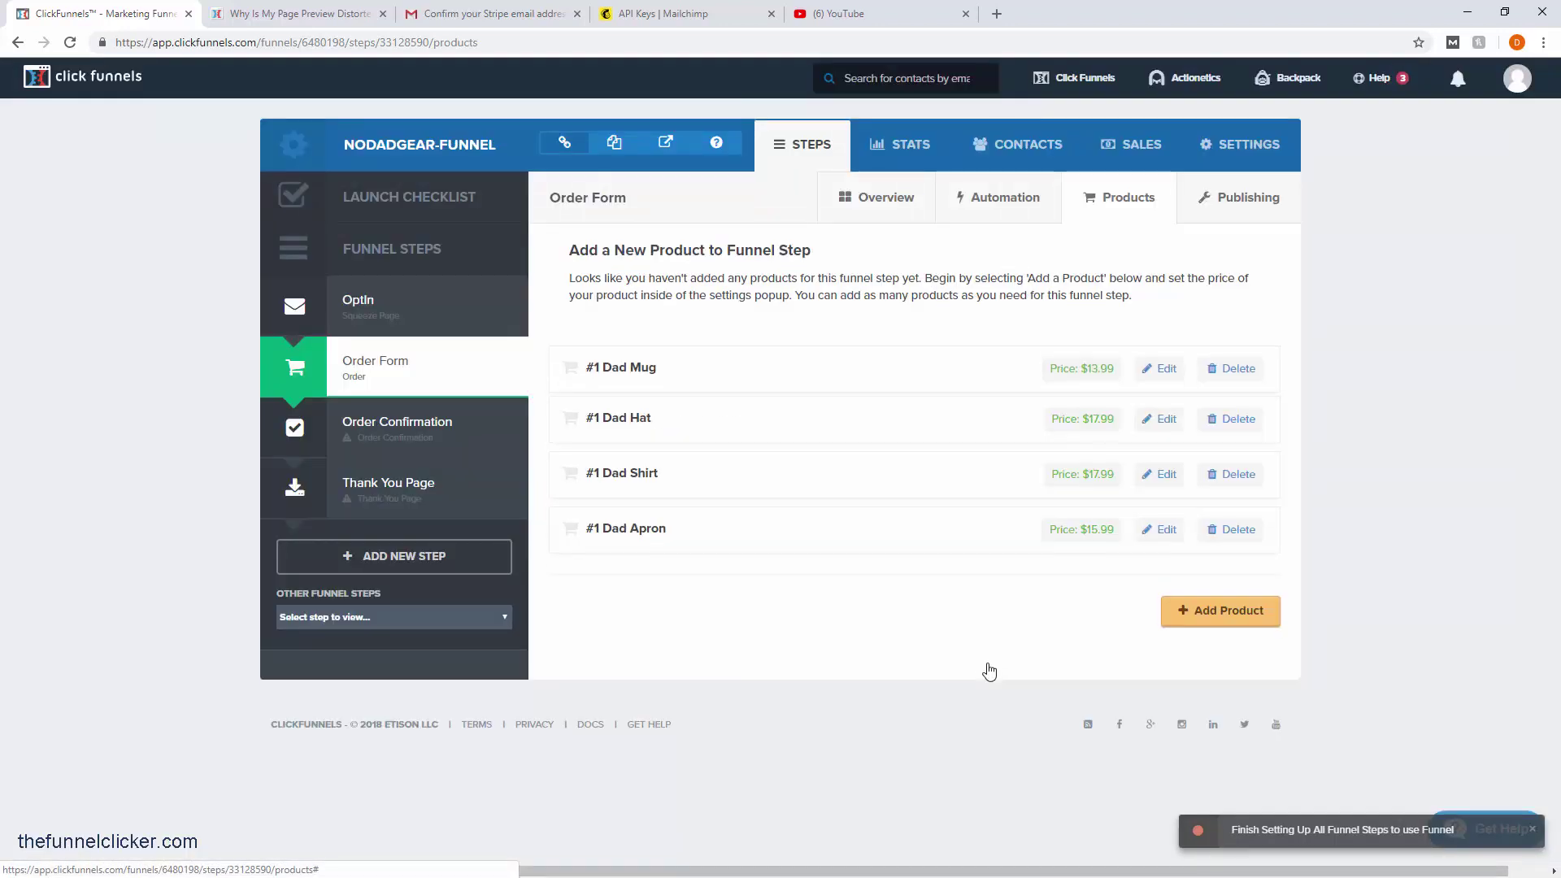
# - Replace the #1 Dad Hat's fulfillment email body with "Thank you for your purchase of: #1 Dad Hat - $17.99" plus the support email address
pyautogui.click(1165, 424)
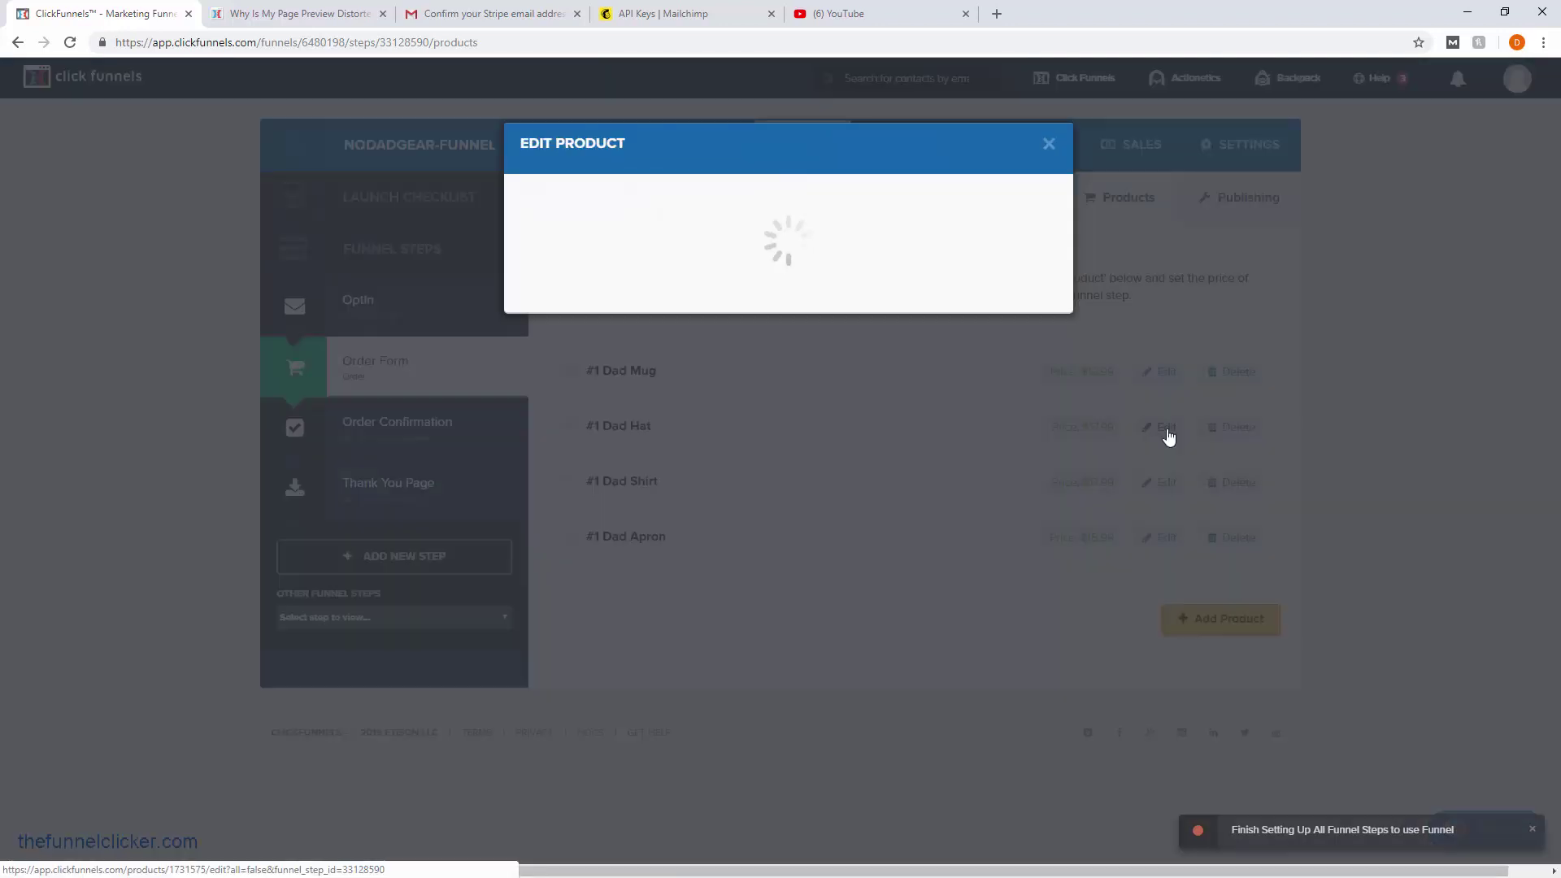
pyautogui.click(667, 193)
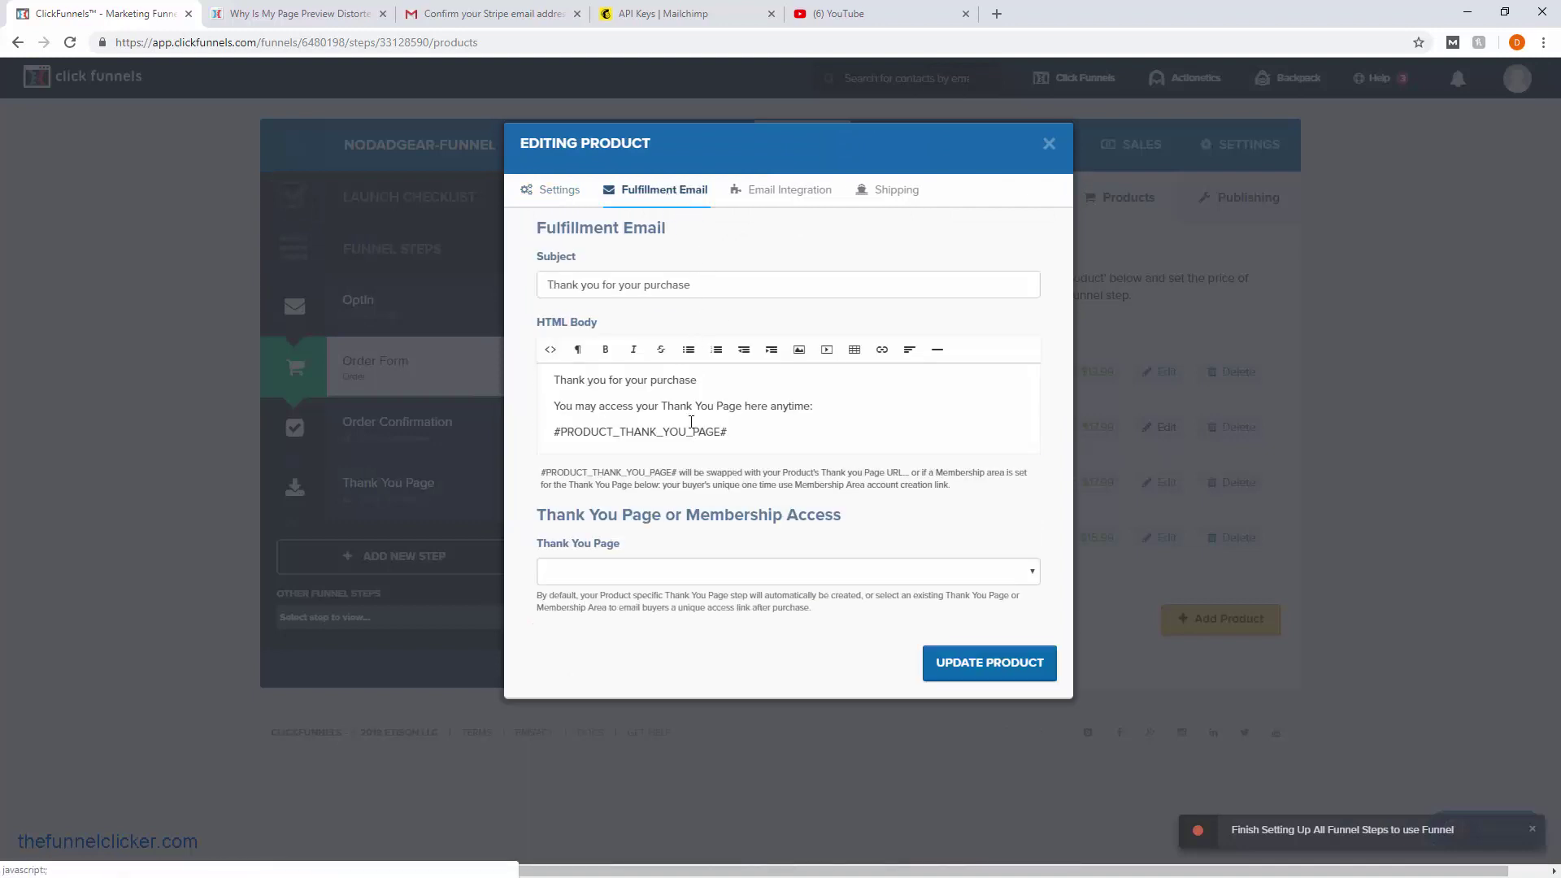
pyautogui.hotkey('ctrl', 'v')
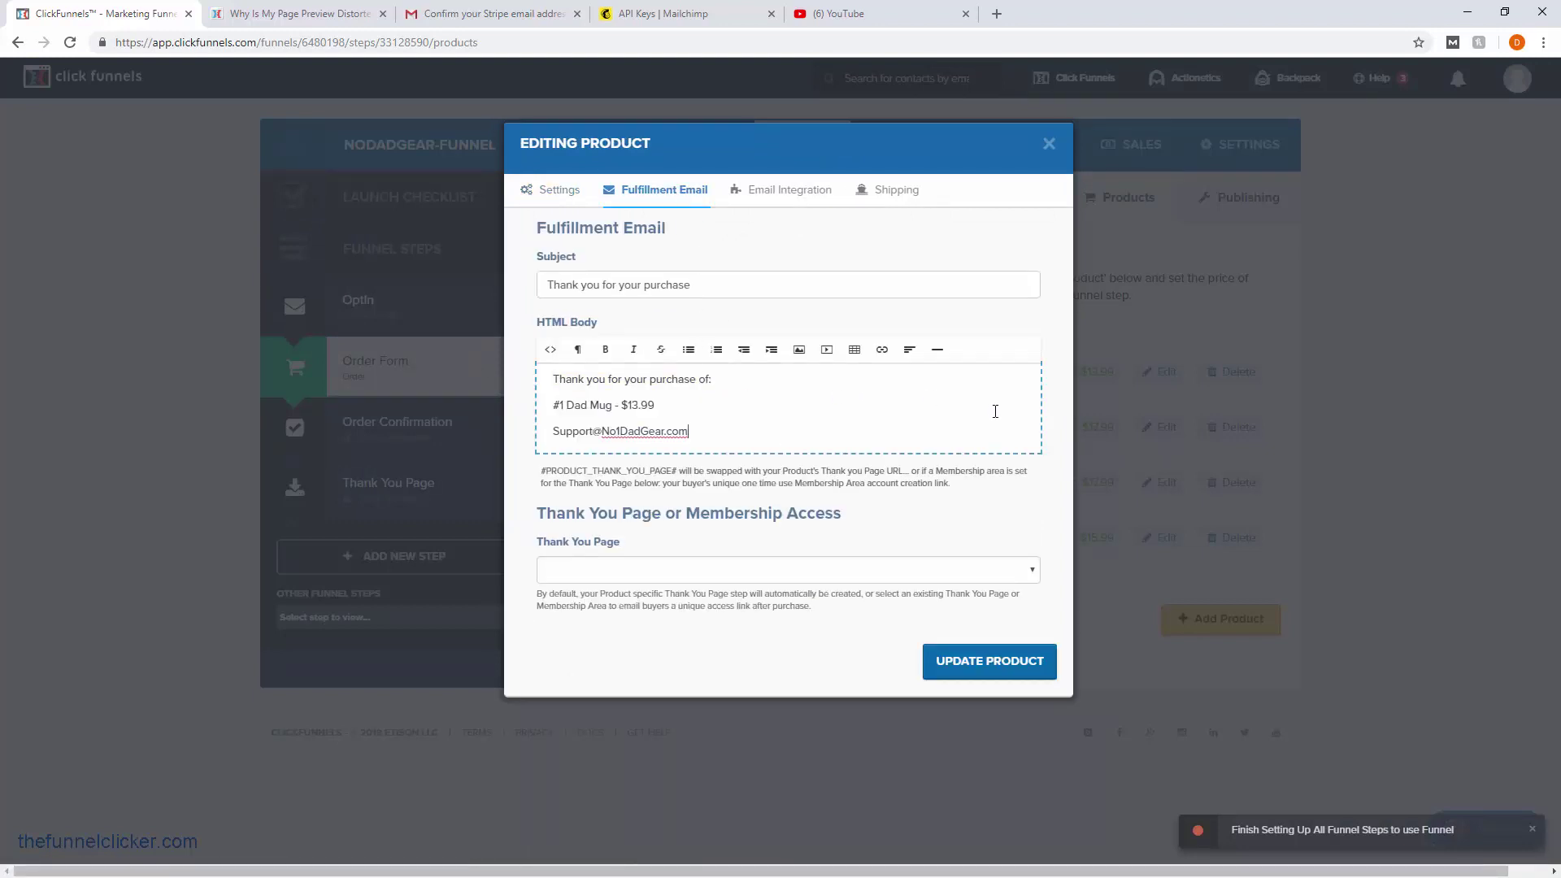
pyautogui.doubleClick(603, 404)
pyautogui.write('Hat')
pyautogui.hotkey('alt', 'Tab')
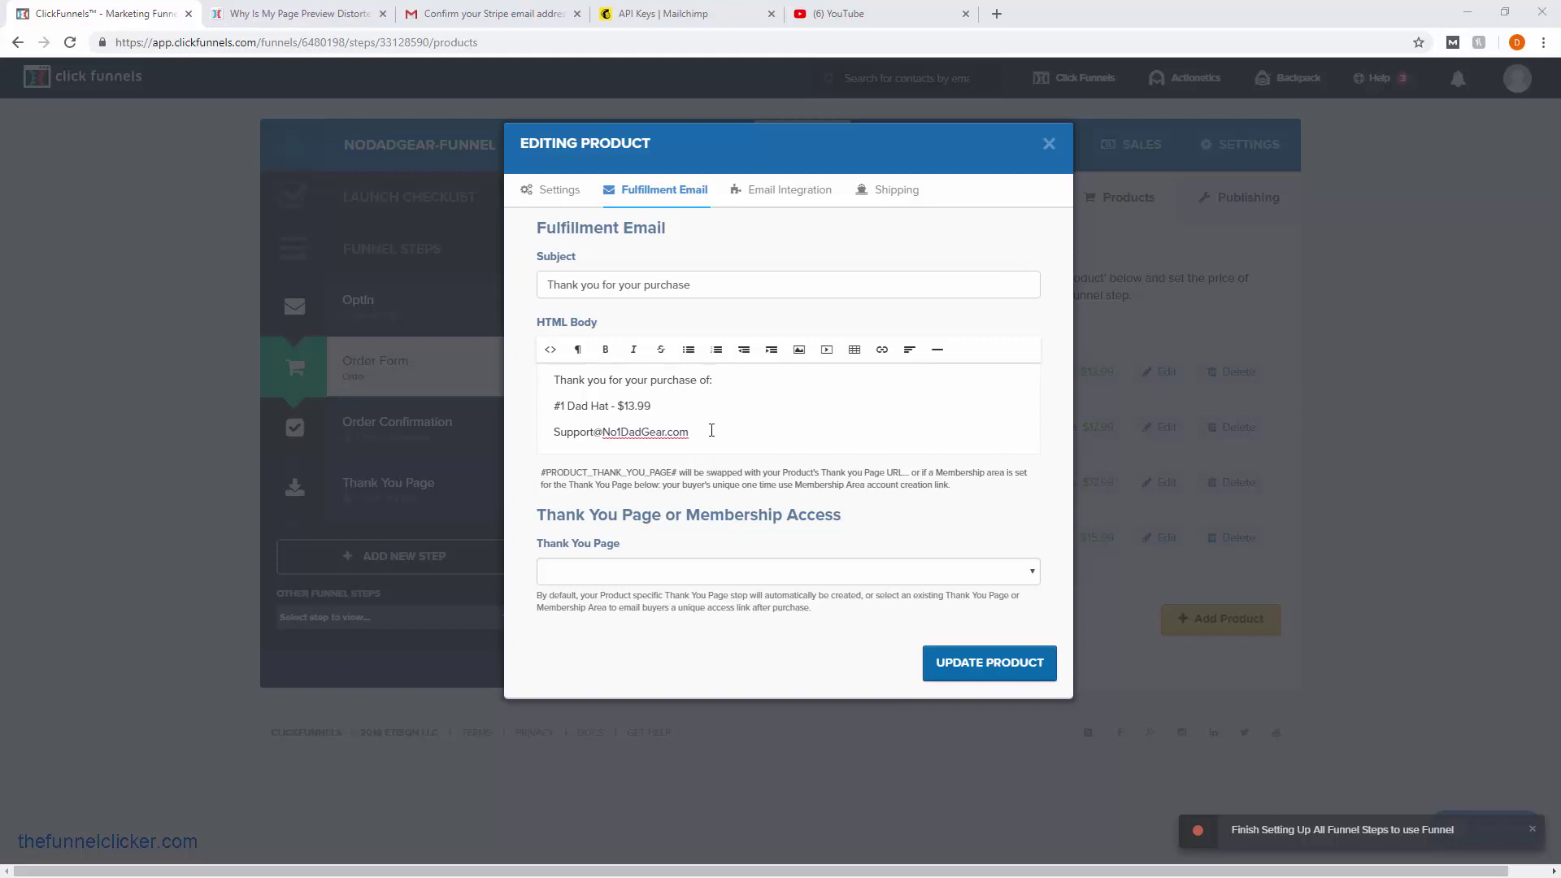
pyautogui.click(636, 412)
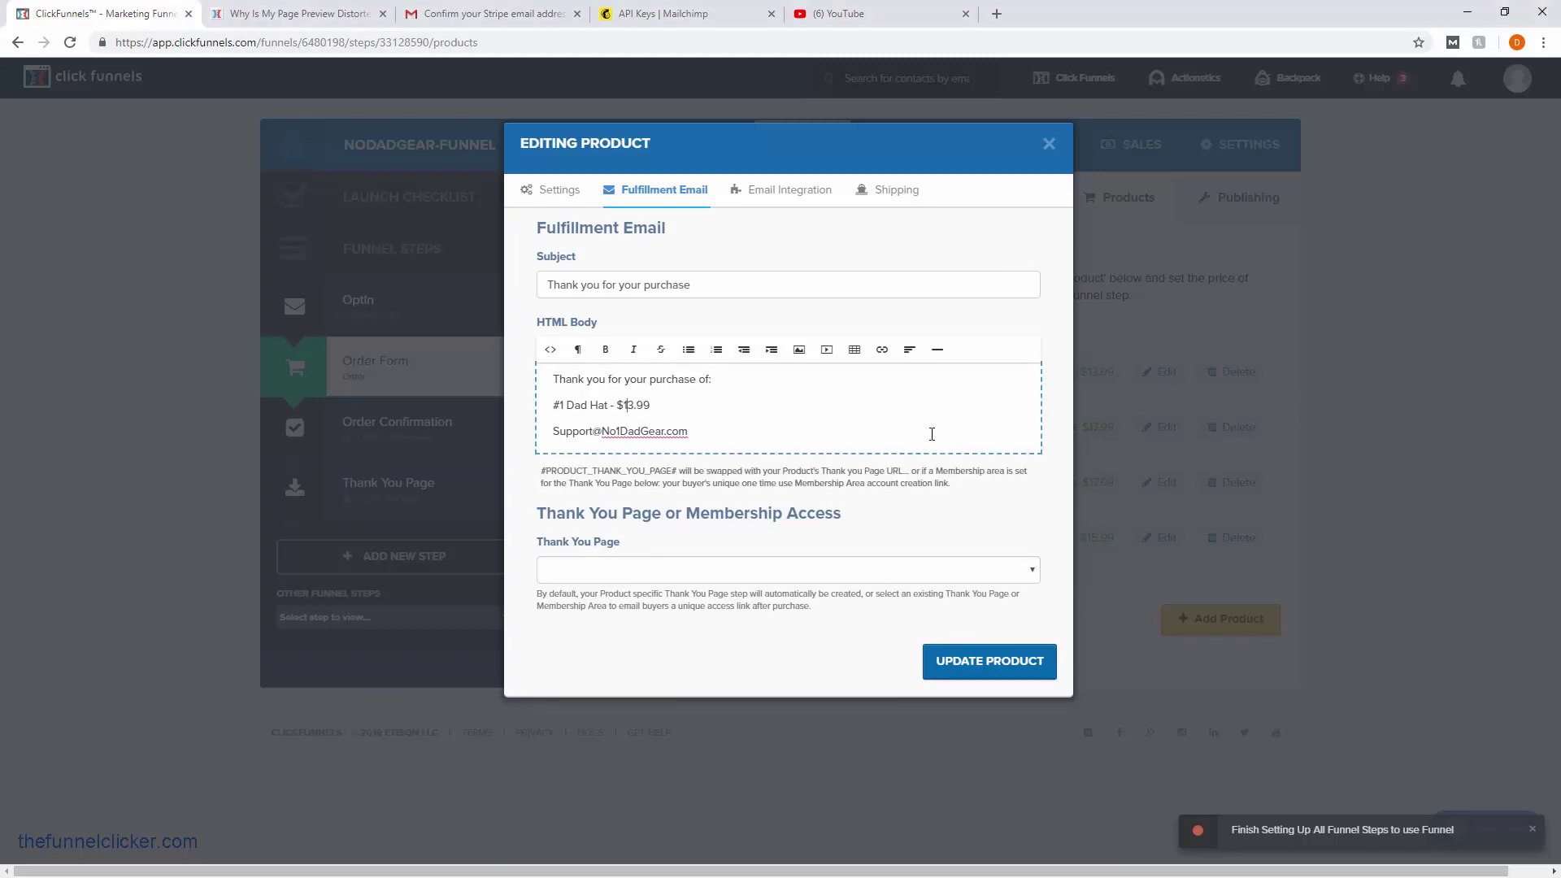
pyautogui.press('Delete')
pyautogui.write('7')
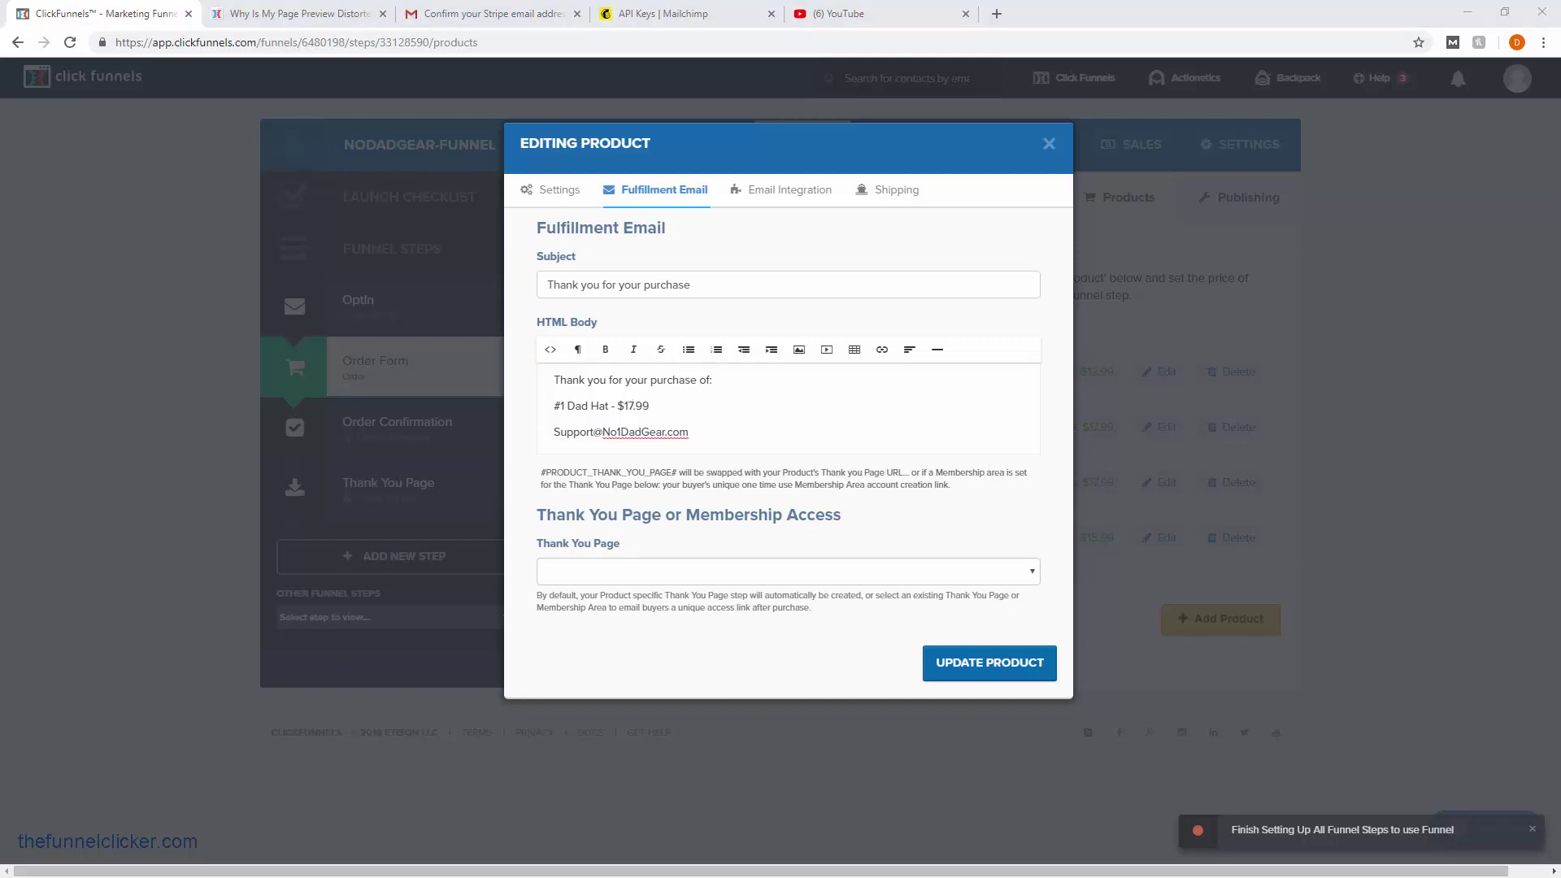
# - Change the hat's fulfillment email subject to "No. 1 DAD Gear - Thank you for your purchase!" and update the product
pyautogui.tripleClick(582, 286)
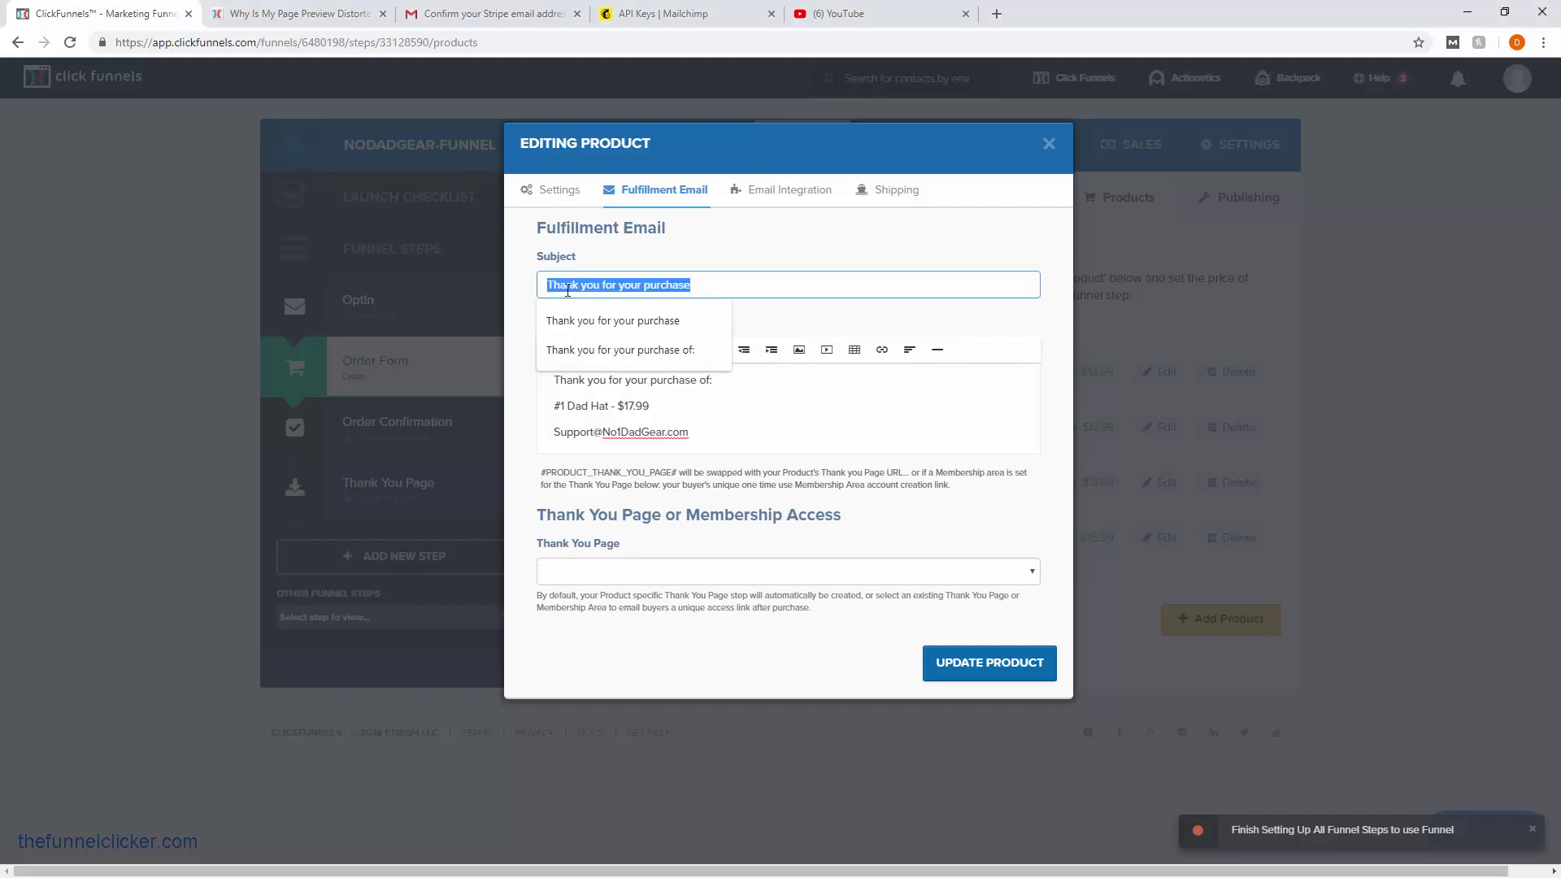
pyautogui.write('Thank you for your purchaseNo. 1 DAD Gear - Thank you for your purchase!')
pyautogui.moveTo(987, 282); pyautogui.dragTo(506, 293)
pyautogui.write('No. 1 DAD Gear - Thank you for your purchase!')
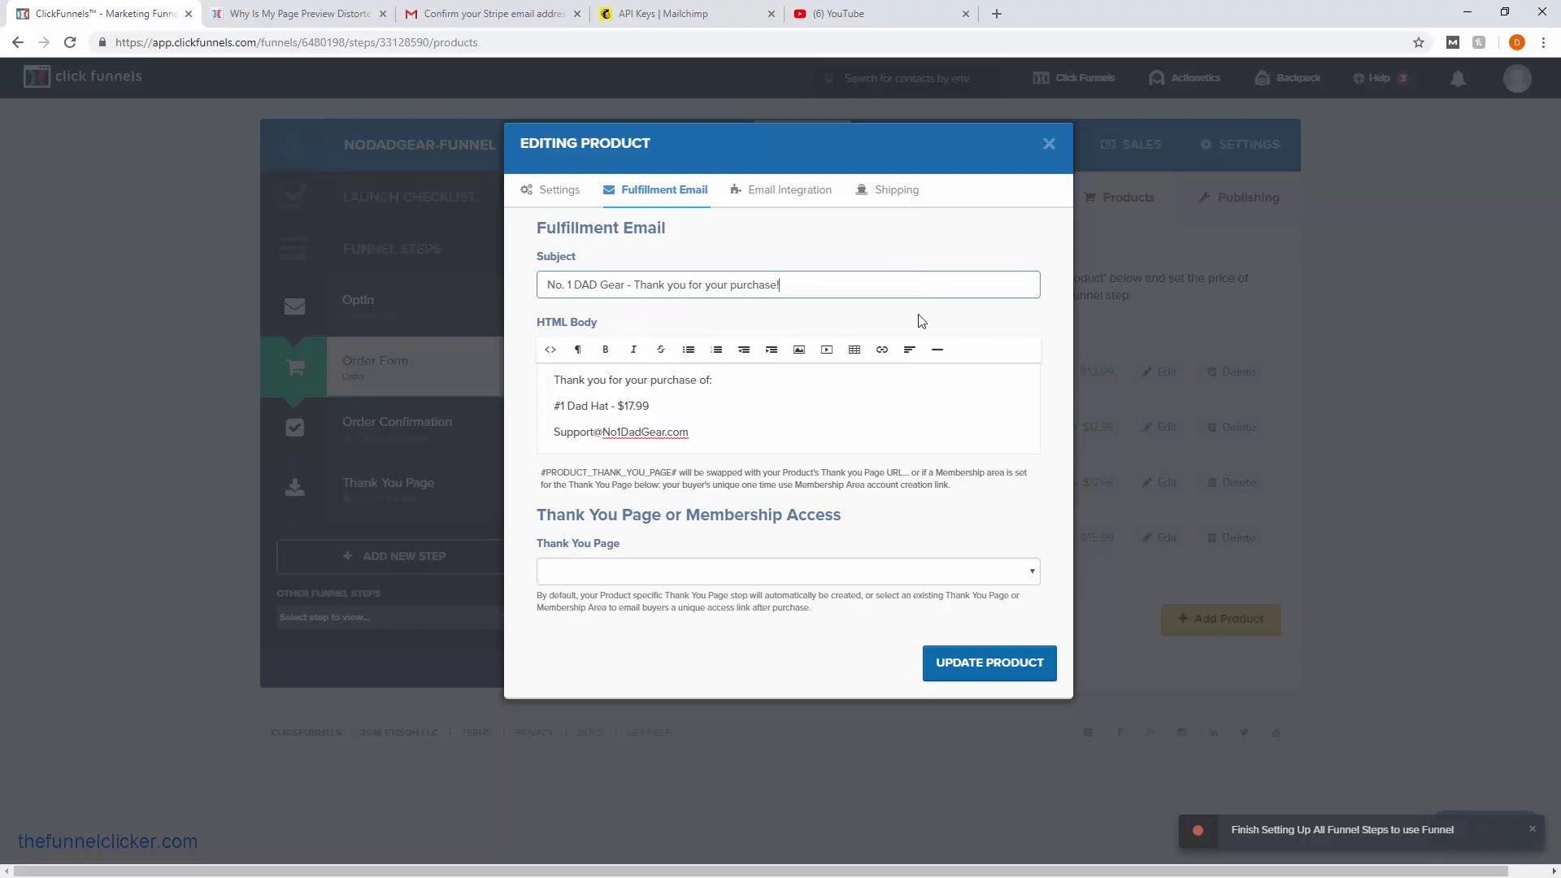
pyautogui.click(981, 665)
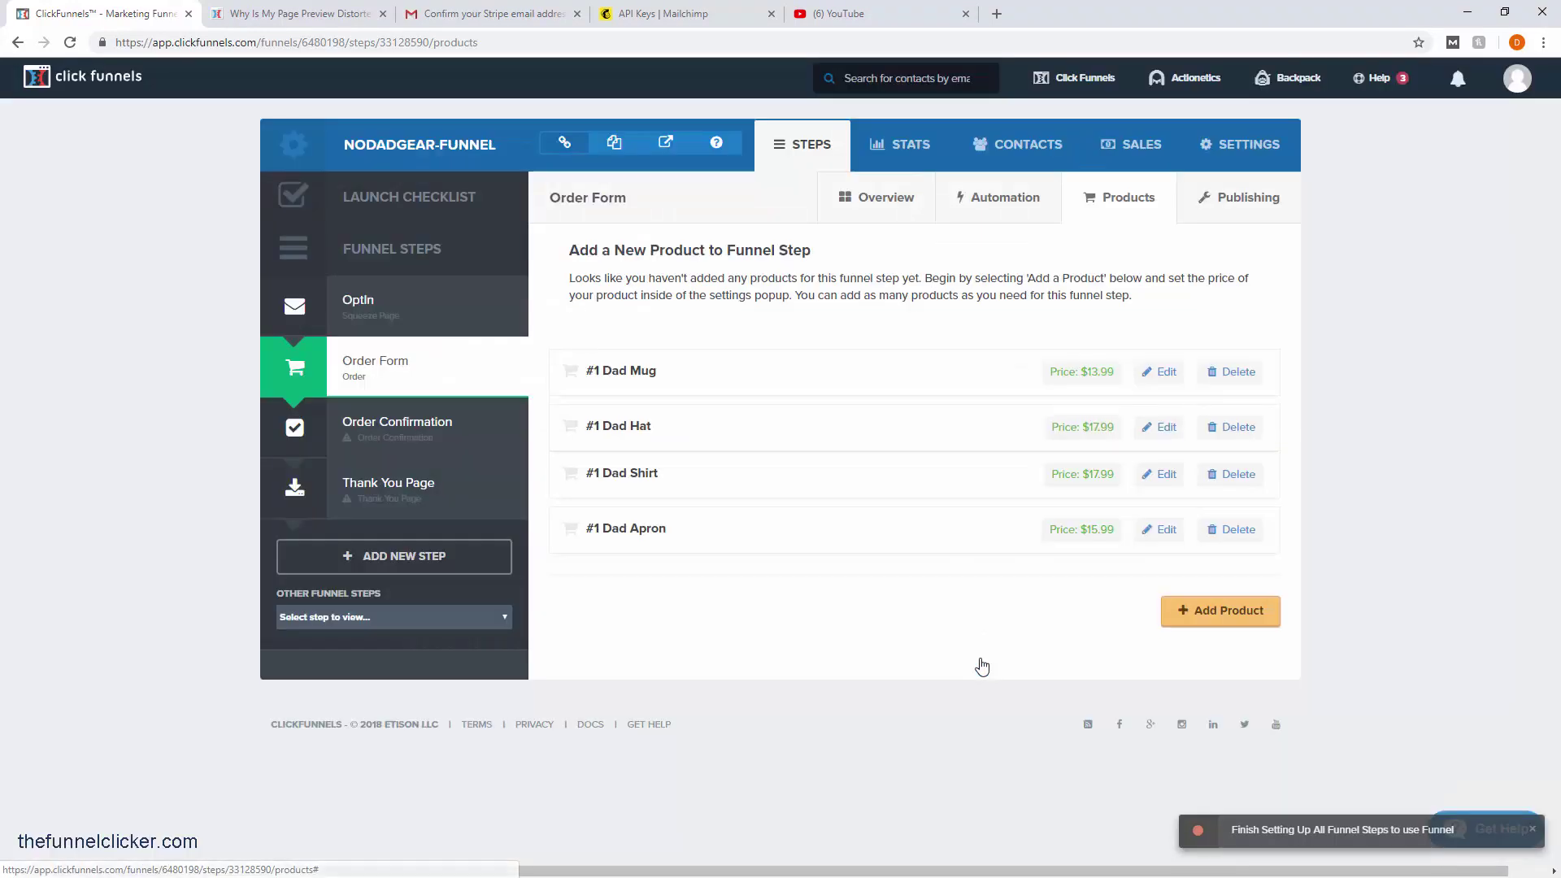
# - Change the #1 Dad Shirt's fulfillment email subject to "No. 1 DAD Gear - Thank you for your purchase!"
pyautogui.click(1167, 485)
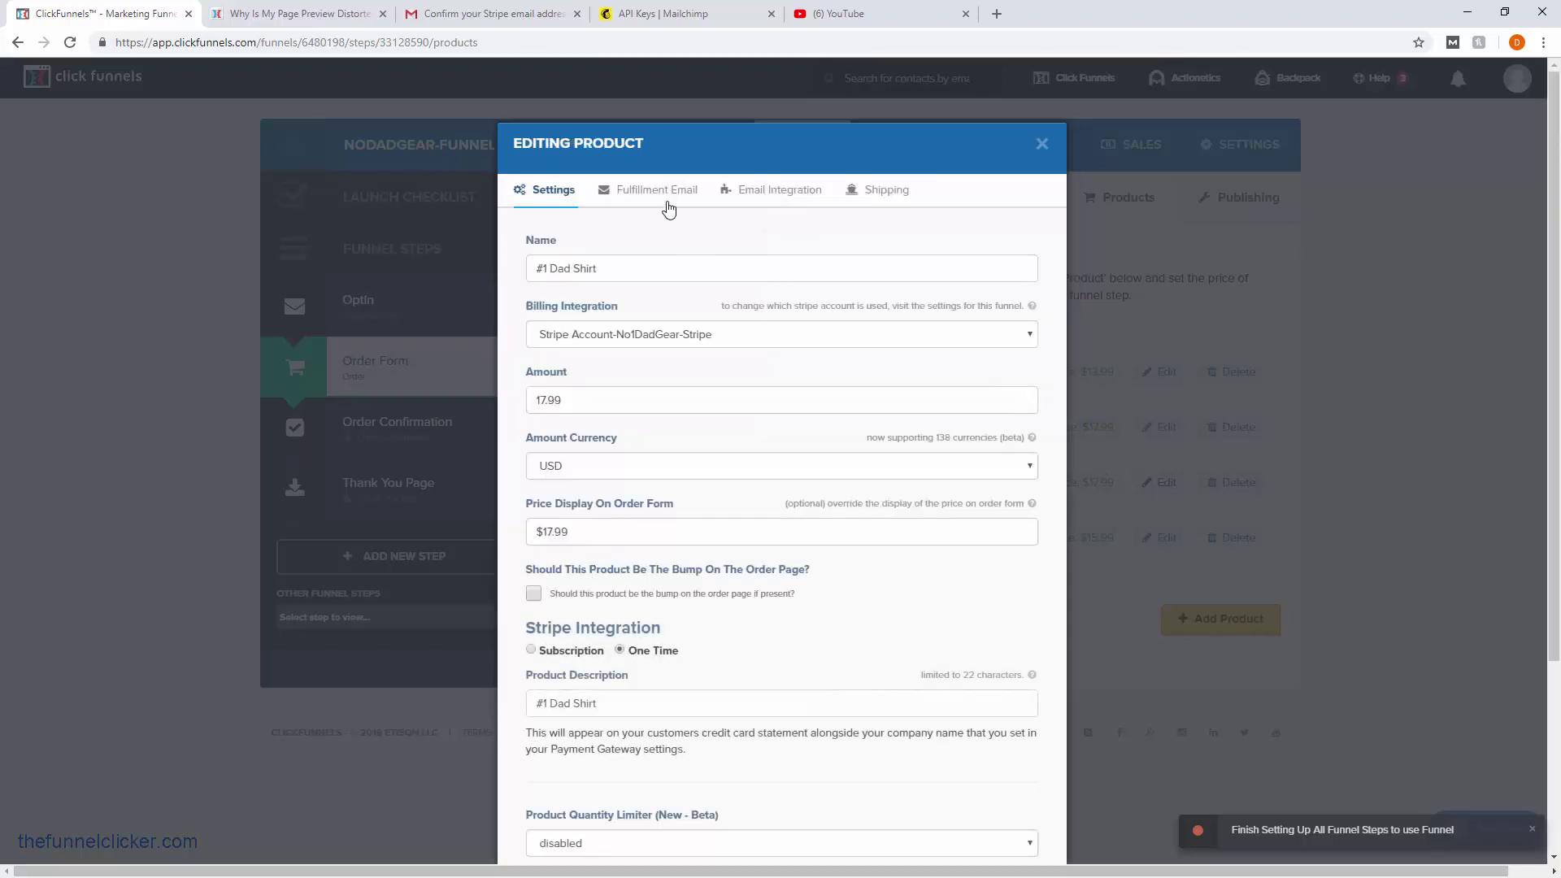
pyautogui.click(663, 195)
pyautogui.moveTo(715, 284); pyautogui.dragTo(578, 288)
pyautogui.write('No. 1 DAD Gear - Thank you for your purchase!')
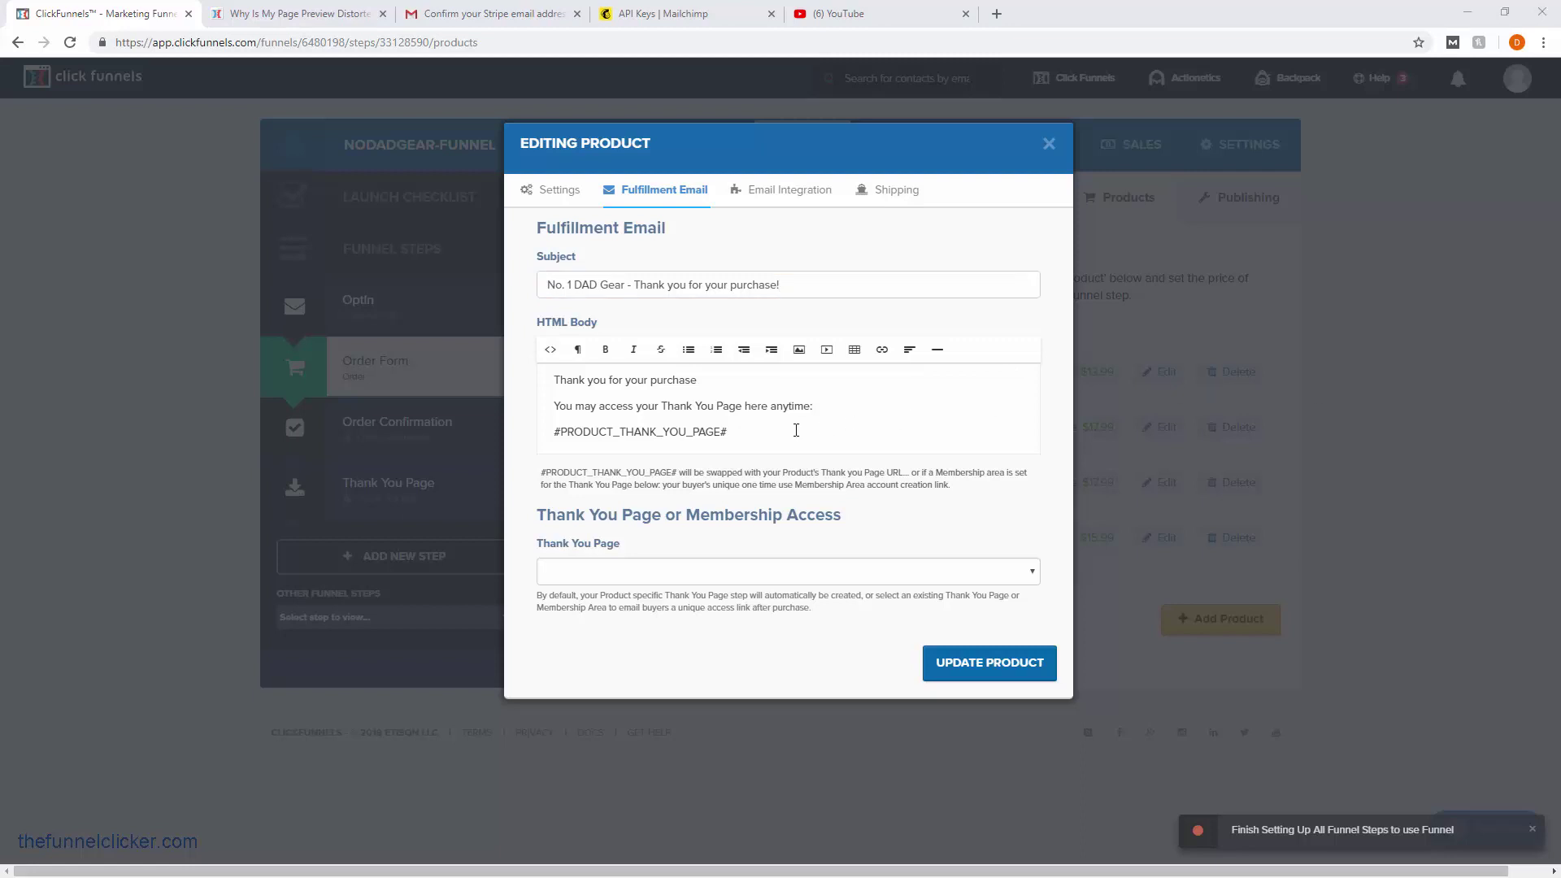
# - Replace the shirt's email body with "Thank you for your purchase of: #1 Dad Shirt - $17.99" plus the support email address, and update the product
pyautogui.moveTo(796, 430); pyautogui.dragTo(536, 382)
pyautogui.hotkey('ctrl', 'v')
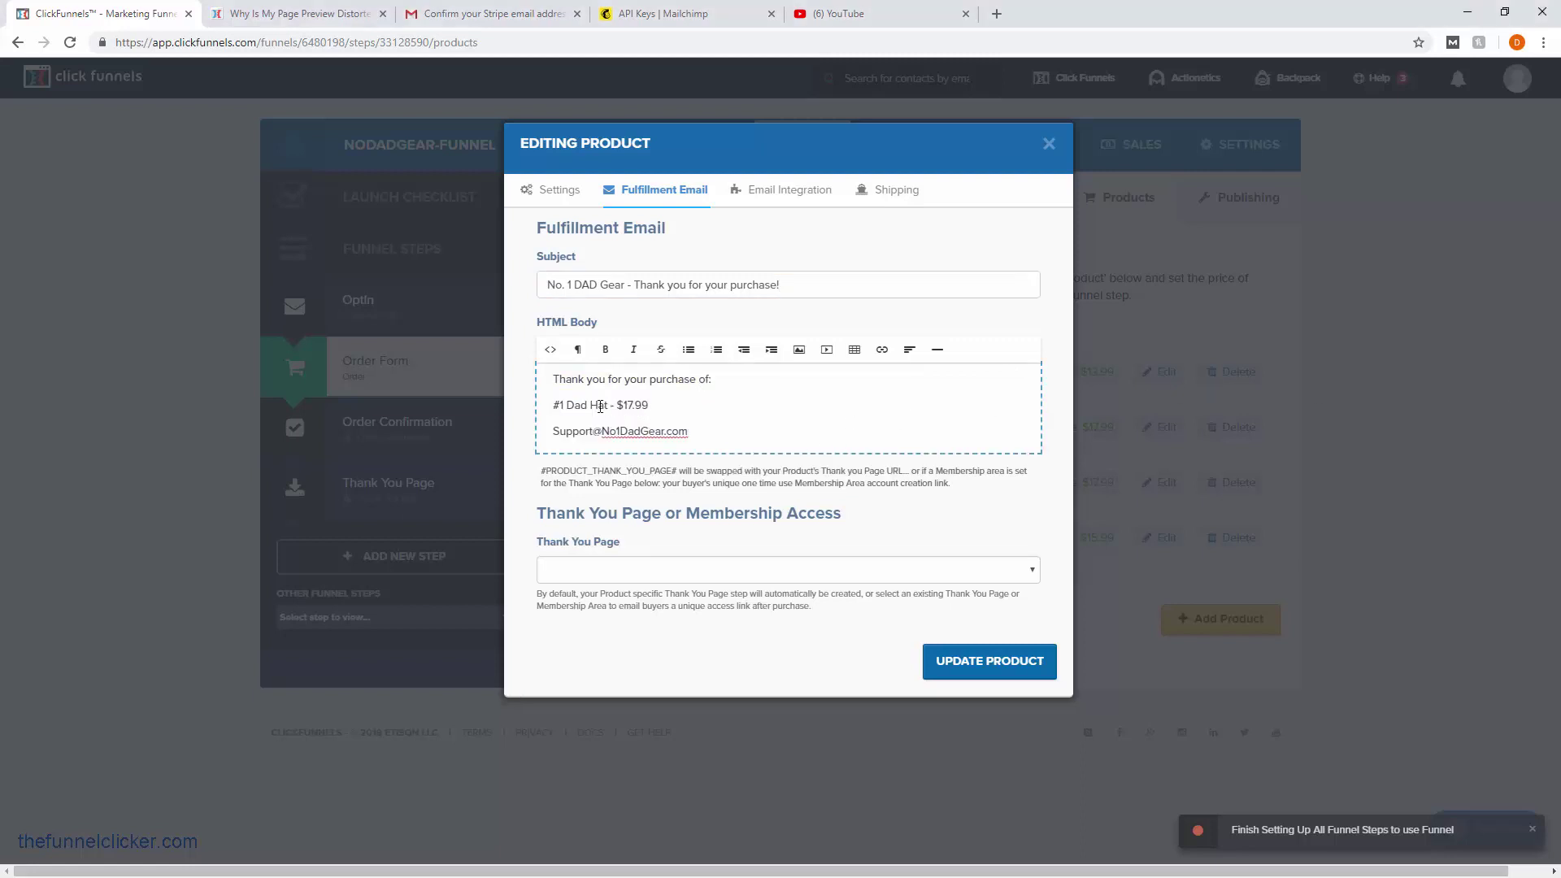
pyautogui.doubleClick(603, 407)
pyautogui.write('Shirt')
pyautogui.click(1026, 673)
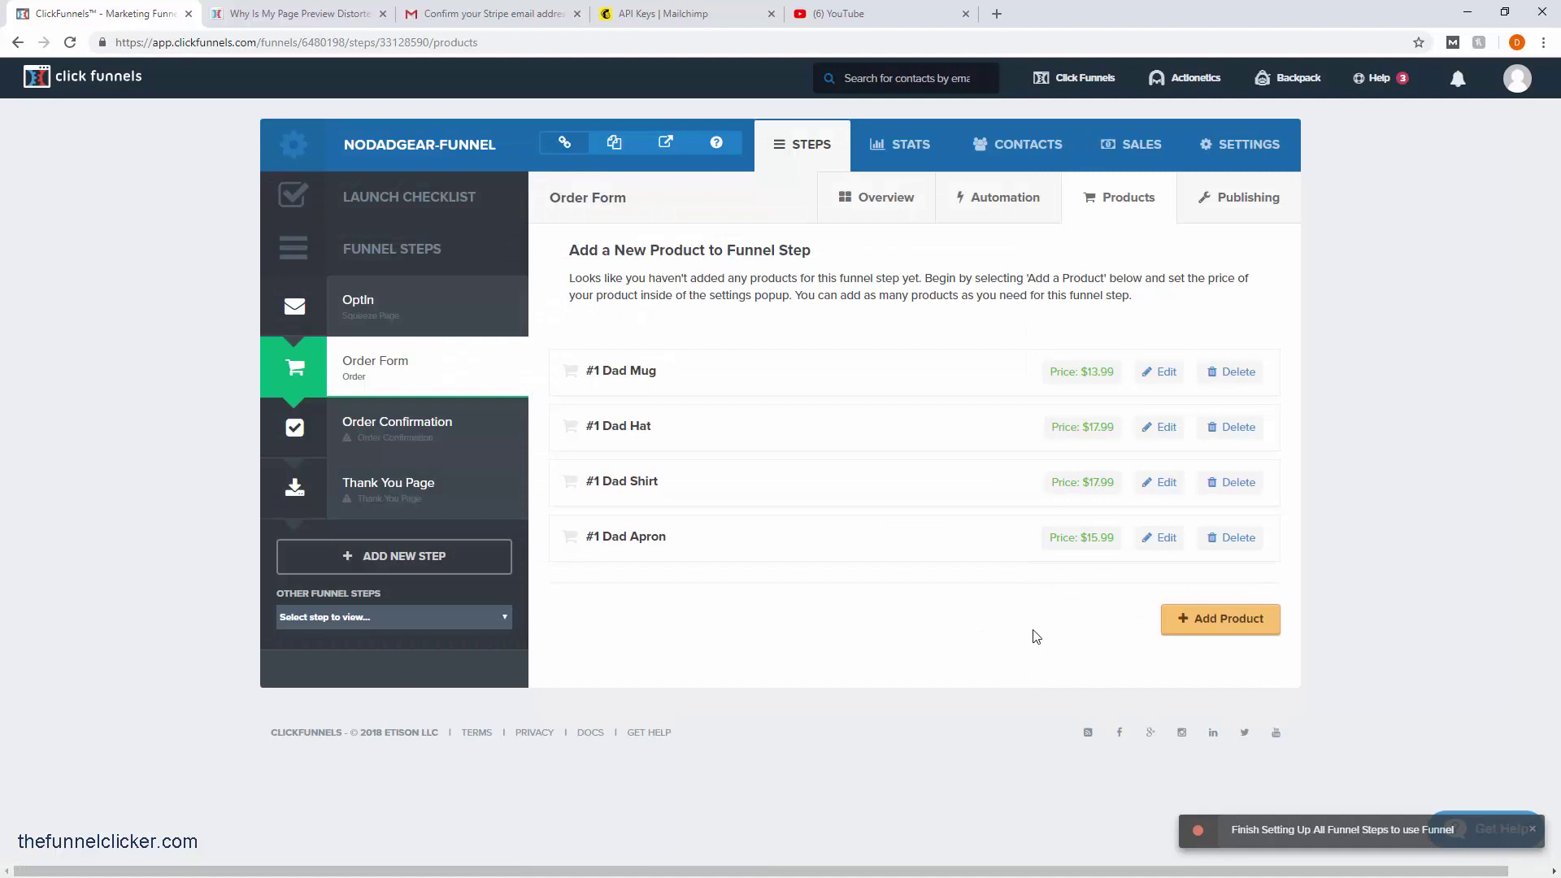
# - Replace the #1 Dad Apron's fulfillment email body with "Thank you for your purchase of: #1 Dad Apron - $15.99" plus the support email address
pyautogui.click(1163, 540)
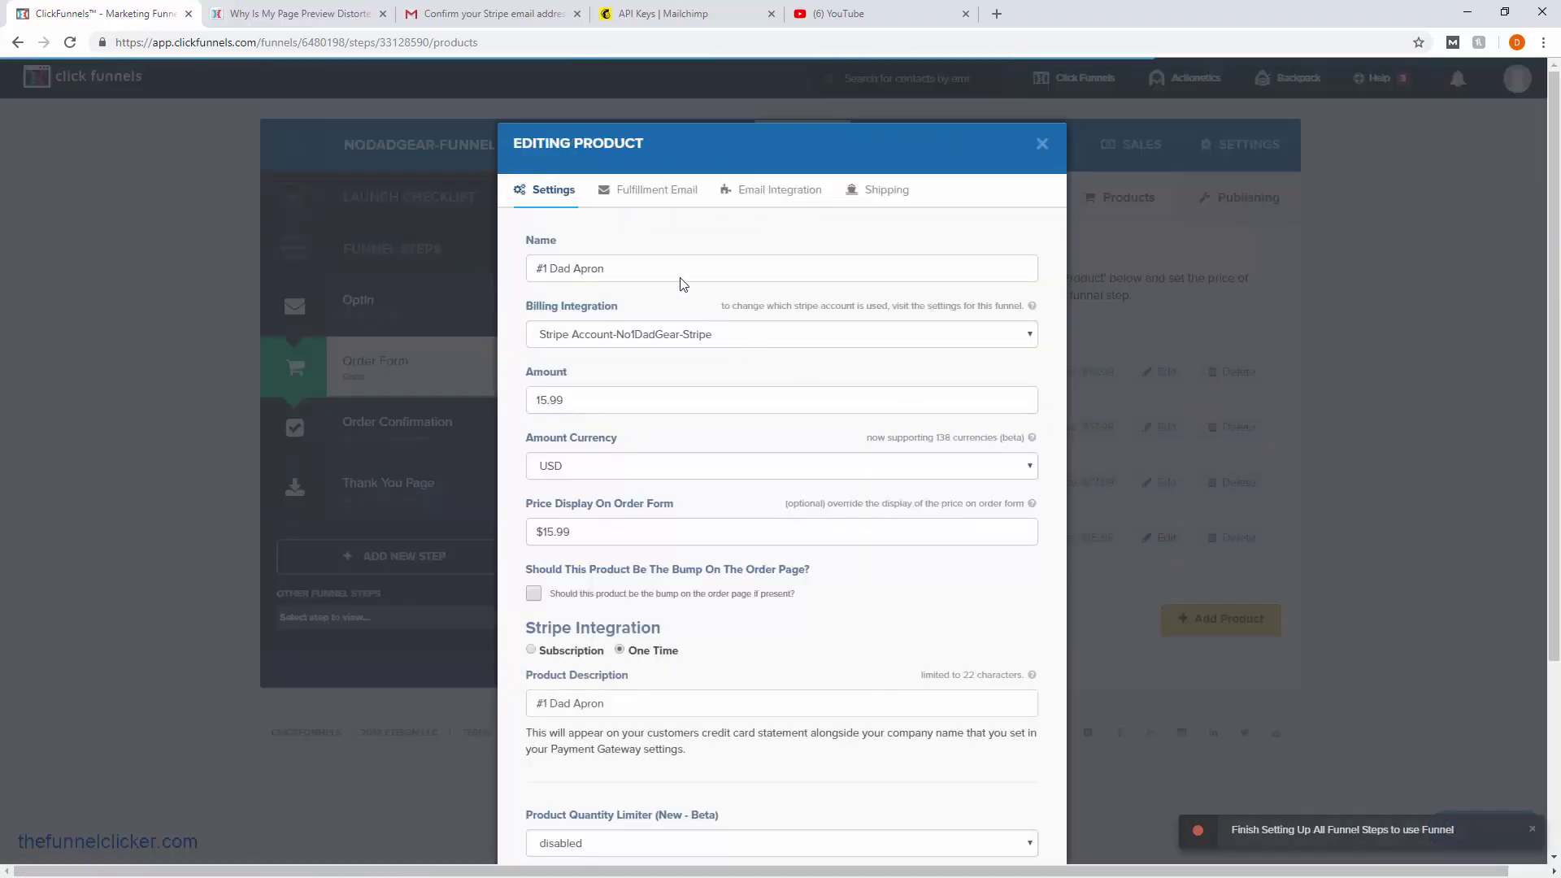
pyautogui.click(672, 192)
pyautogui.moveTo(774, 439); pyautogui.dragTo(552, 376)
pyautogui.hotkey('ctrl', 'v')
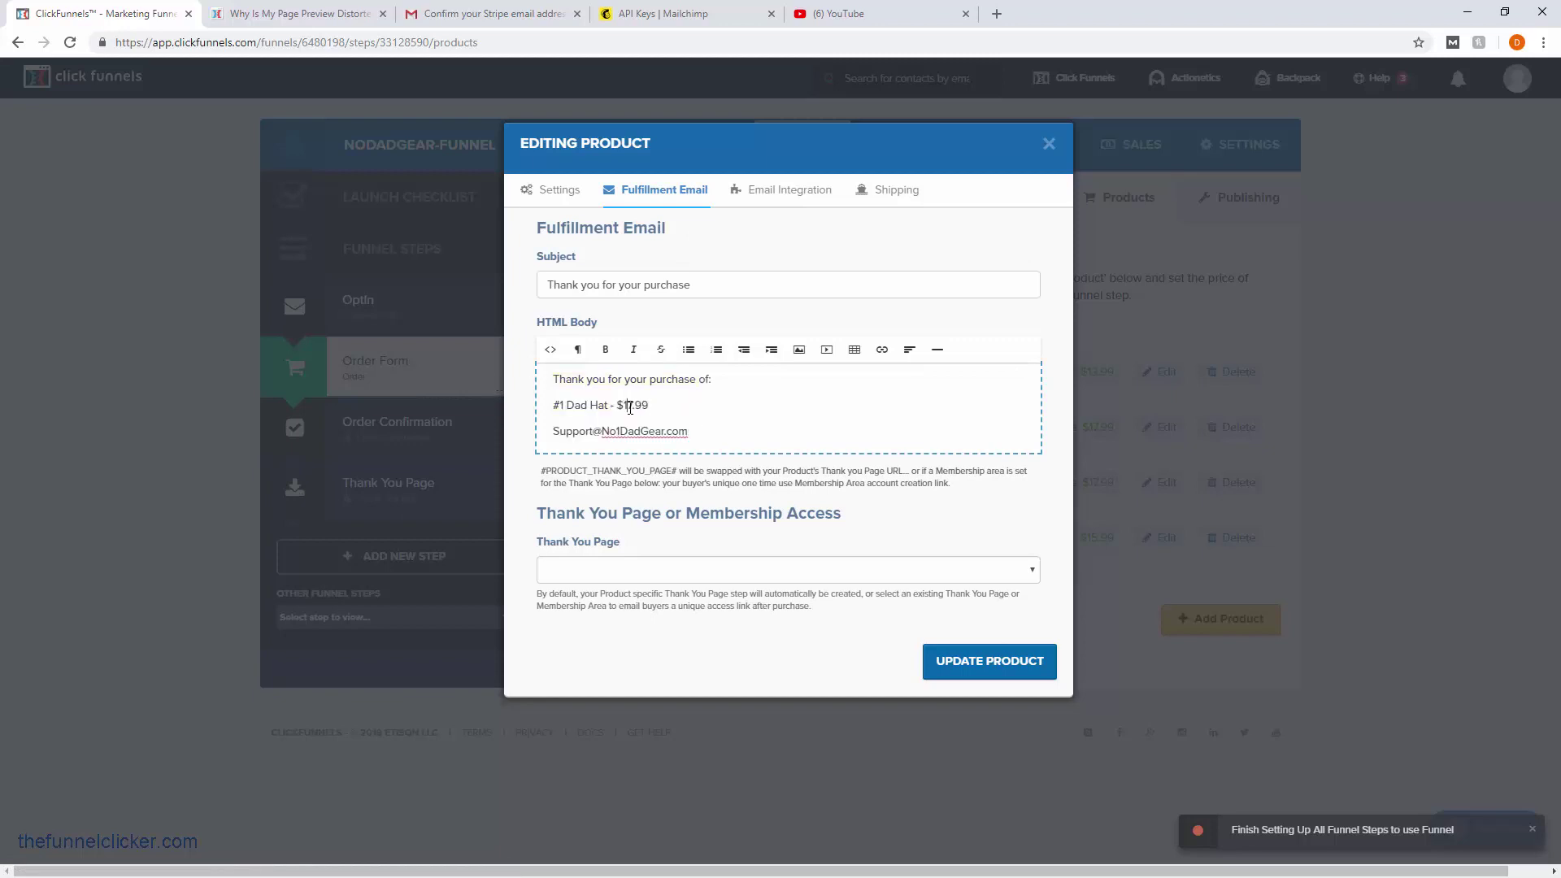
pyautogui.press('BackSpace')
pyautogui.write('5')
pyautogui.press('BackSpace')
pyautogui.press('BackSpace')
pyautogui.press('BackSpace')
pyautogui.write('Apron')
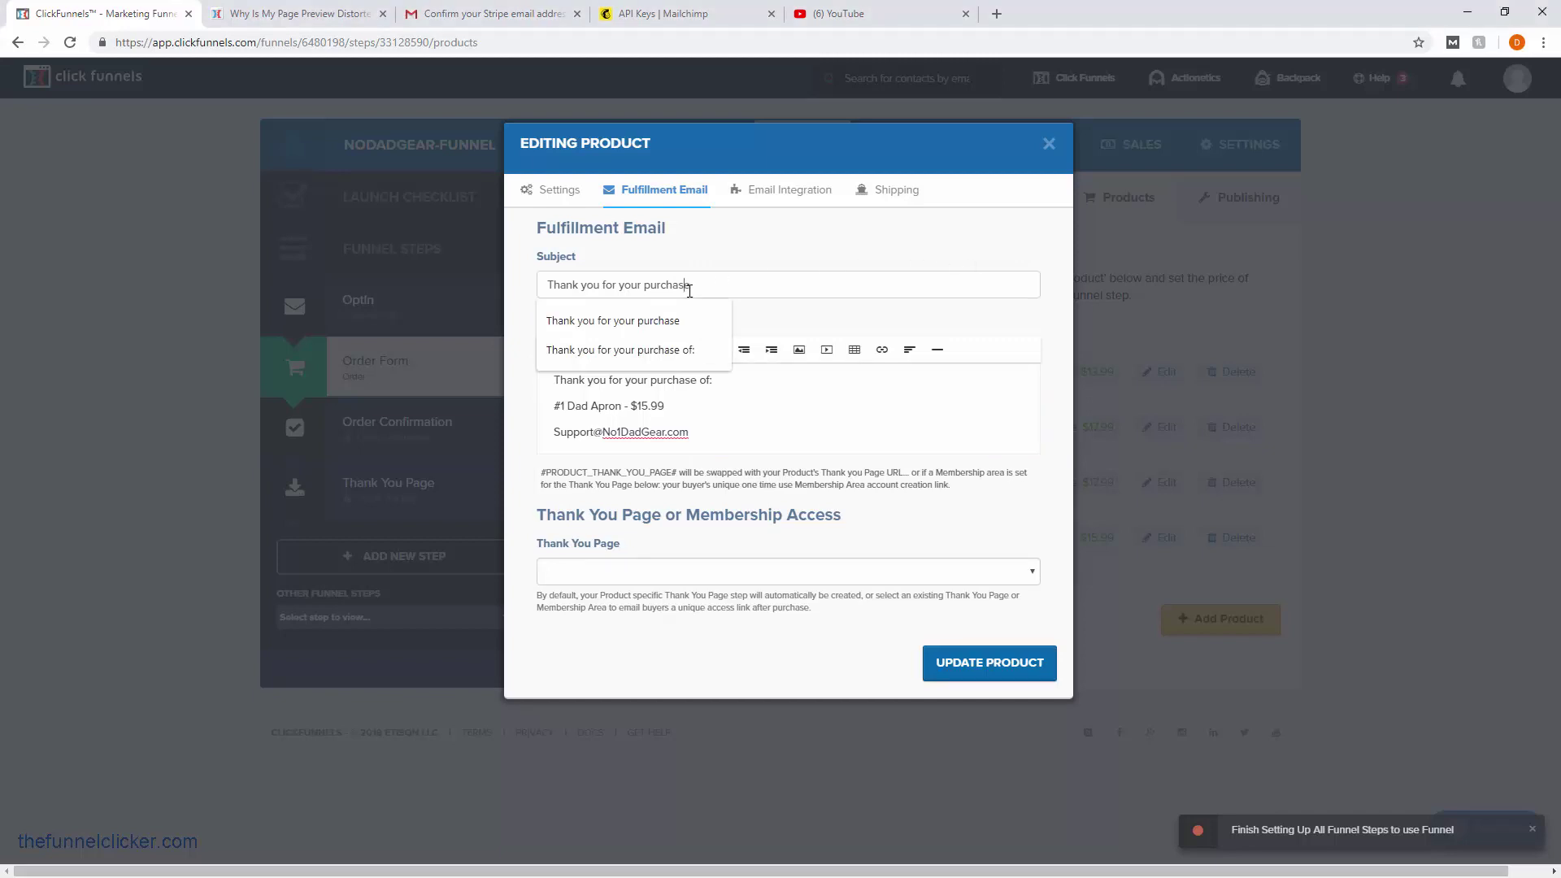
# - Change the apron's fulfillment email subject to "No. 1 DAD Gear - Thank you for your purchase!" and update the product
pyautogui.tripleClick(690, 291)
pyautogui.write('No. 1 DAD Gear - Thank you for your purchase!')
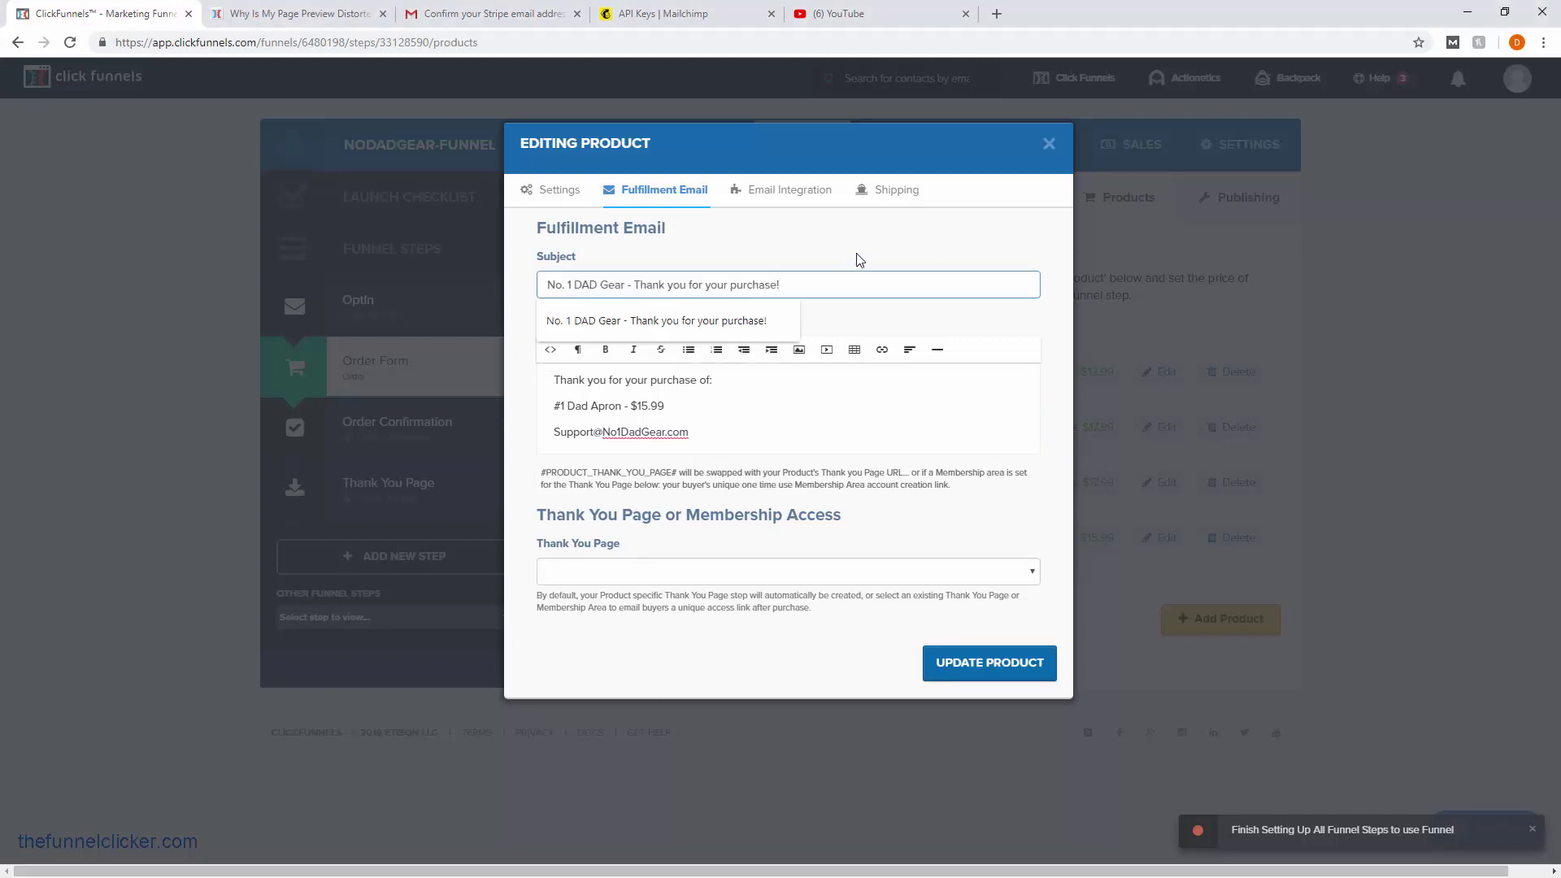
pyautogui.click(975, 664)
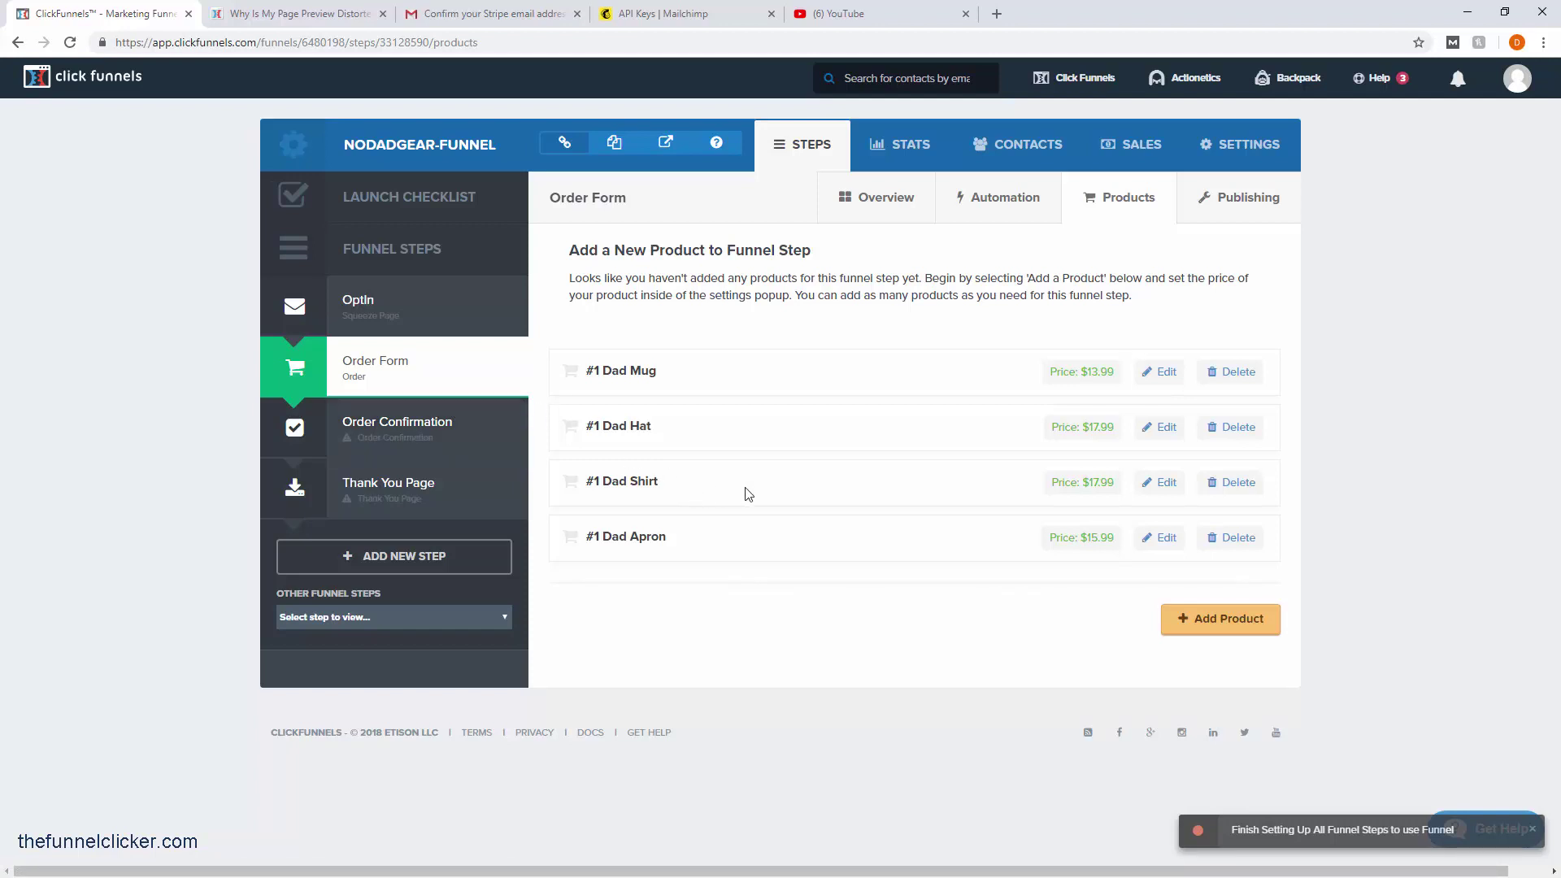
# - Preview the Order Form page and advance to its billing step to check the listed products and prices
pyautogui.click(401, 368)
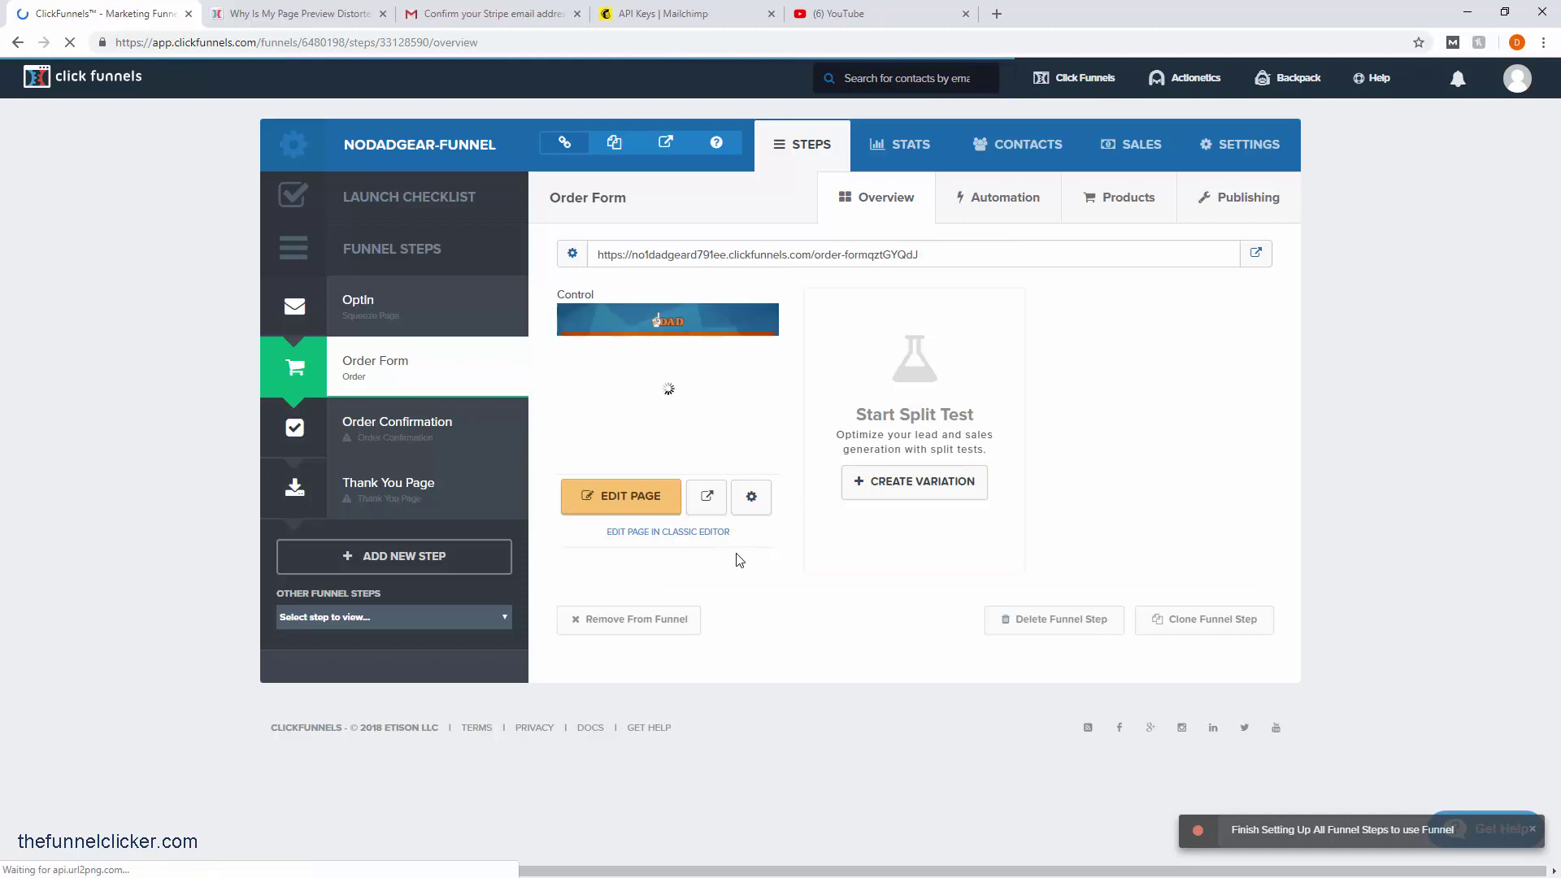
pyautogui.click(706, 504)
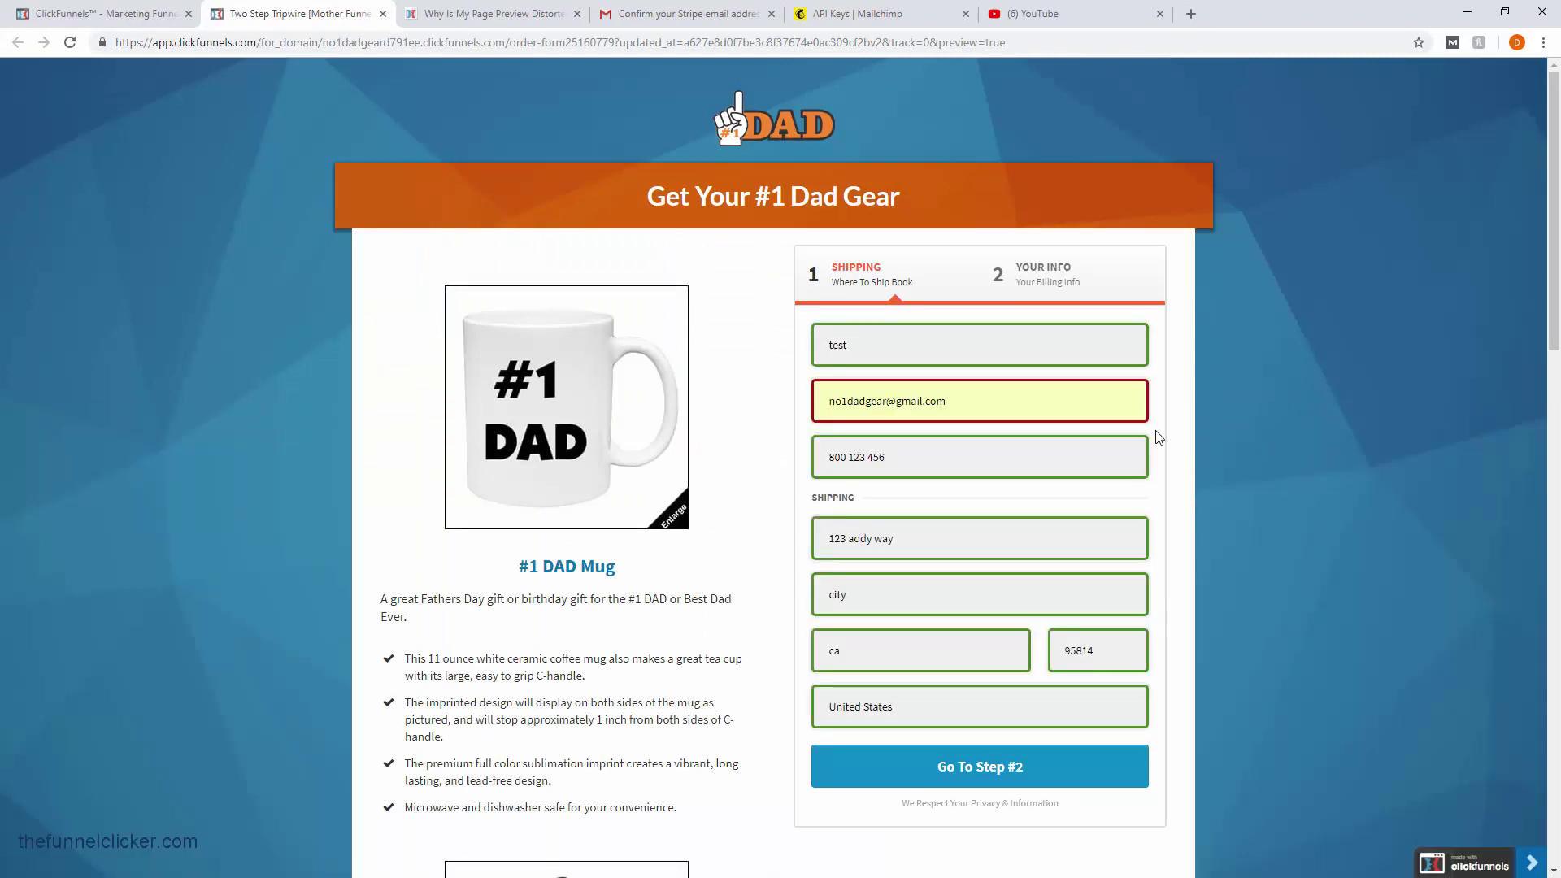
pyautogui.click(992, 771)
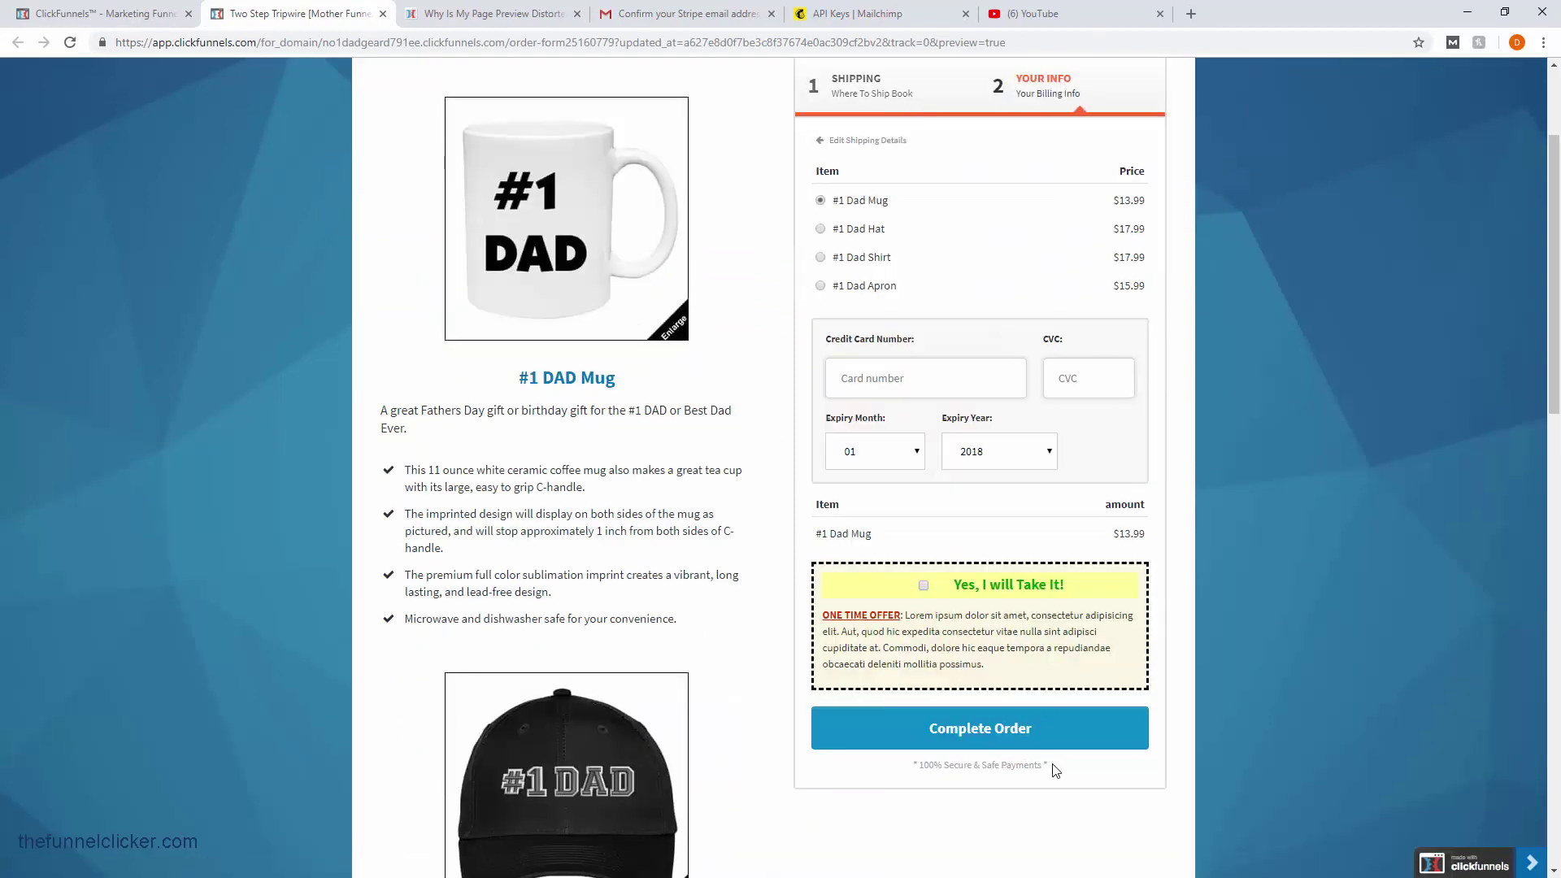
pyautogui.scroll(3, 1056, 770)
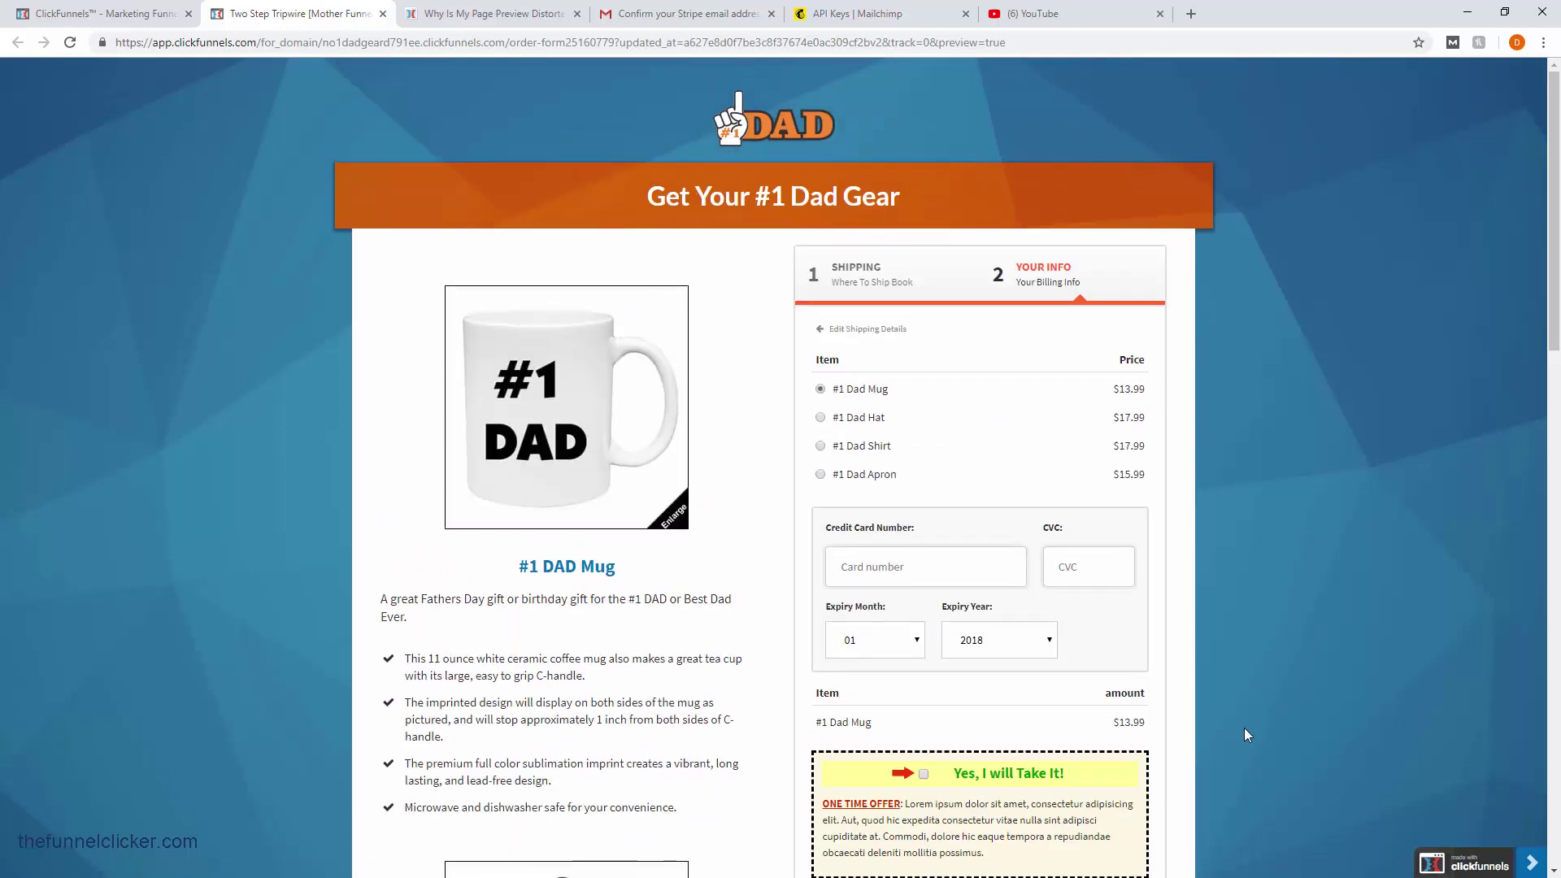
pyautogui.scroll(-1, 1244, 729)
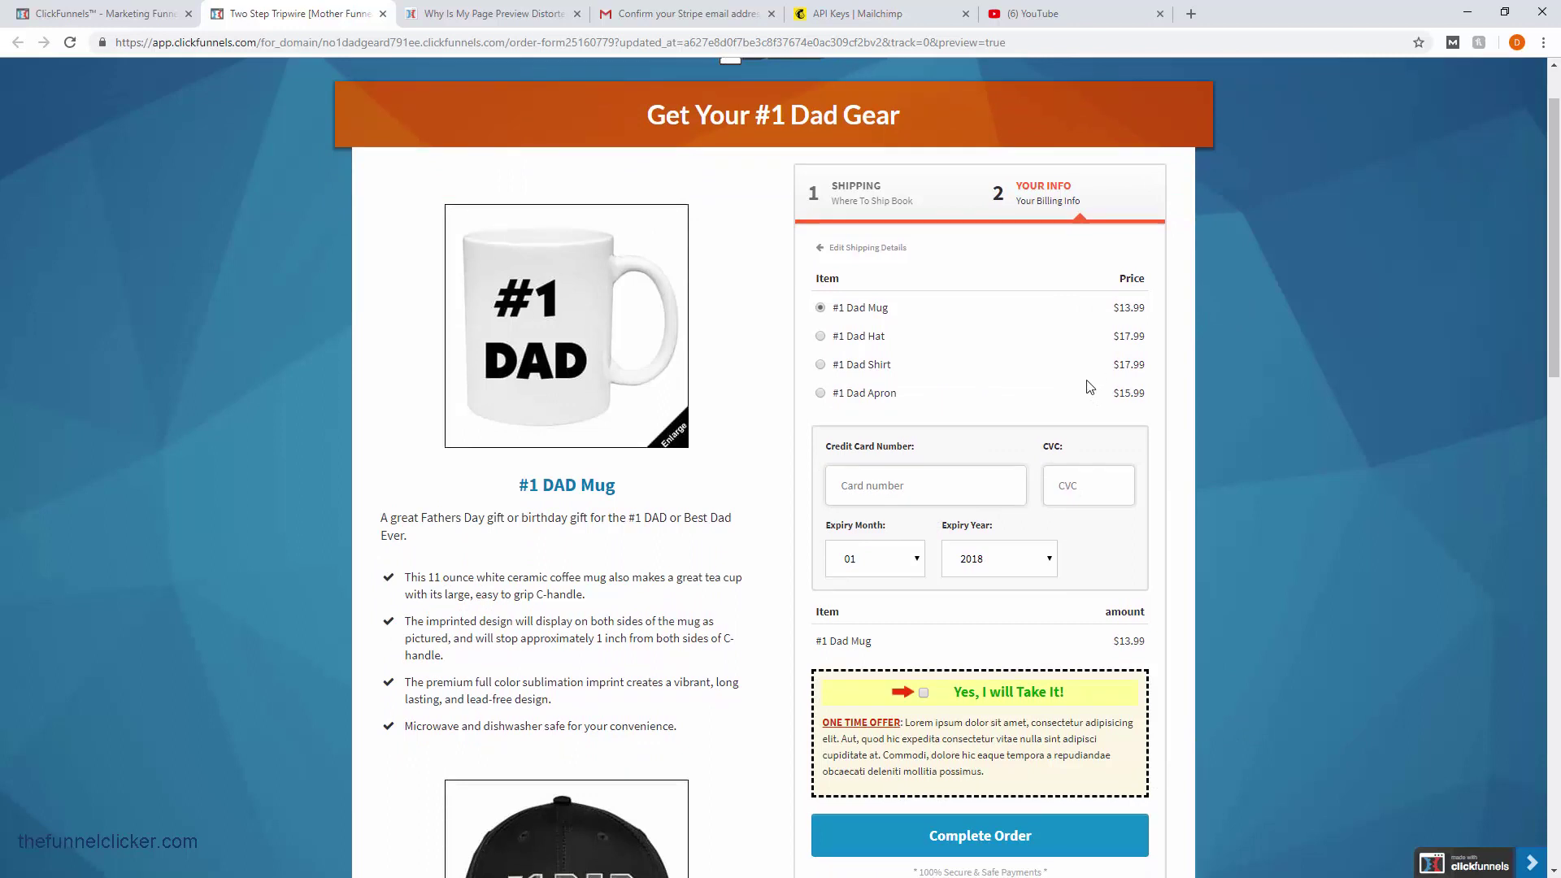
# - Switch the order selection between the mug, hat and shirt to check the order summary, and close the preview
pyautogui.click(820, 336)
pyautogui.click(820, 365)
pyautogui.click(820, 336)
pyautogui.click(821, 308)
pyautogui.click(821, 336)
pyautogui.click(821, 365)
pyautogui.click(820, 308)
pyautogui.click(821, 337)
pyautogui.click(821, 308)
pyautogui.scroll(-2, 1139, 450)
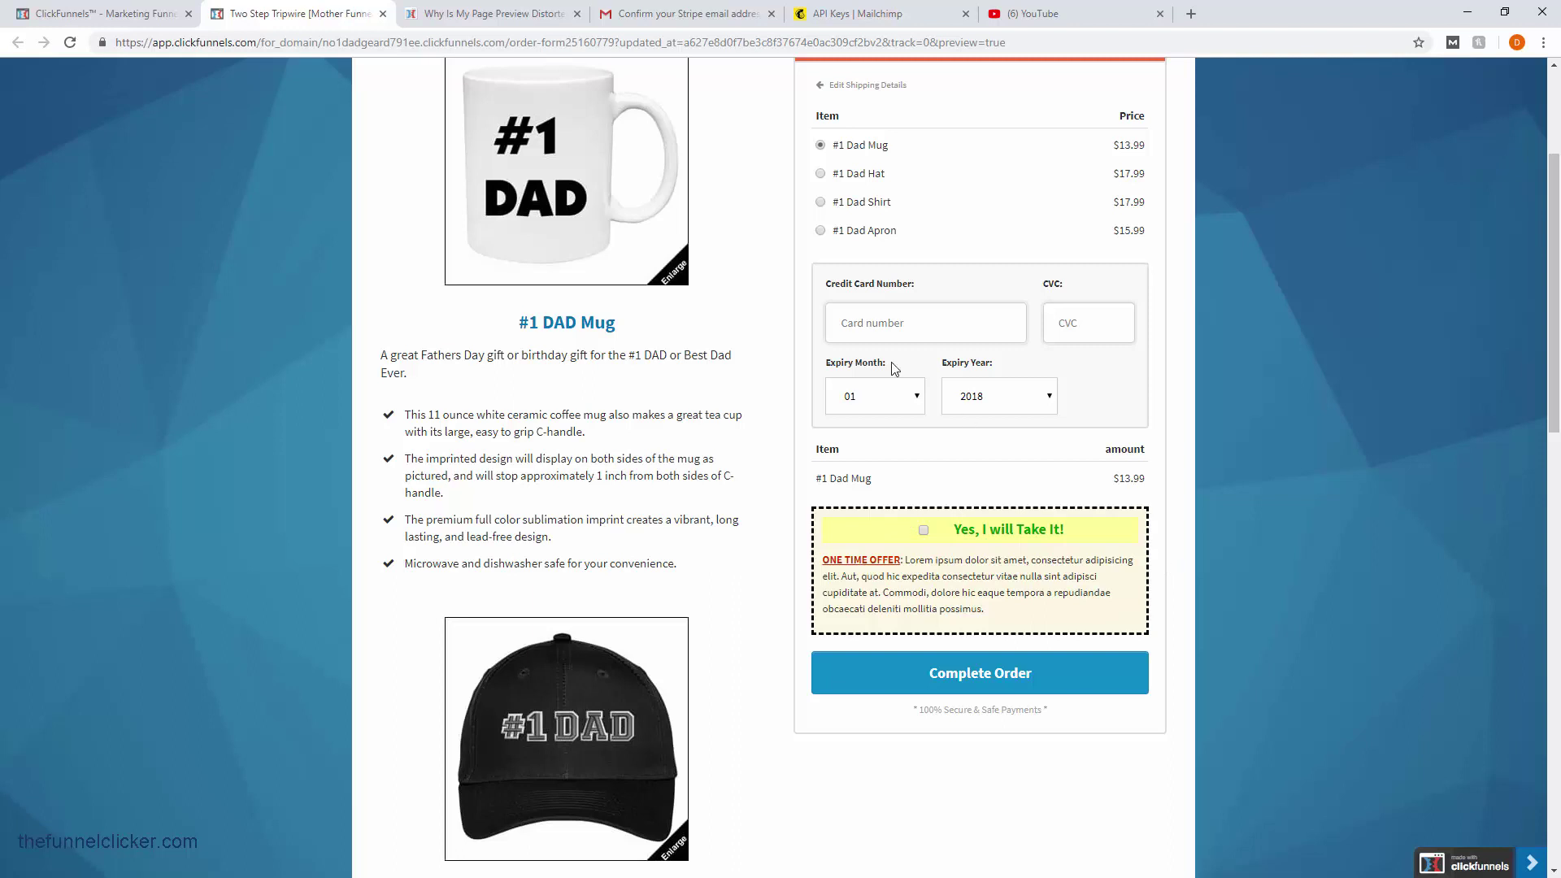
pyautogui.hotkey('ctrl', 'w')
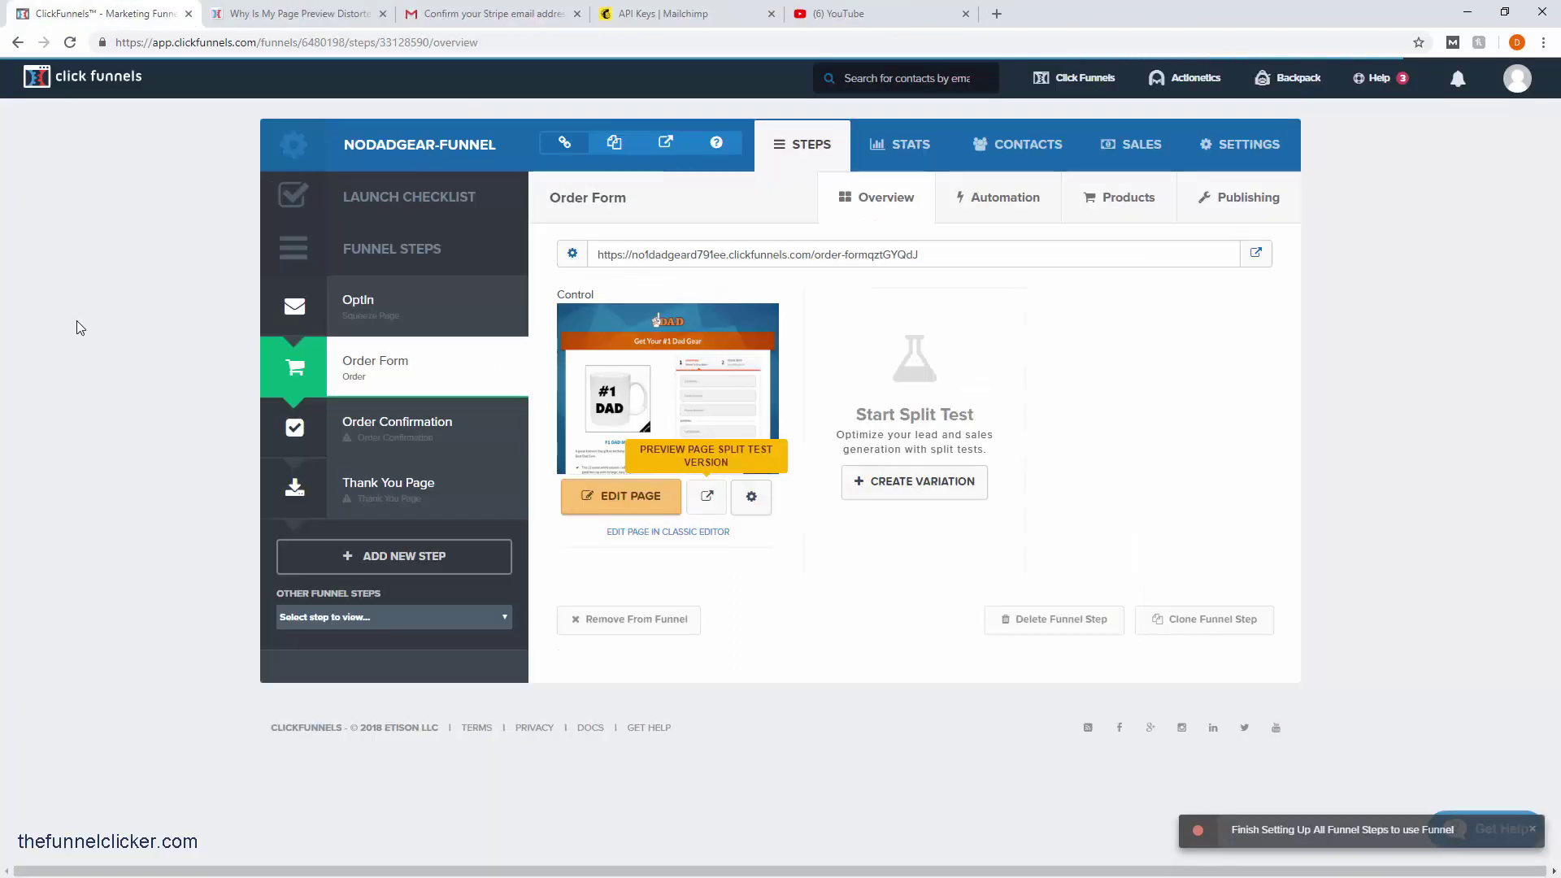
# - Start a new product on the Order Form step named #1 Dad Mug Shirt Hat Apron Collection
pyautogui.click(1138, 204)
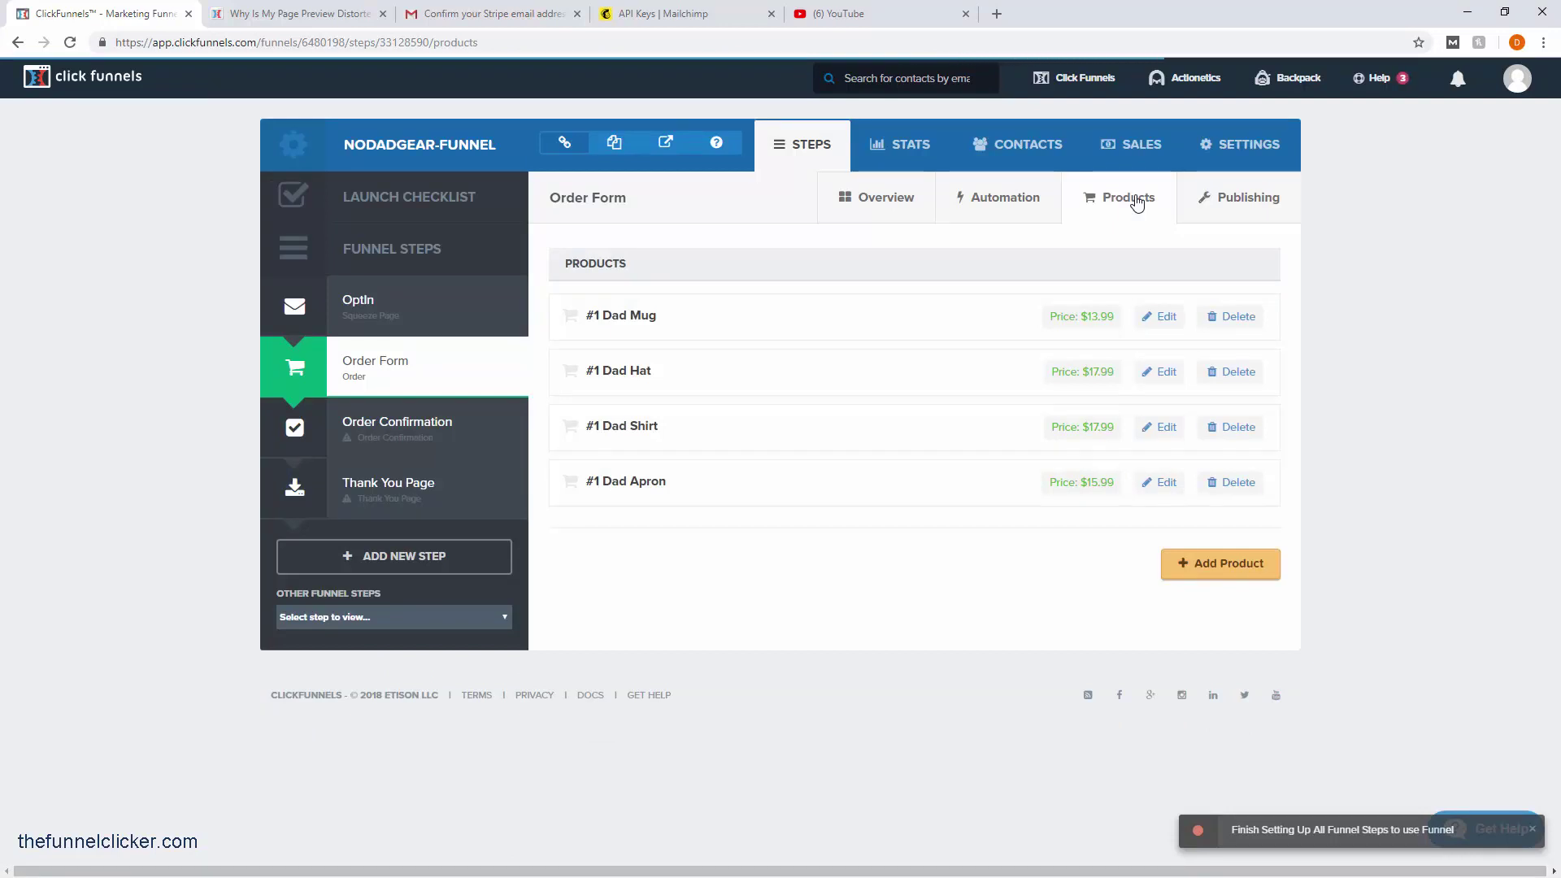
pyautogui.click(1213, 573)
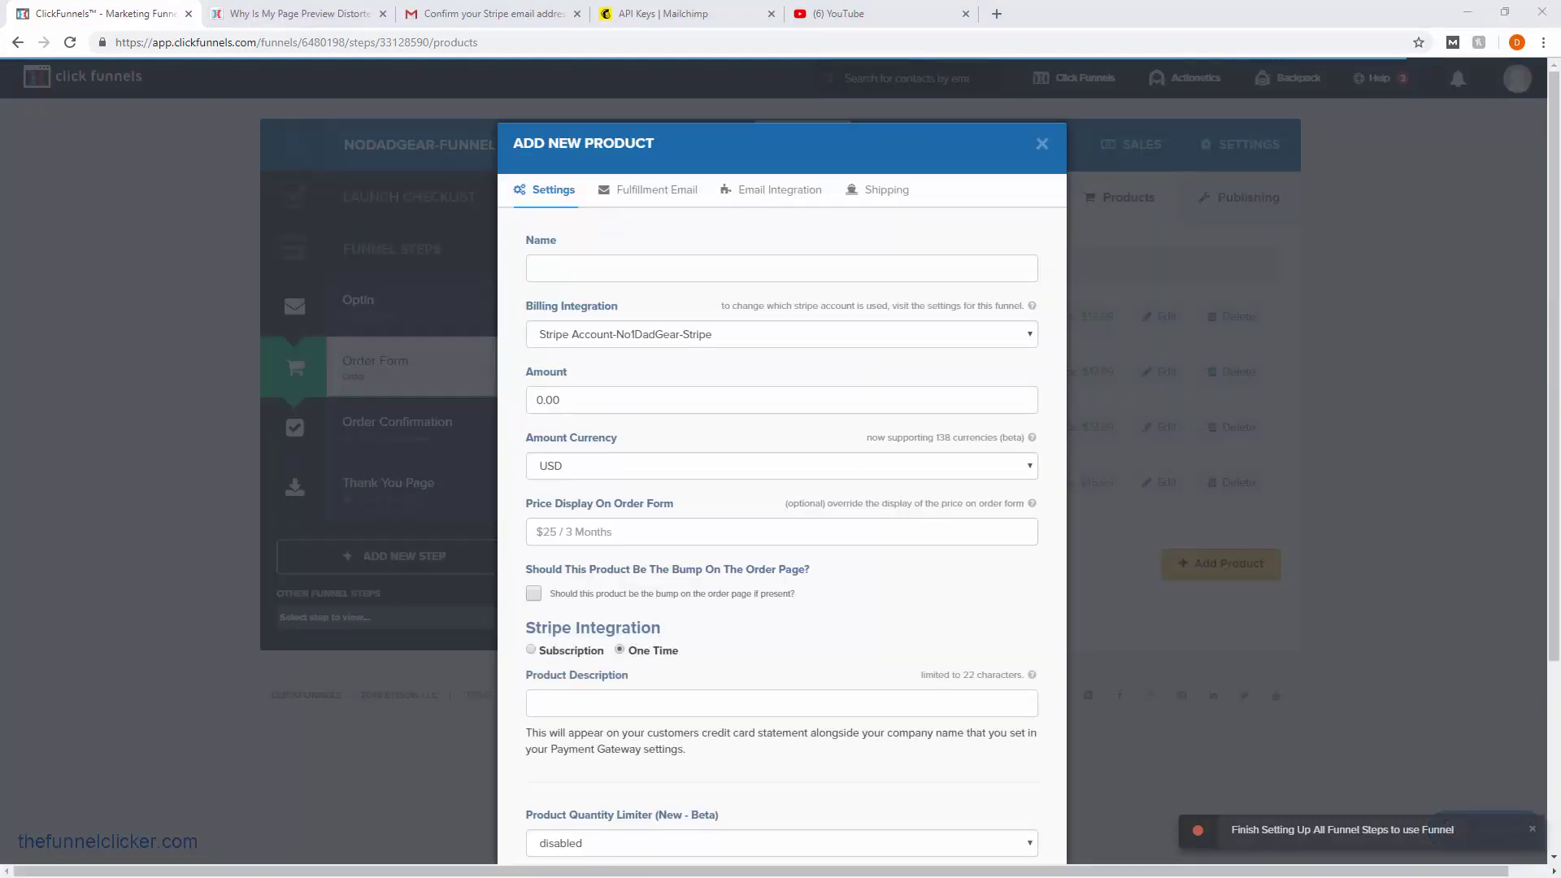
pyautogui.click(706, 269)
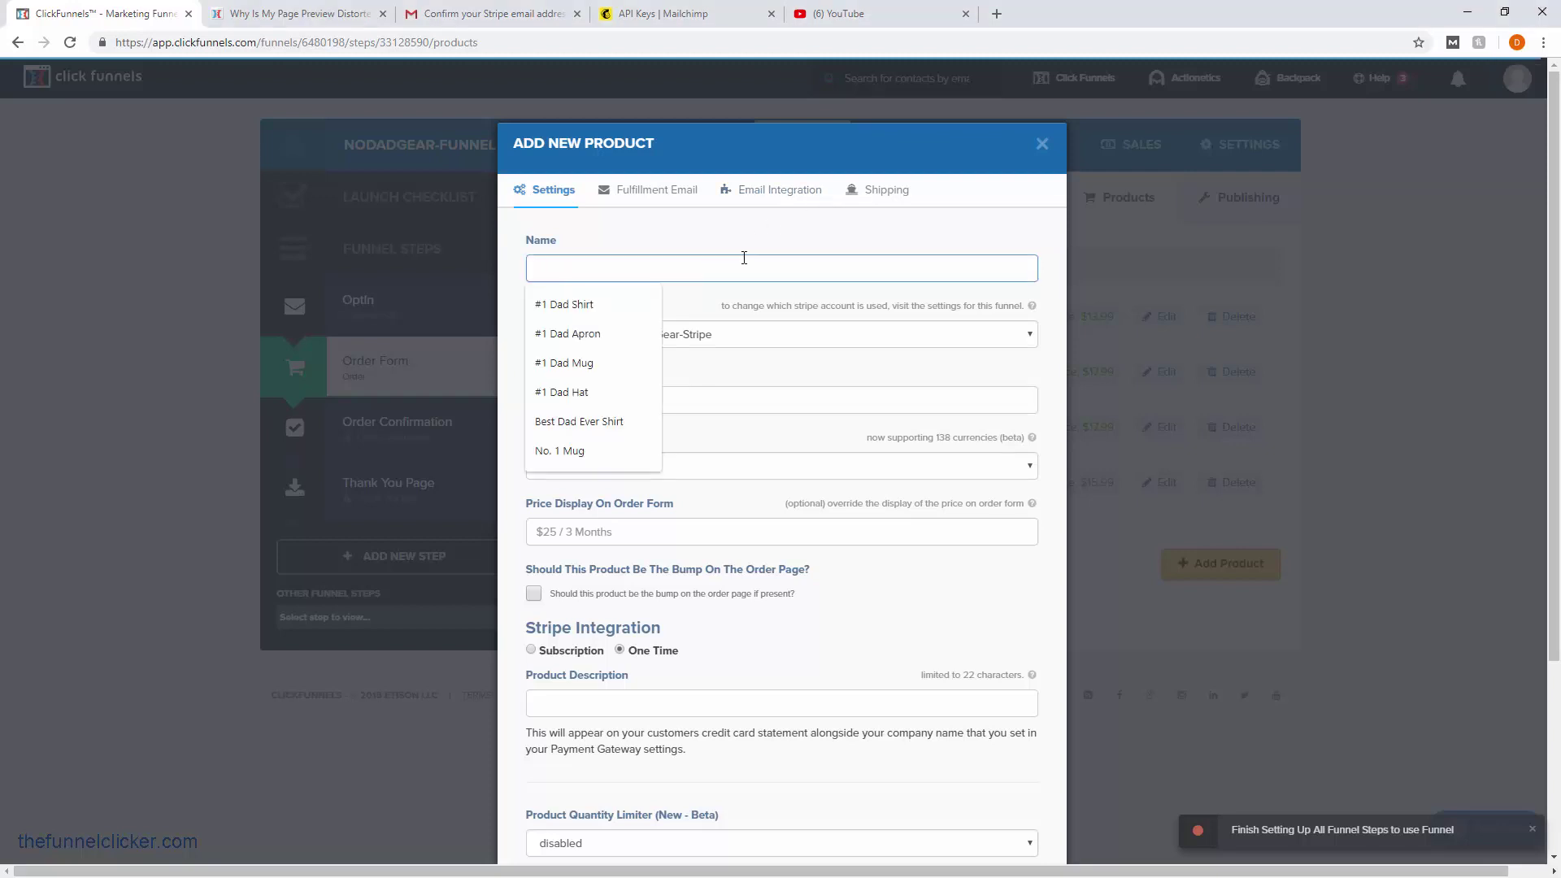
pyautogui.write('#1')
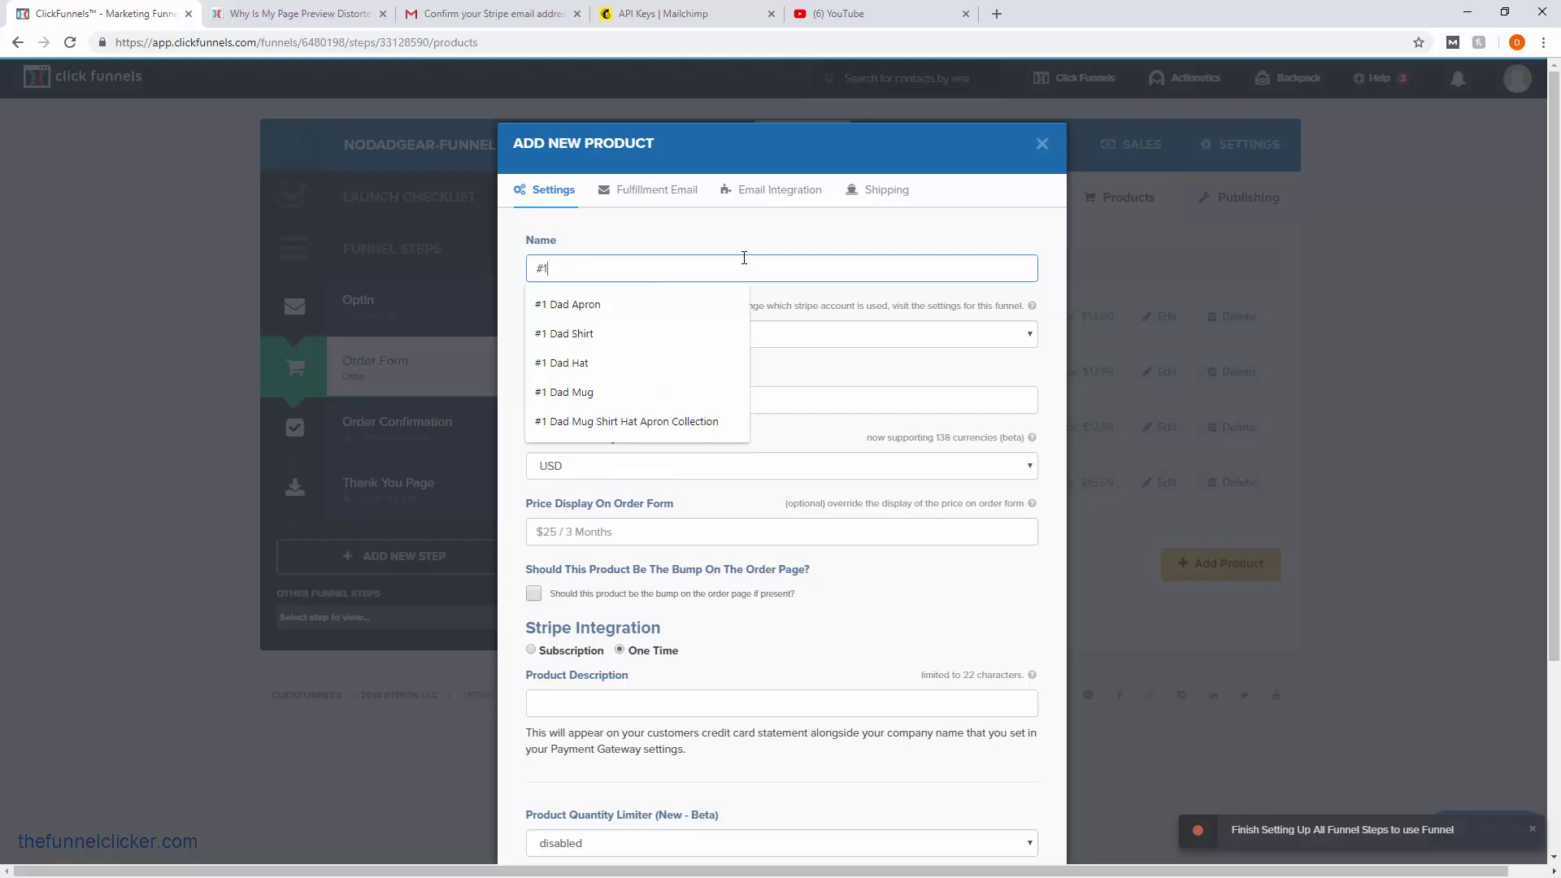
pyautogui.write(' Dad Mug Shirt')
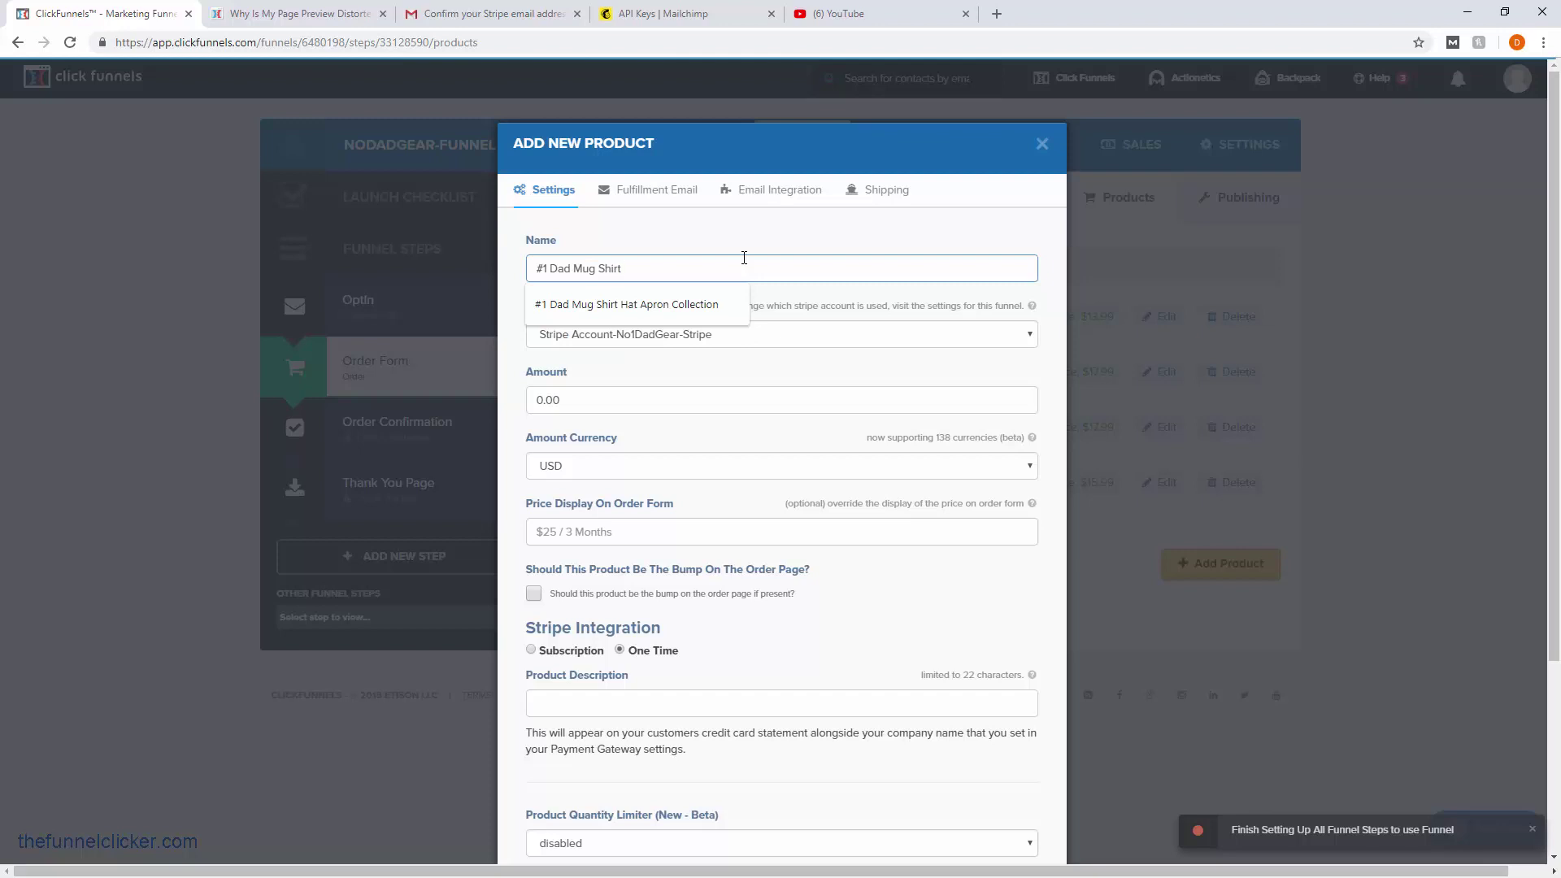
pyautogui.click(715, 304)
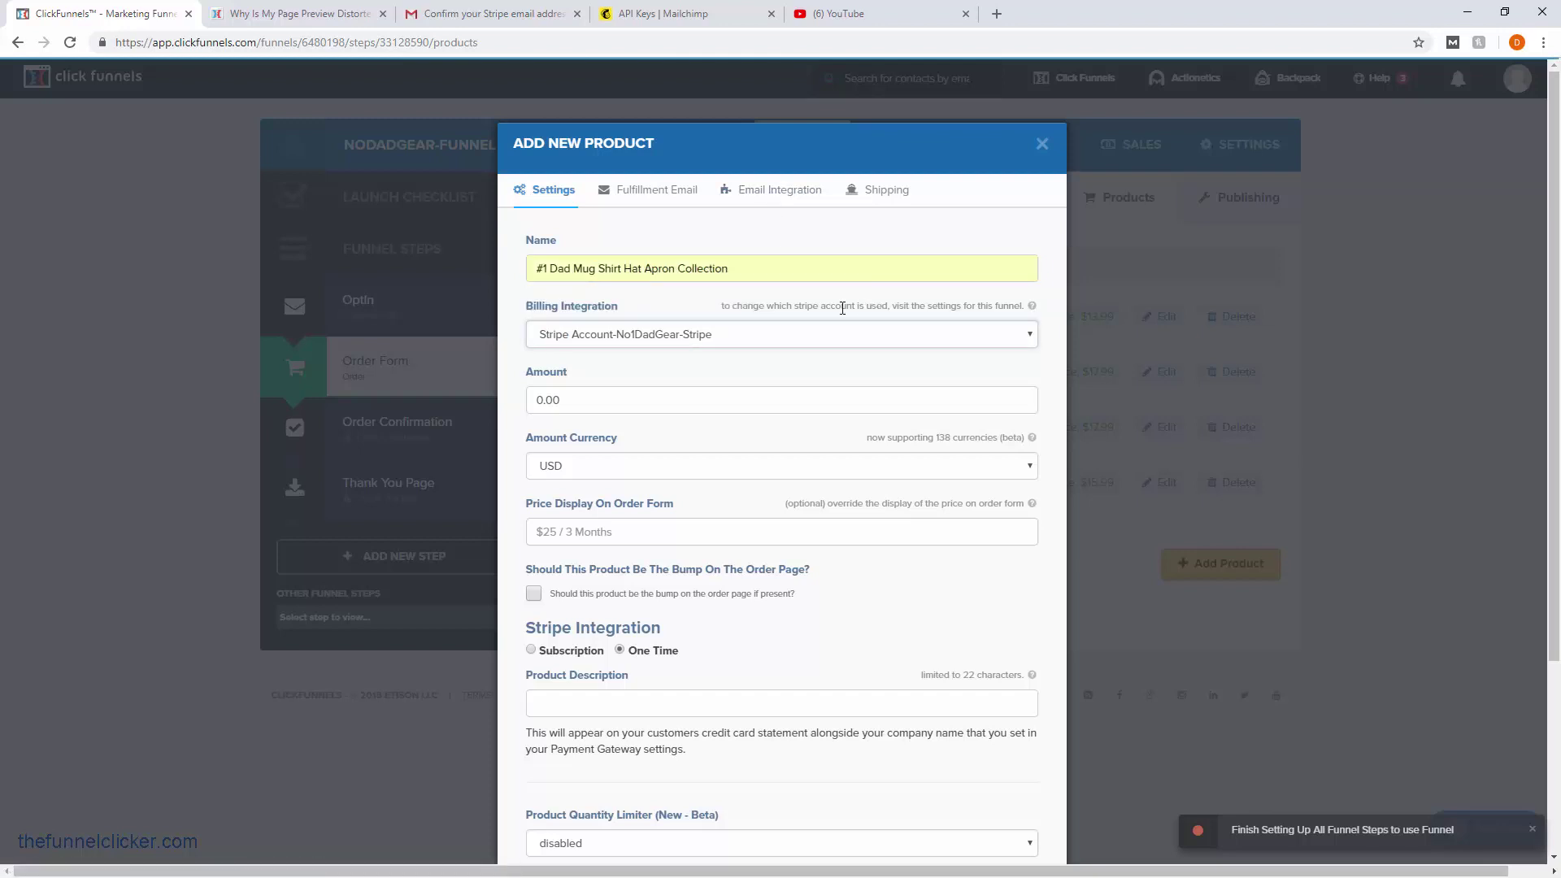
# - Set the collection's amount to 49.99 and its order form price display to $49.99
pyautogui.doubleClick(589, 402)
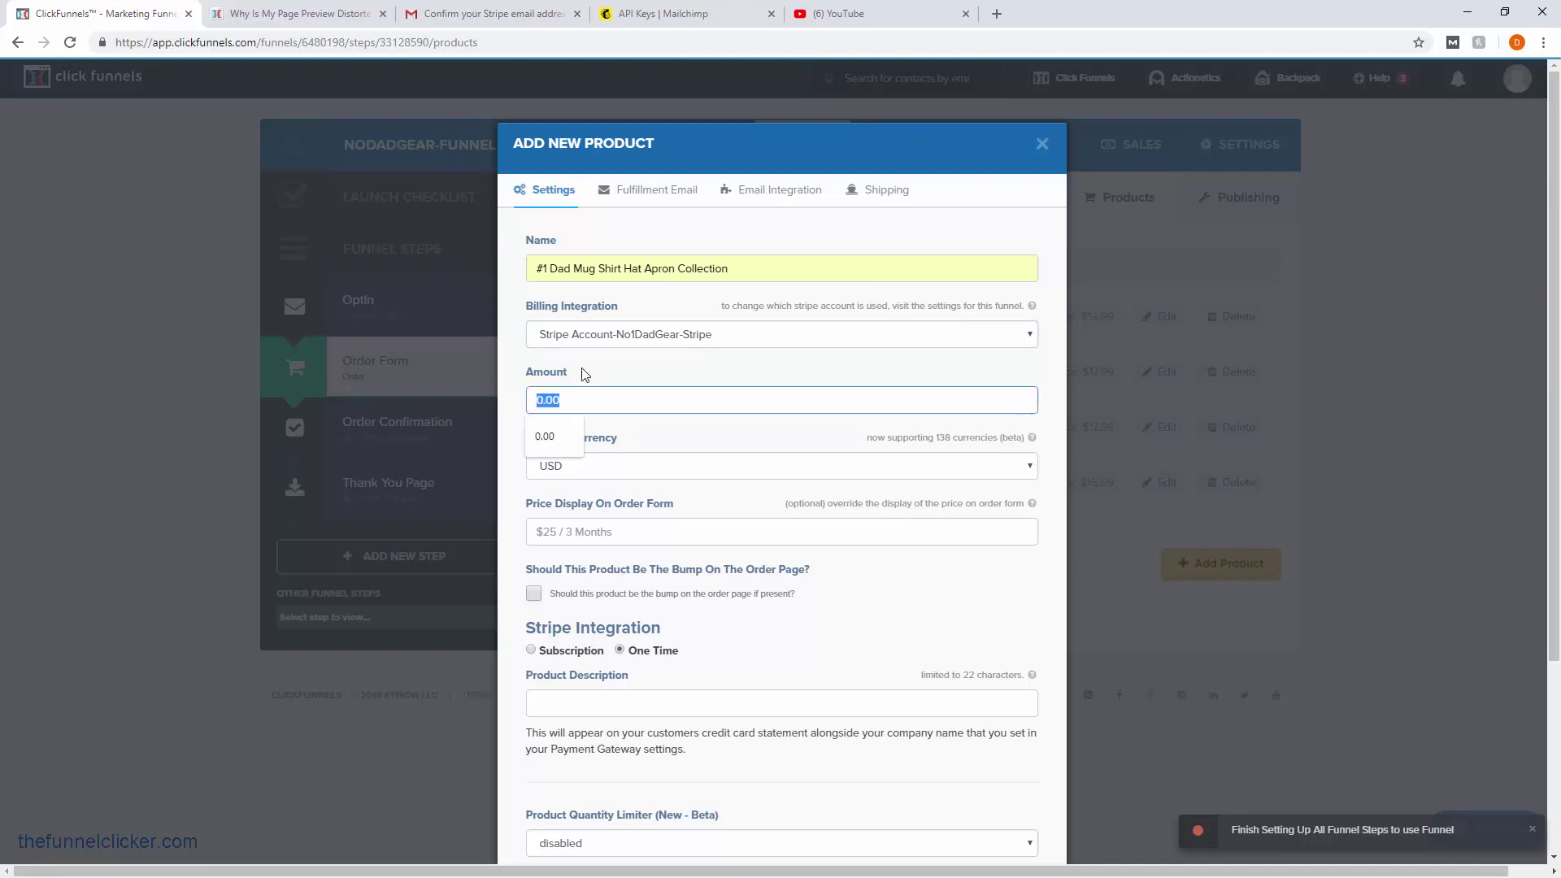
pyautogui.write('5')
pyautogui.press('BackSpace')
pyautogui.write('49.99')
pyautogui.click(555, 436)
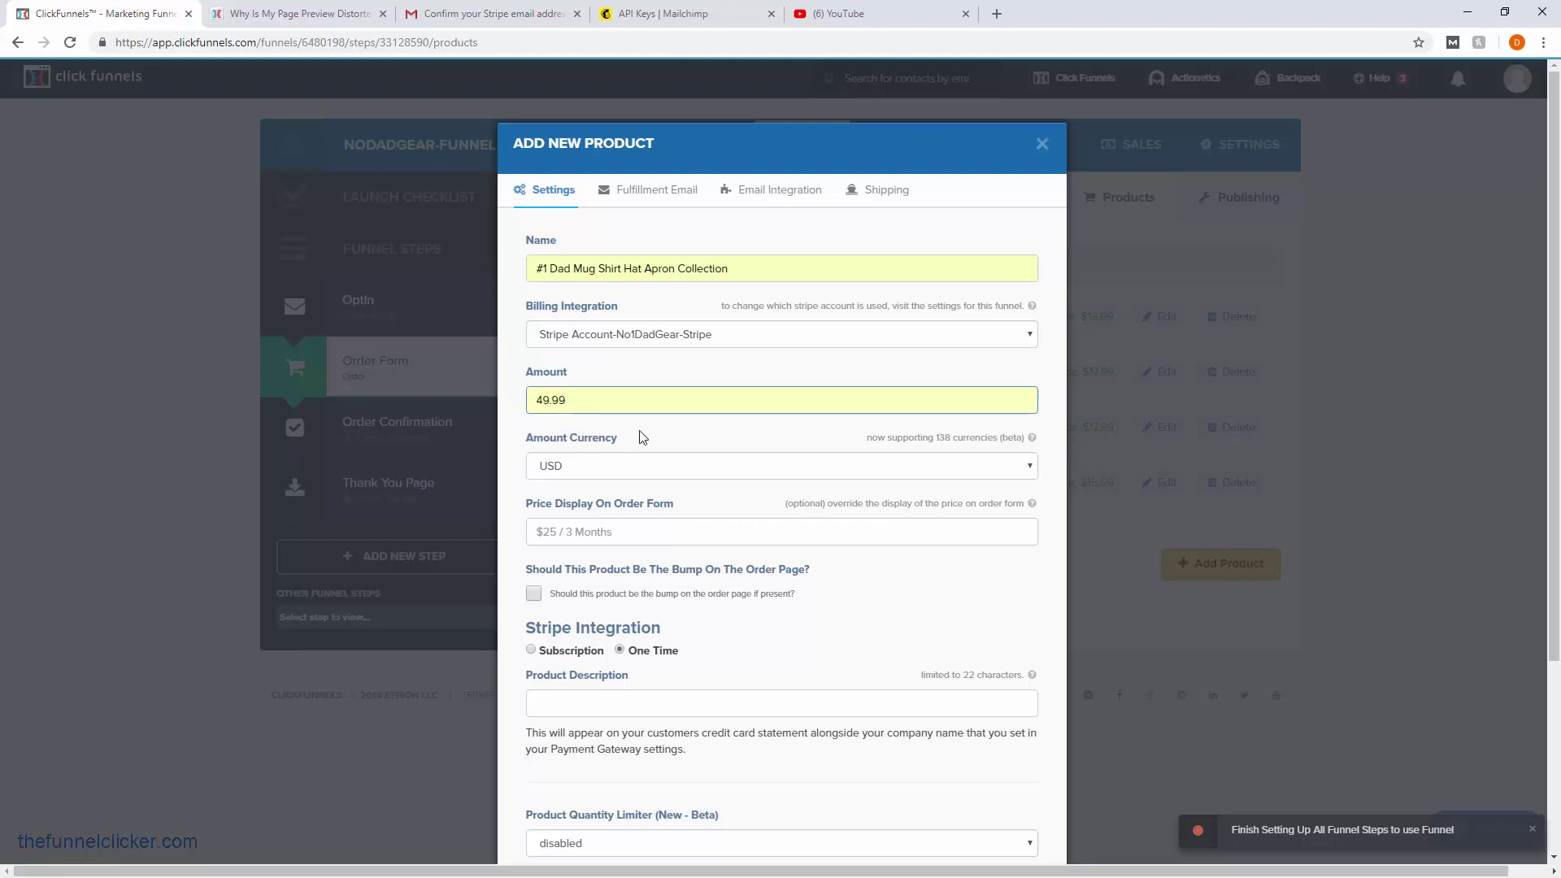
pyautogui.click(593, 530)
pyautogui.click(548, 719)
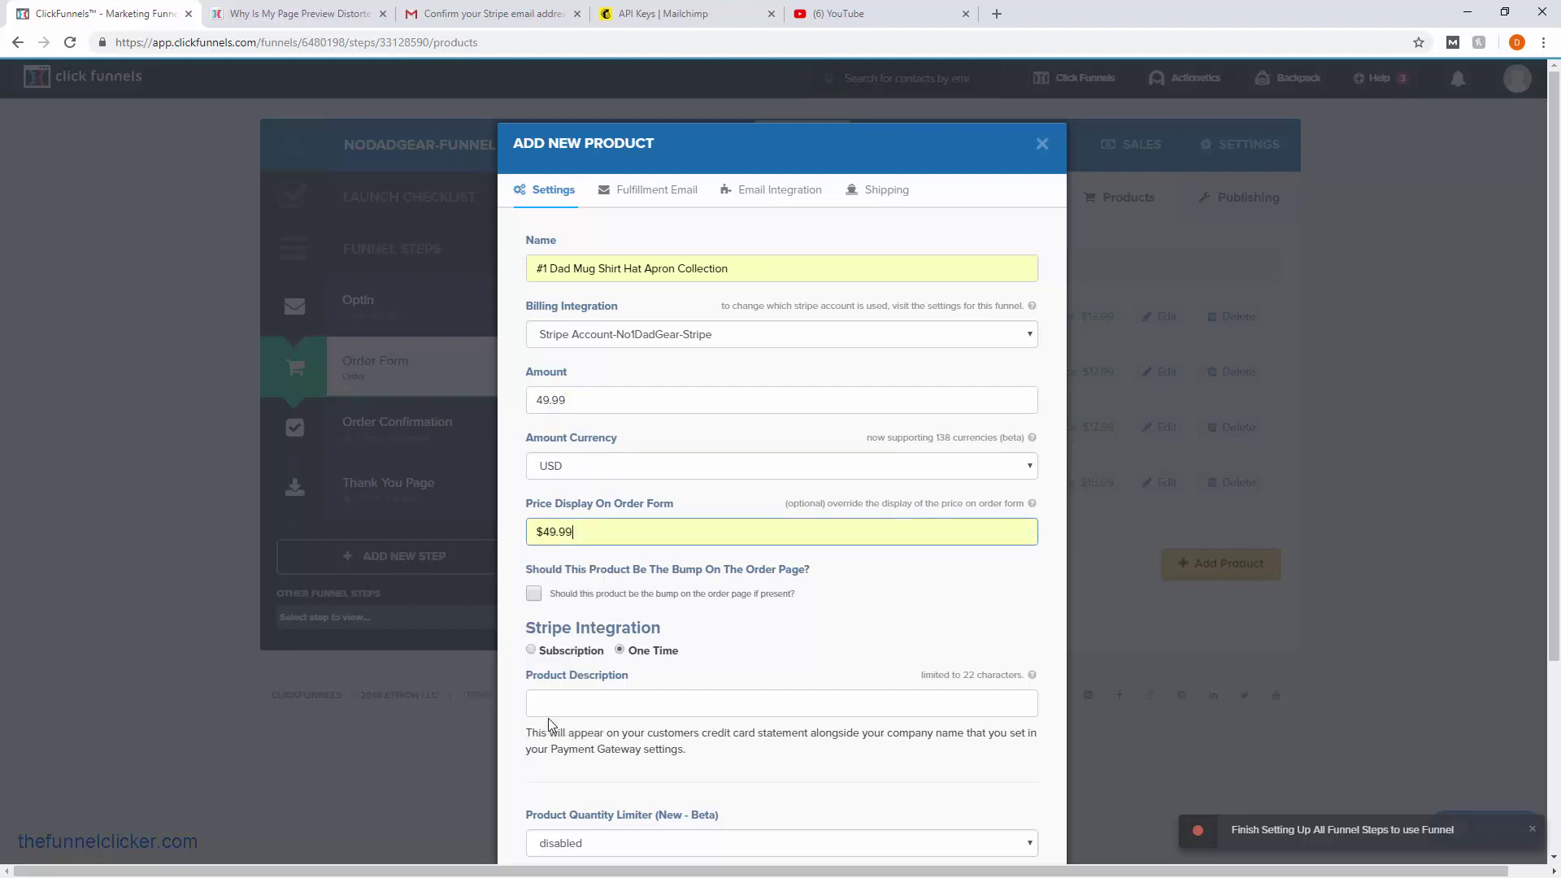
pyautogui.click(516, 483)
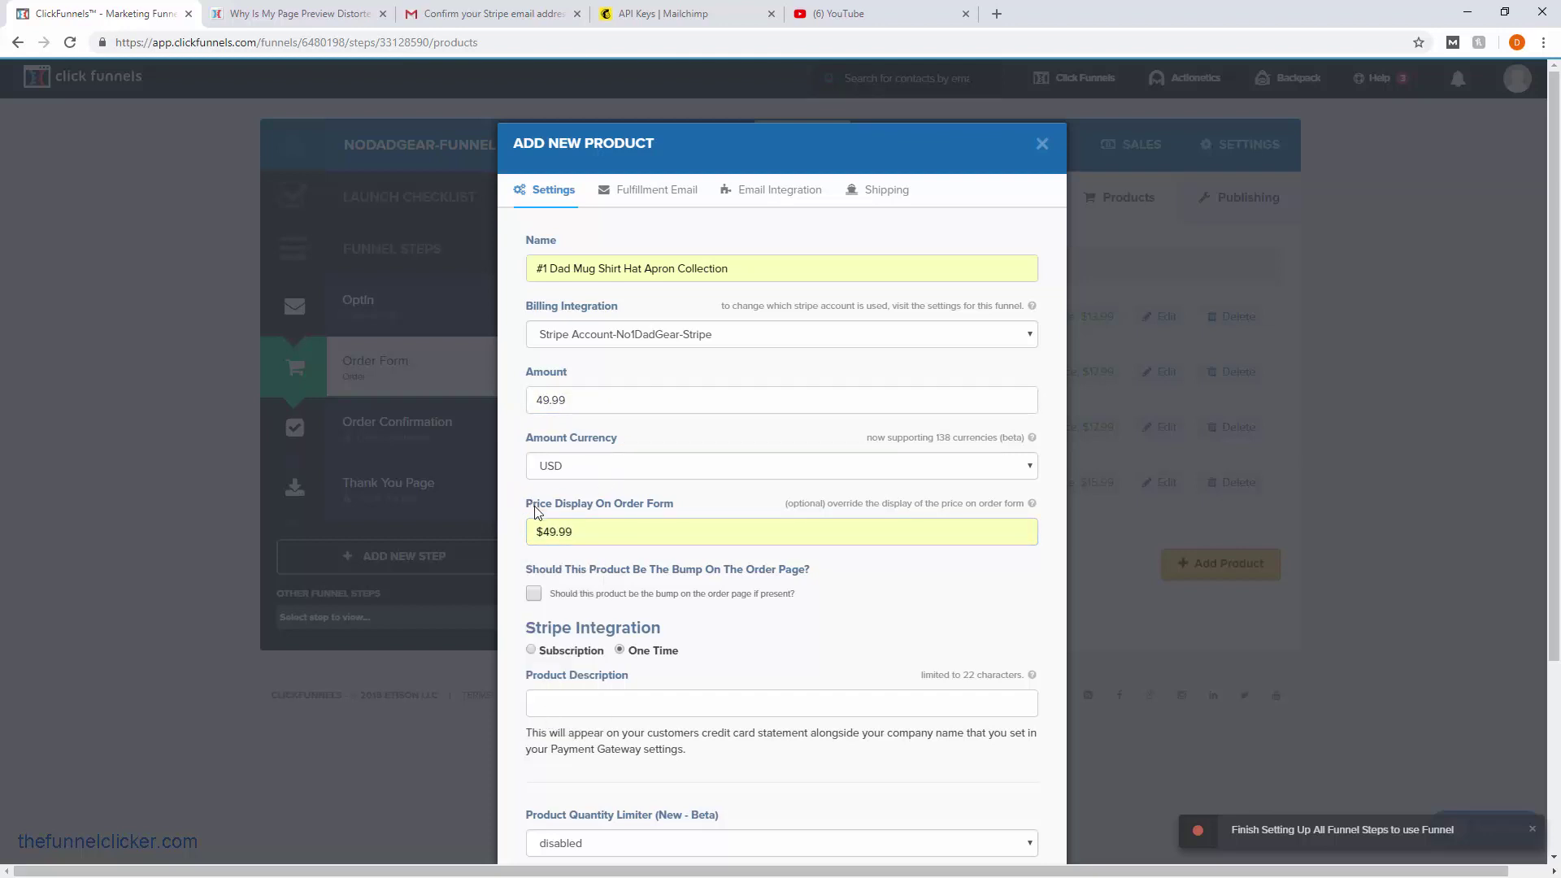
# - Make the collection the bump on the order page and set its Stripe product description to #1 Dad Collection
pyautogui.click(535, 594)
pyautogui.scroll(-2, 514, 557)
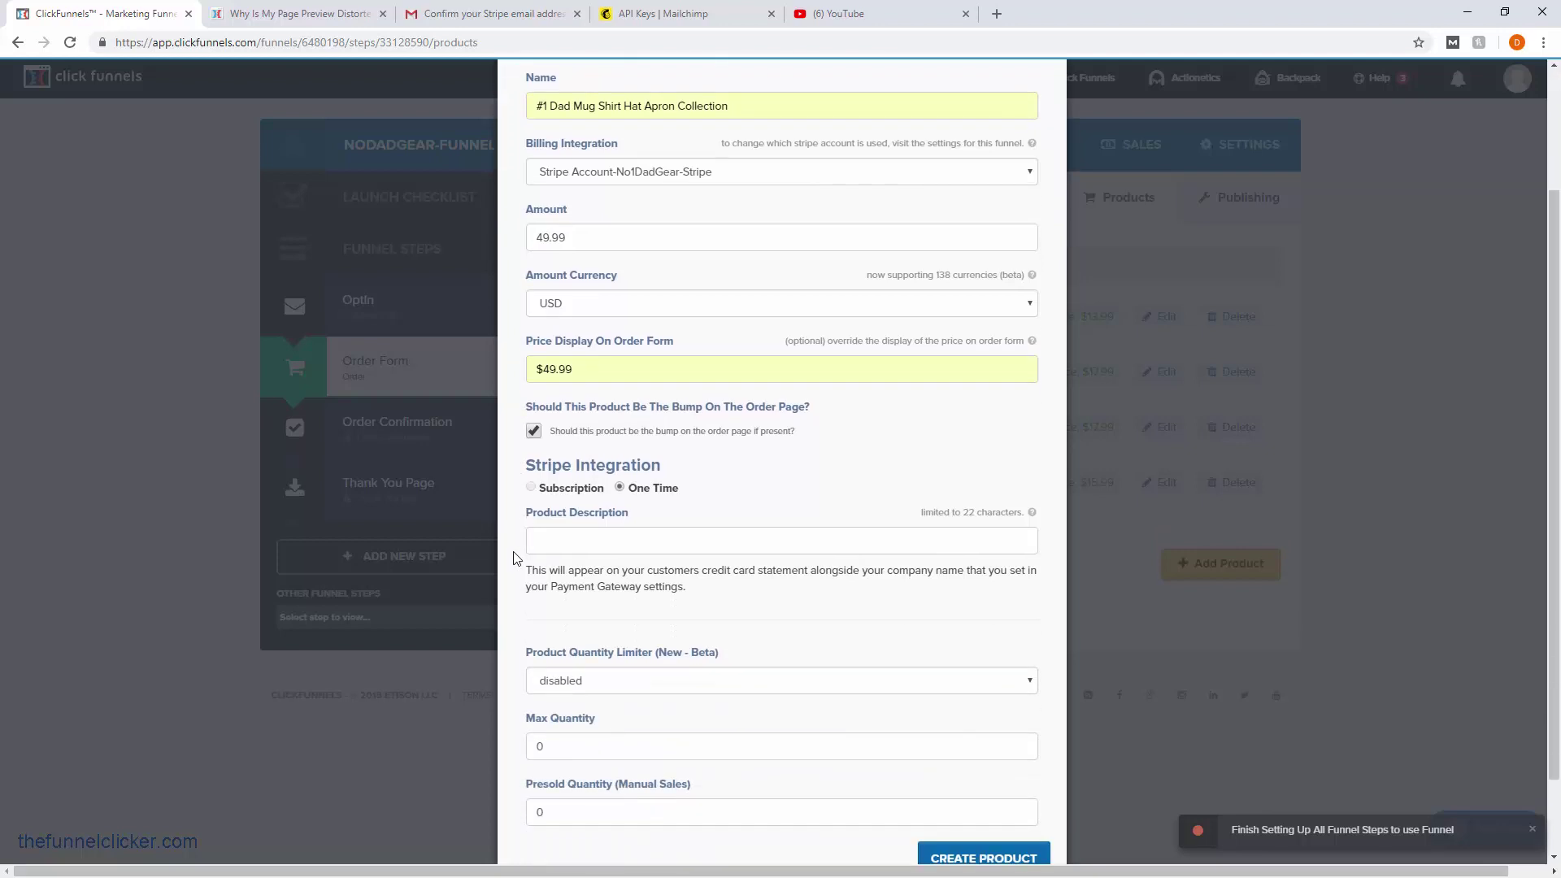
pyautogui.click(596, 542)
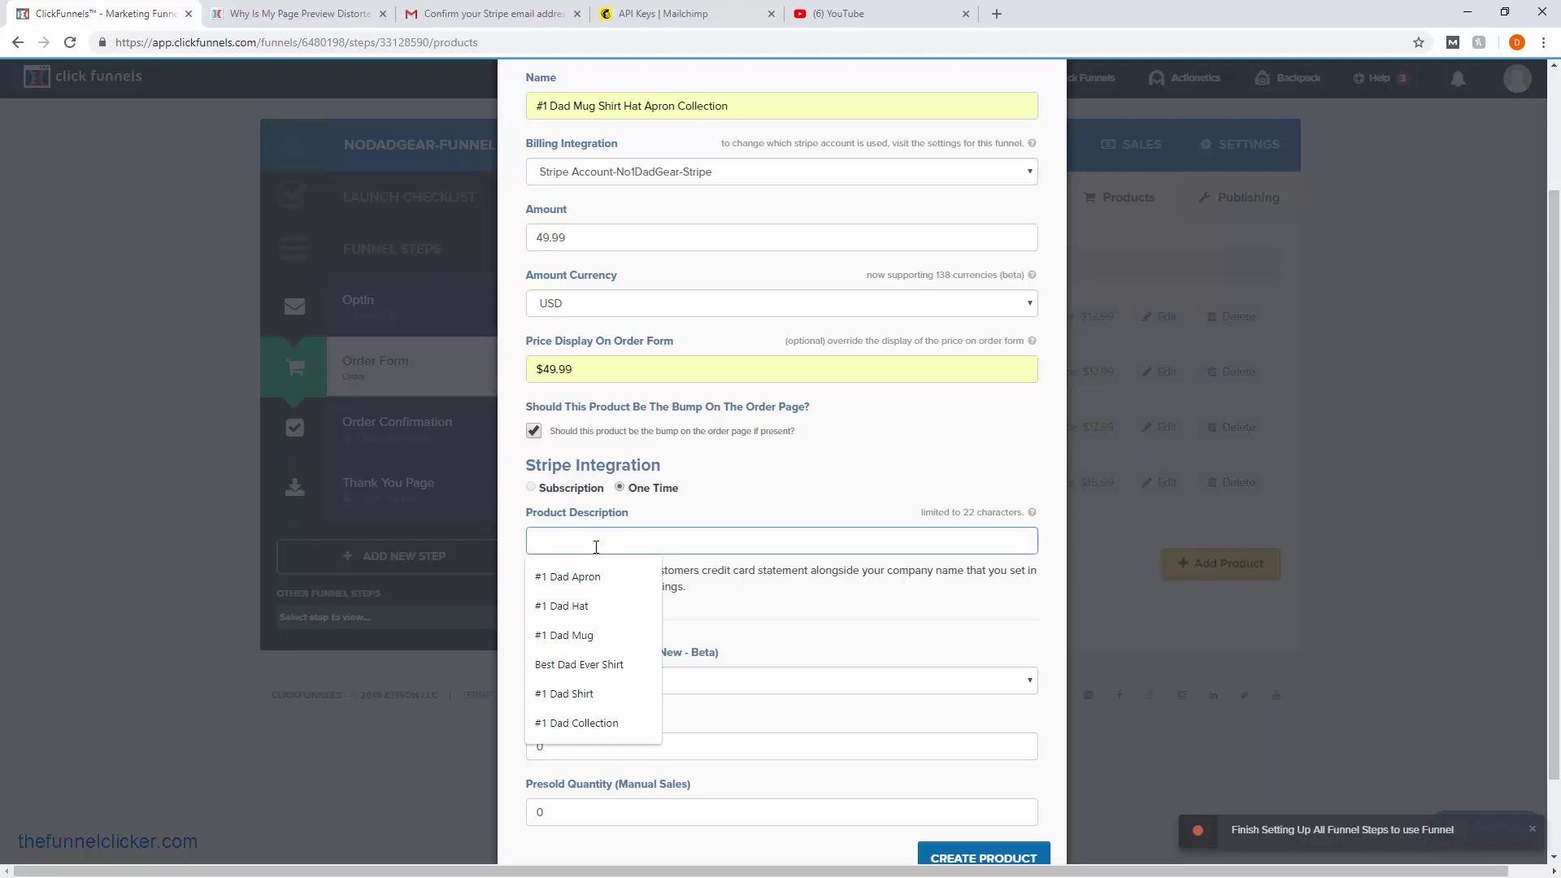
pyautogui.click(602, 723)
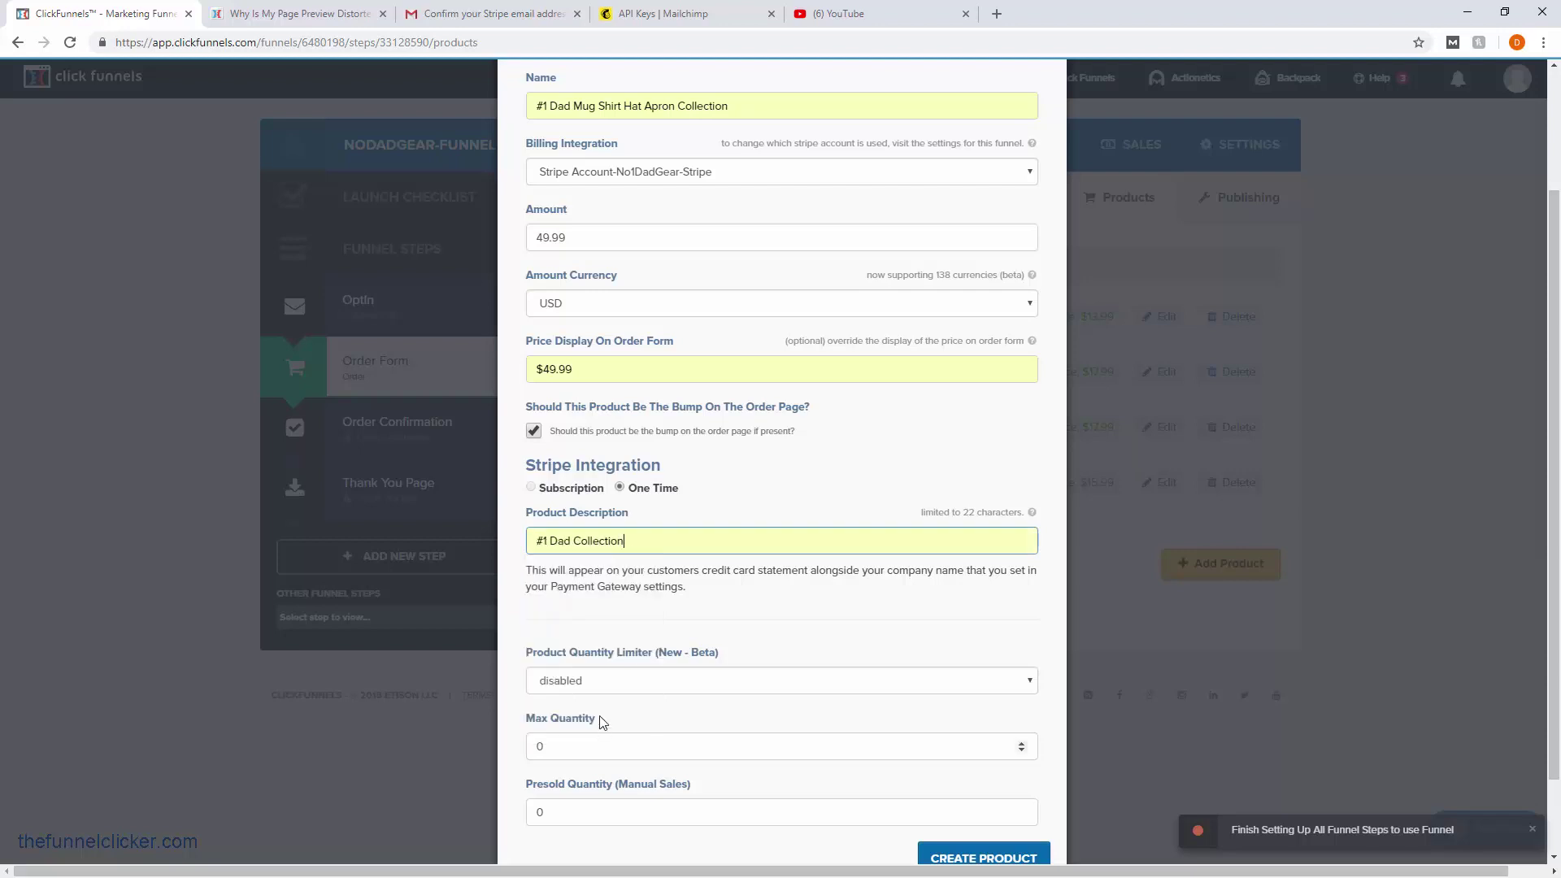
pyautogui.click(513, 574)
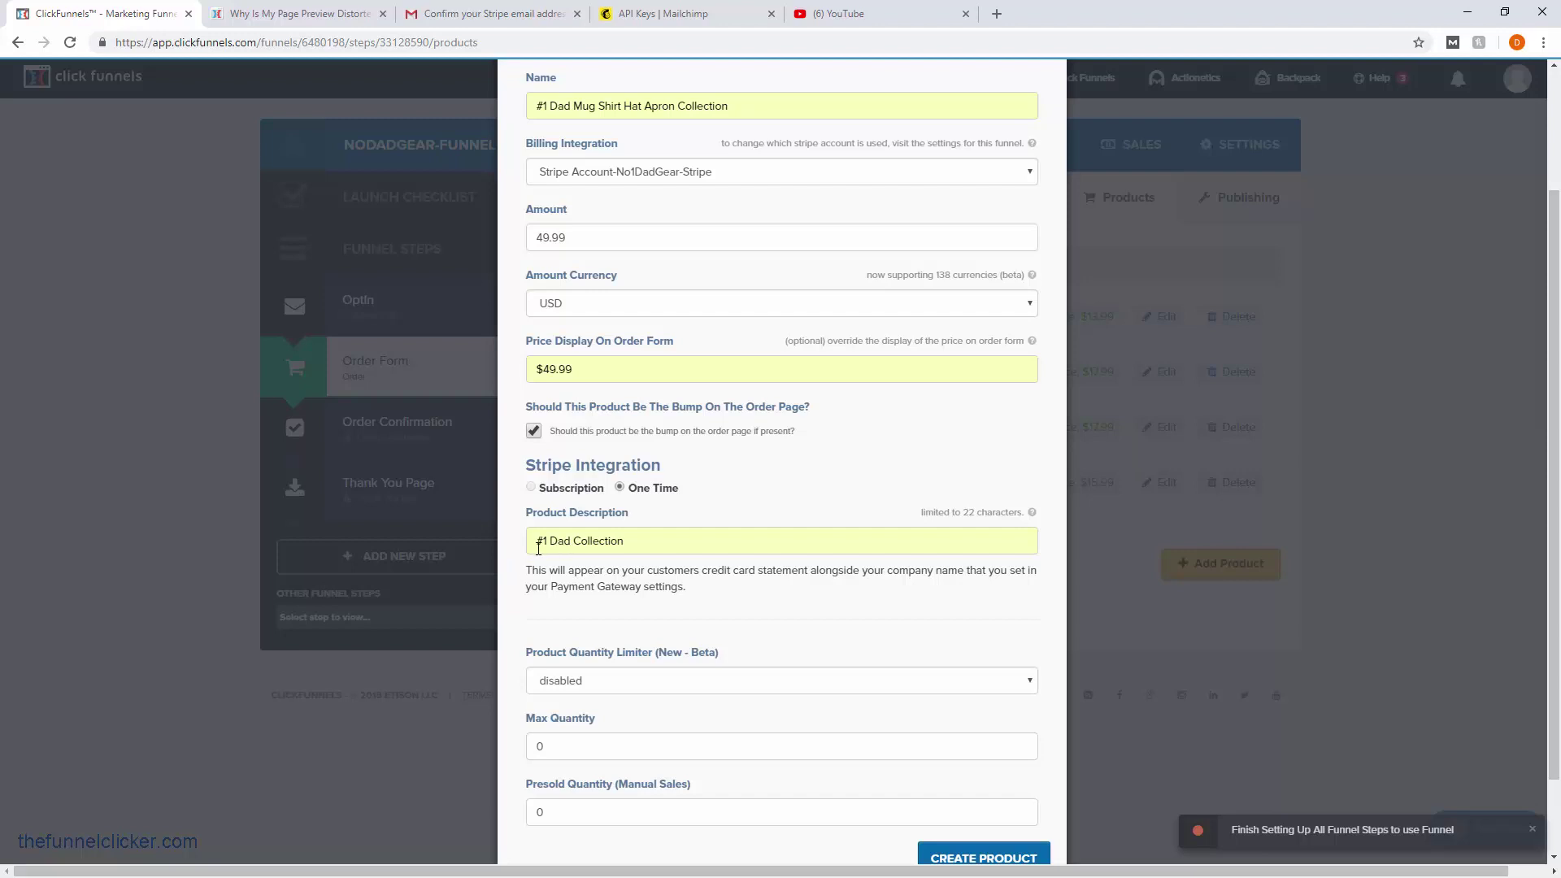
pyautogui.scroll(-2, 588, 633)
# - Change the collection's fulfillment email subject to "No. 1 DAD Gear - Thank you for your purchase!"
pyautogui.scroll(5, 602, 627)
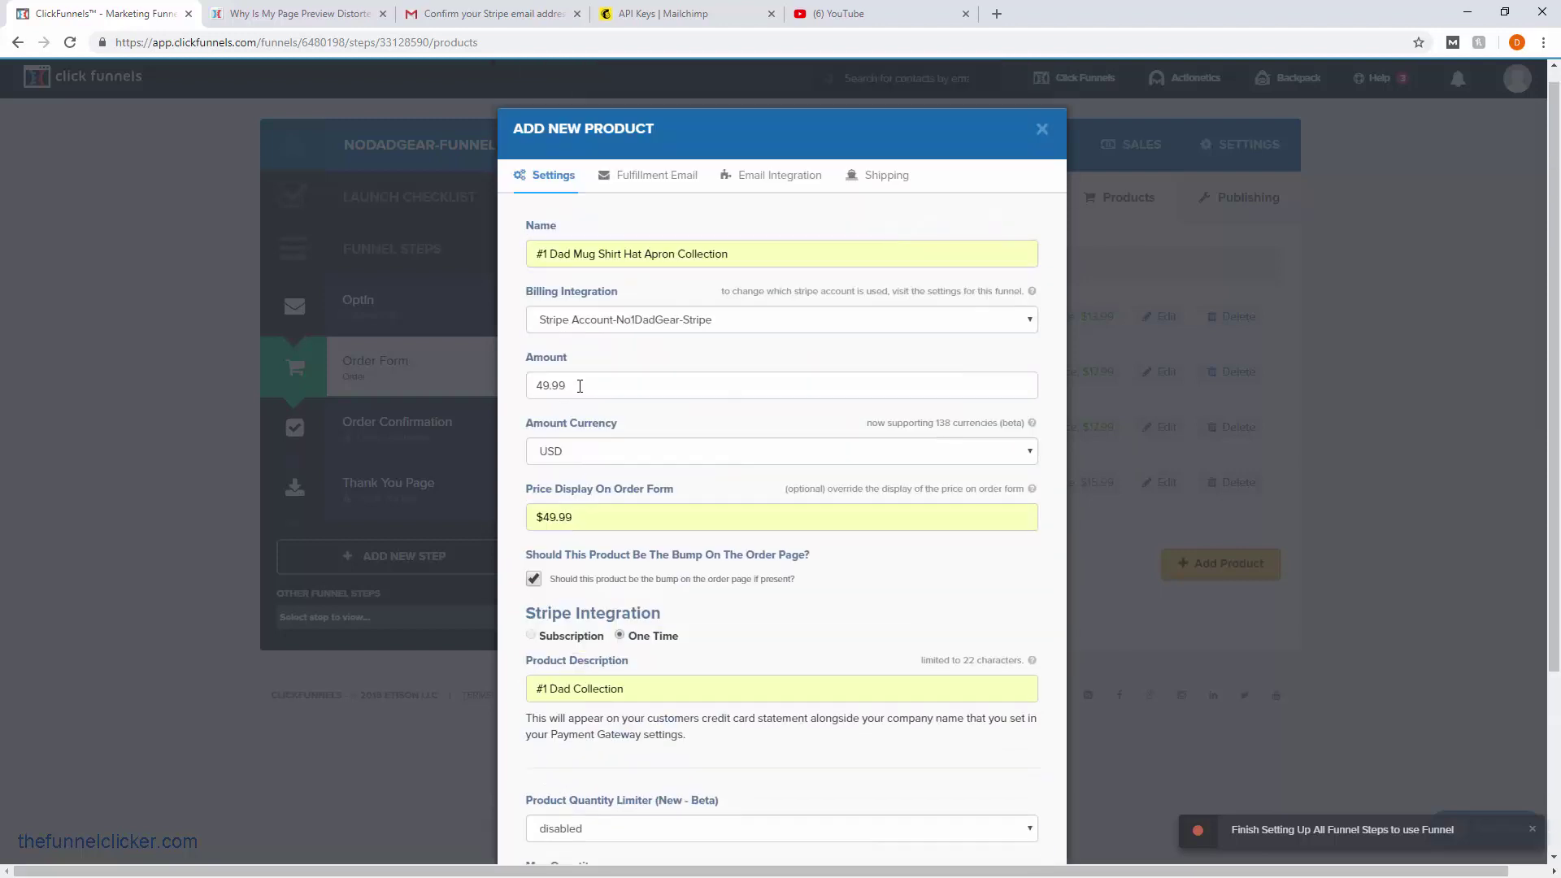
pyautogui.click(661, 183)
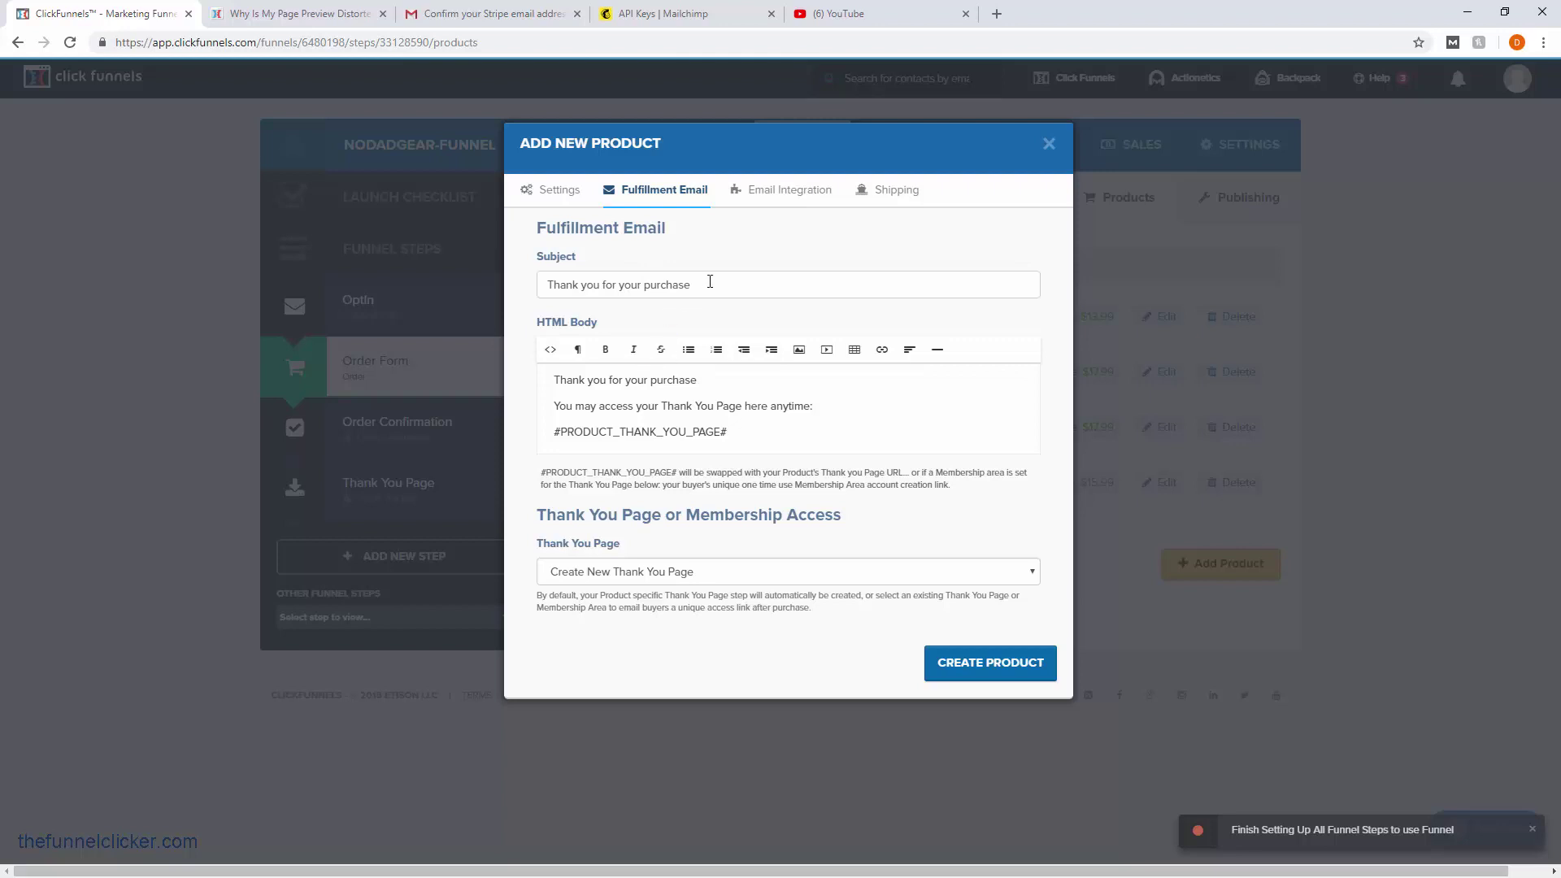
pyautogui.moveTo(709, 282); pyautogui.dragTo(519, 285)
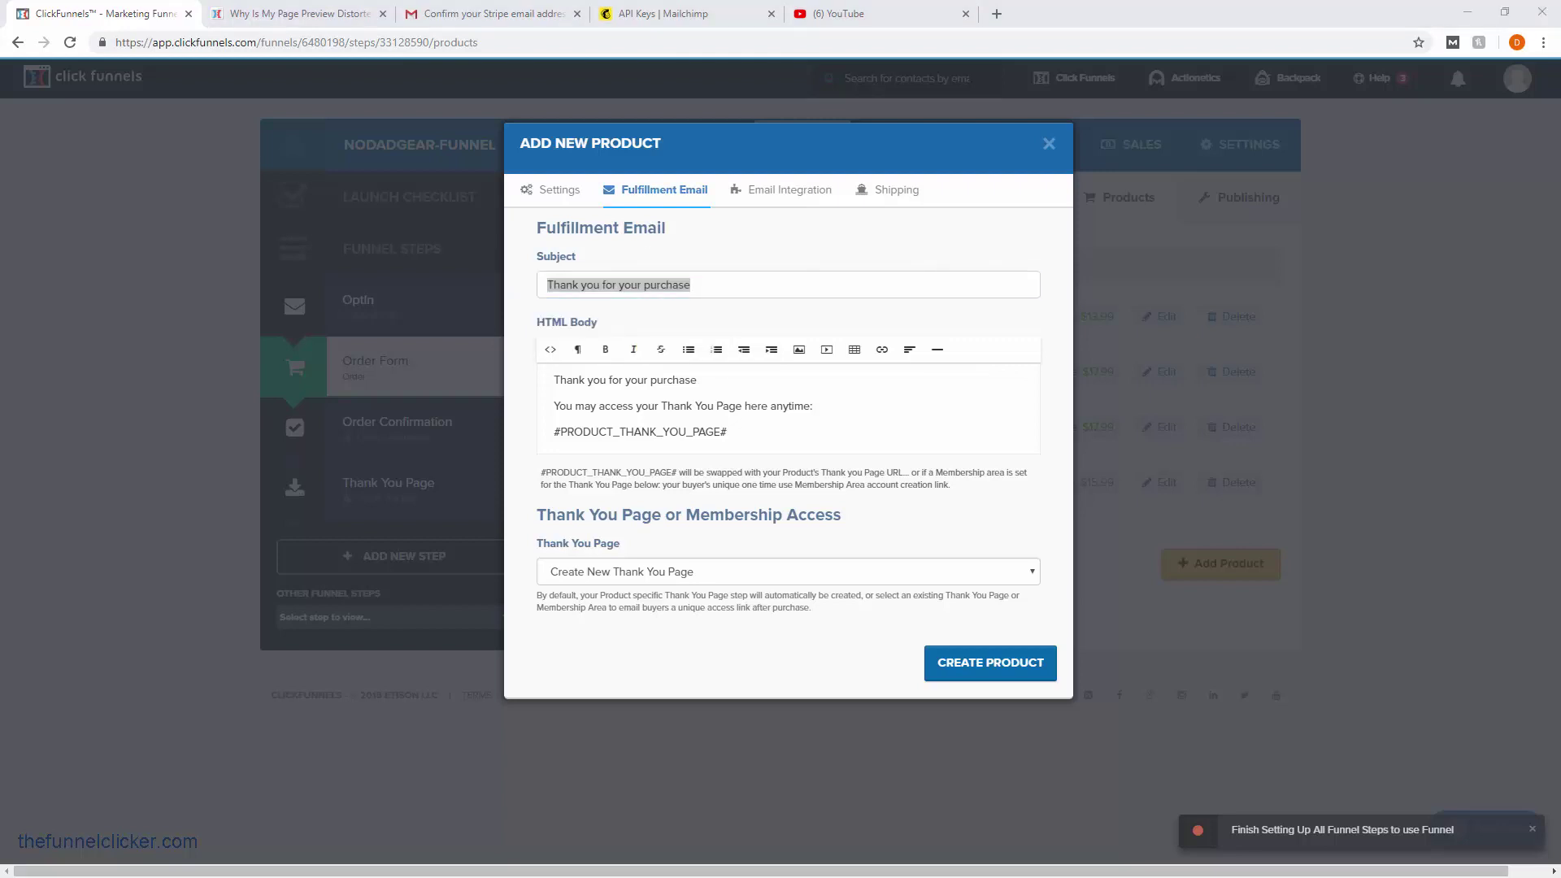
pyautogui.rightClick(628, 285)
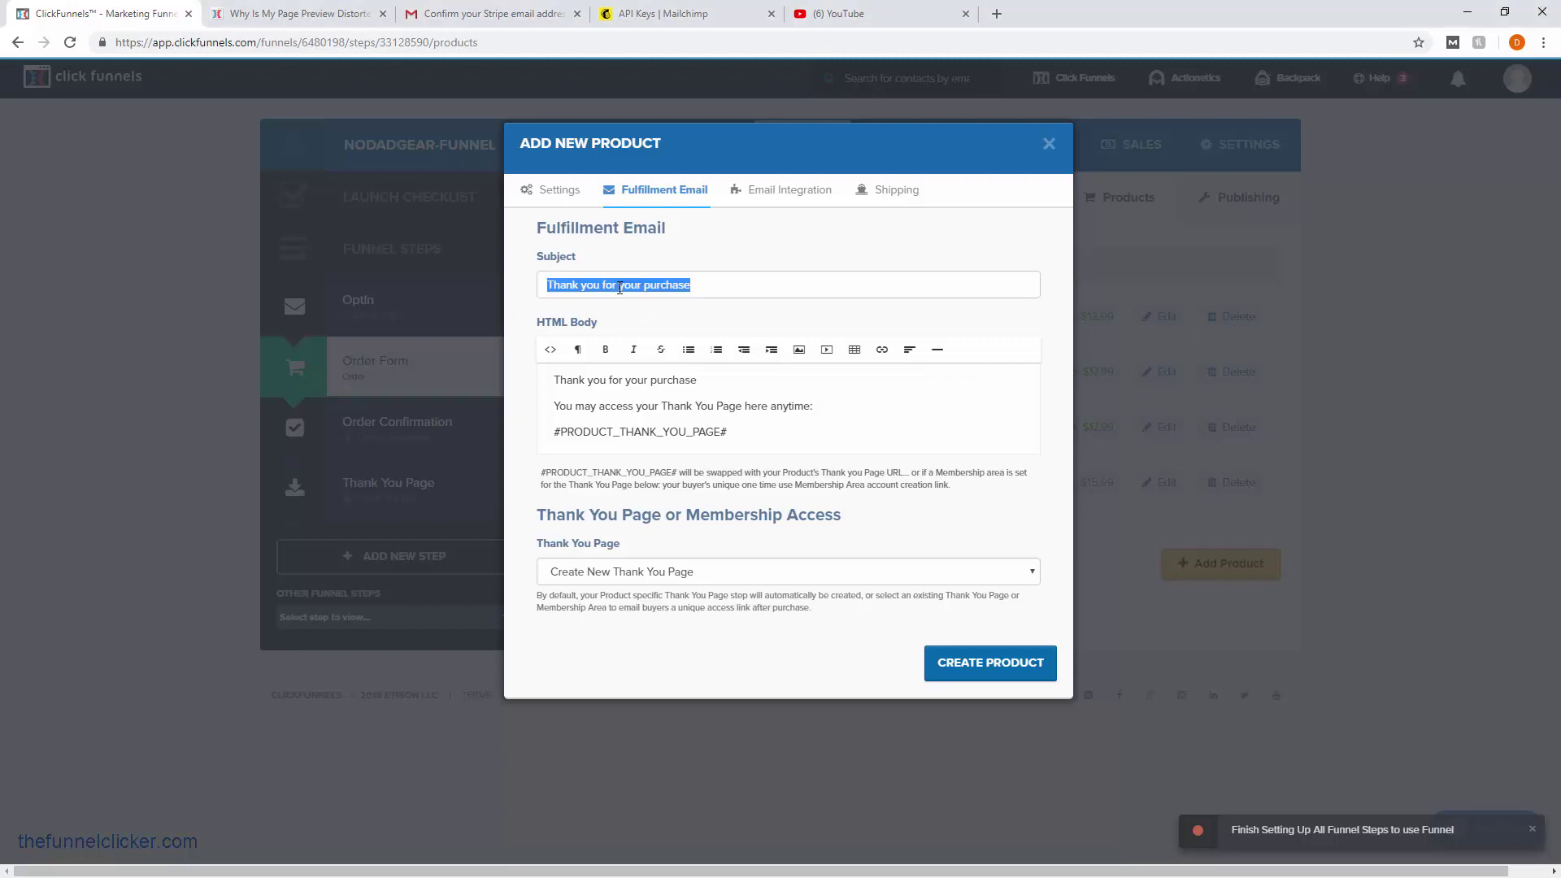
pyautogui.click(657, 352)
pyautogui.click(876, 279)
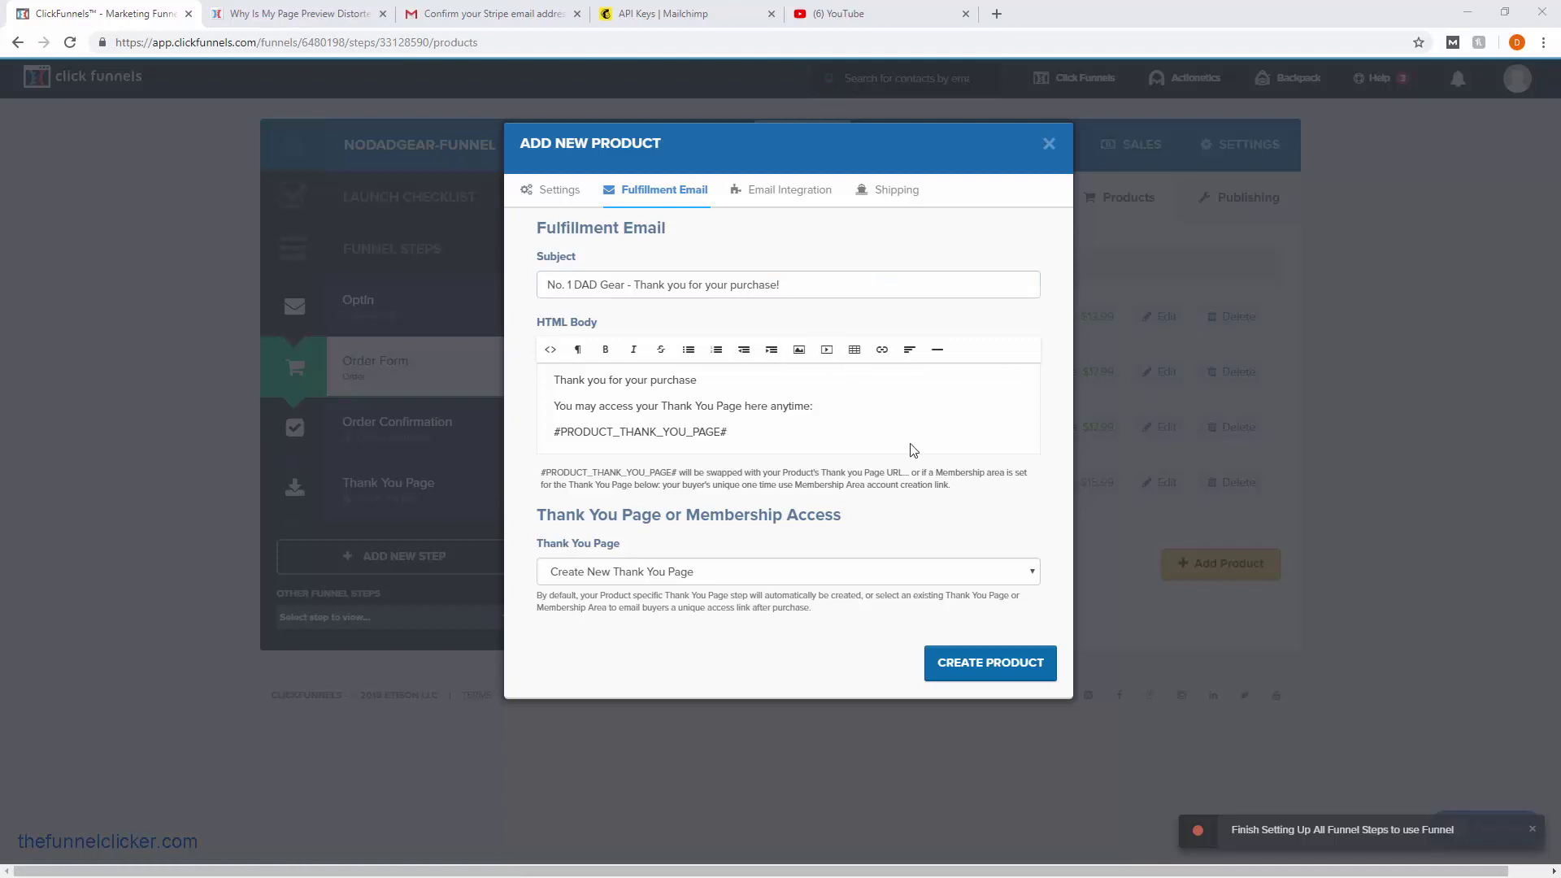
# - Replace the email body with a thank-you listing #1 Dad Mug Shirt Hat Apron Collection at $49.99, signed Support at No1DadGear.com, and create the product
pyautogui.moveTo(796, 428); pyautogui.dragTo(540, 379)
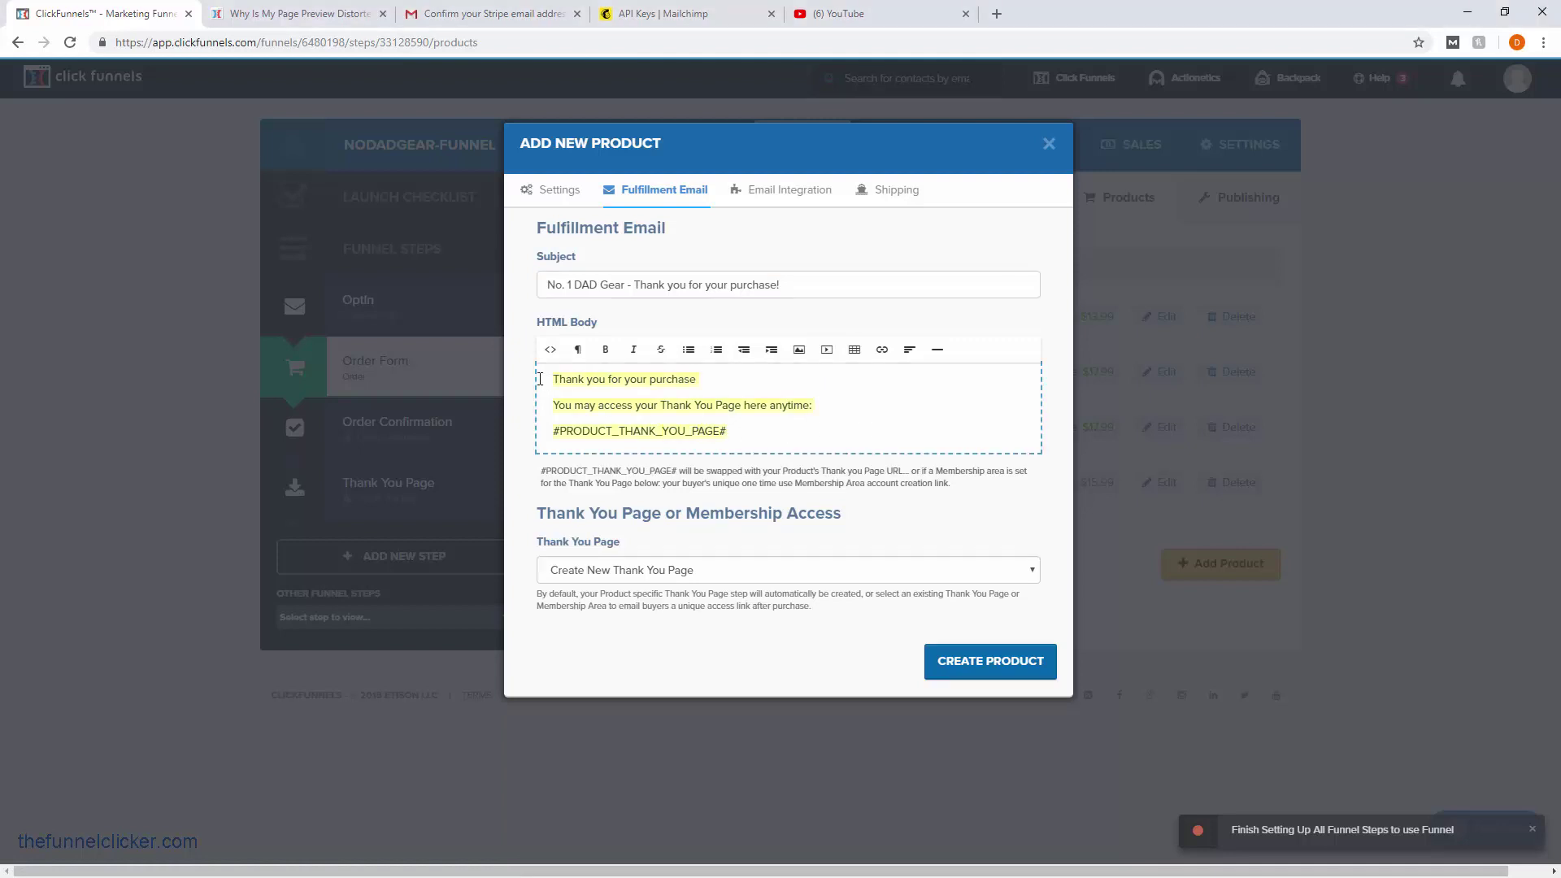
pyautogui.rightClick(616, 379)
pyautogui.click(727, 458)
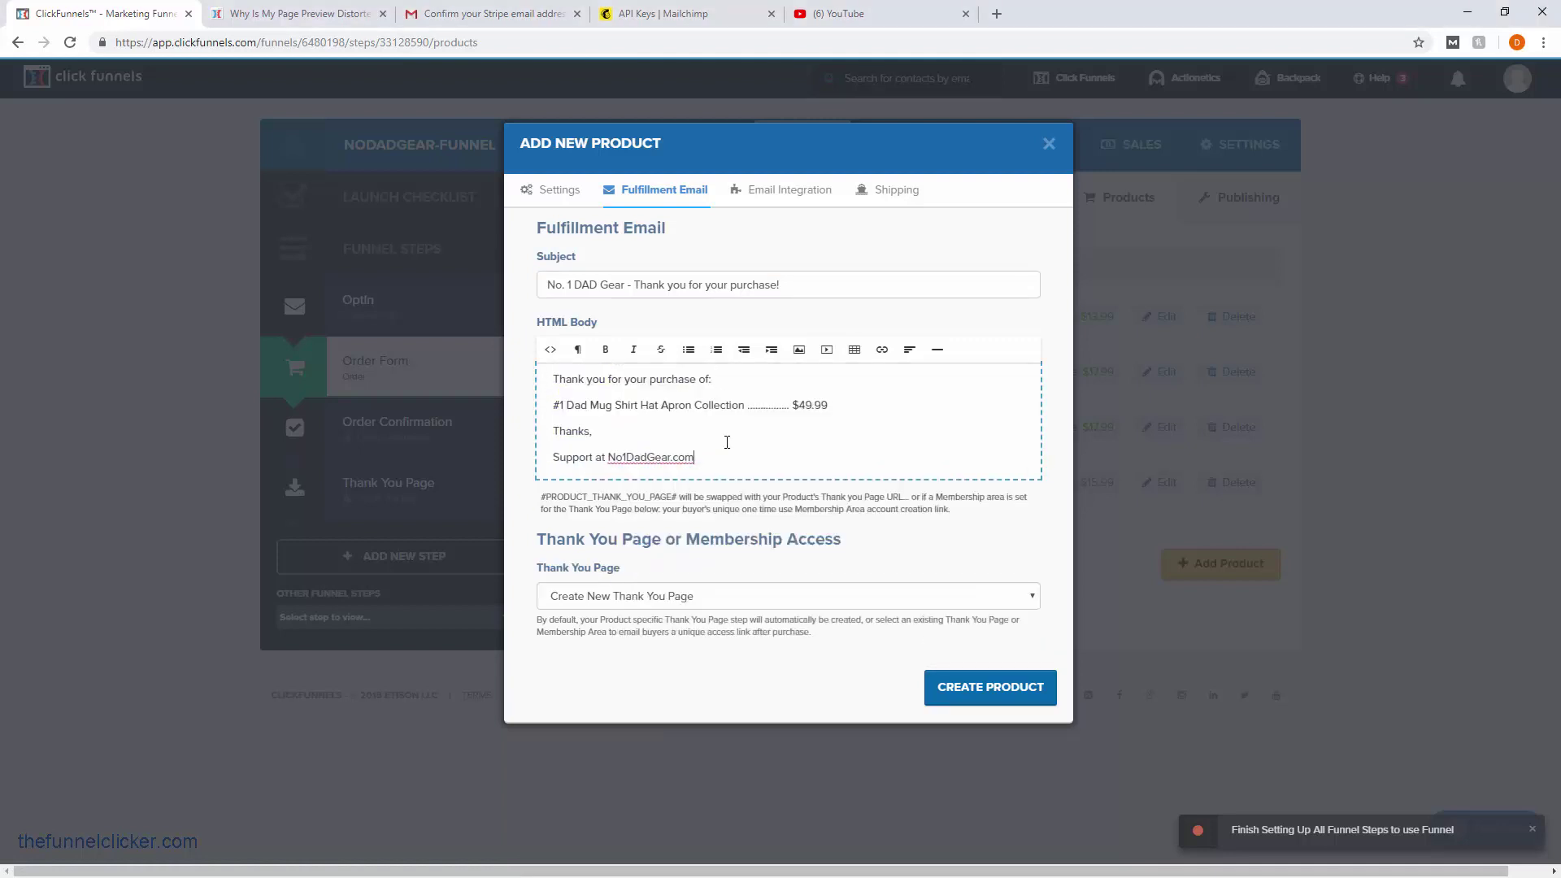
pyautogui.click(524, 356)
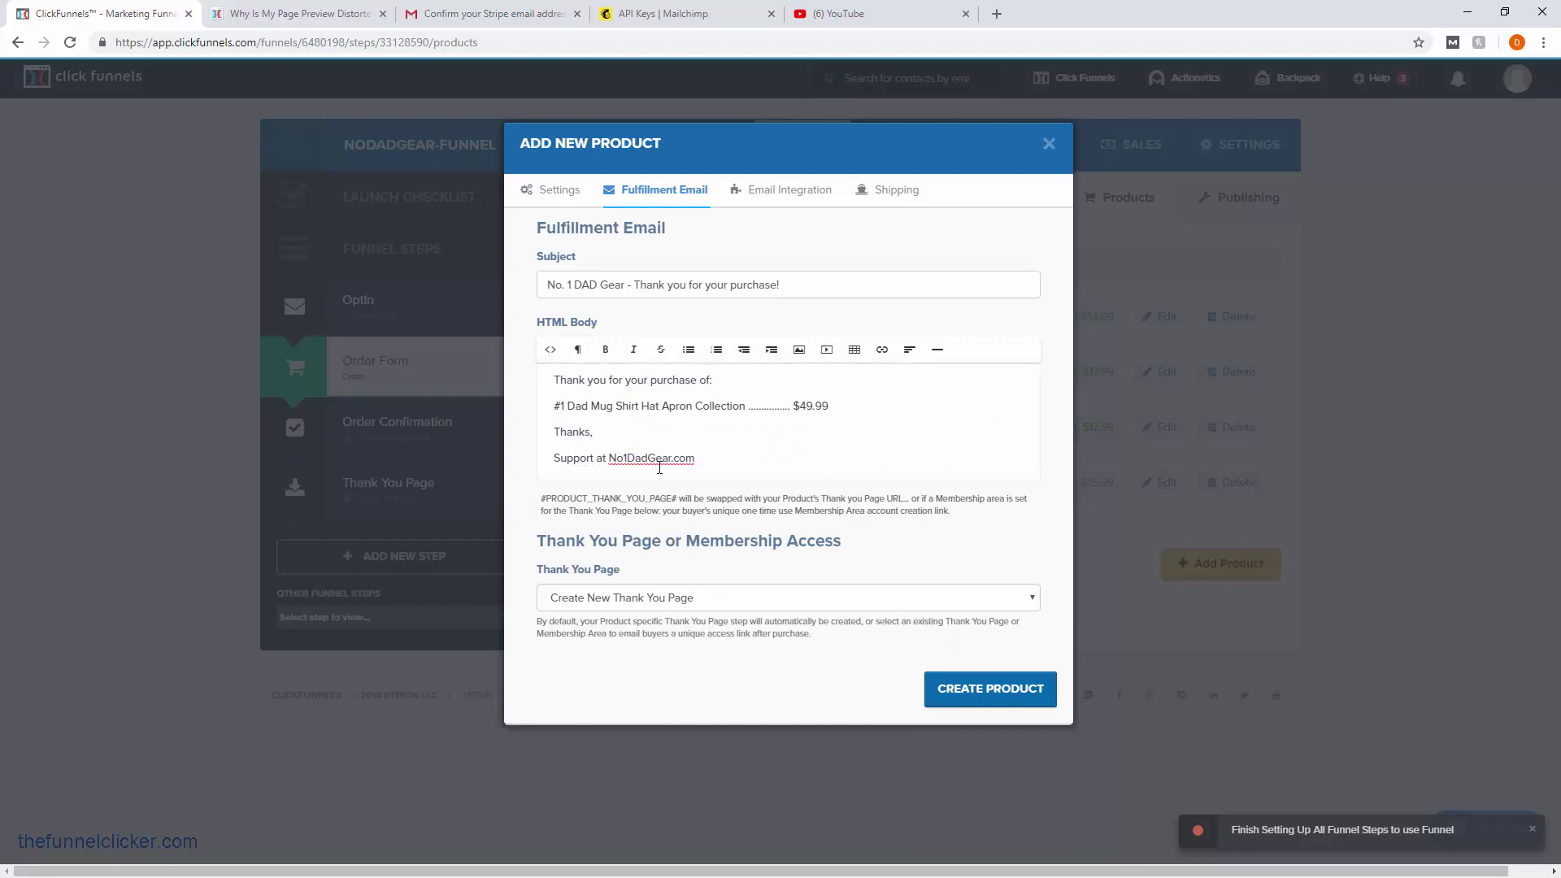
pyautogui.click(990, 699)
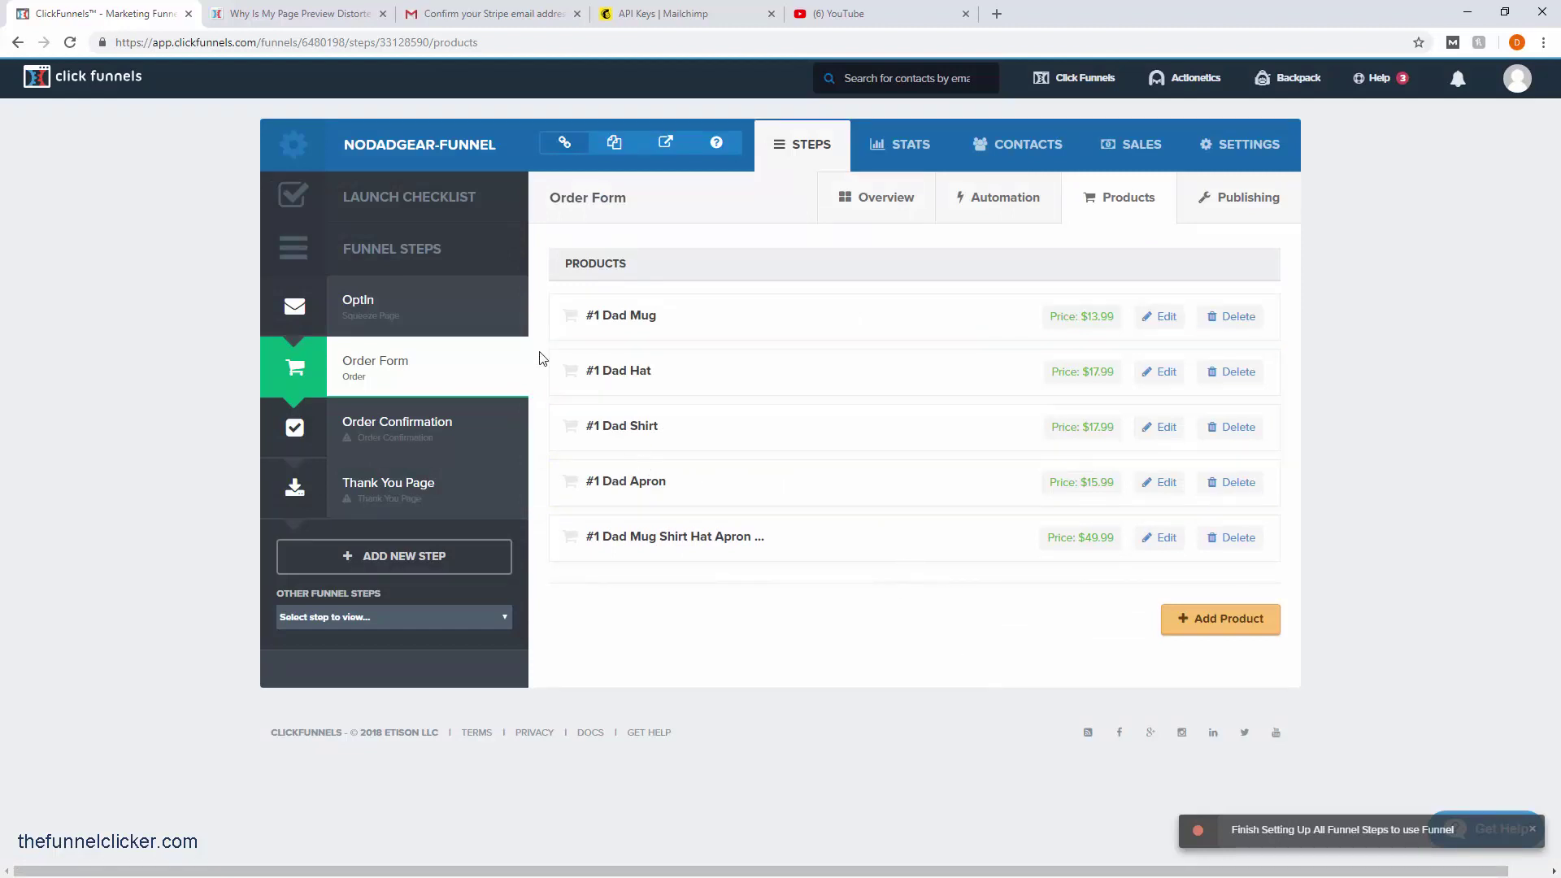
# - Preview the Order Form page, advance to its billing step and accept the one-time offer to check the order summary
pyautogui.click(860, 201)
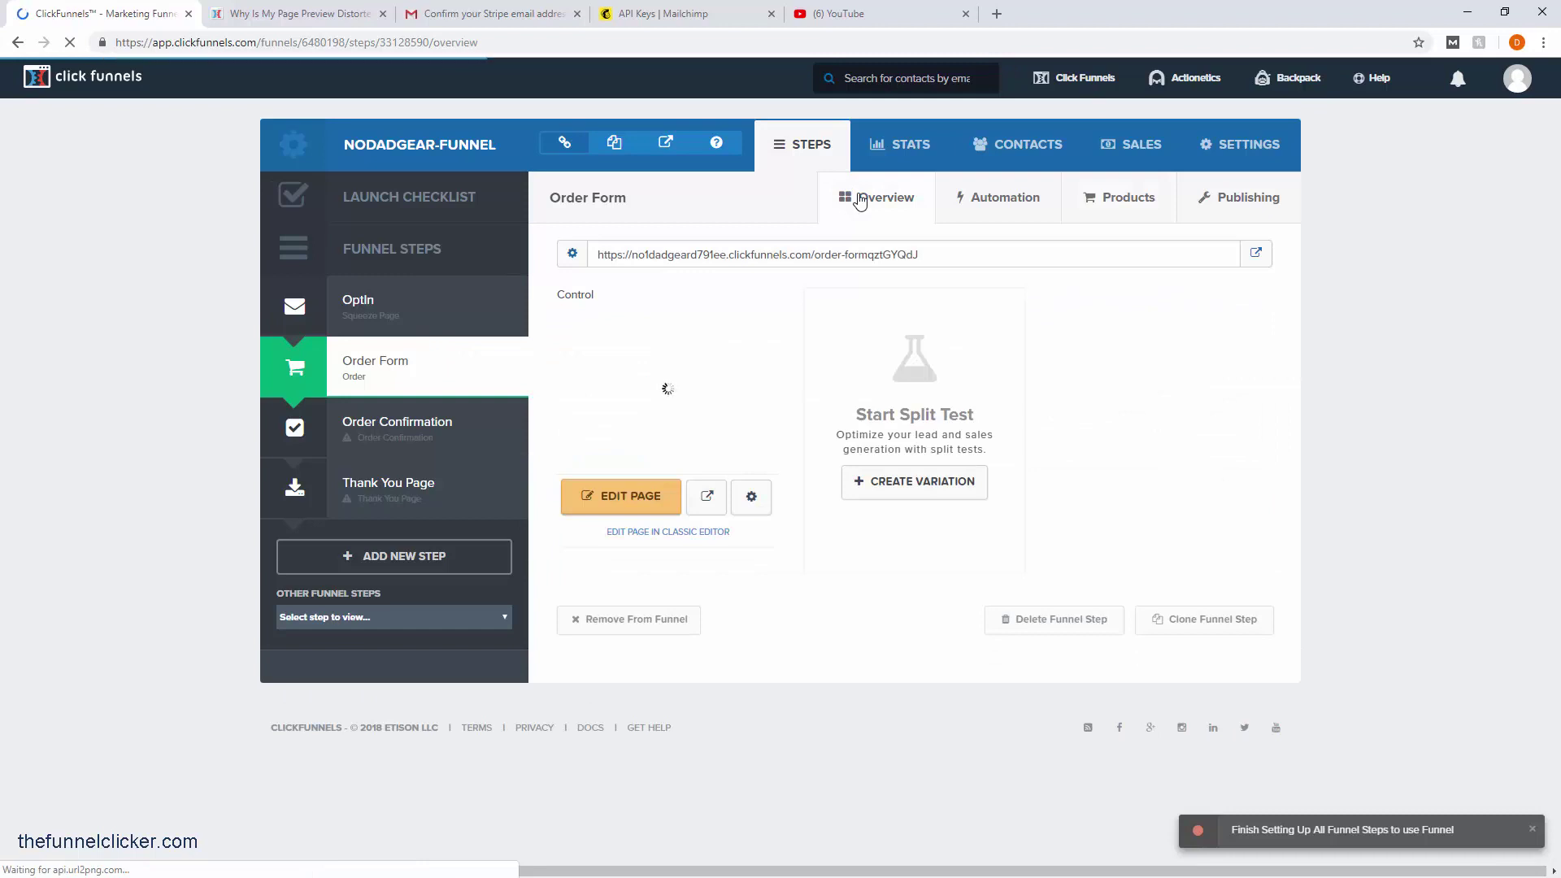
pyautogui.click(707, 498)
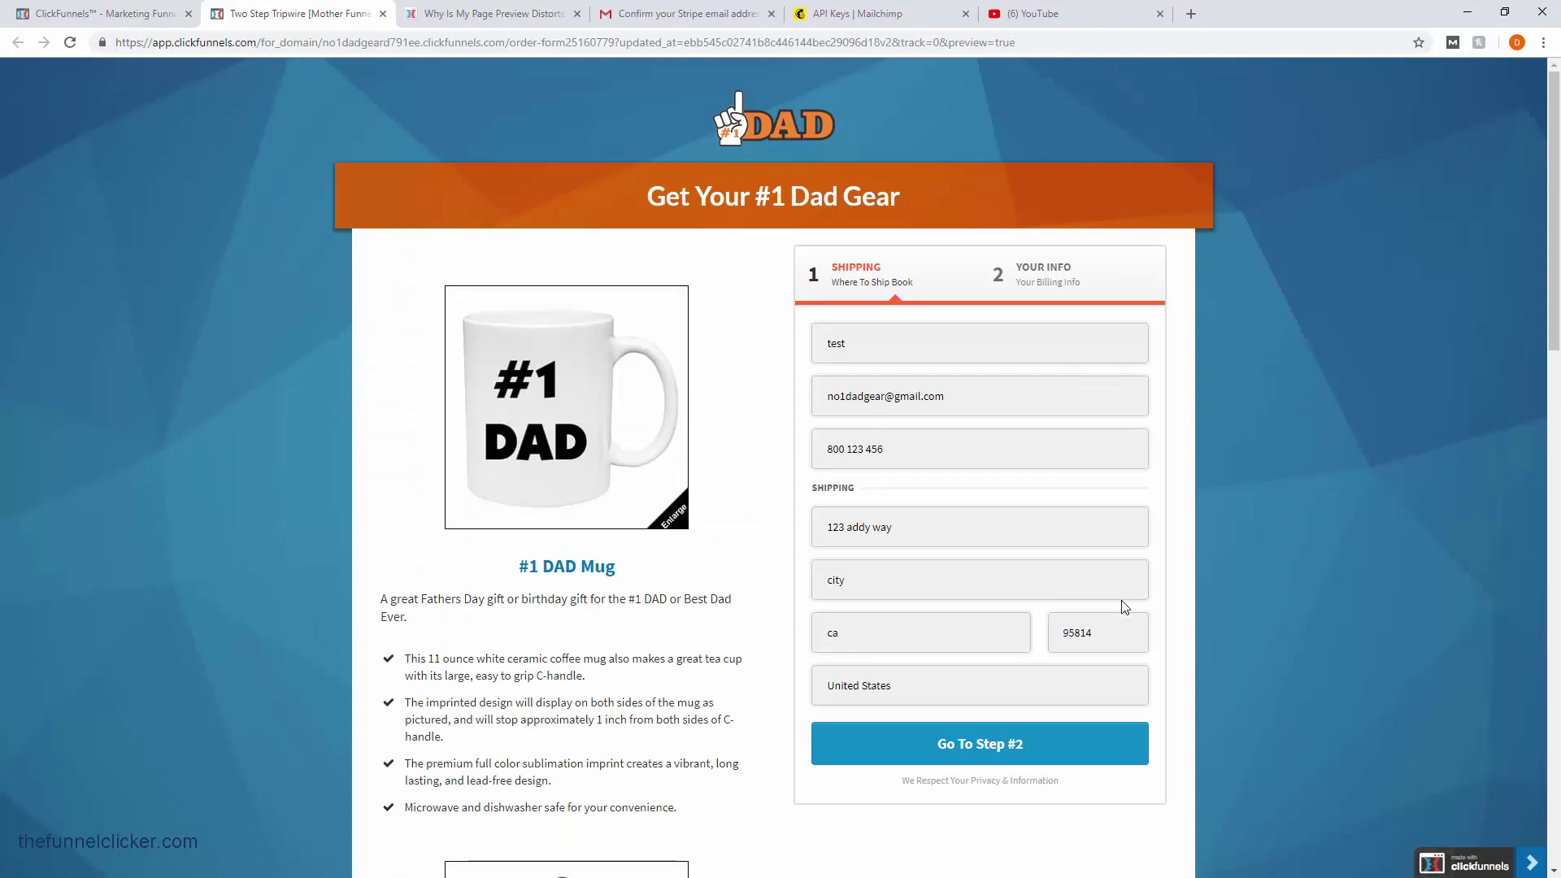
pyautogui.click(1016, 754)
pyautogui.scroll(-2, 1229, 514)
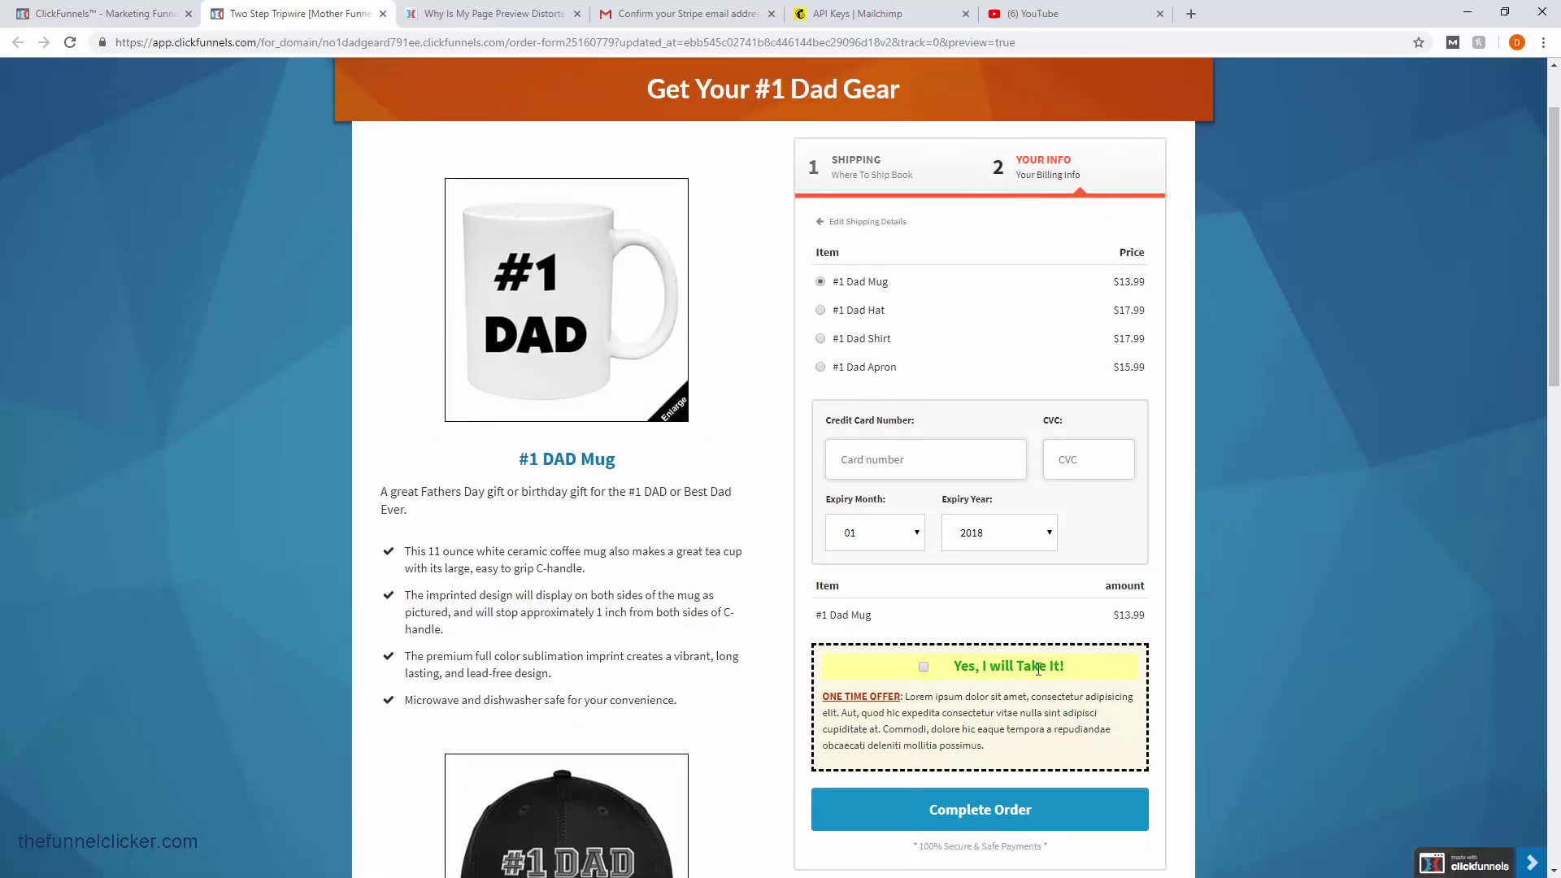
pyautogui.click(922, 670)
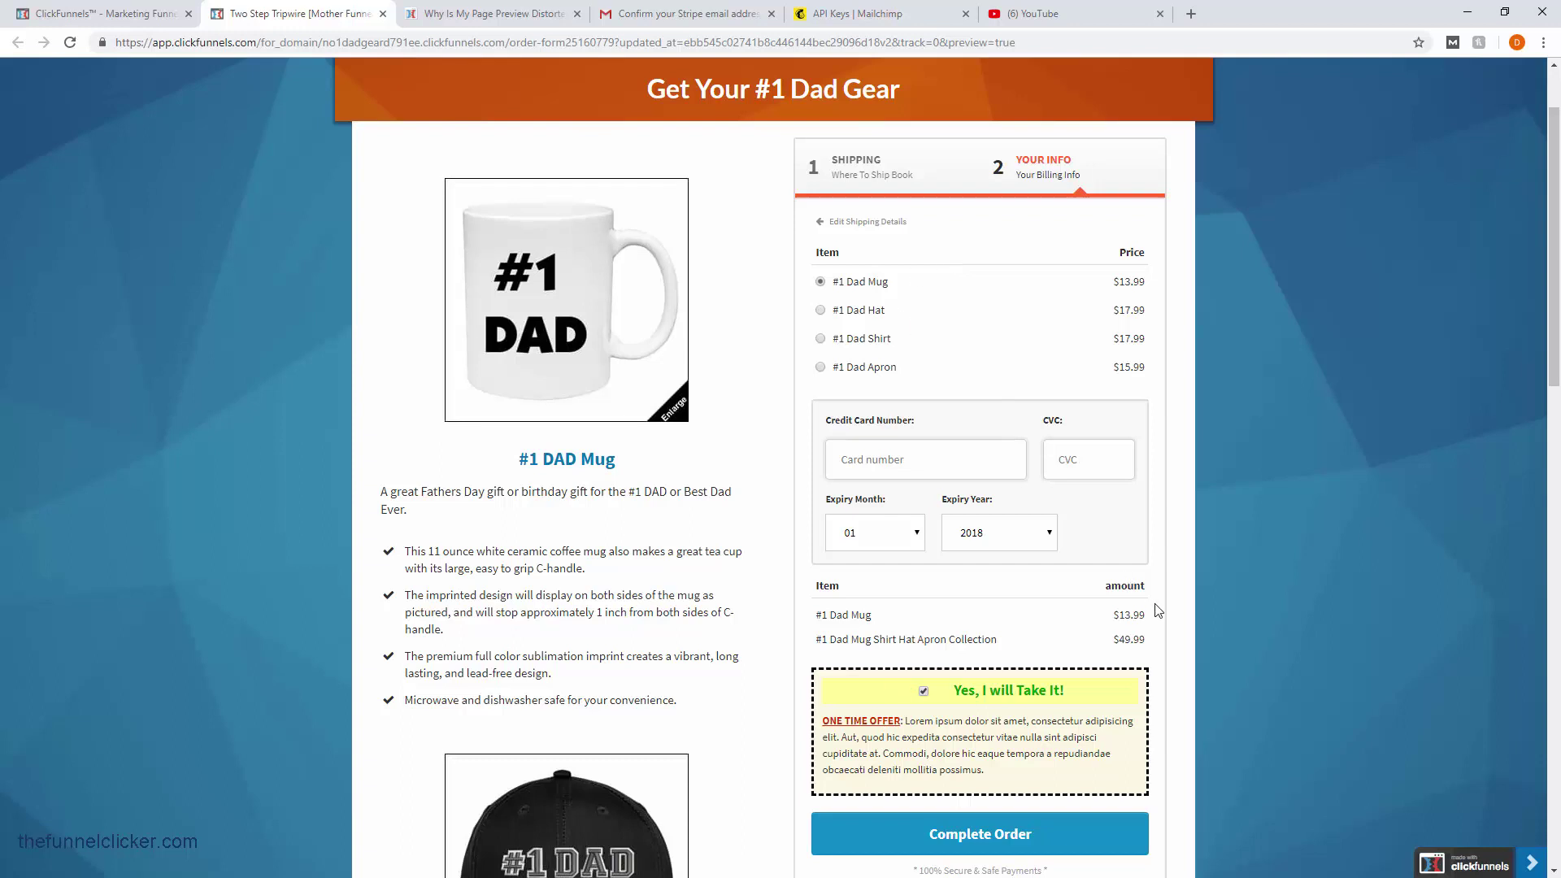
pyautogui.scroll(-1, 1097, 858)
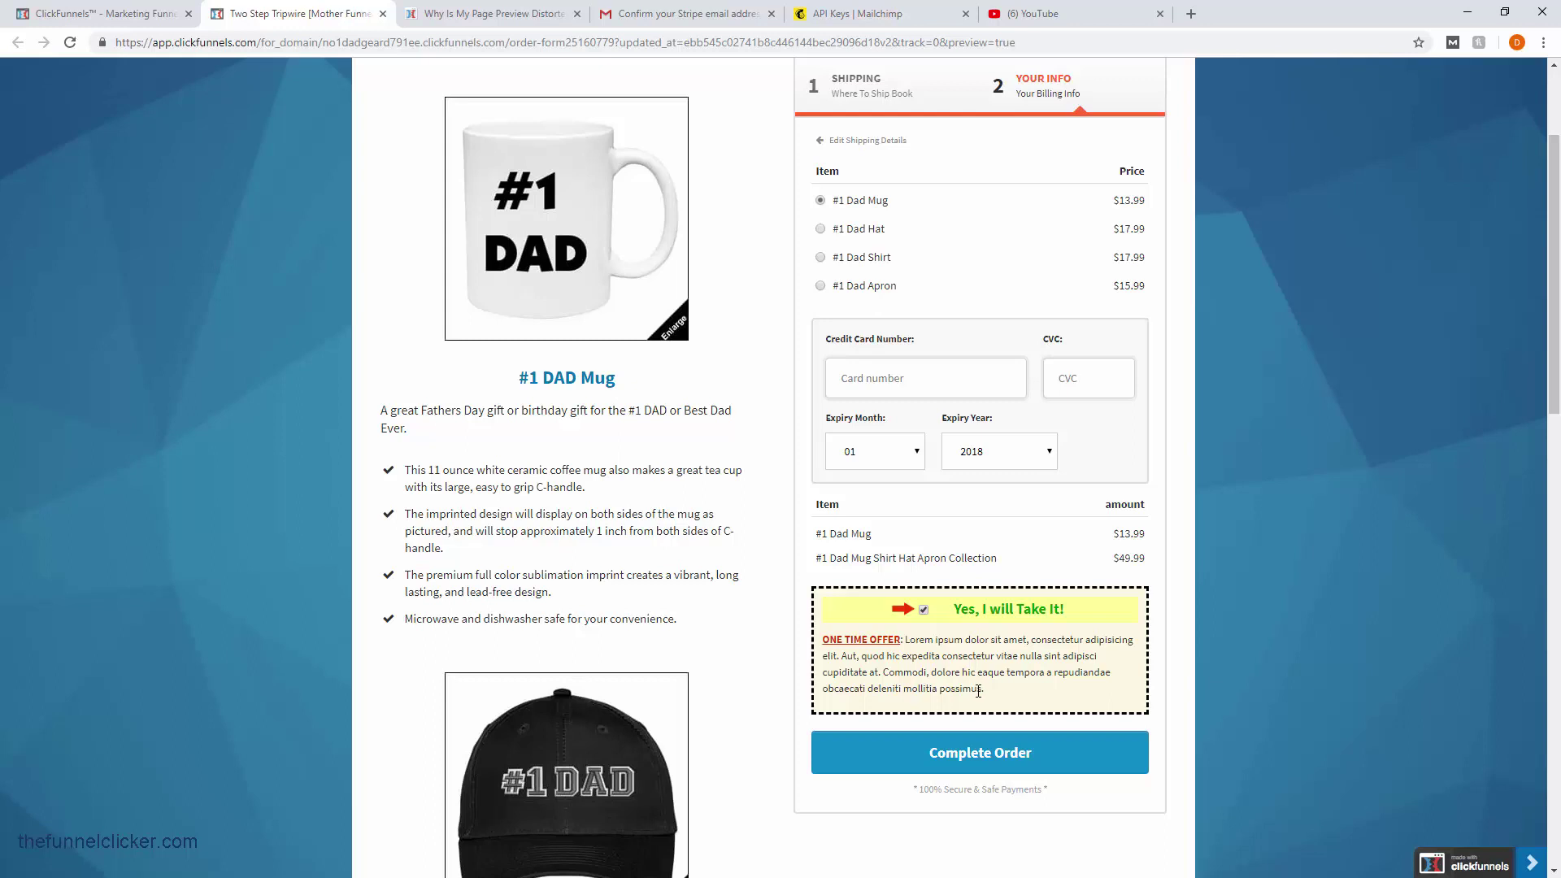
# - Open the Order Form page for editing, preview Step #2 of its two-step order form and show the Step #2 settings
pyautogui.click(142, 15)
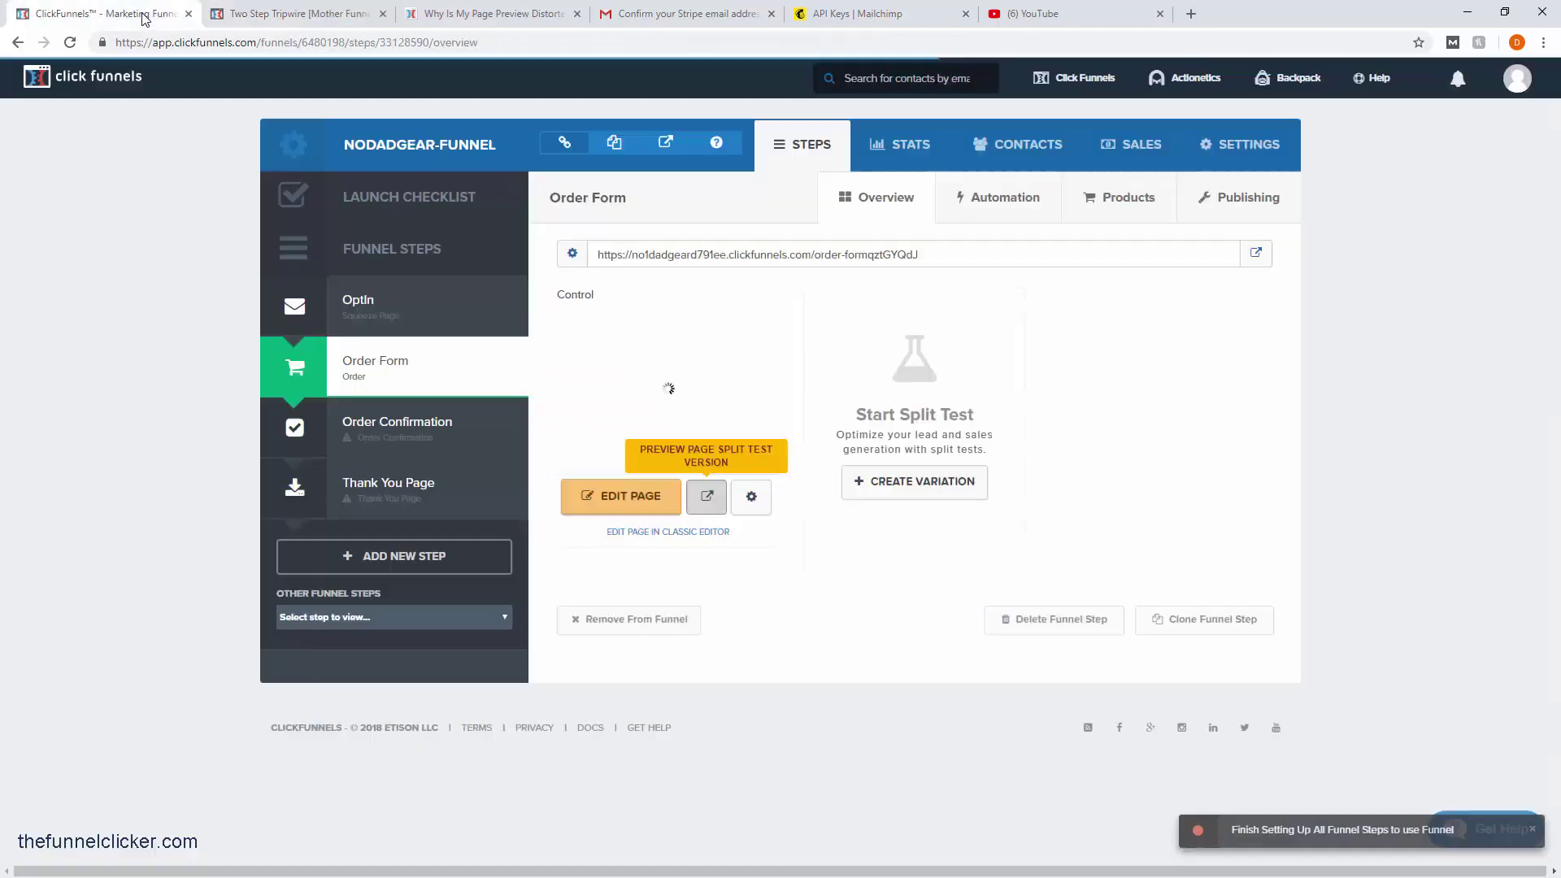
pyautogui.click(611, 500)
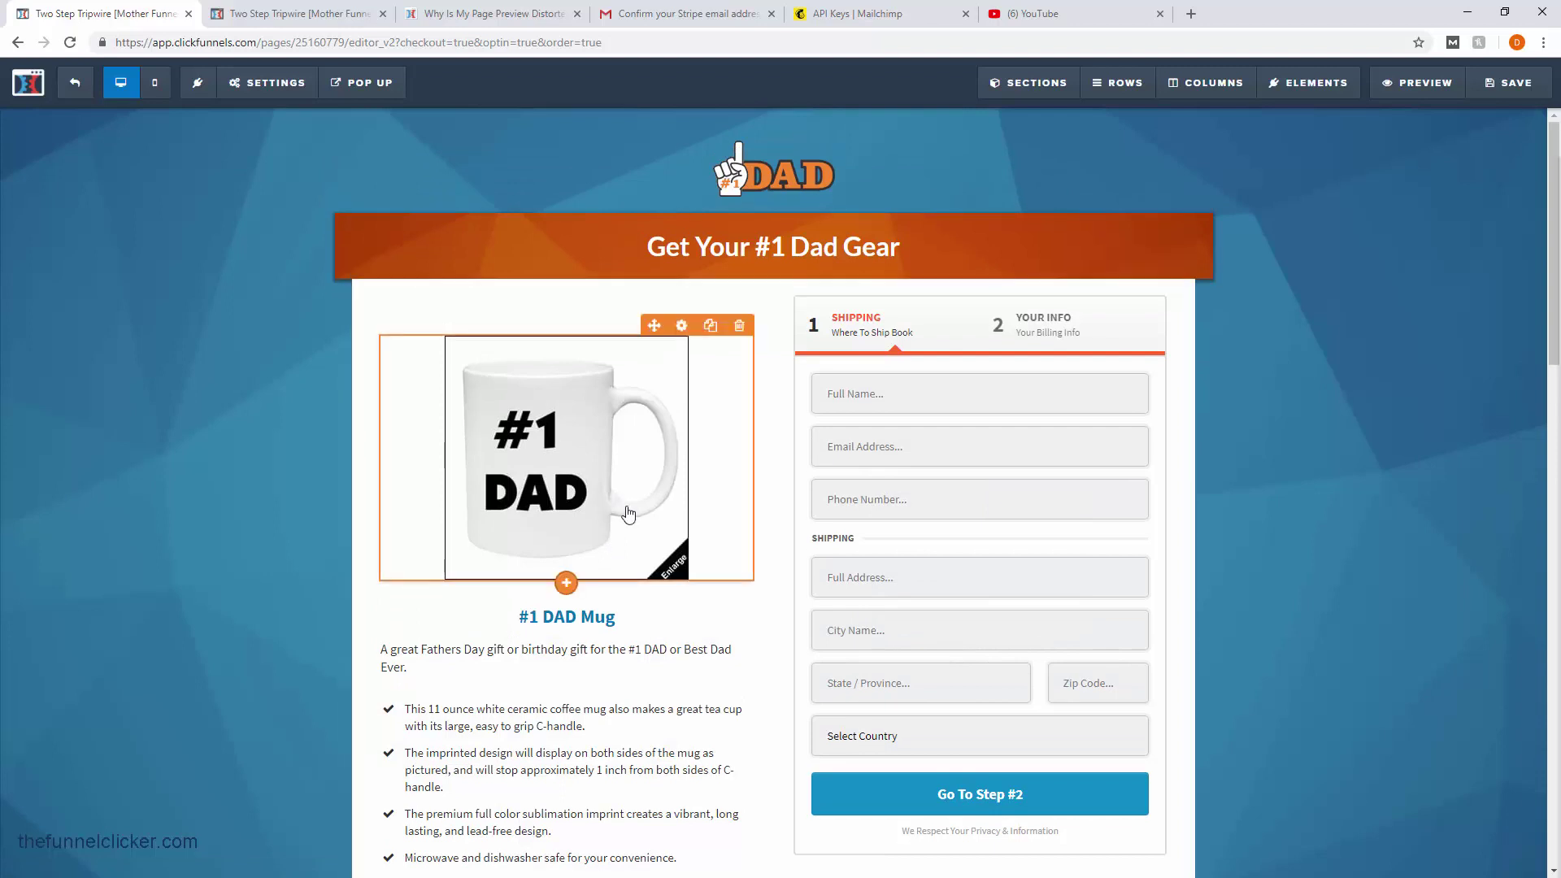
pyautogui.scroll(-2, 1179, 451)
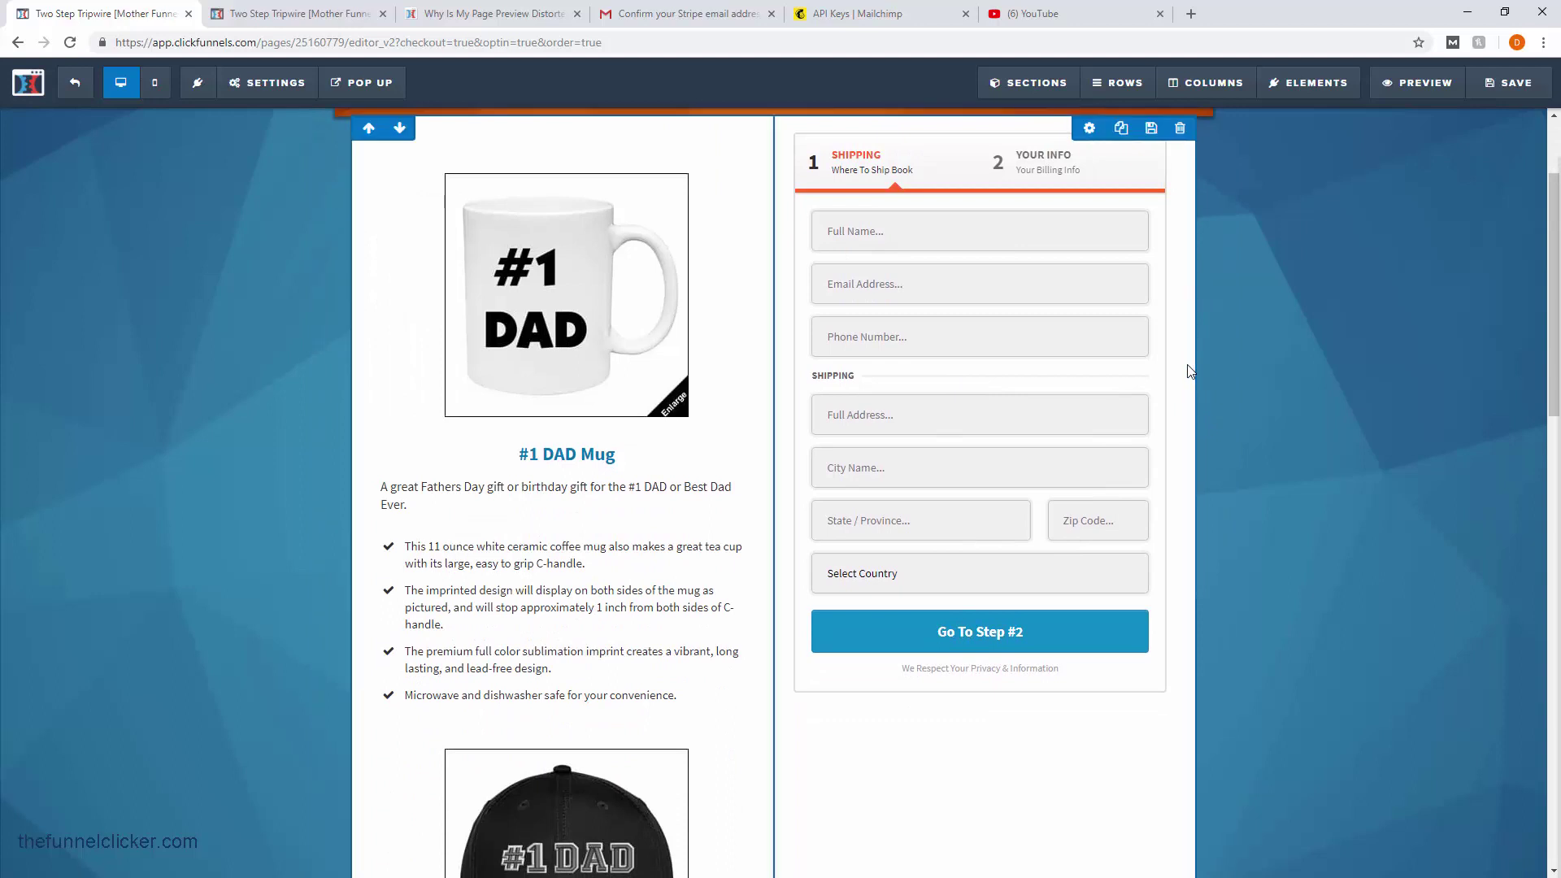
pyautogui.scroll(1, 1189, 370)
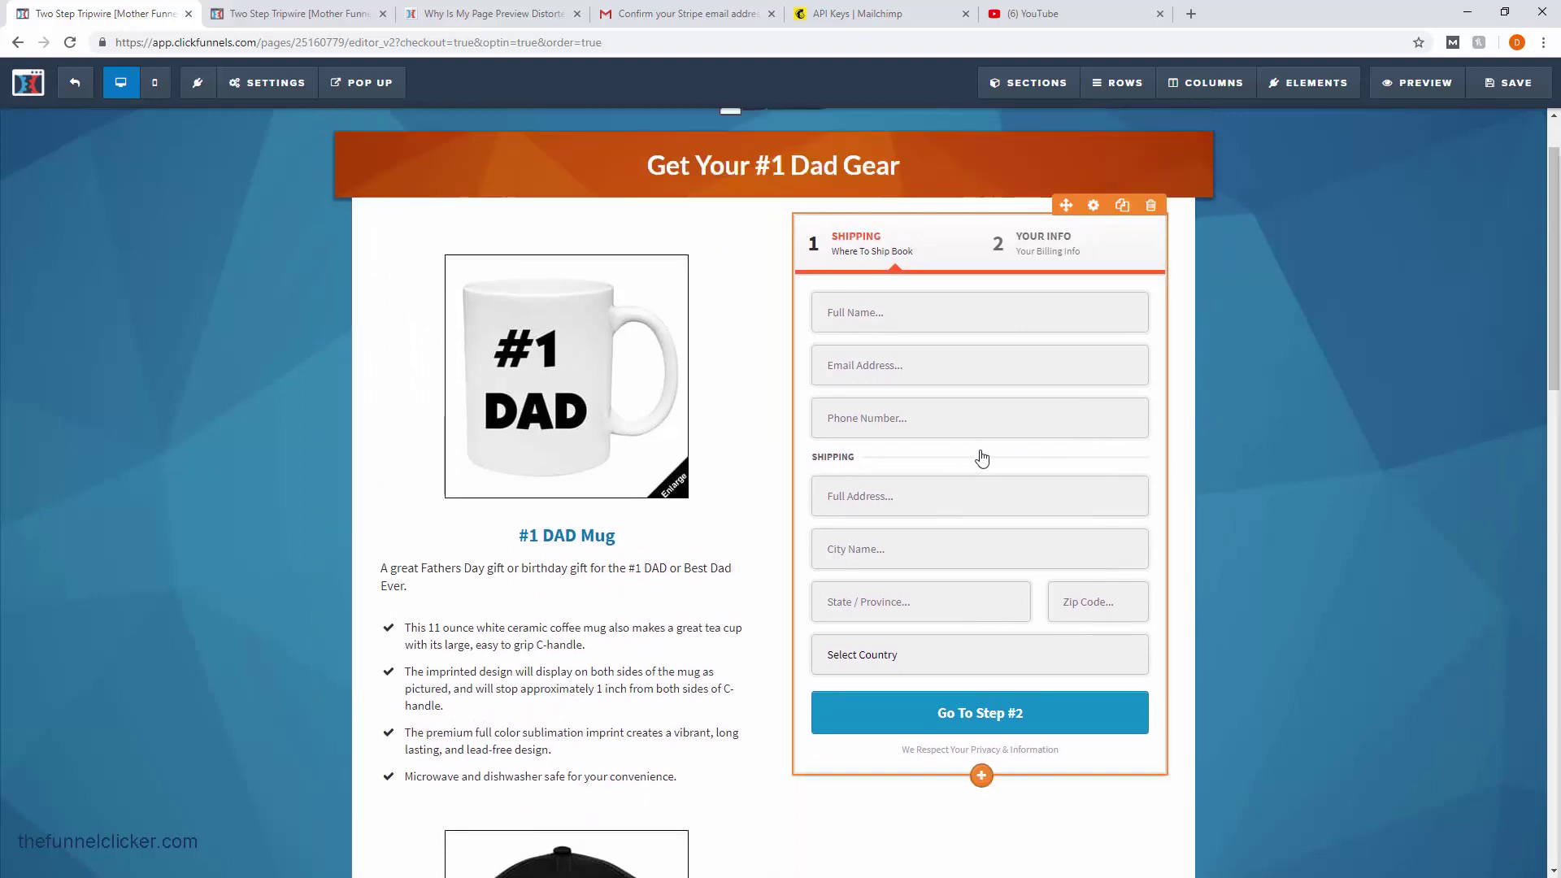
pyautogui.click(983, 458)
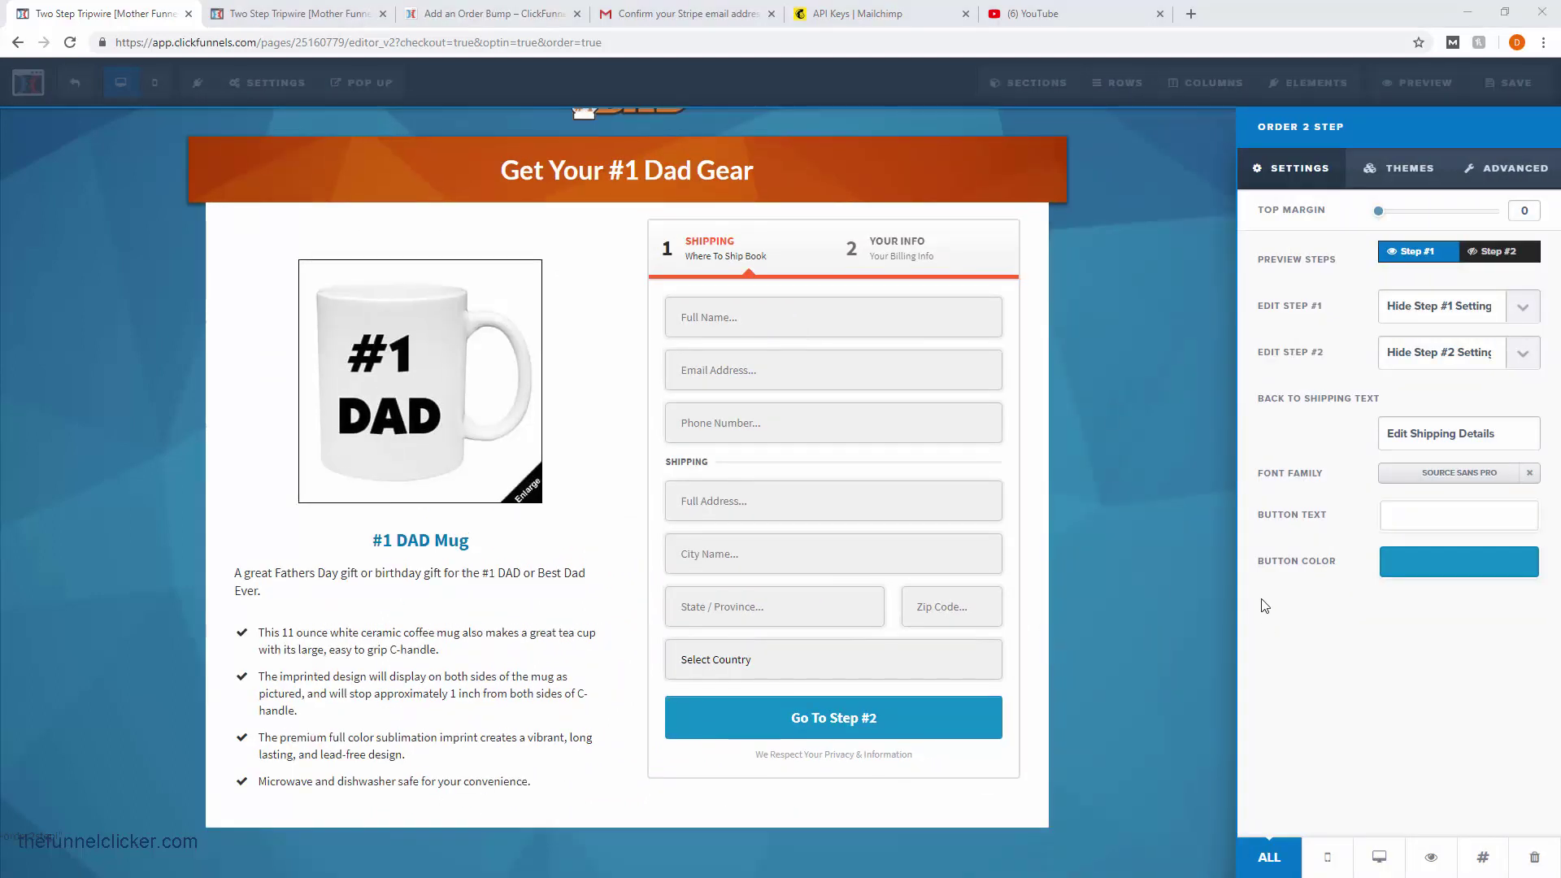
pyautogui.click(1496, 252)
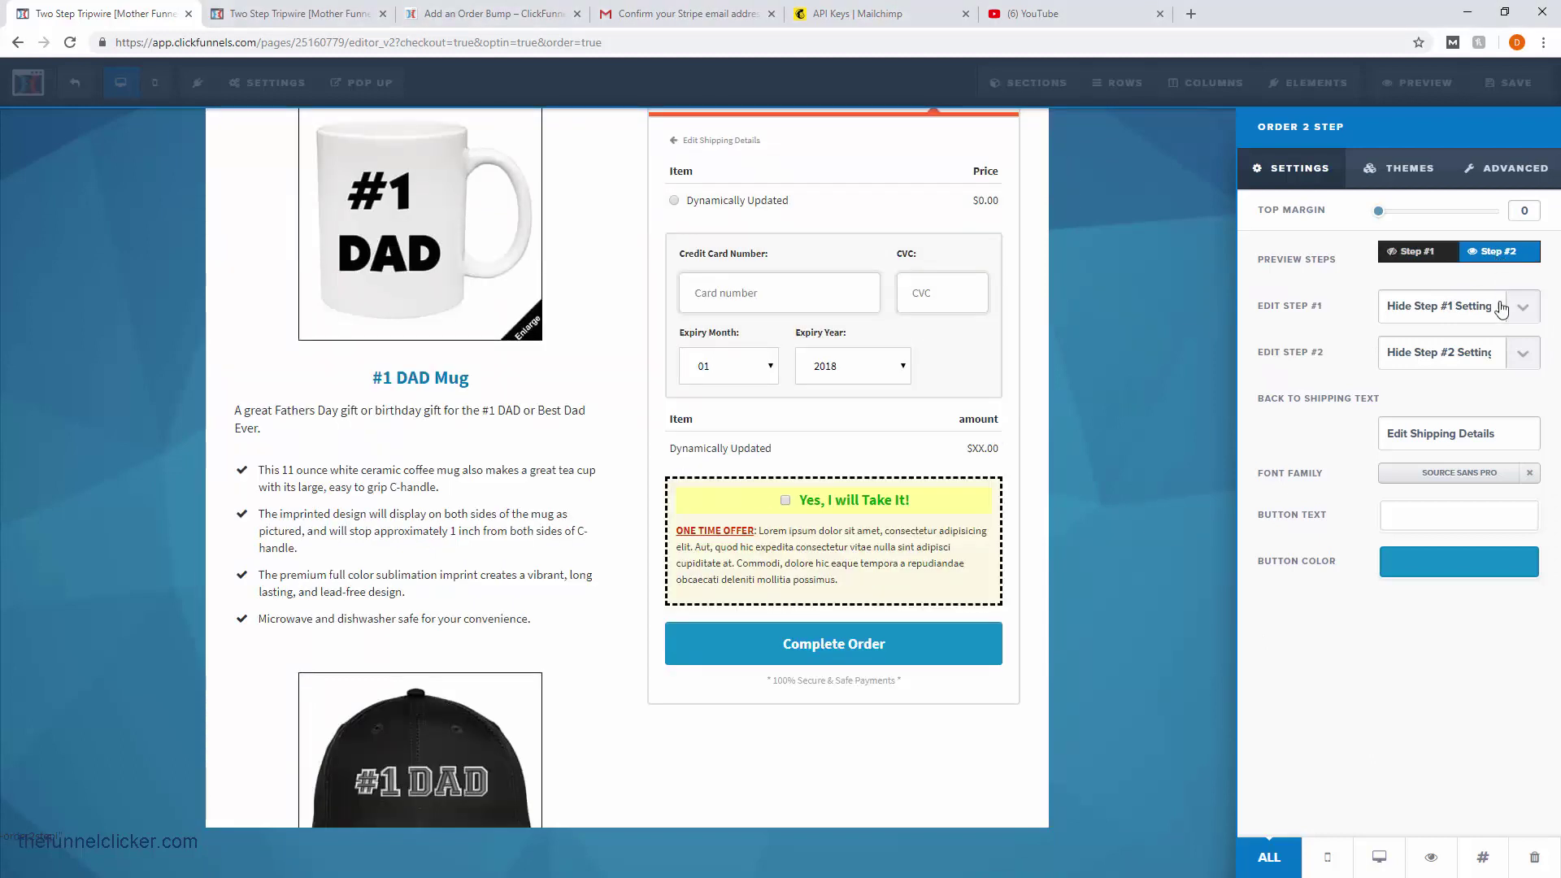
pyautogui.click(1511, 355)
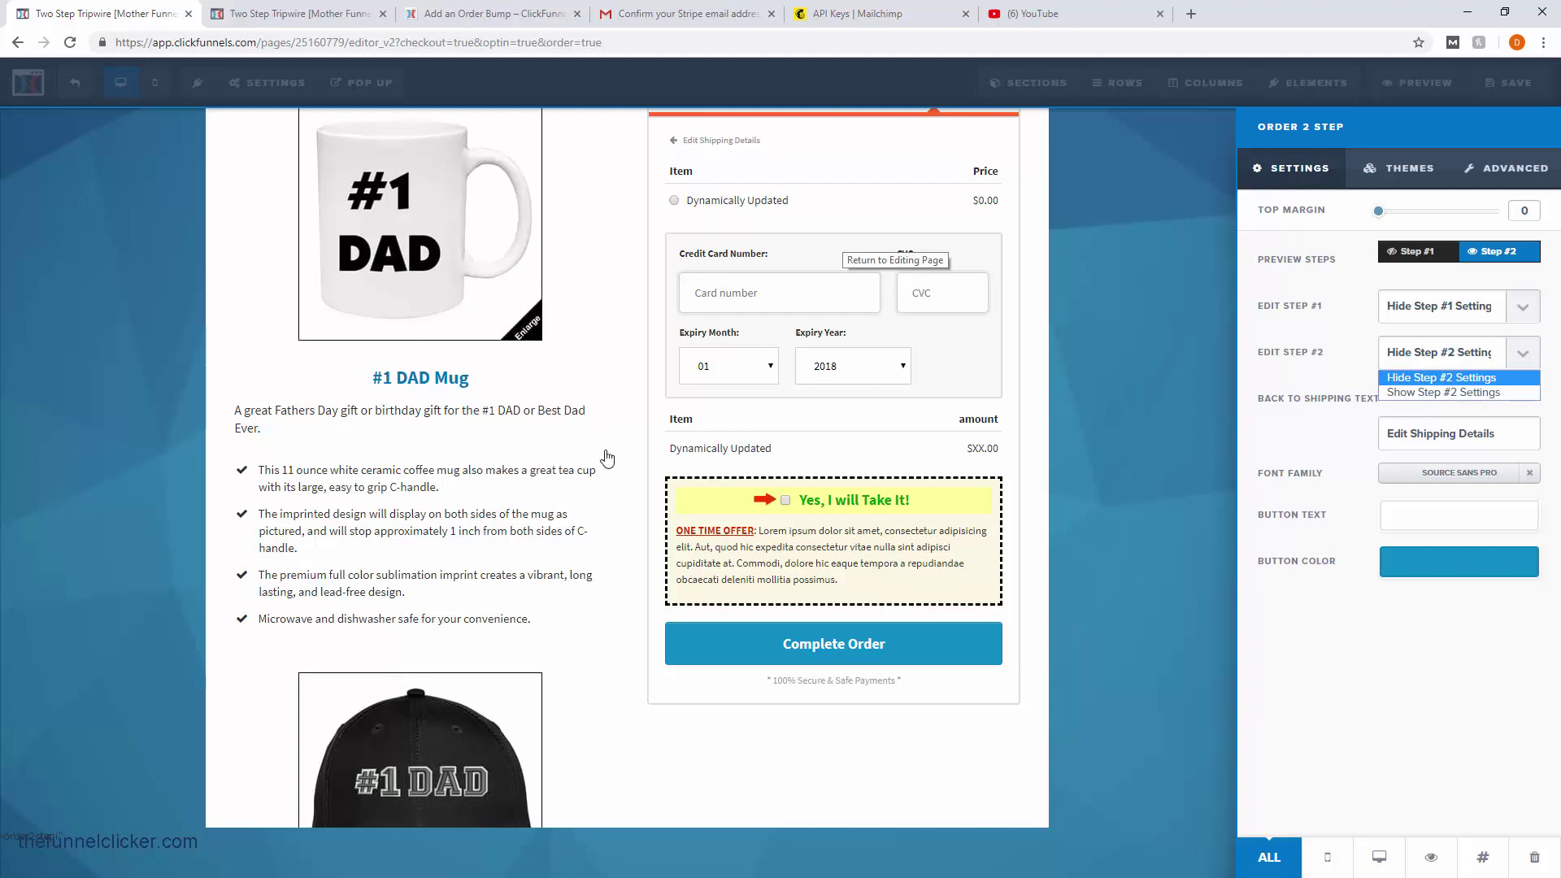
pyautogui.click(1443, 394)
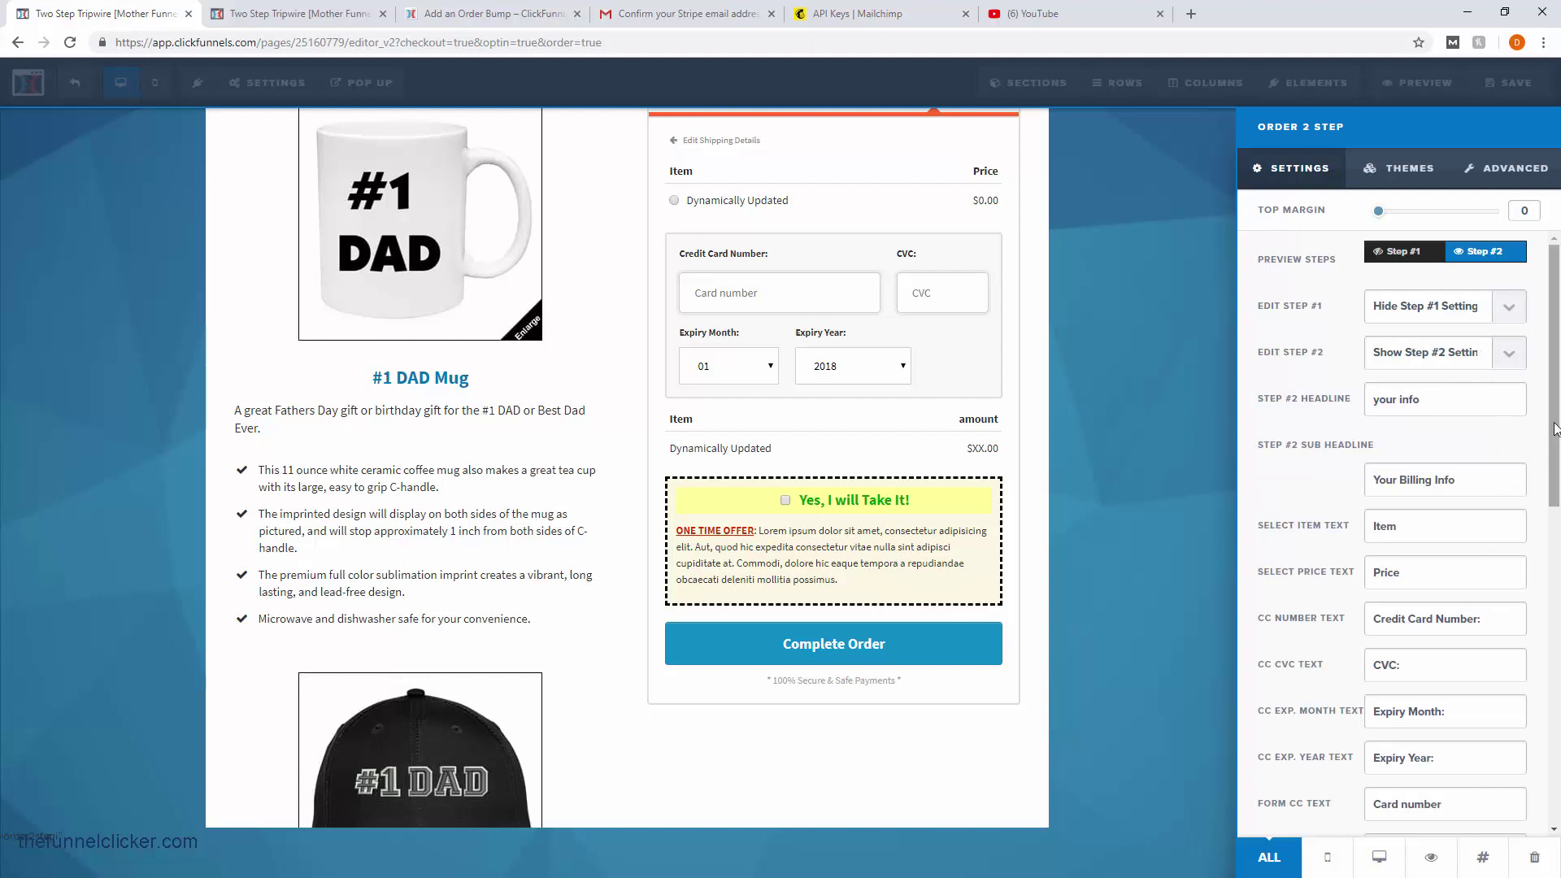
# - Replace the OTO text with the pitch offering the entire #1 Dad Collection at 25% ($15) OFF for only $49.99, and close the settings
pyautogui.moveTo(1554, 432); pyautogui.dragTo(1554, 517)
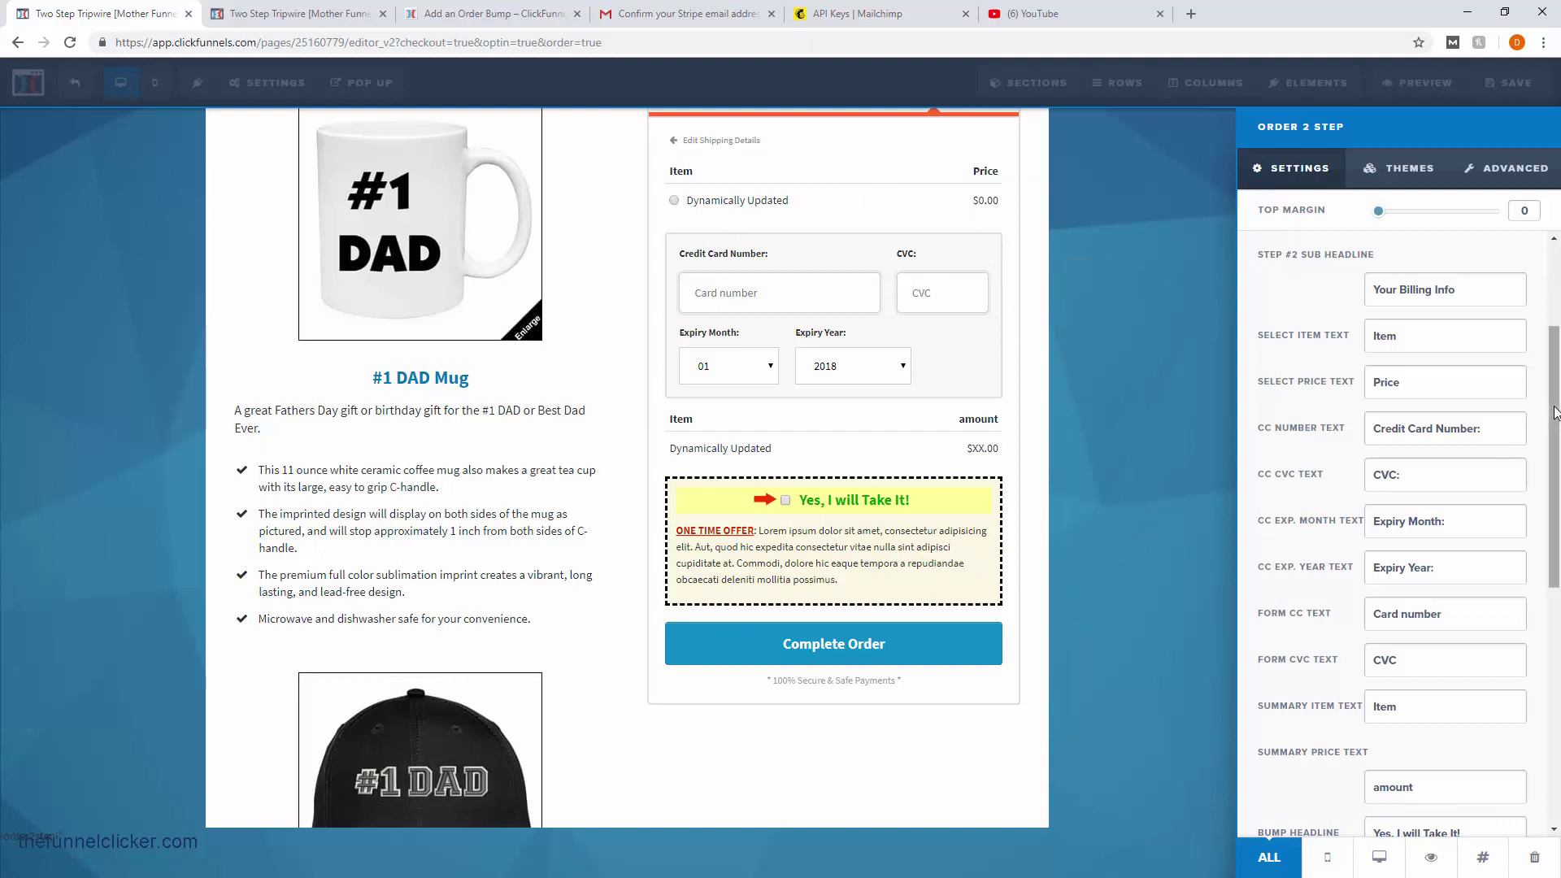
pyautogui.moveTo(1553, 414); pyautogui.dragTo(1536, 550)
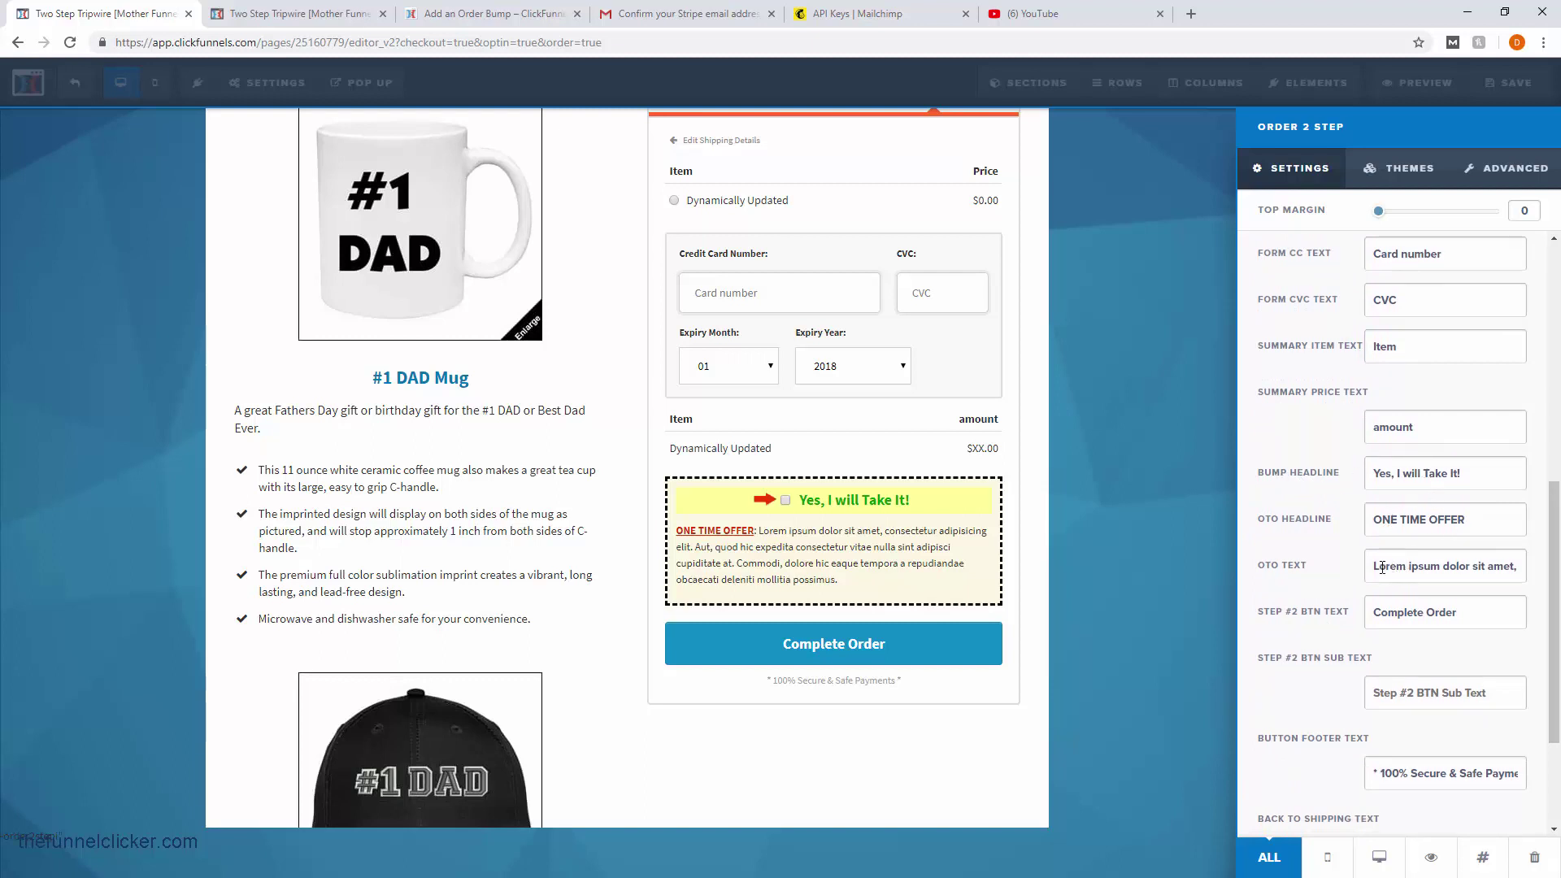
pyautogui.moveTo(1375, 568); pyautogui.dragTo(1533, 567)
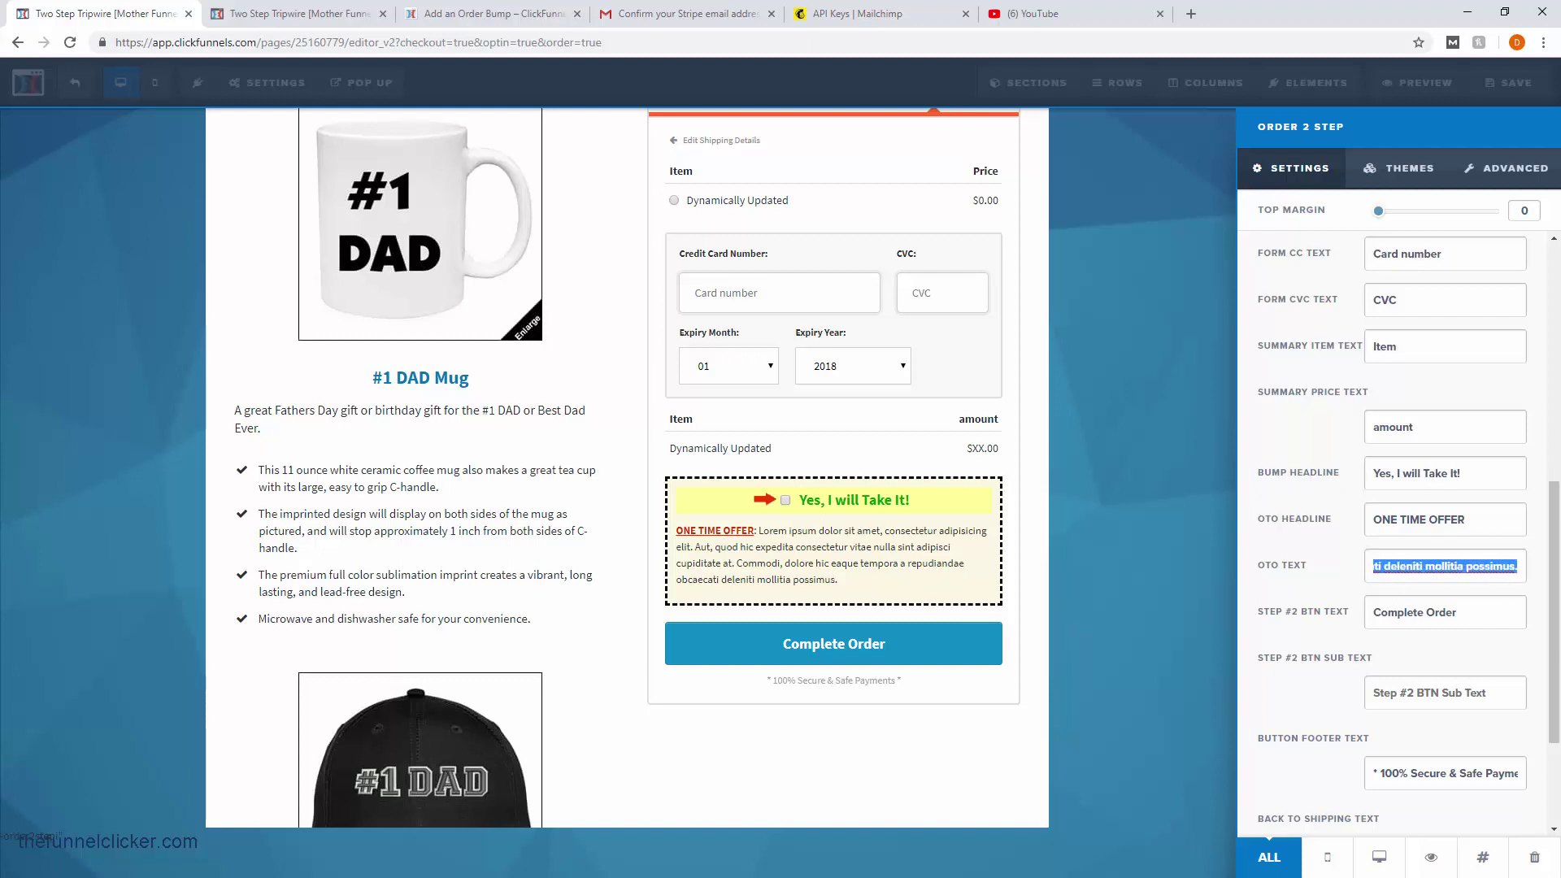
pyautogui.press('BackSpace')
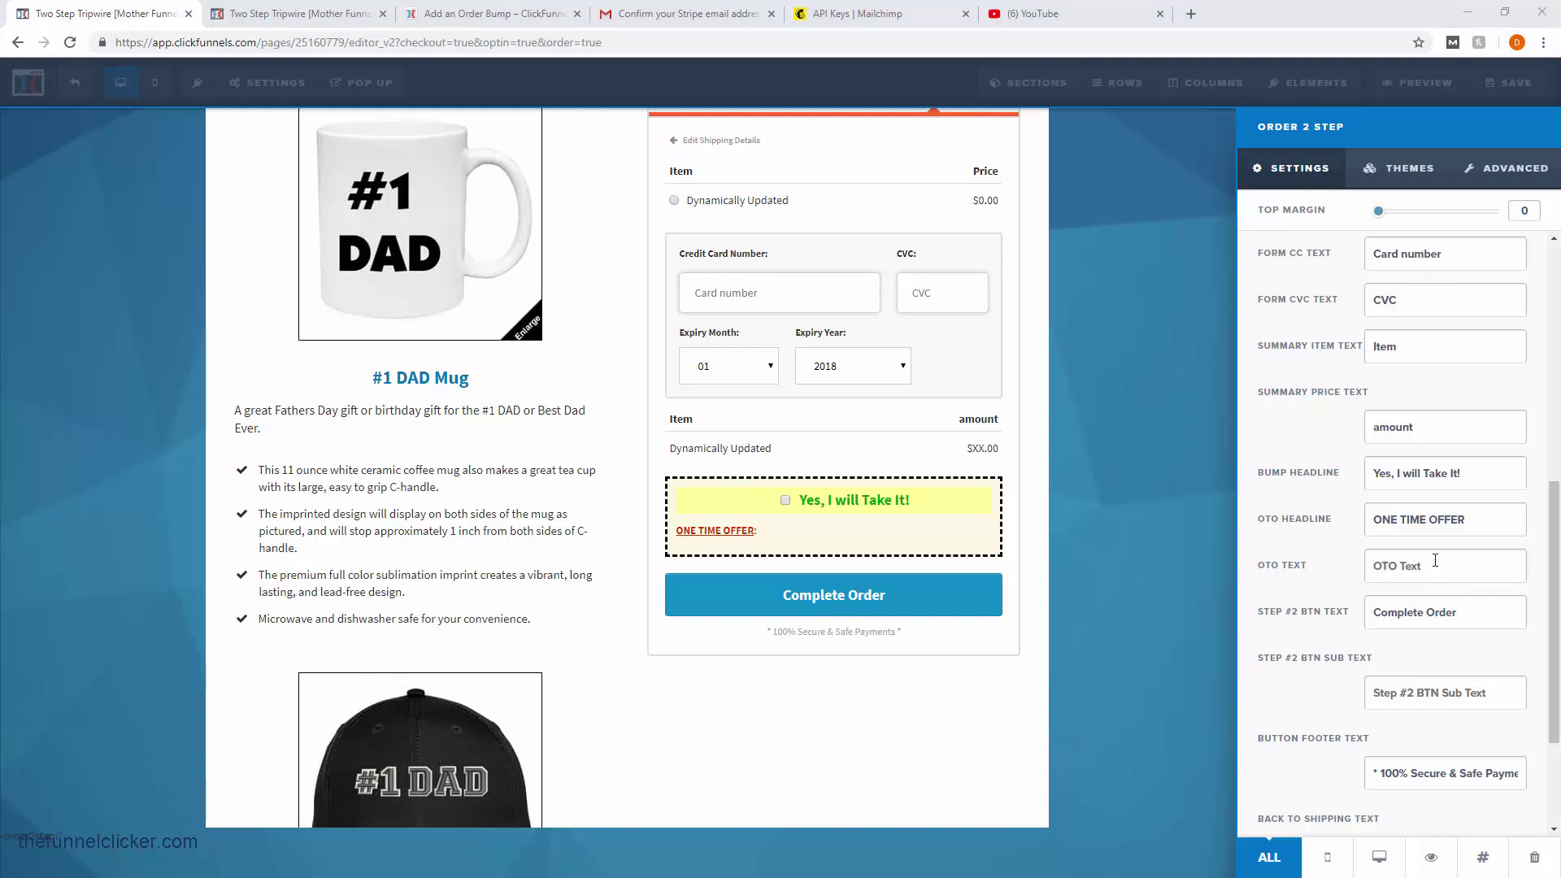
pyautogui.click(1406, 566)
pyautogui.rightClick(1406, 566)
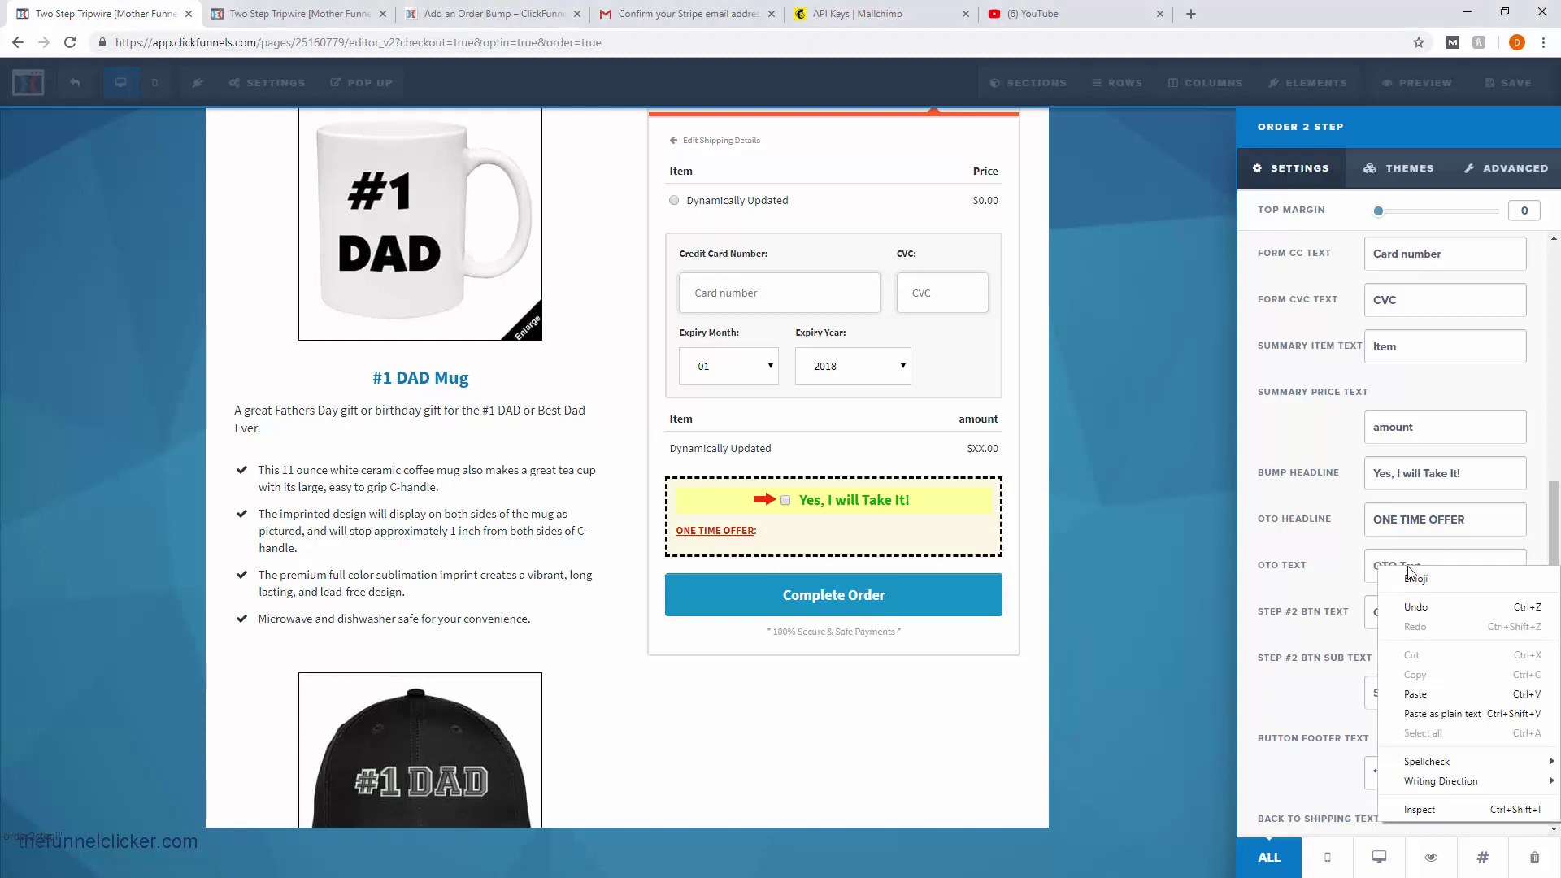
pyautogui.click(1440, 691)
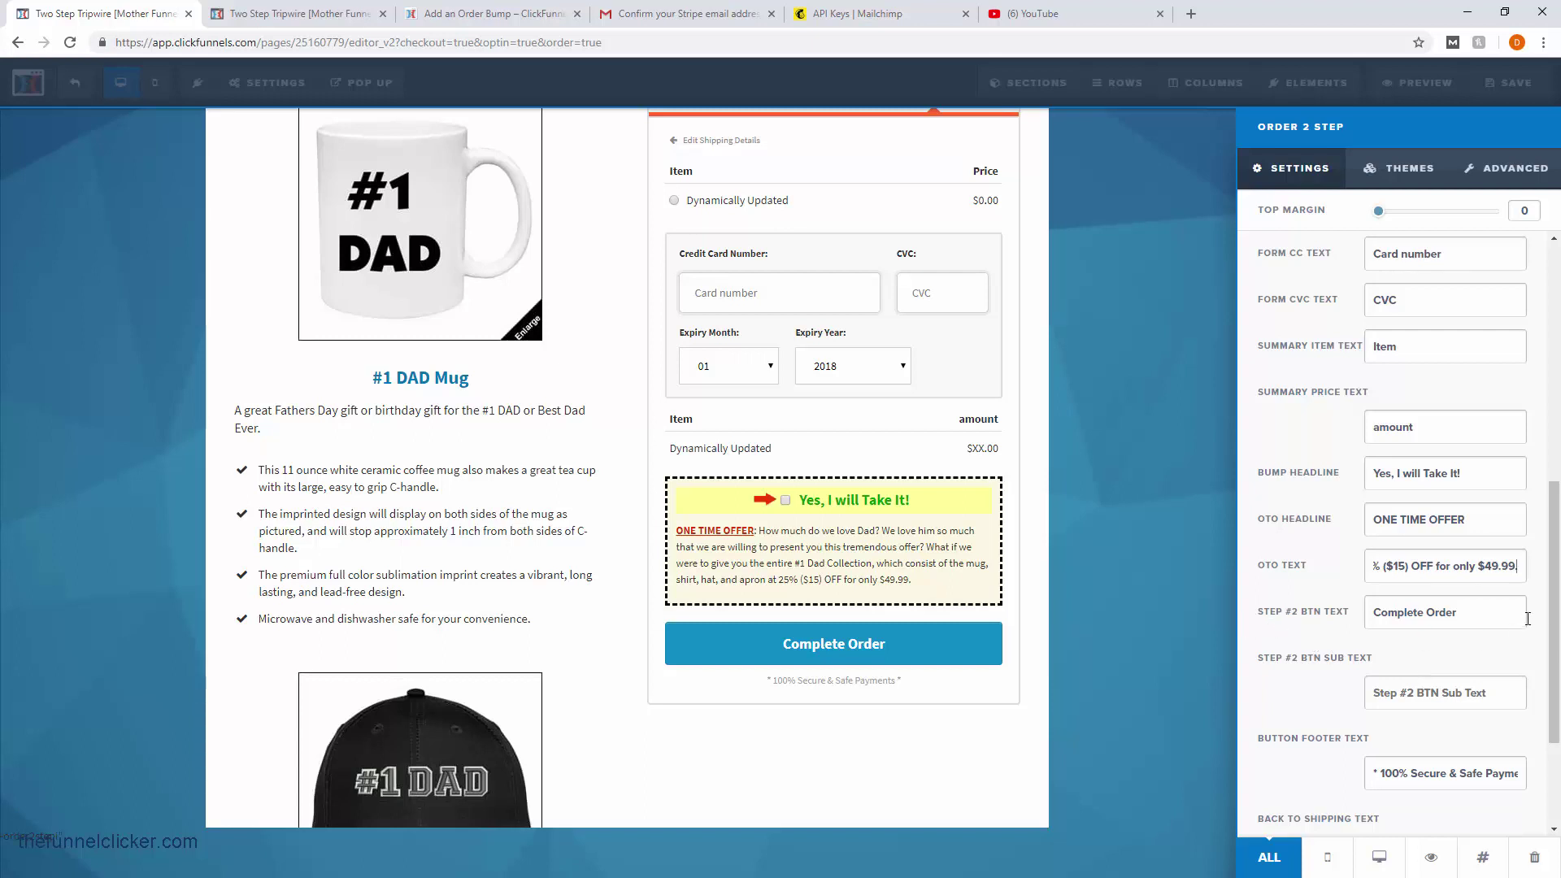
pyautogui.moveTo(1553, 631); pyautogui.dragTo(1546, 711)
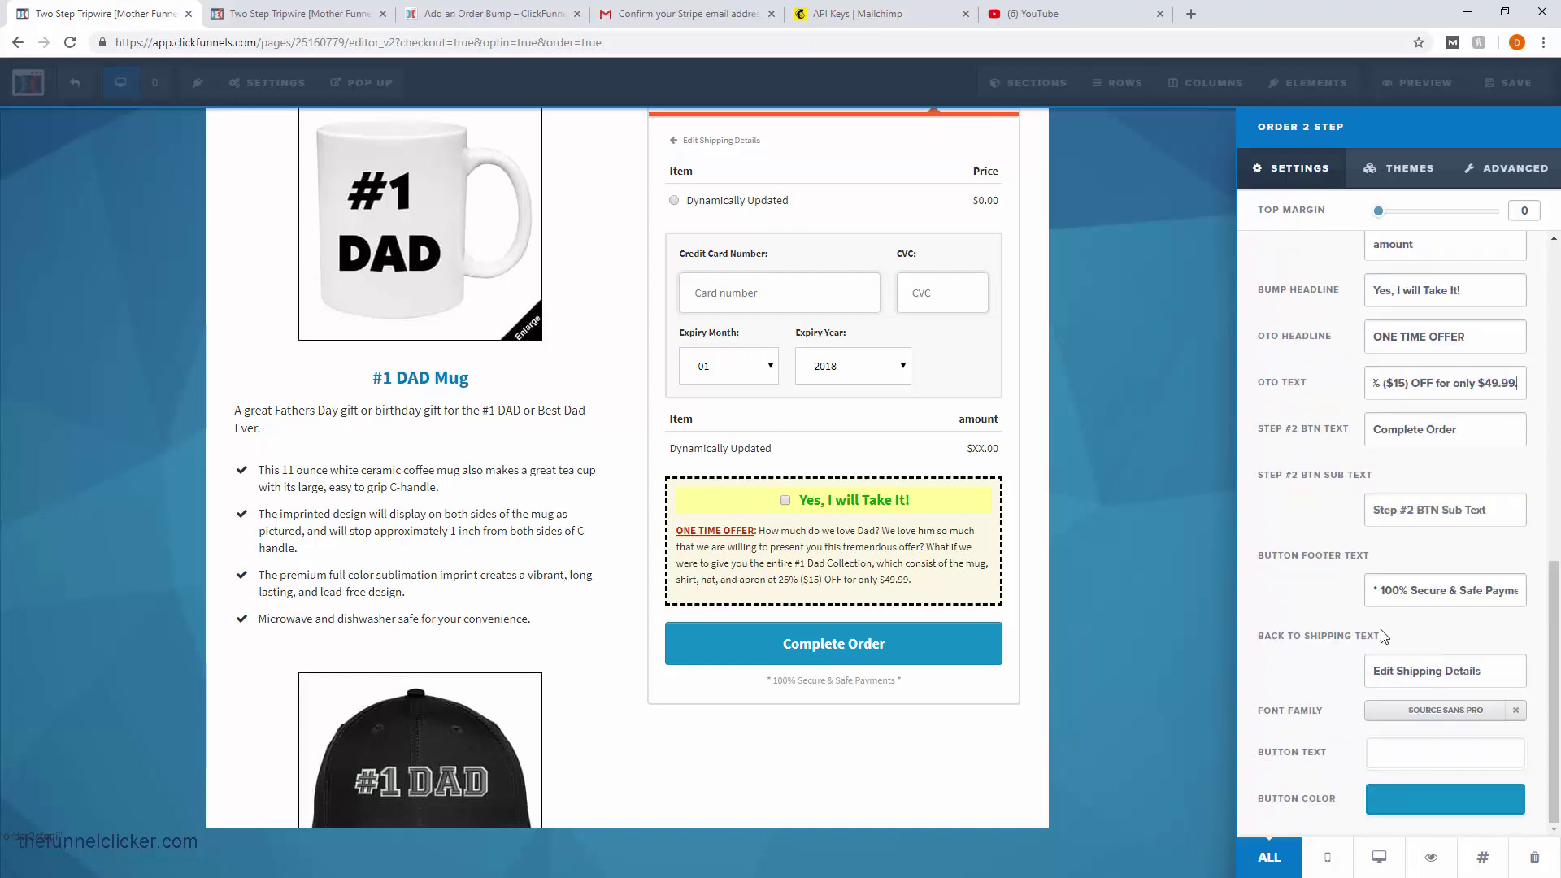
pyautogui.click(1138, 594)
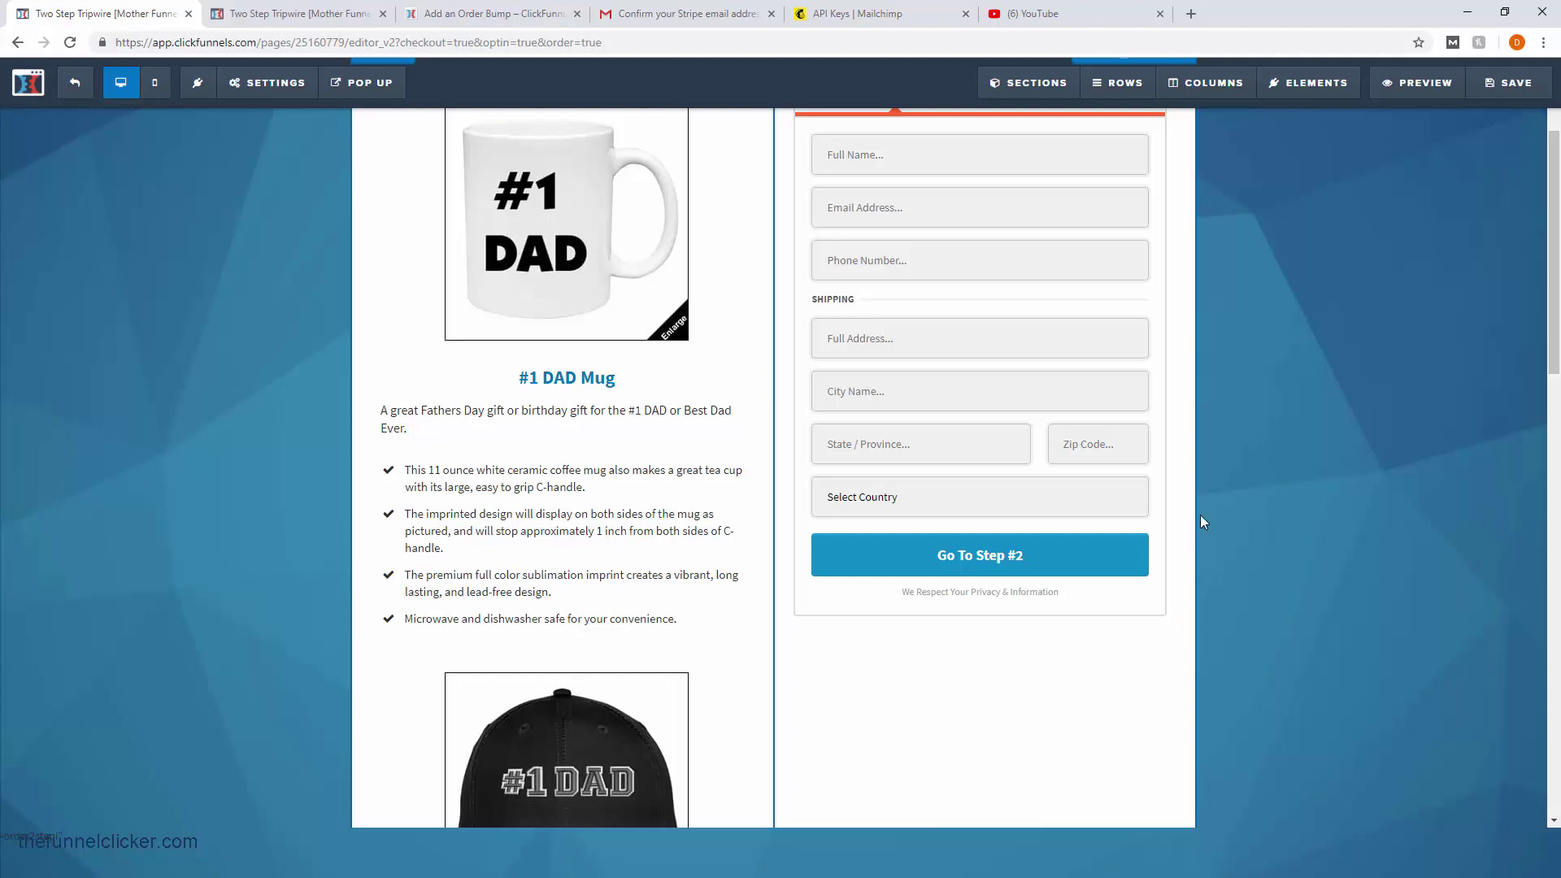
pyautogui.scroll(2, 1318, 383)
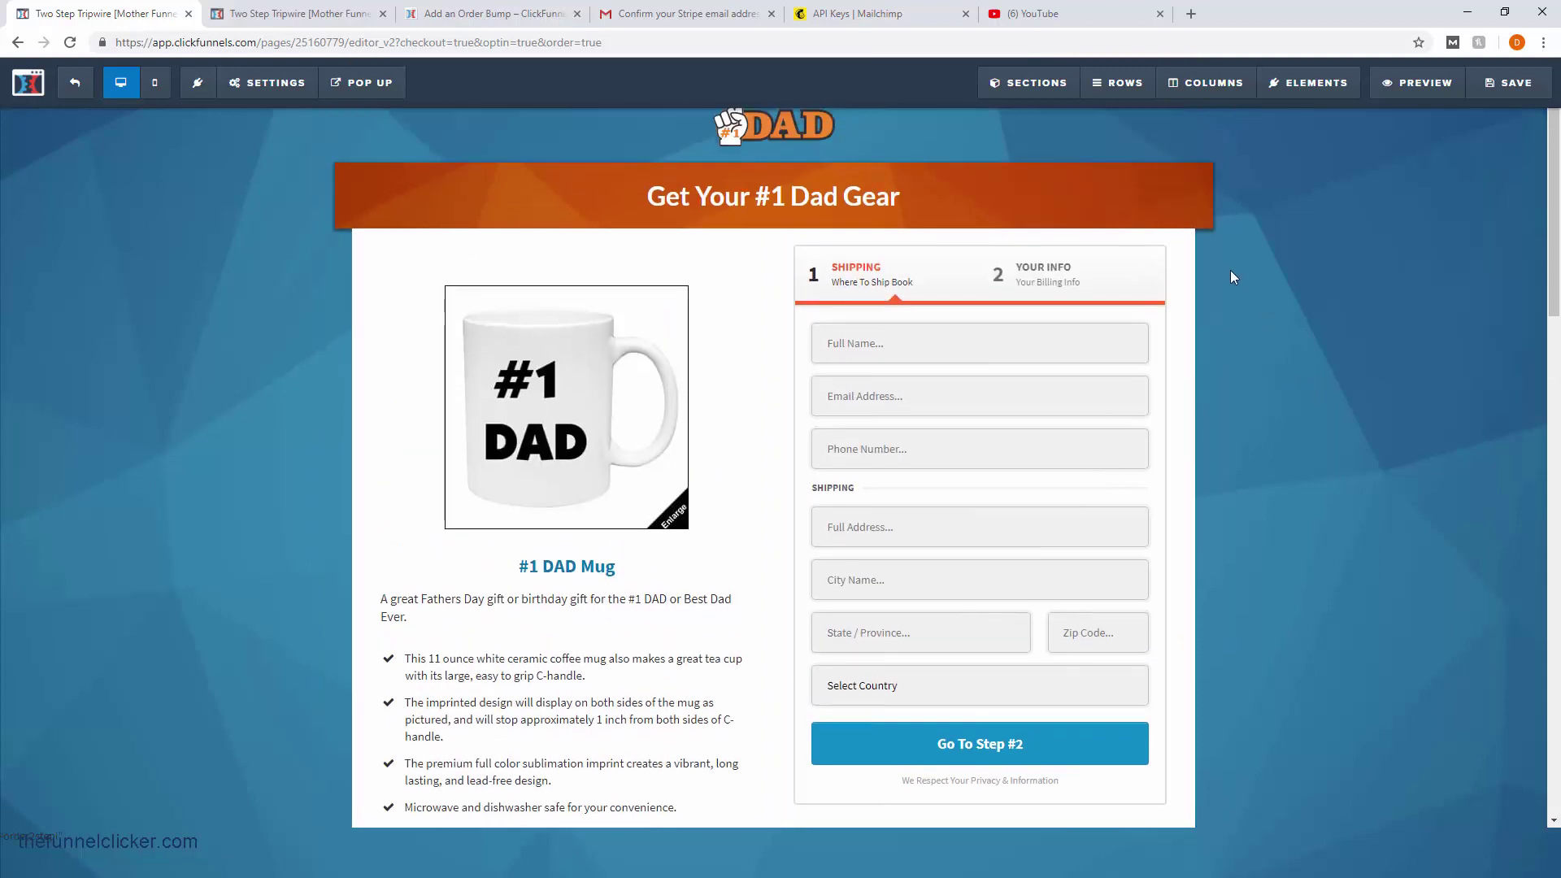
pyautogui.click(1002, 374)
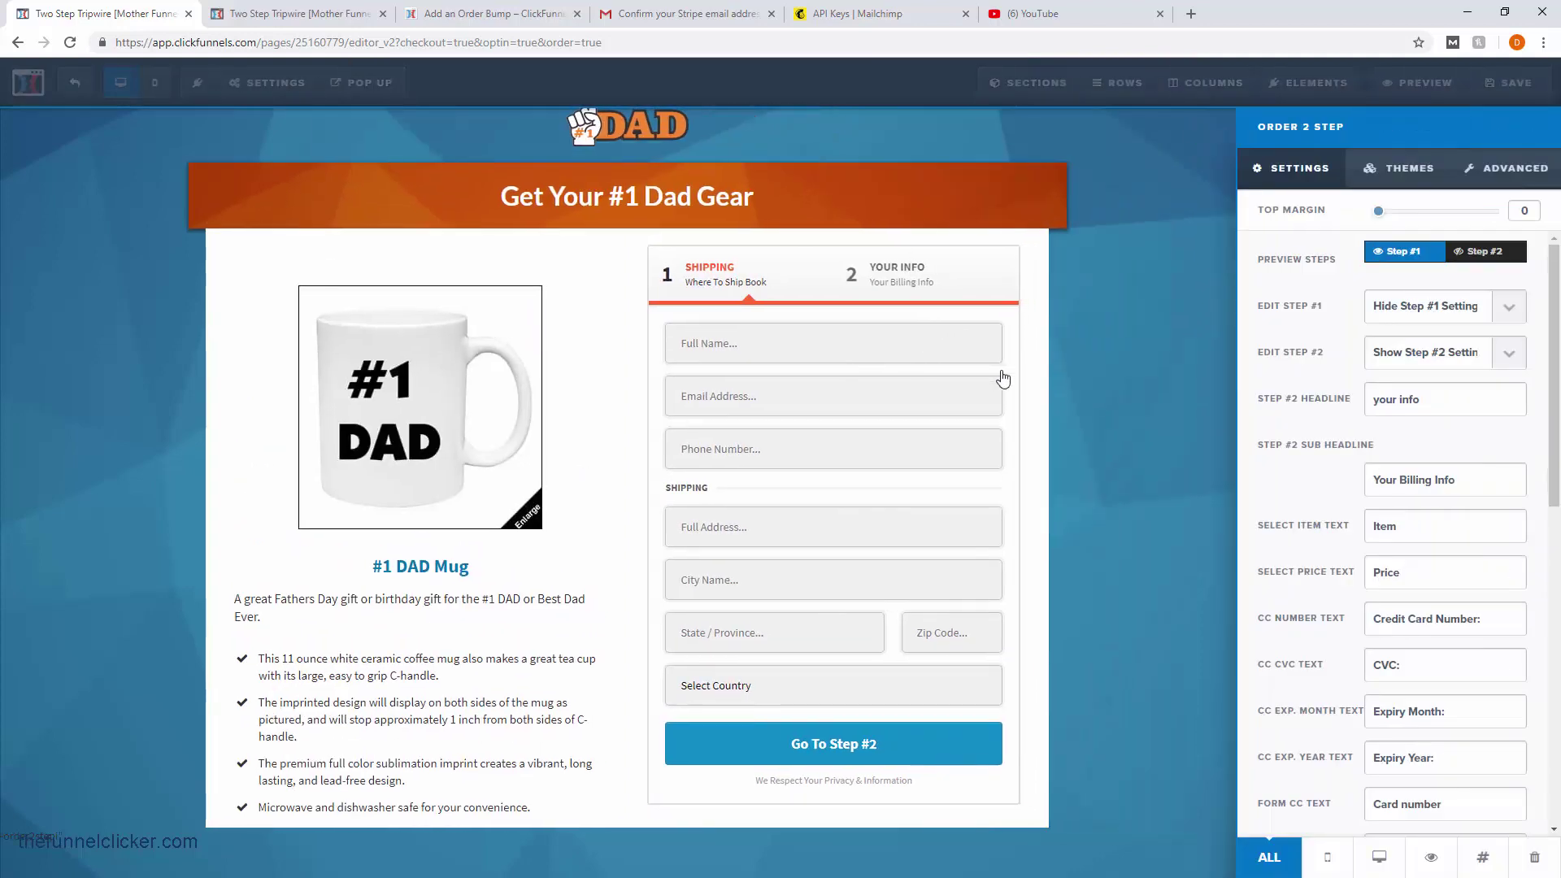
pyautogui.click(1509, 353)
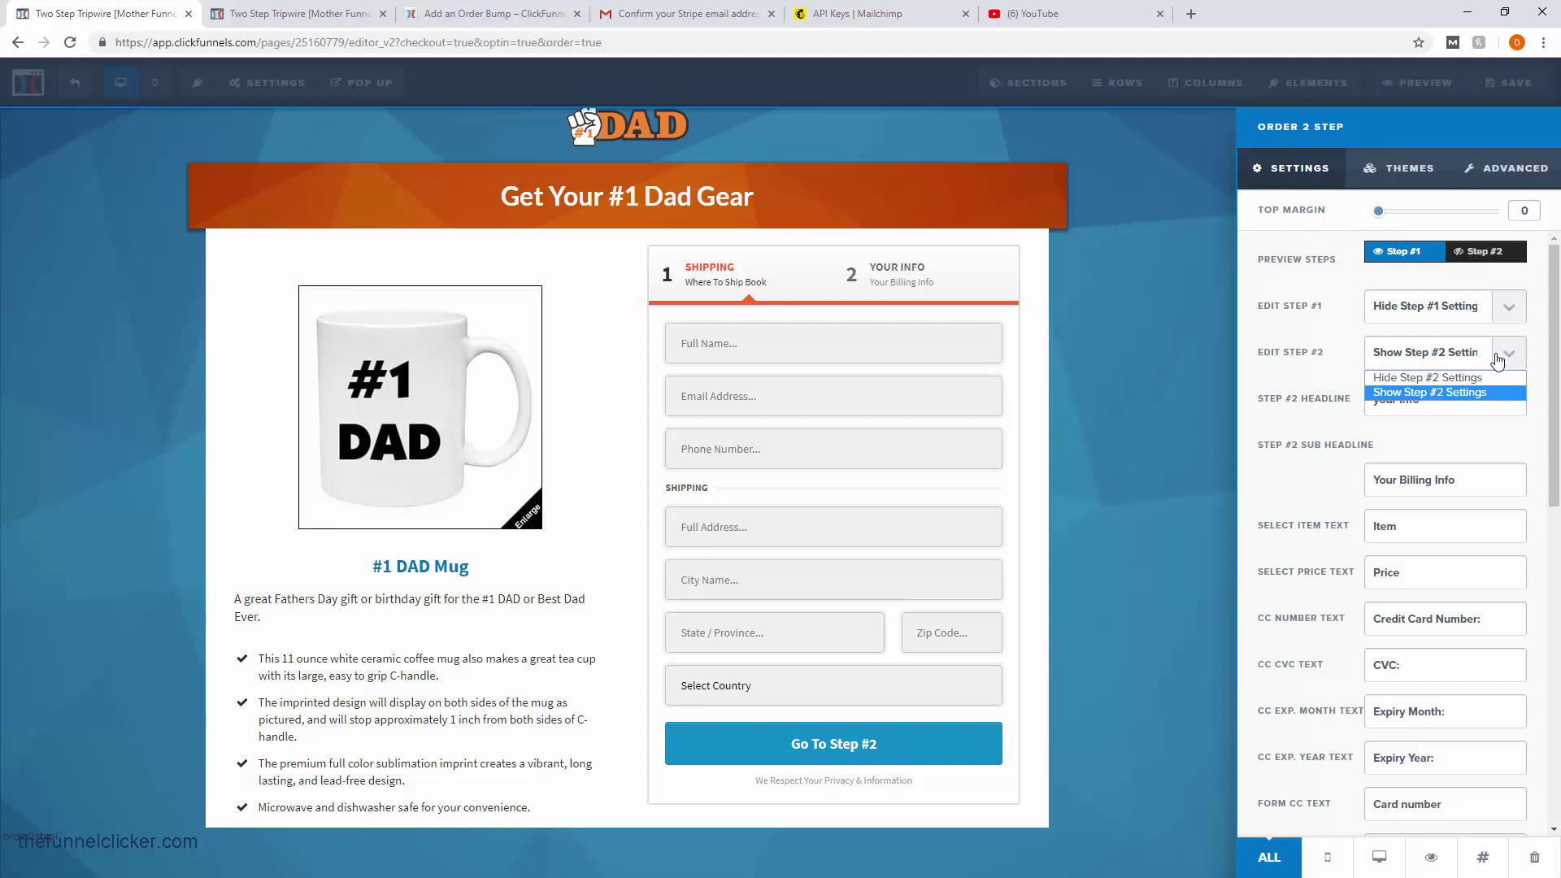
pyautogui.click(1452, 379)
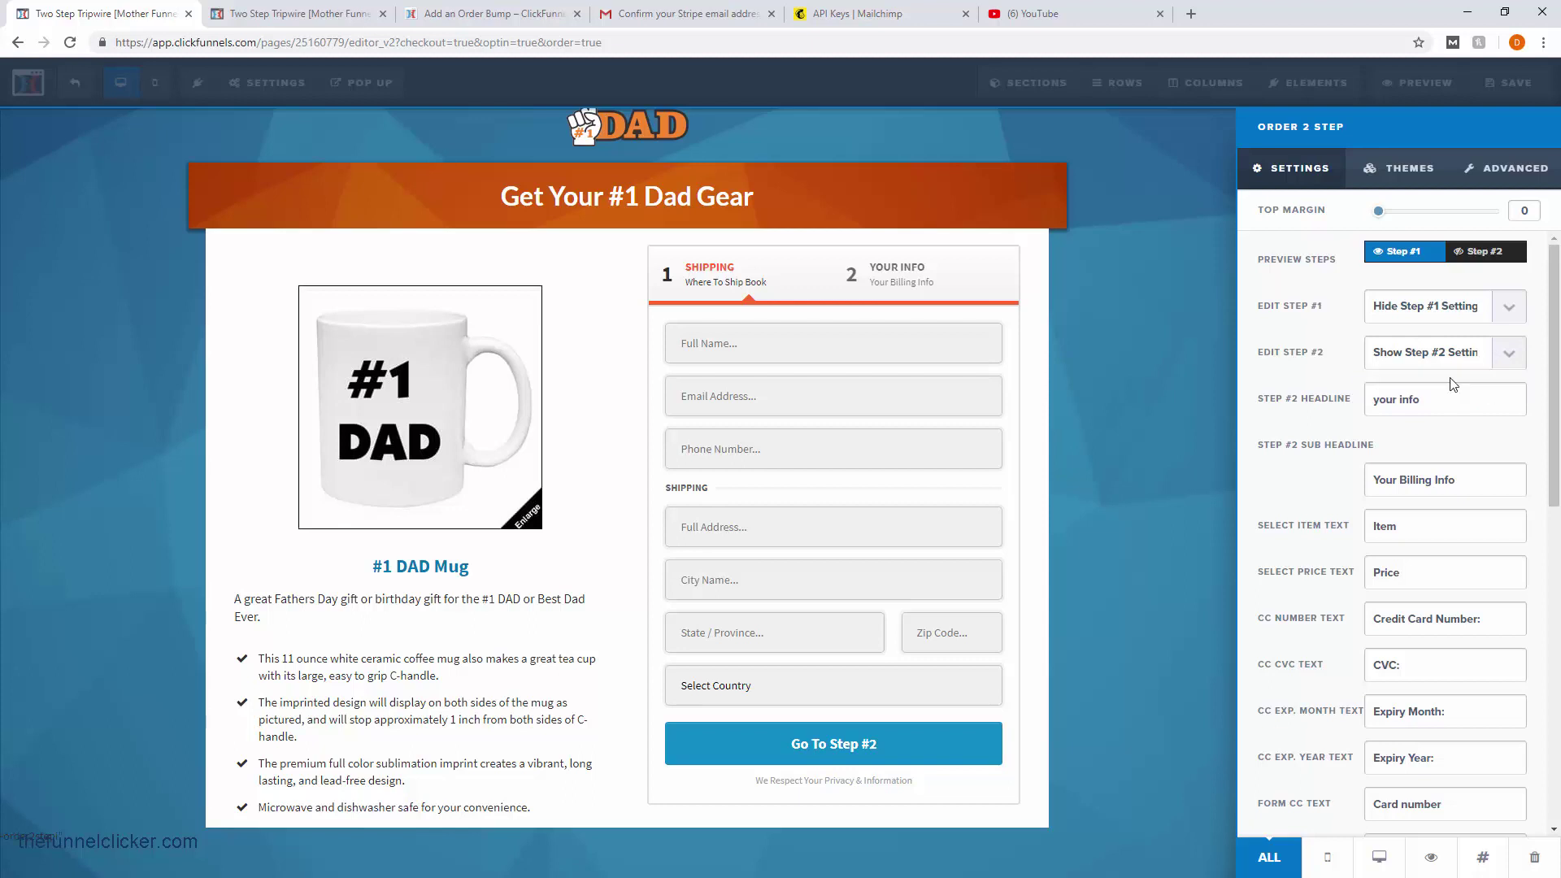
pyautogui.click(1155, 346)
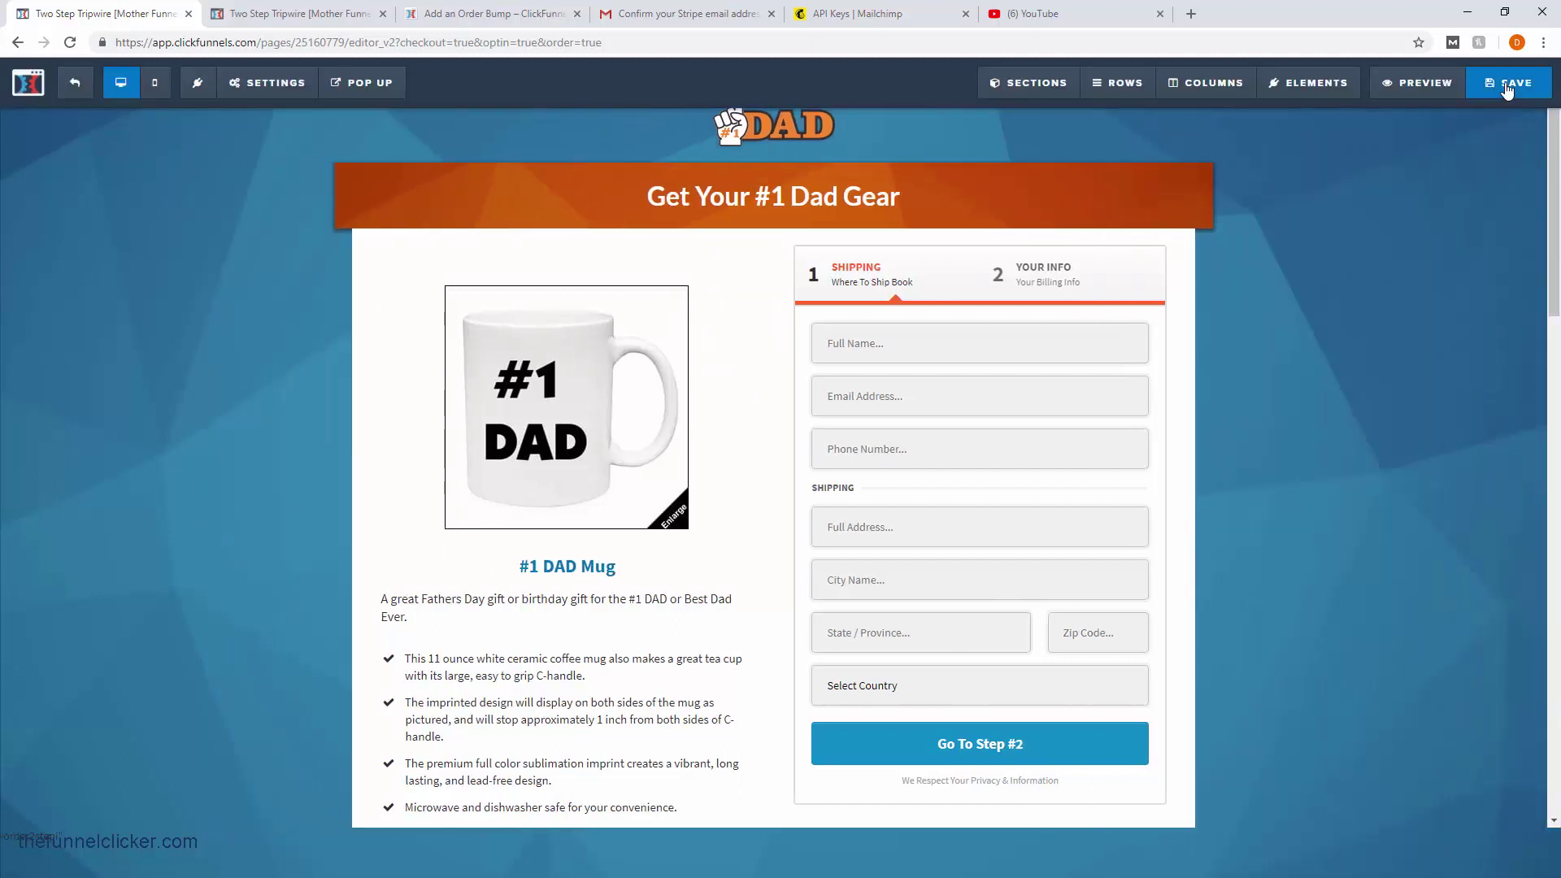
# - Save the Order Form page, then preview it and advance to the billing step to check the one-time offer text
pyautogui.click(1507, 86)
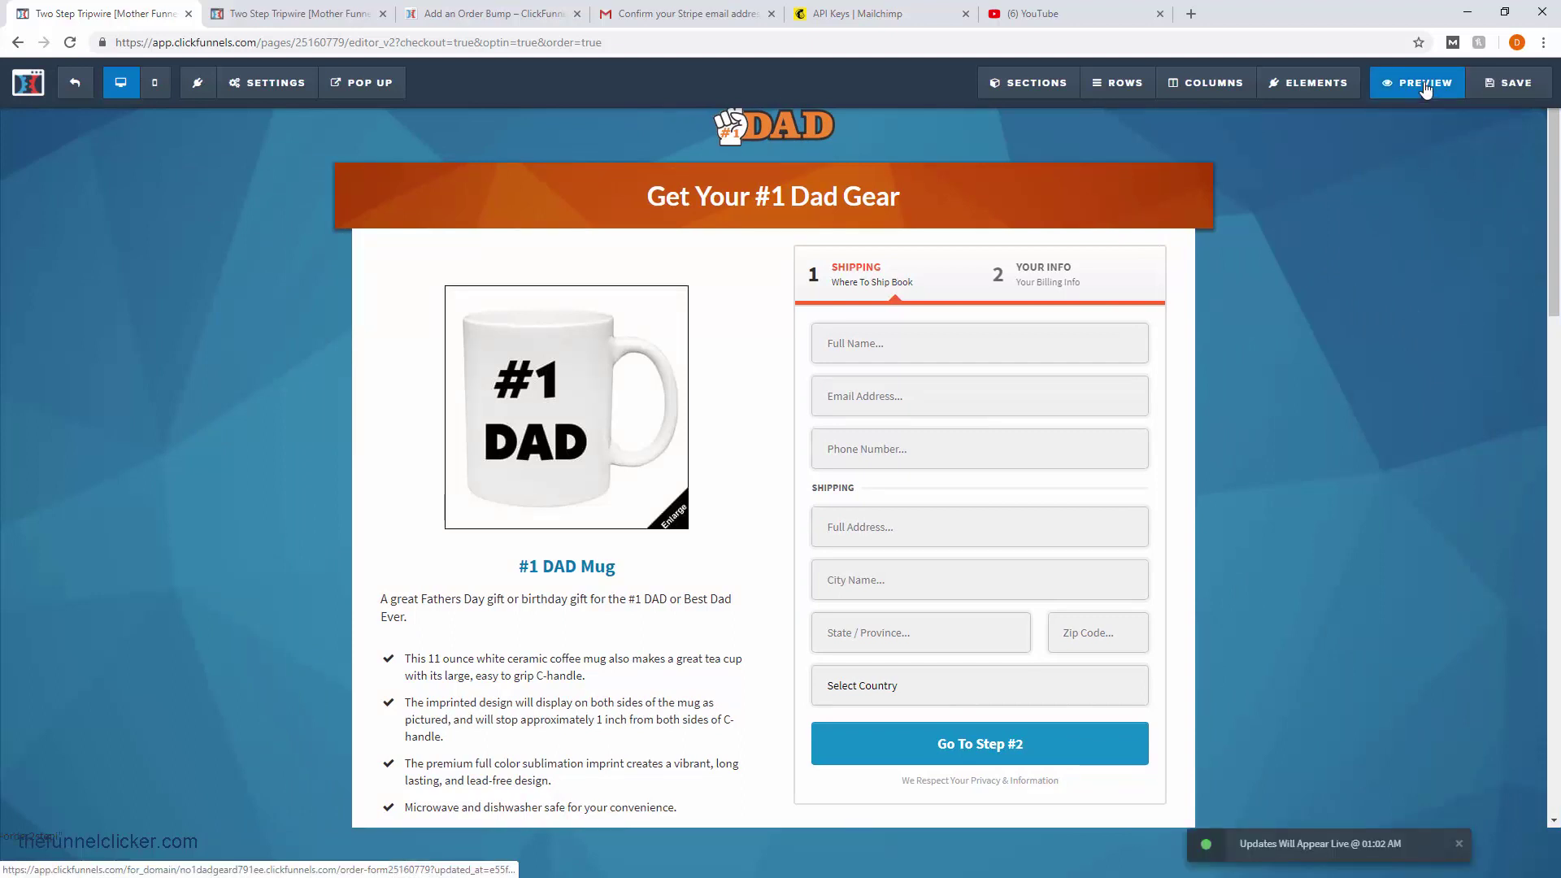
pyautogui.click(1425, 85)
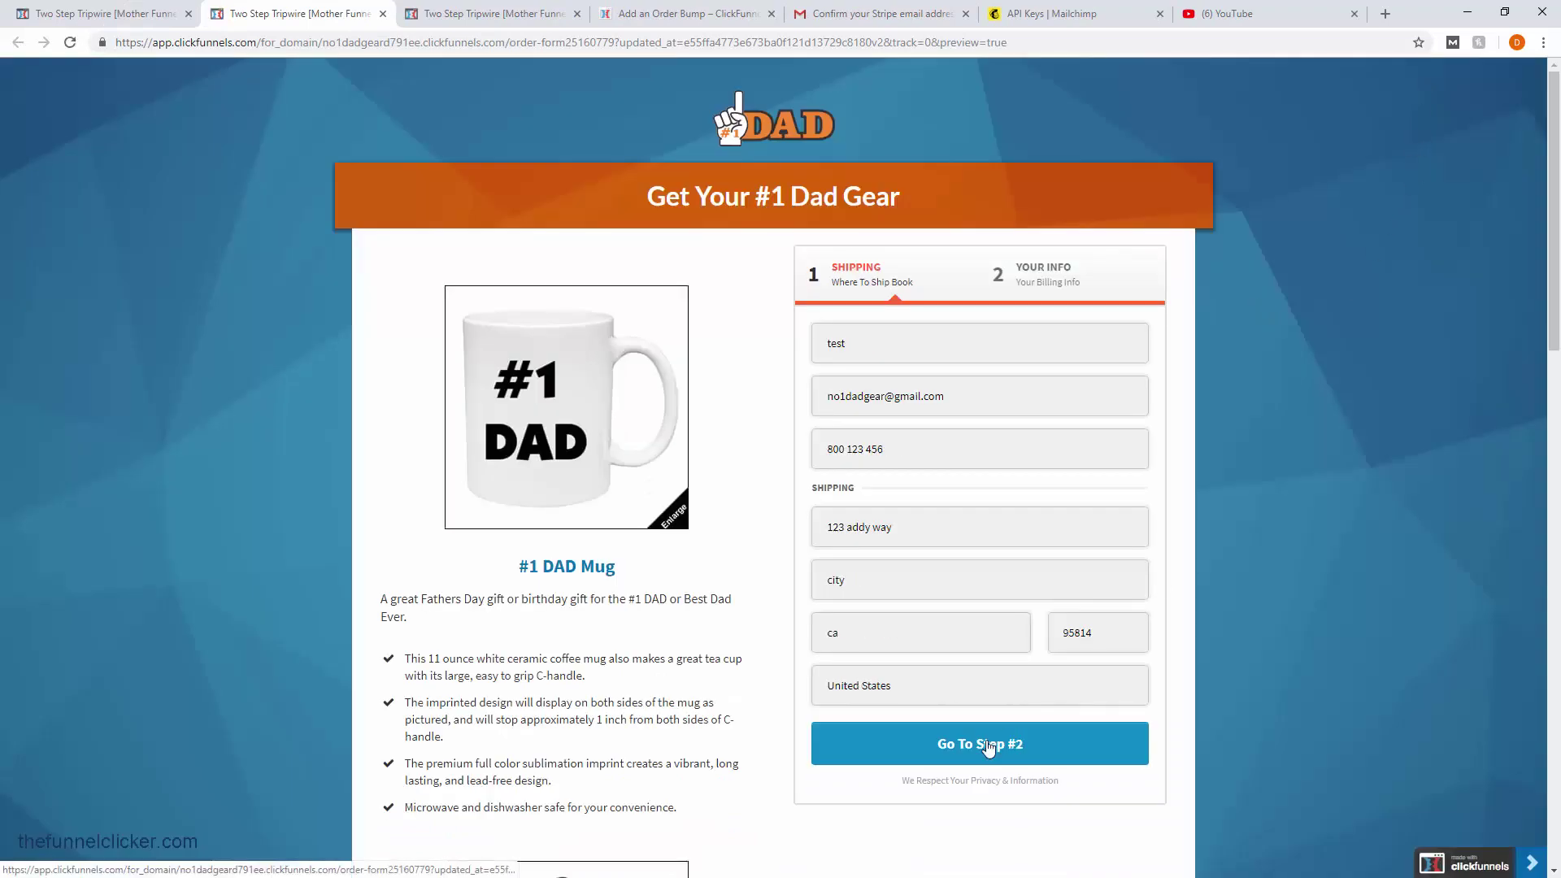
pyautogui.click(989, 745)
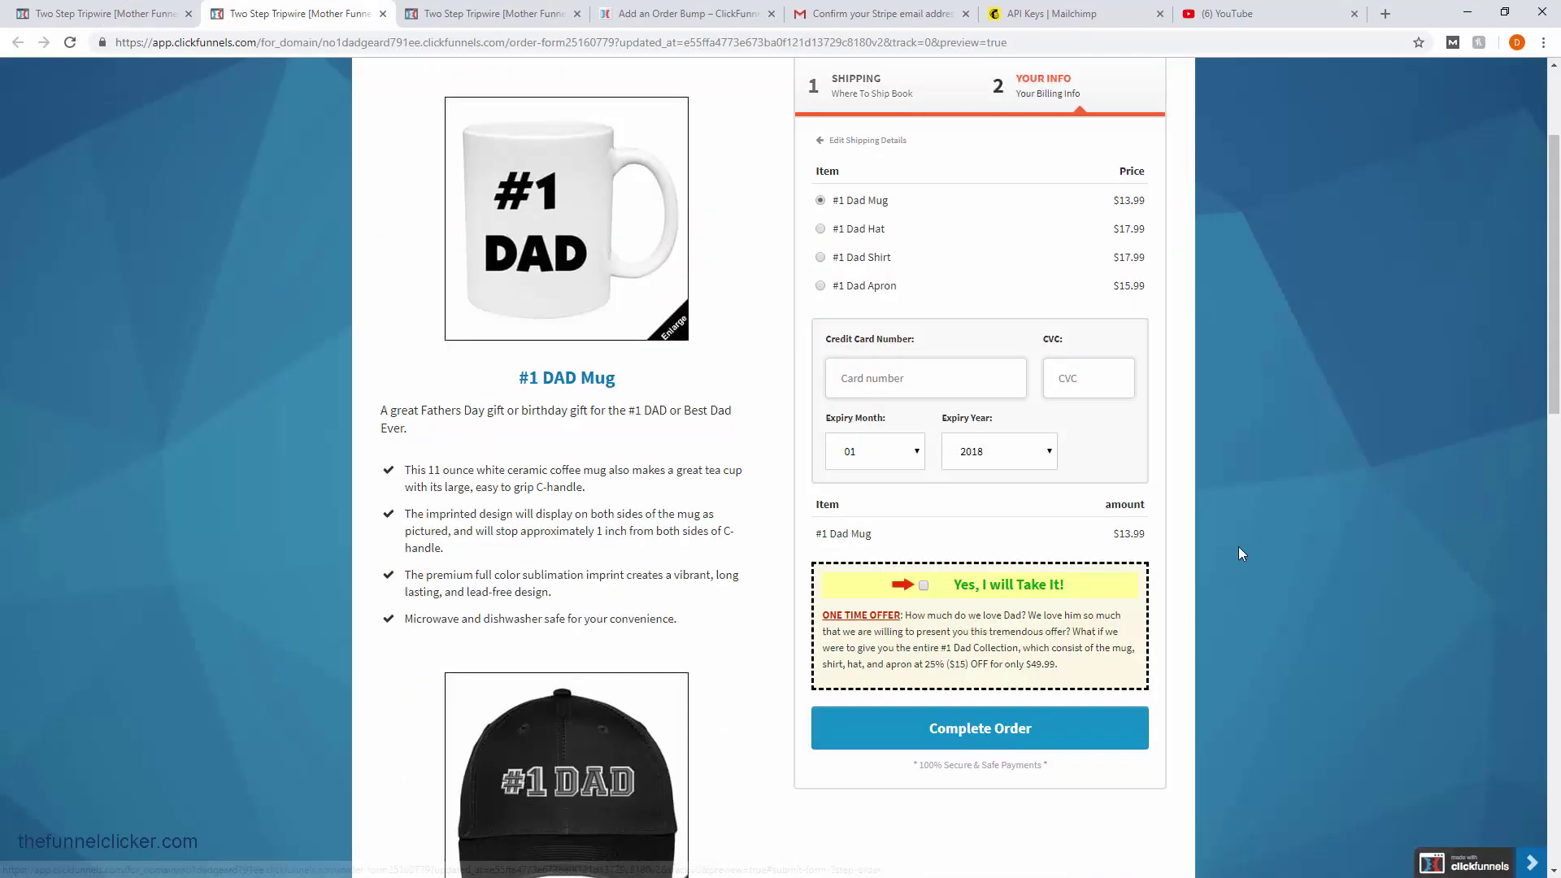